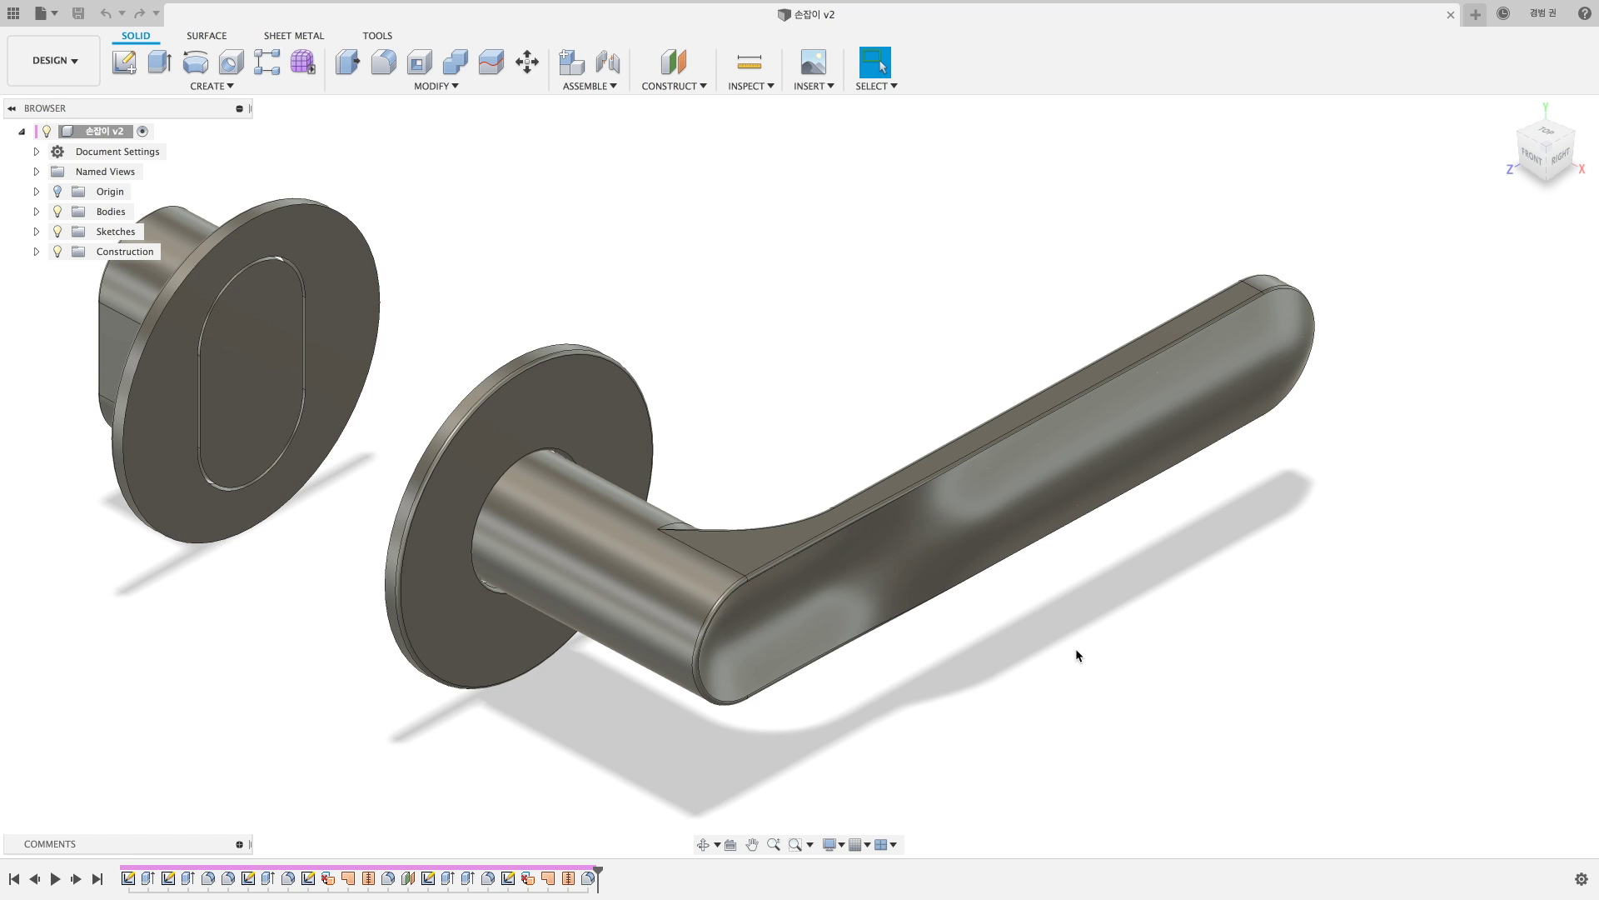
Inspect the finished handle's flat top face from front and three-quarter views.
click(1035, 525)
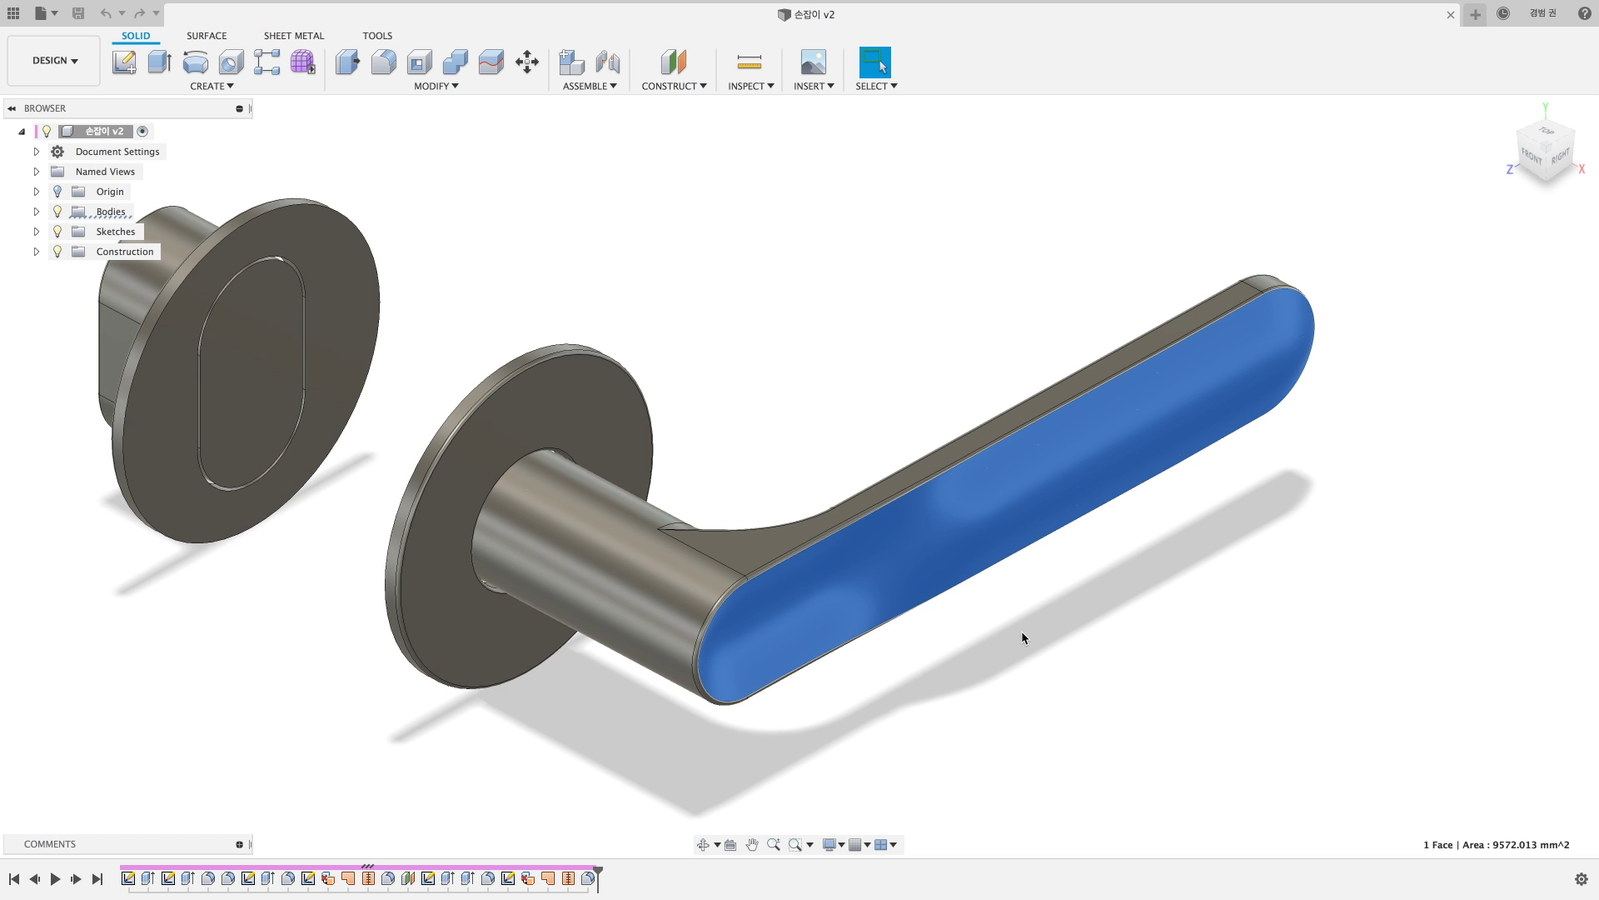
shift+middle_drag(1022, 631, 1053, 585)
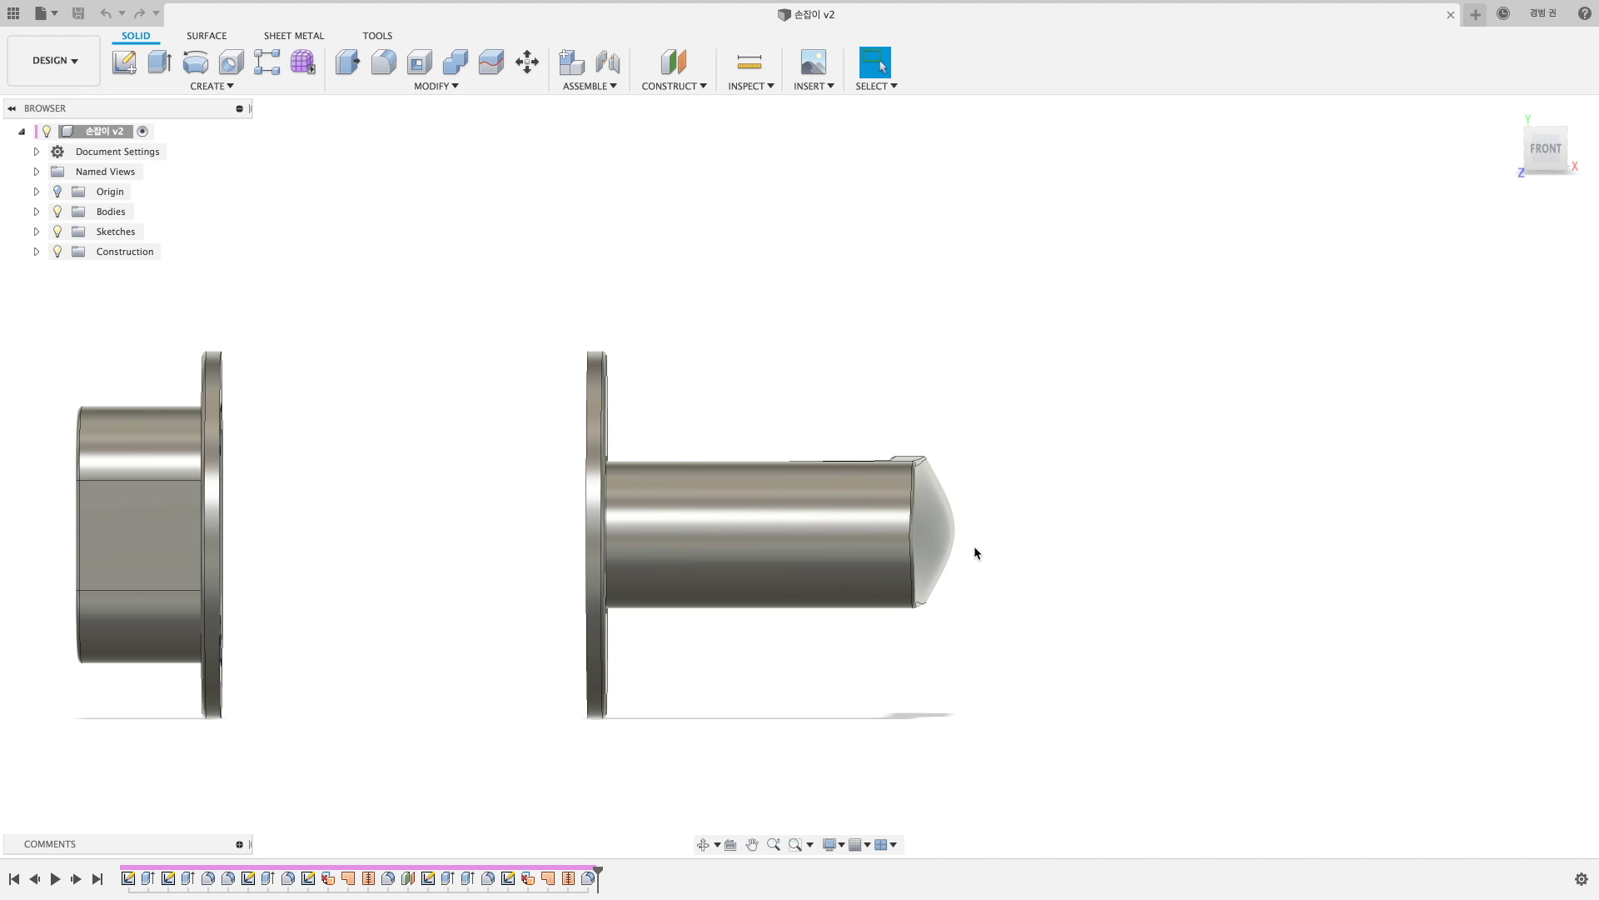
shift+middle_drag(970, 627, 898, 644)
click(877, 553)
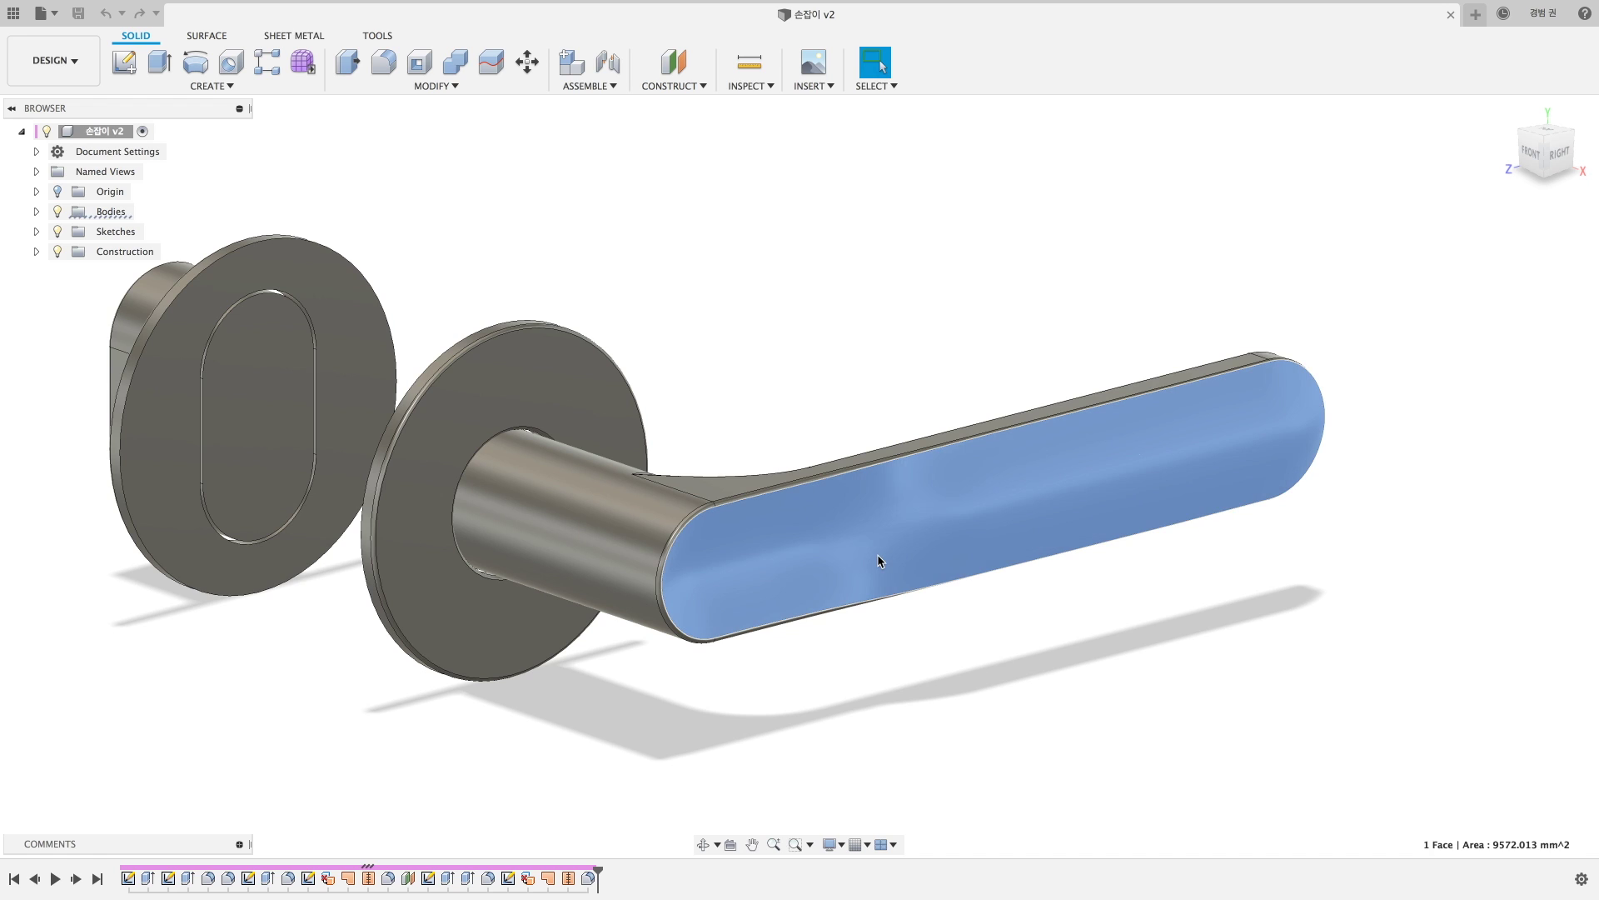
click(916, 648)
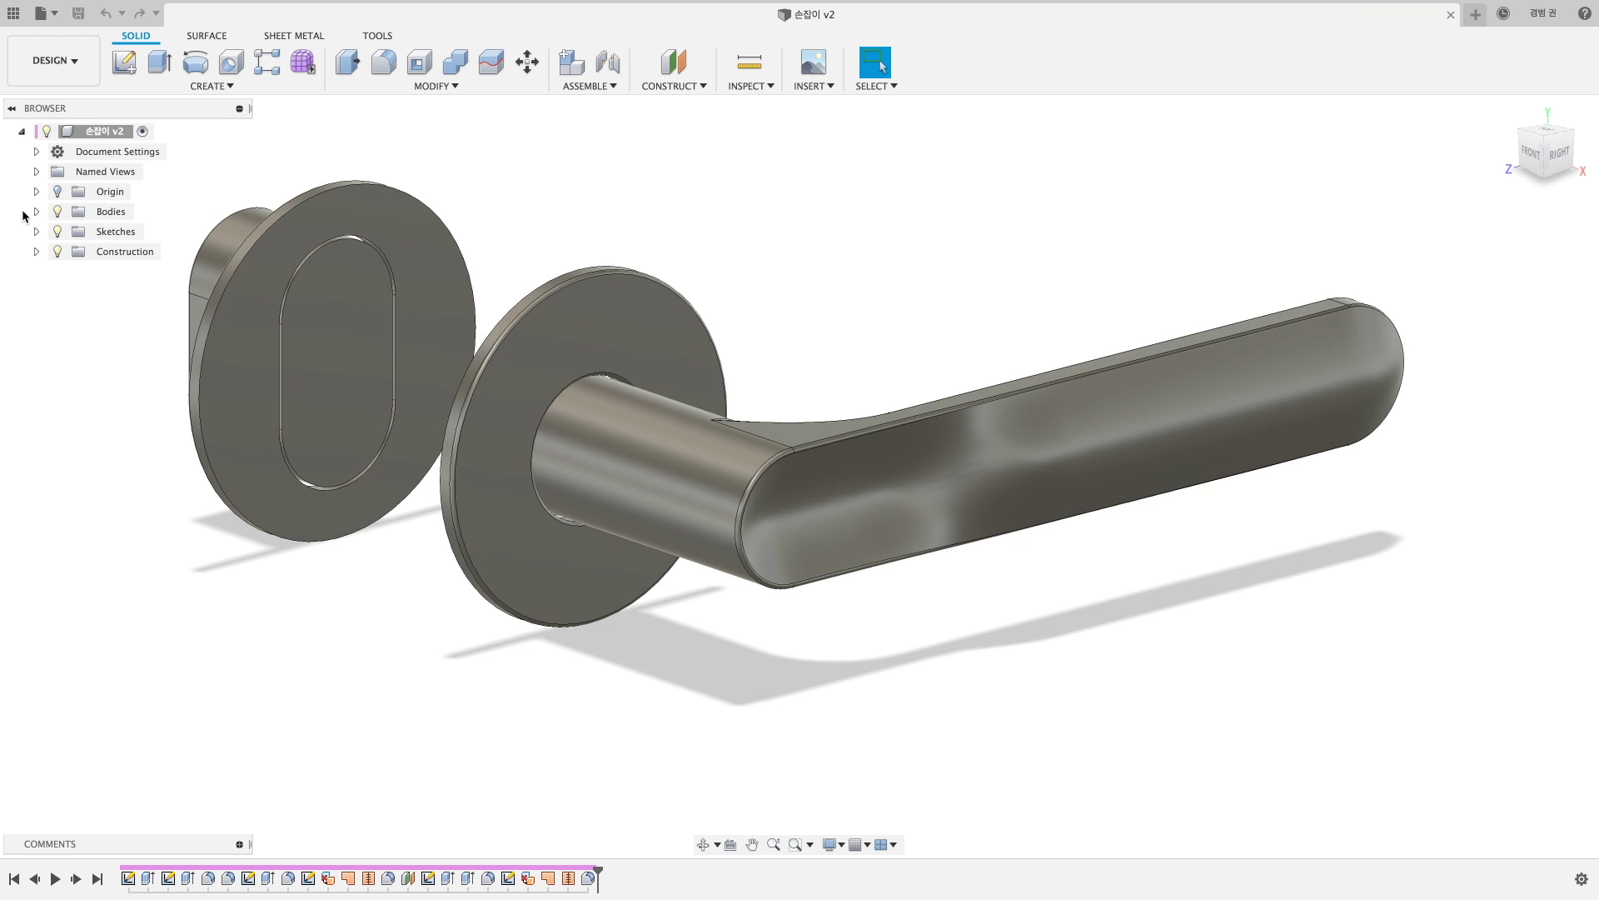
Review the handle's Ø100, Ø40 and 200 sketch dimensions, then start a new Untitled design.
click(37, 212)
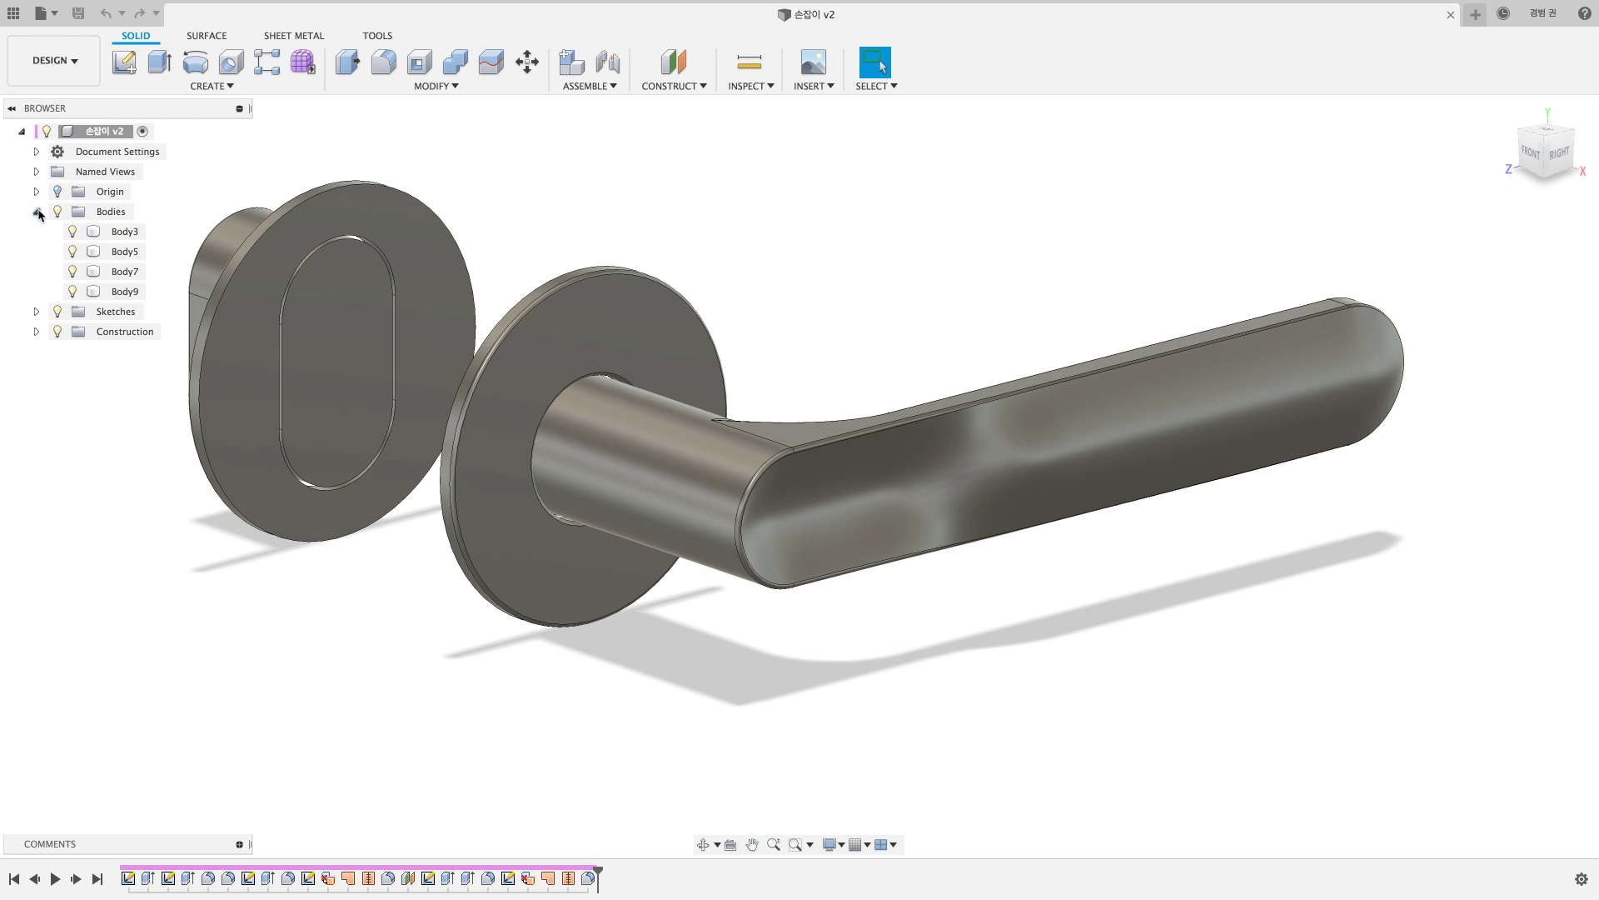
click(37, 311)
shift+middle_drag(422, 636, 439, 617)
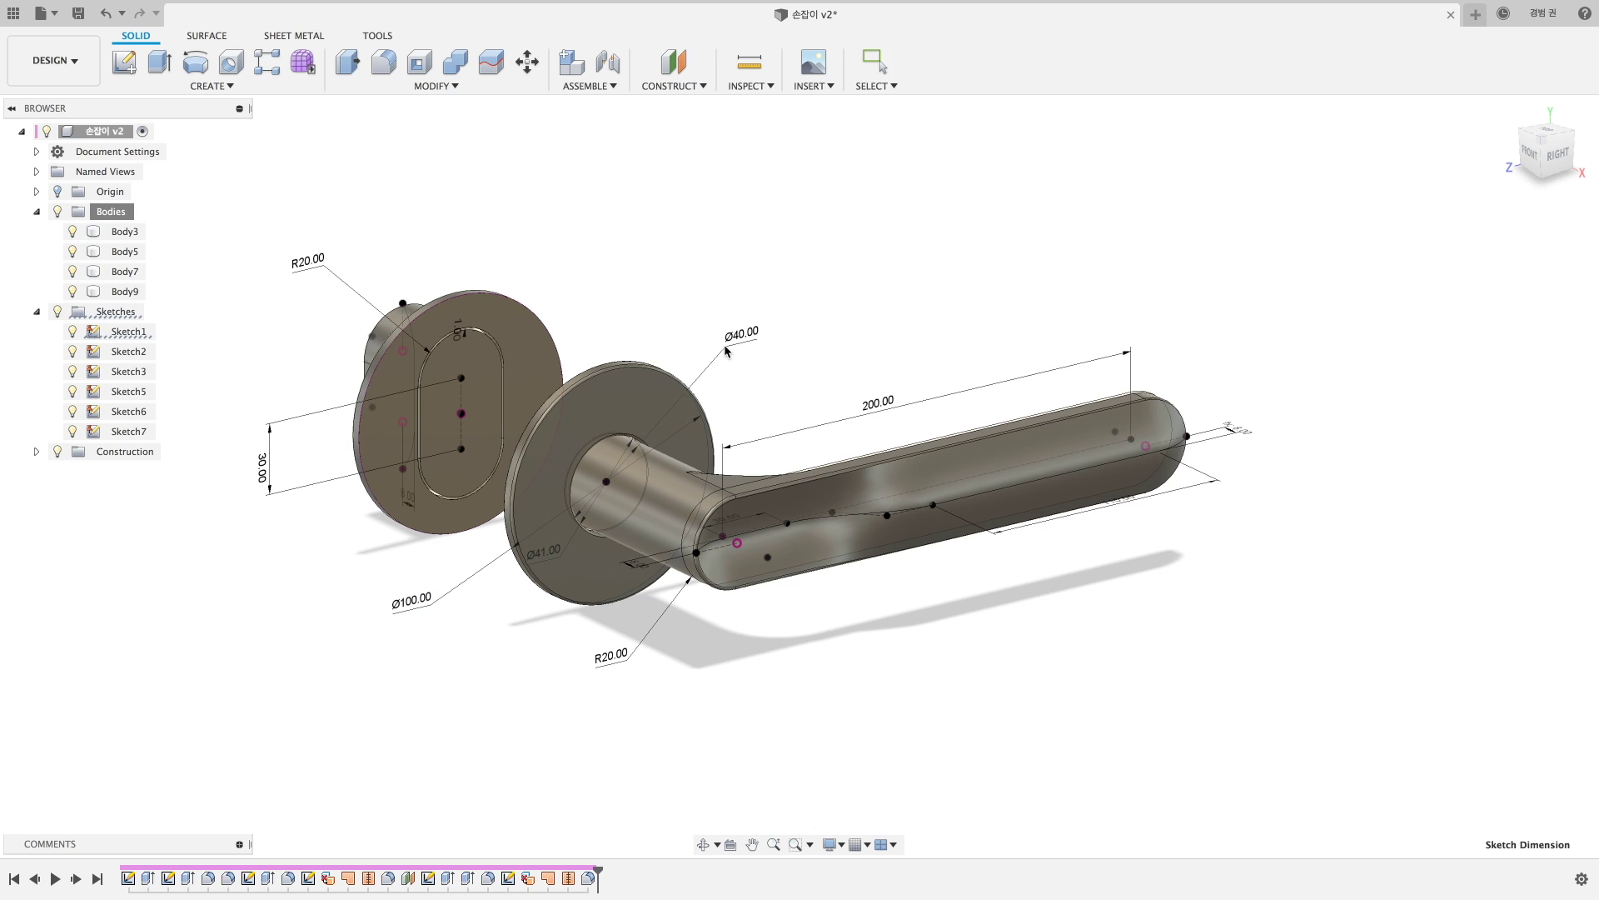
key(ctrl+n)
shift+middle_drag(606, 434, 1027, 483)
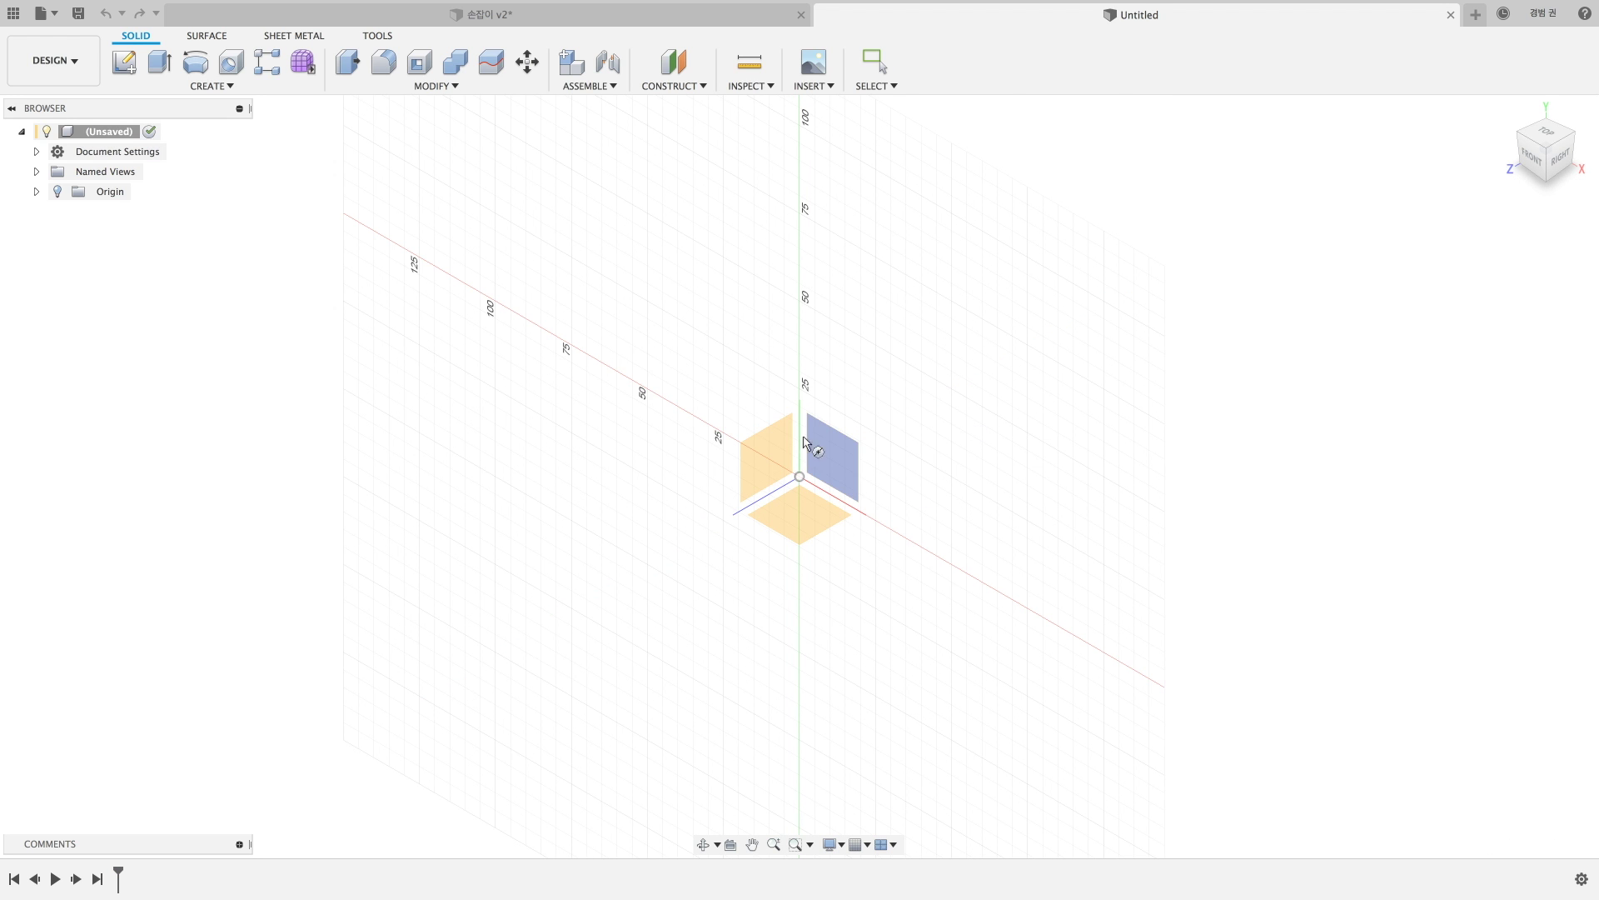
On the front plane, sketch a 40 mm diameter circle centred at the origin.
mouse_move(806, 442)
shift+middle_down()
mouse_move(618, 497)
mouse_move(829, 475)
shift+middle_up()
click(829, 475)
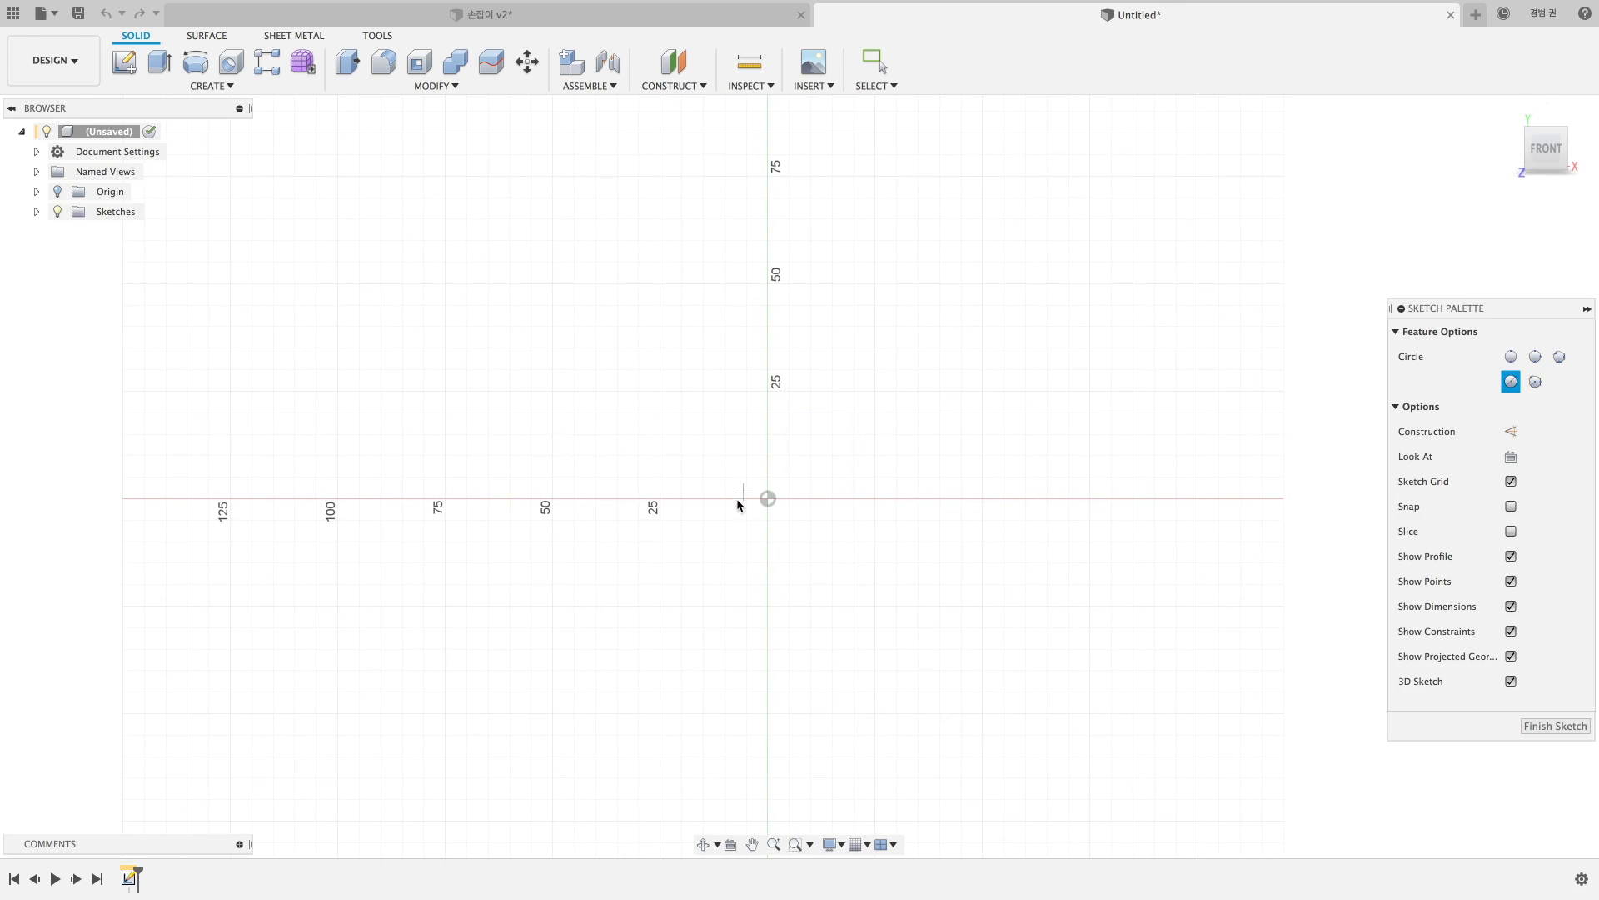
click(768, 498)
click(822, 443)
key(d)
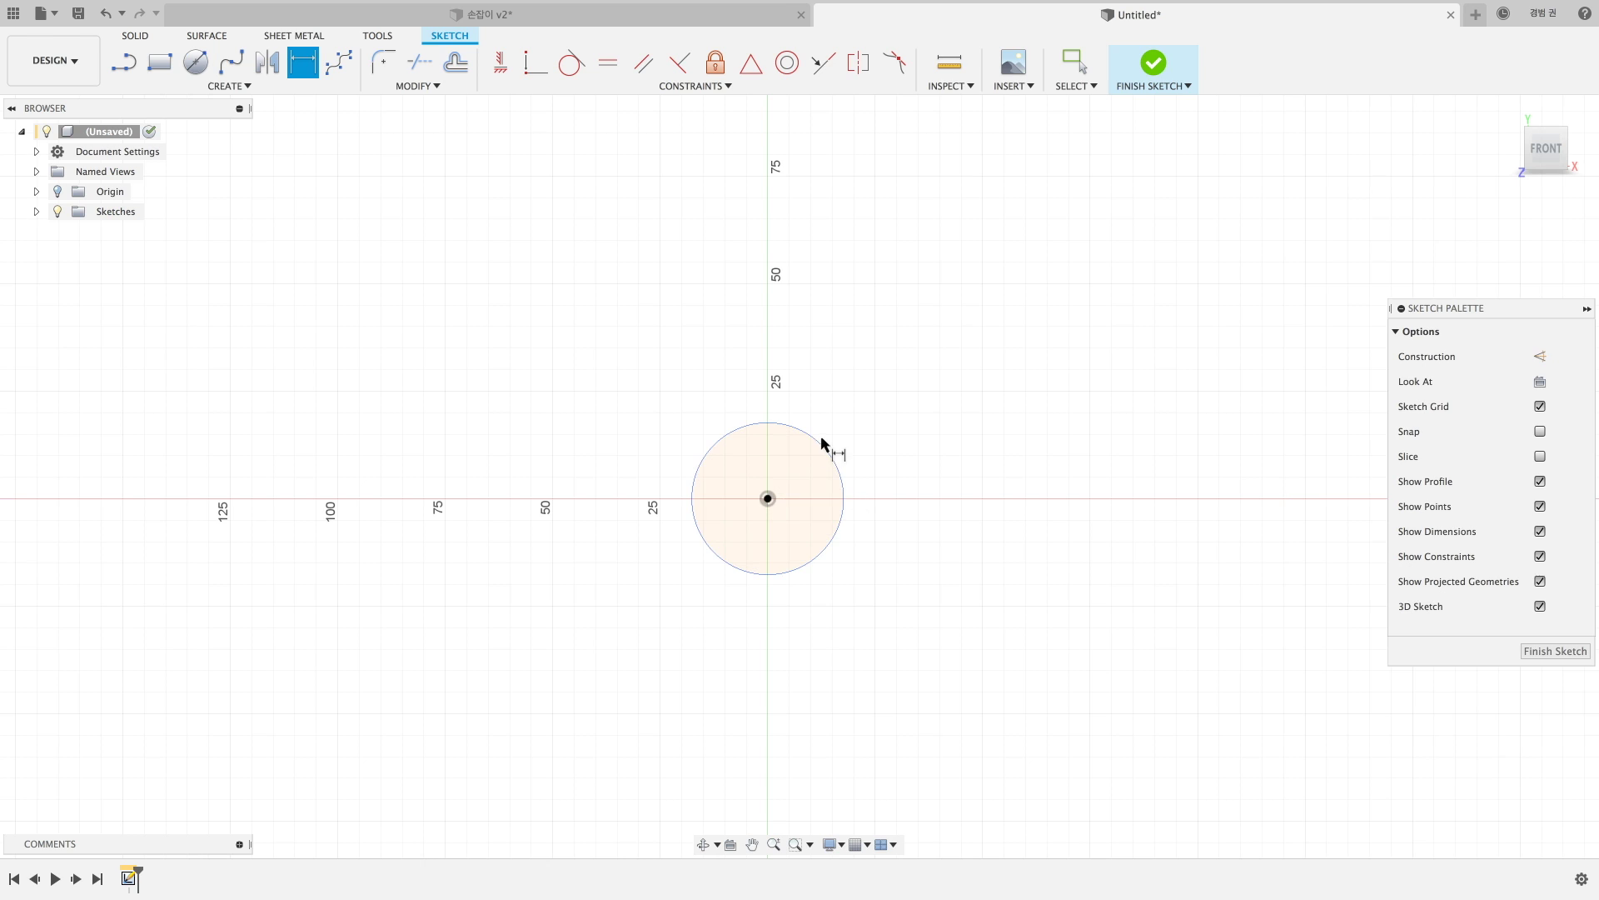
click(927, 372)
text(4)
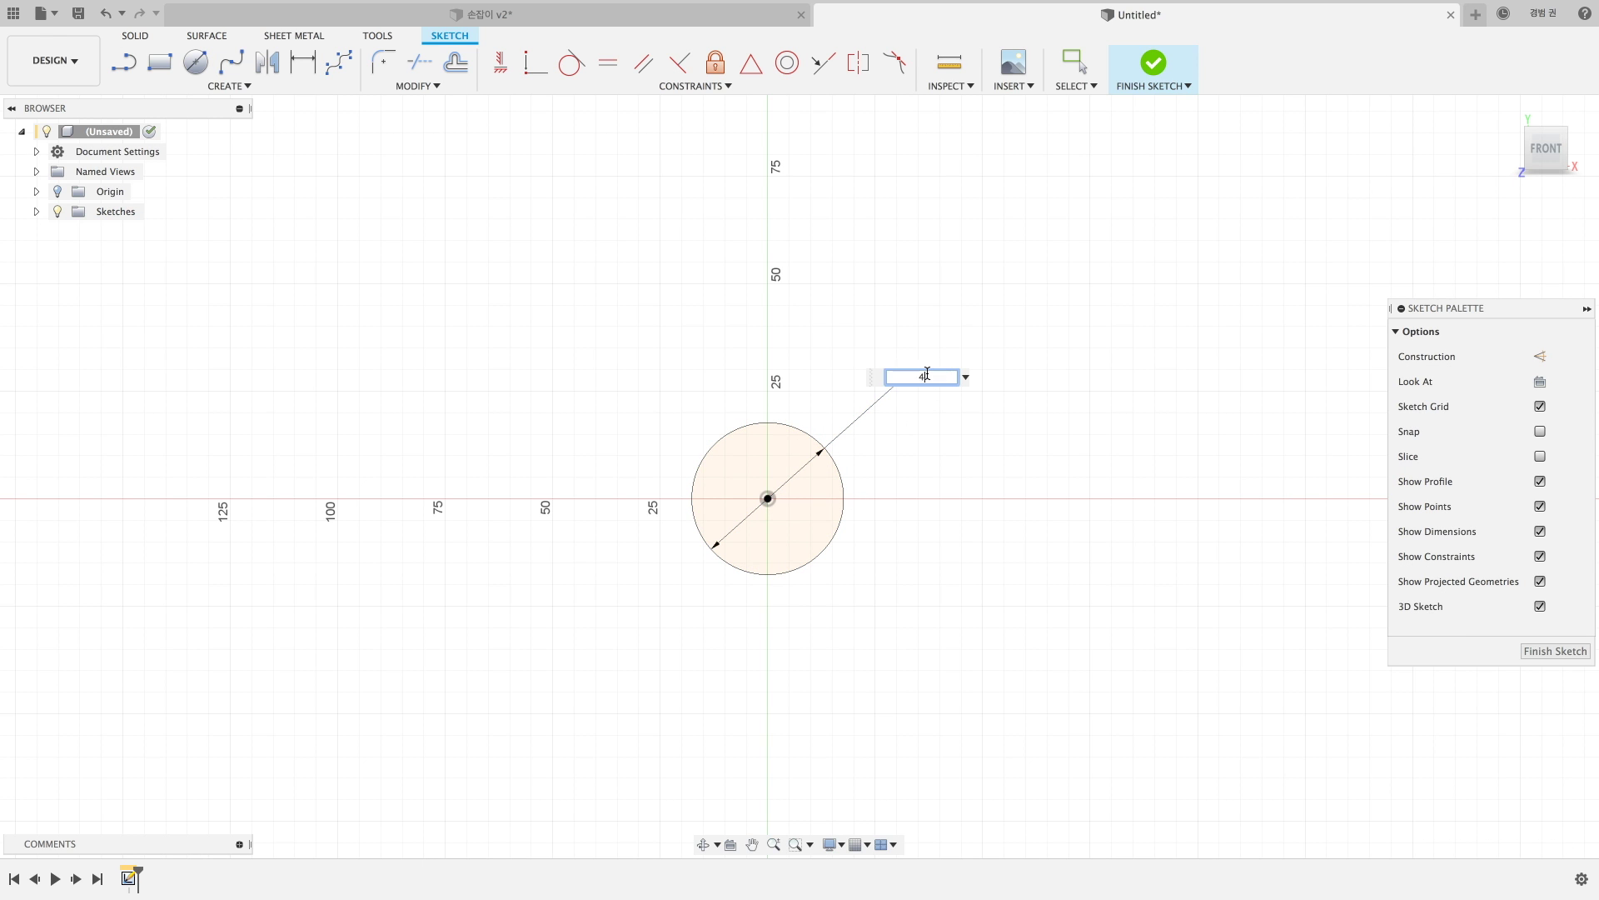
text(0)
key(Return)
Add a concentric 100 mm diameter circle at the origin.
key(c)
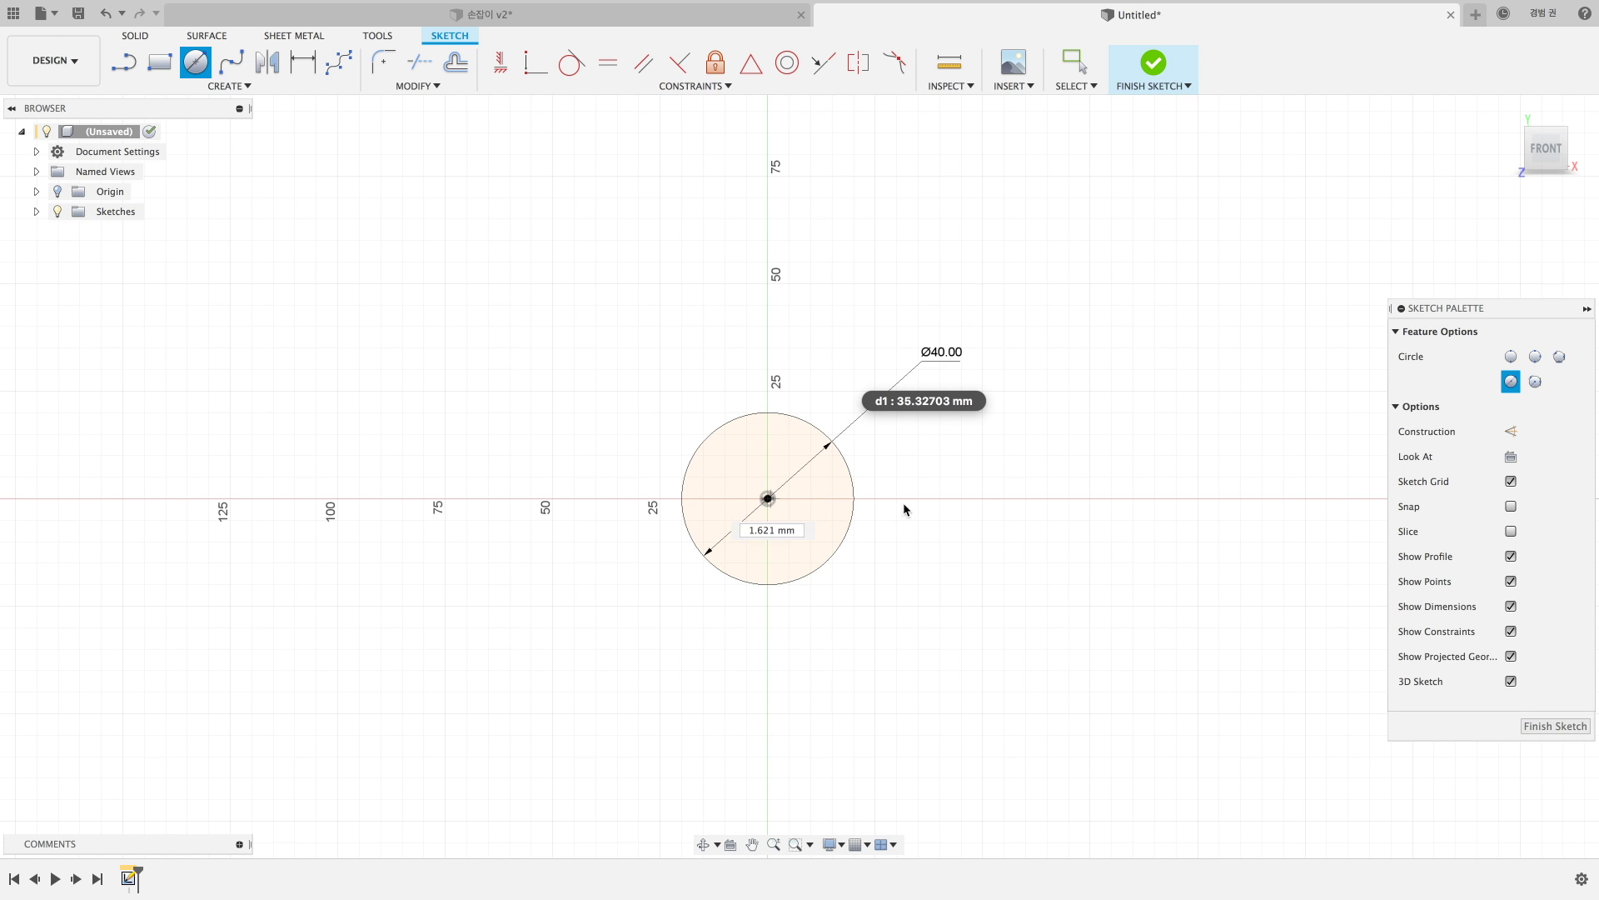
click(1085, 505)
key(d)
click(1062, 369)
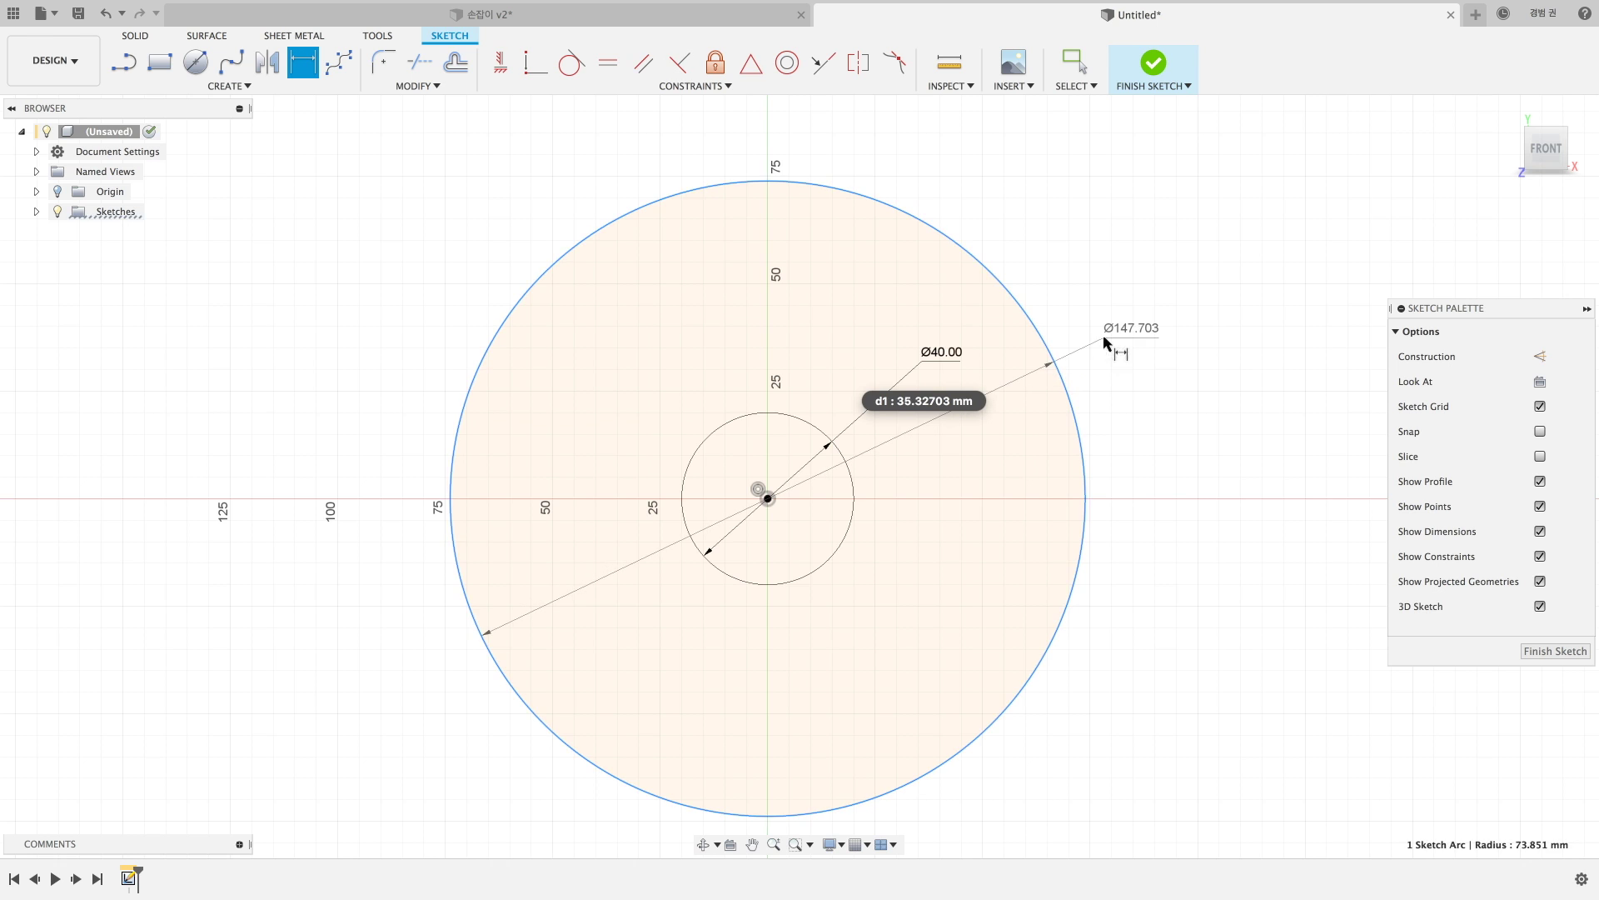
click(1123, 334)
text(00)
key(Return)
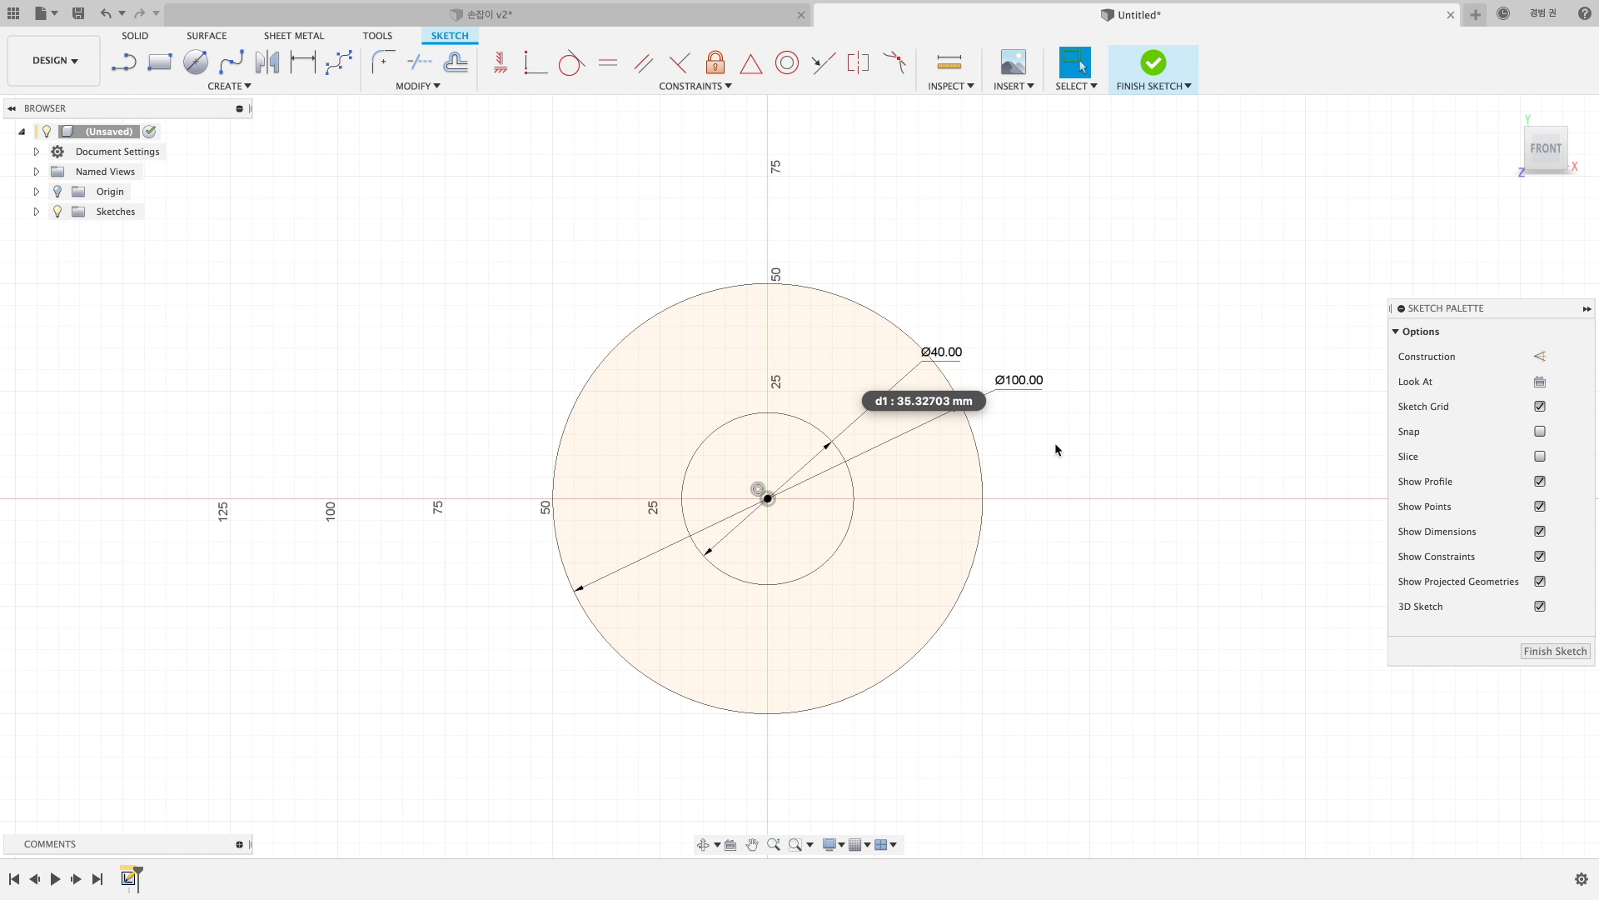
Offset the 40 mm circle by 1 mm and finish the sketch.
scroll(1055, 443, down, 3)
shift+middle_drag(1052, 438, 1032, 452)
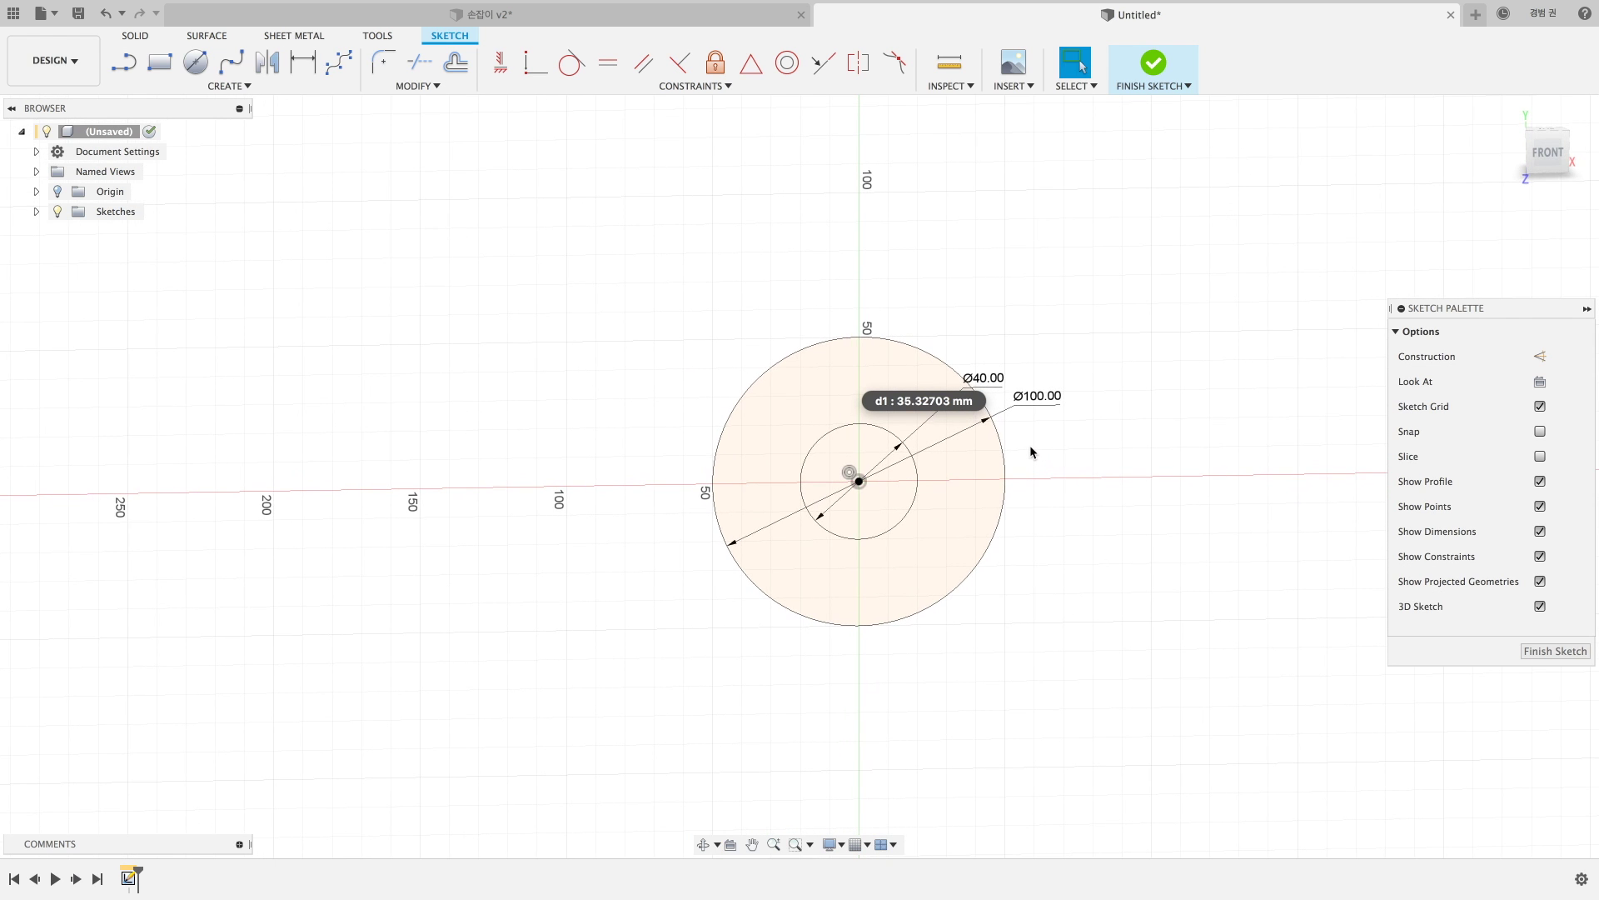
key(o)
click(916, 469)
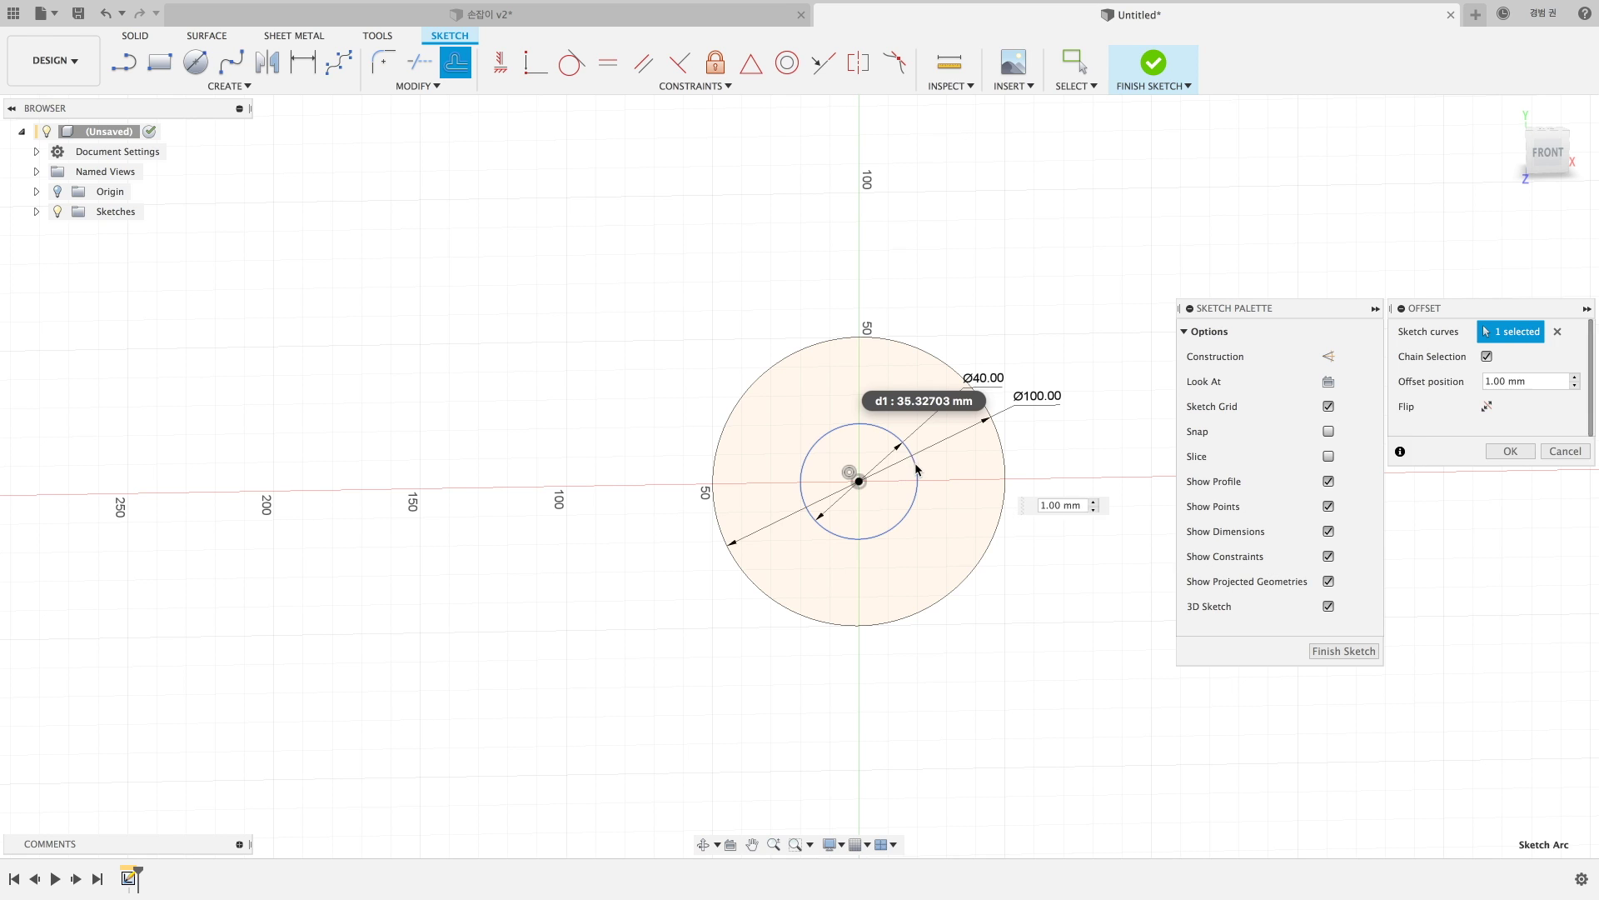
text(1)
click(1511, 450)
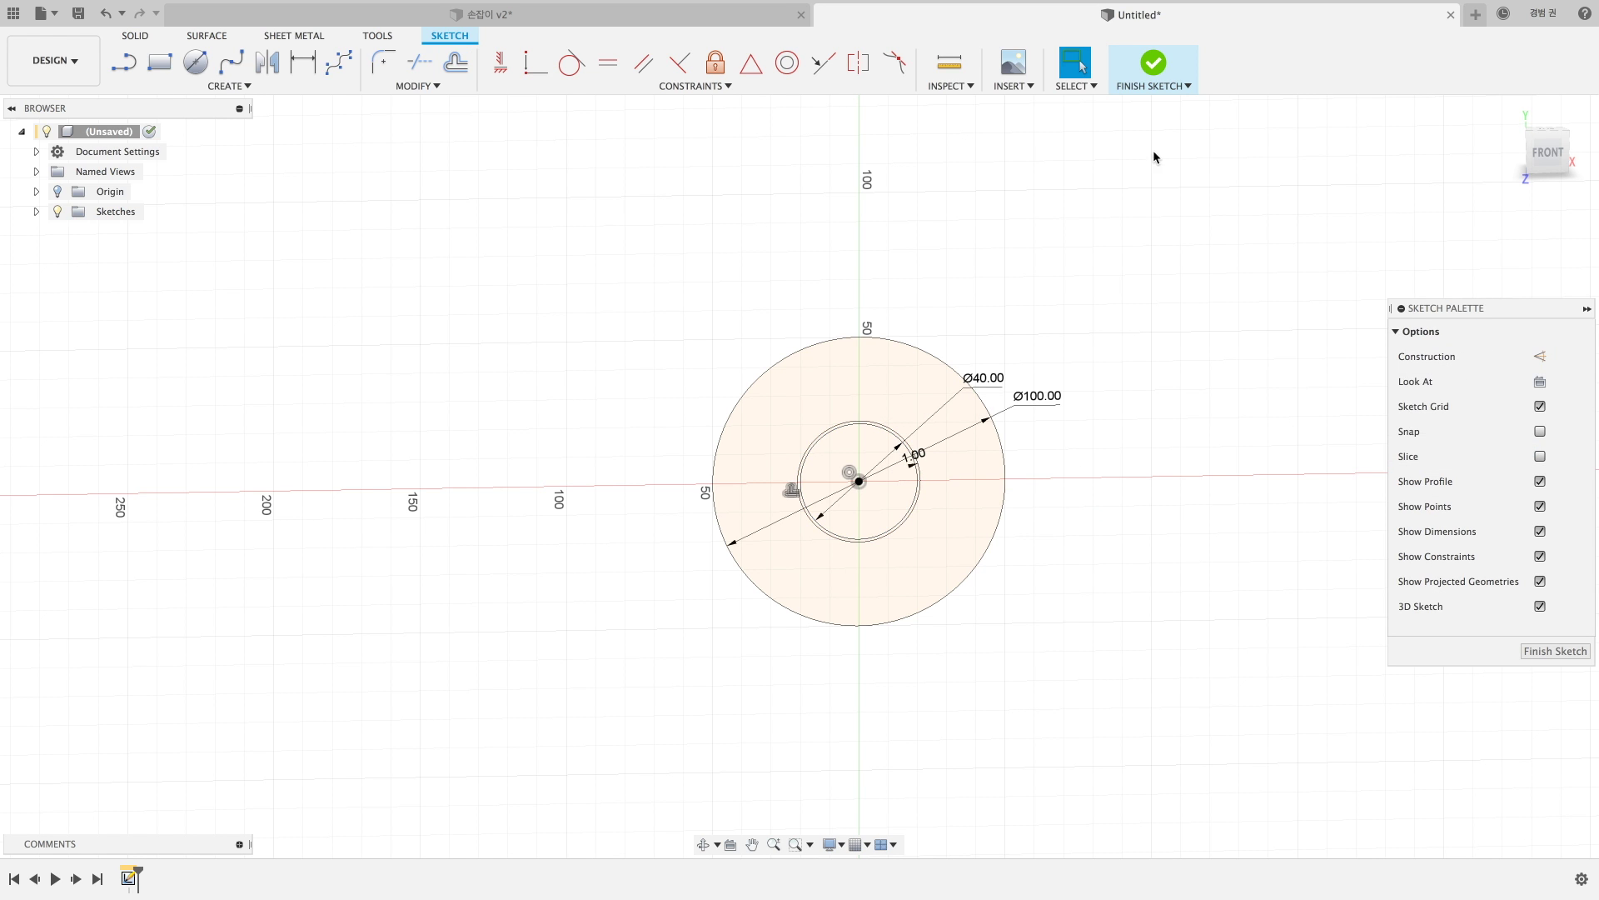
click(1154, 85)
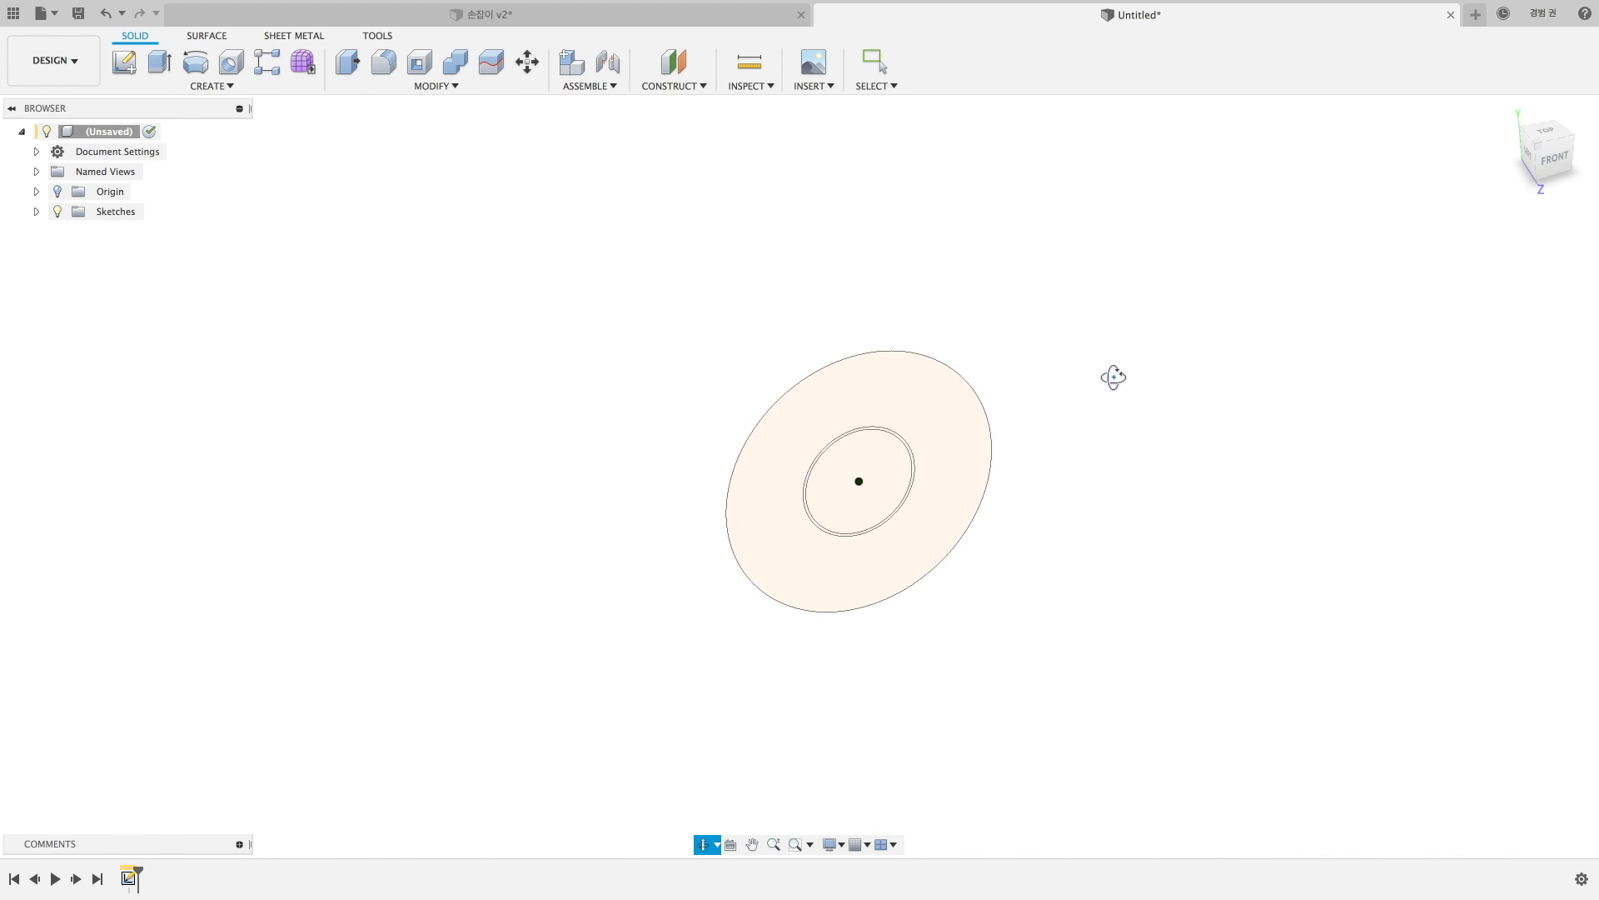
Extrude the inner circle profile into an 80 mm cylinder.
key(e)
click(881, 478)
drag(862, 483, 983, 612)
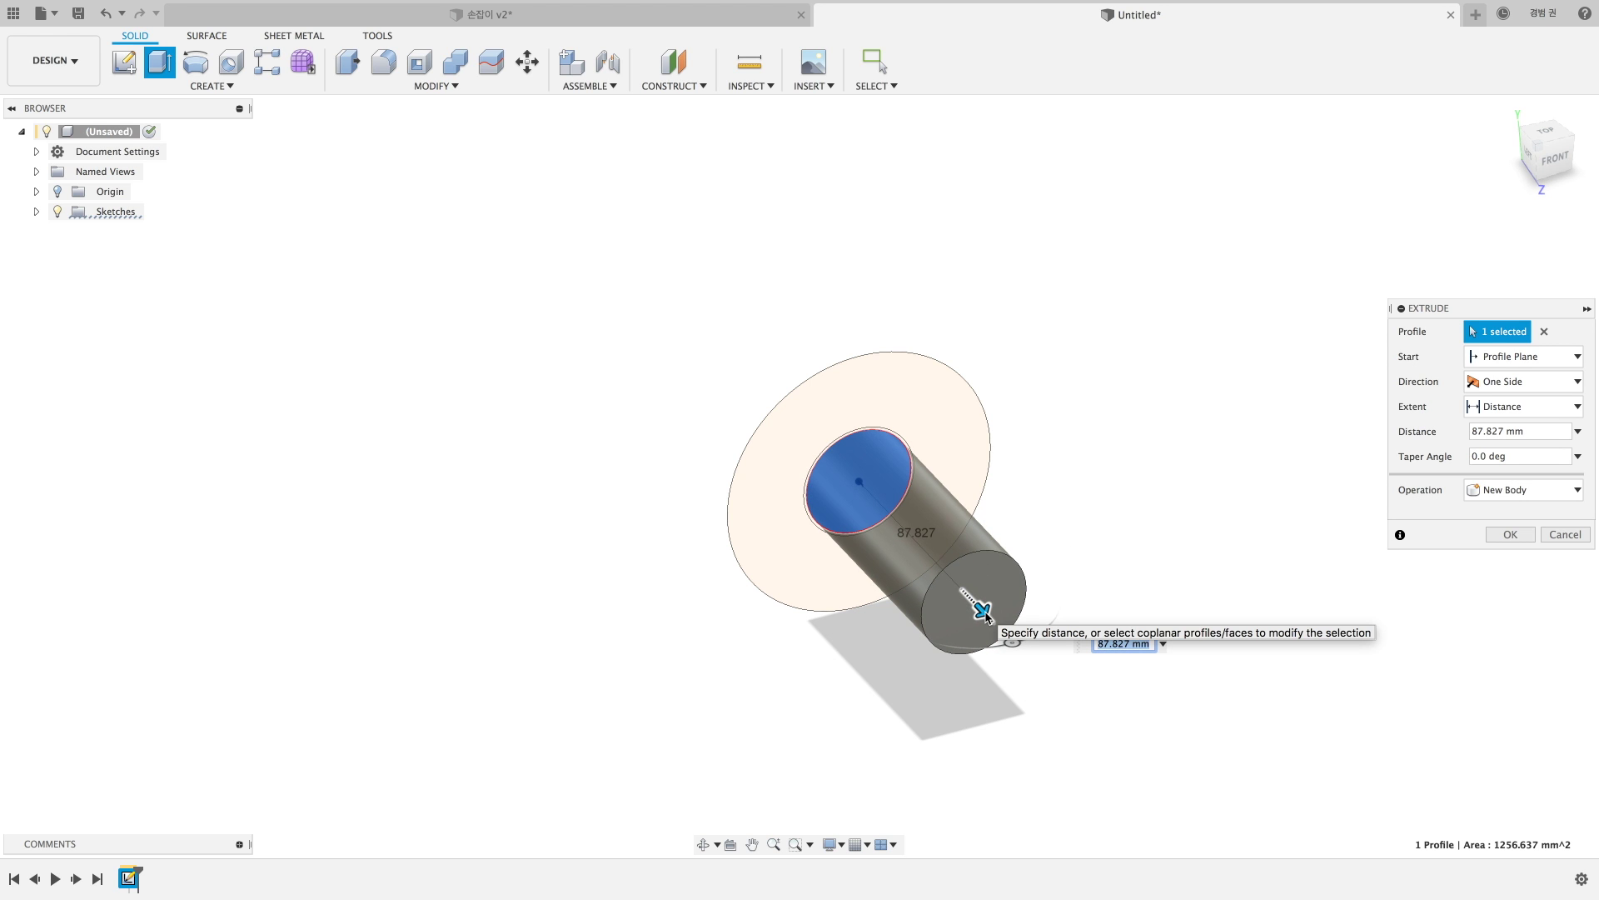
key(Return)
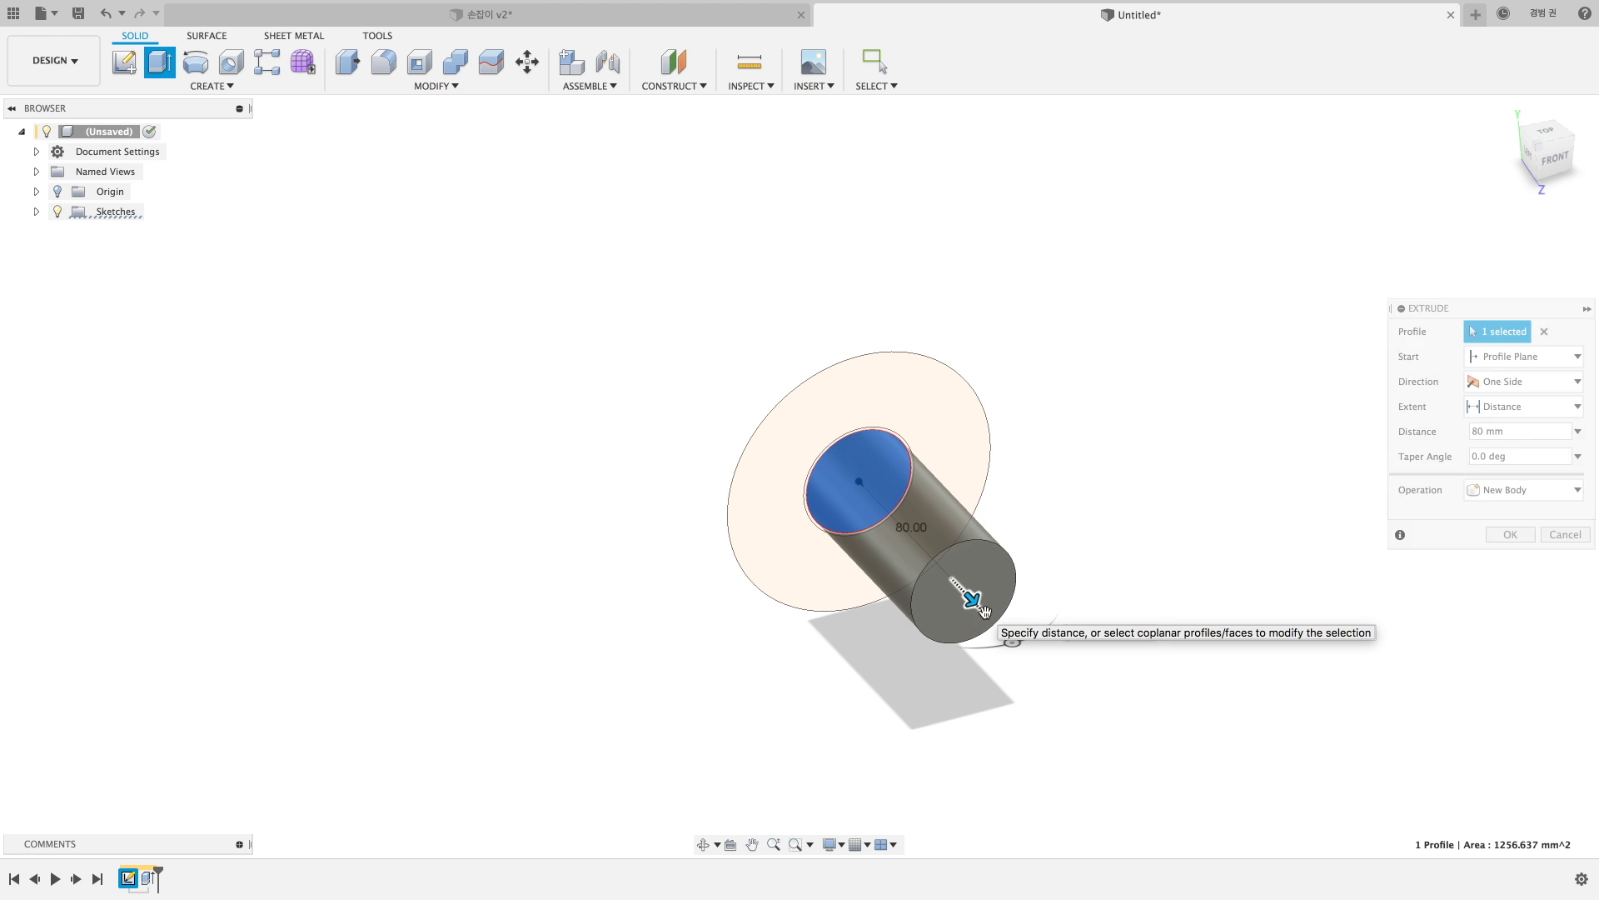
Show Sketch1 again and extrude the outer ring into a 10 mm flange.
key(e)
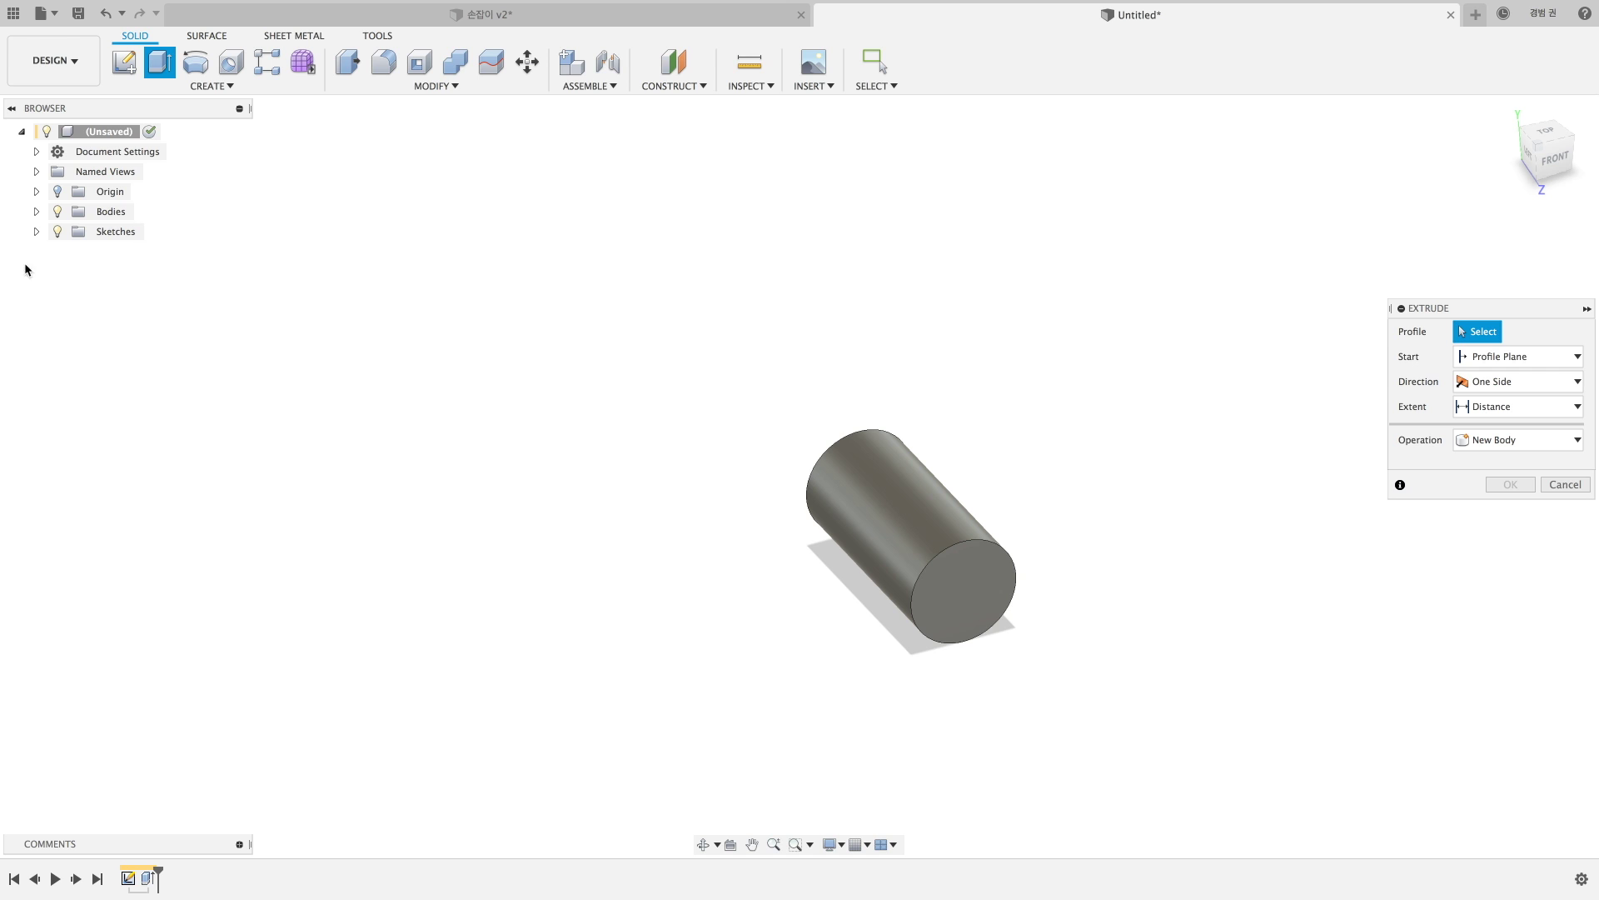
click(74, 252)
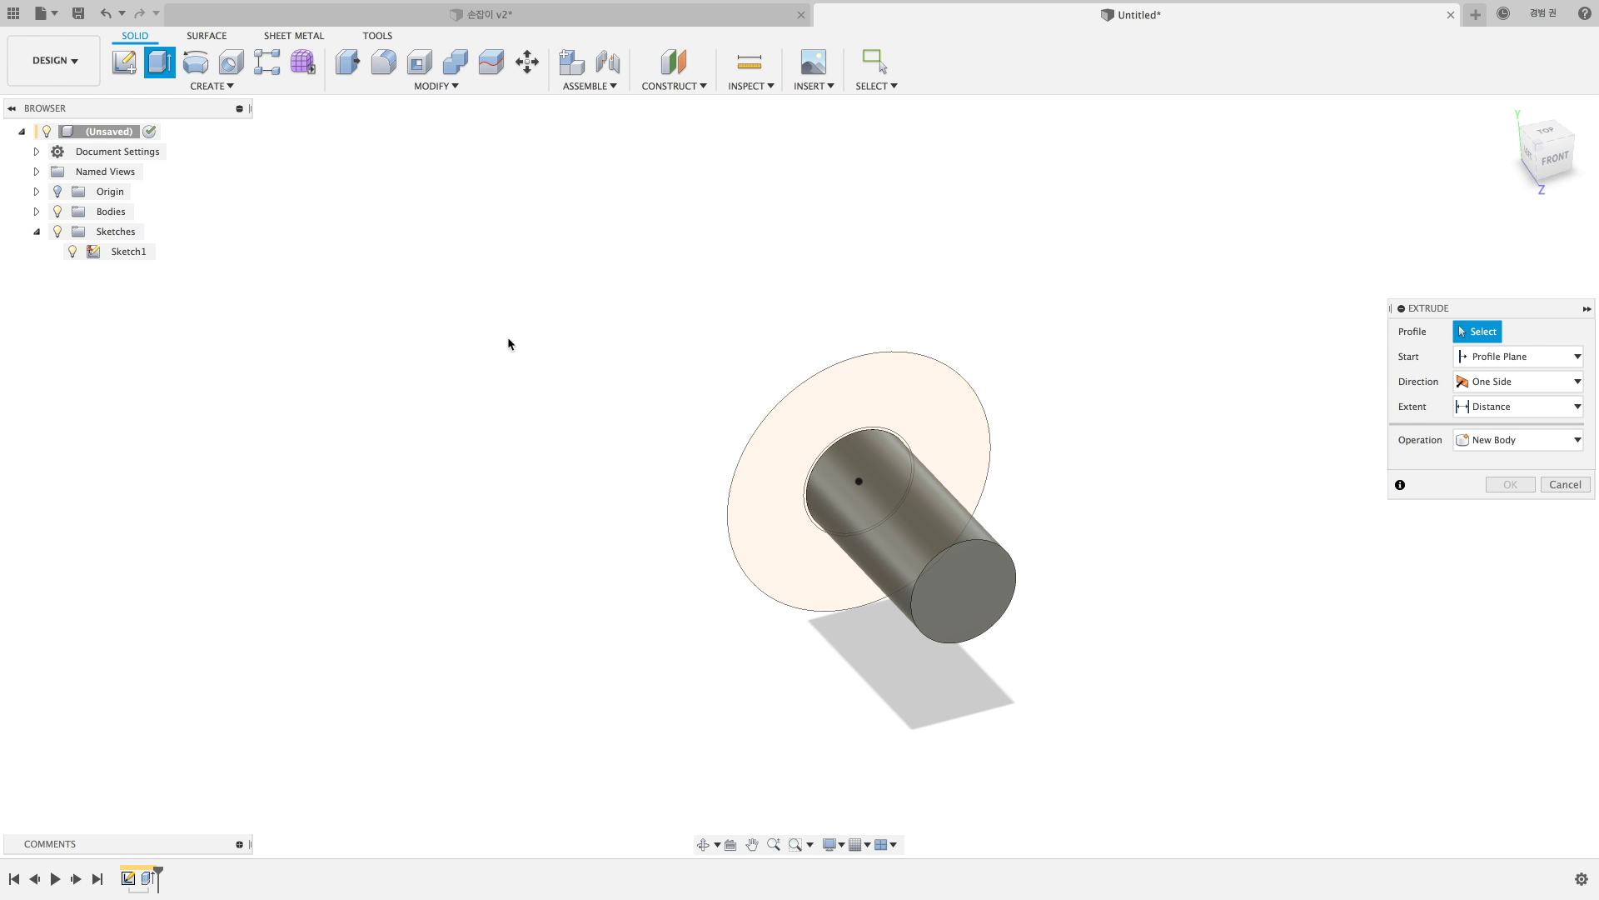
click(872, 399)
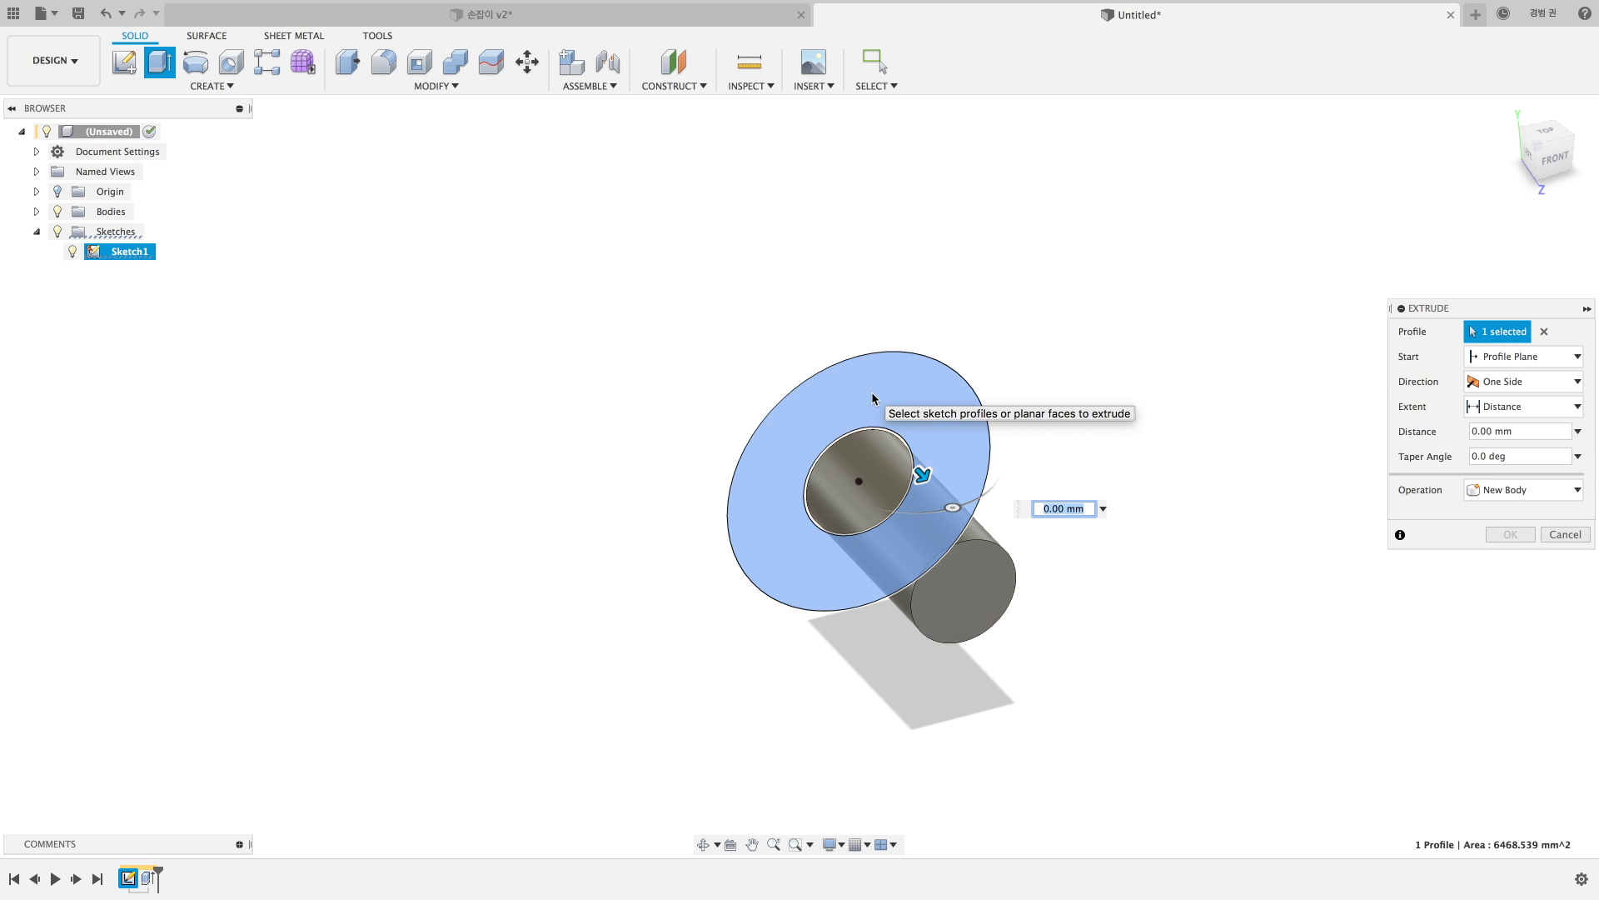
key(Return)
mouse_move(625, 618)
shift+middle_down()
mouse_move(677, 570)
mouse_move(654, 575)
shift+middle_up()
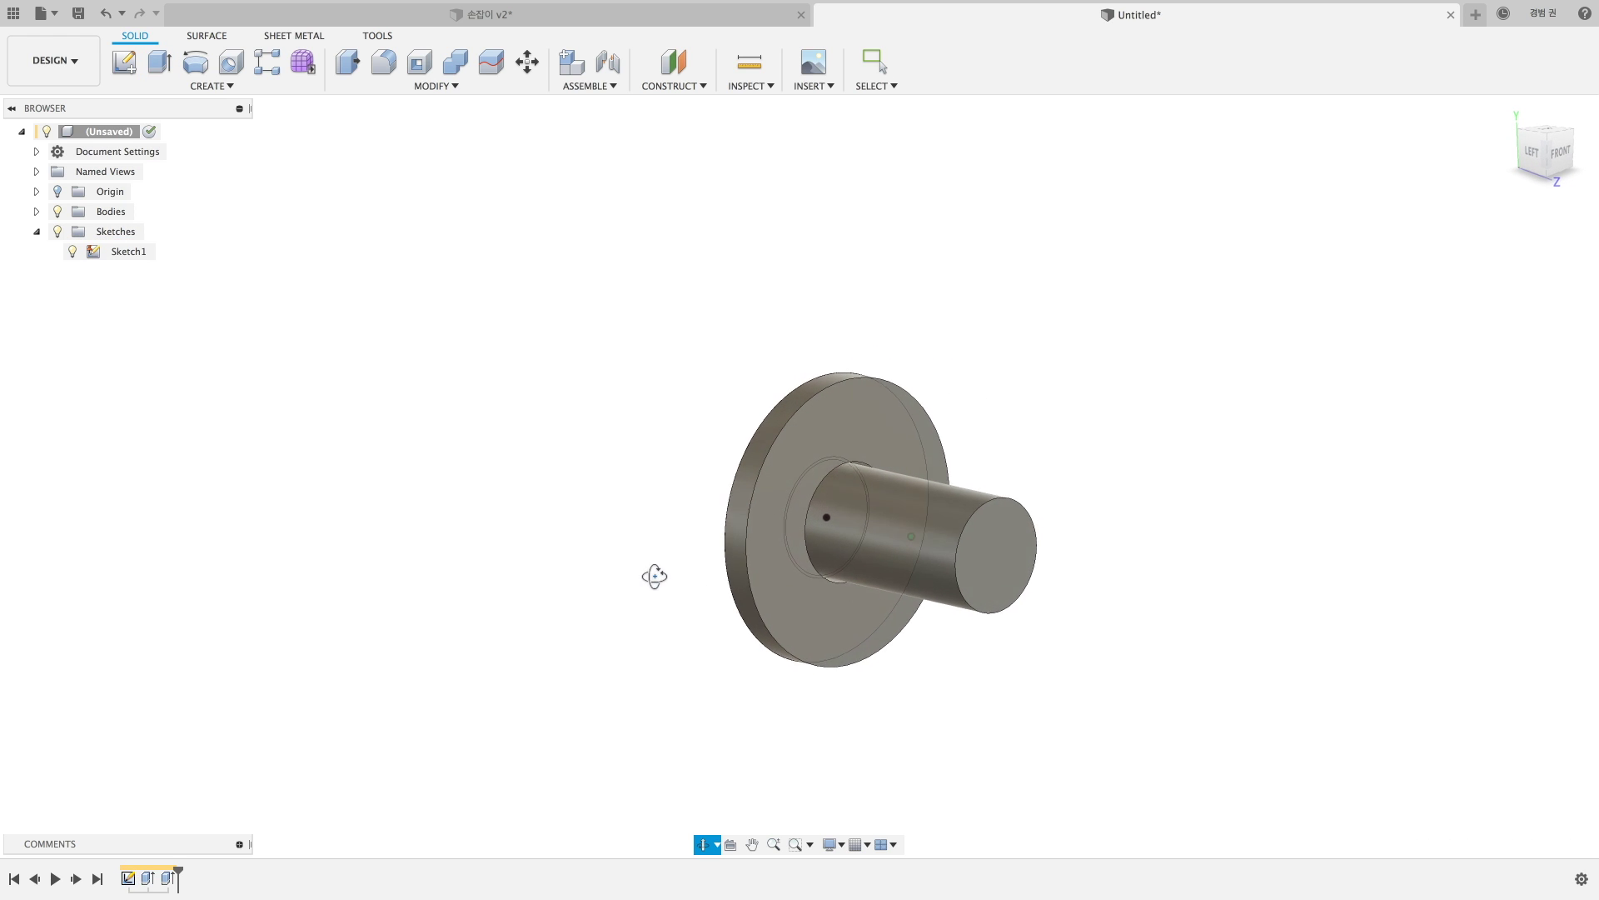
Start a sketch on the cylinder's end face and project the inner circle into it.
click(125, 63)
click(990, 537)
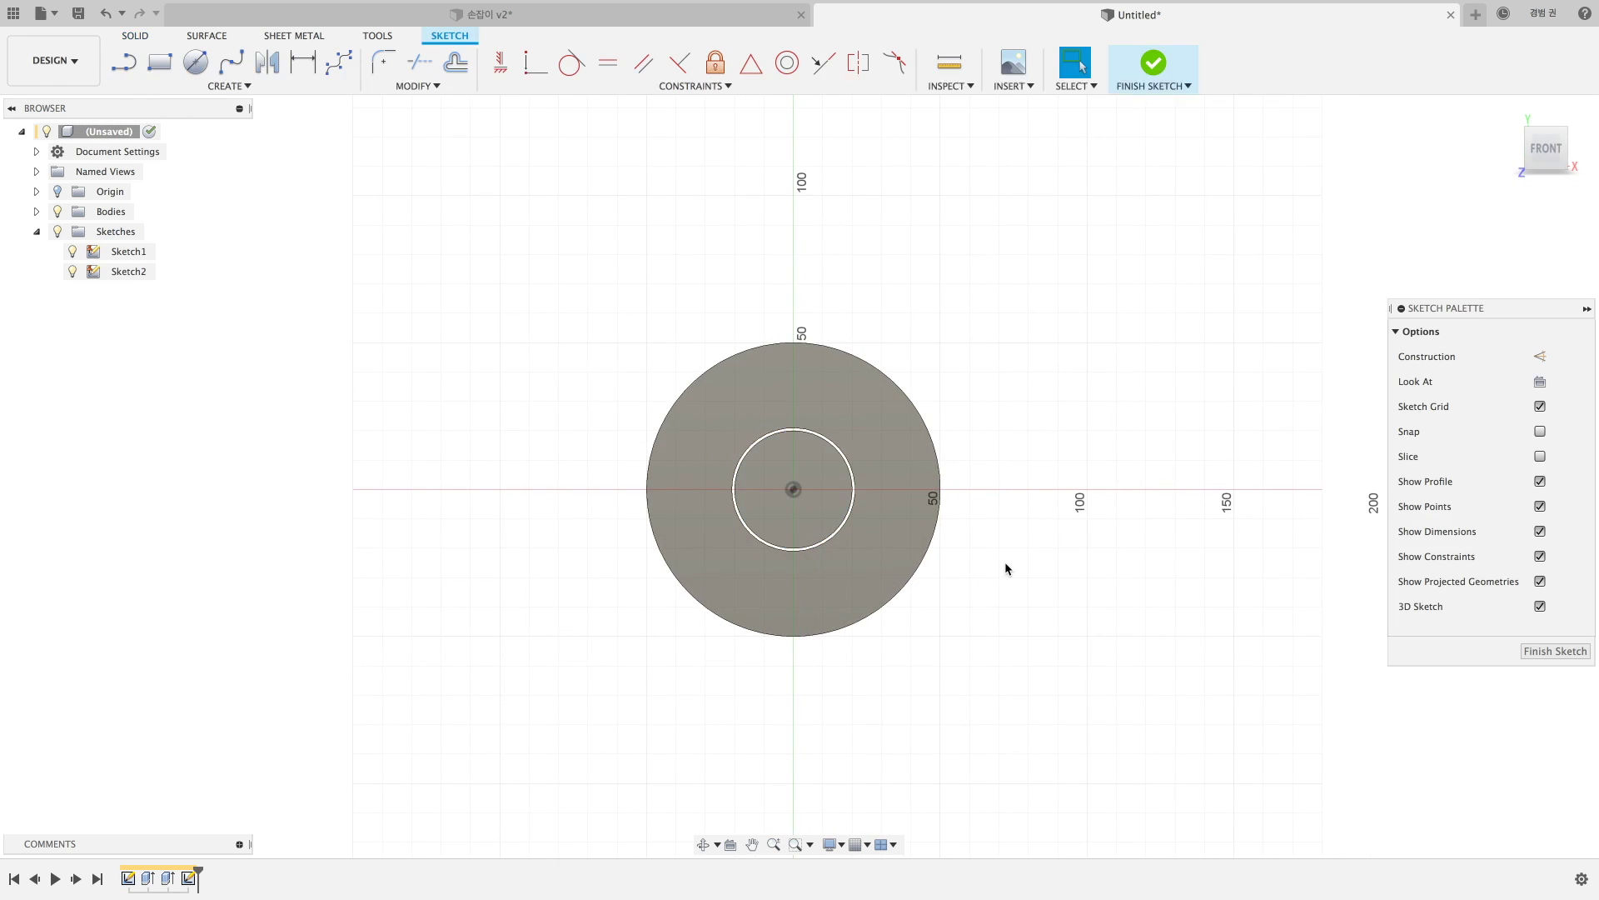
click(36, 212)
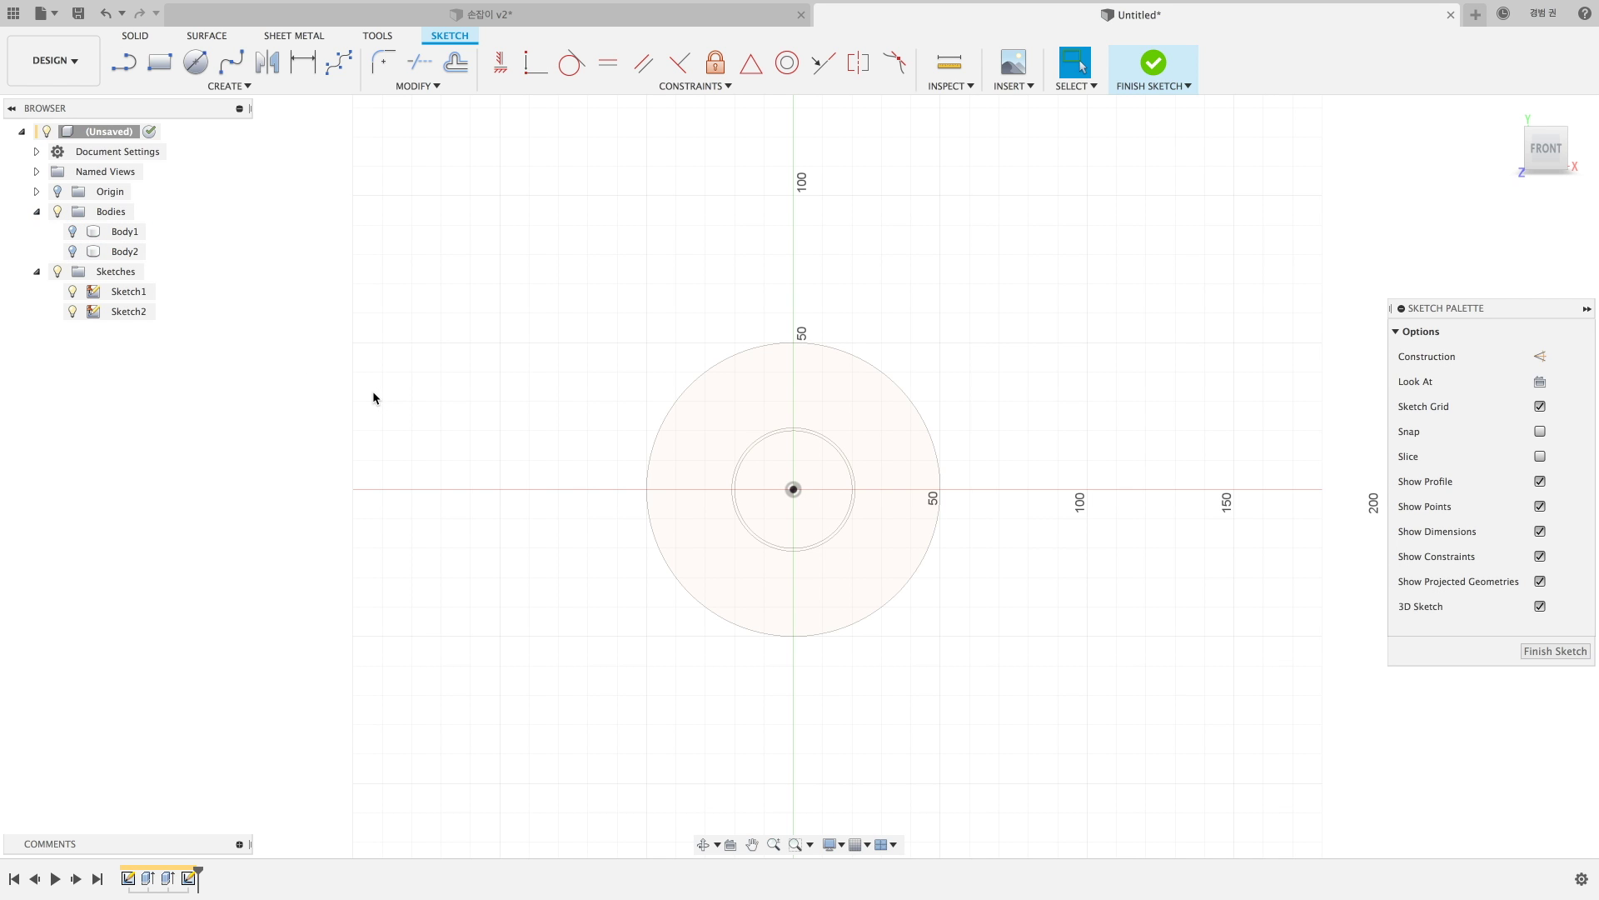
key(p)
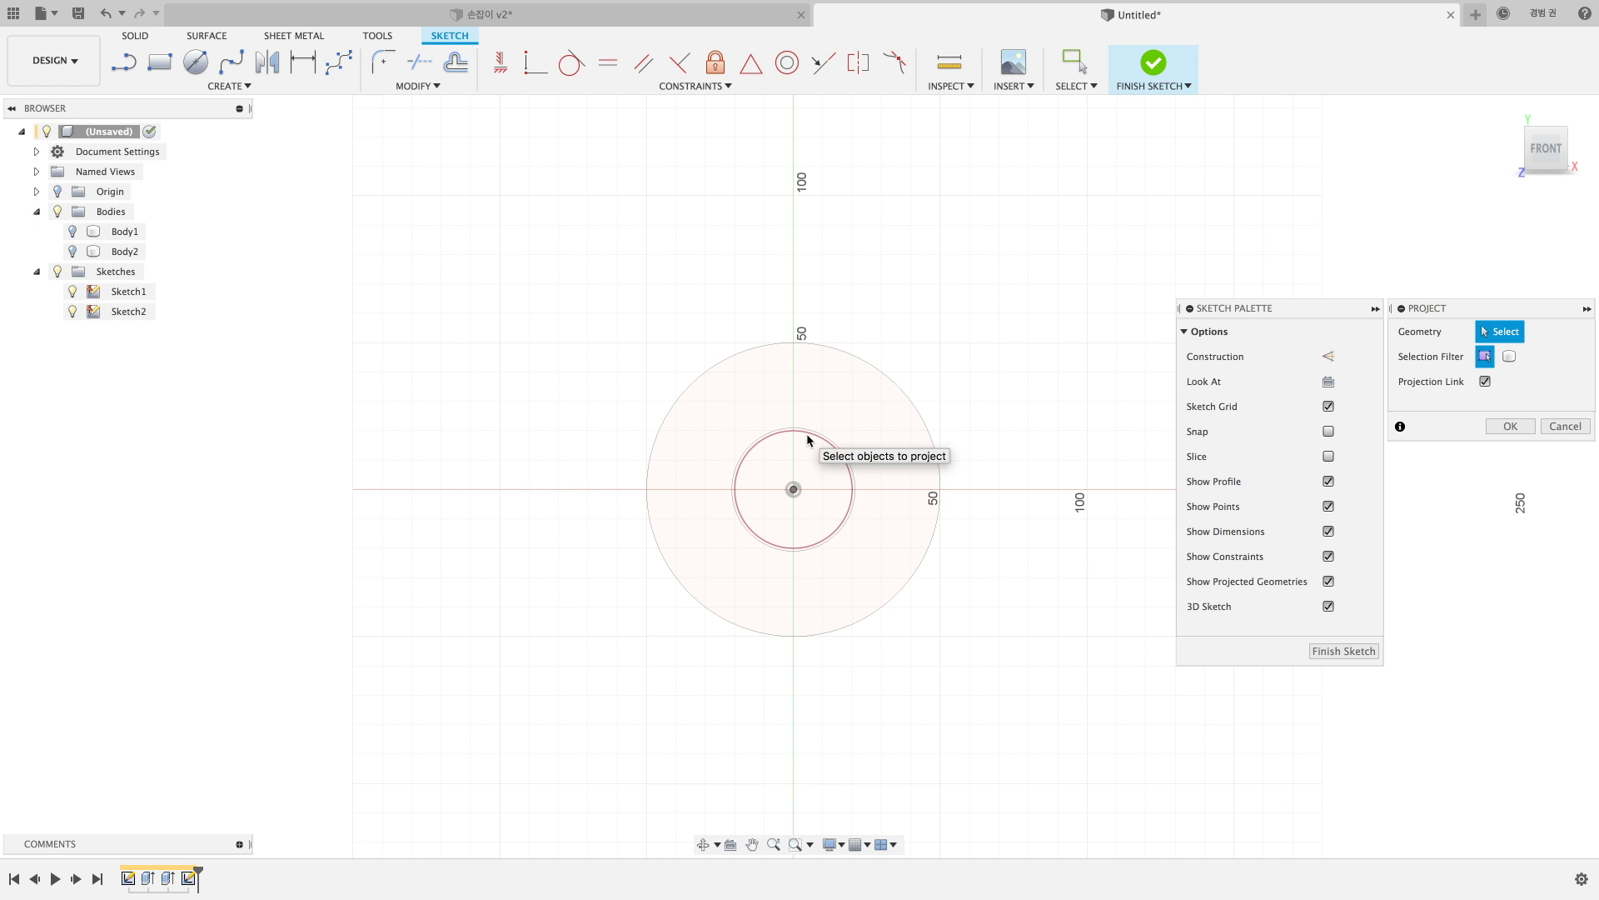
click(806, 436)
click(70, 292)
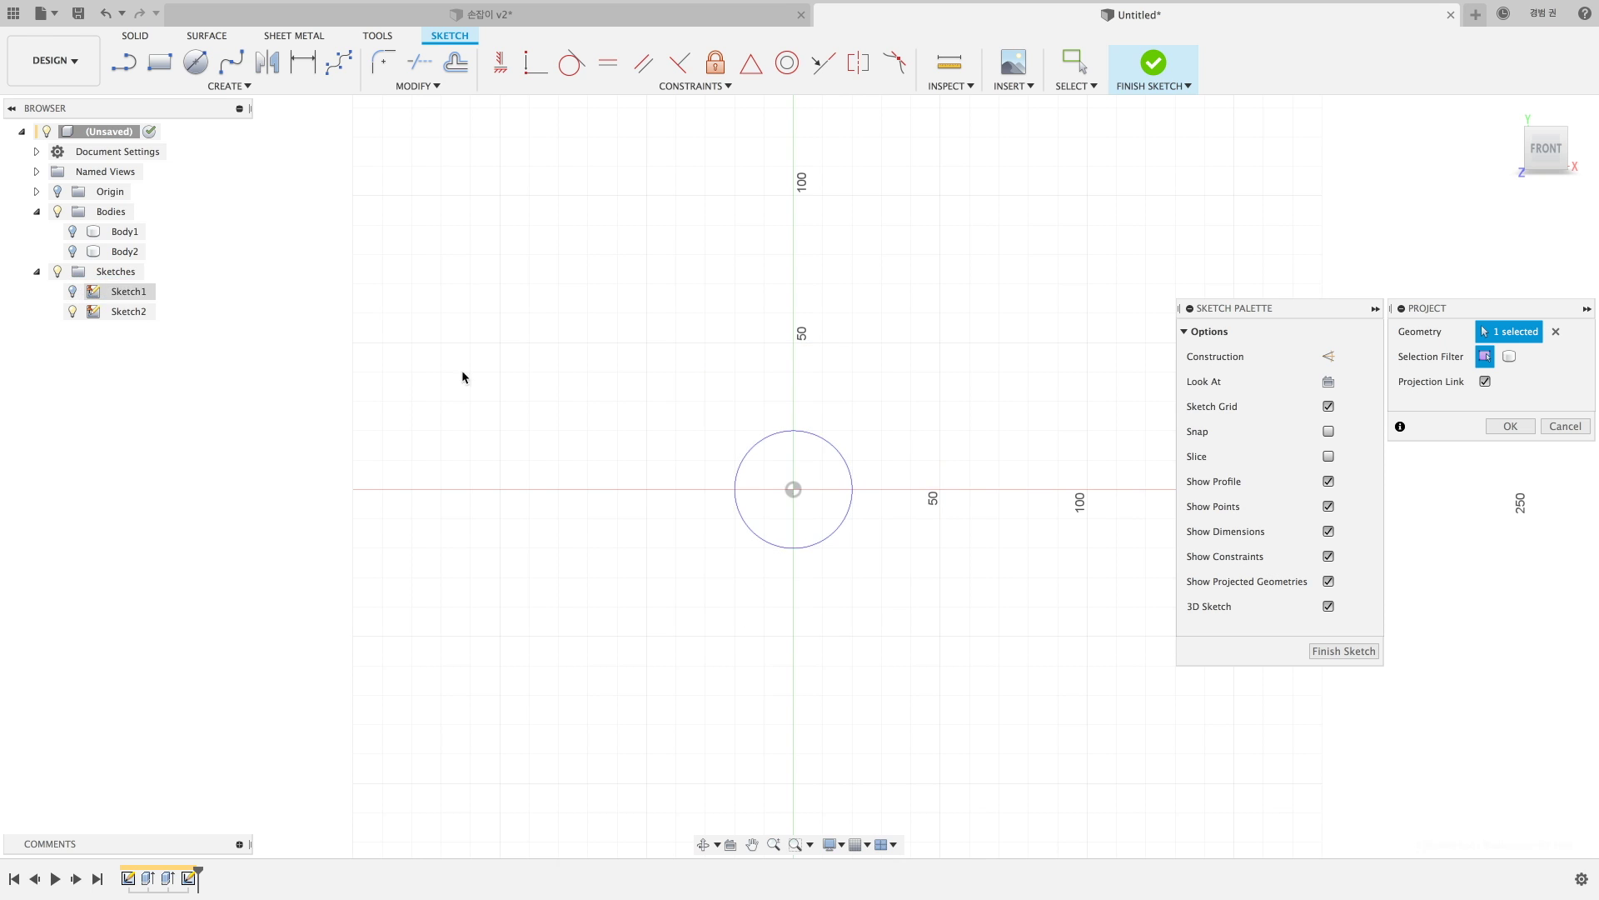
click(1499, 431)
middle_drag(1024, 546, 673, 539)
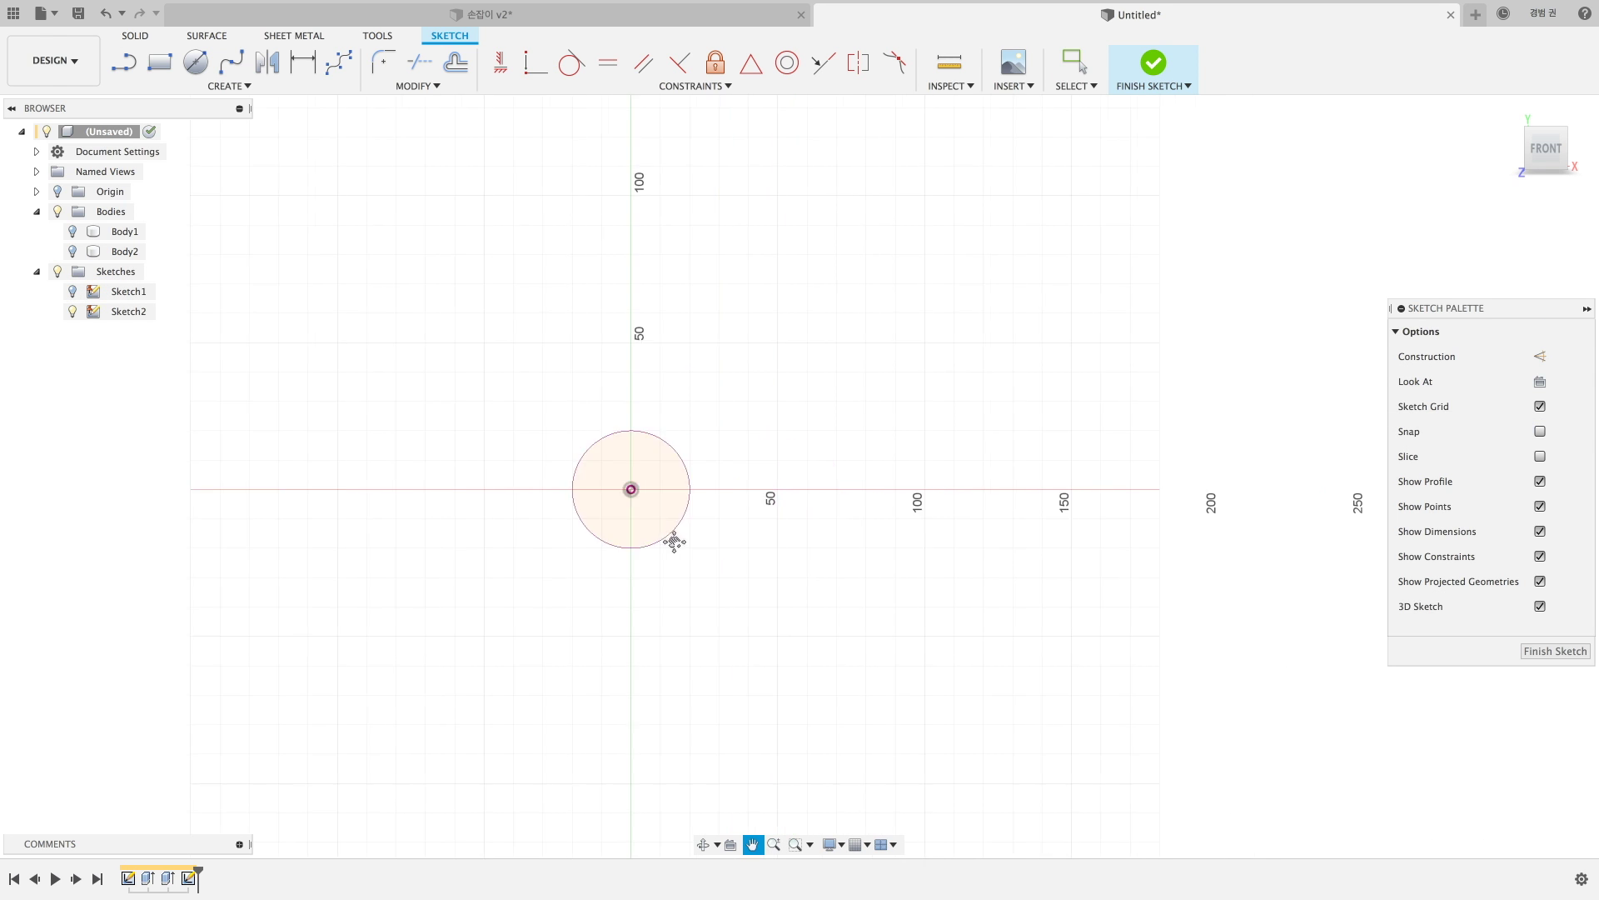
Draw a center-to-center slot from the circle and dimension its length to 200 mm.
click(204, 86)
mouse_move(193, 208)
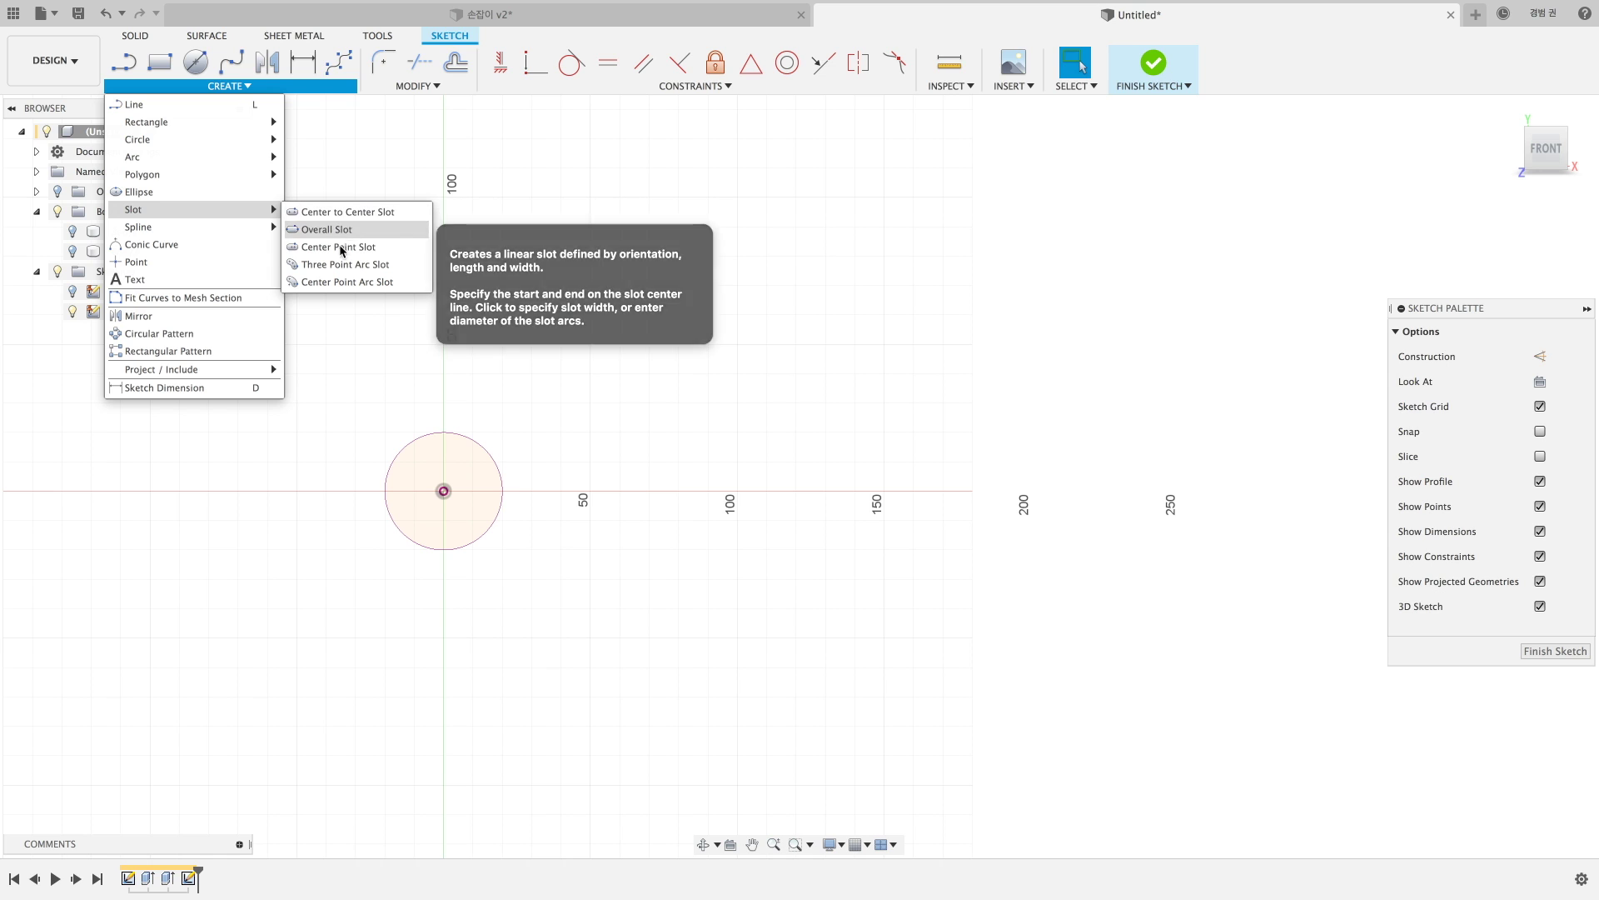
click(339, 213)
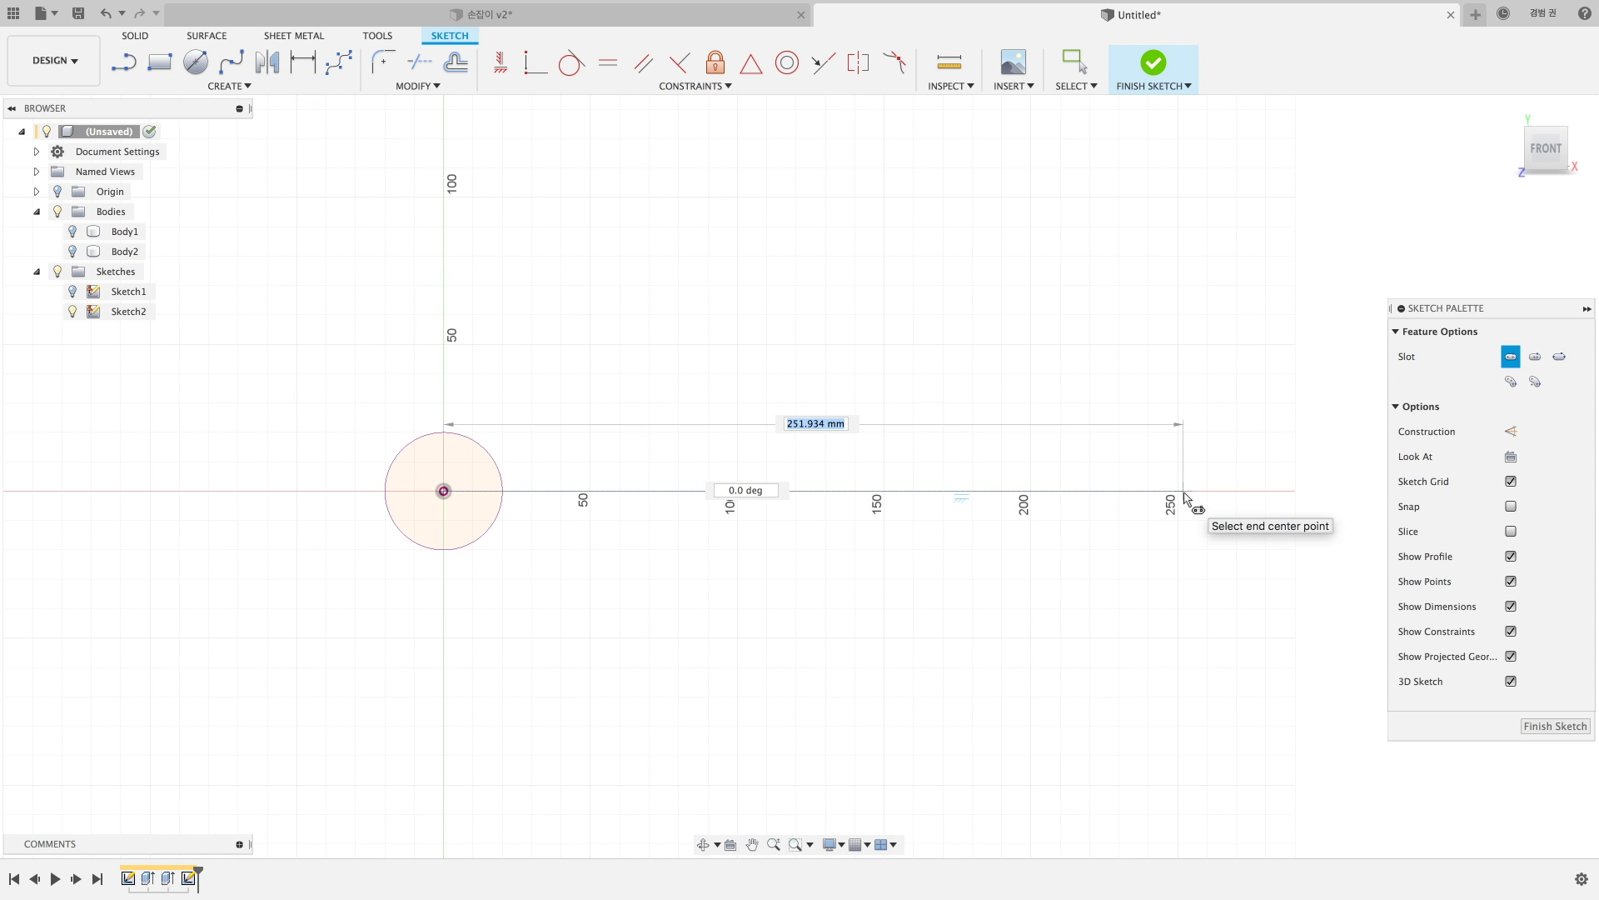
click(1182, 492)
click(1177, 552)
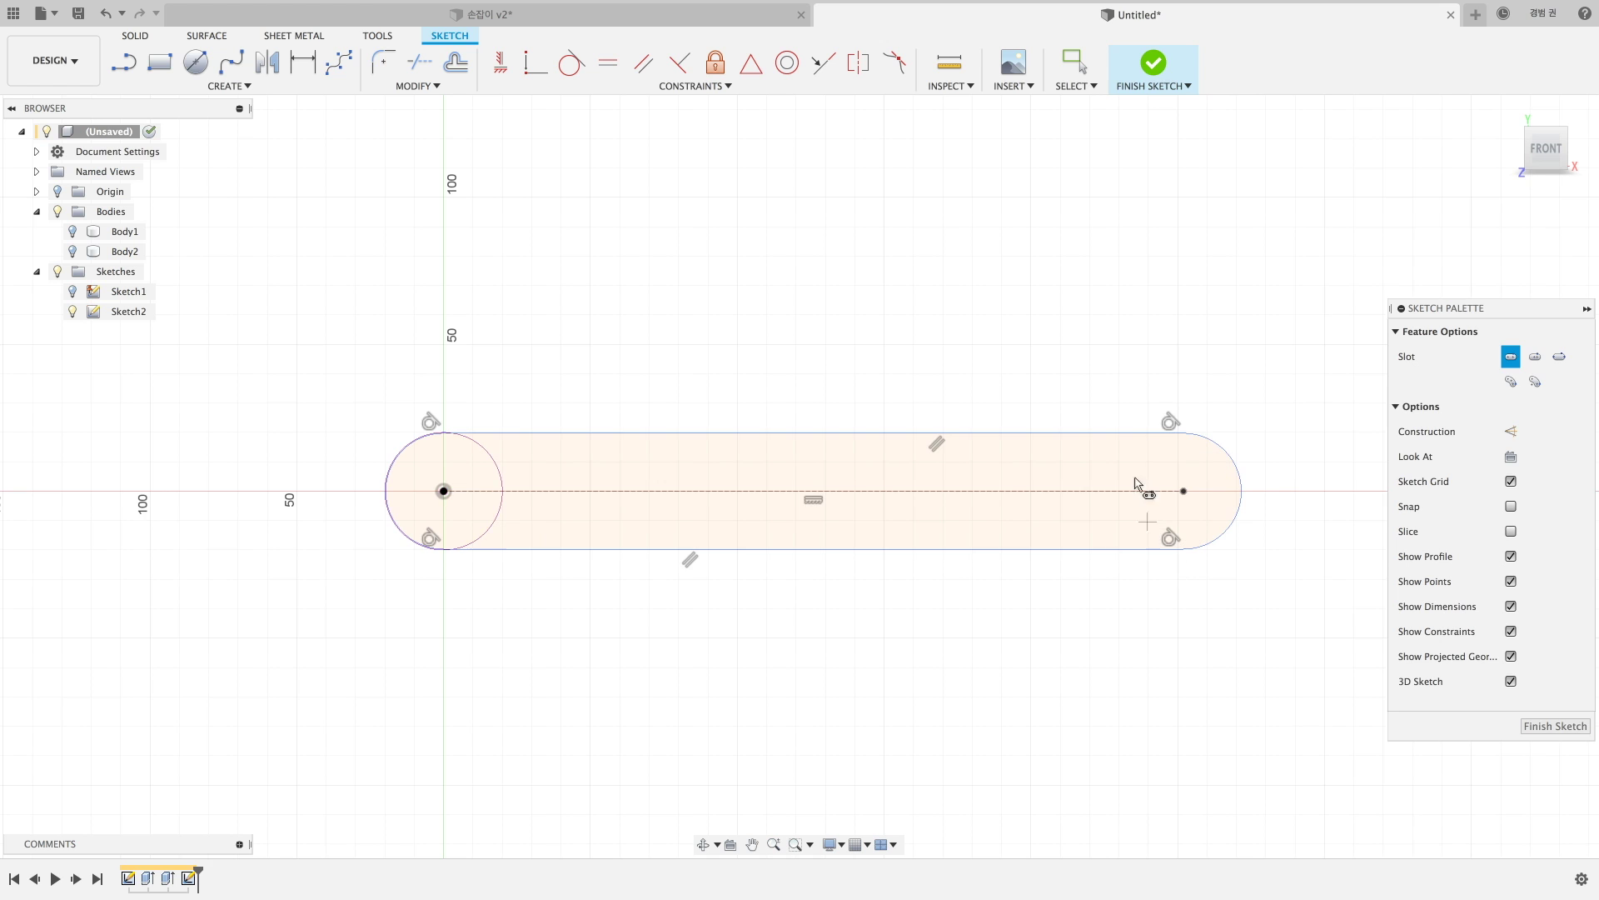
key(d)
click(1038, 489)
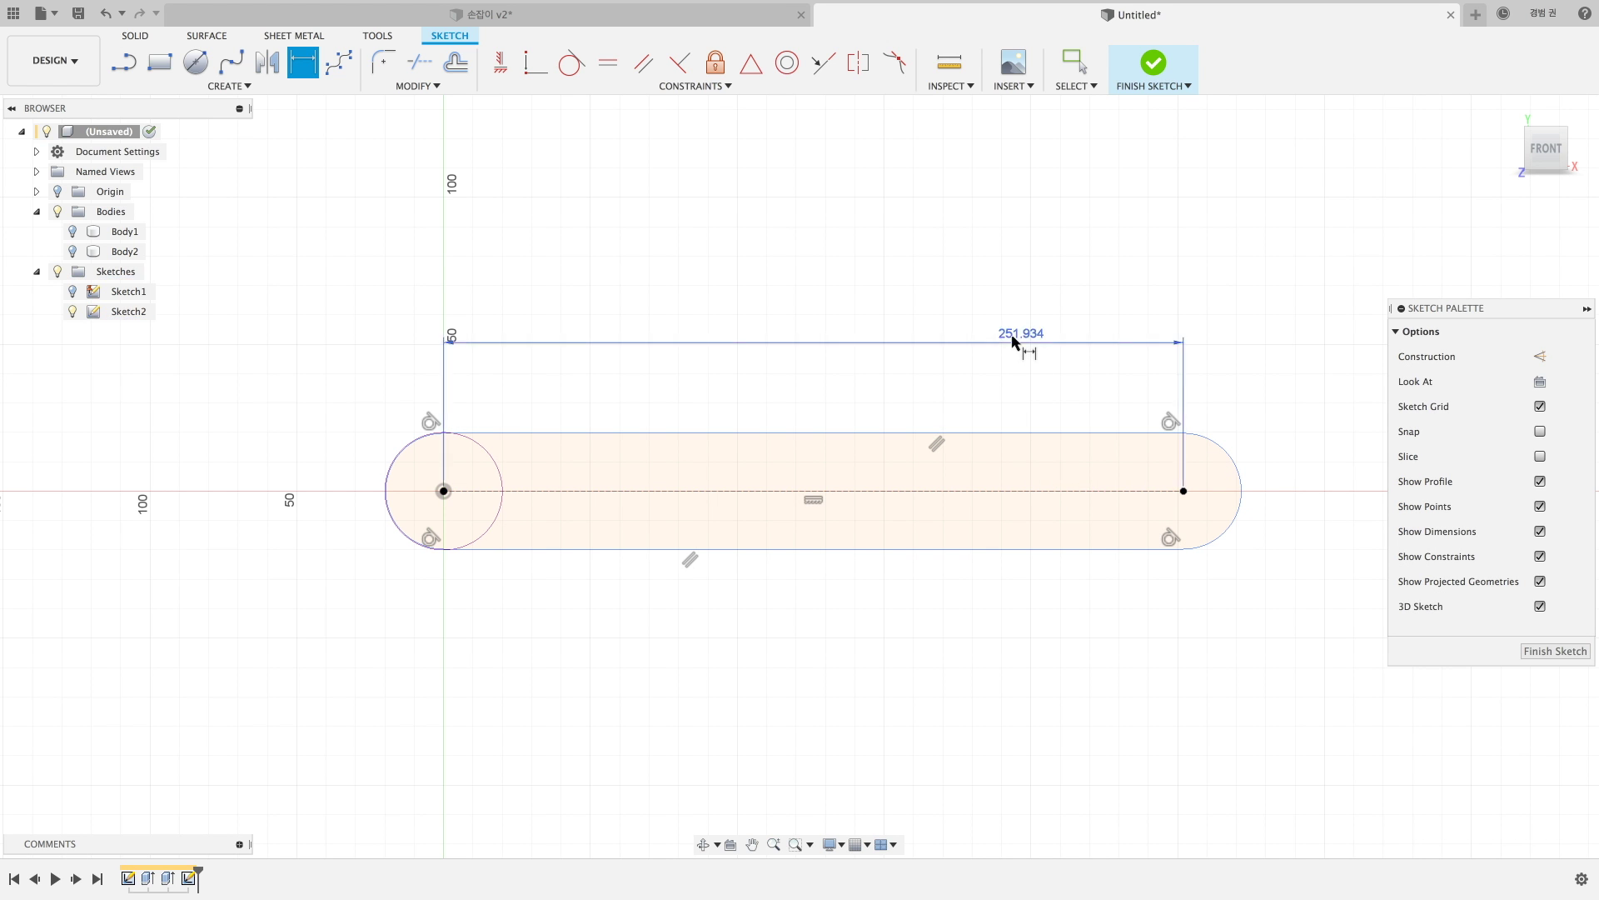
click(1033, 342)
text(200)
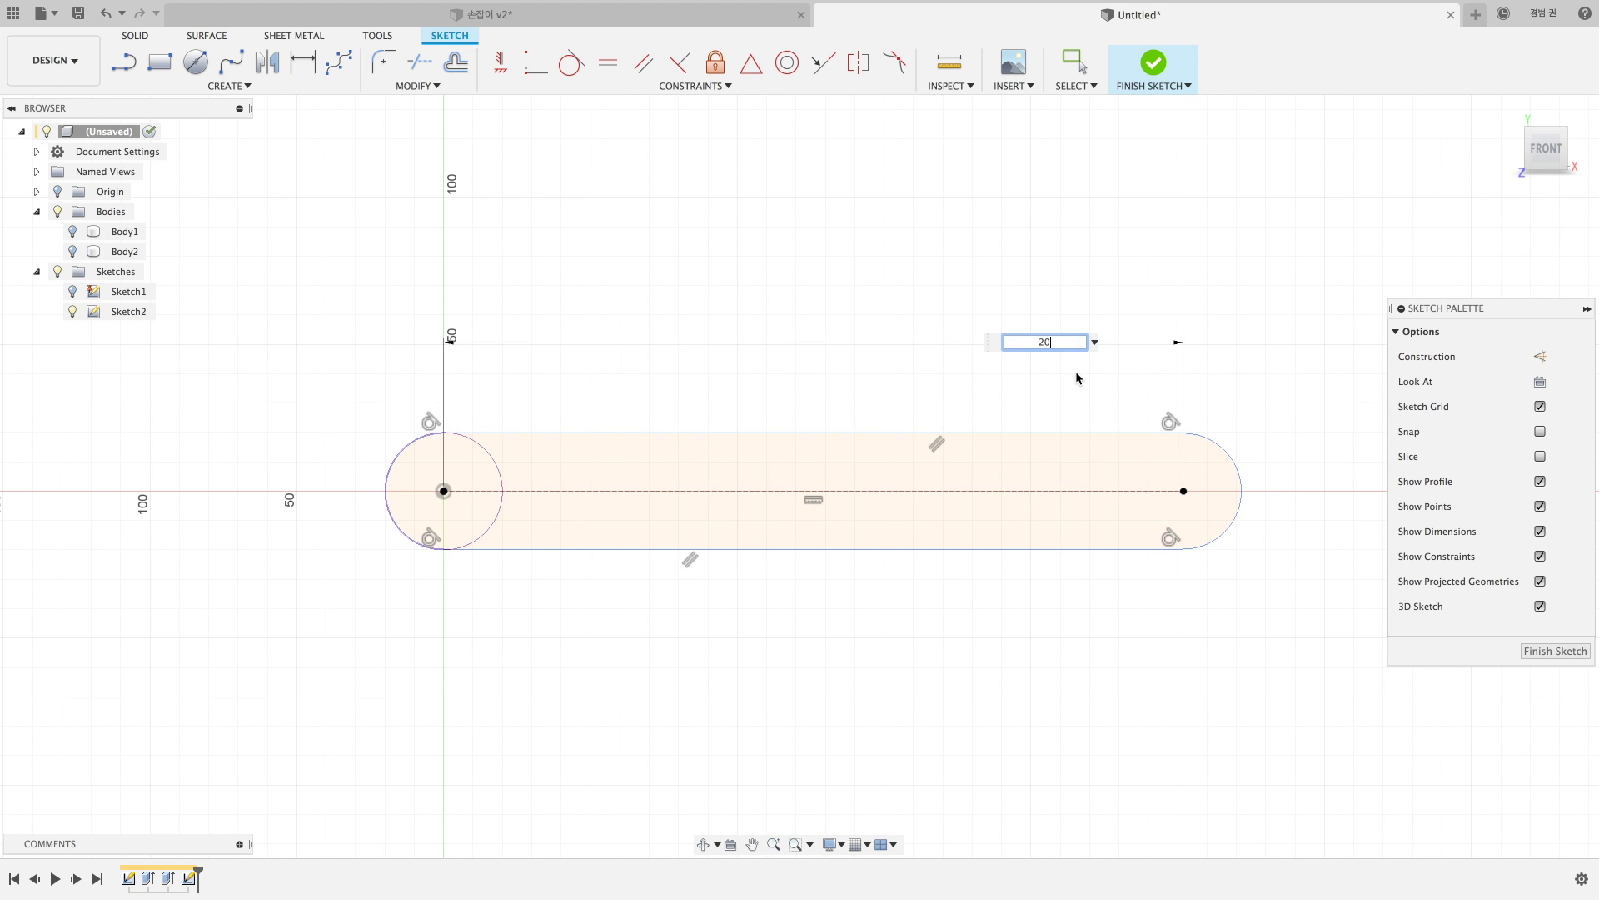
key(Return)
Convert the 20 mm circle at the slot's left end to construction geometry.
shift+middle_drag(1123, 394, 525, 534)
scroll(525, 533, up, 5)
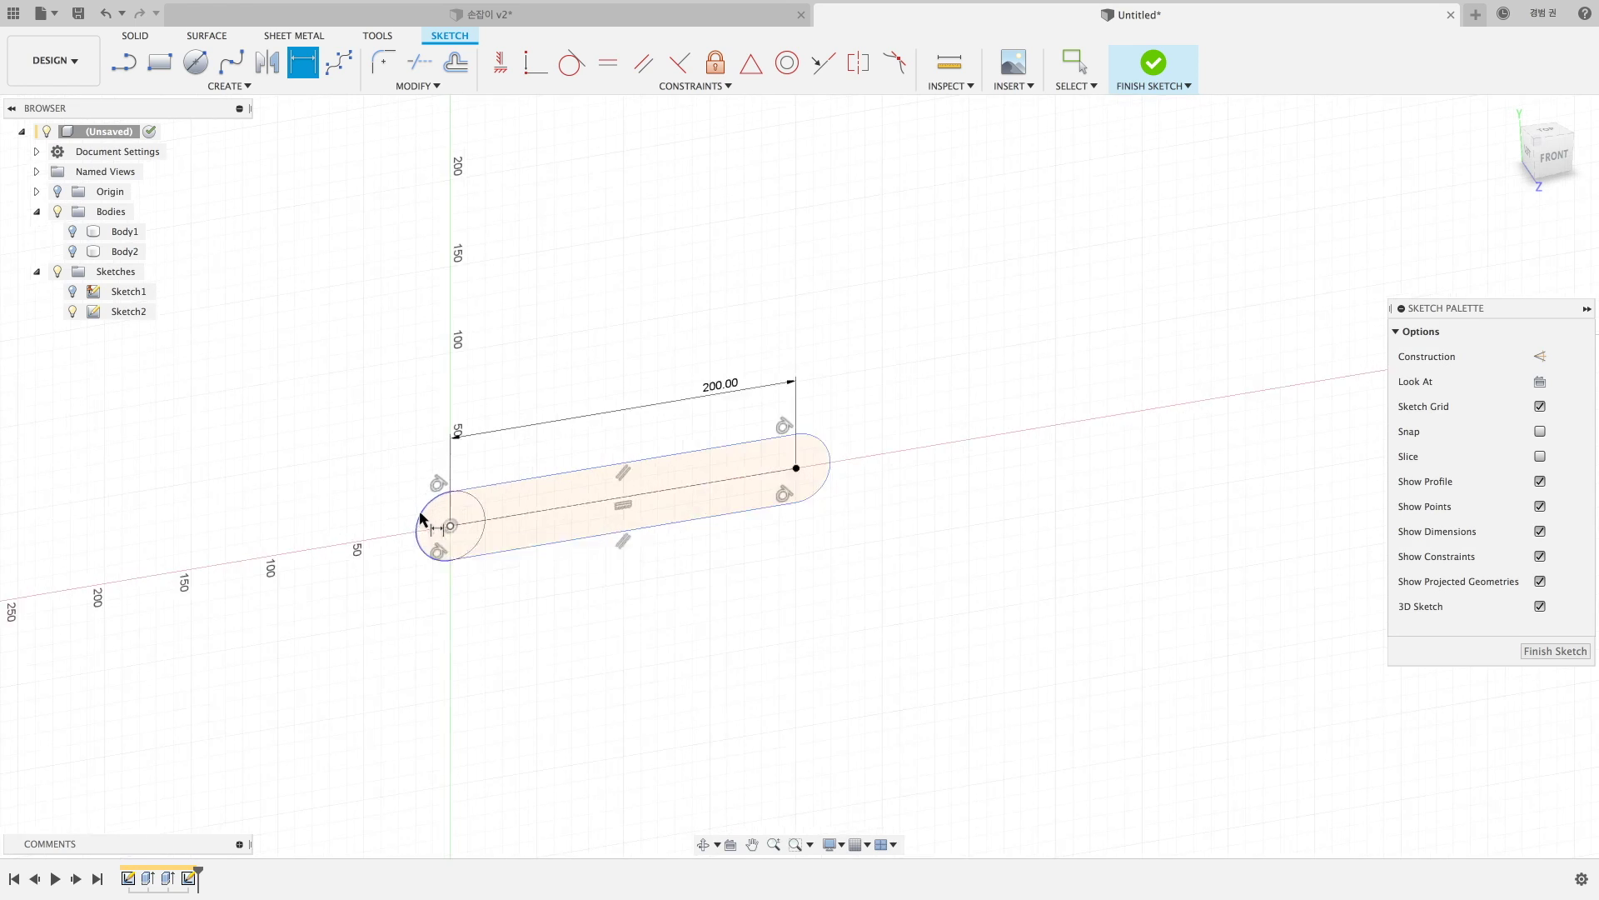
key(Escape)
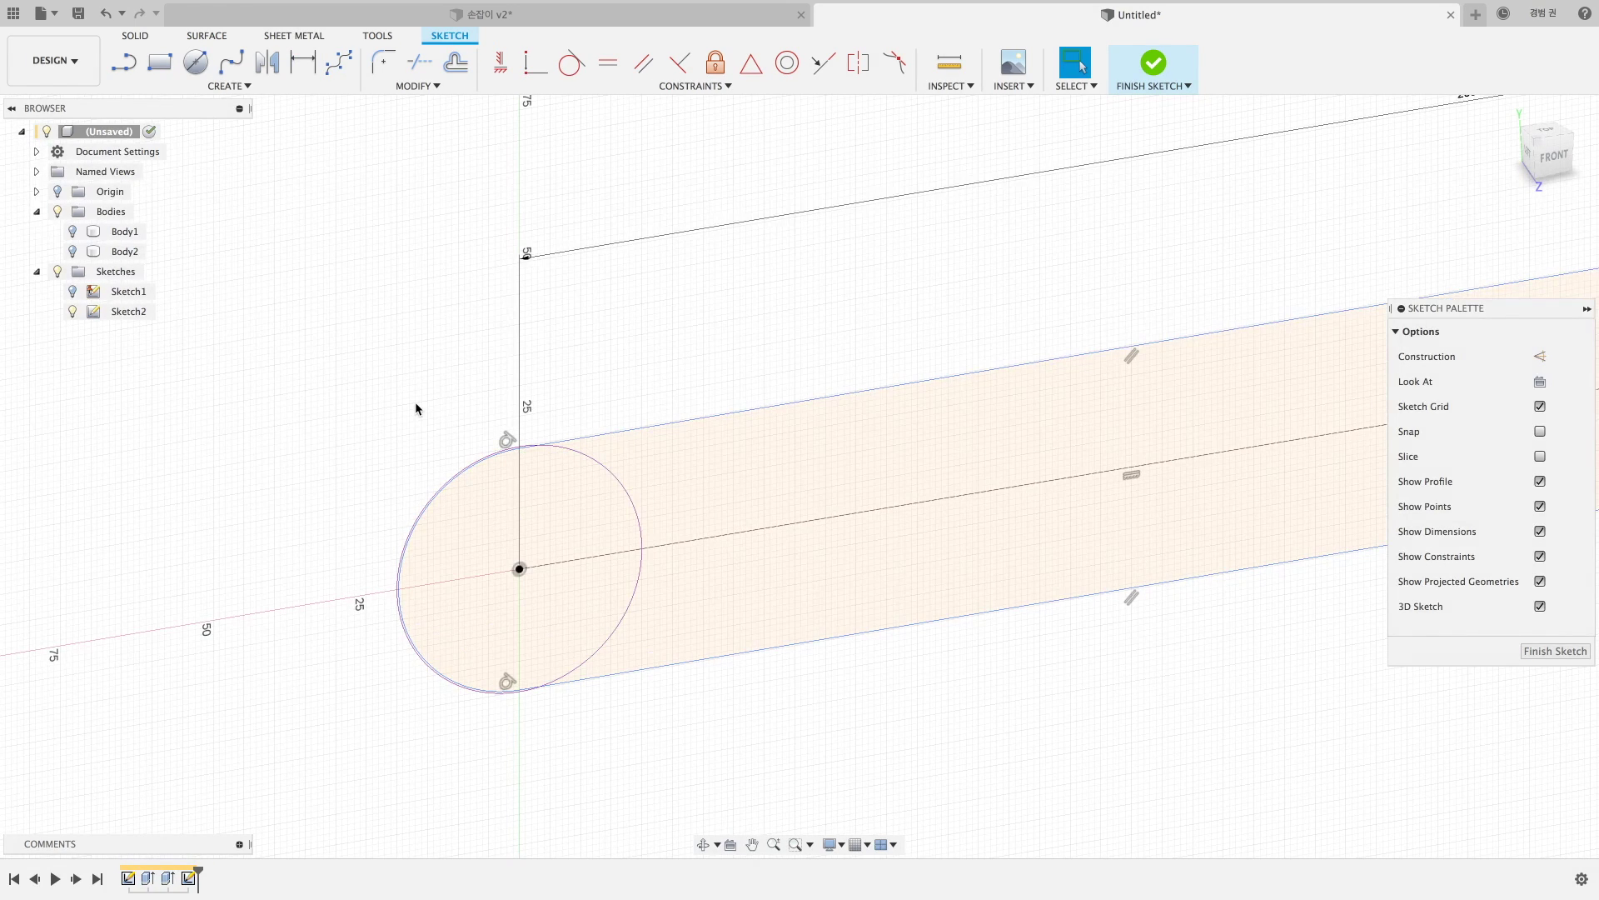
click(634, 509)
click(1540, 357)
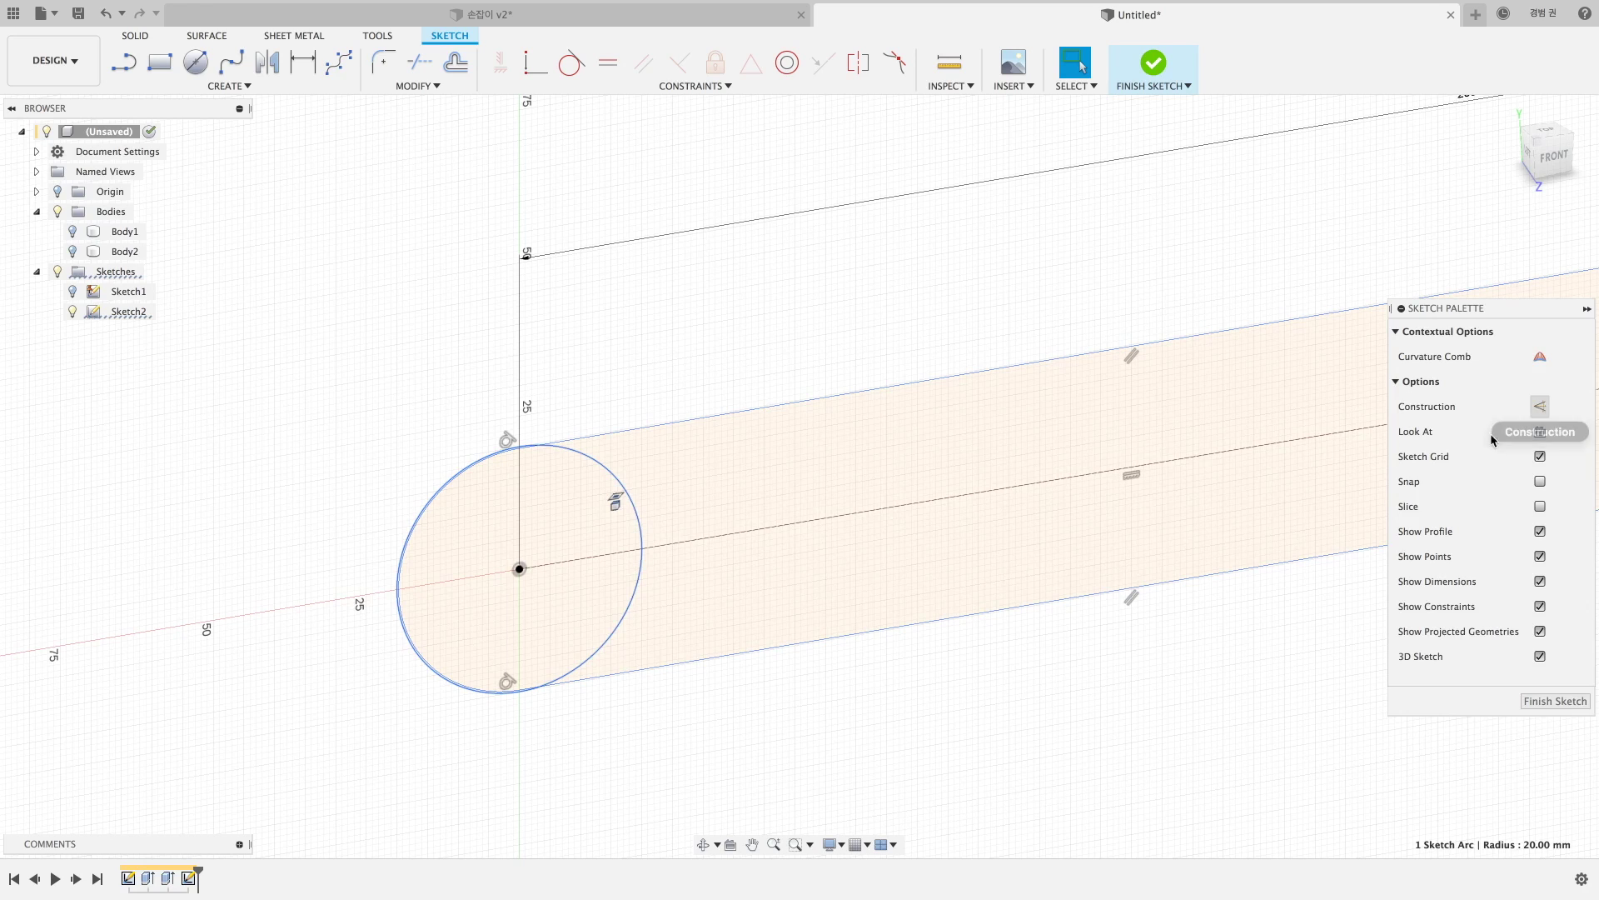
click(1153, 671)
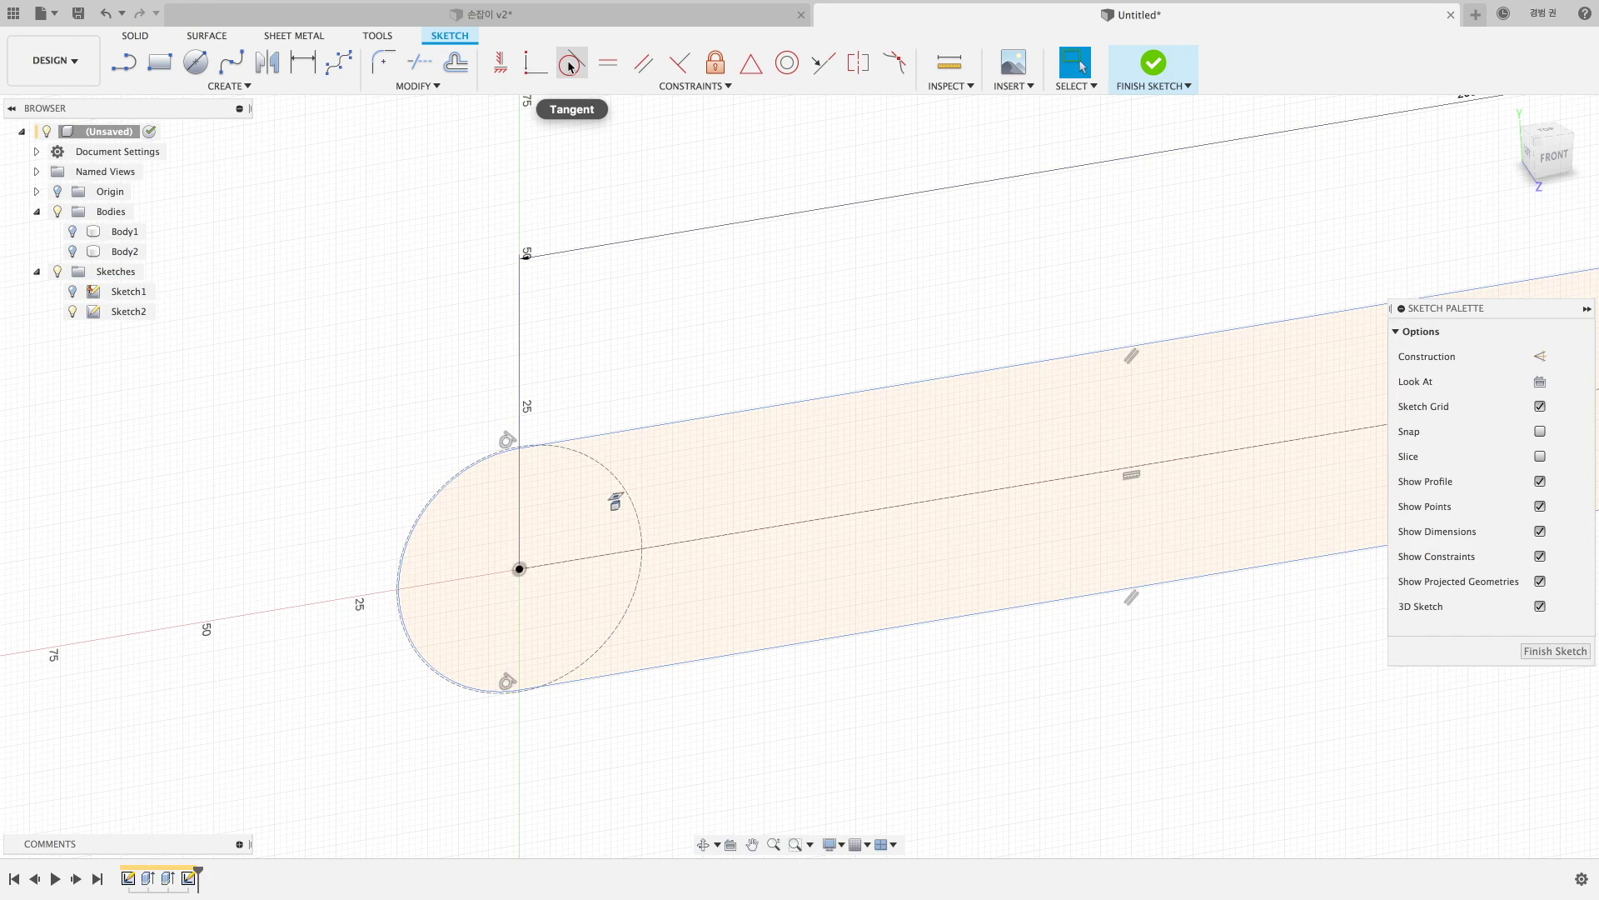
Make the slot's end arc equal to the construction circle, finish the sketch, and show Body1.
click(617, 62)
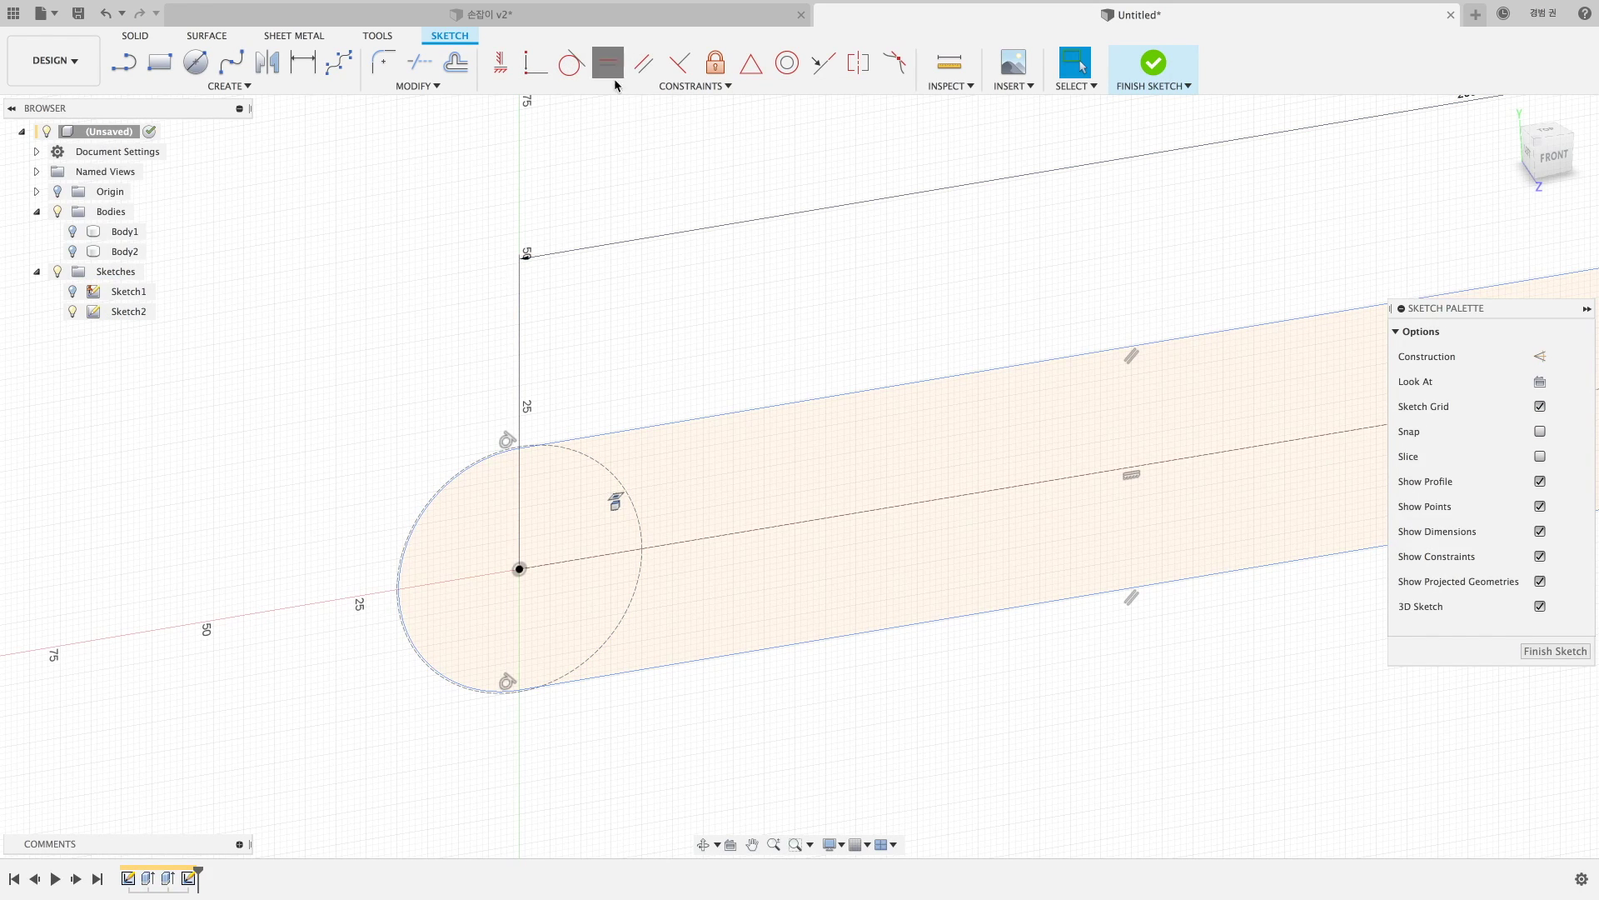
click(580, 457)
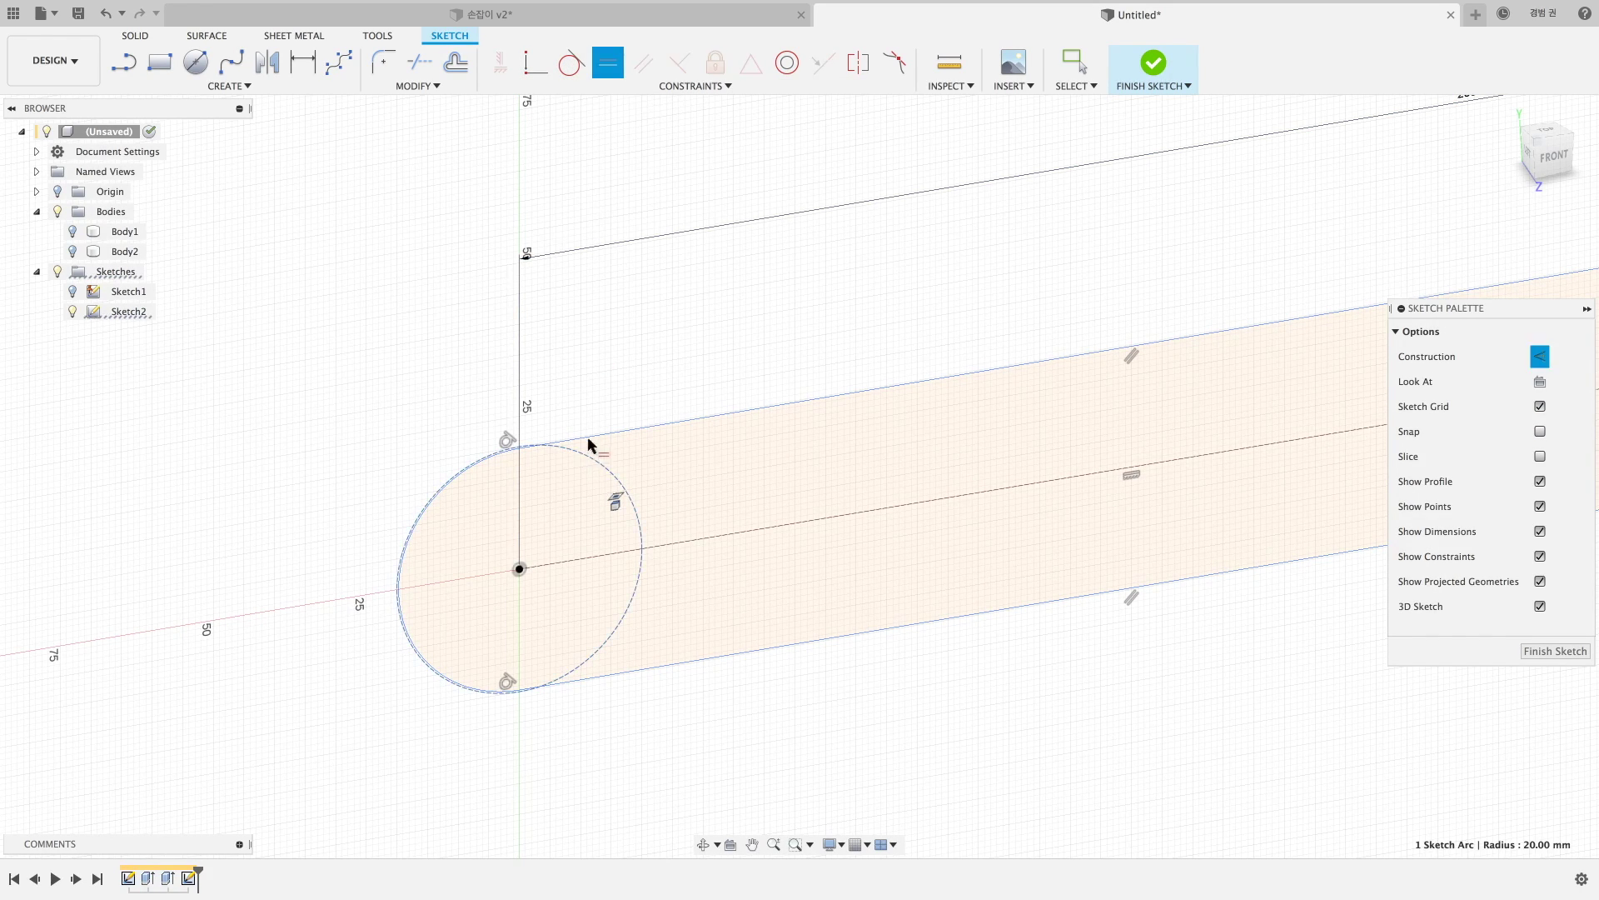
click(485, 464)
key(Escape)
scroll(539, 553, down, 3)
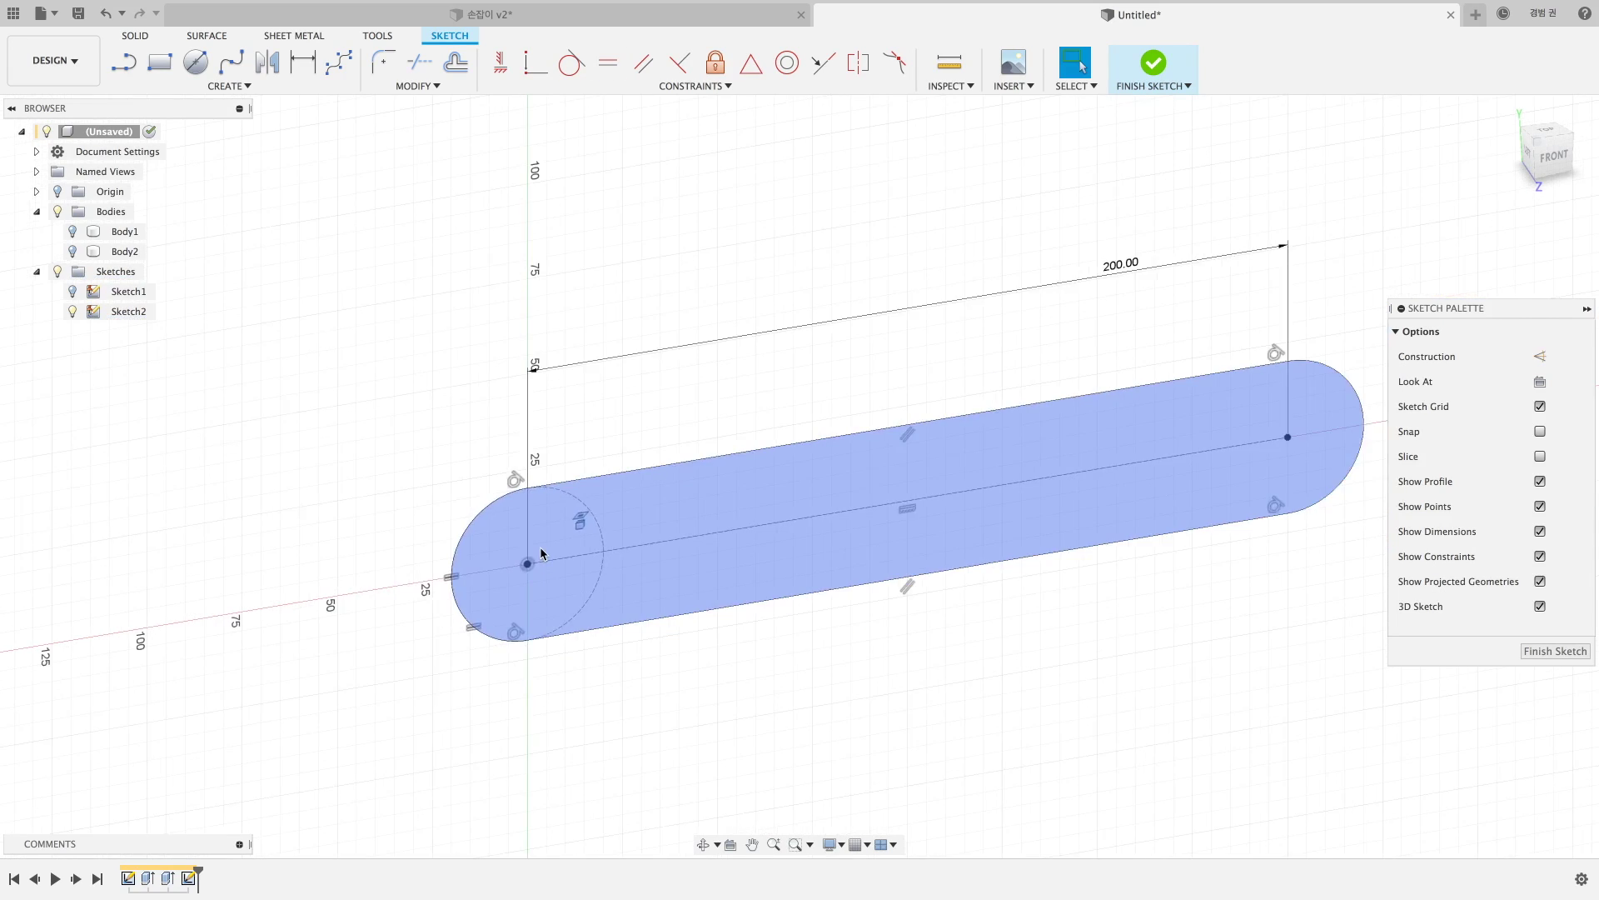
click(1130, 83)
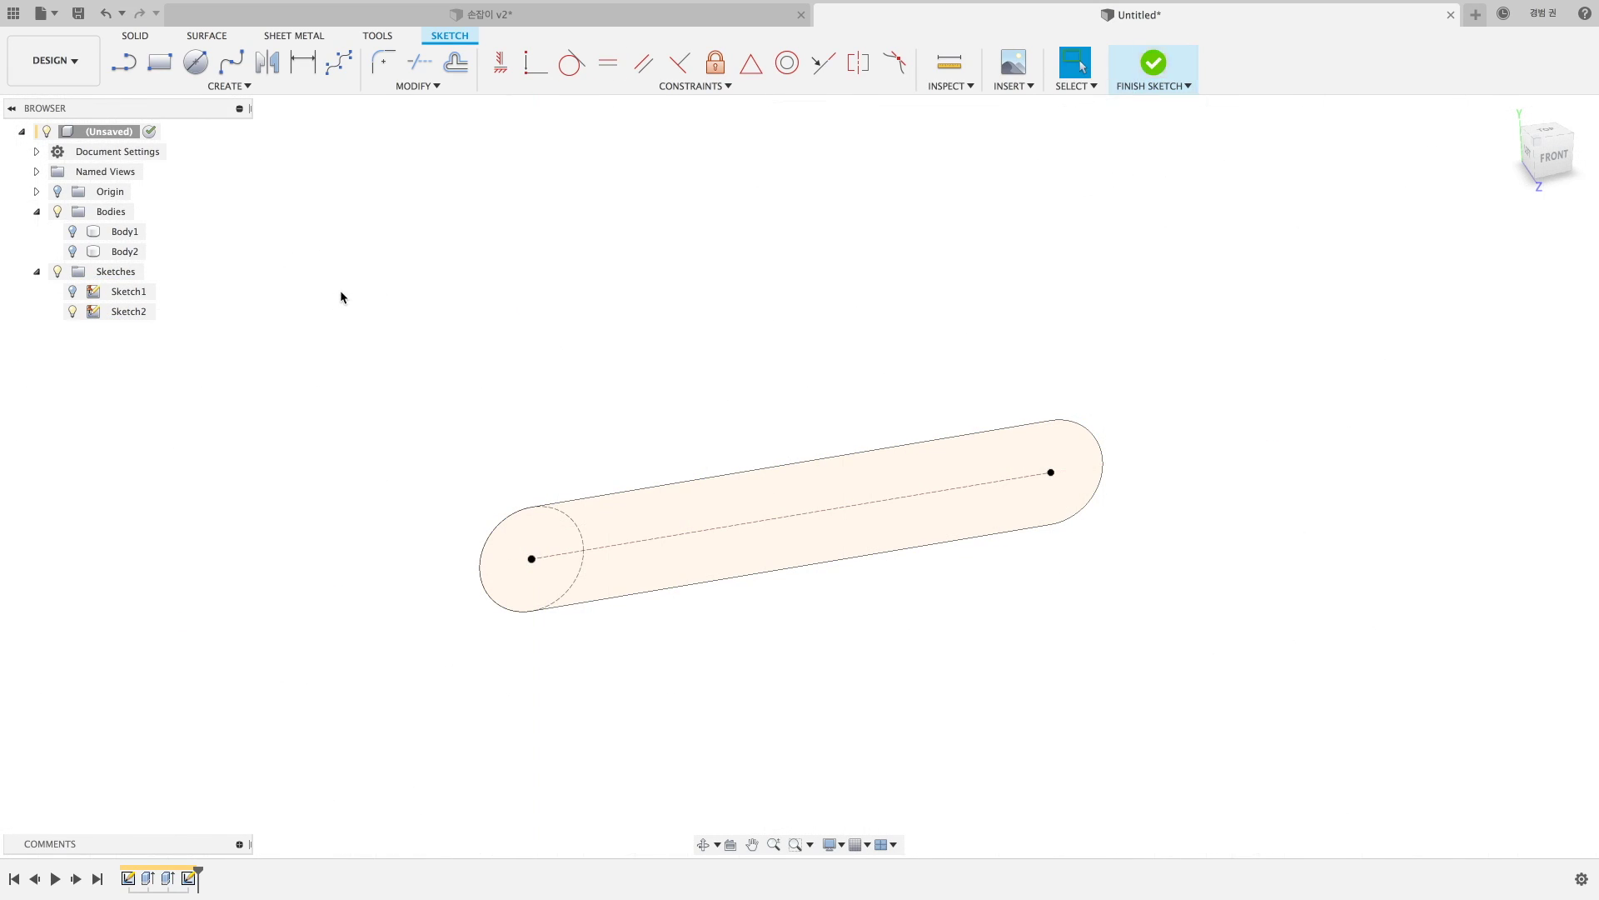
click(72, 235)
Extrude the slot profile 10 mm, joined to the cylinder, to form the arm.
shift+middle_drag(368, 375, 443, 418)
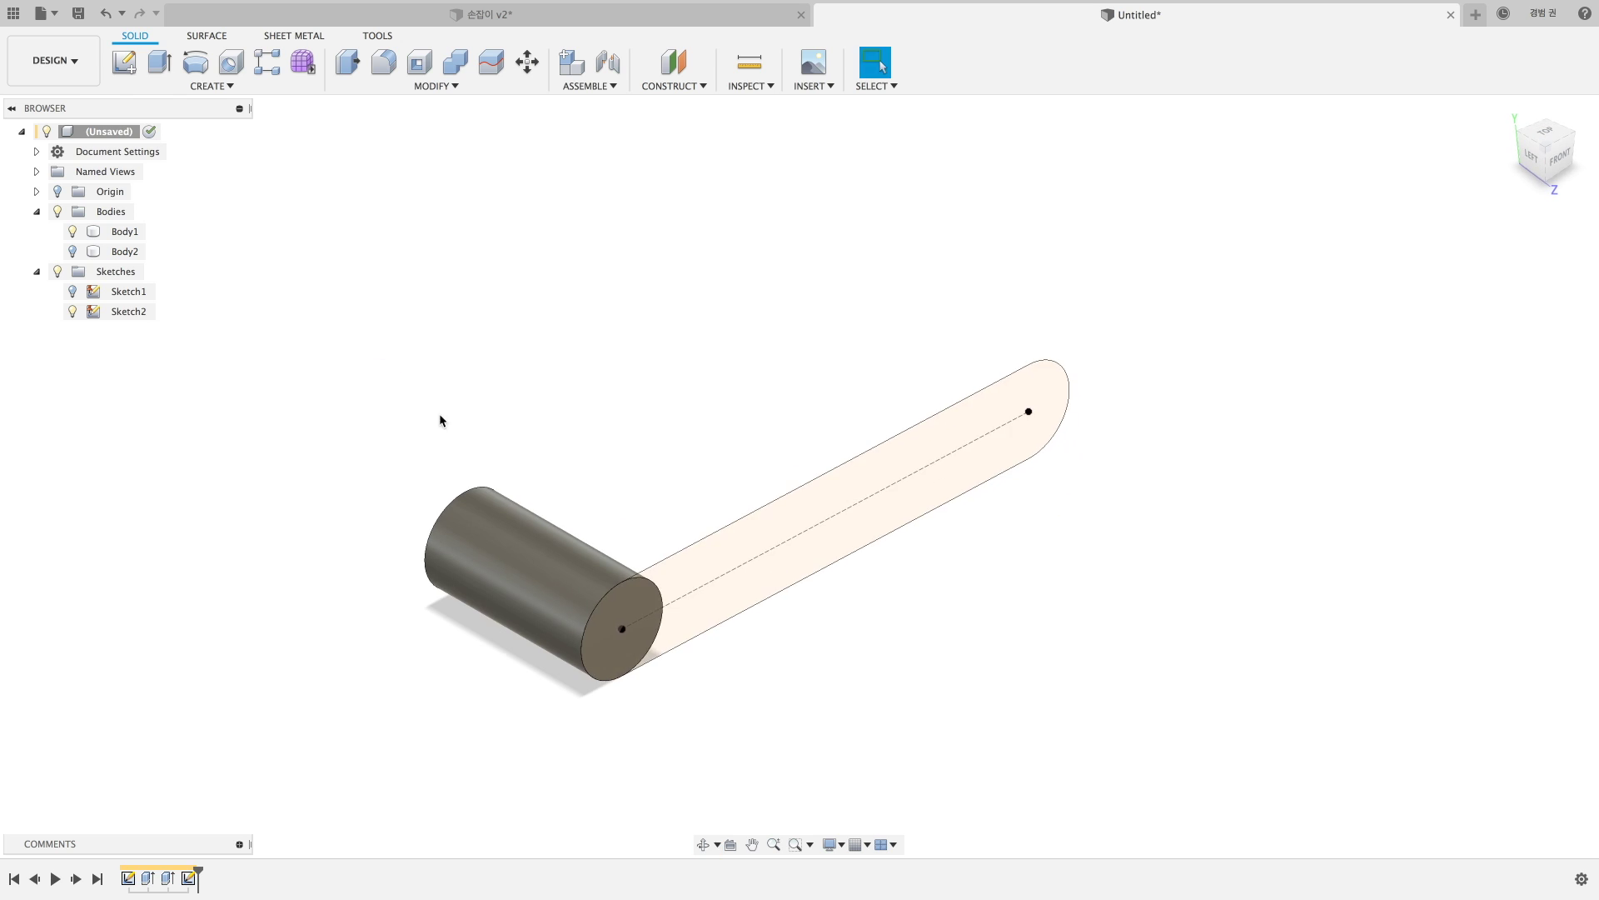
key(e)
click(833, 539)
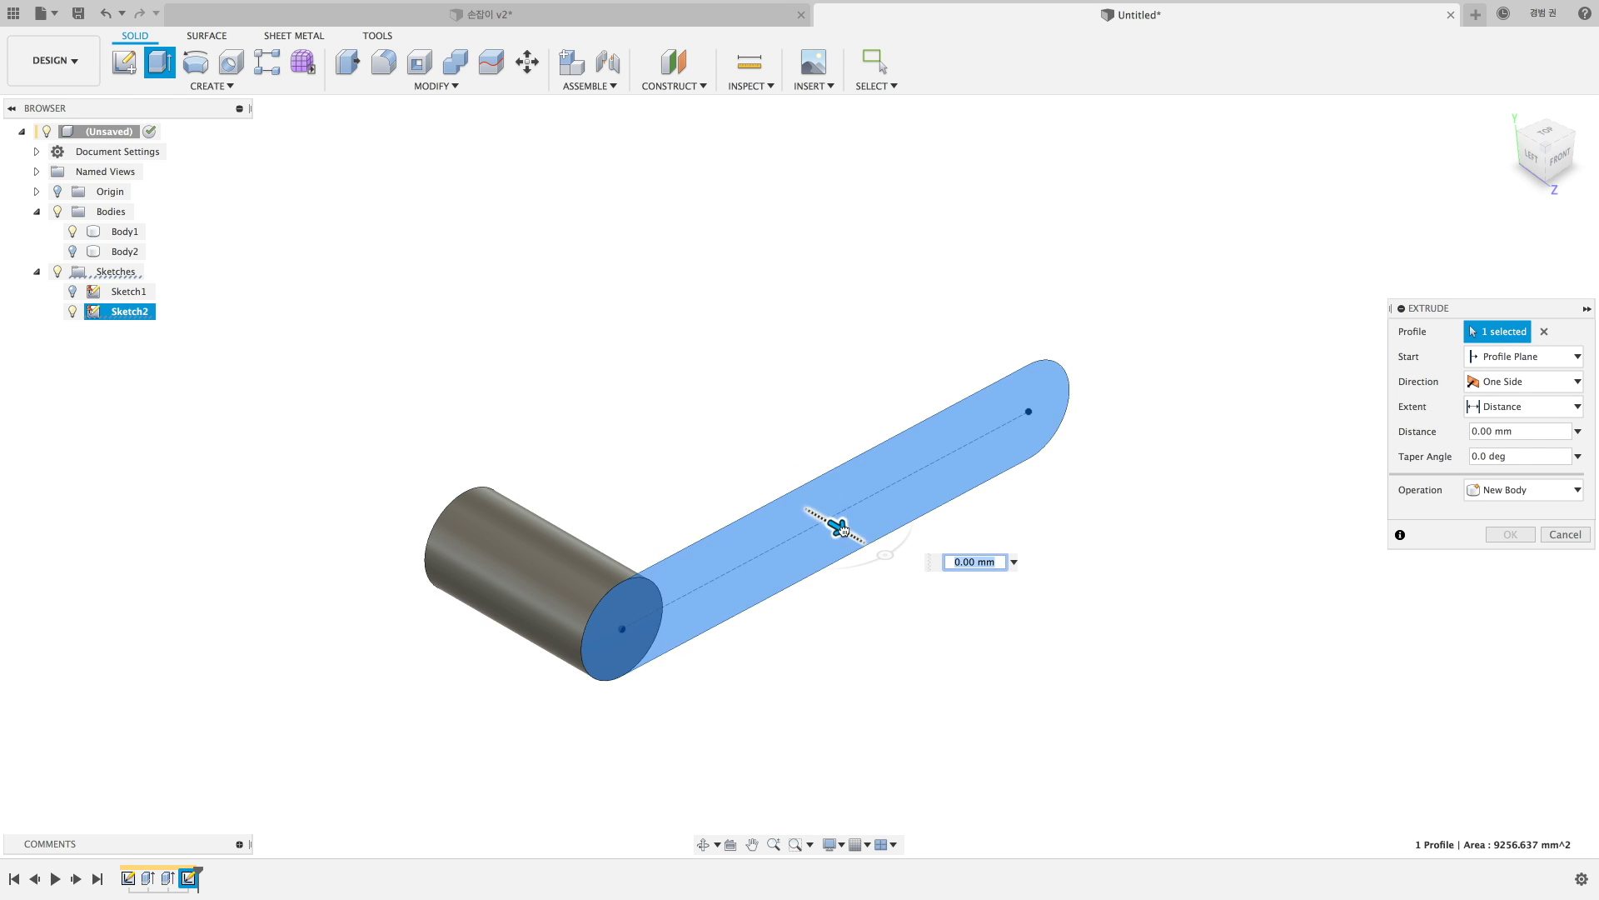
drag(832, 523, 862, 540)
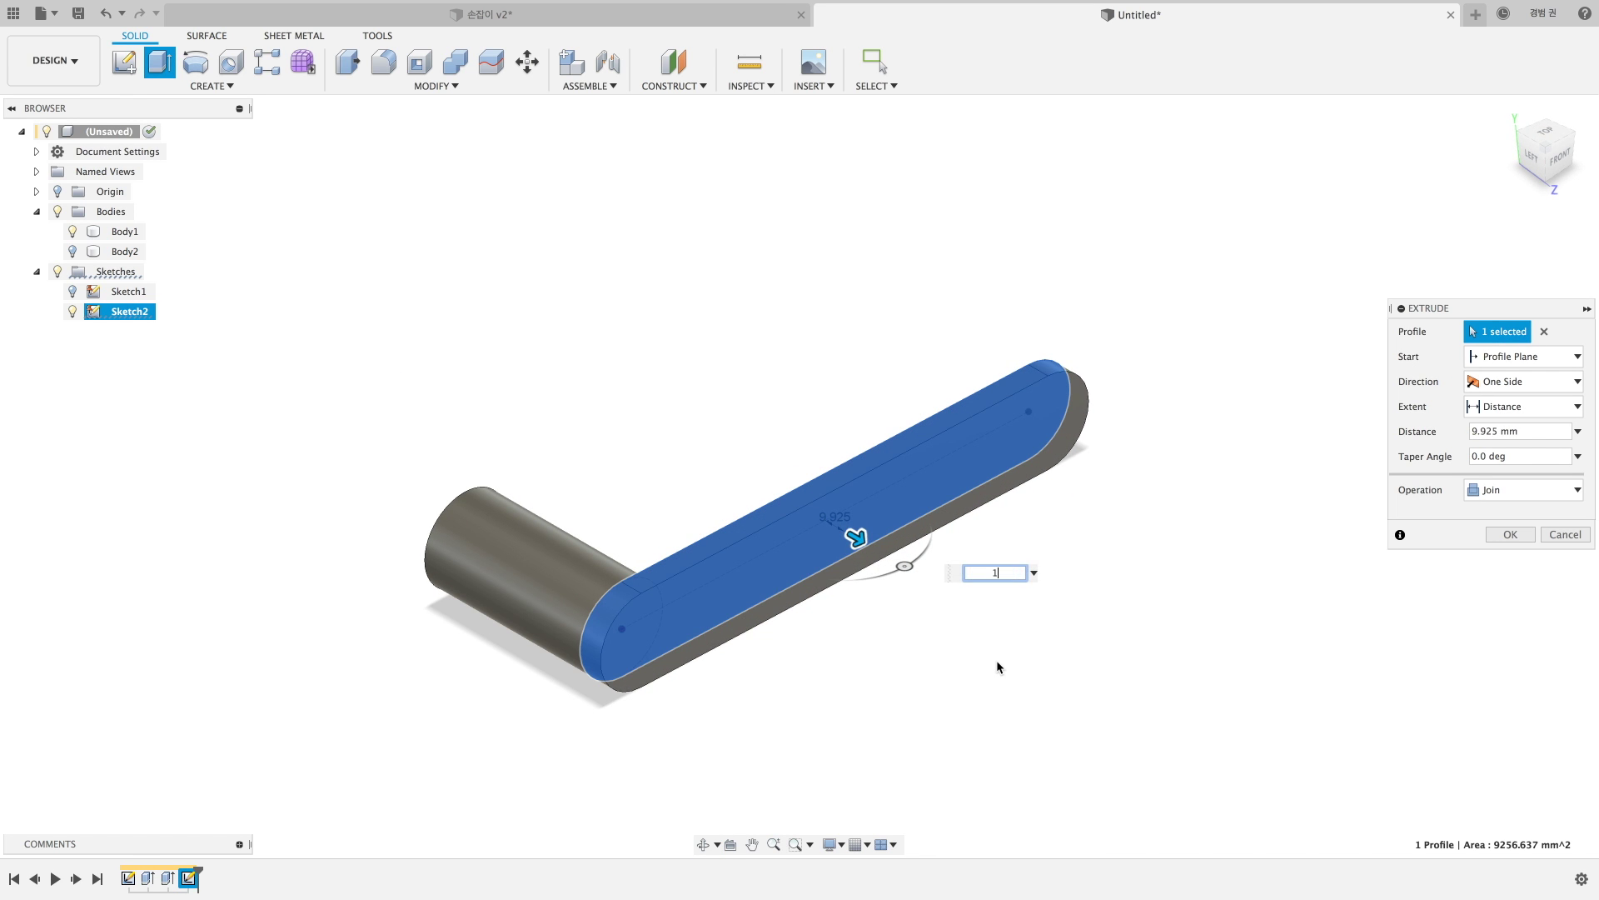
text(10-)
key(BackSpace)
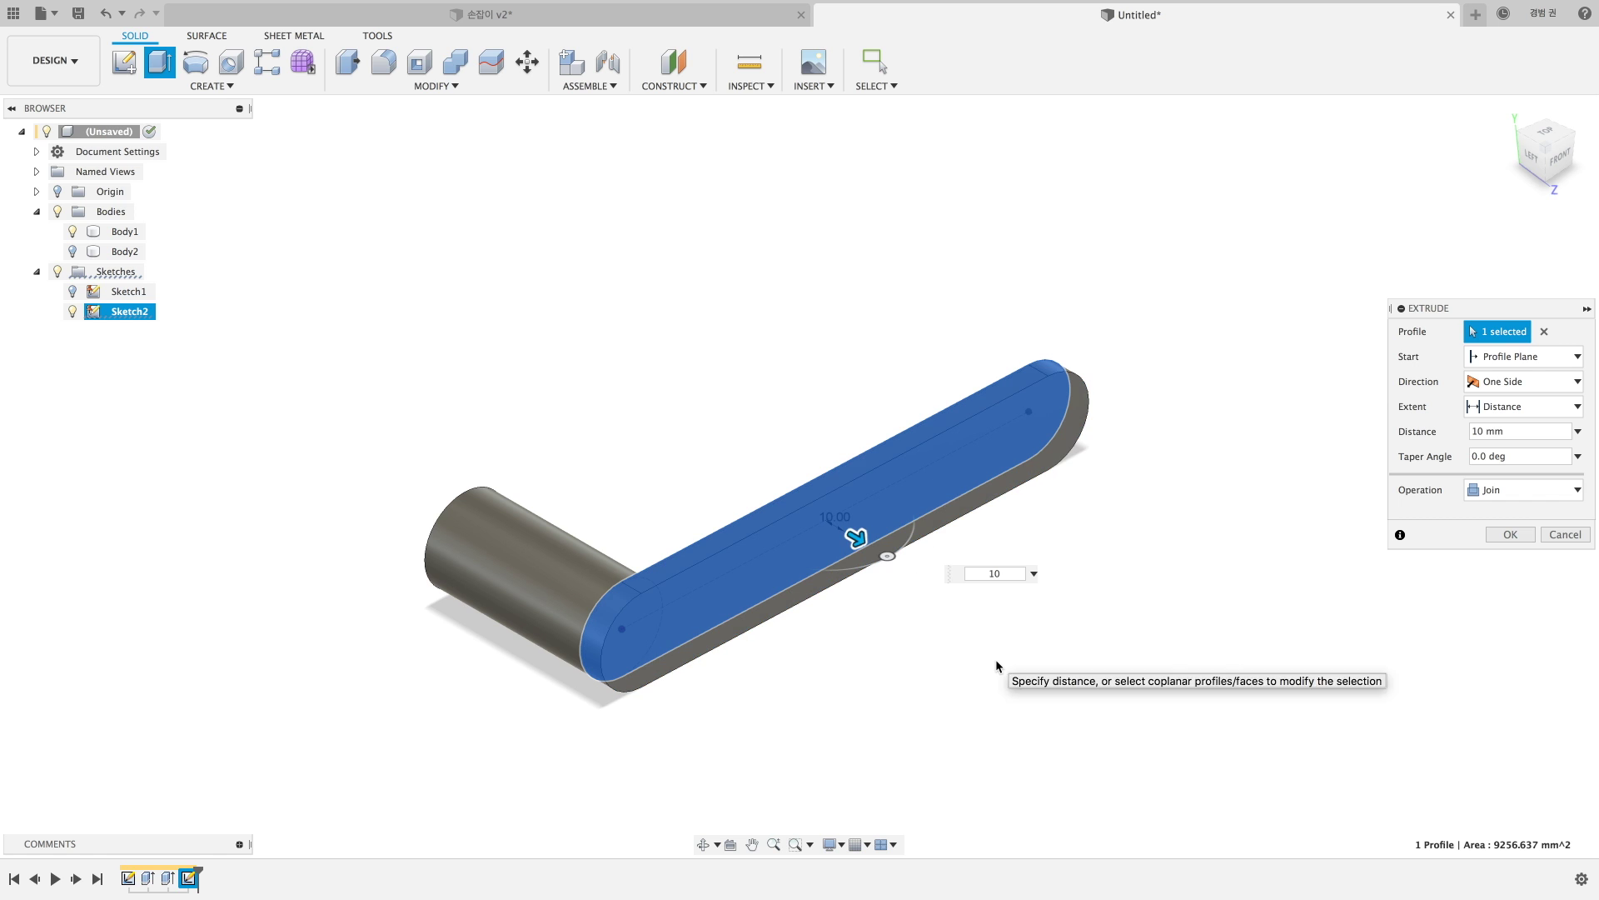
key(Return)
mouse_move(807, 683)
shift+middle_down()
mouse_move(959, 695)
mouse_move(803, 700)
mouse_move(771, 581)
mouse_move(867, 421)
shift+middle_up()
Fillet the inner corner between arm and cylinder with a 46.167 mm radius.
key(f)
click(842, 385)
drag(833, 387, 800, 415)
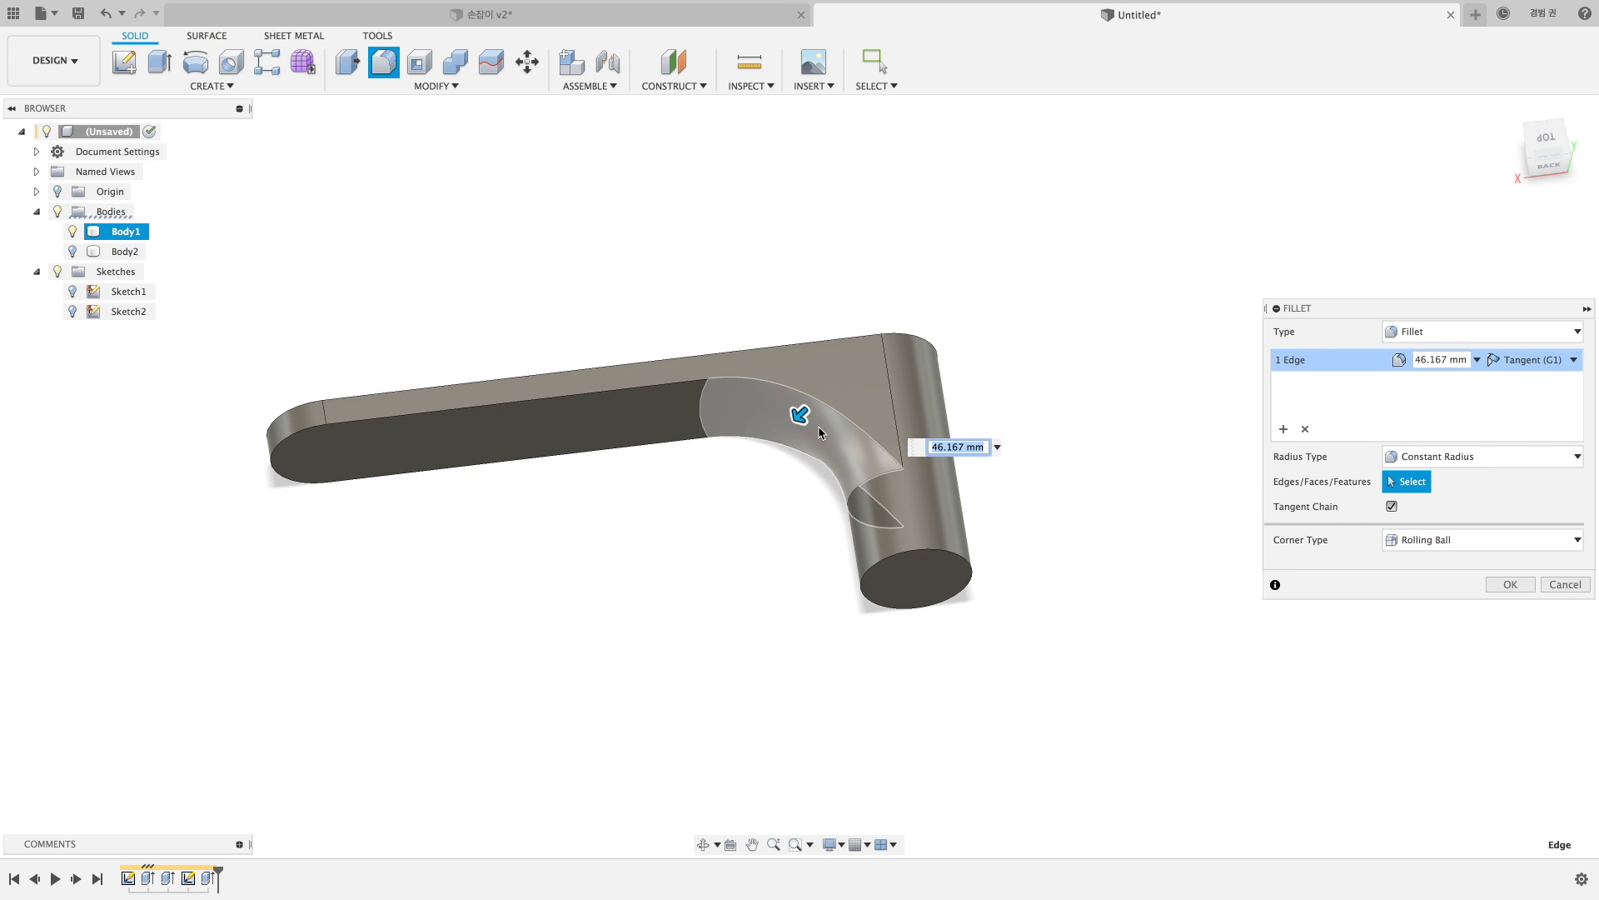
key(Return)
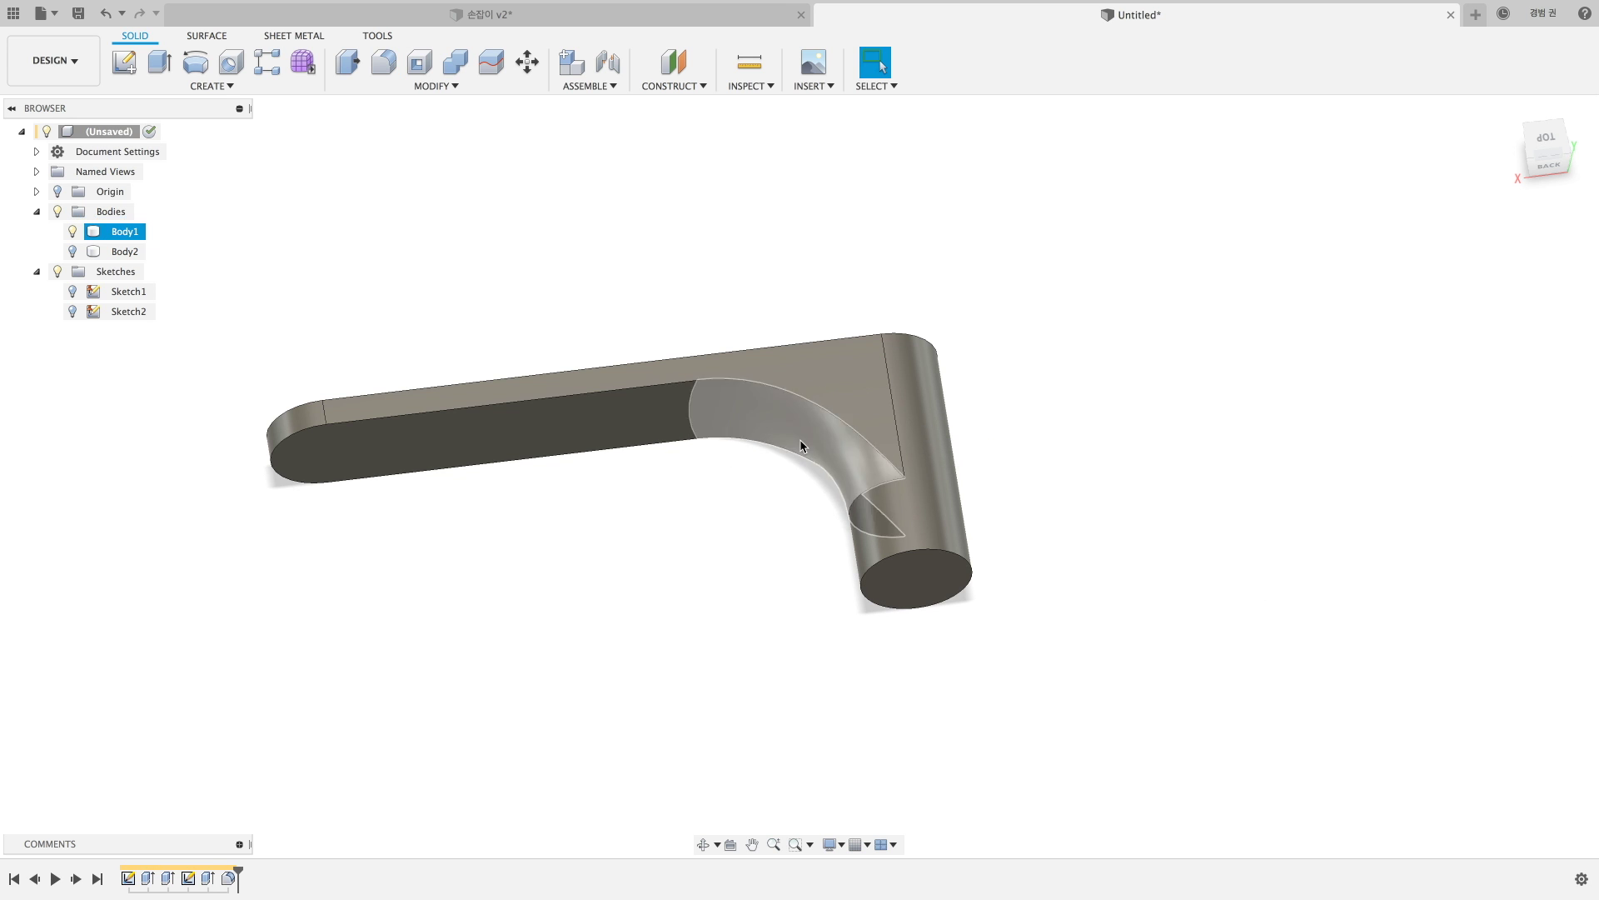
mouse_move(807, 447)
shift+middle_down()
mouse_move(756, 446)
mouse_move(829, 439)
shift+middle_up()
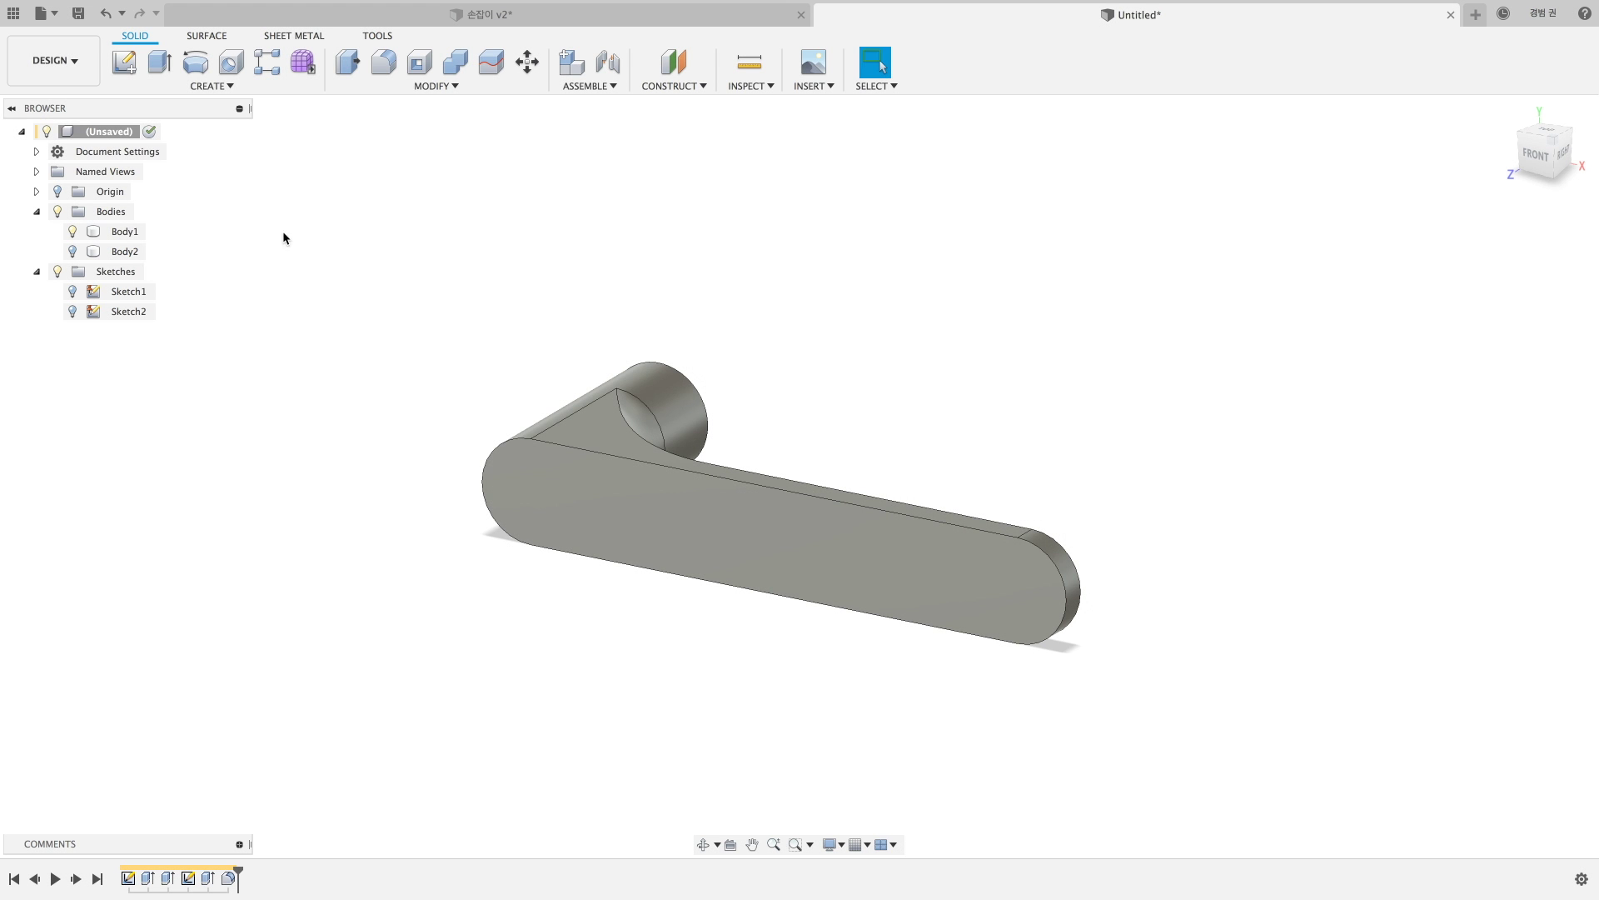
Delete the arm's large flat front face, leaving Body1 an open surface body.
click(201, 38)
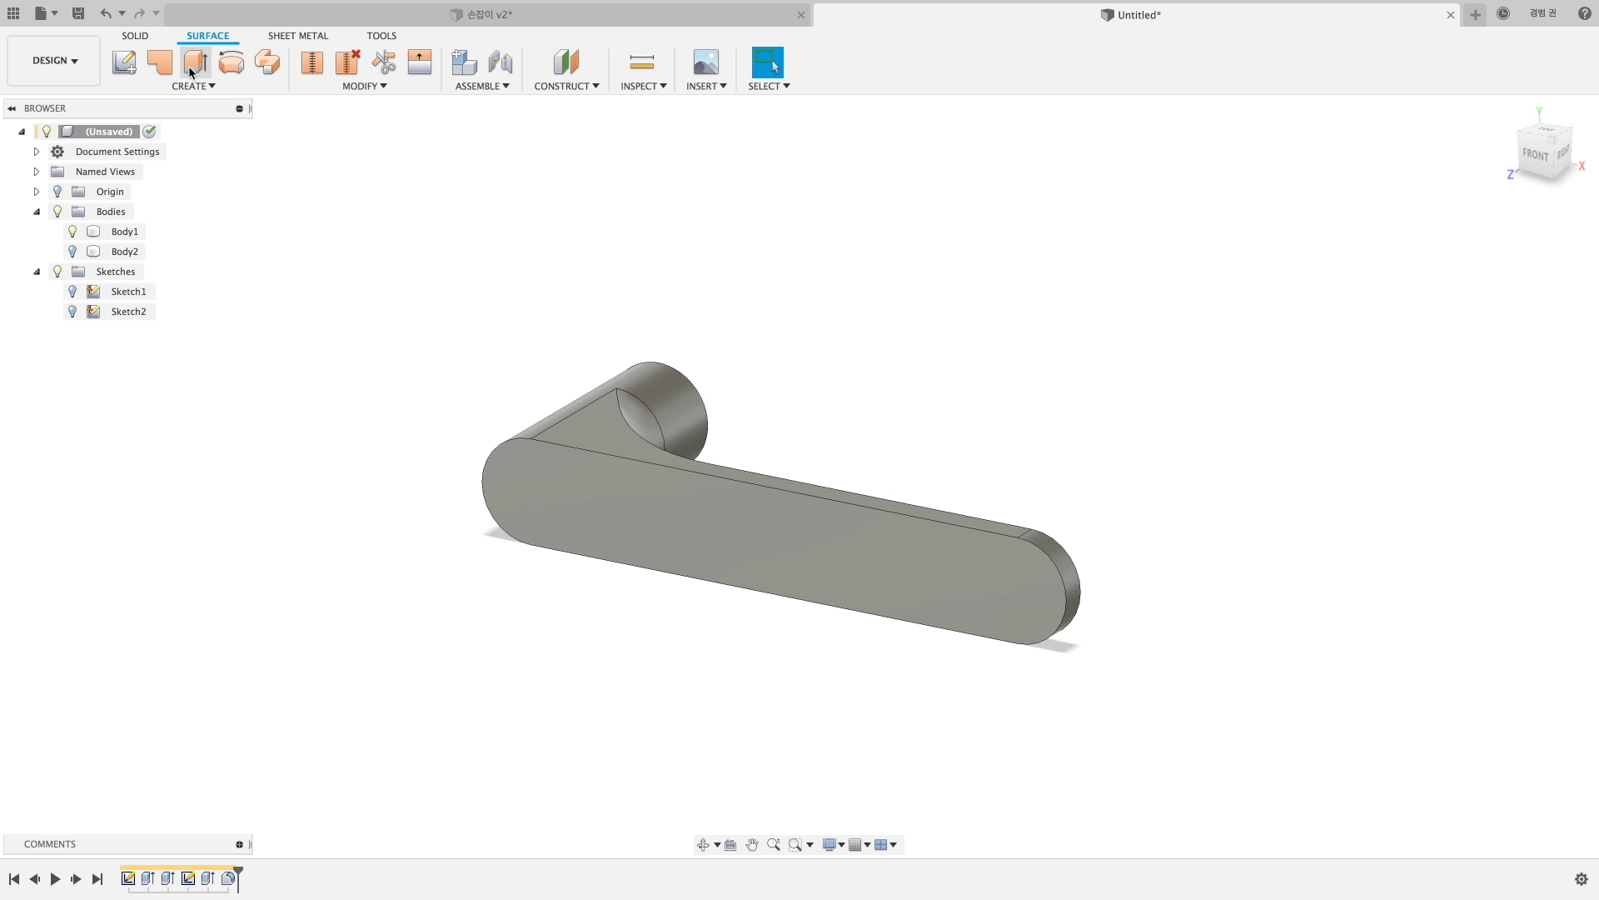
click(567, 513)
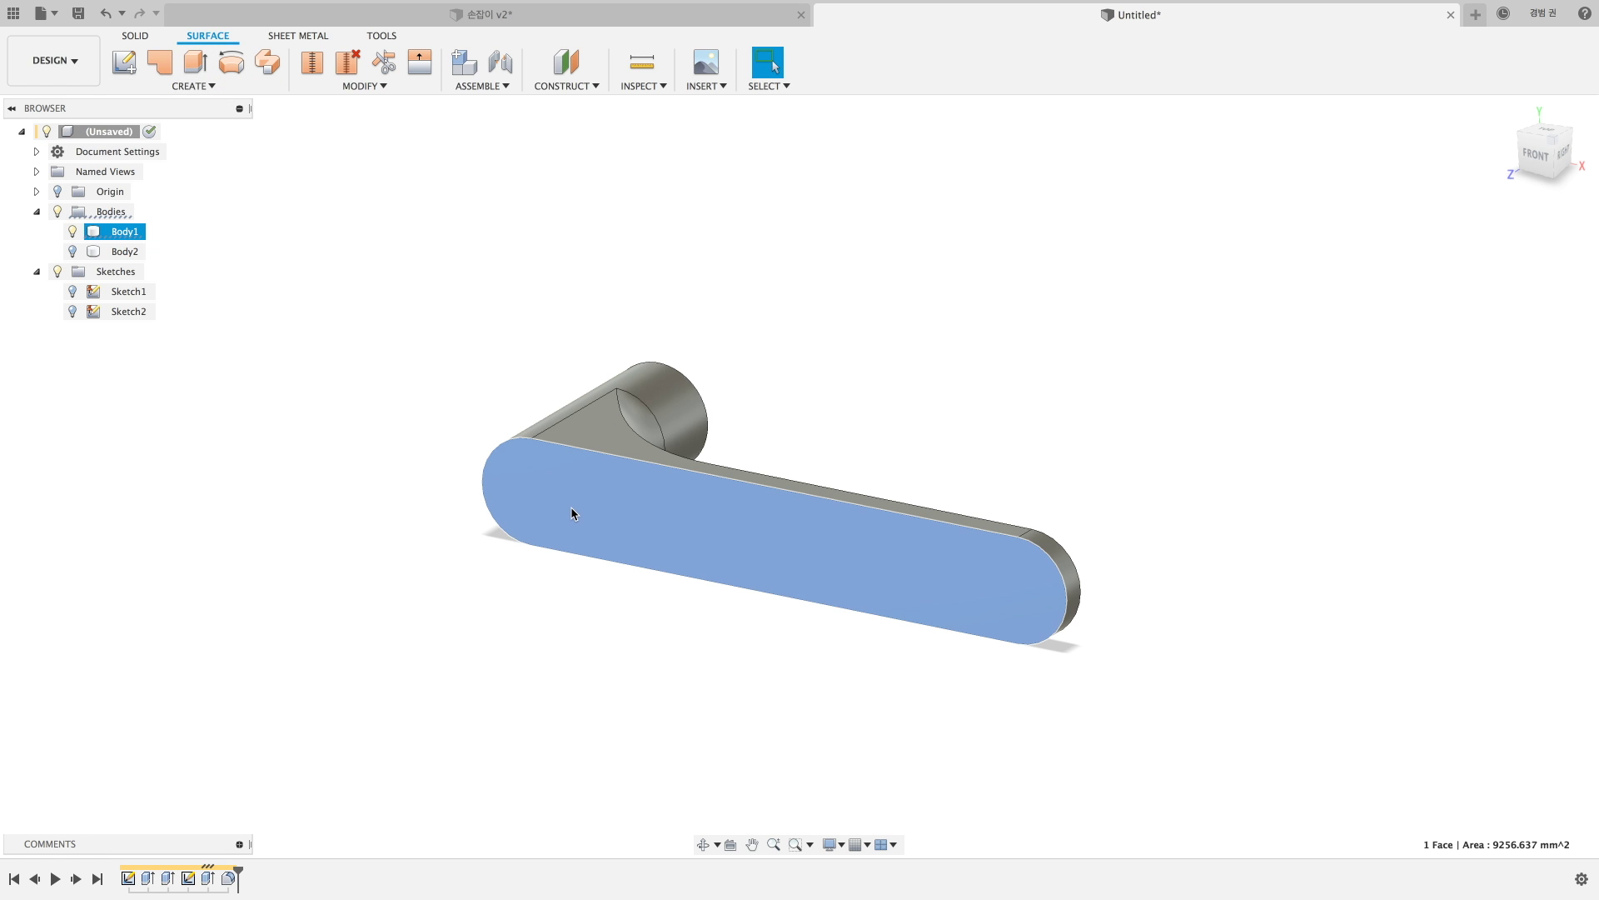
key(Delete)
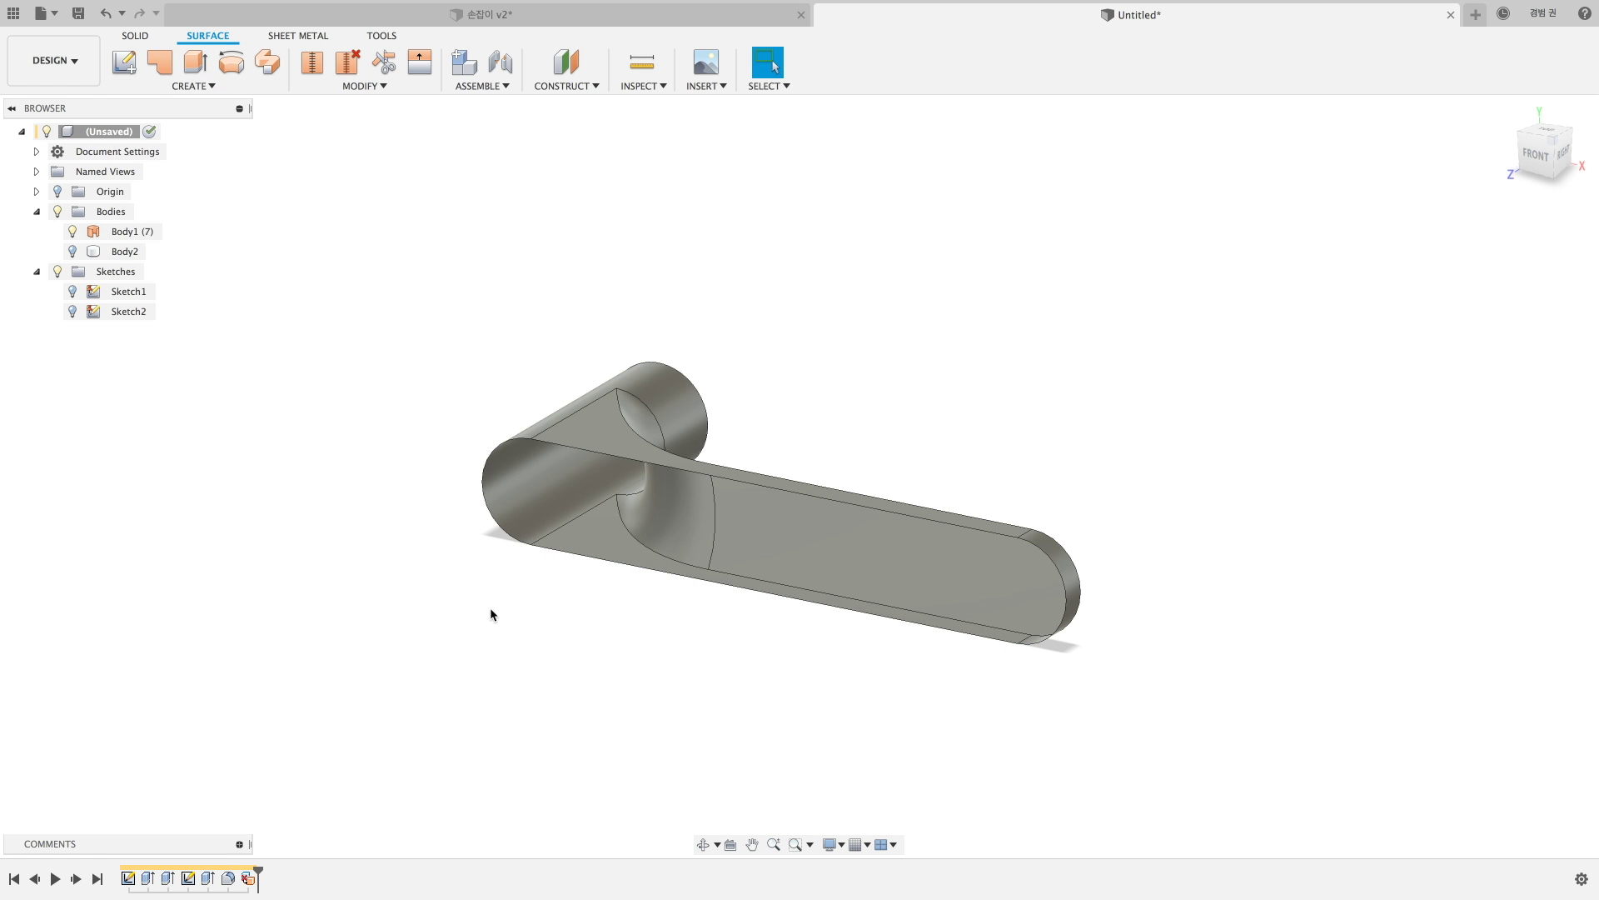
shift+middle_drag(490, 614, 564, 613)
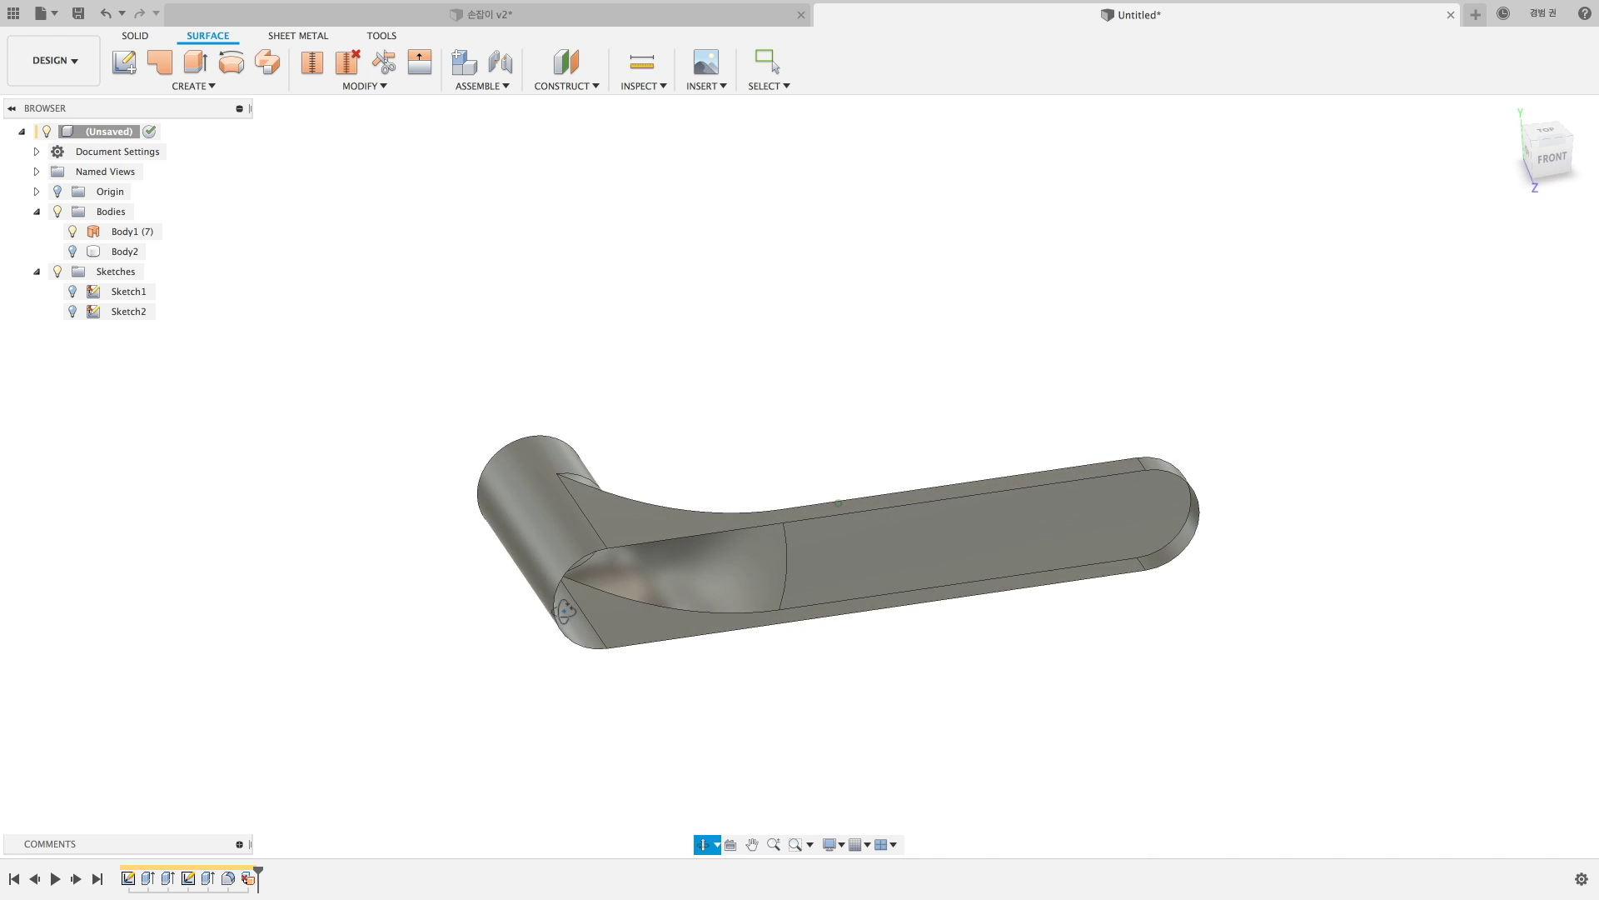
key(Escape)
Start Sketch3 on the XY plane and project the handle's two end edges, 200 mm apart.
click(122, 70)
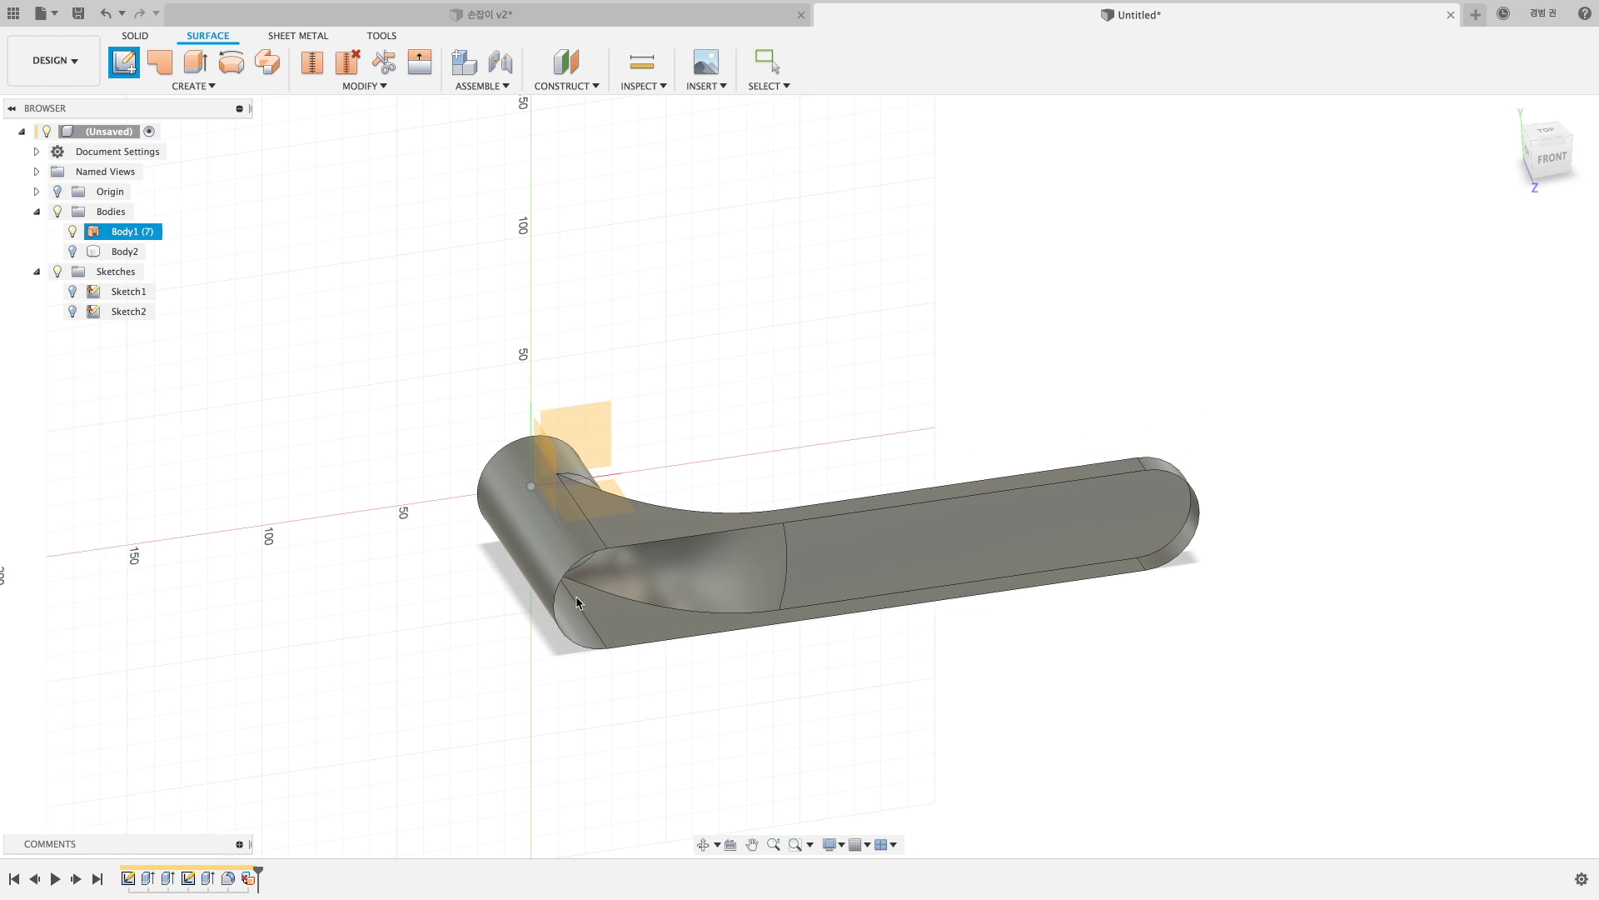
click(626, 499)
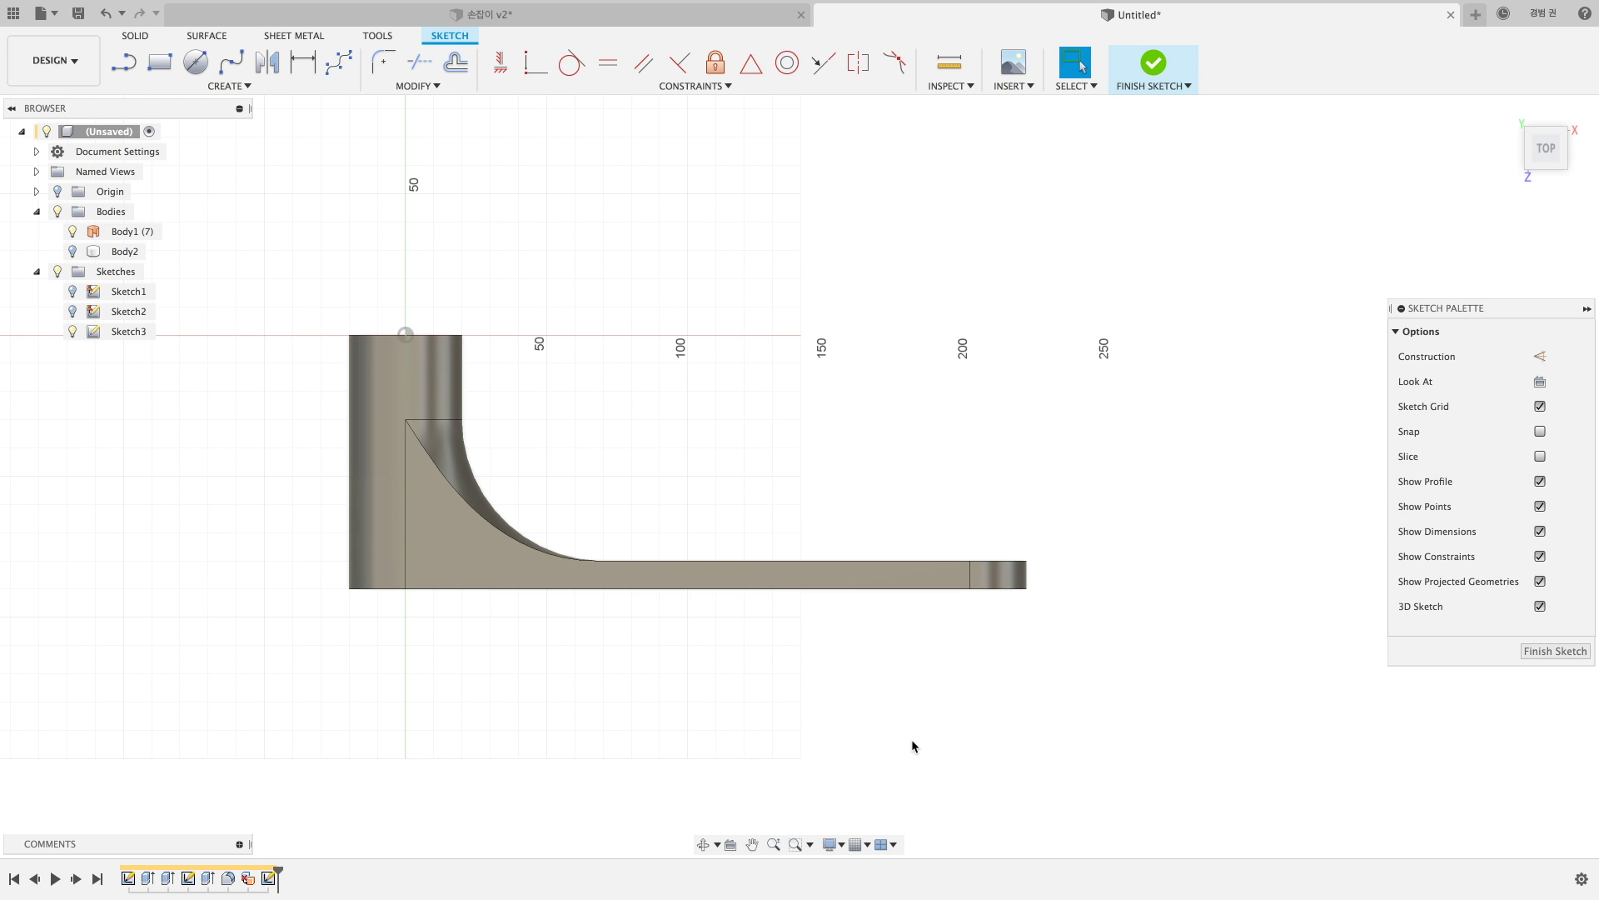
key(p)
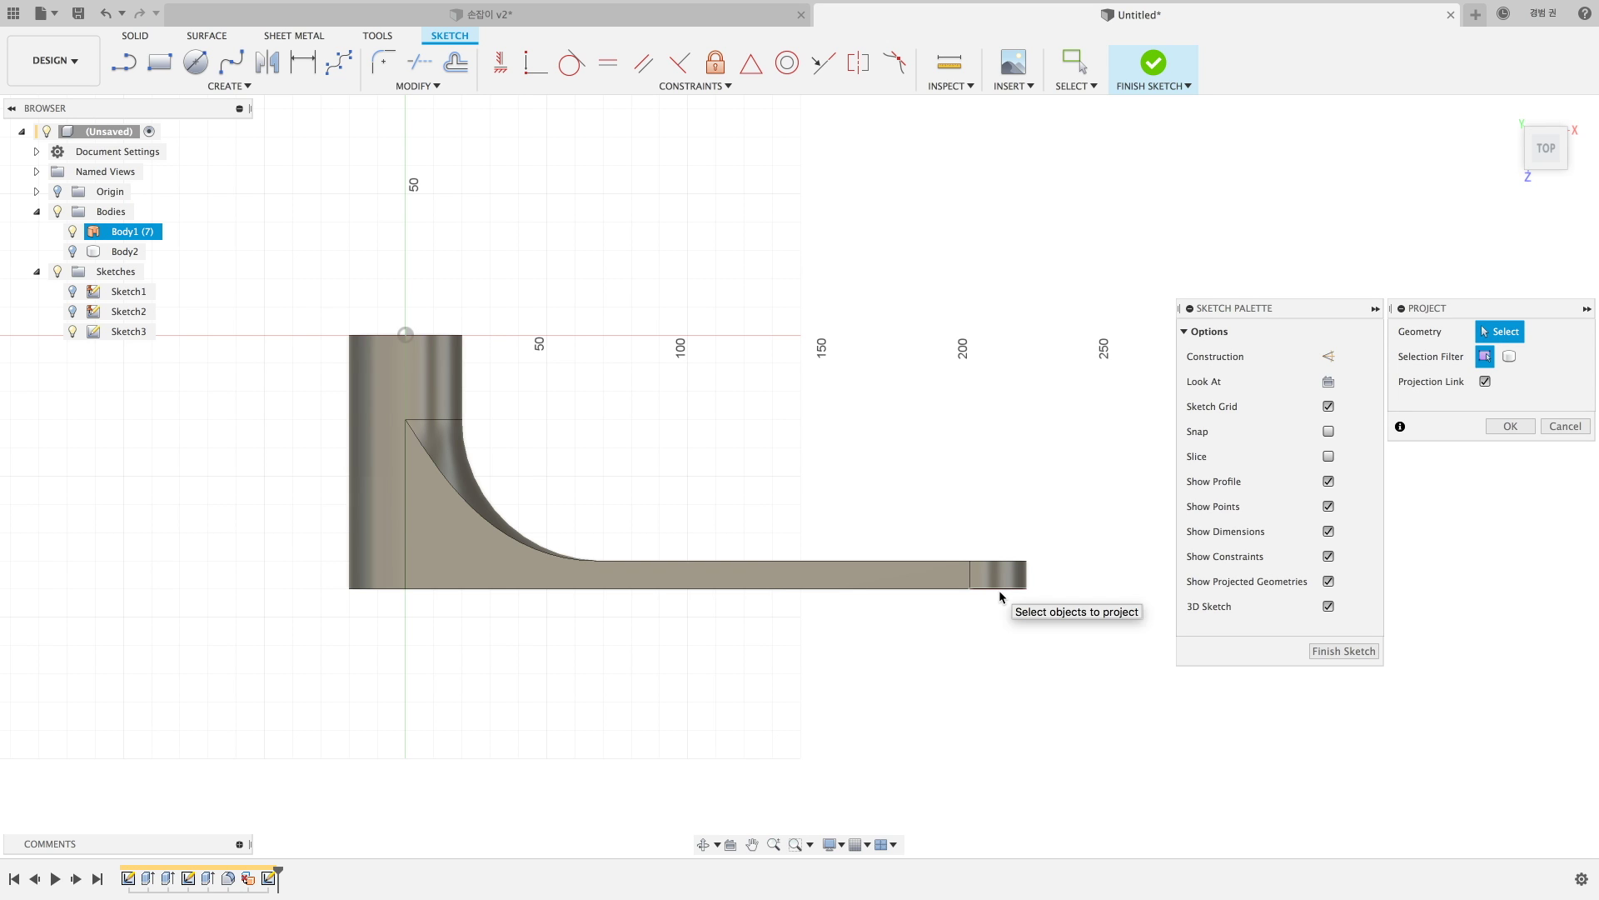
click(998, 588)
click(381, 588)
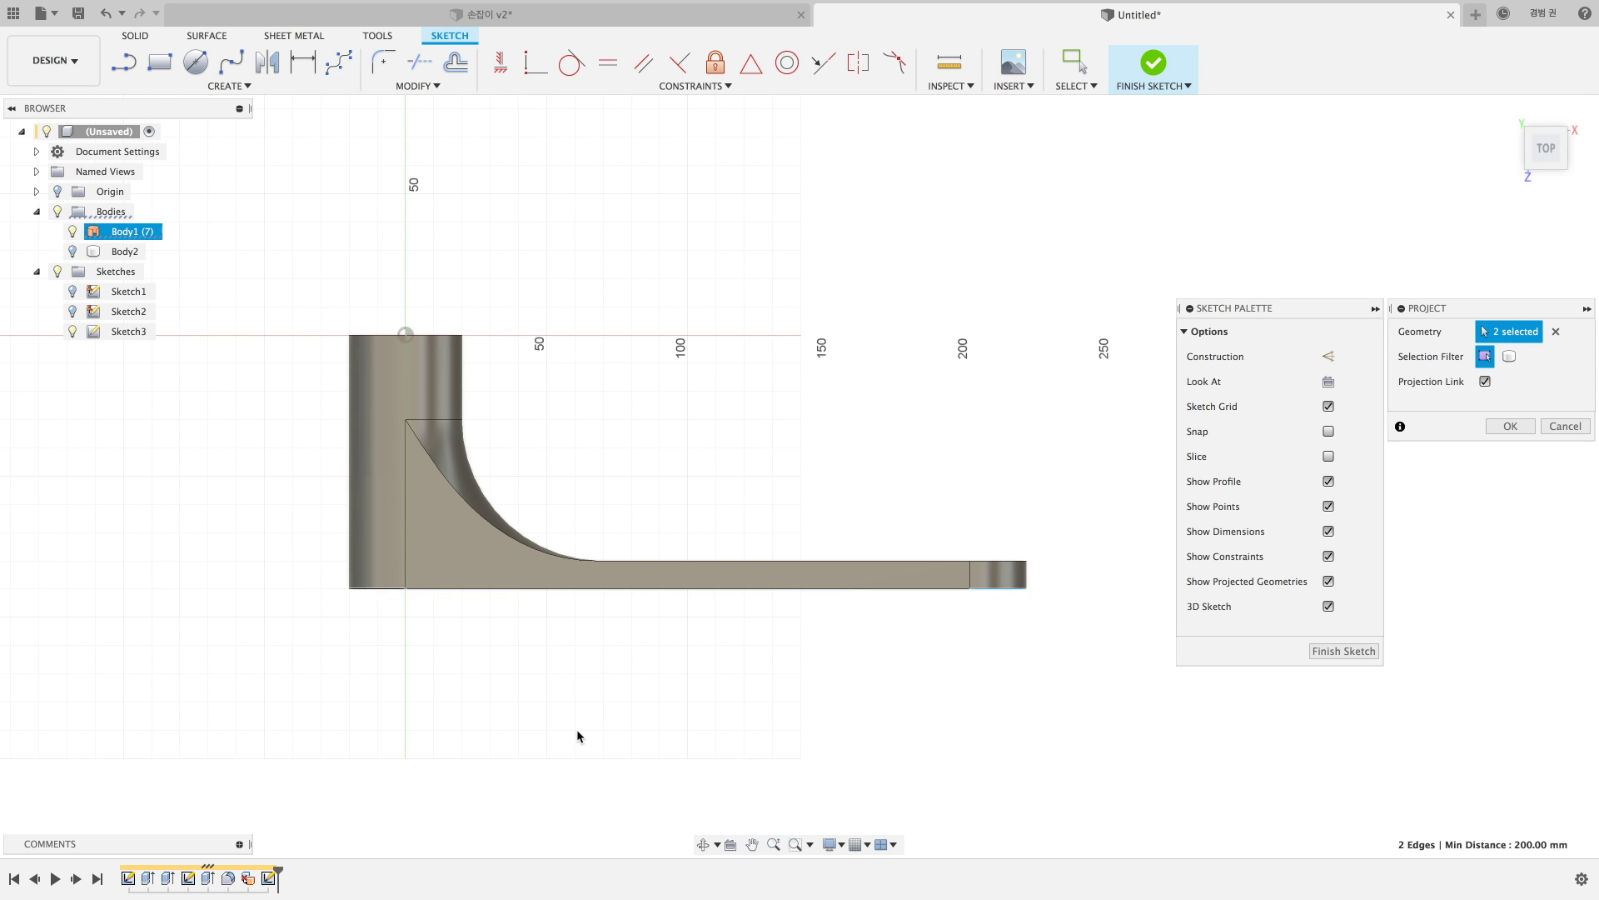
click(1493, 430)
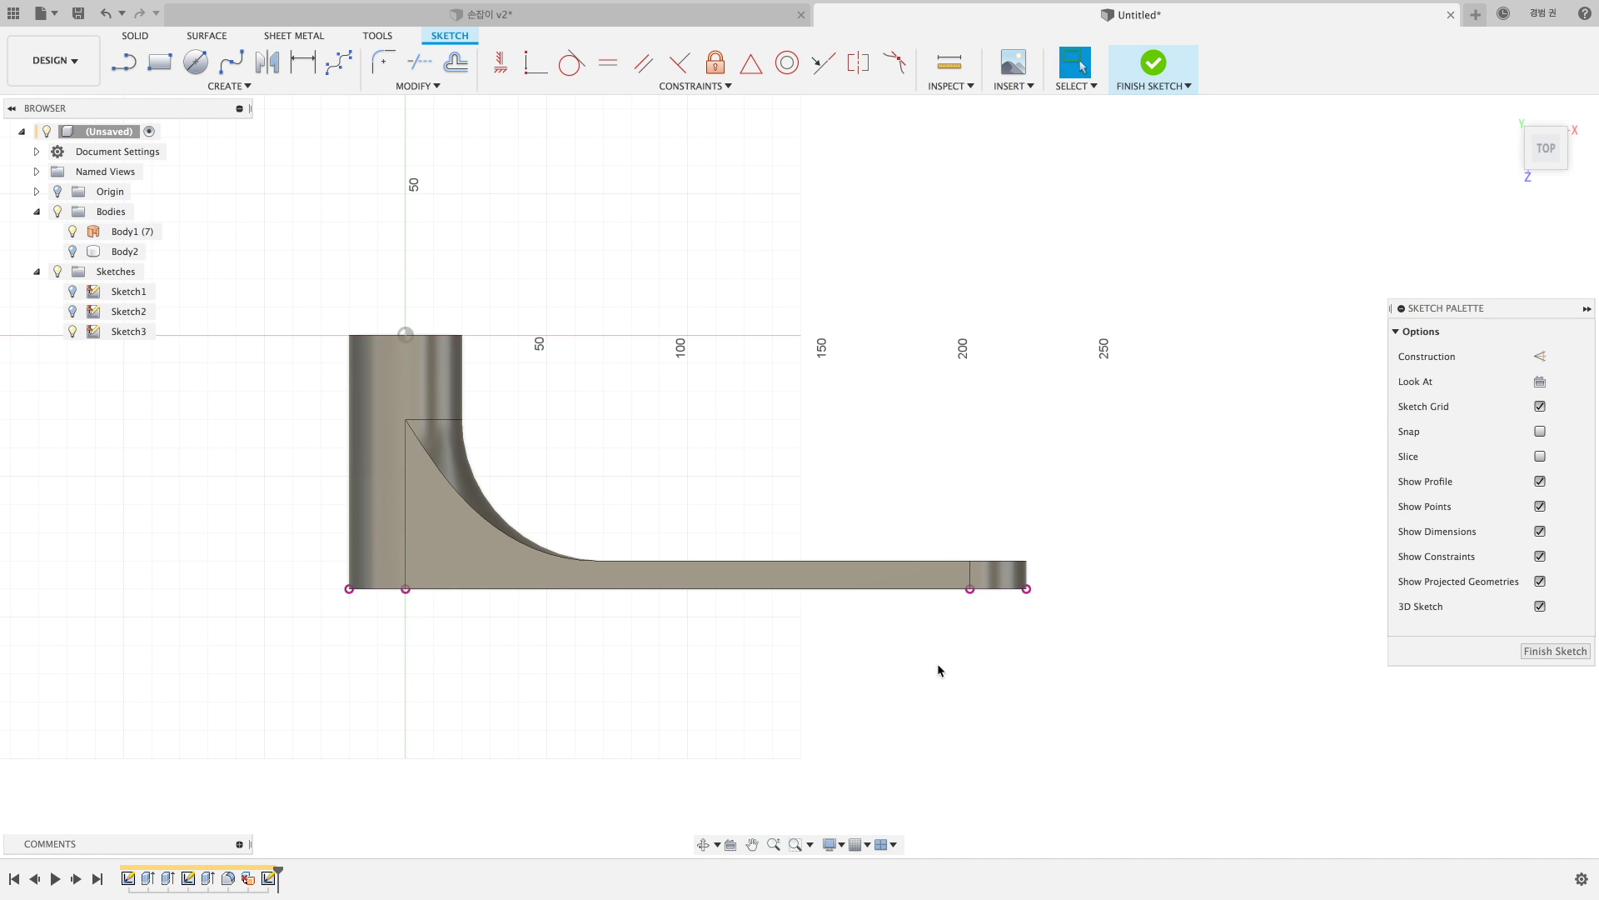
shift+middle_drag(937, 663, 1514, 357)
Convert the projected end lines to construction geometry.
click(1540, 357)
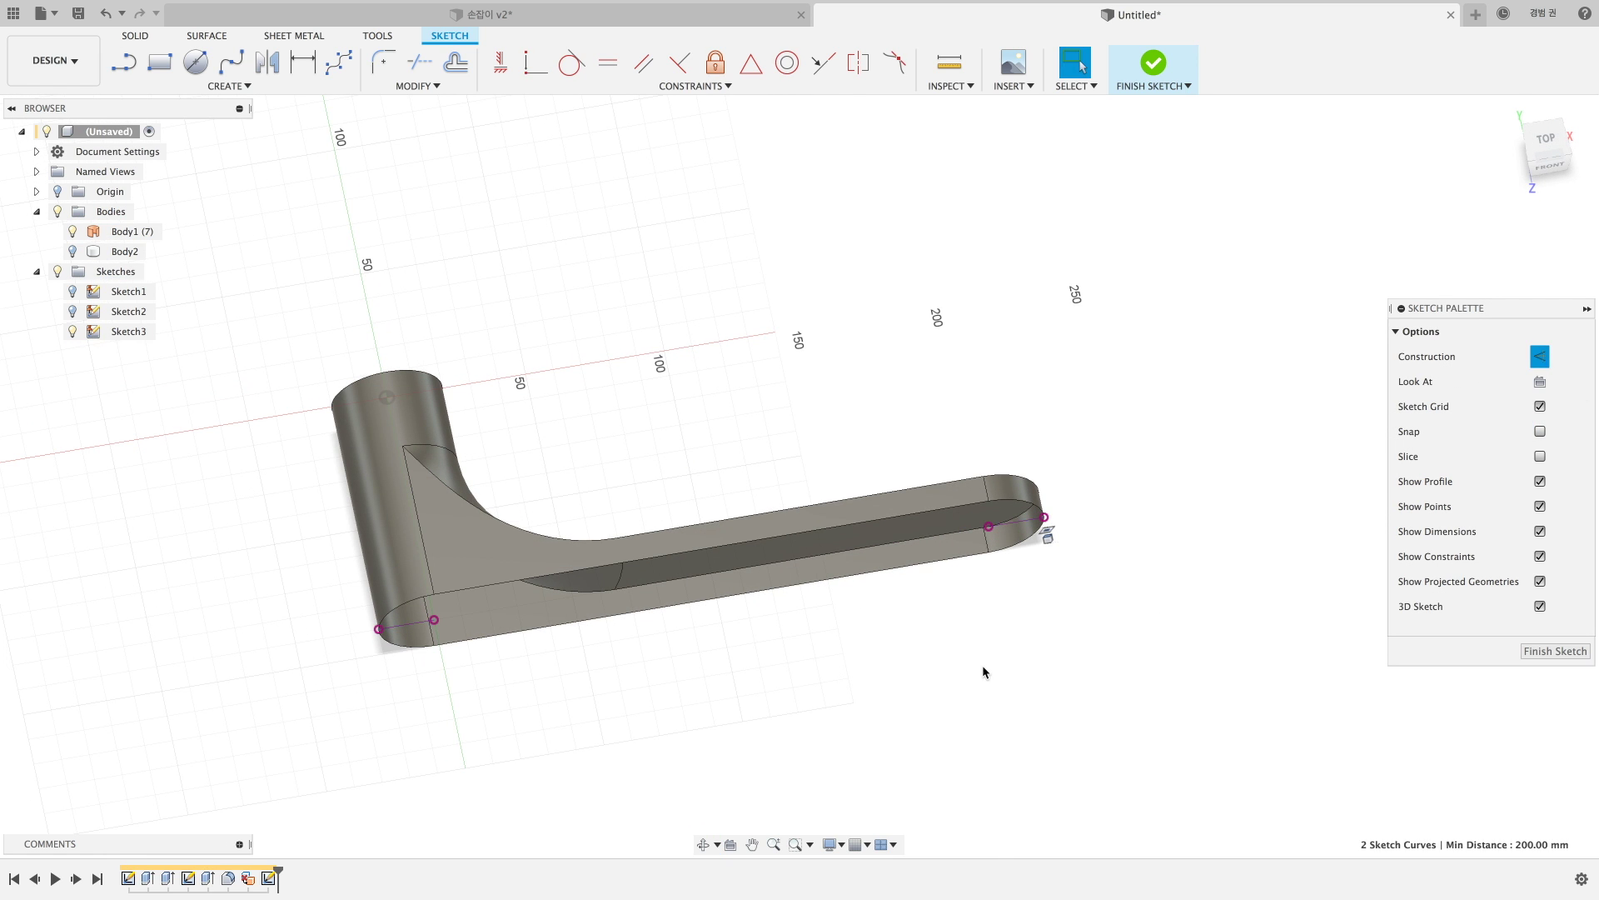
middle_drag(982, 668, 1053, 651)
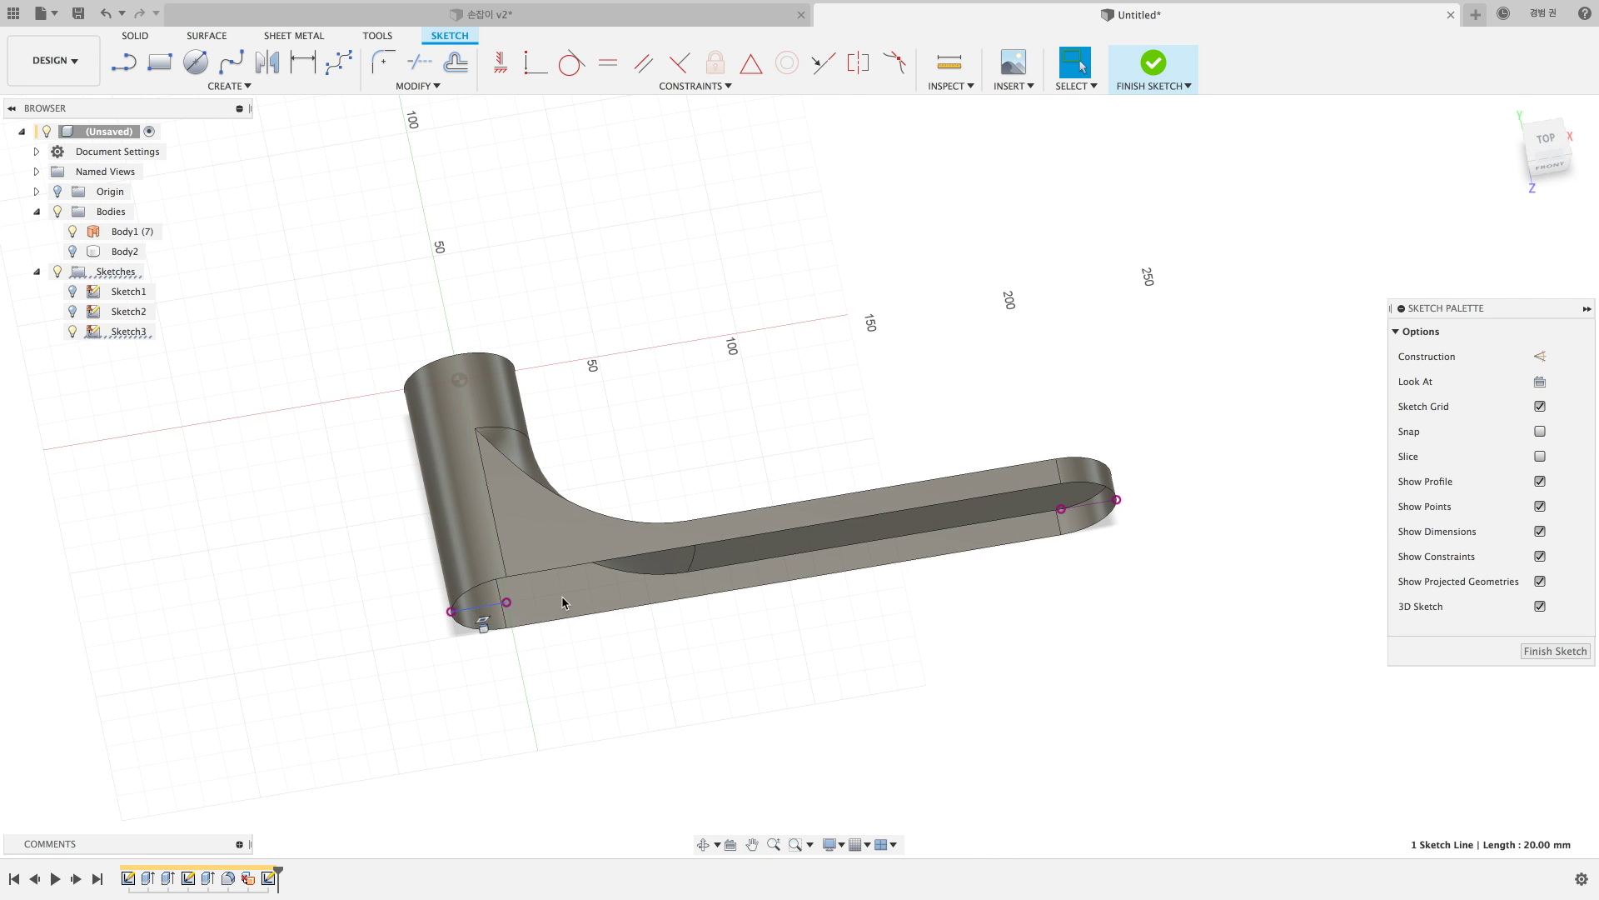
click(493, 606)
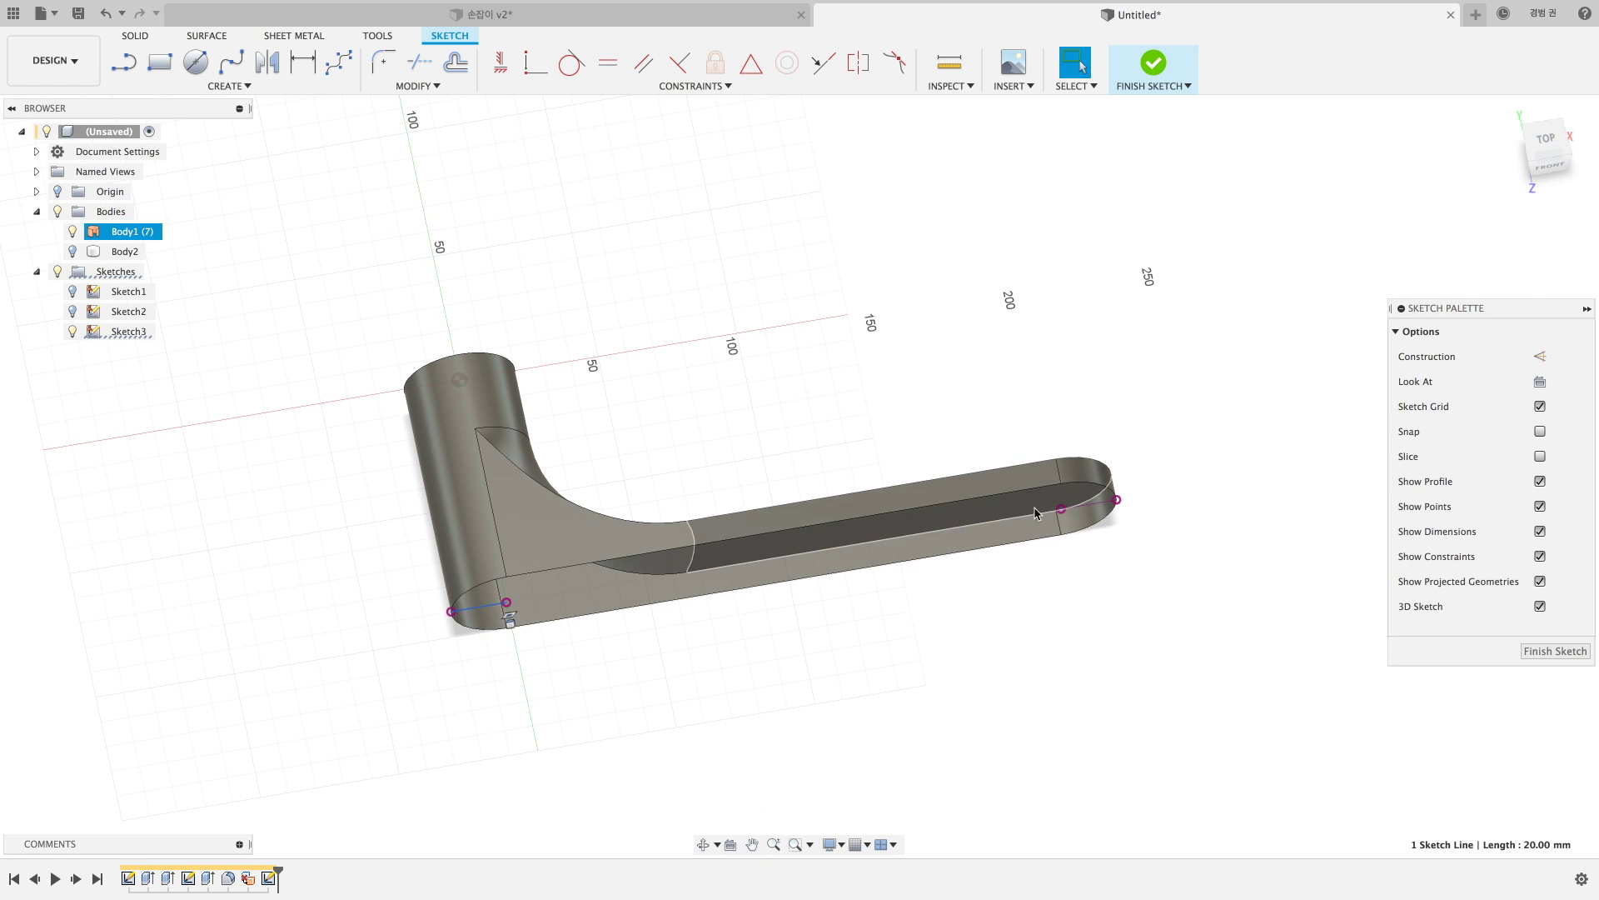
click(1540, 357)
Draw normal straight lines along the arm's lower edge between the projected ends.
key(l)
middle_drag(837, 493, 858, 472)
shift+middle_drag(836, 570, 787, 617)
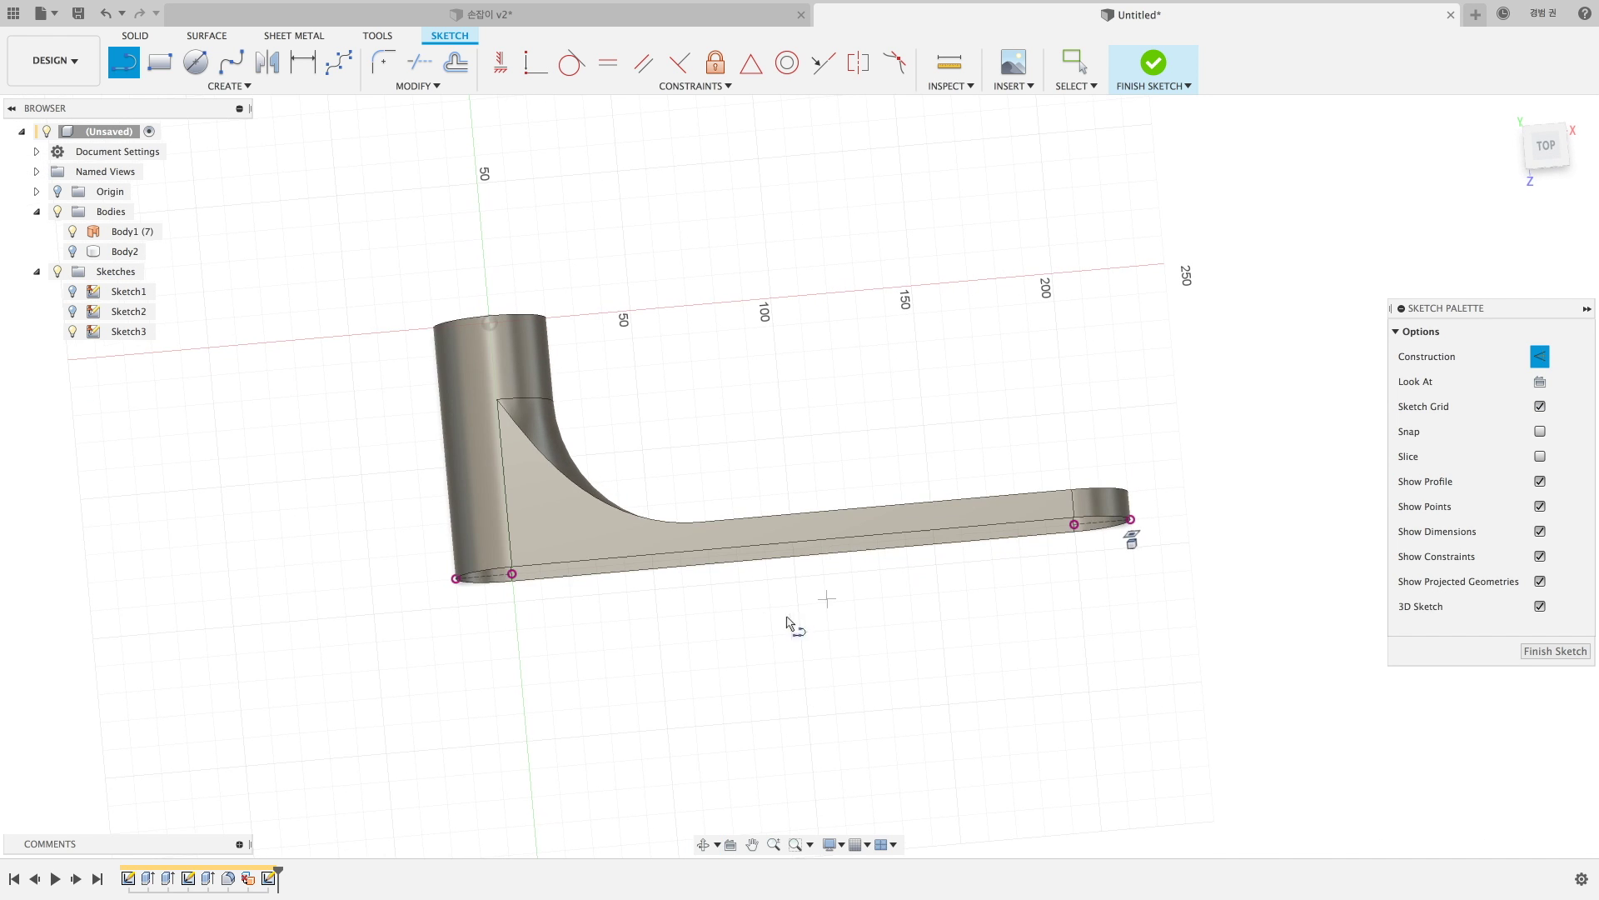
click(720, 583)
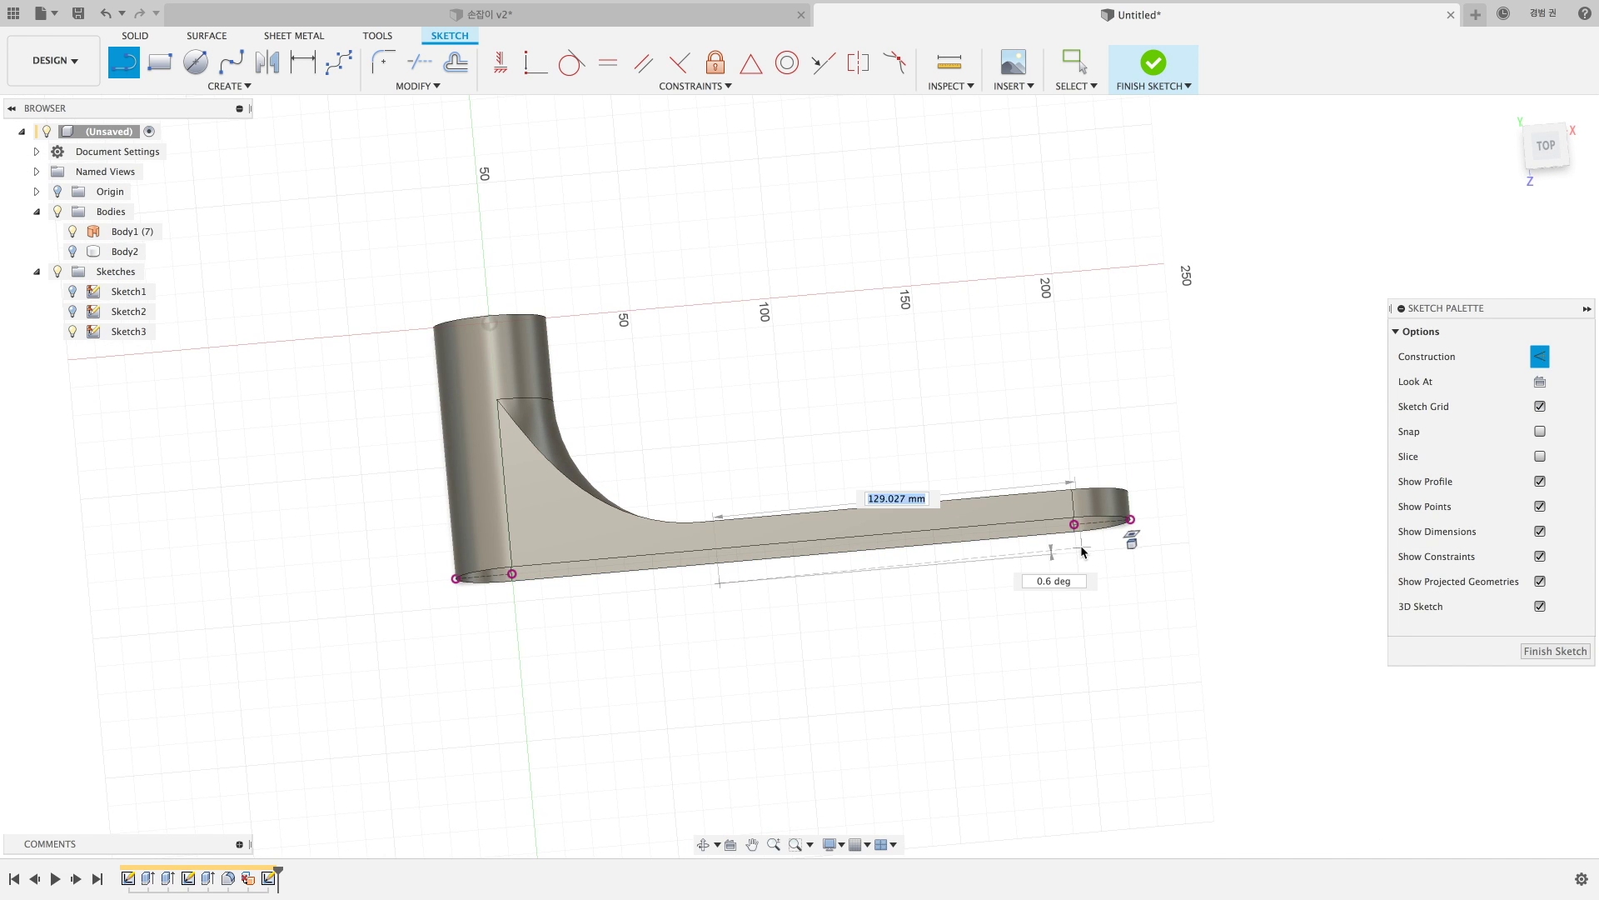
key(x)
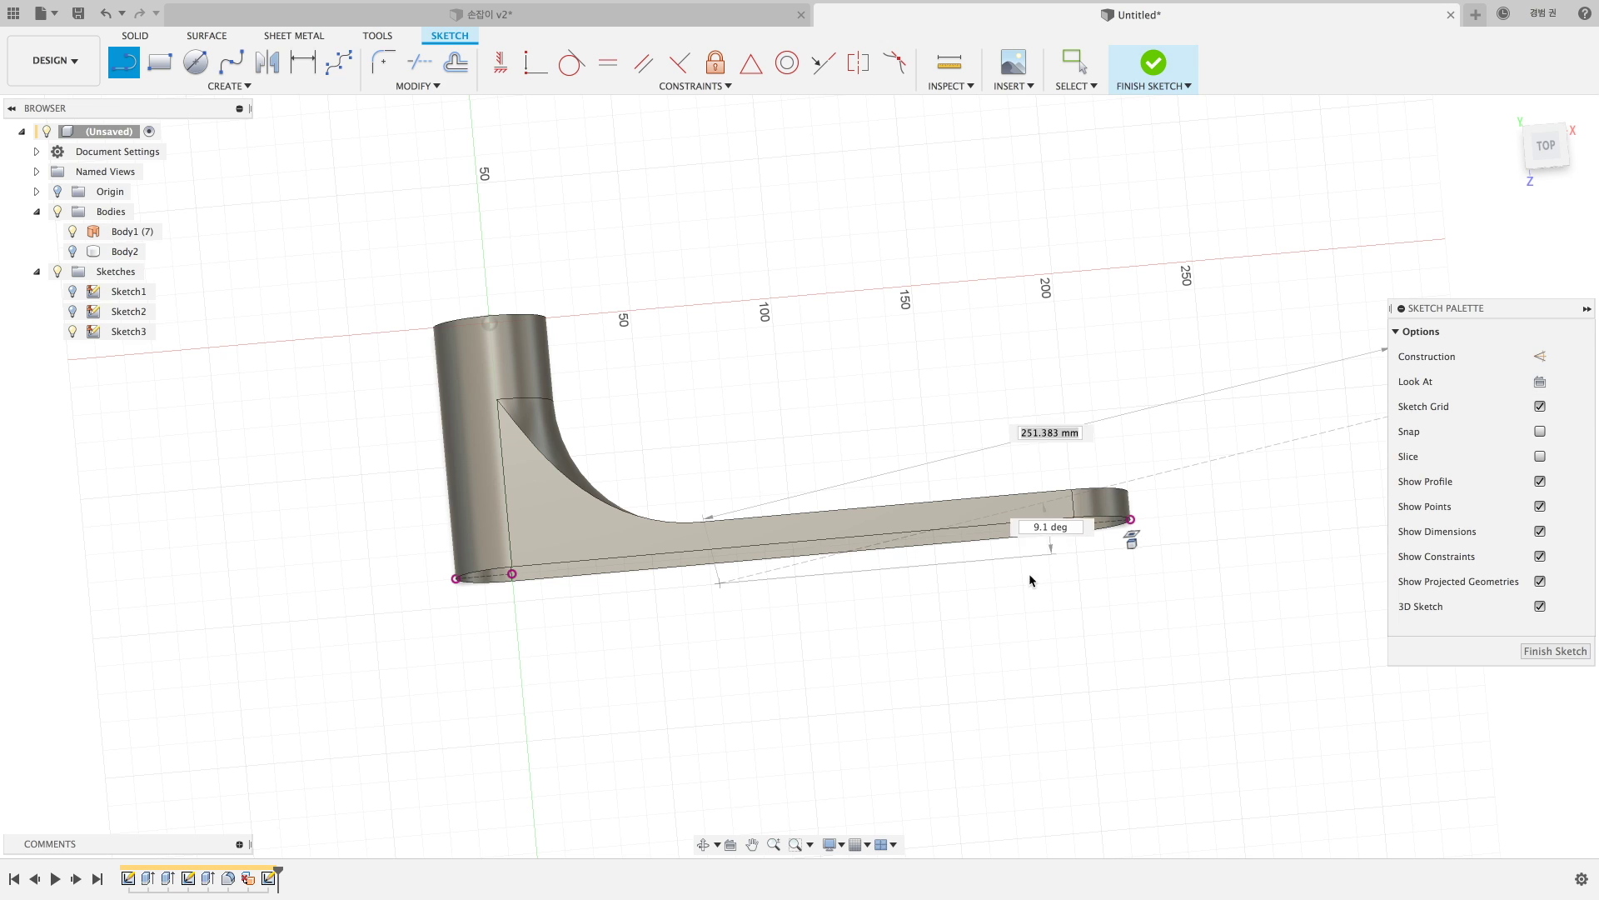
click(1063, 553)
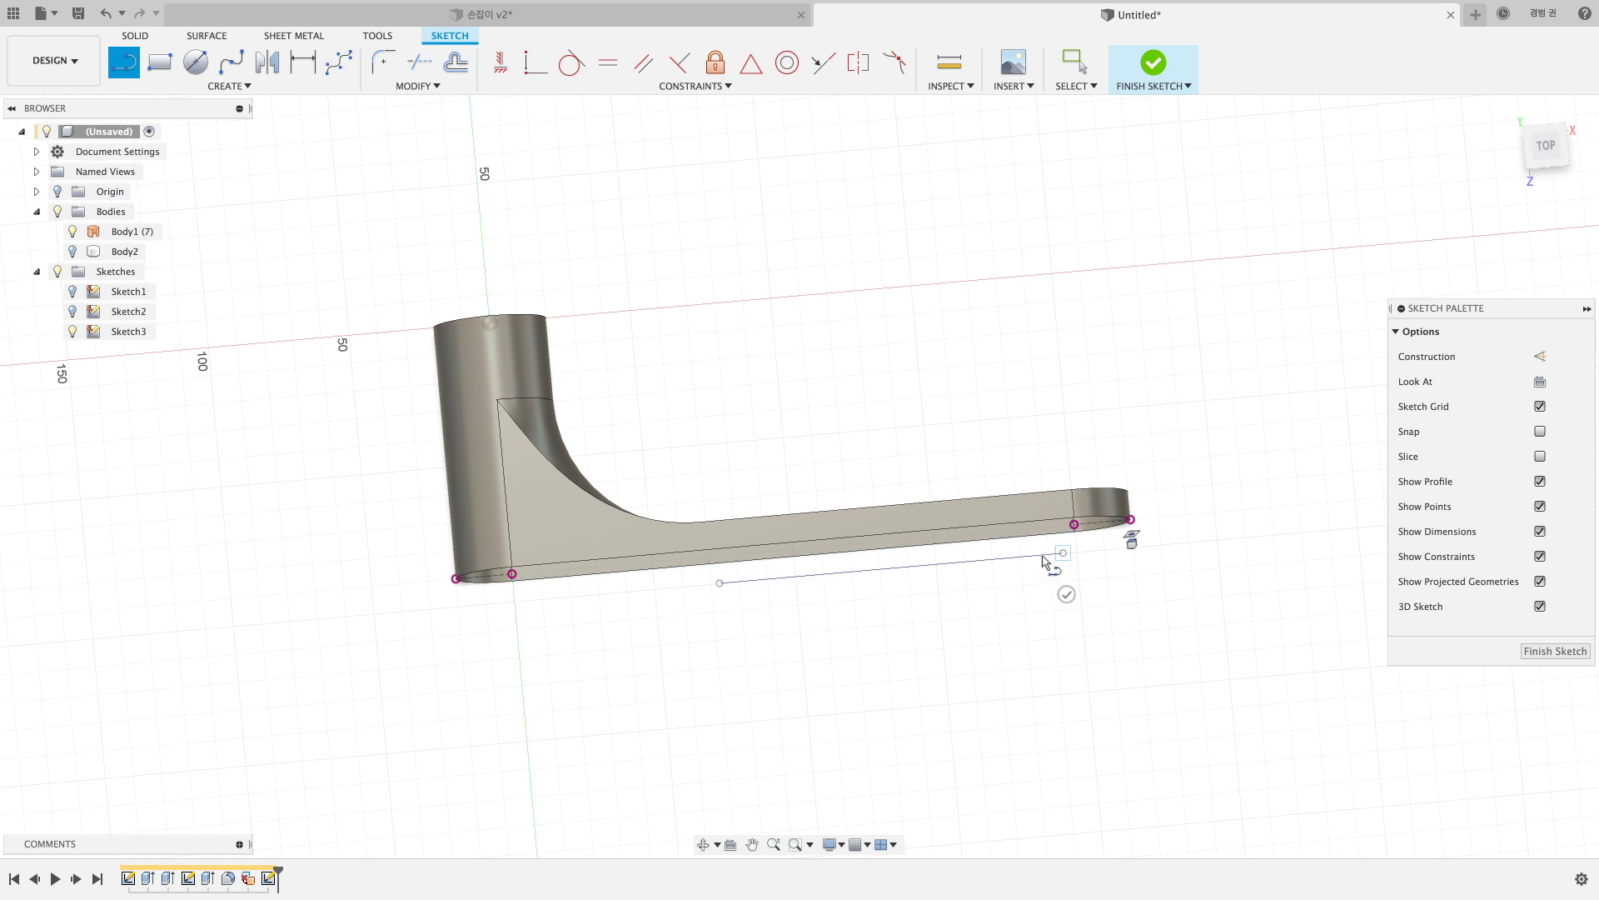
key(Escape)
click(619, 546)
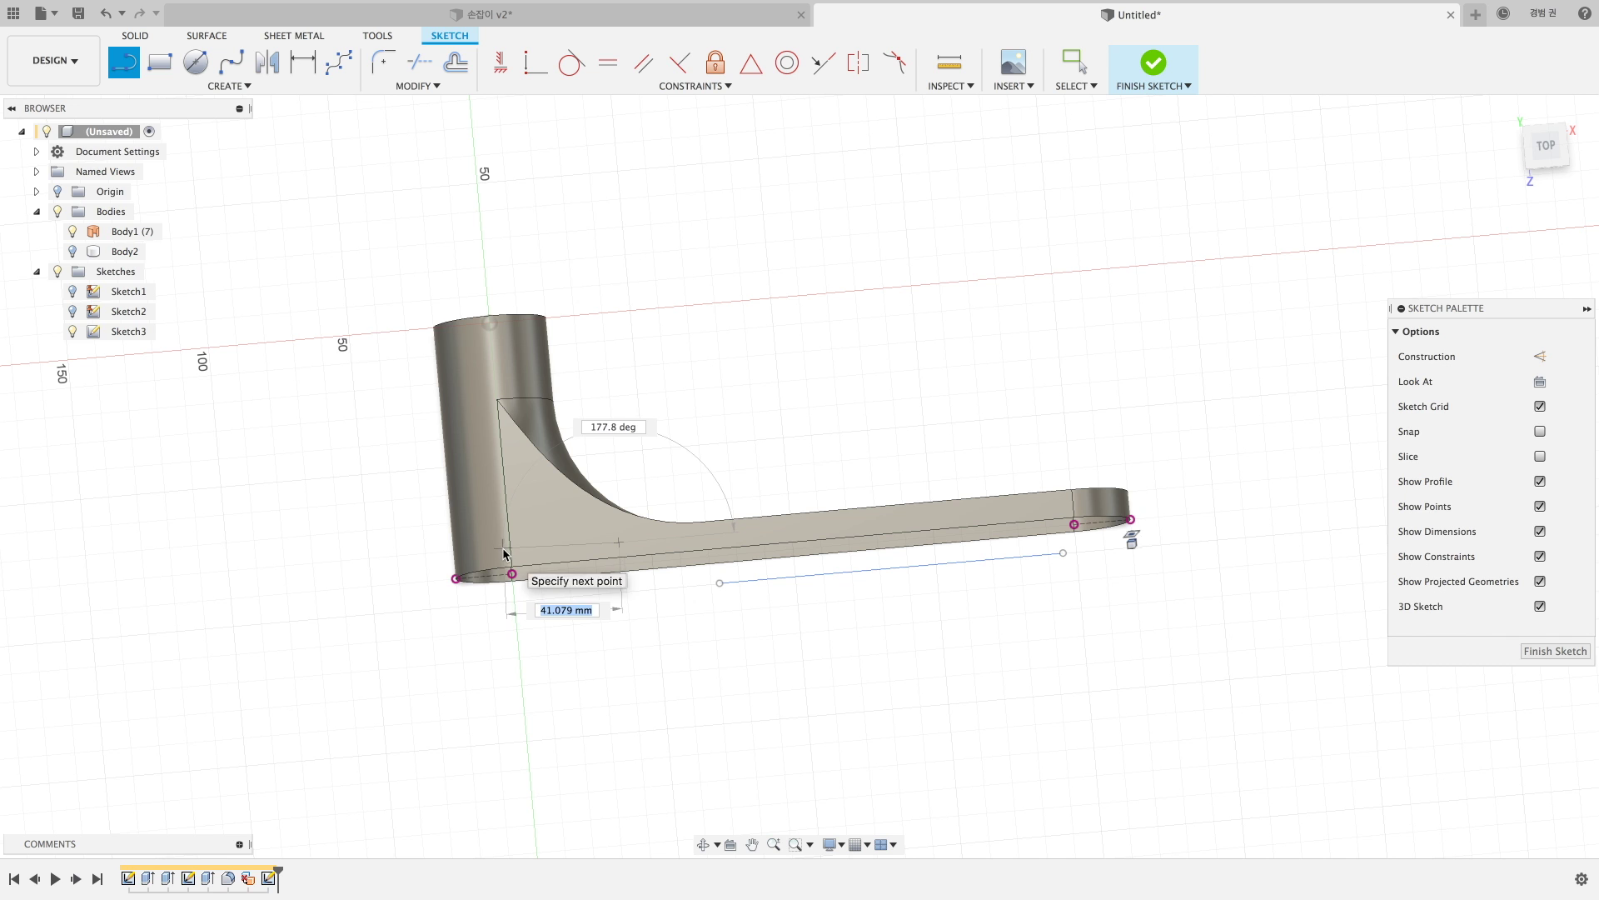
click(504, 554)
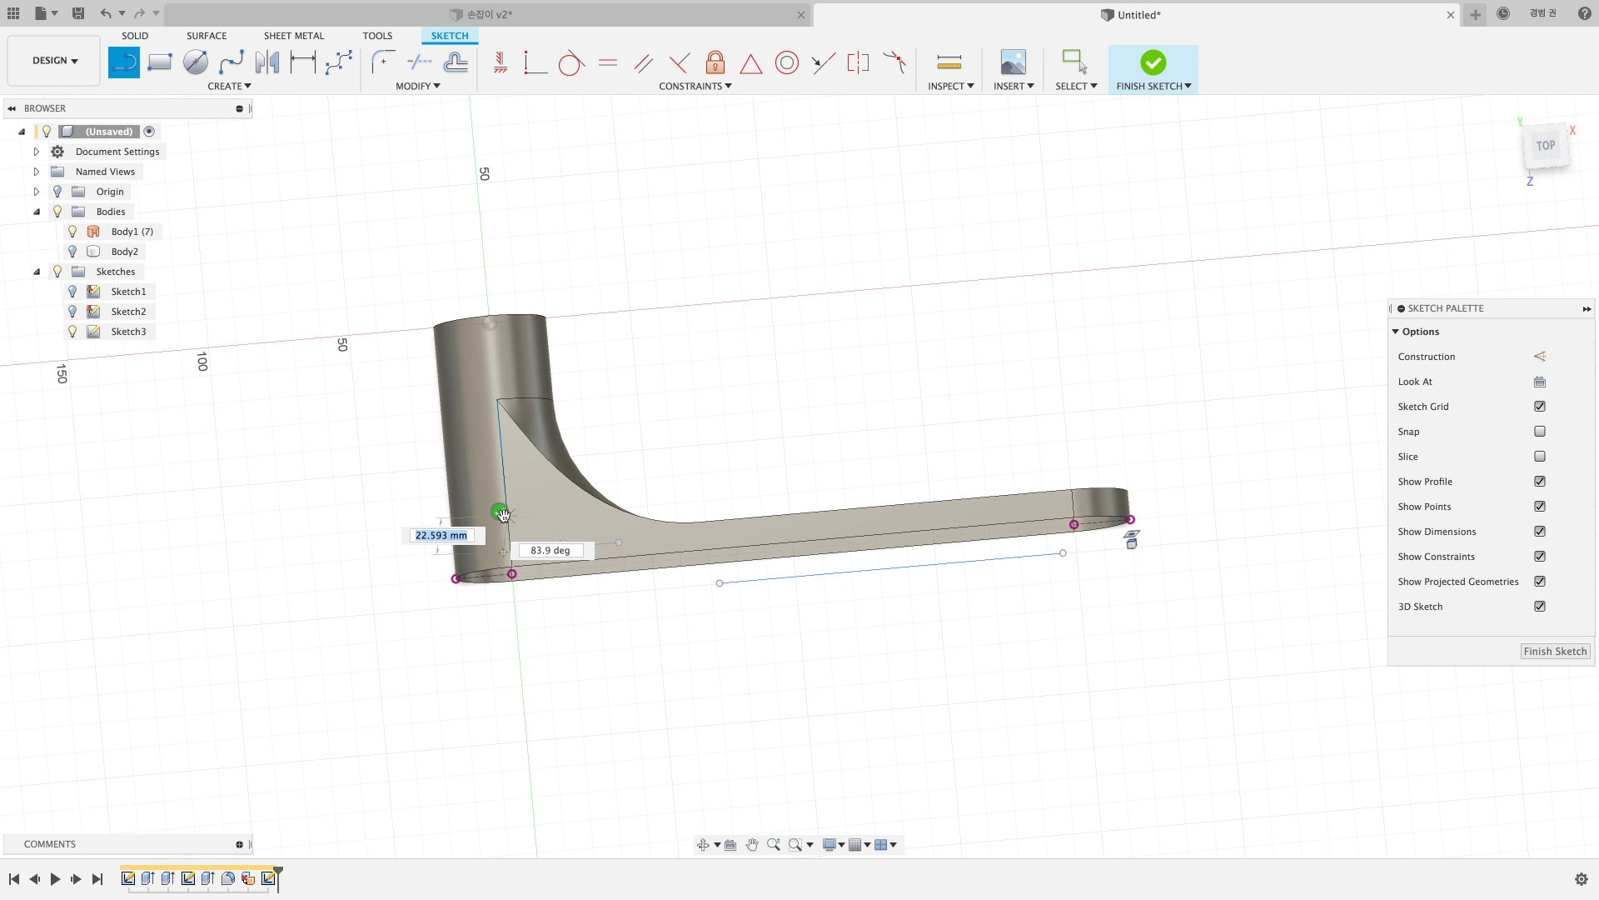
shift+middle_drag(564, 635, 593, 608)
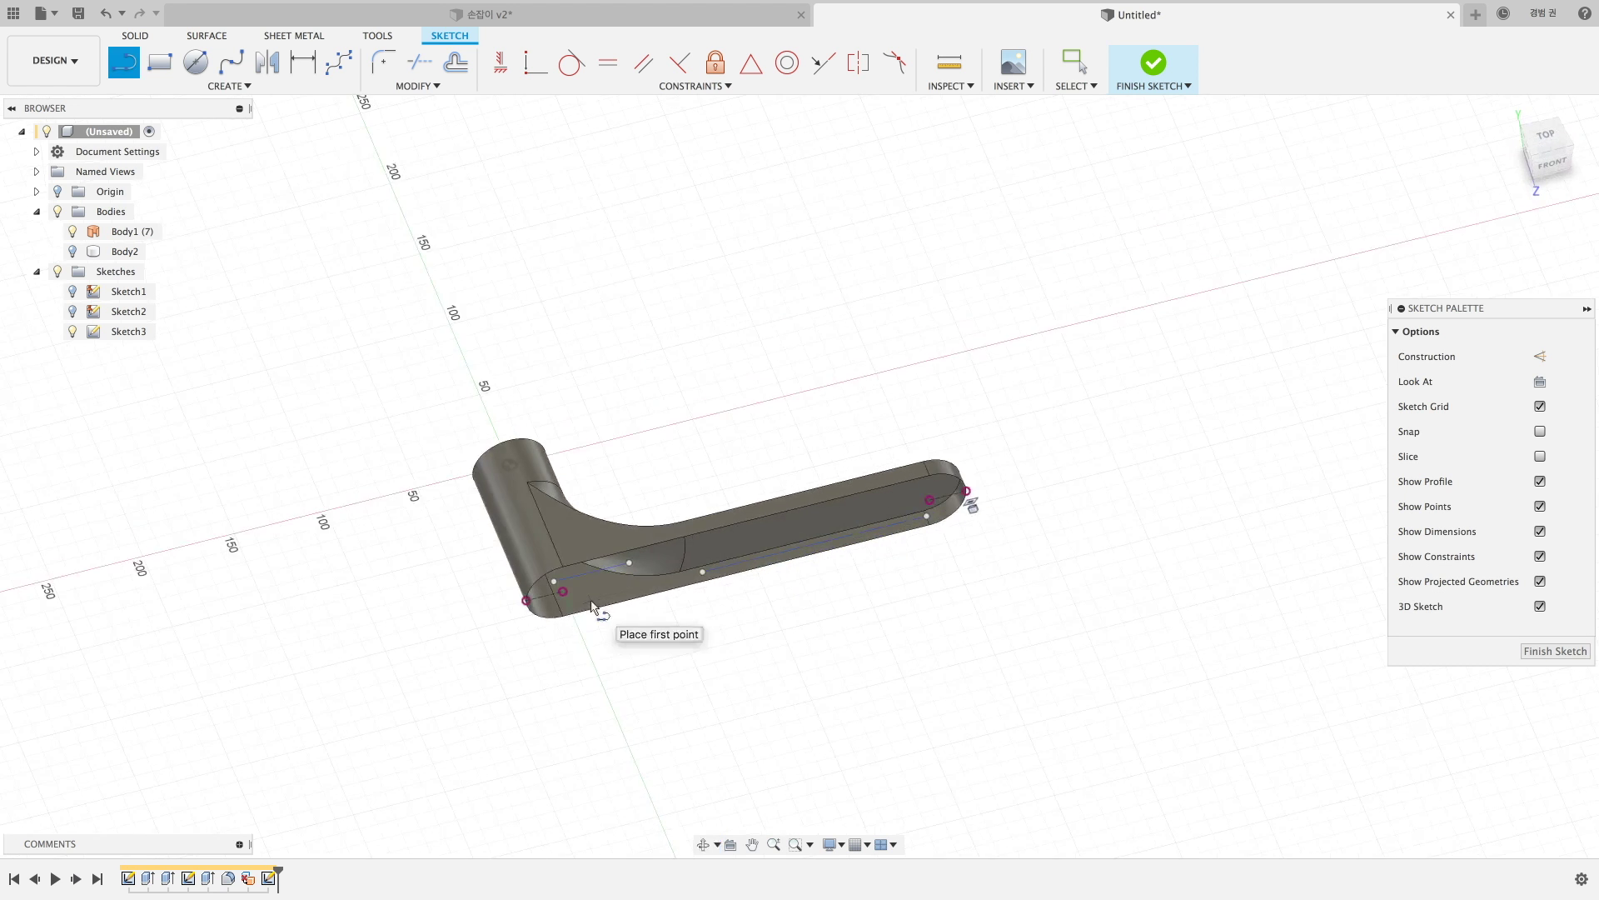
scroll(593, 607, up, 3)
scroll(591, 603, up, 1)
key(Escape)
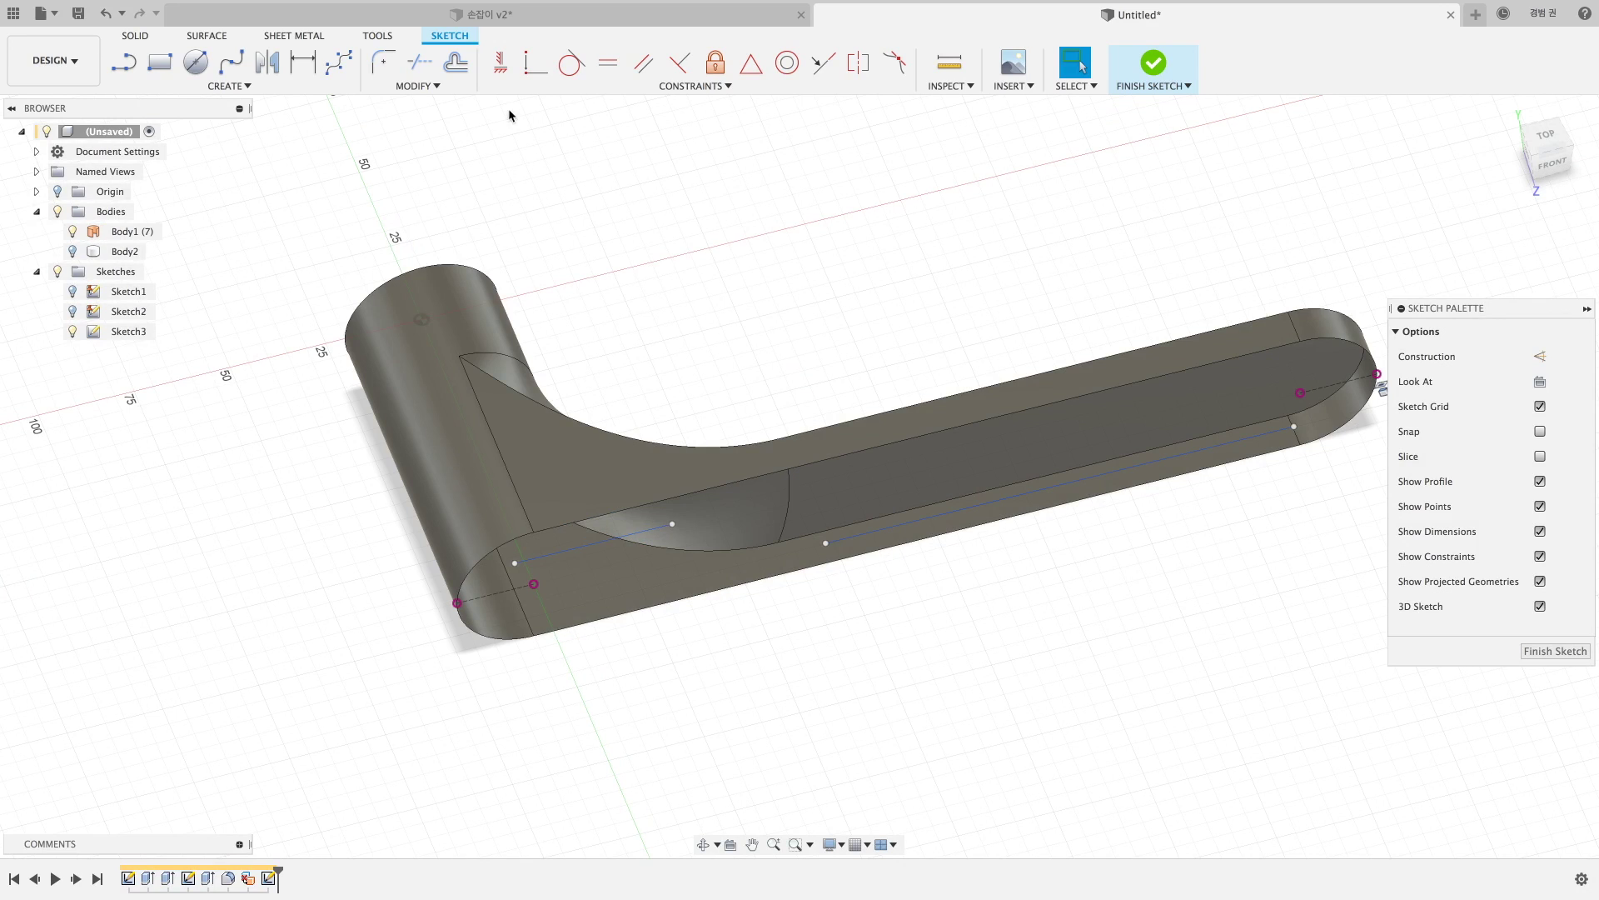
Apply a Horizontal/Vertical constraint aligning the guide line's endpoint with the arm edge.
click(500, 62)
click(514, 565)
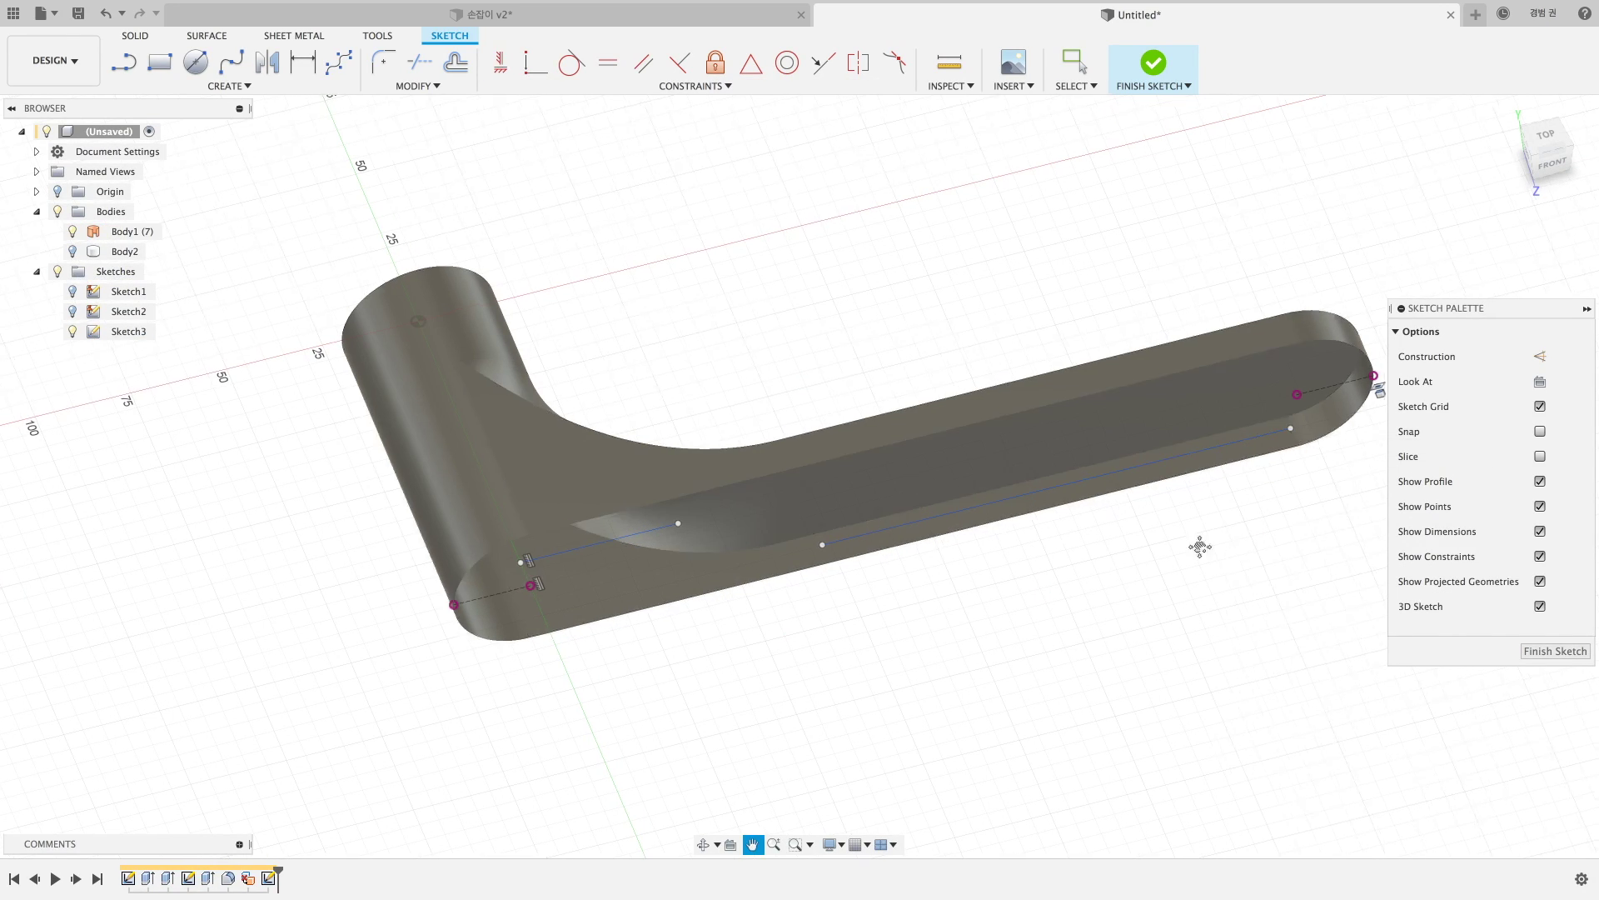
middle_drag(1200, 547, 1039, 540)
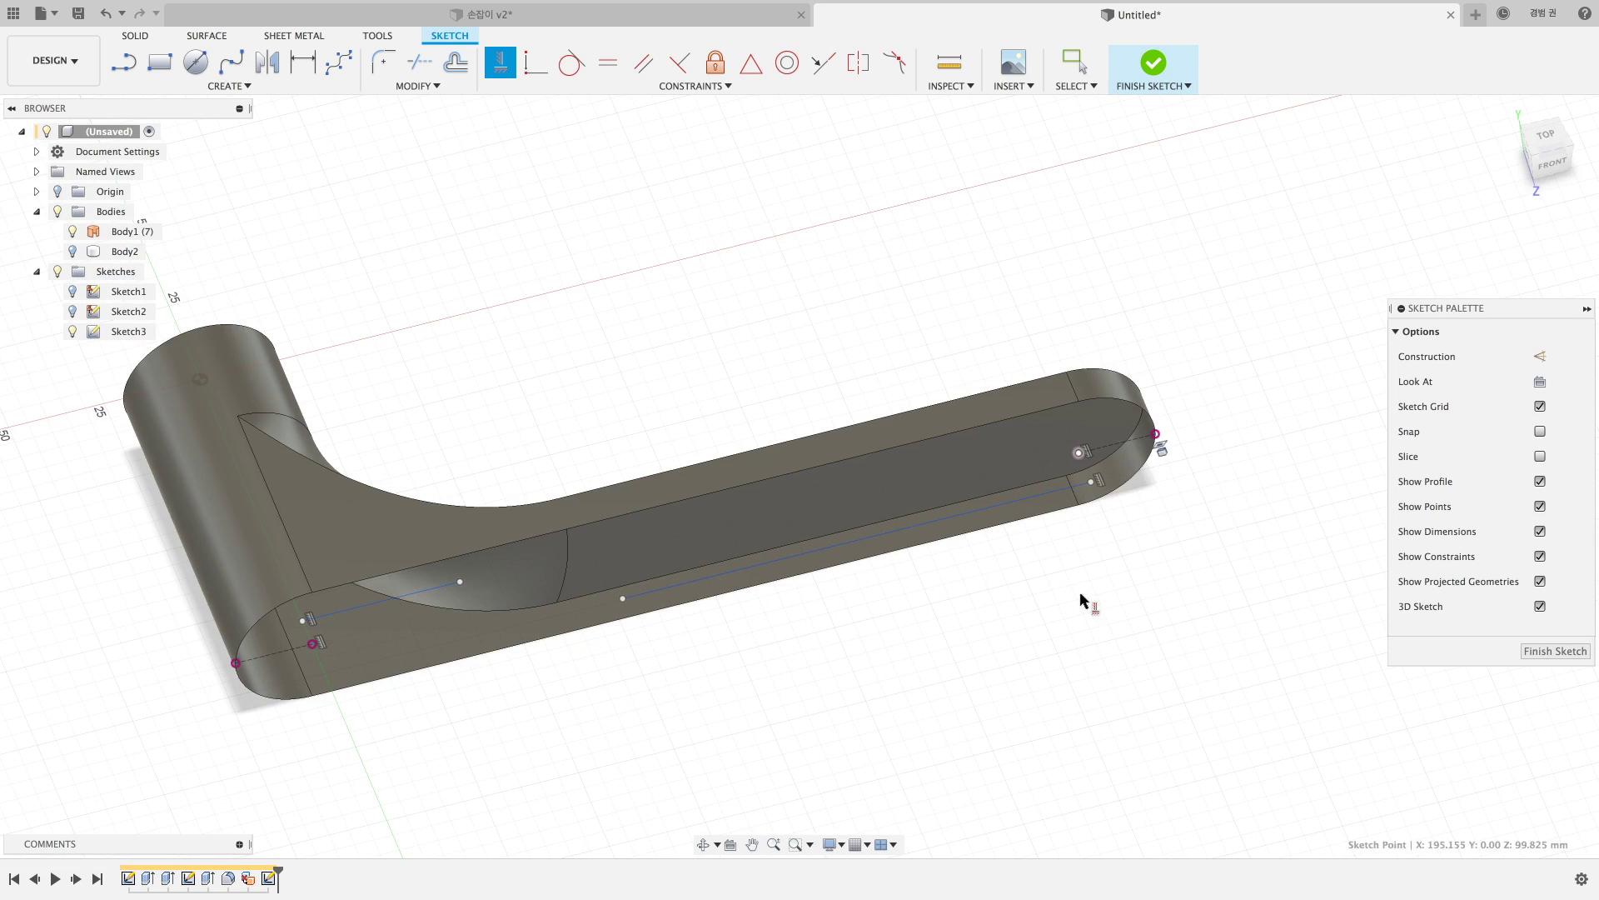
shift+middle_drag(1081, 595, 758, 624)
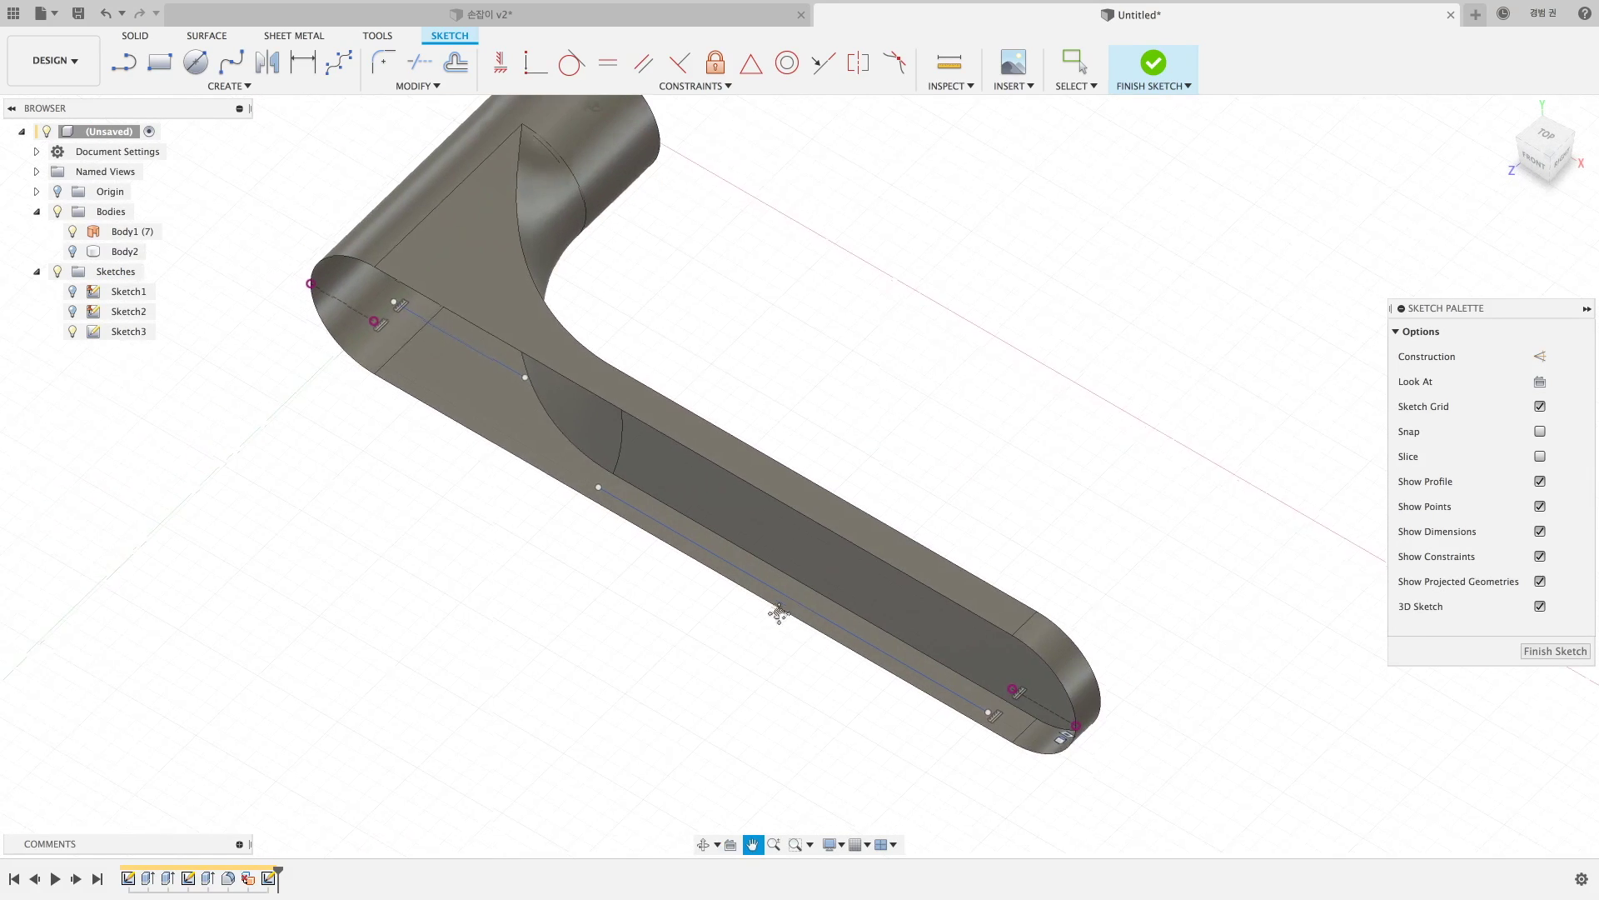
Dimension the far-end and near-end offsets to 8 mm each.
key(d)
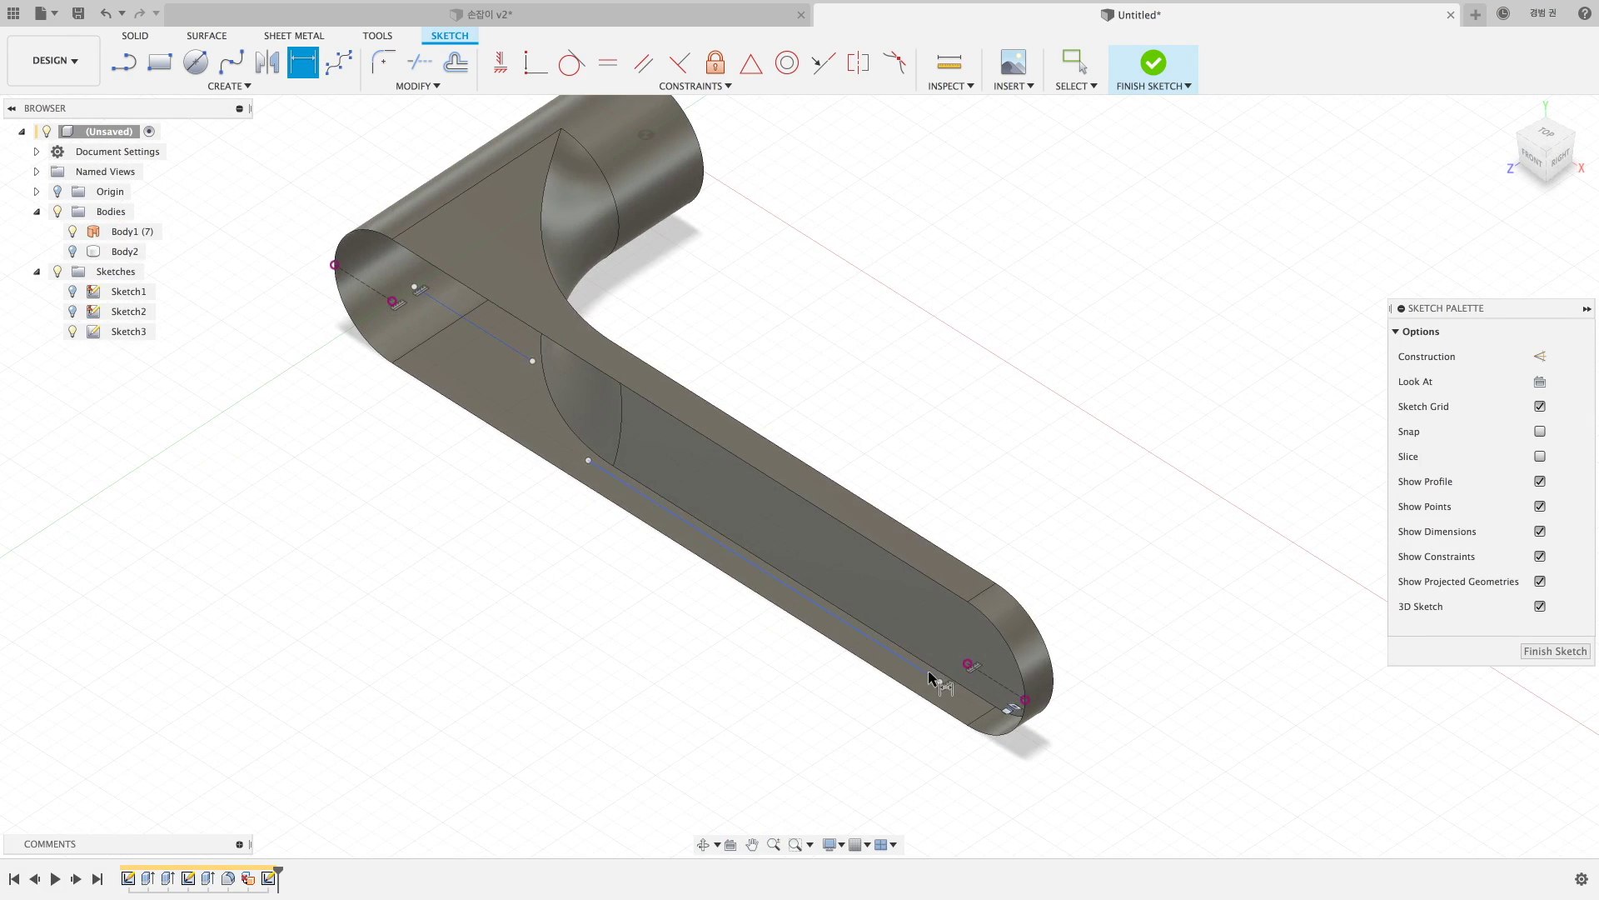
click(933, 677)
click(1026, 700)
click(1110, 767)
text(8)
key(Return)
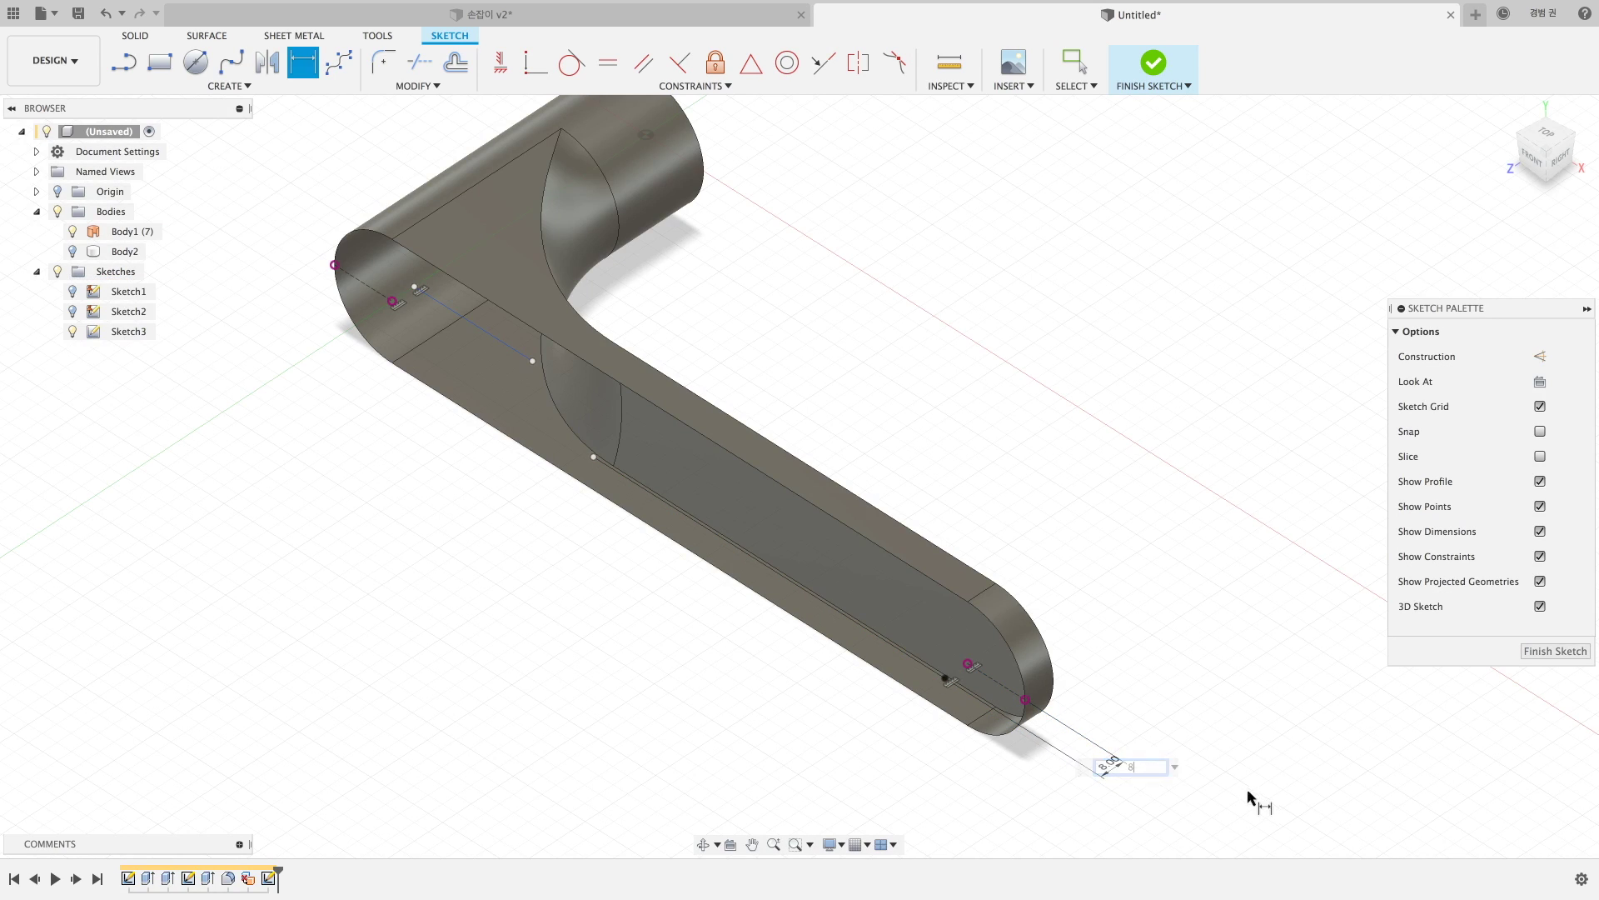
key(Escape)
key(d)
click(364, 293)
click(427, 297)
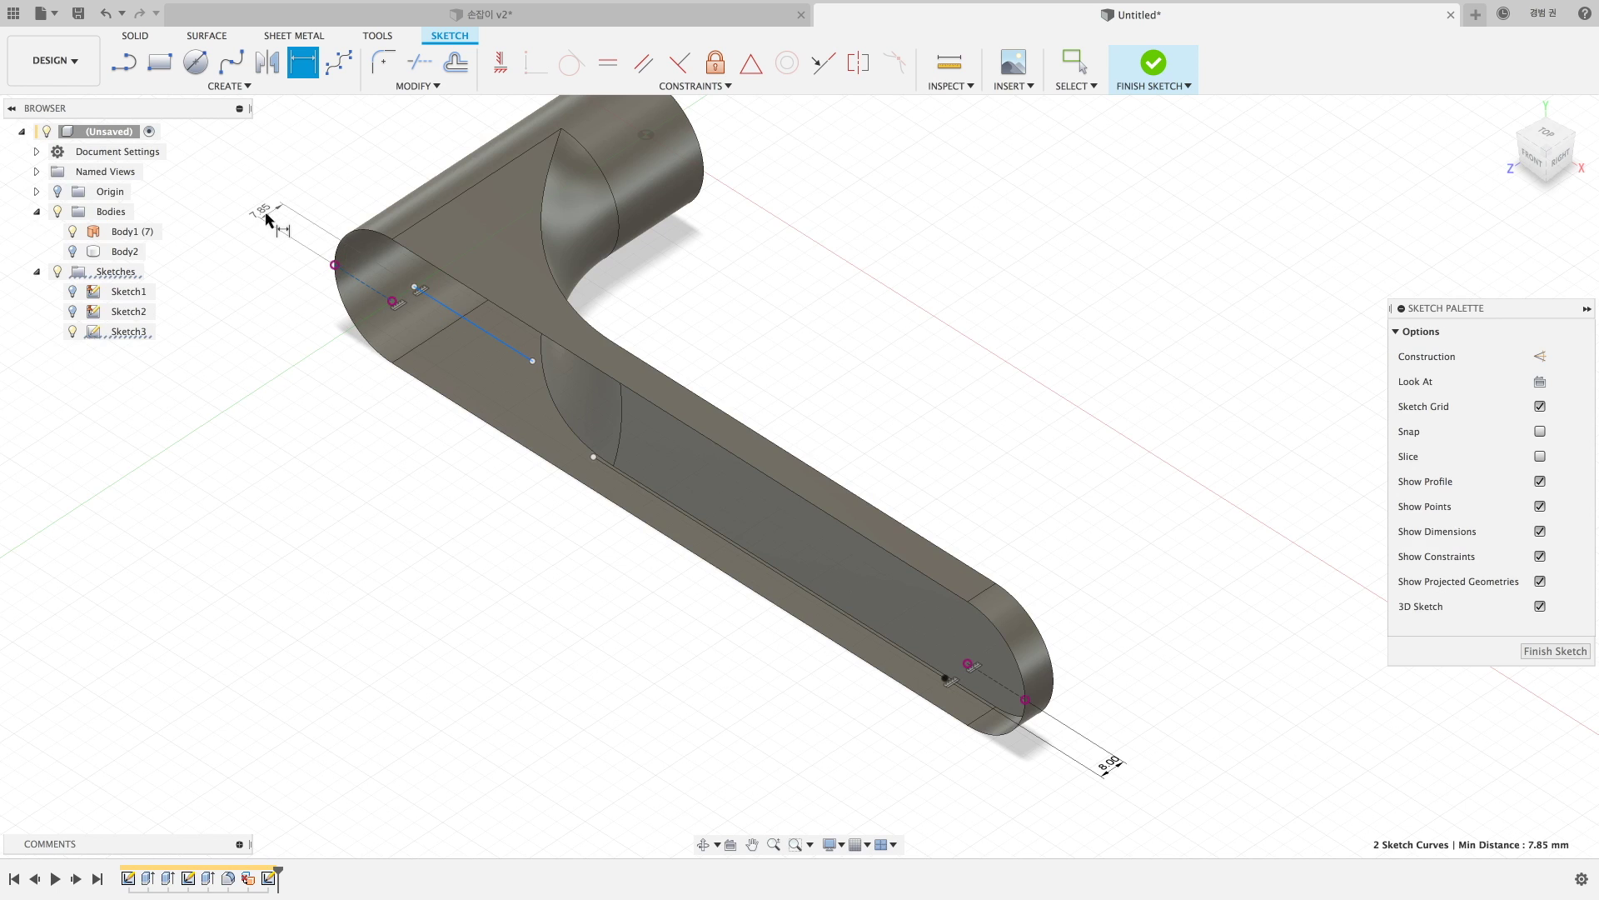
click(270, 210)
text(8)
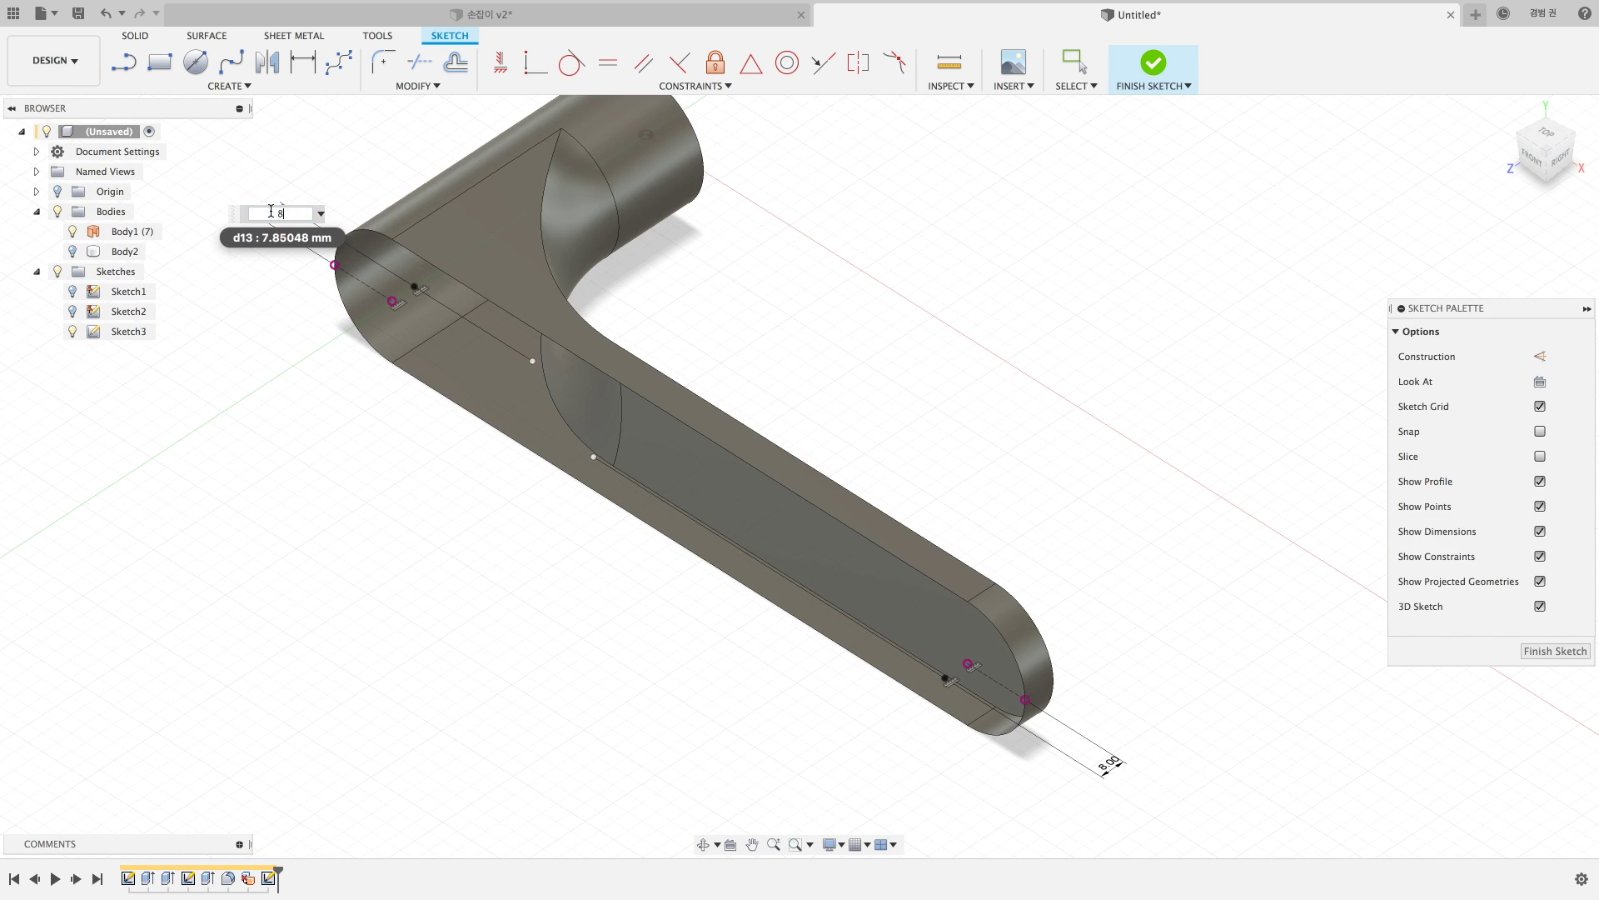
key(Return)
shift+middle_drag(331, 418, 637, 498)
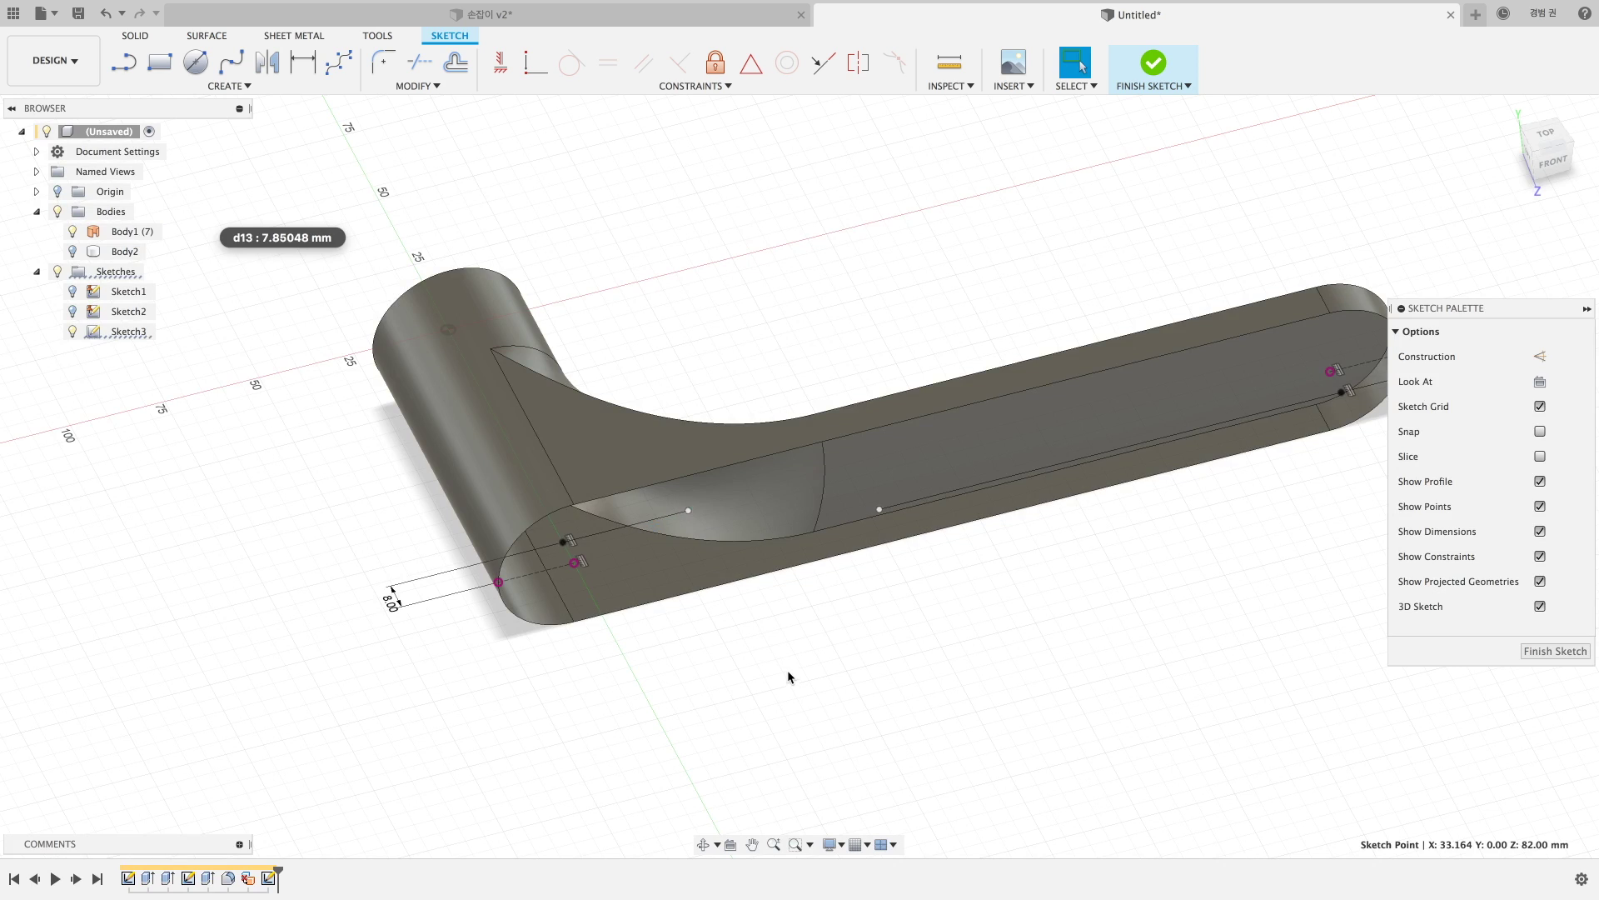
Dimension the short guide line to 30 mm and the long line to 100 mm.
key(d)
click(620, 530)
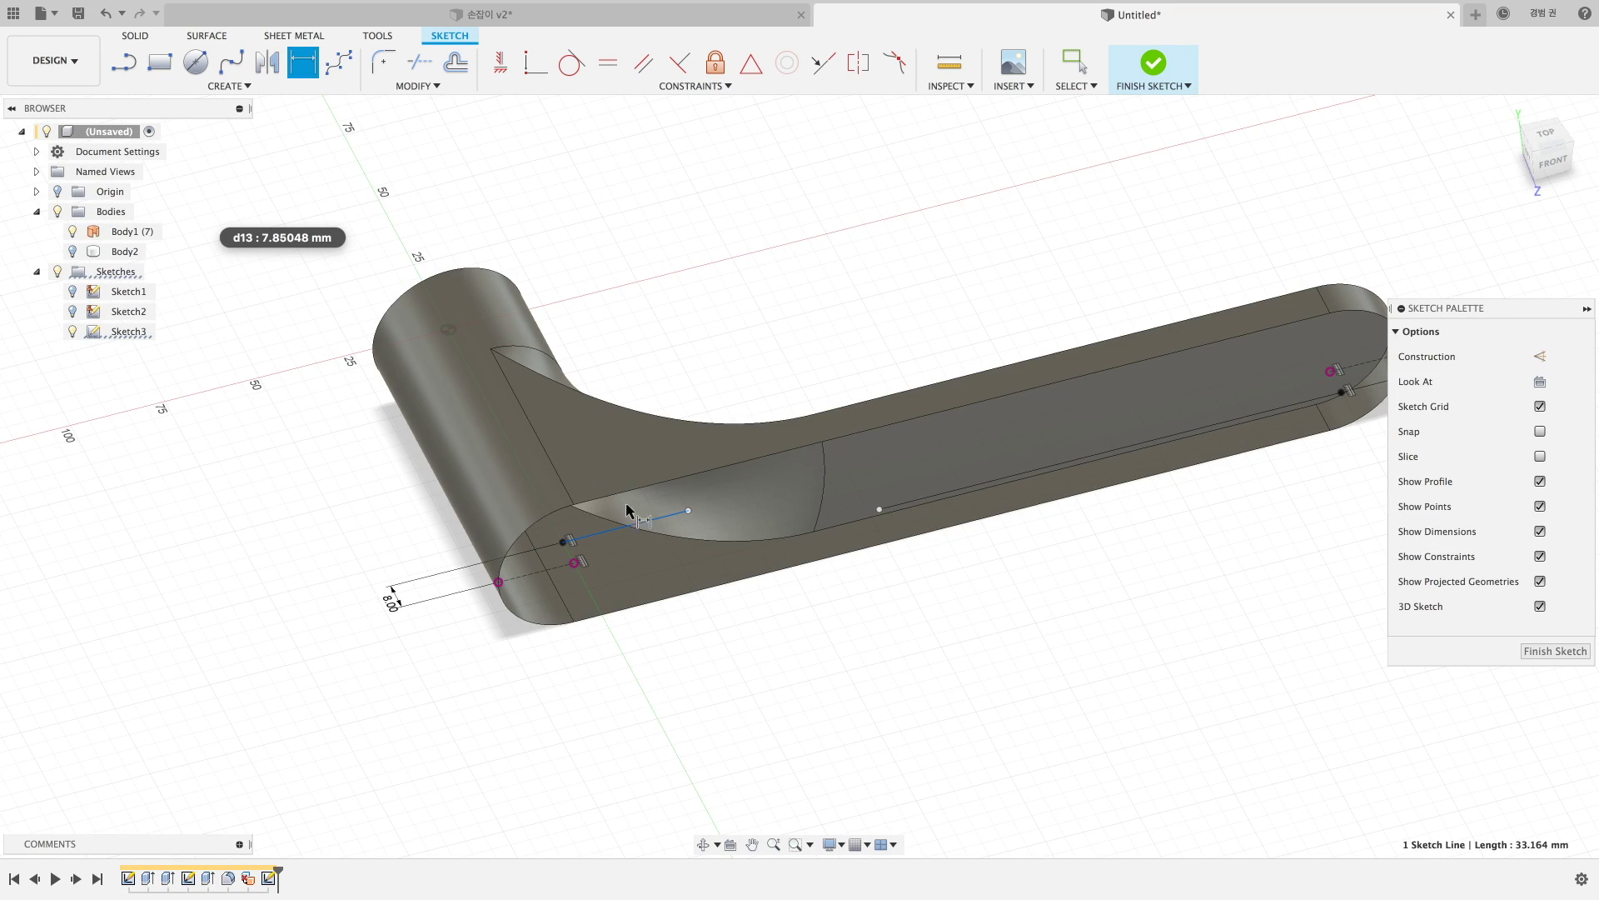
click(700, 648)
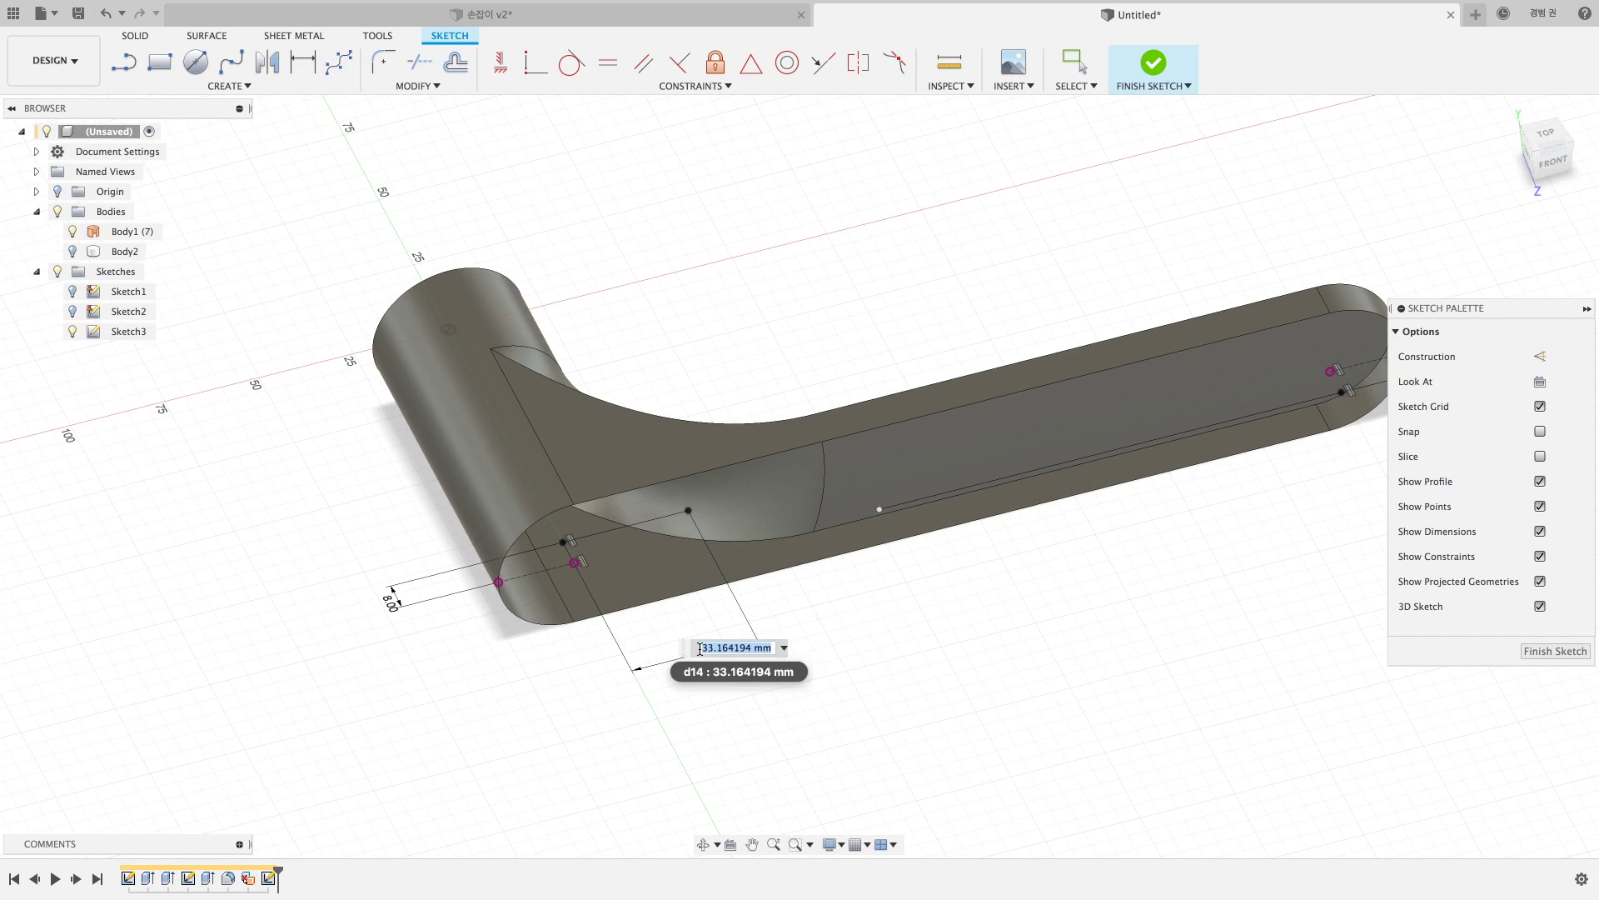
key(Return)
middle_drag(919, 618, 731, 657)
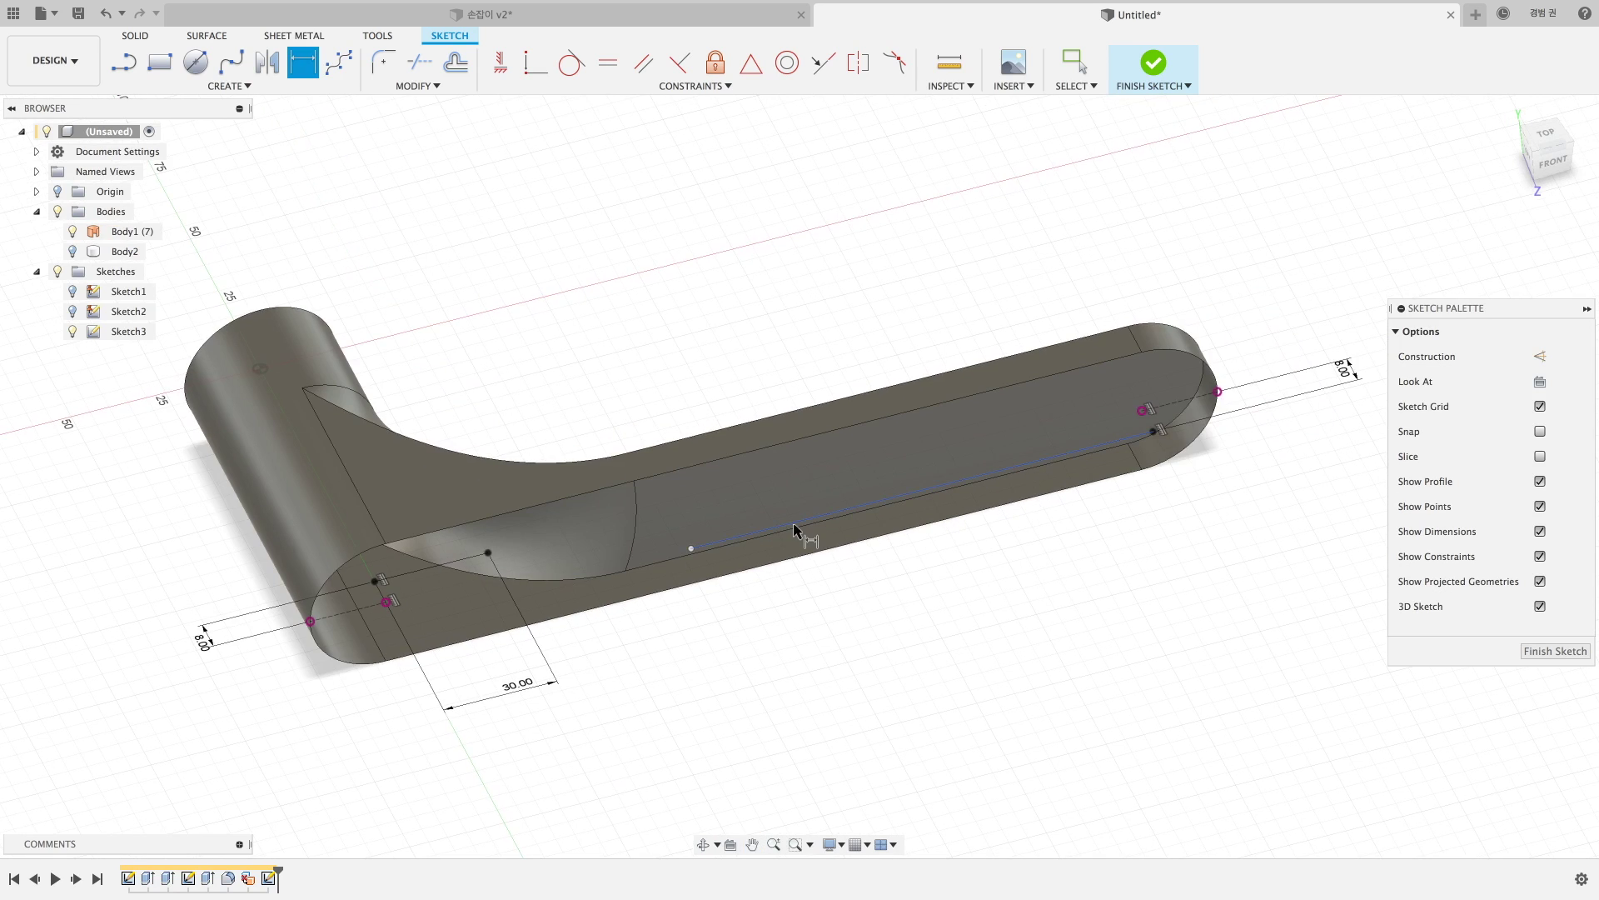
click(800, 519)
click(866, 635)
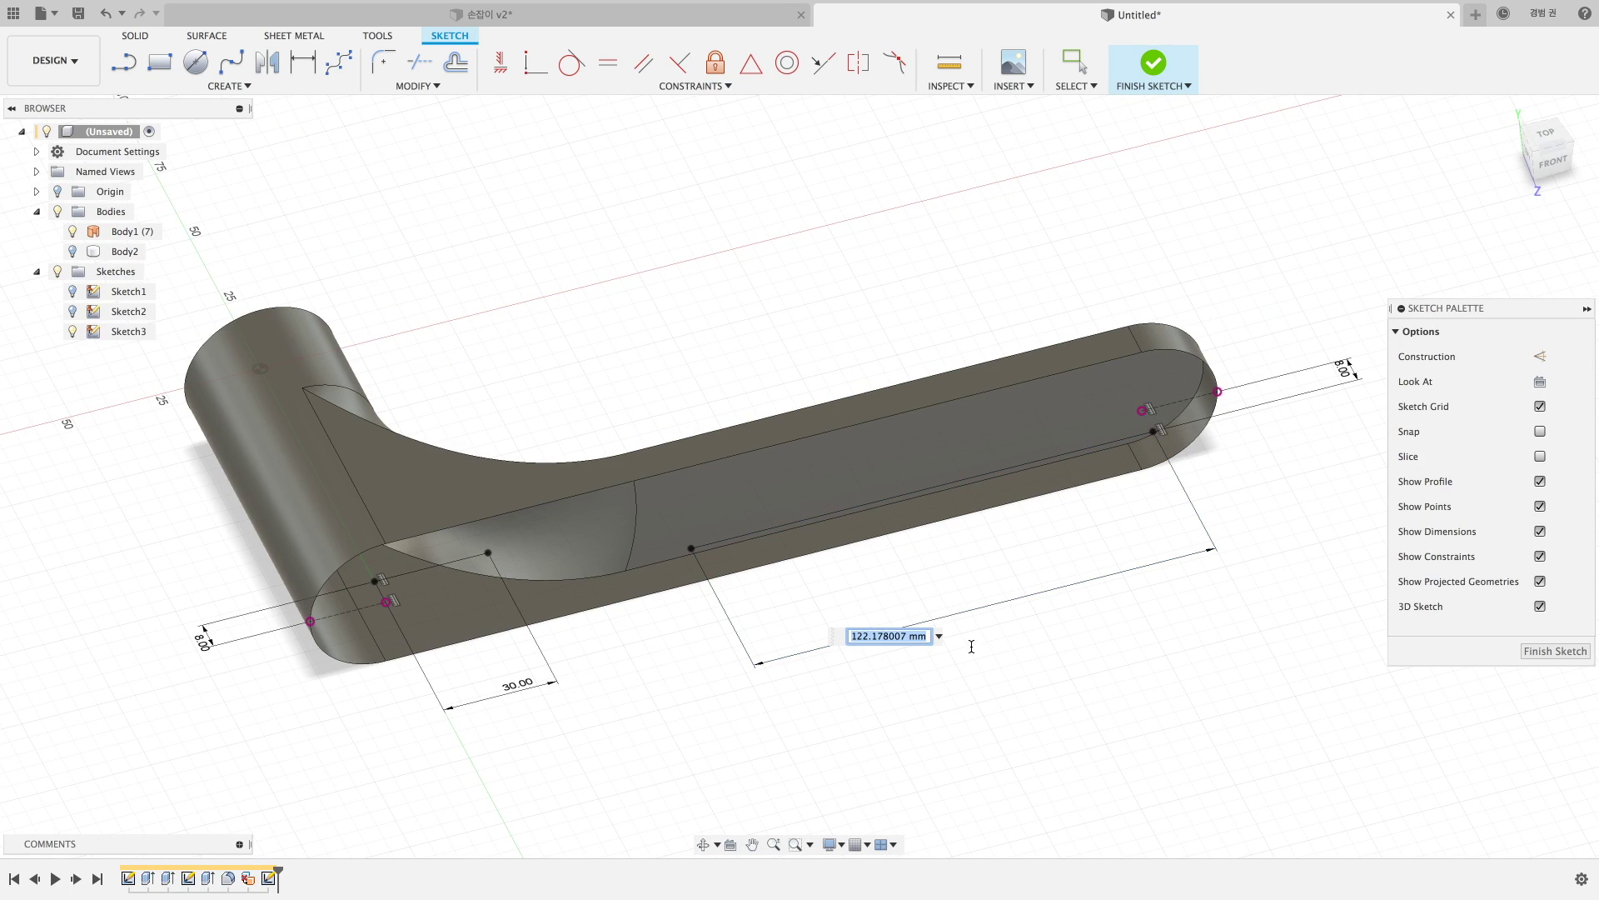
text(100)
key(Return)
key(Escape)
mouse_move(732, 664)
shift+middle_down()
mouse_move(678, 653)
mouse_move(247, 259)
shift+middle_up()
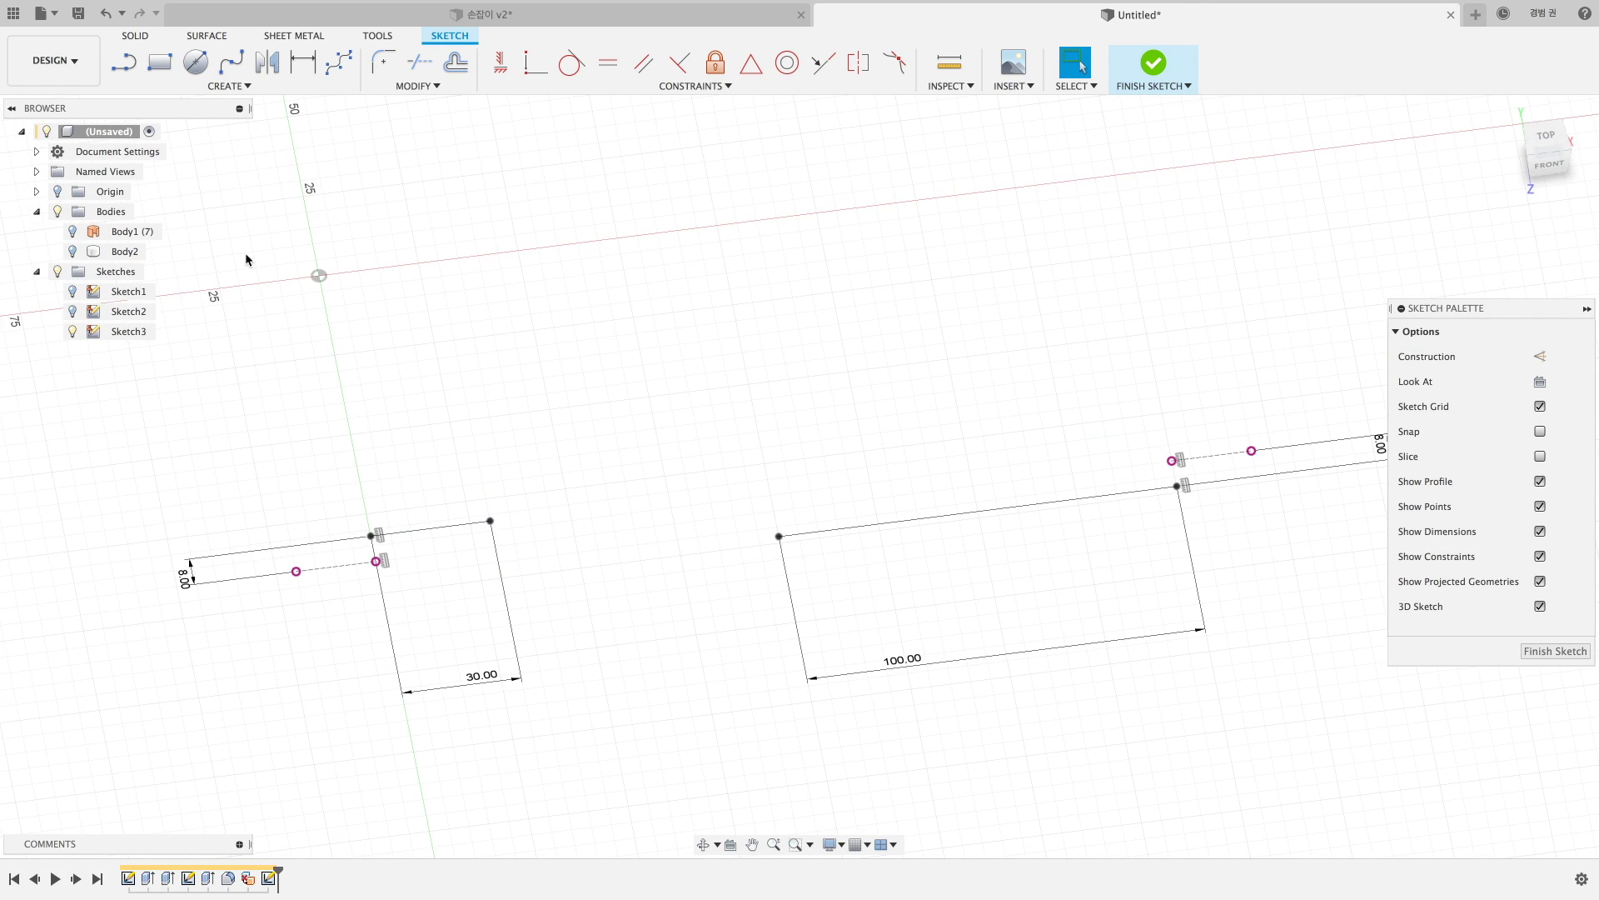
Draw tangent arcs at the near and far corners, each ending at the construction-line midpoint.
click(229, 86)
mouse_move(187, 156)
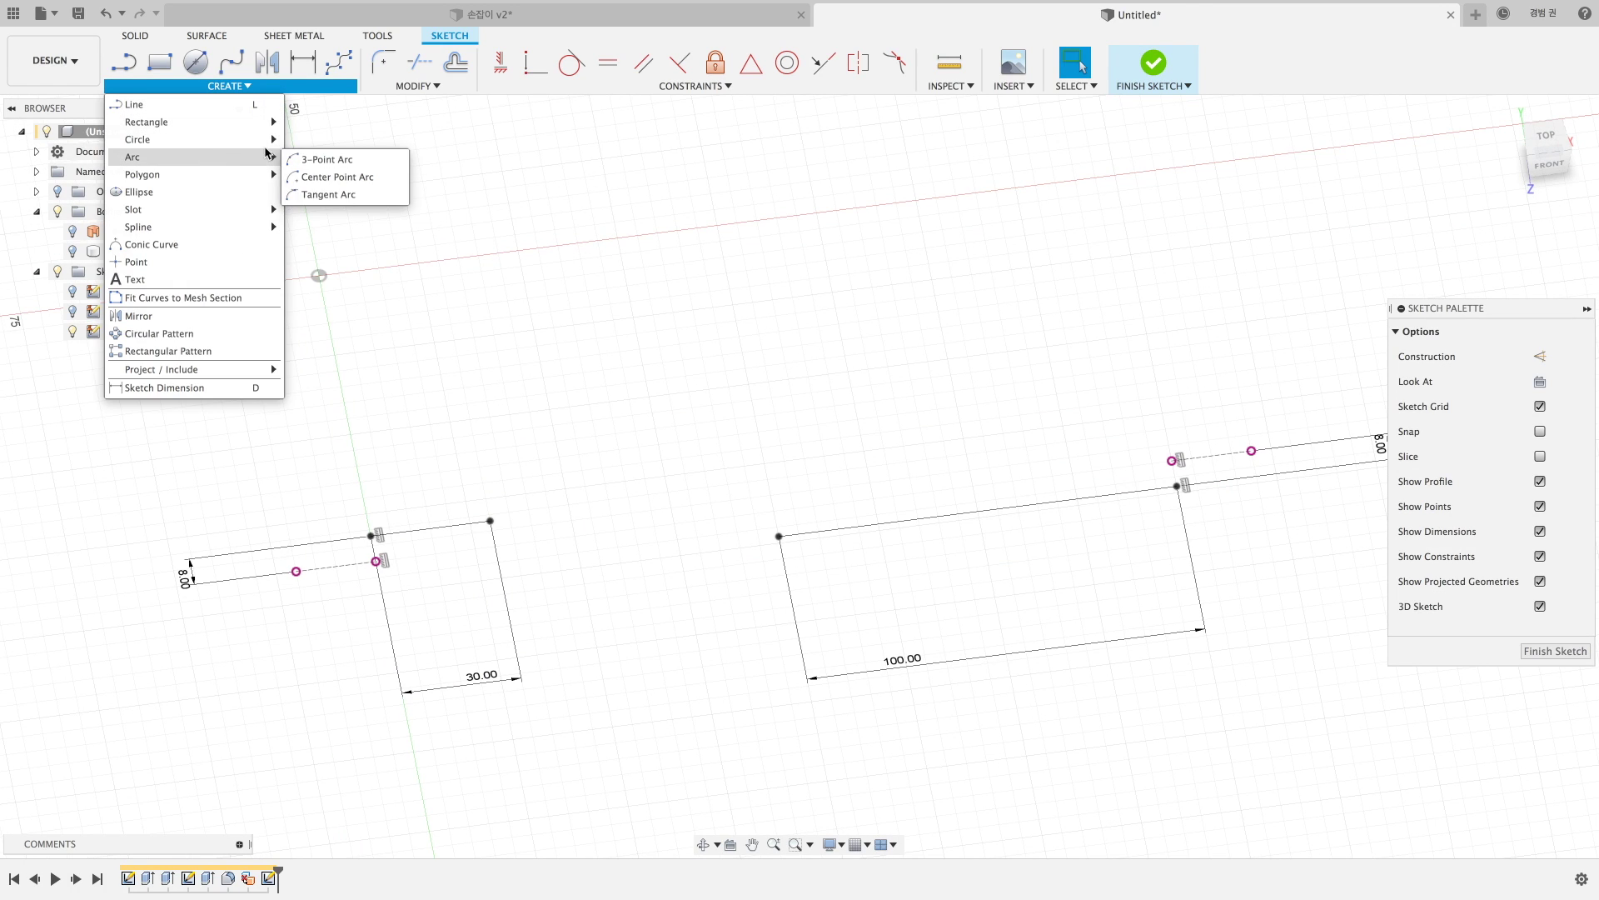
click(325, 194)
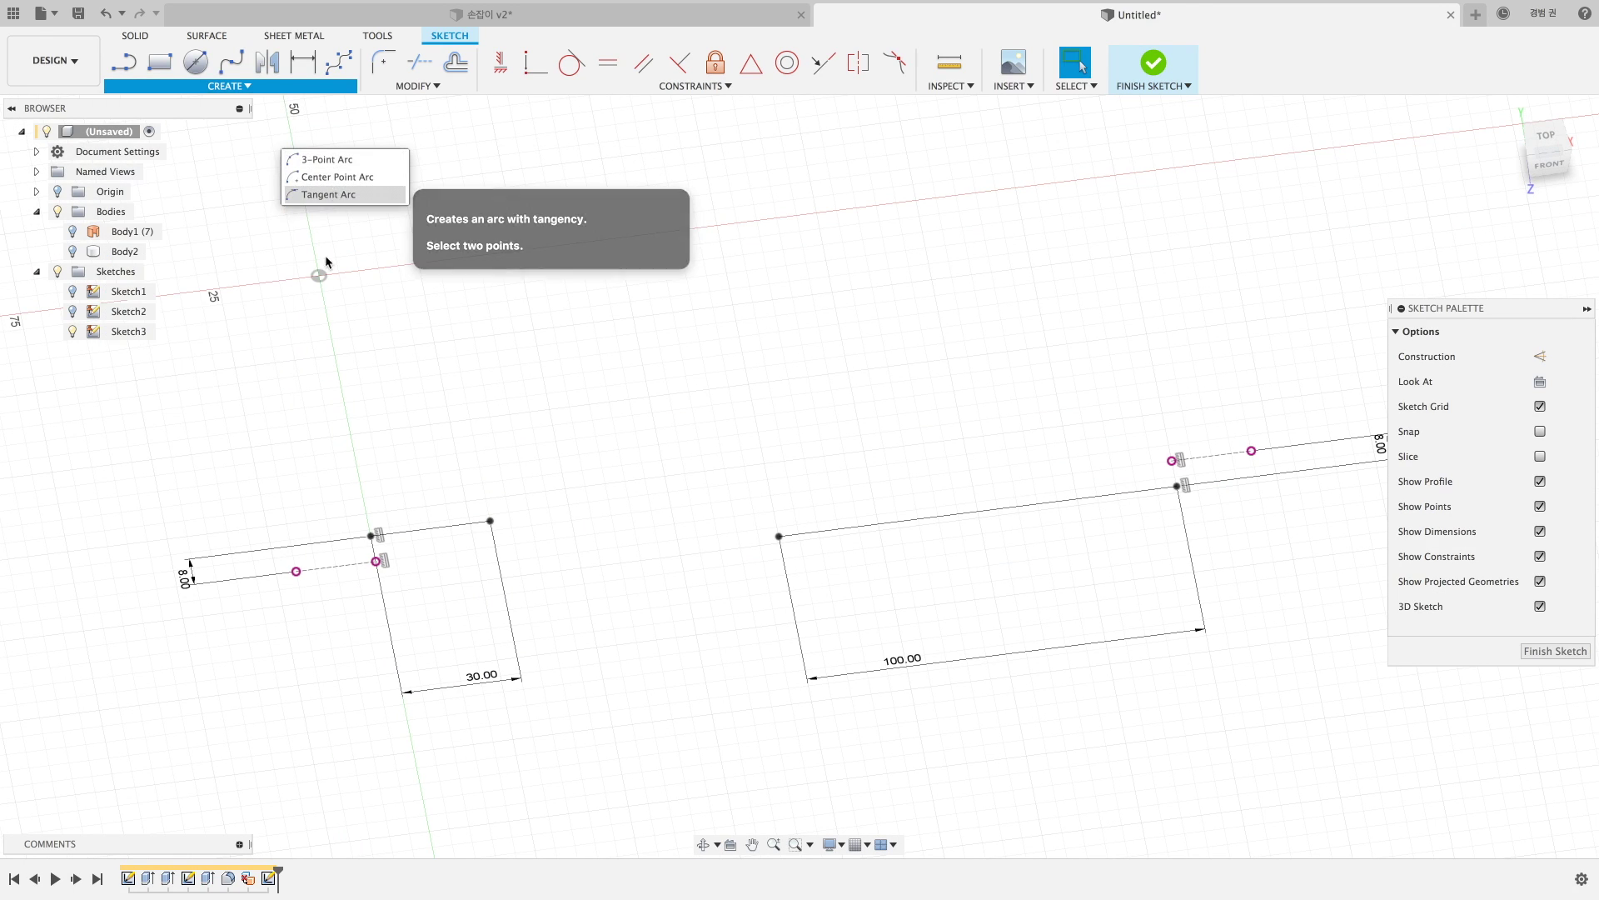
click(371, 537)
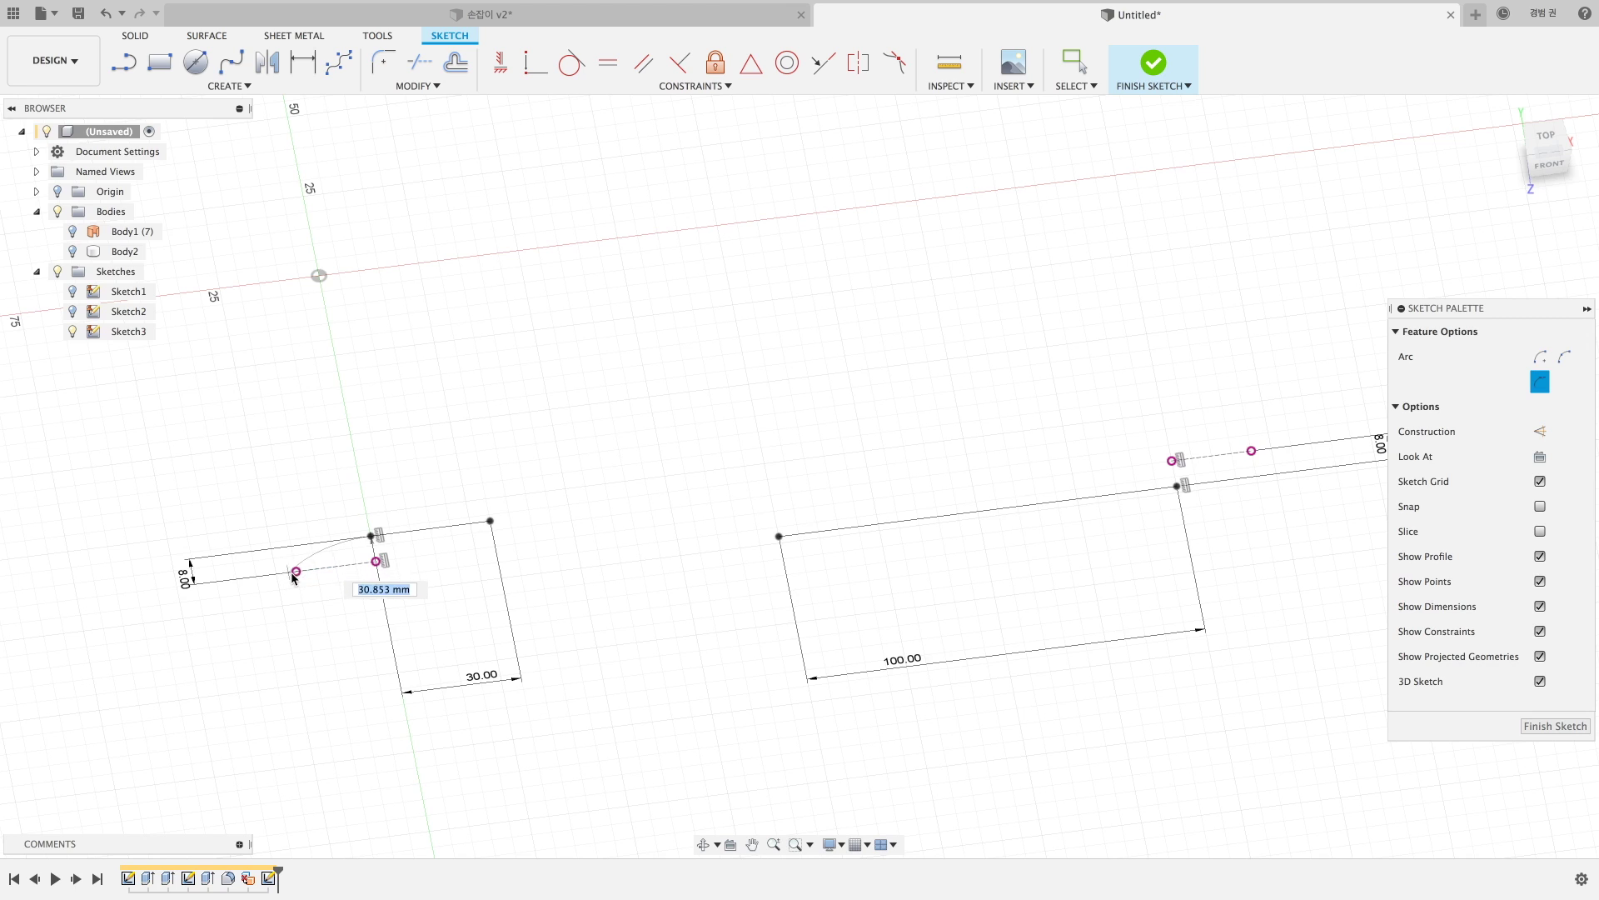
click(295, 572)
middle_drag(405, 594, 271, 606)
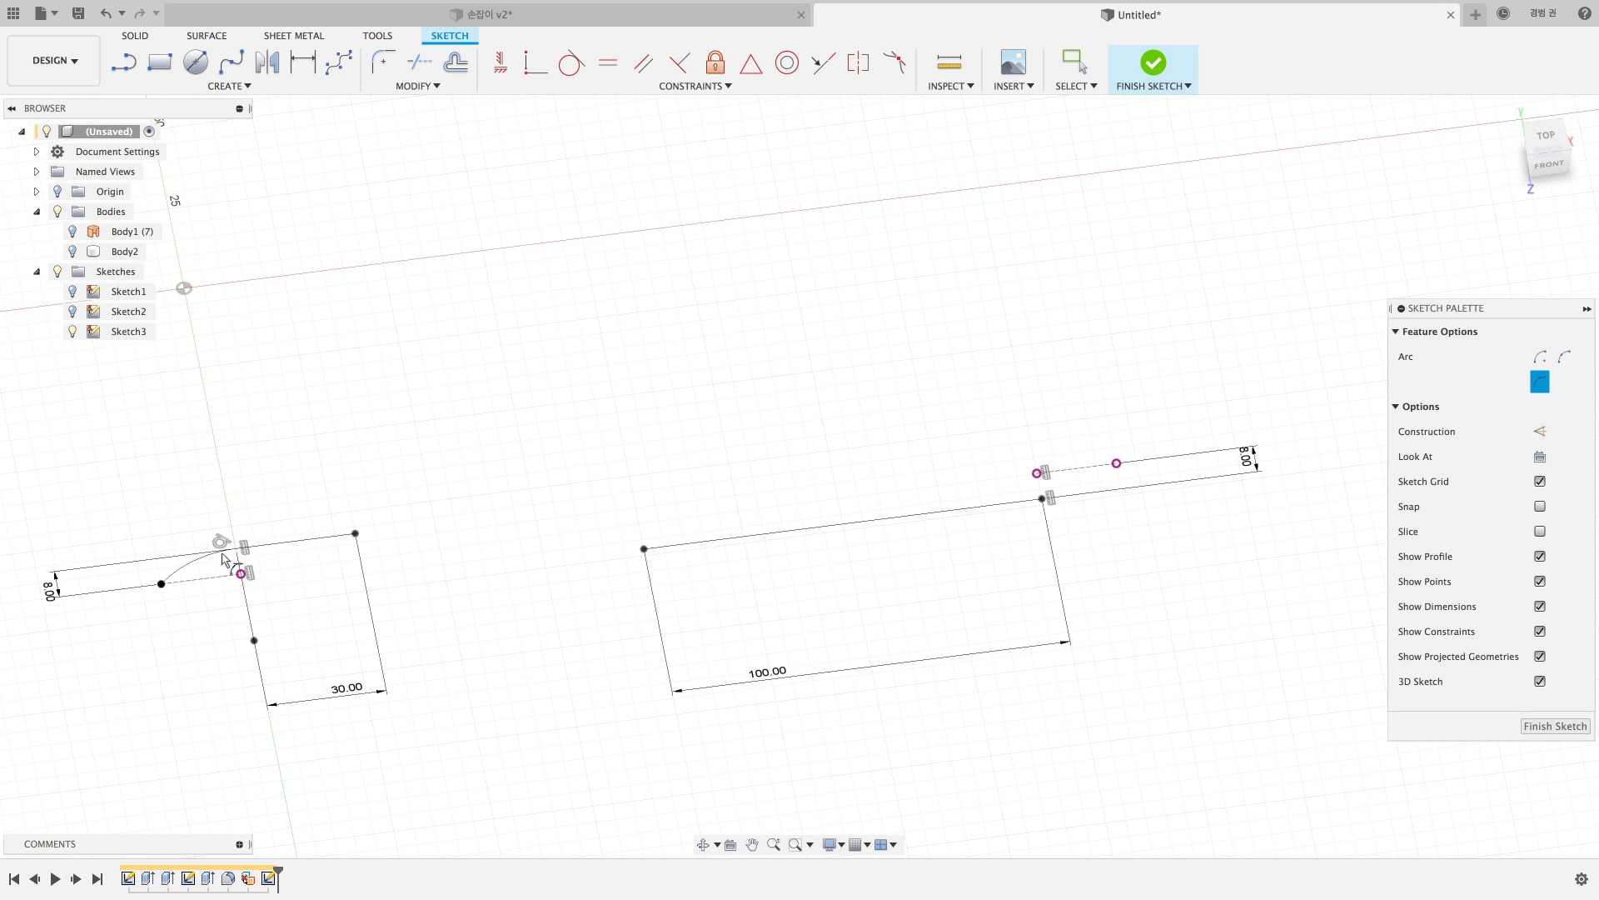
click(1042, 499)
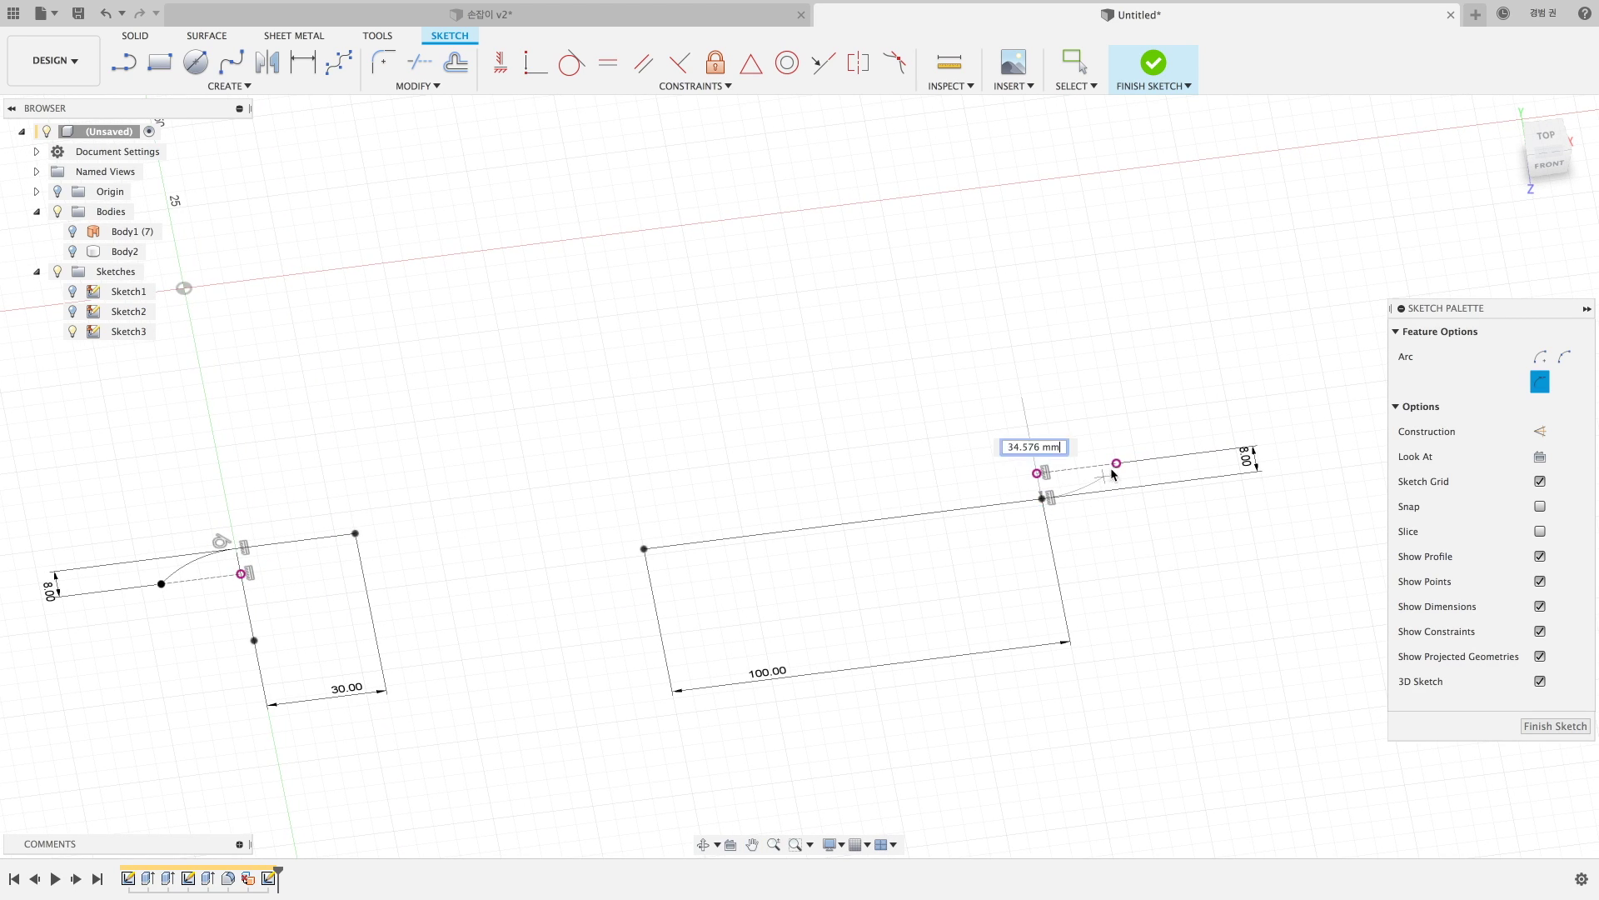
click(1116, 463)
key(Escape)
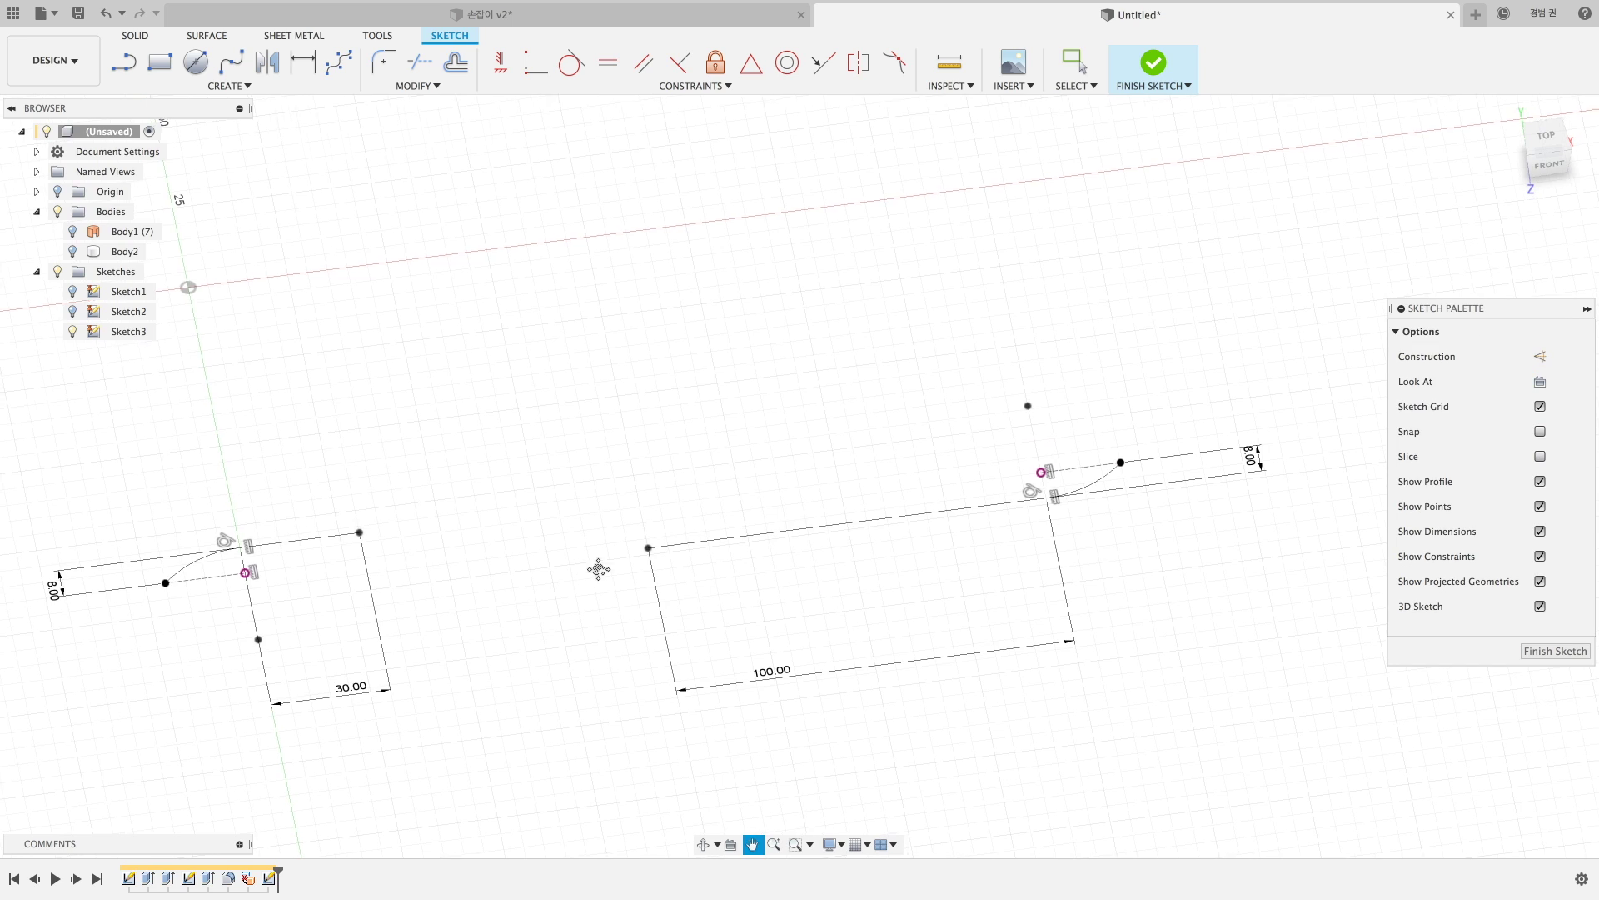
middle_drag(357, 547, 448, 523)
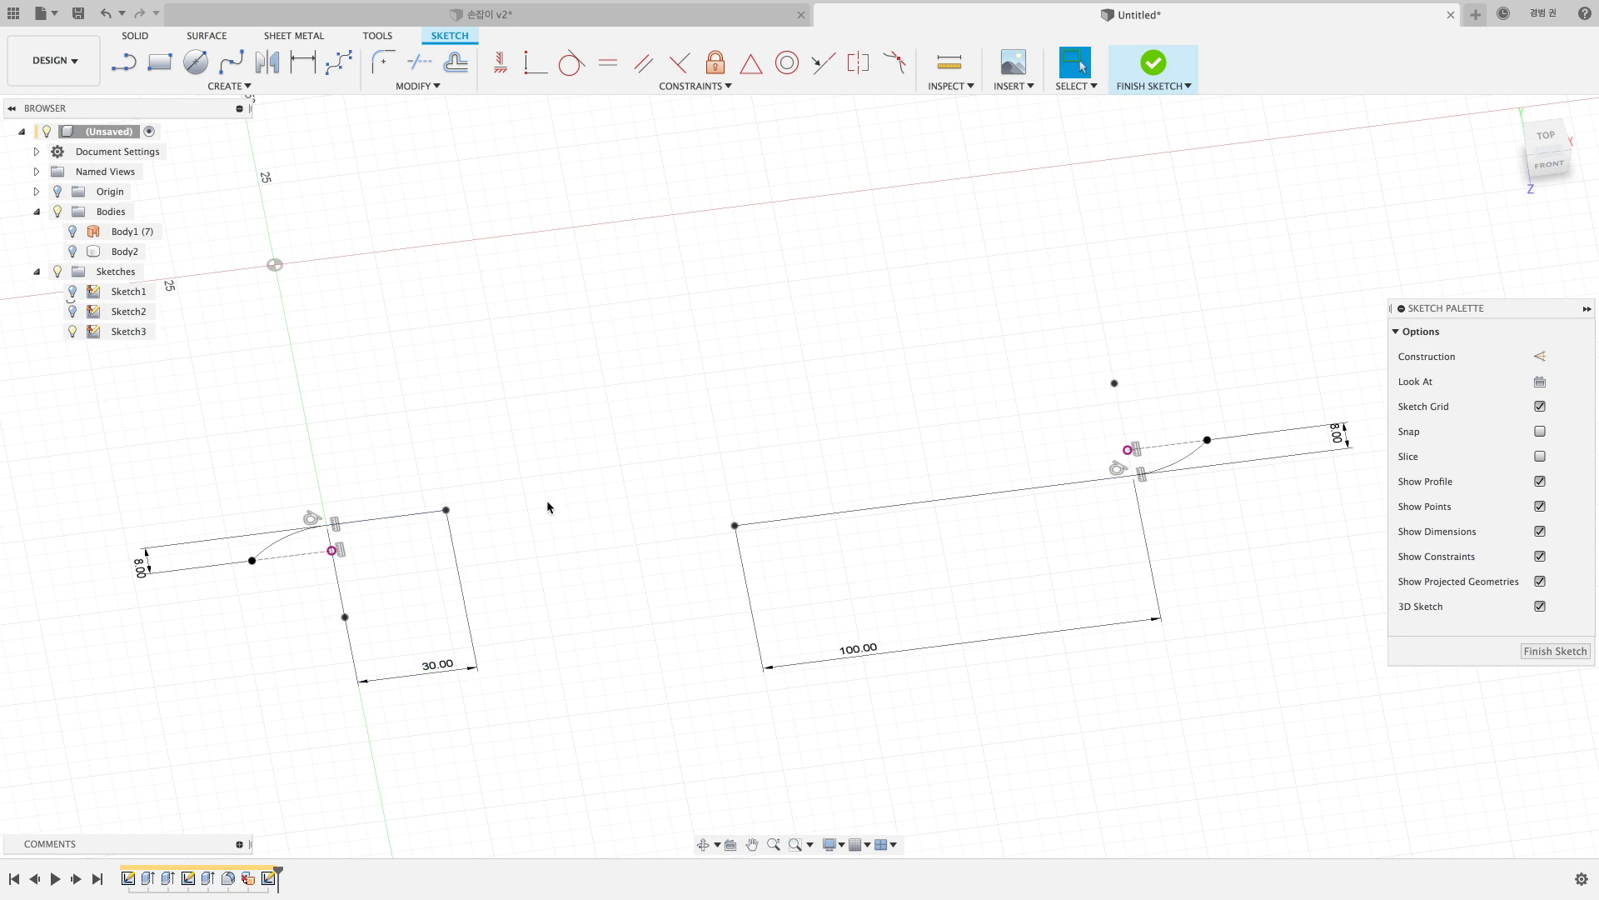
Draw a control-point spline through a middle point to the 100 mm line's start.
click(339, 67)
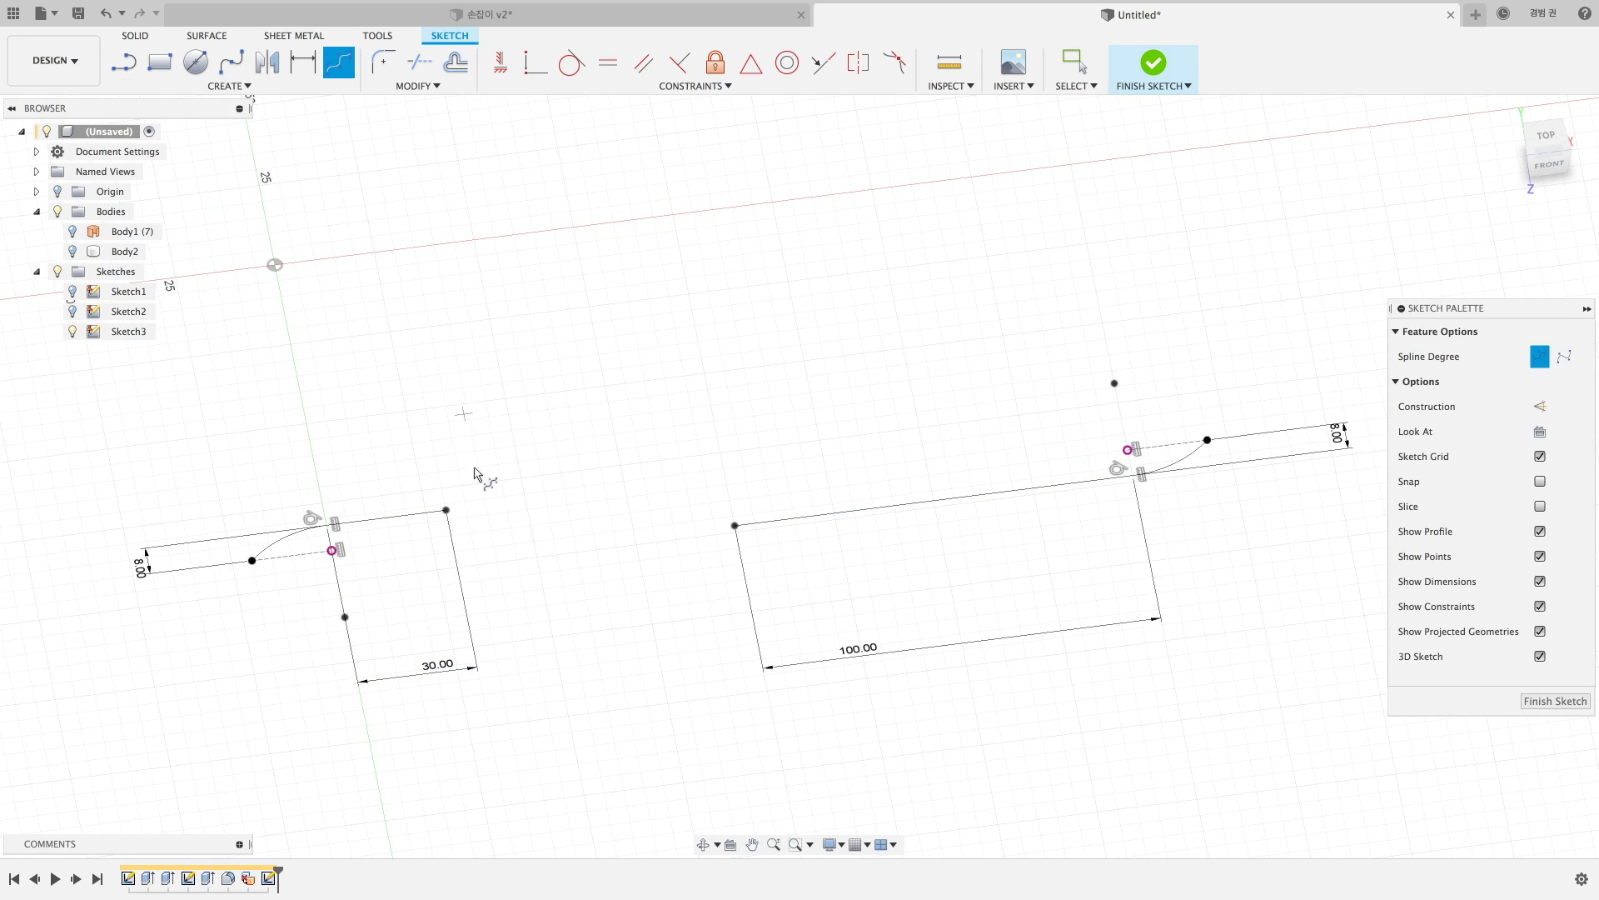
click(551, 491)
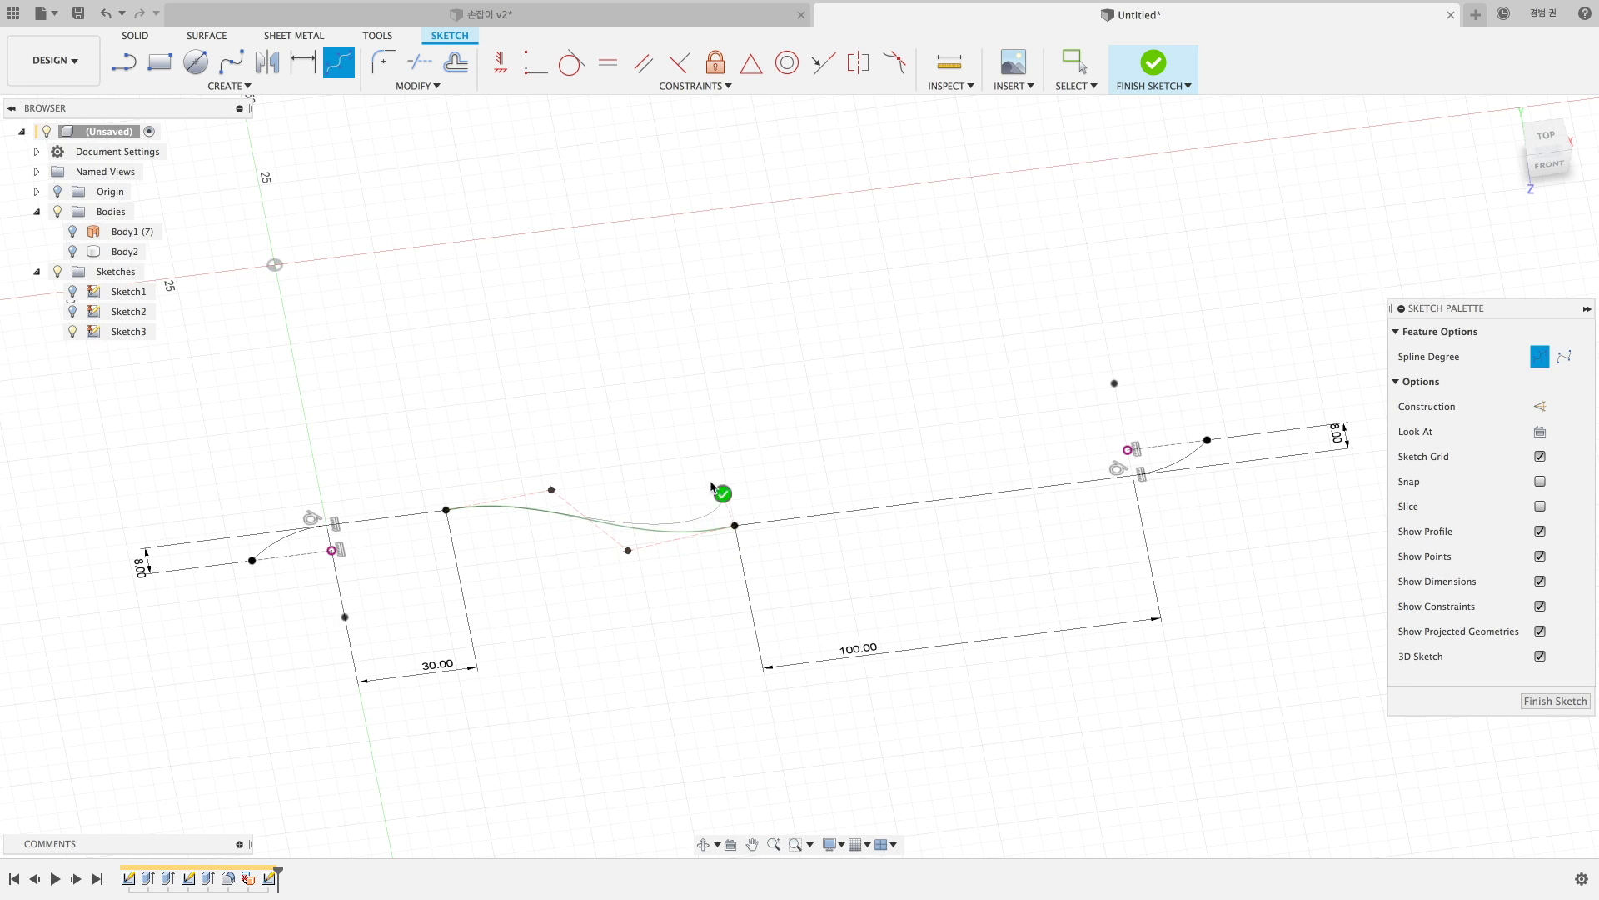
click(715, 491)
middle_drag(686, 556, 801, 544)
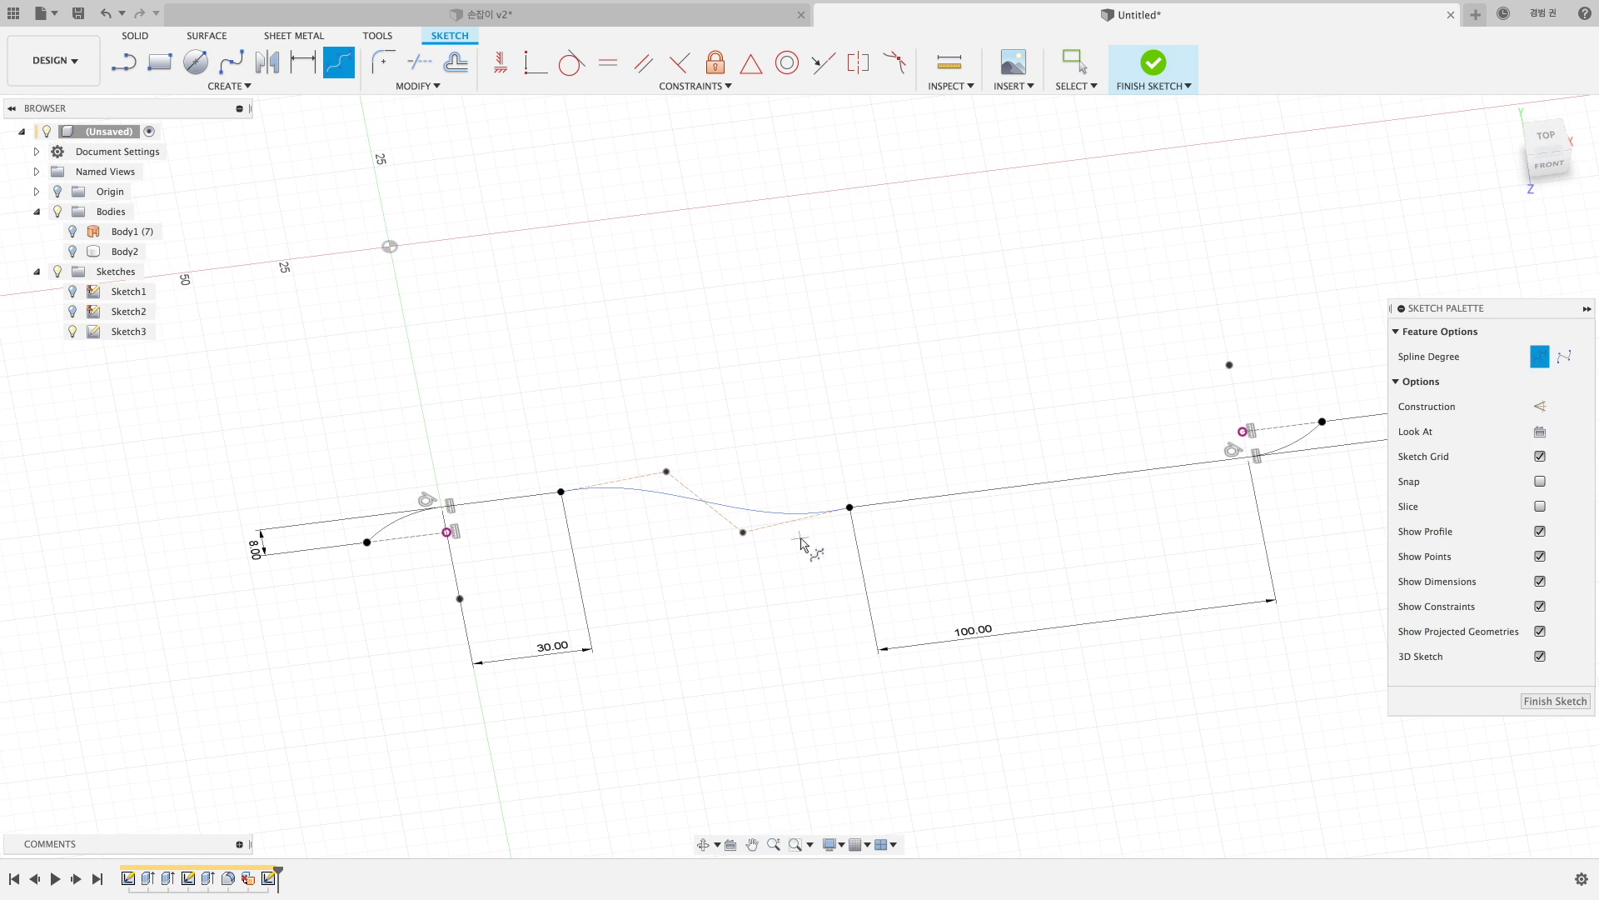
key(Escape)
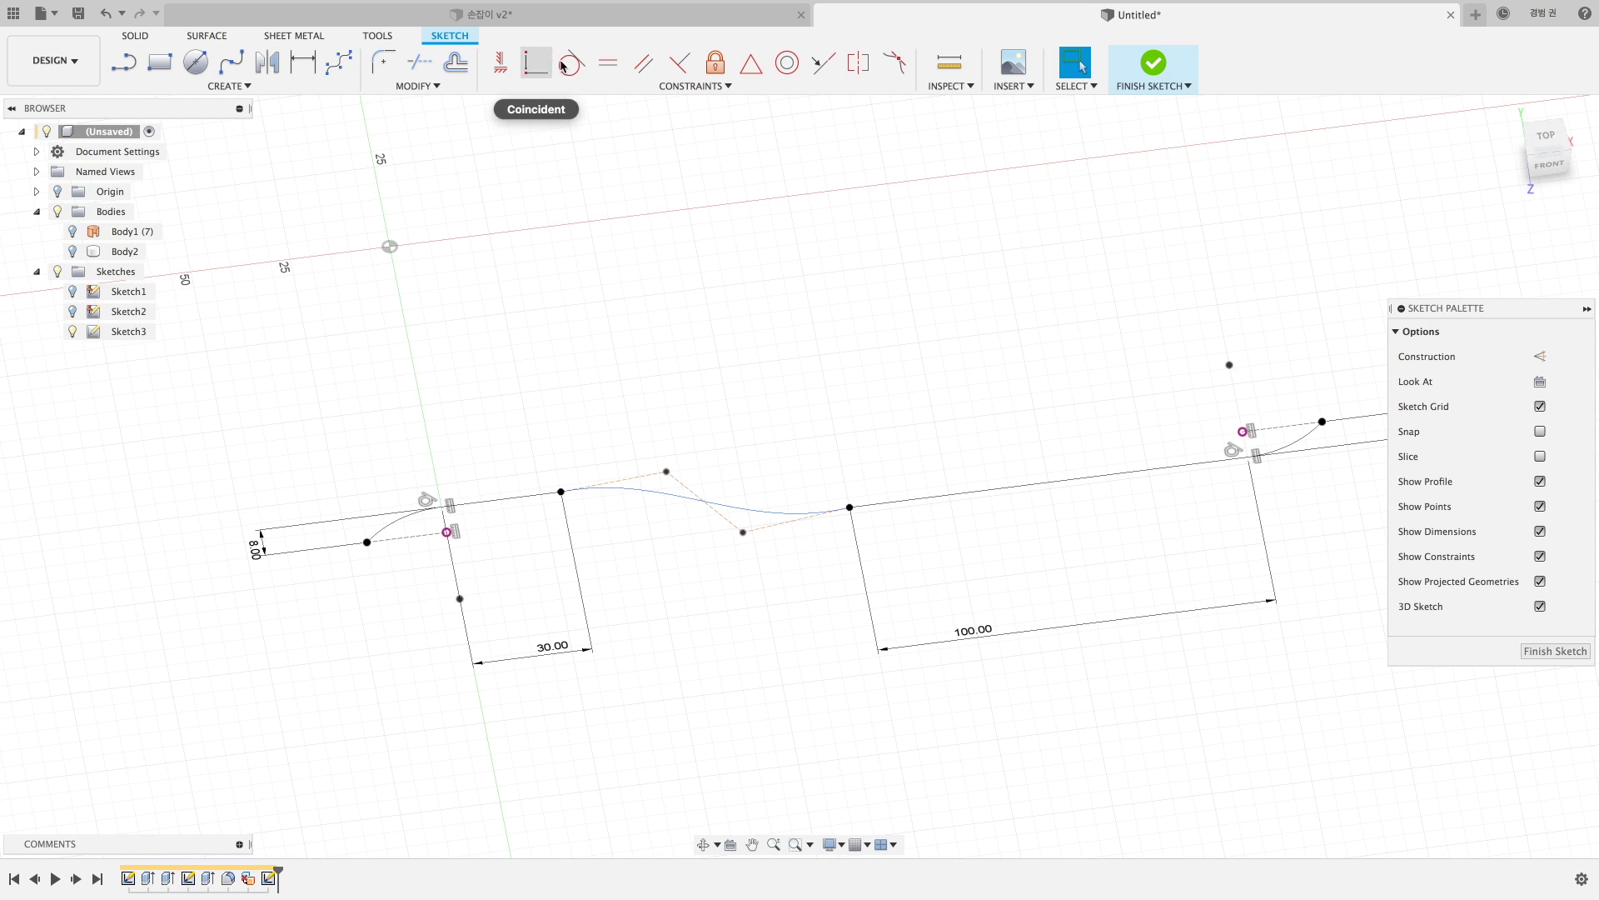
Make the spline tangent to the left and right guide lines.
click(572, 63)
click(552, 500)
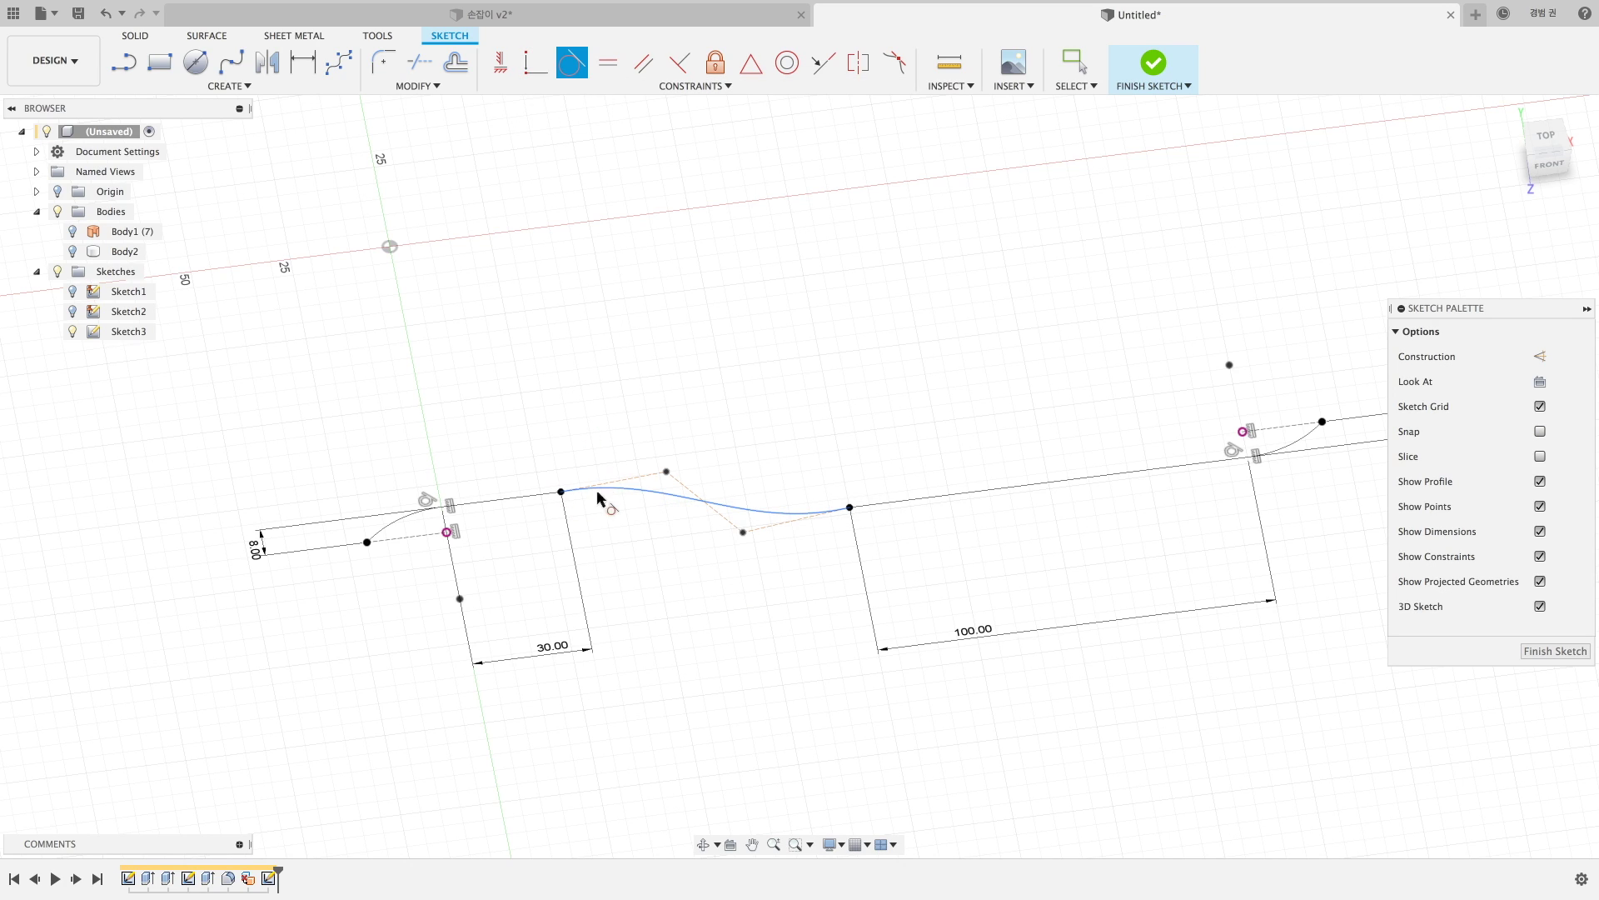
click(813, 514)
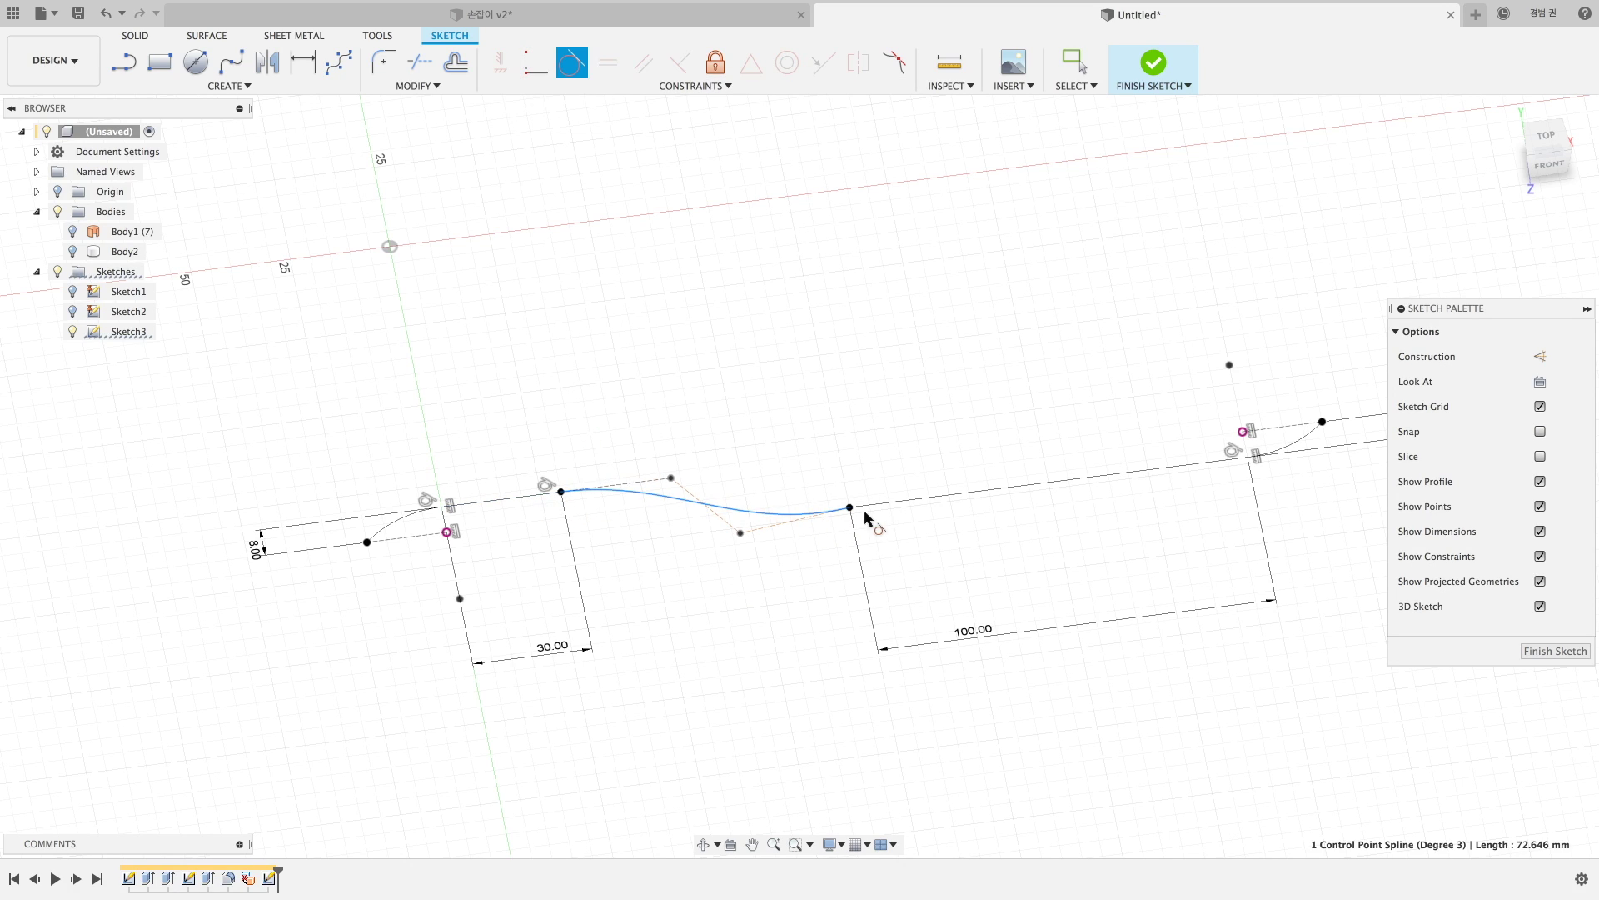
click(875, 507)
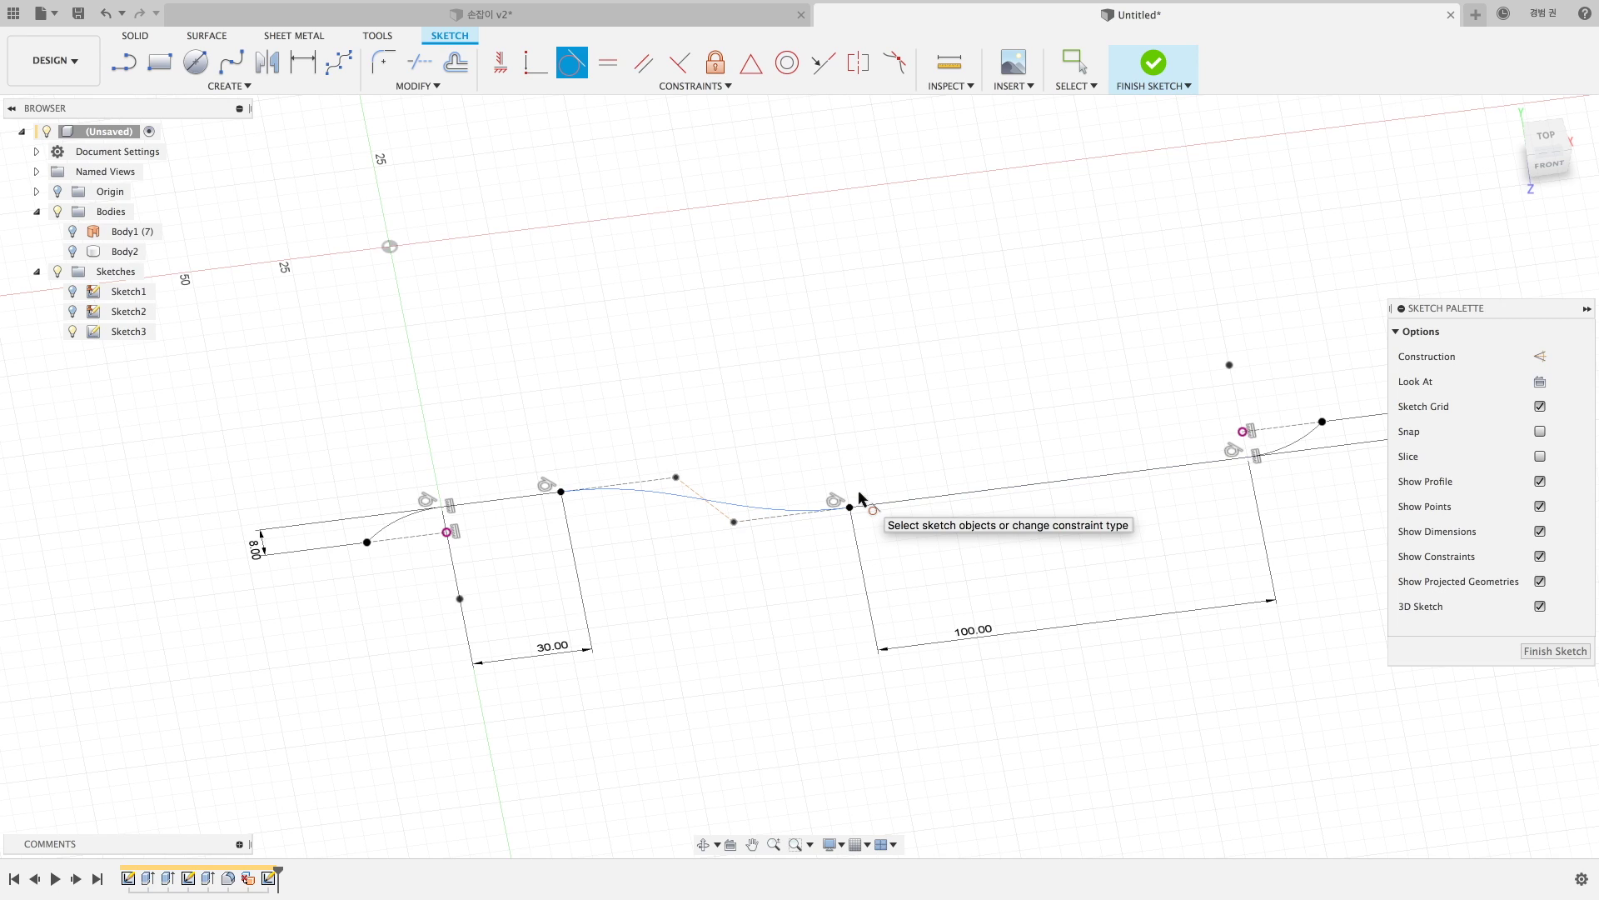
Constrain the spline's two handle lines to equal length.
click(613, 69)
click(661, 479)
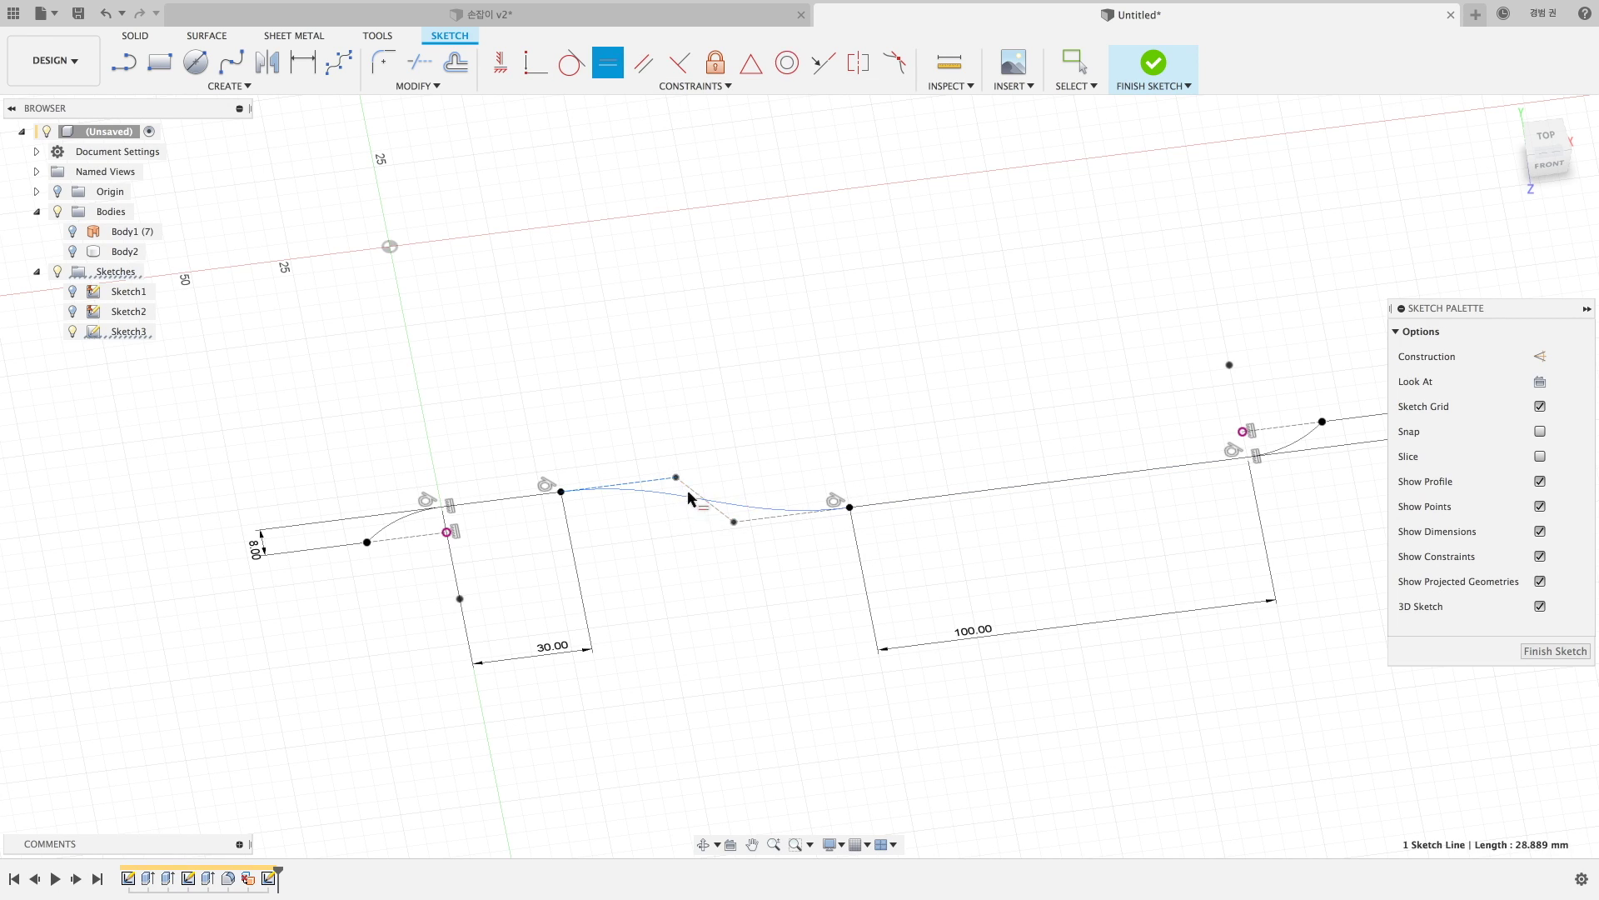
click(688, 495)
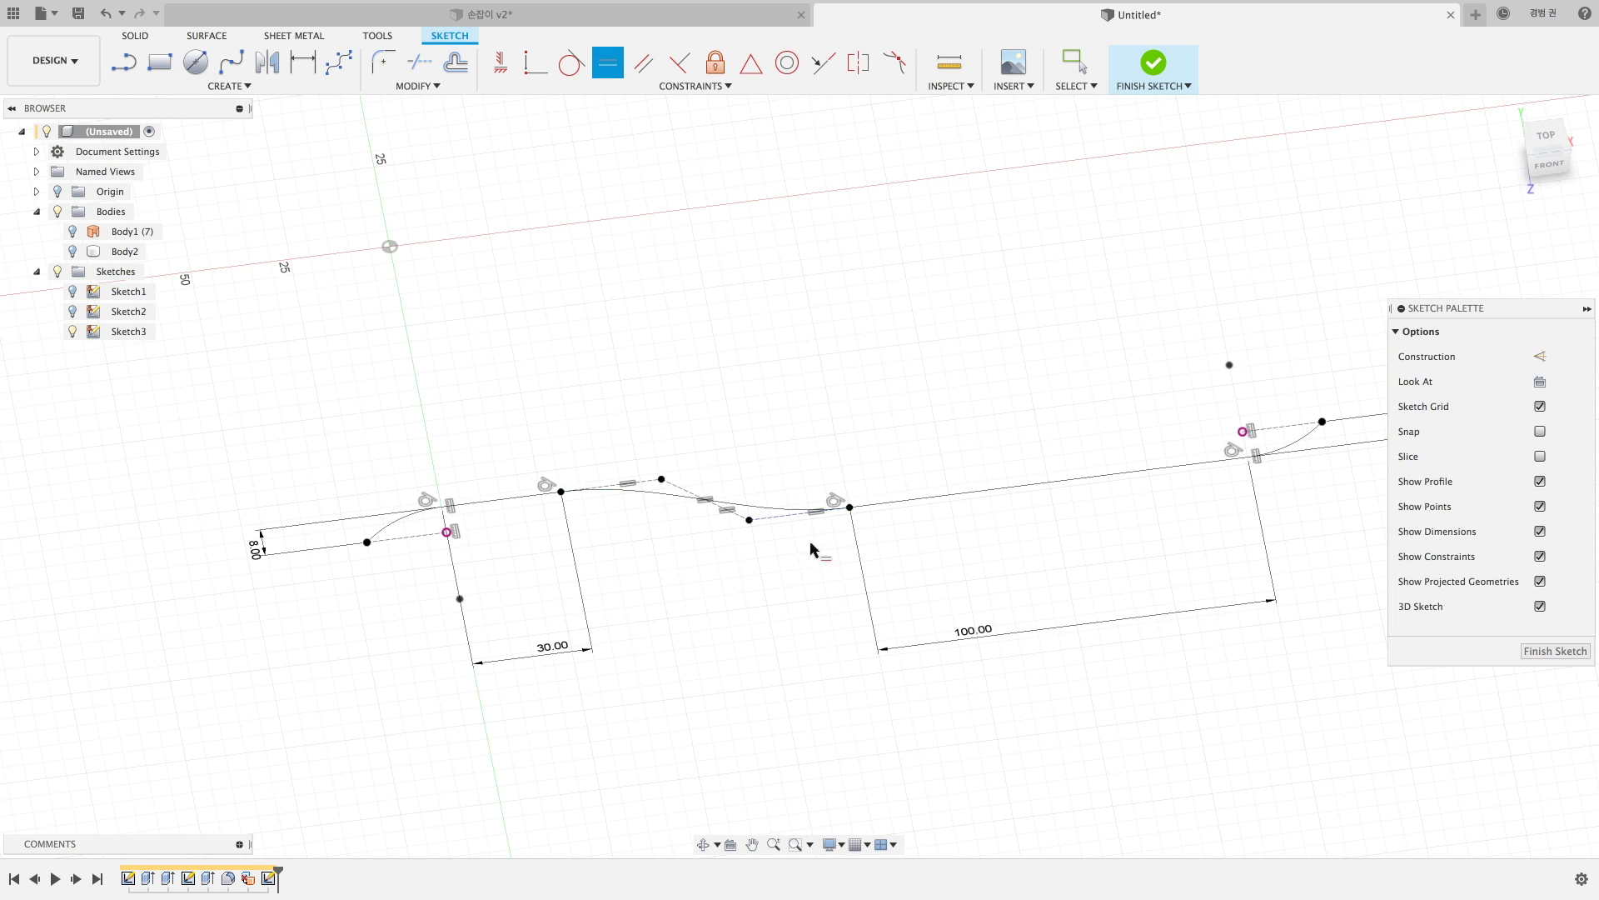
key(Escape)
mouse_move(781, 606)
shift+middle_down()
mouse_move(851, 563)
mouse_move(522, 665)
shift+middle_up()
shift+middle_drag(449, 709, 630, 549)
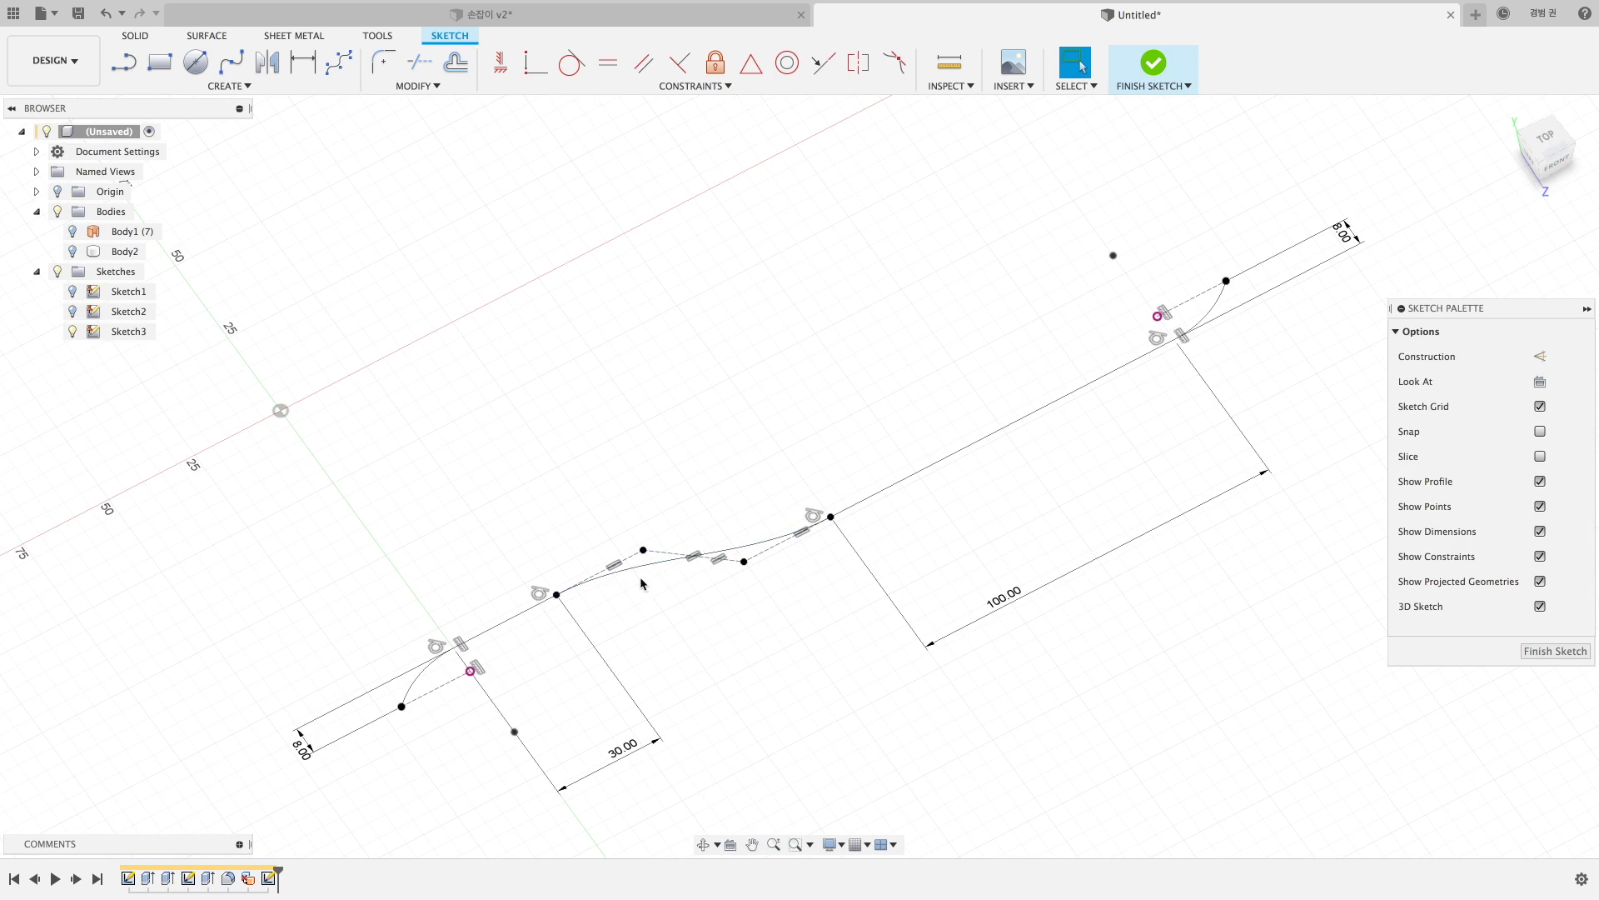
Delete the middle spline and draw two 3-point arcs between the 30 mm and 100 mm lines.
click(627, 569)
key(Delete)
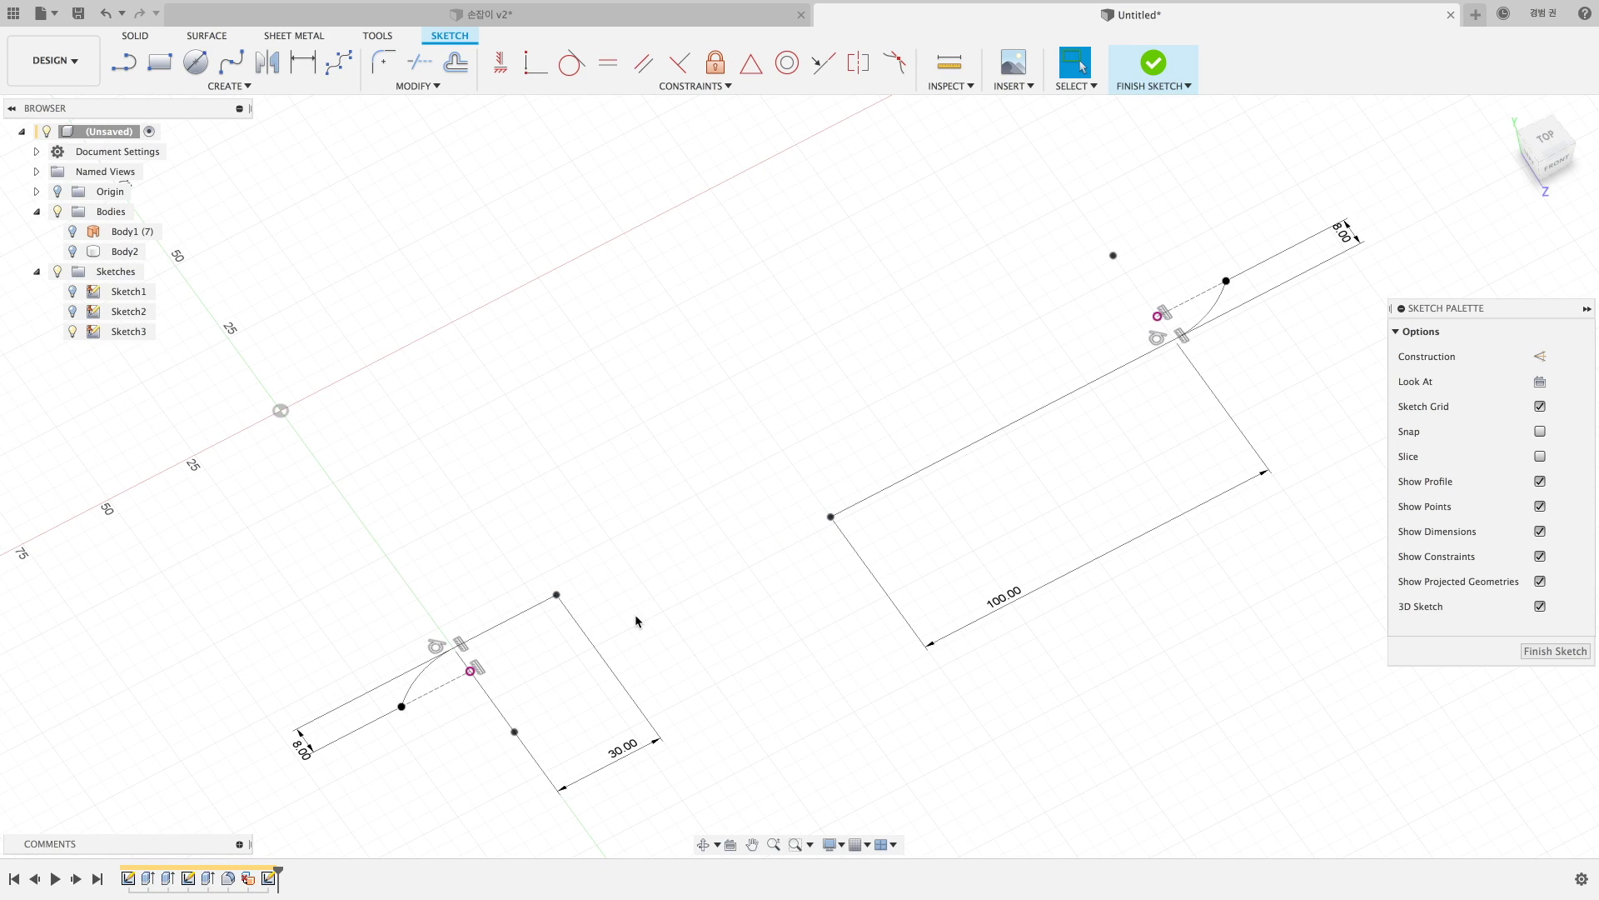
click(229, 86)
mouse_move(188, 156)
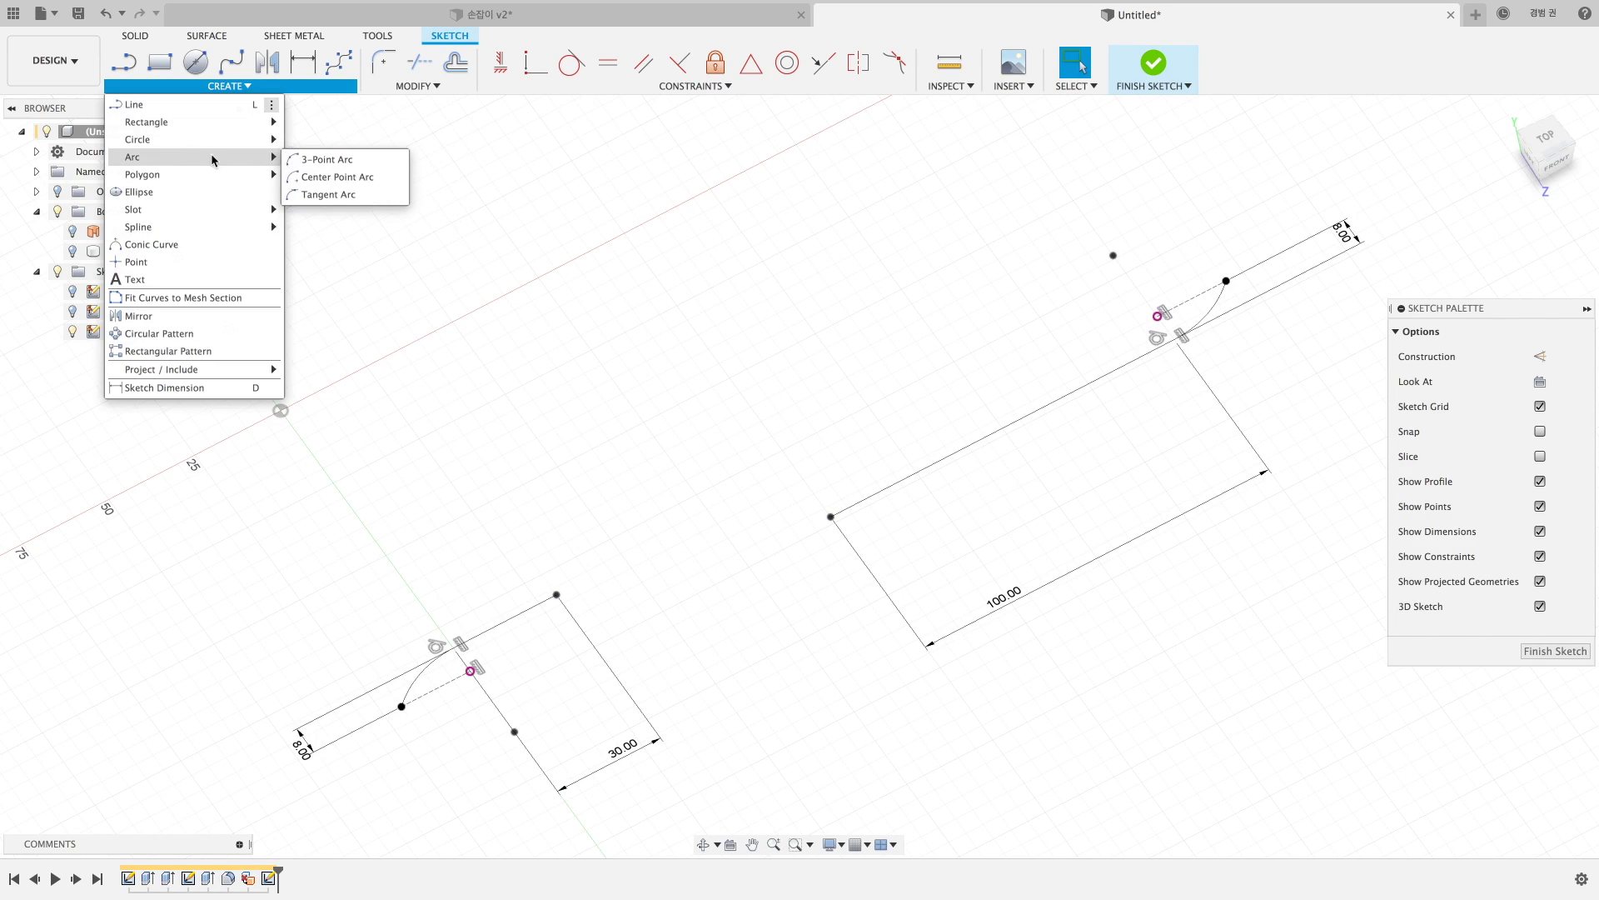
click(321, 159)
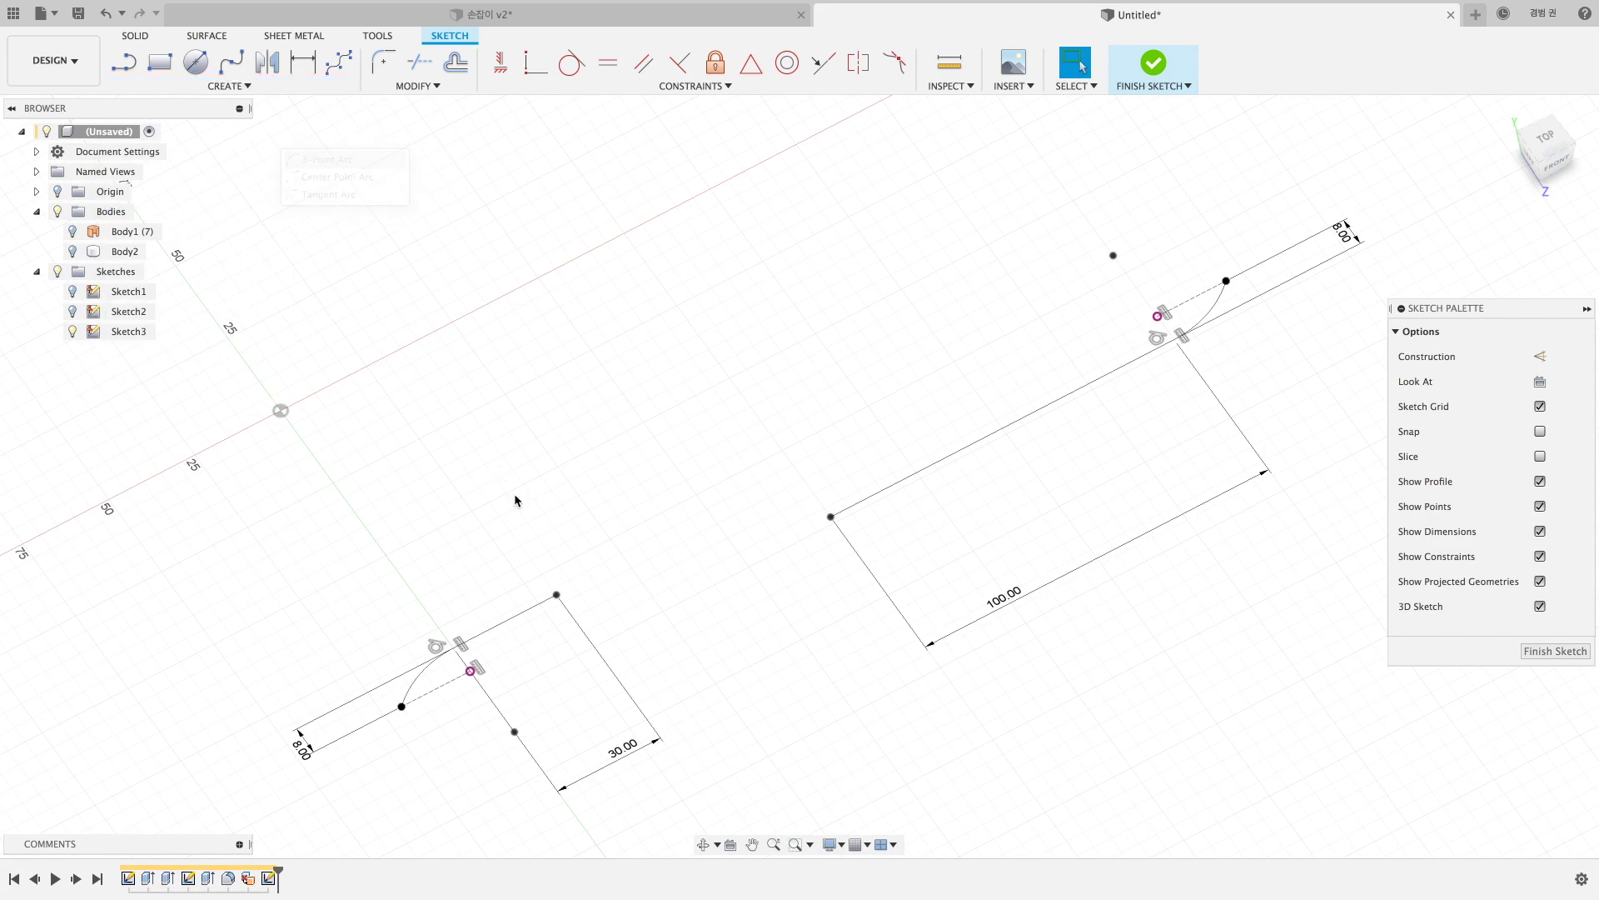
click(557, 595)
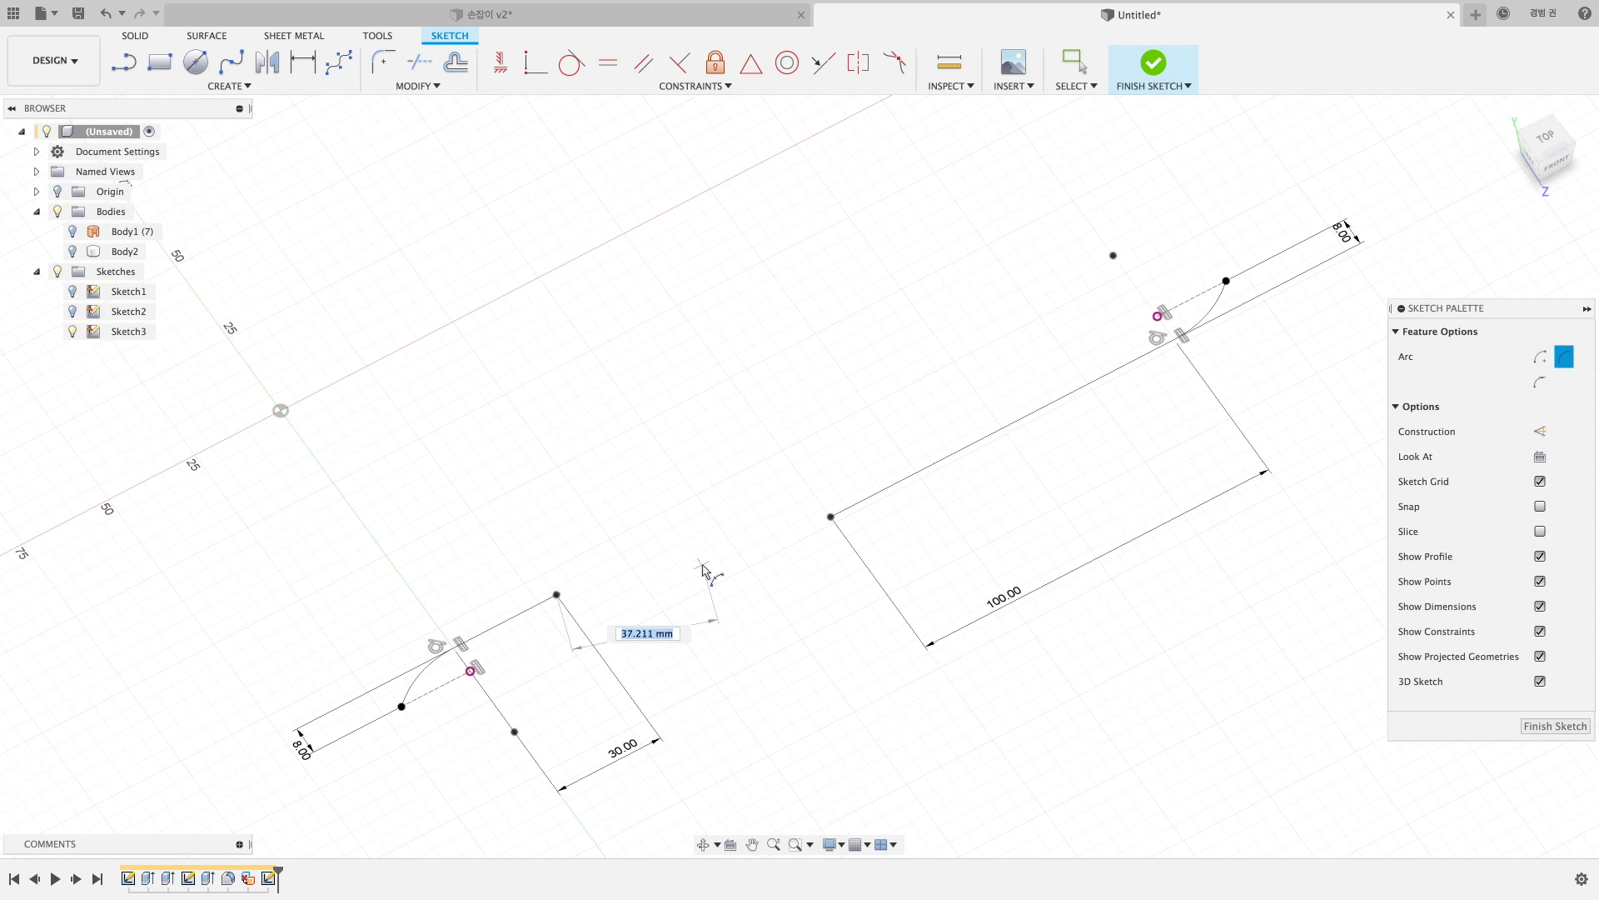
click(679, 554)
click(703, 566)
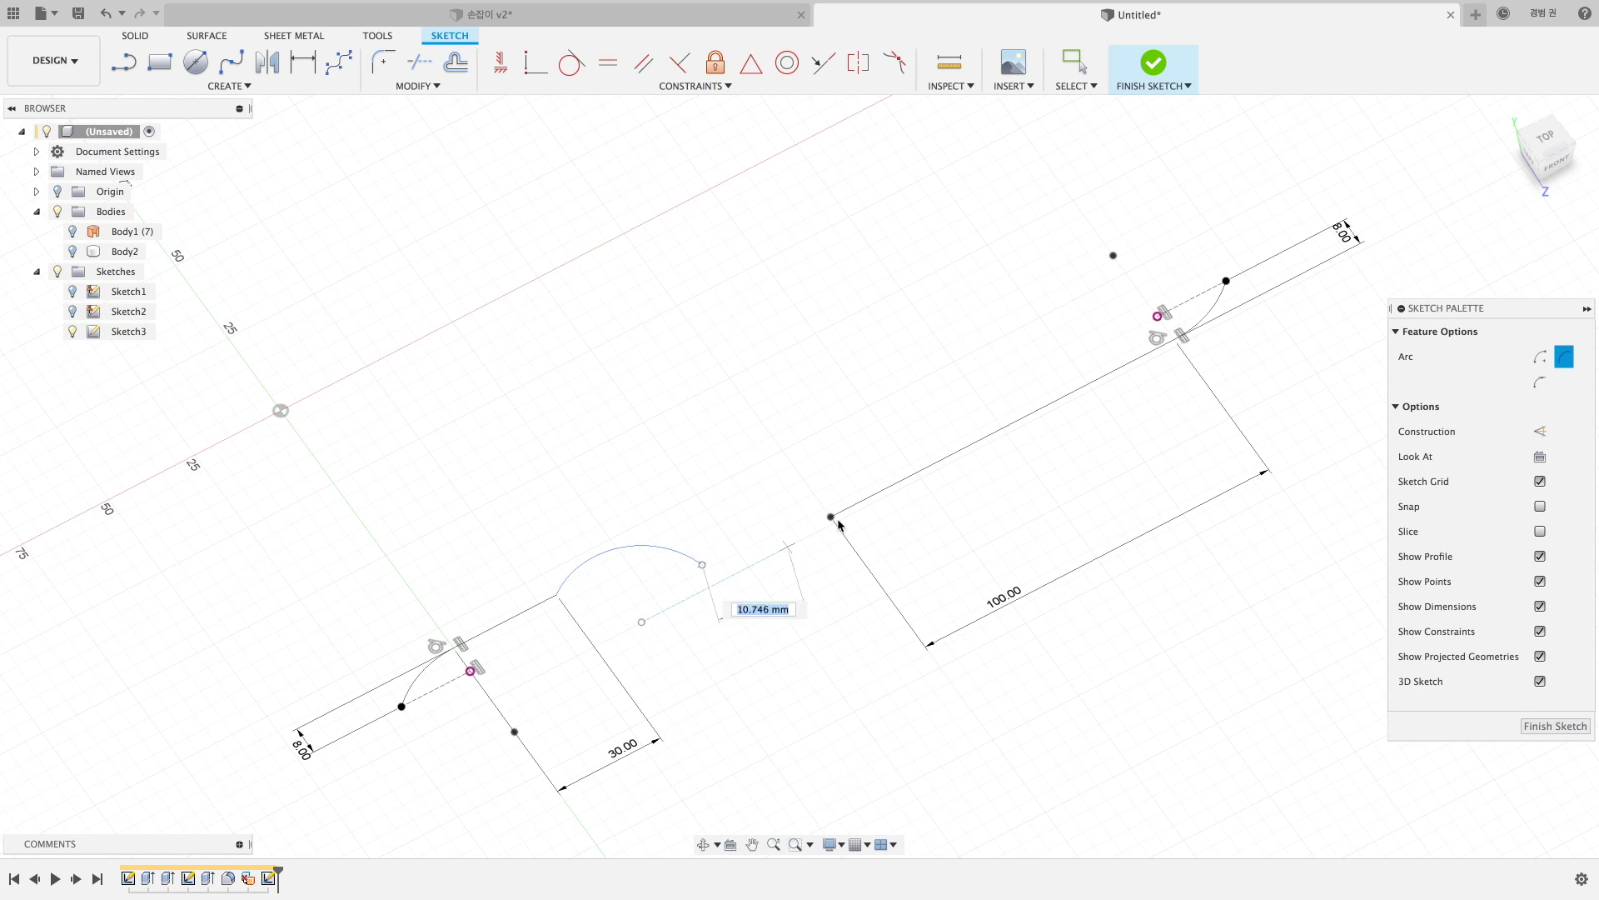
click(796, 568)
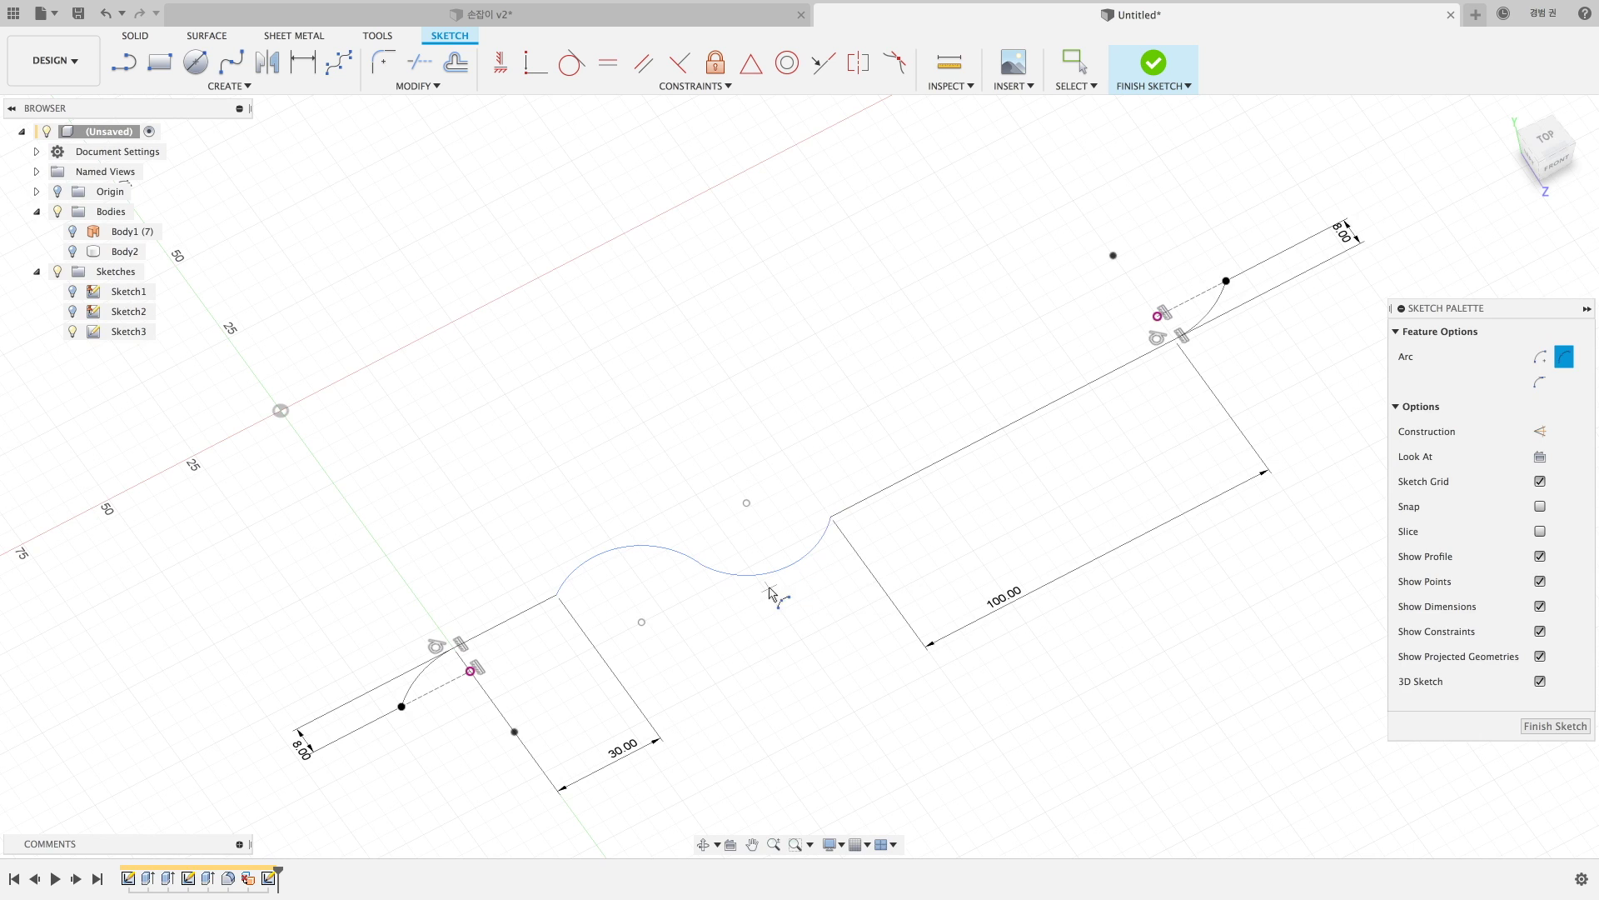
key(Escape)
shift+middle_drag(775, 609, 764, 630)
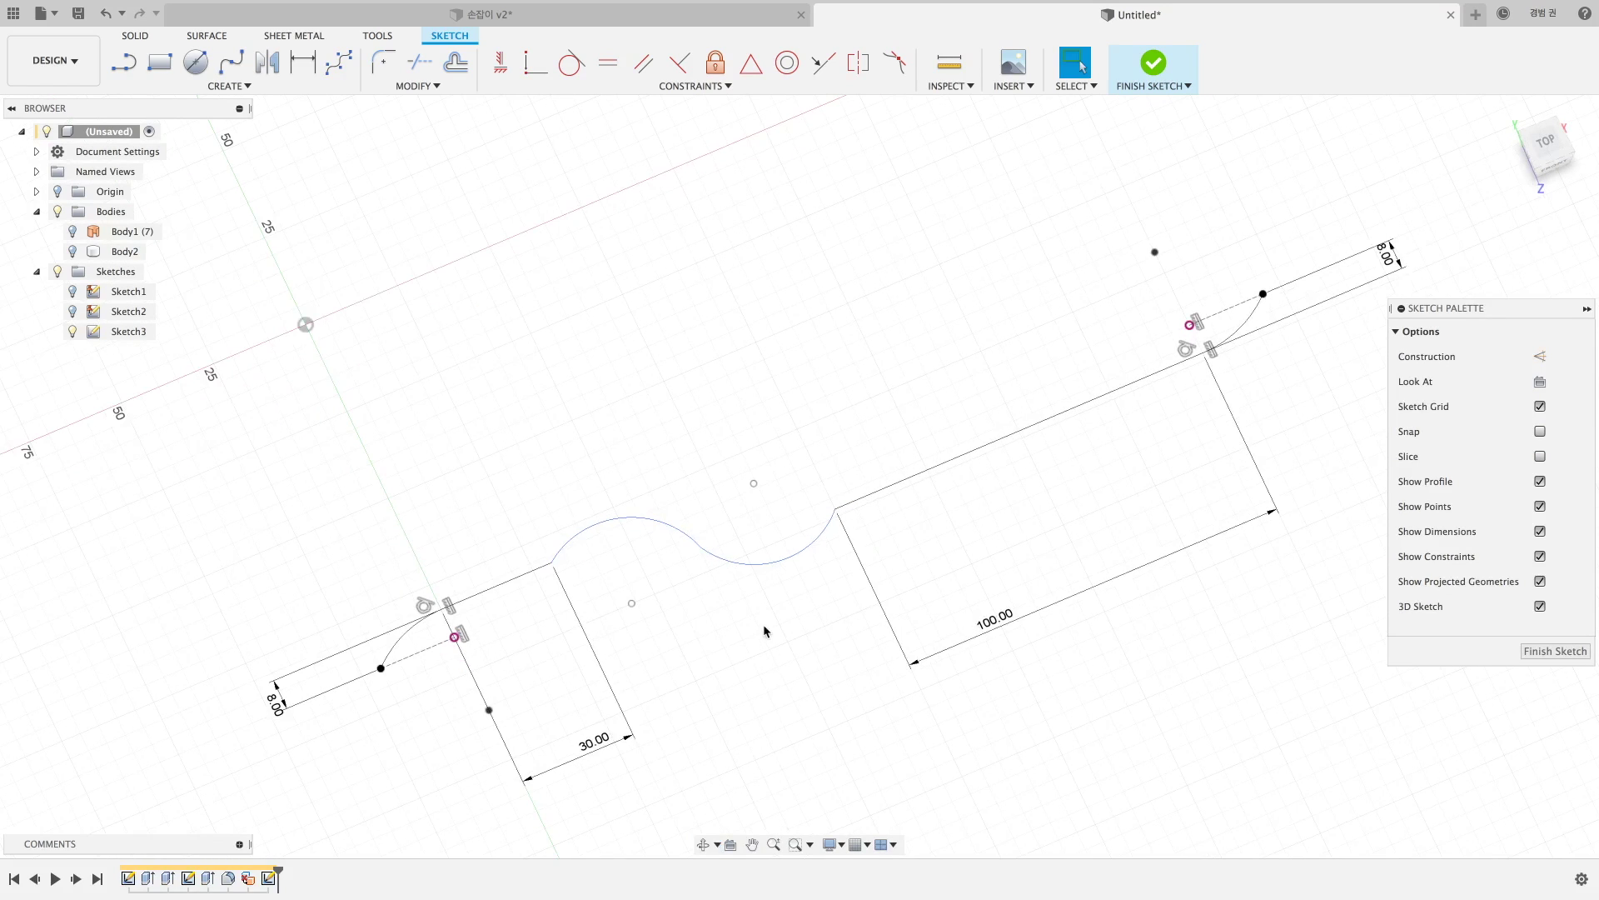
Draw a construction line across the S-curve between its two ends.
click(124, 62)
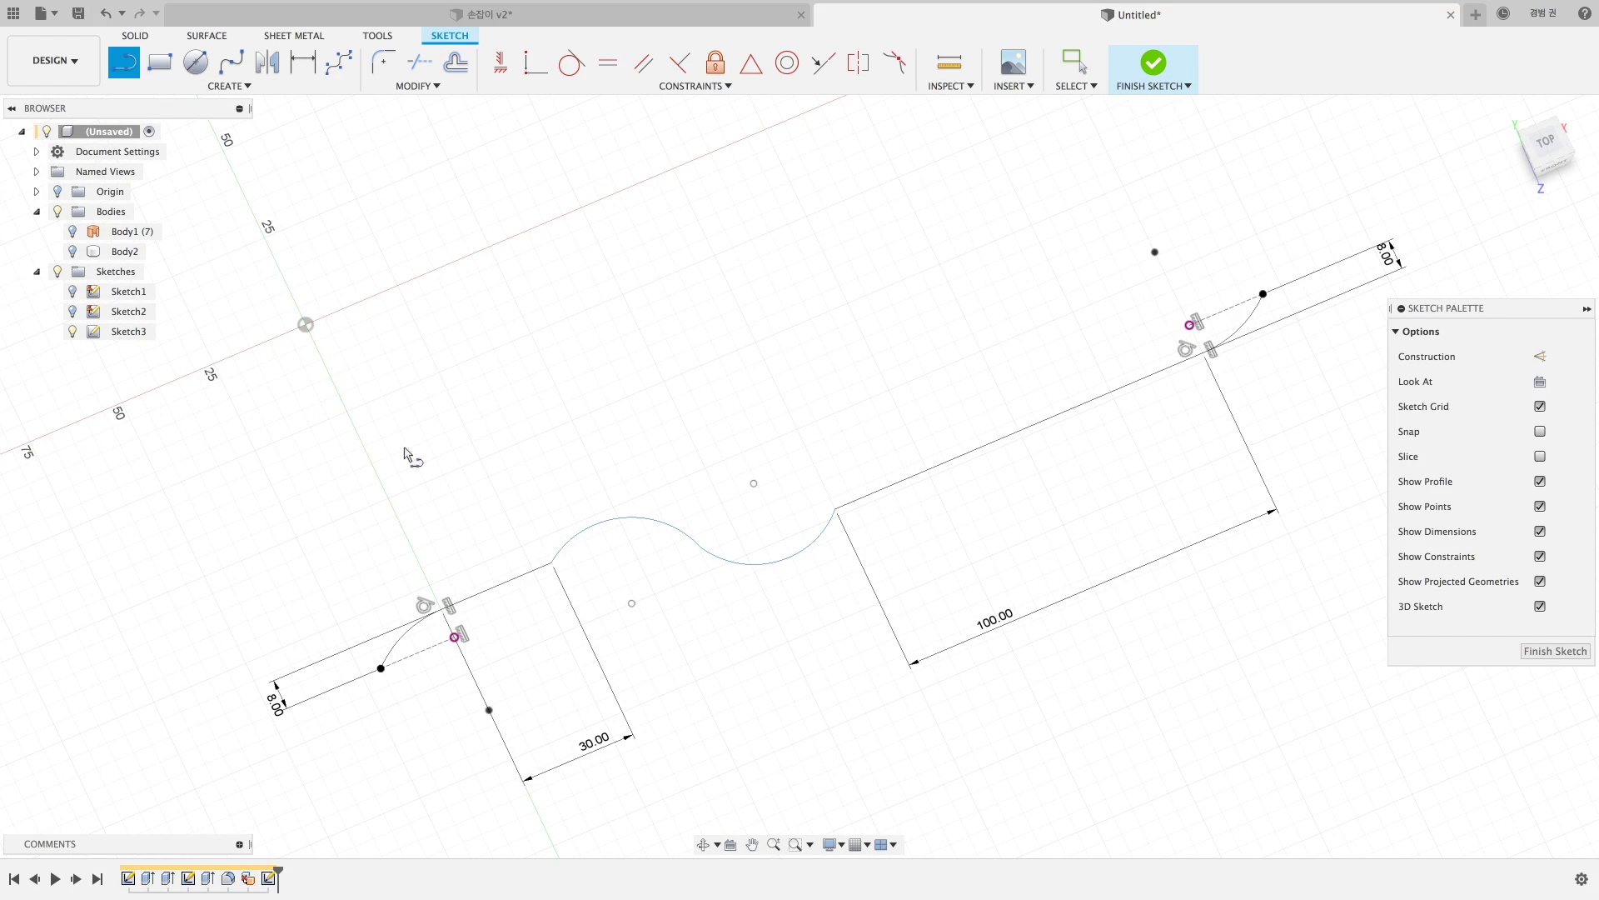
click(551, 564)
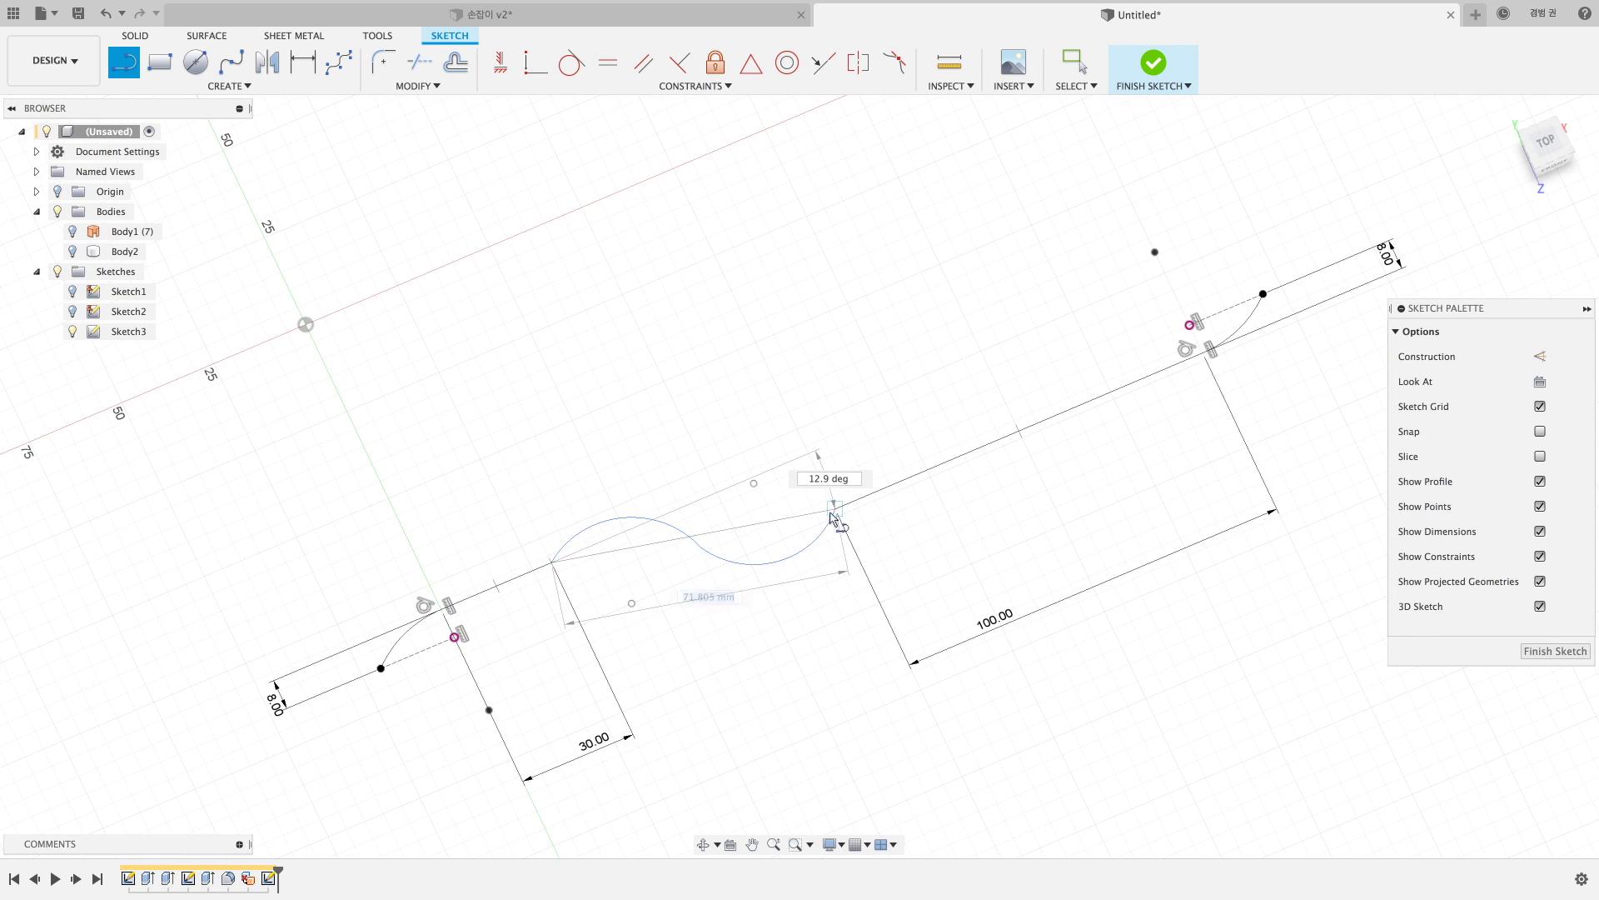
click(835, 509)
key(Escape)
click(744, 530)
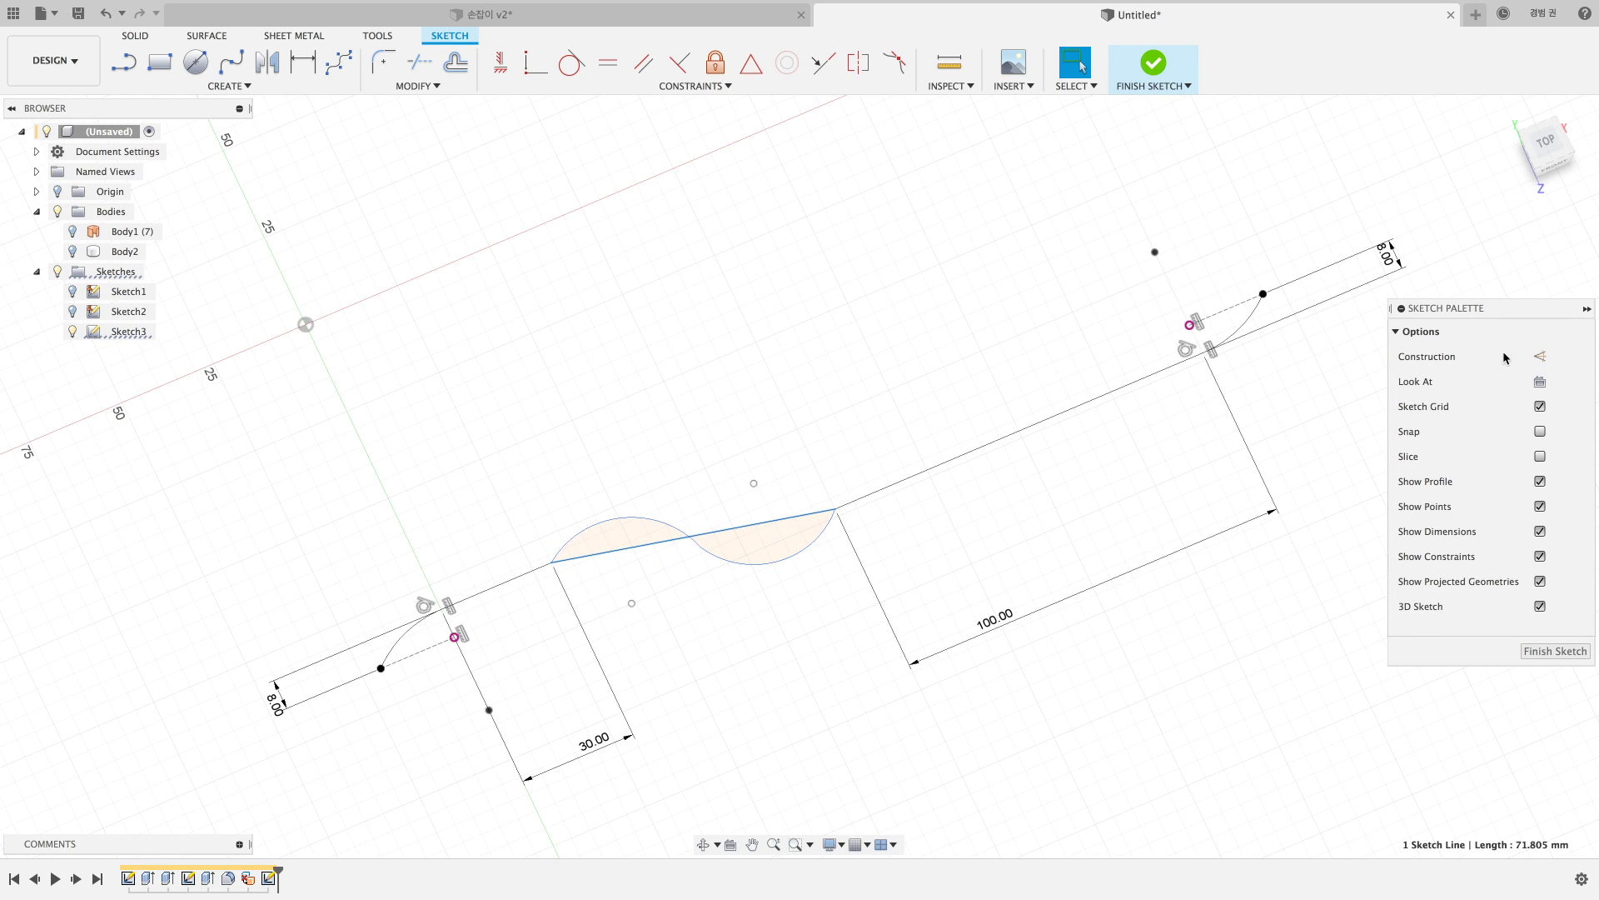
click(1540, 357)
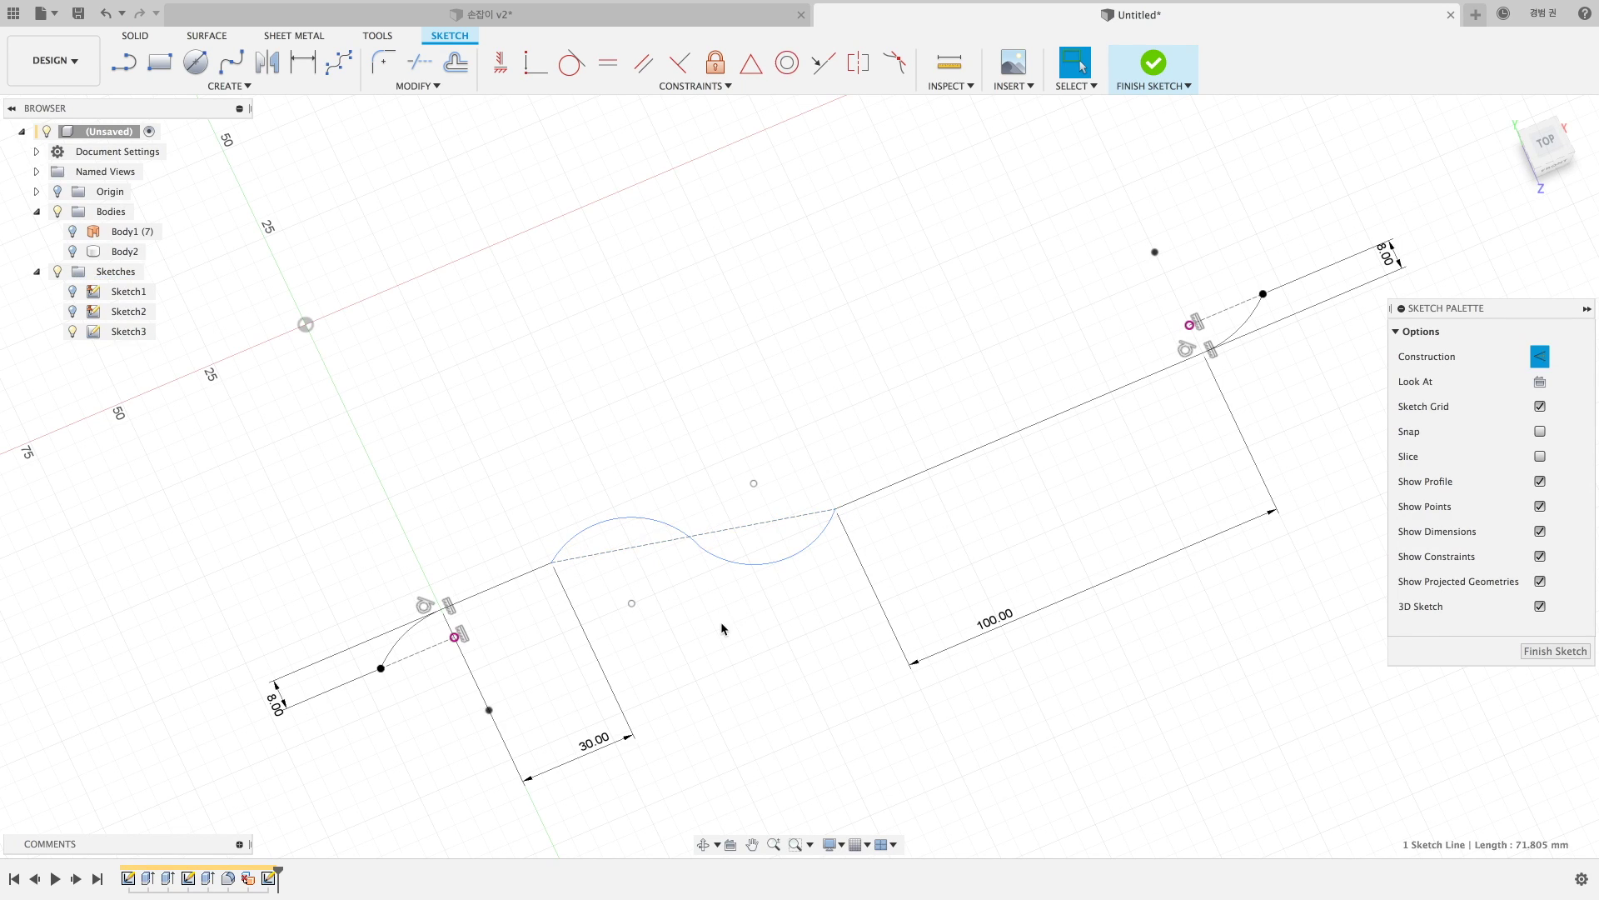
Apply a Symmetry constraint to the two arcs at their junction.
click(750, 62)
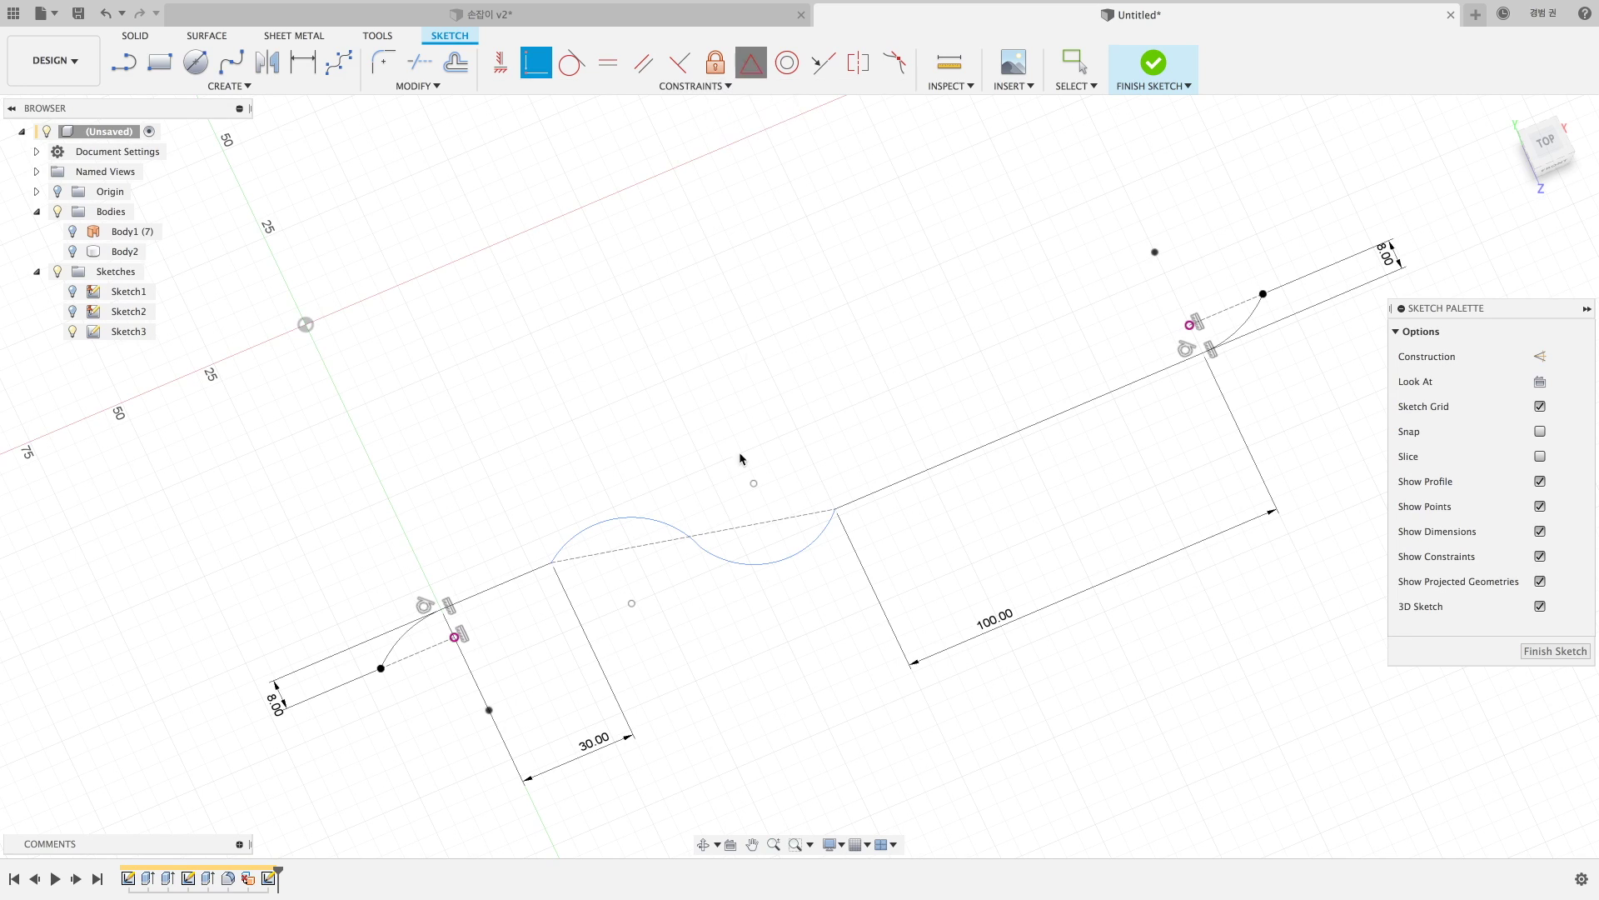
click(701, 548)
click(705, 537)
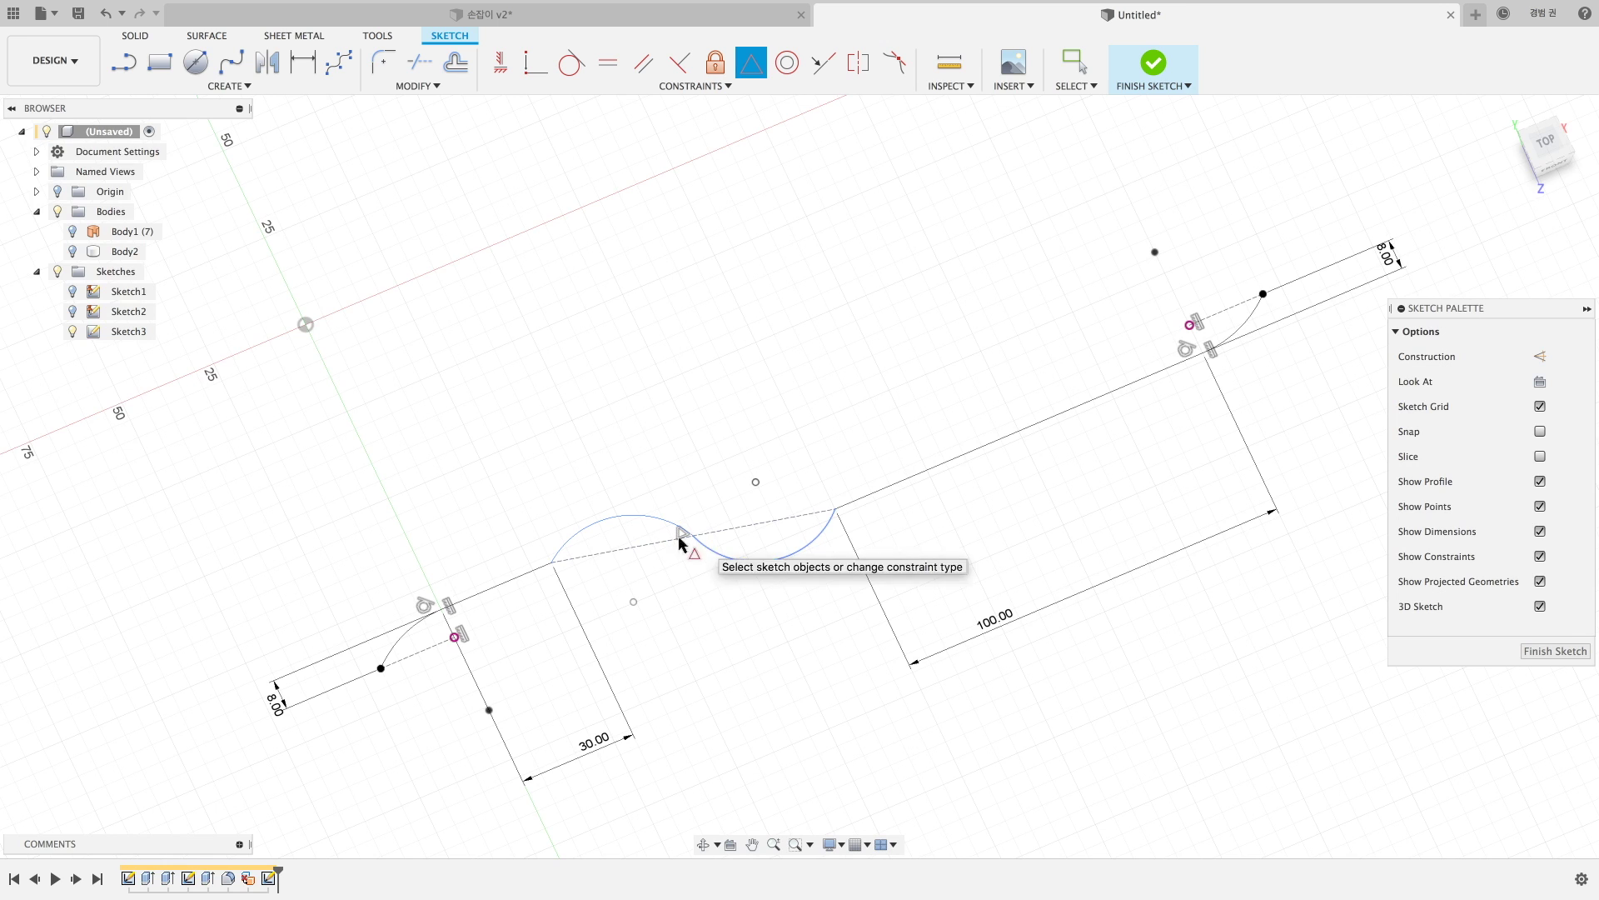
key(Escape)
shift+middle_drag(637, 583, 621, 589)
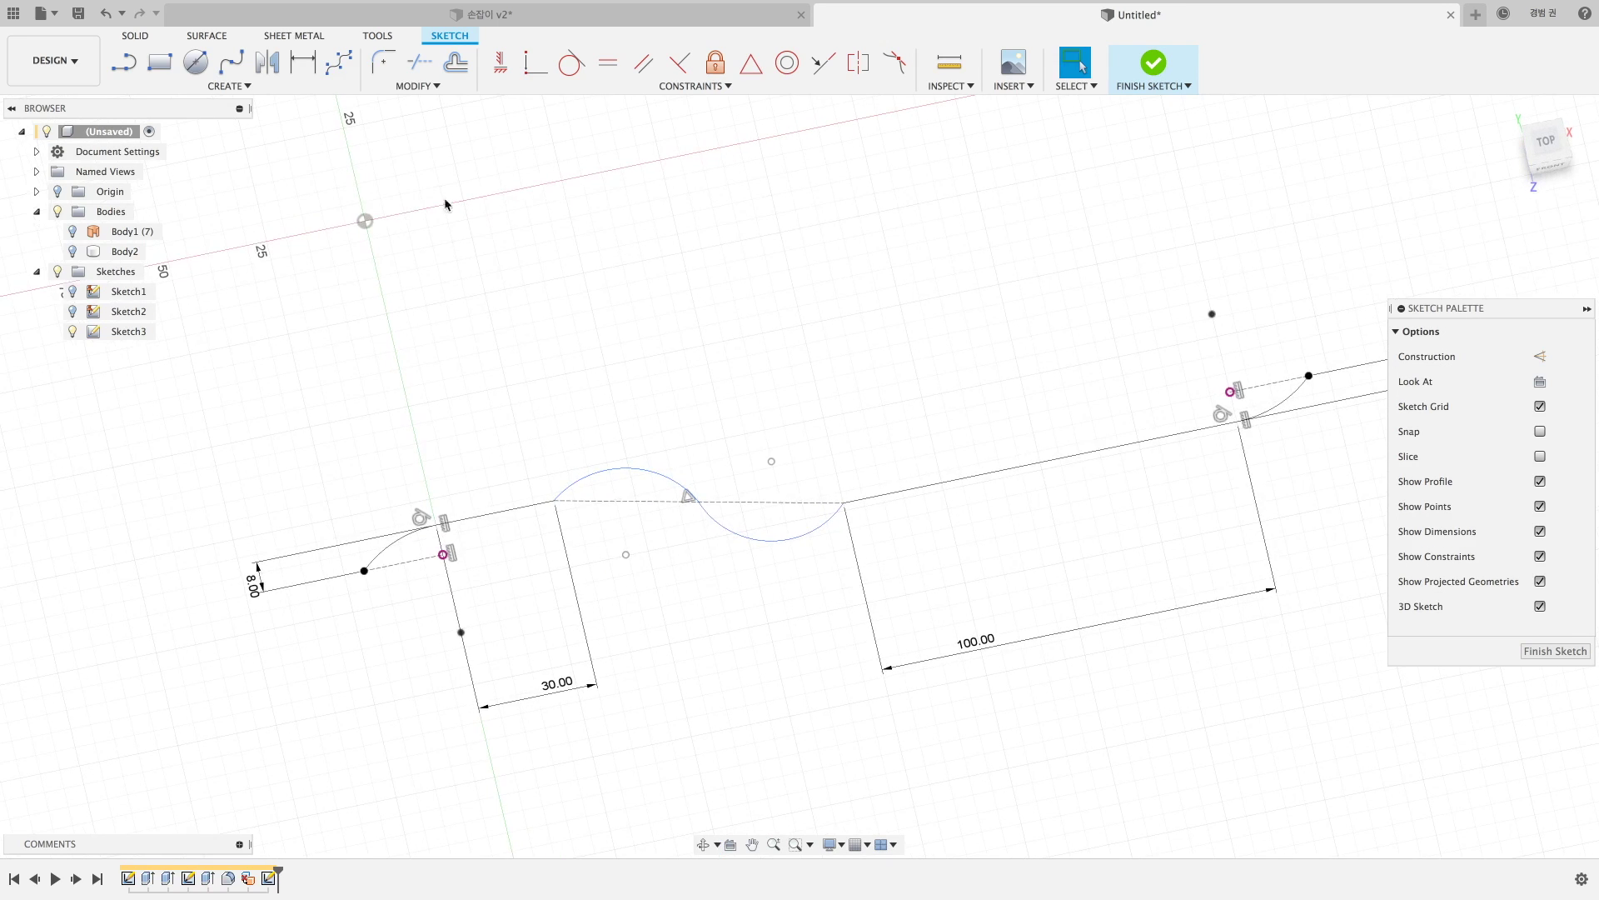
Make the upper arc tangent to the left line and the lower arc to the right line.
click(571, 63)
click(573, 481)
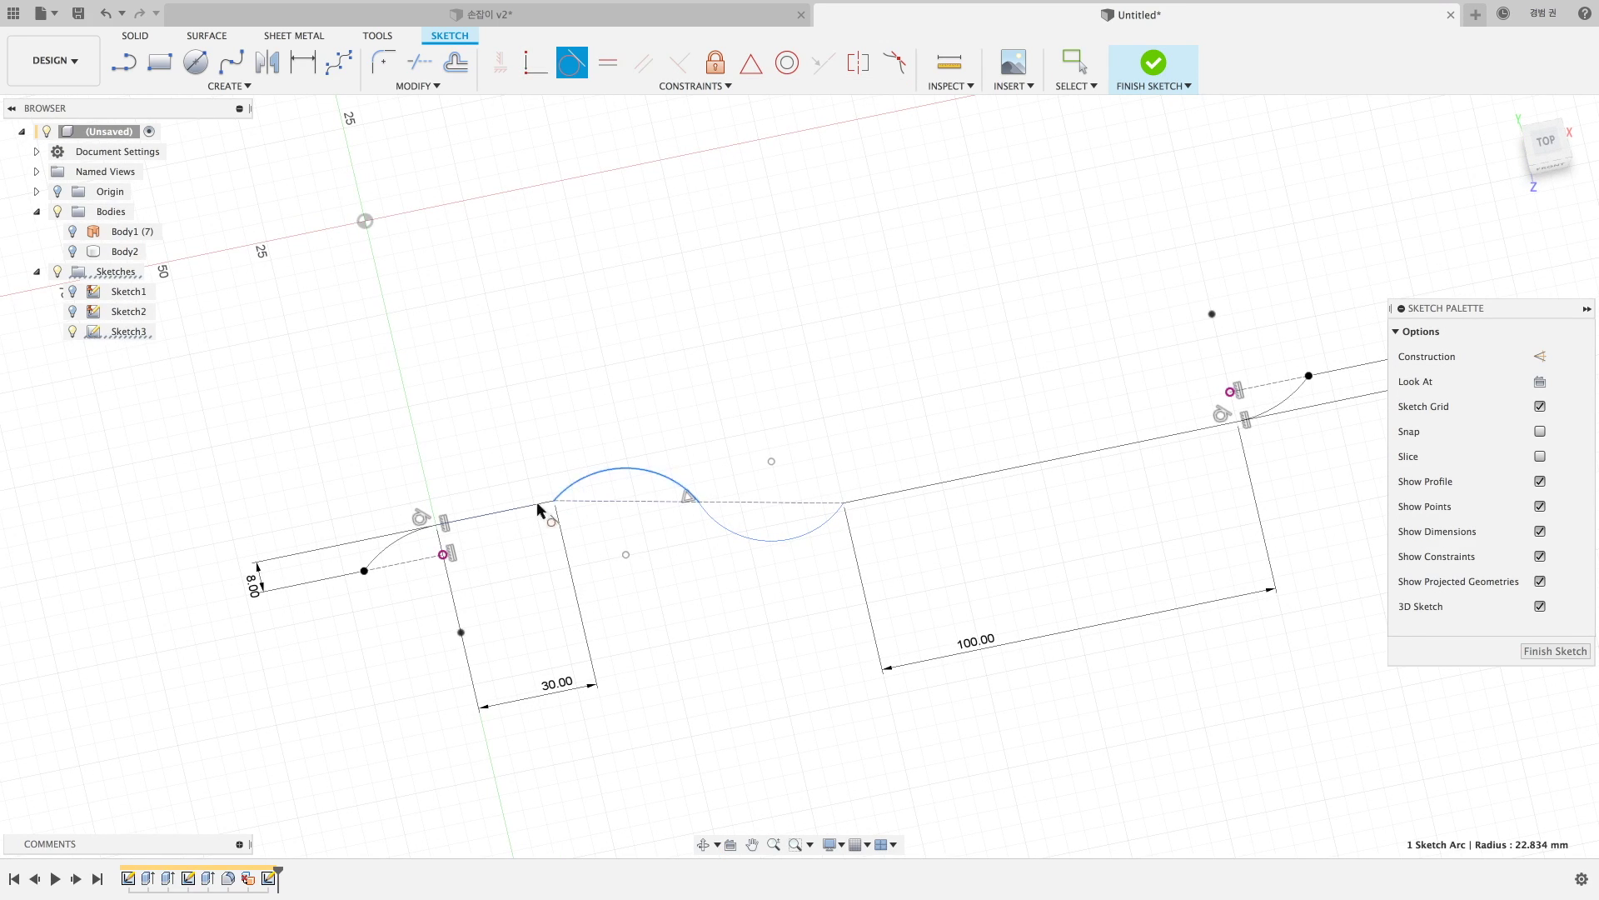
click(527, 506)
click(842, 525)
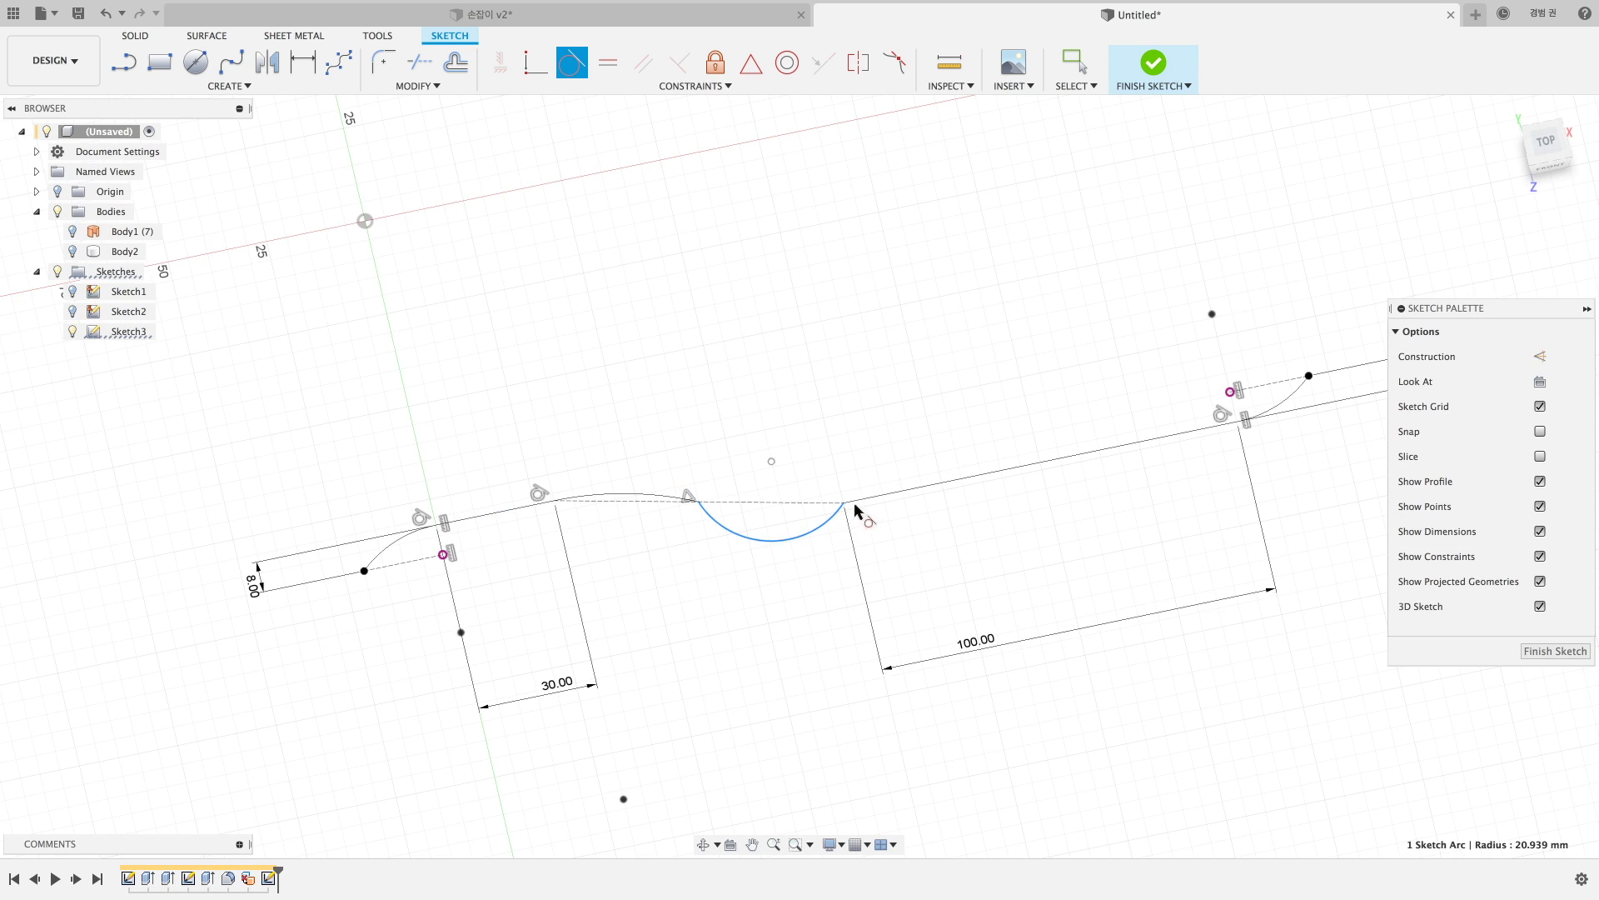
click(861, 498)
click(718, 503)
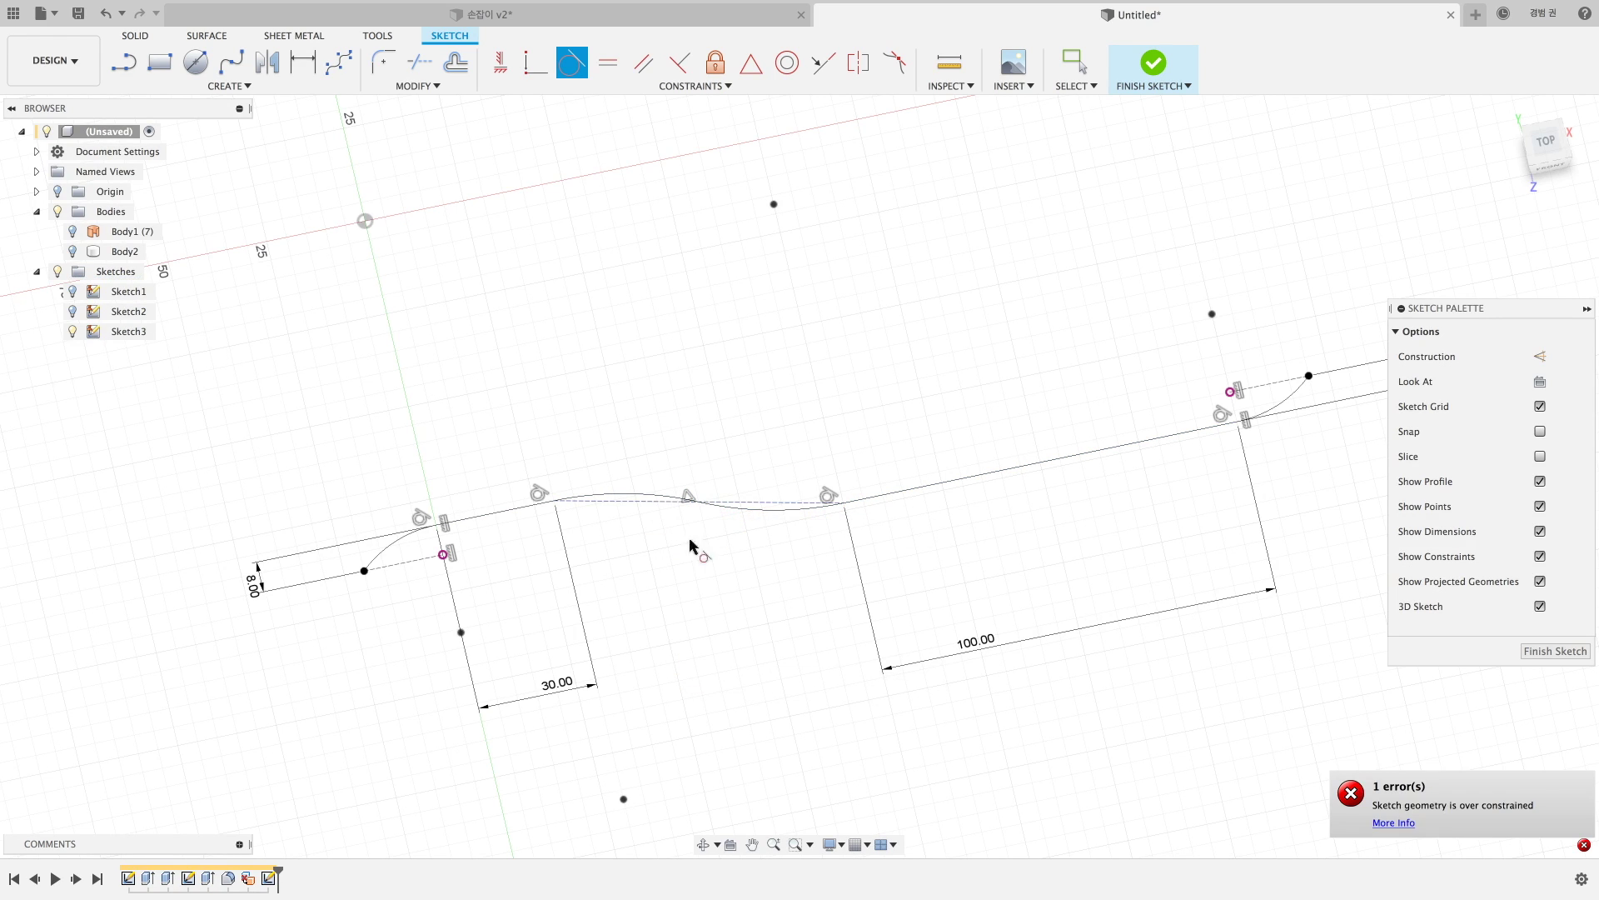
Stop constraining and orbit to inspect the S-curve at an angle.
key(Escape)
mouse_move(686, 588)
shift+middle_down()
mouse_move(538, 513)
mouse_move(949, 581)
shift+middle_up()
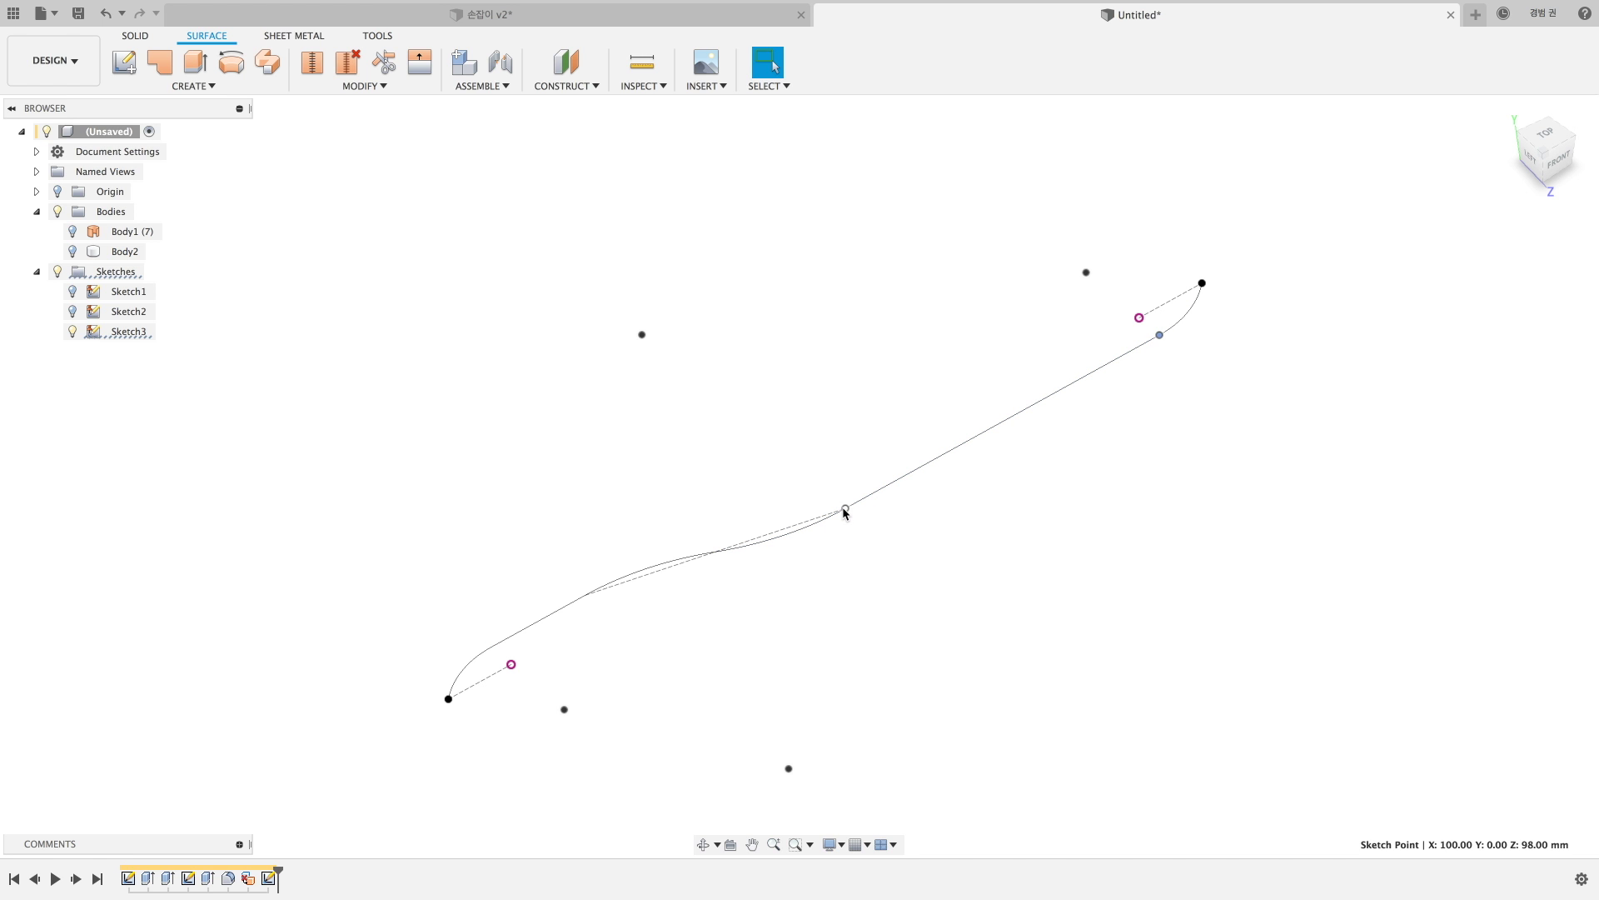
Reopen Sketch3 and draw two short cross lines at the S-curve's left and right junctions.
right_click(100, 331)
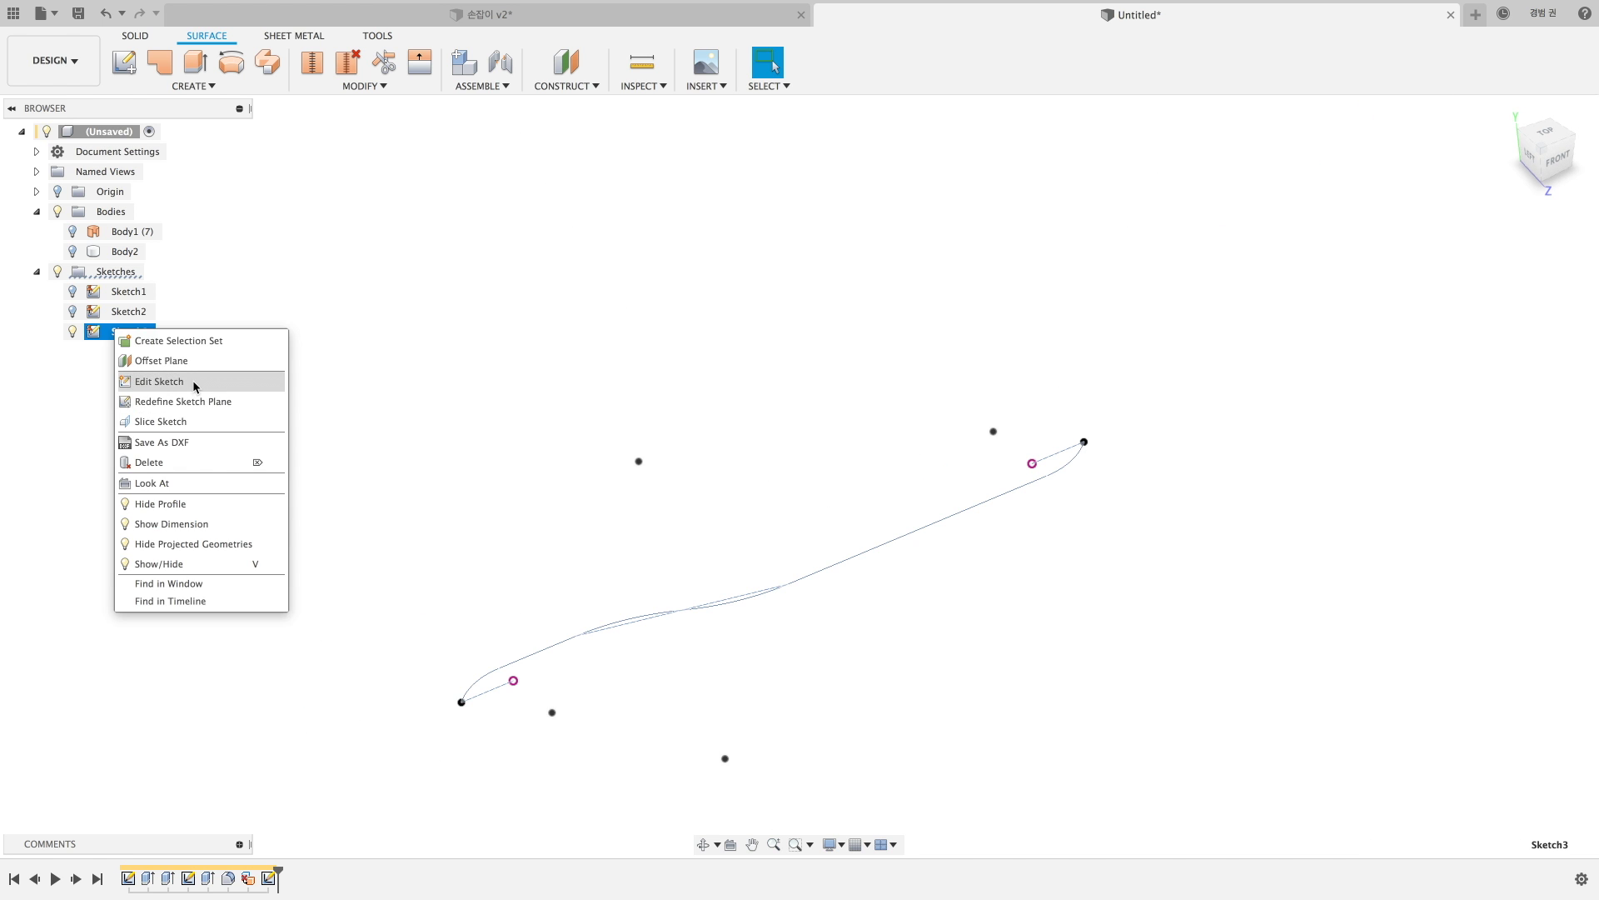
click(193, 380)
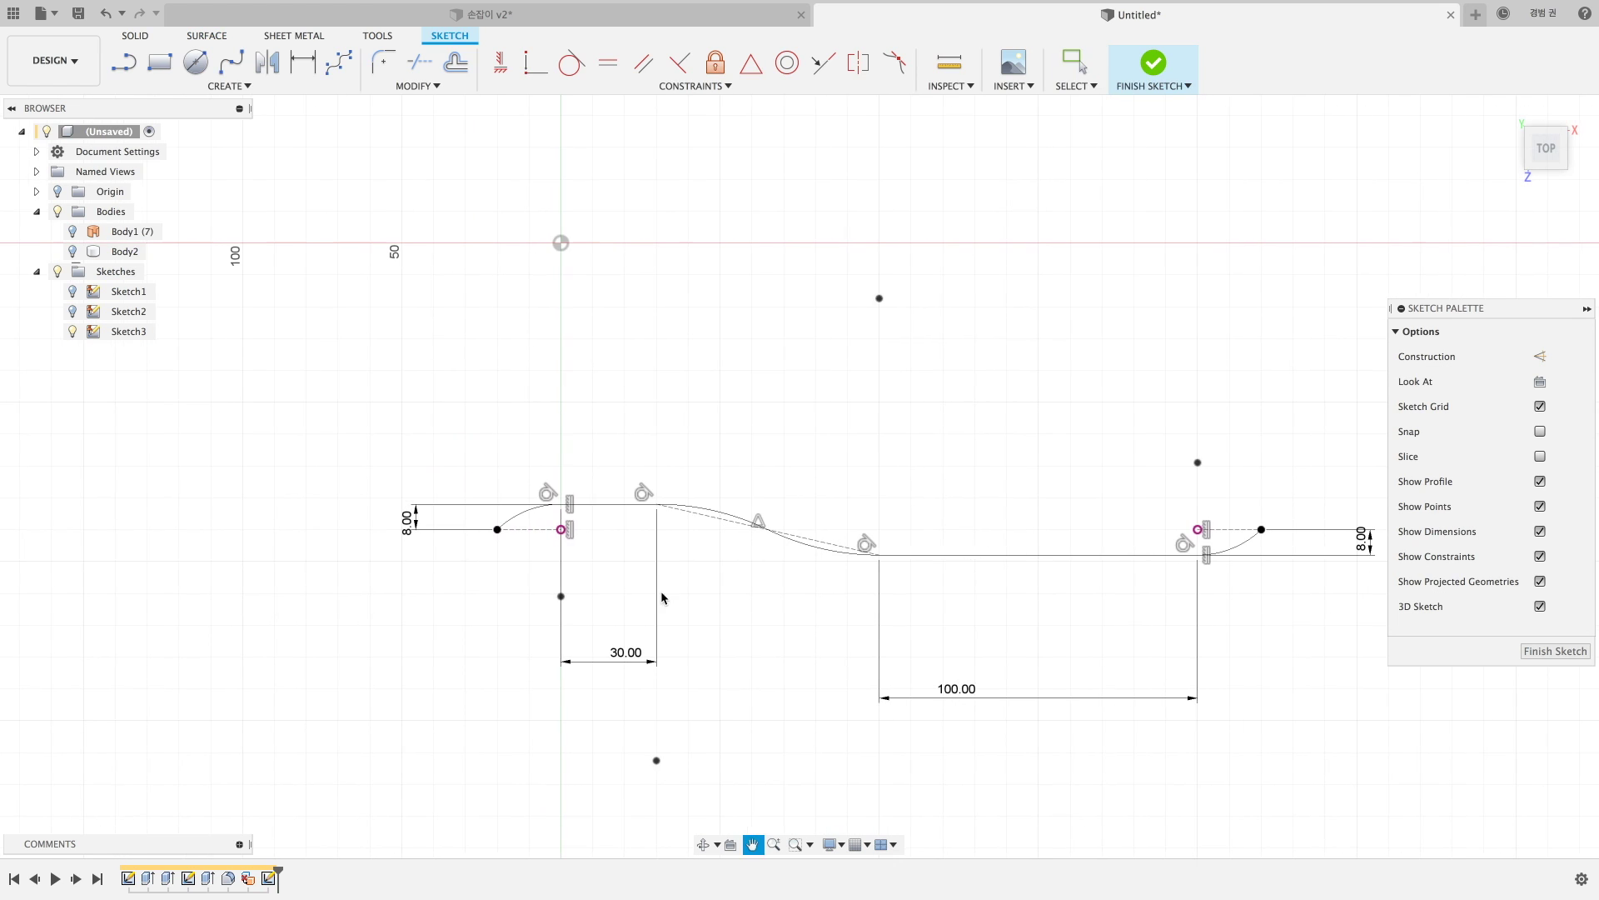
click(123, 63)
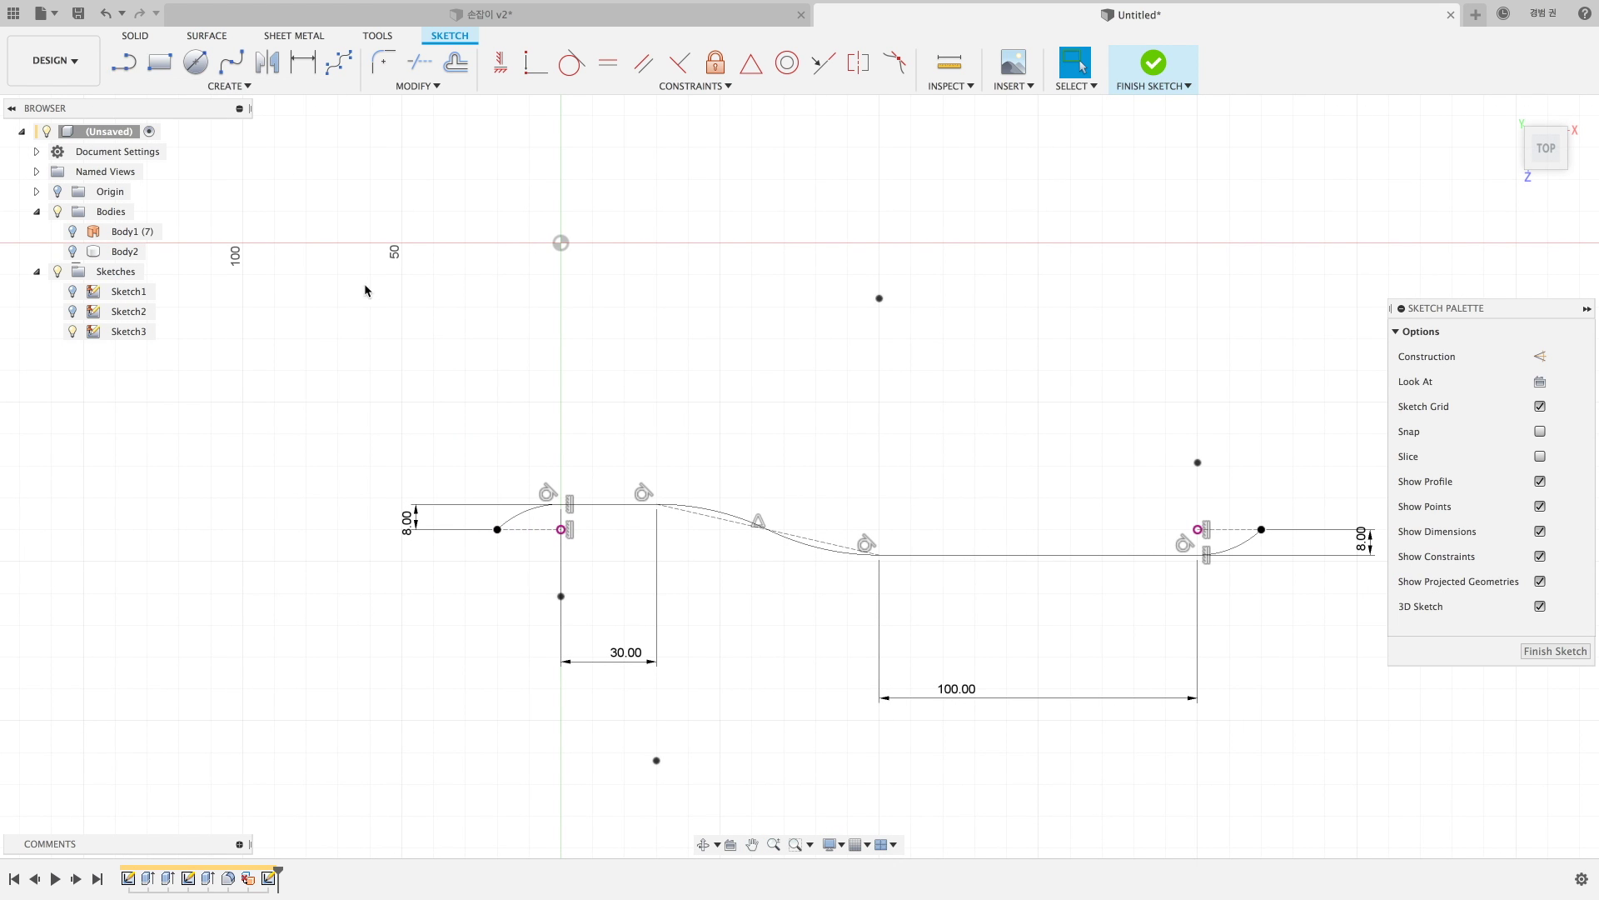
click(596, 448)
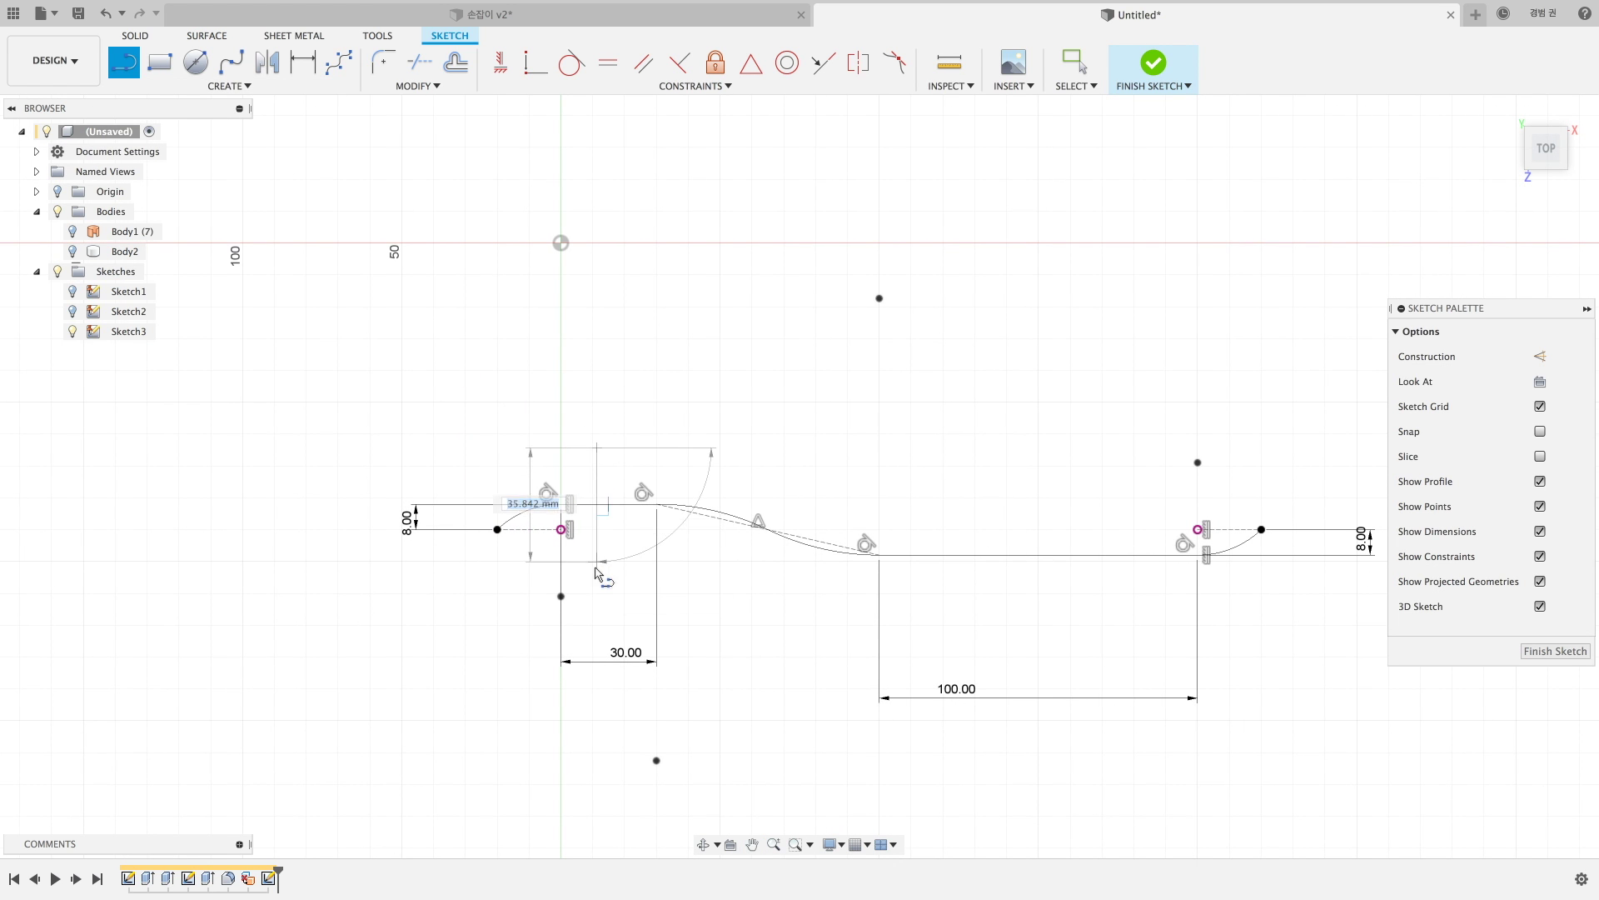
click(597, 561)
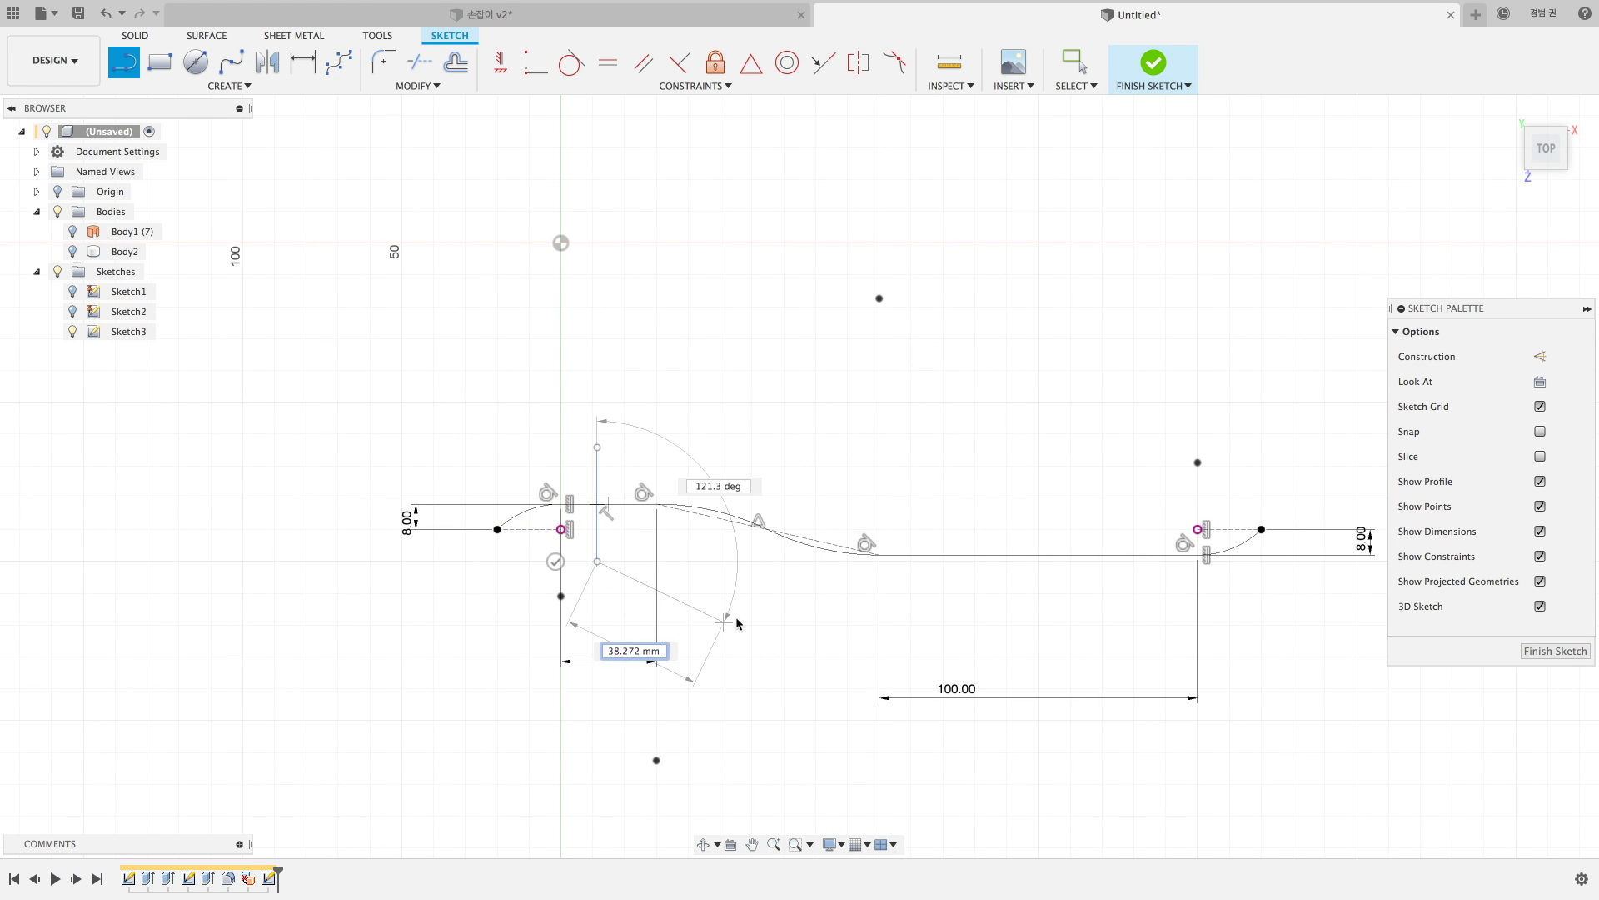
click(556, 561)
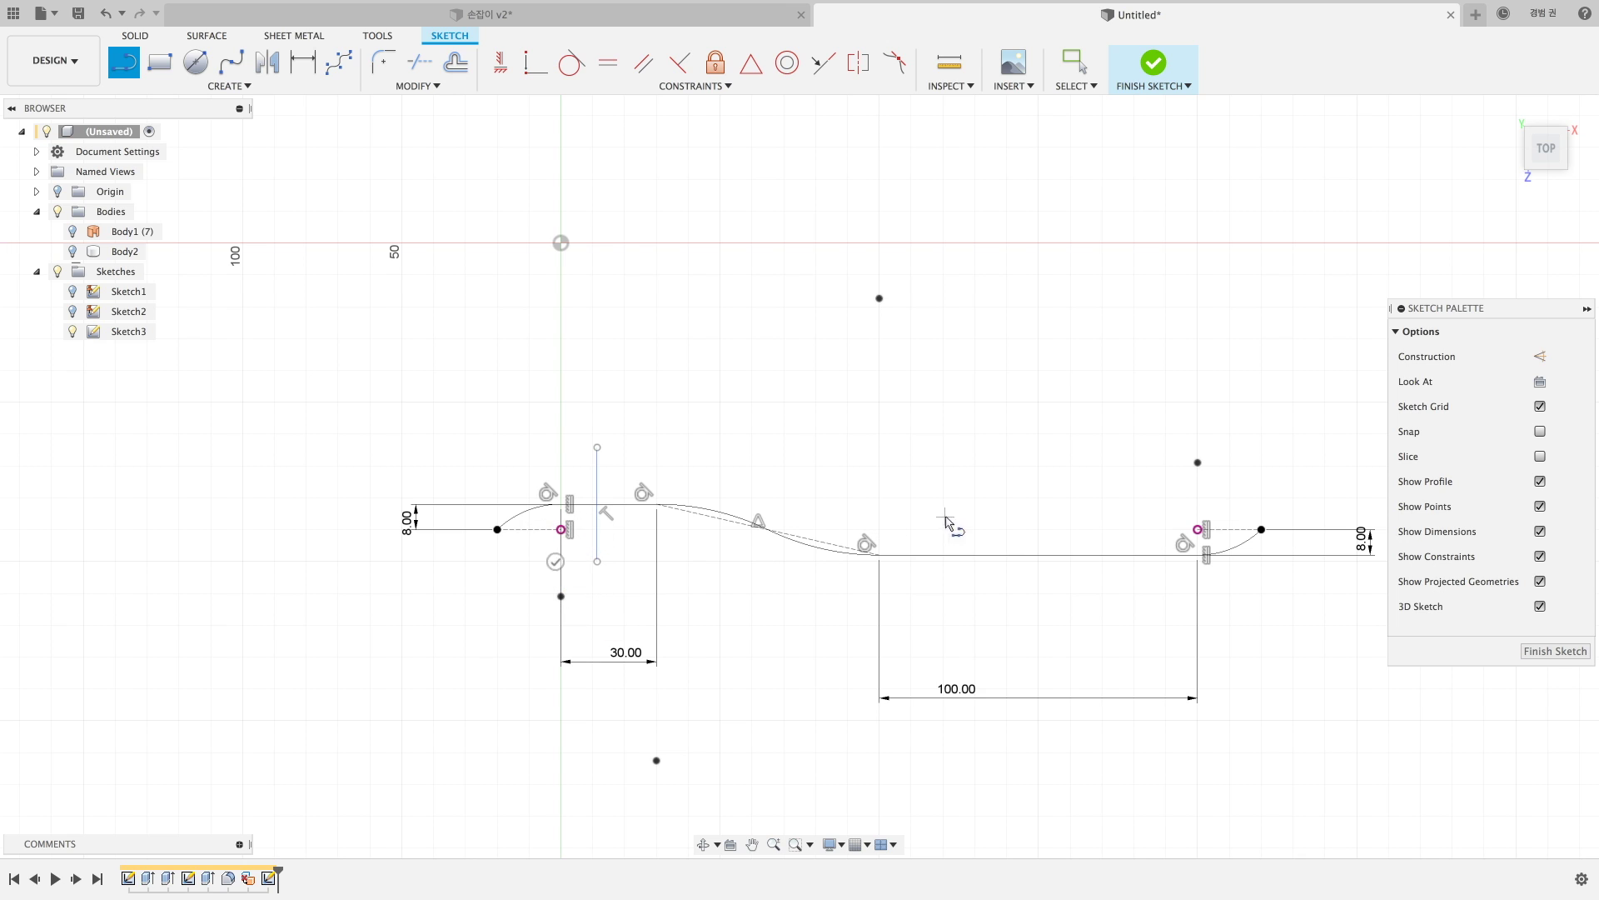
click(908, 498)
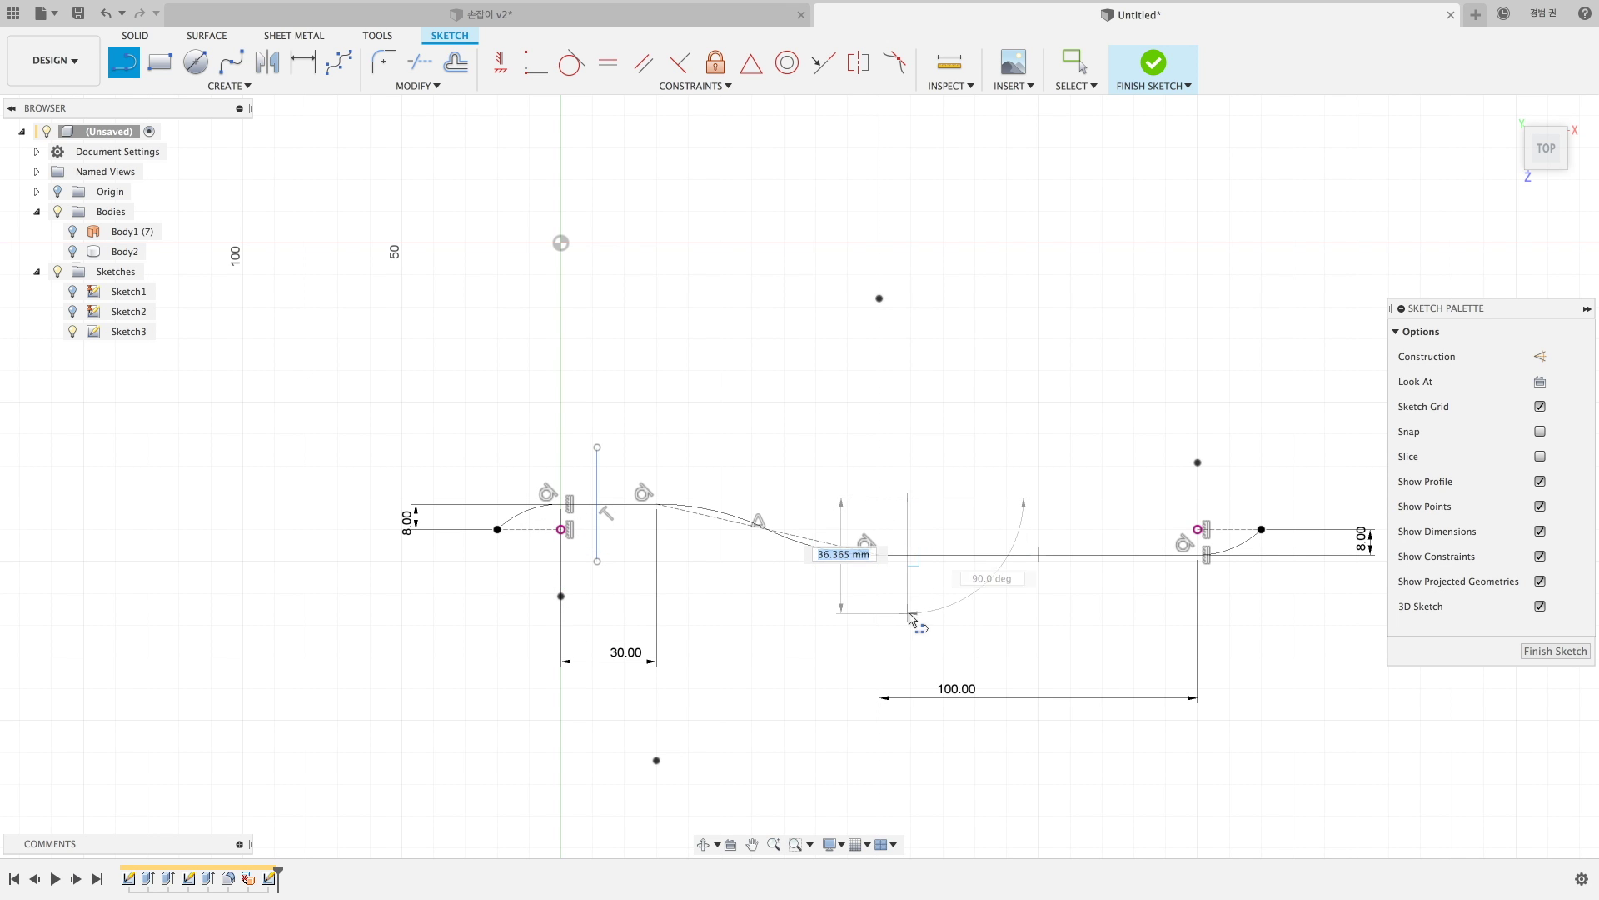
click(908, 613)
key(Escape)
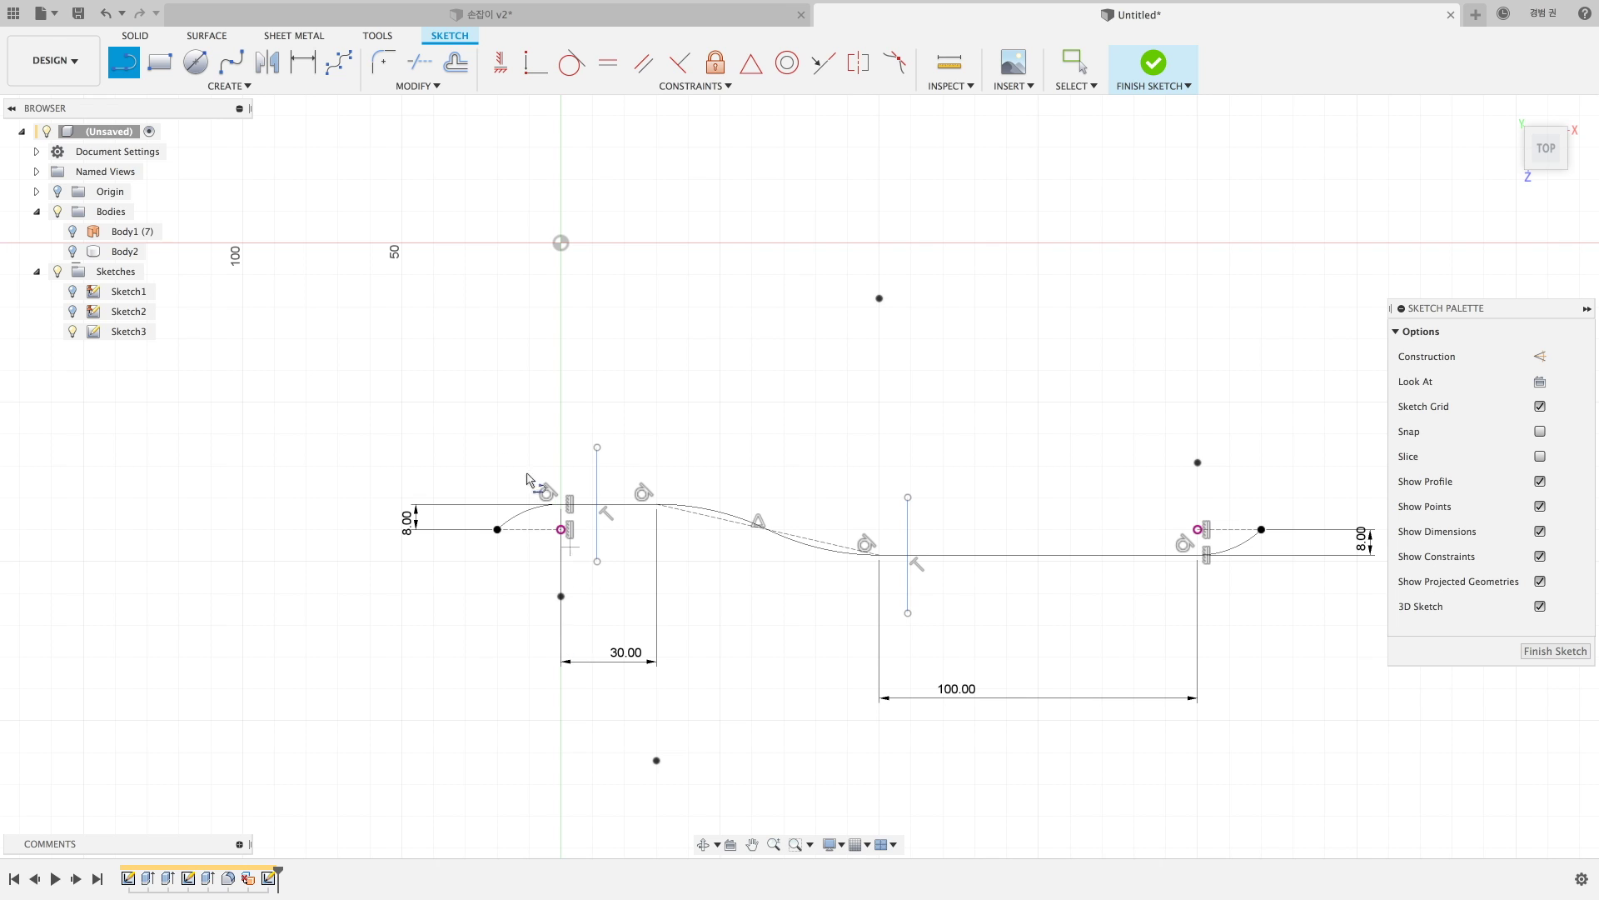
key(Escape)
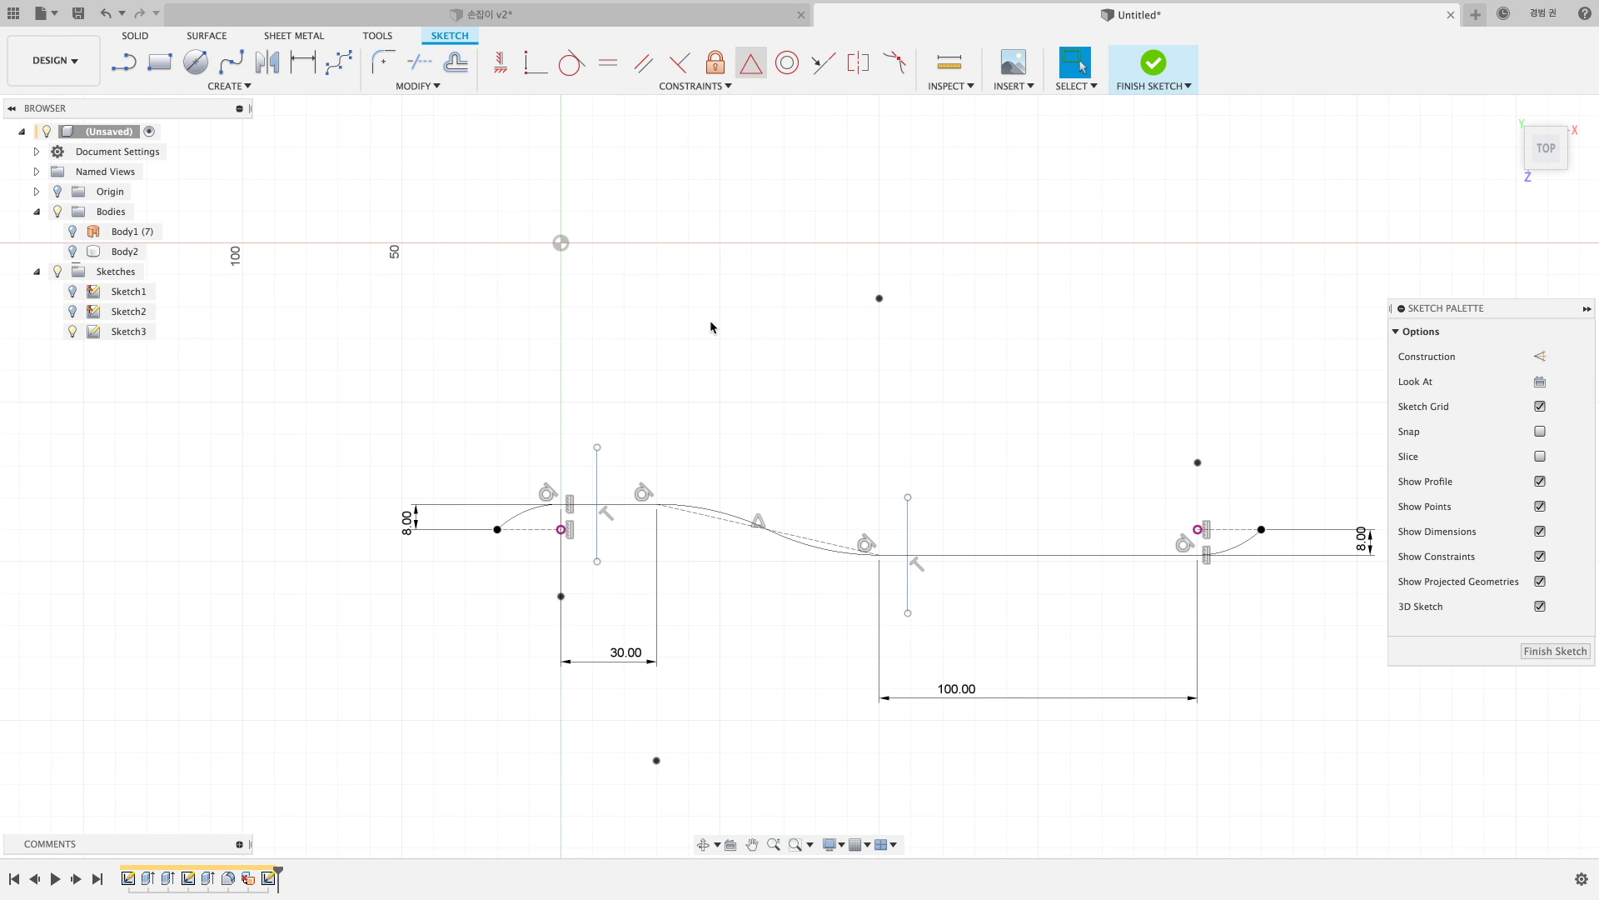
Midpoint-constrain both cross lines to the curve ends, make the second vertical, and finish the sketch.
click(562, 505)
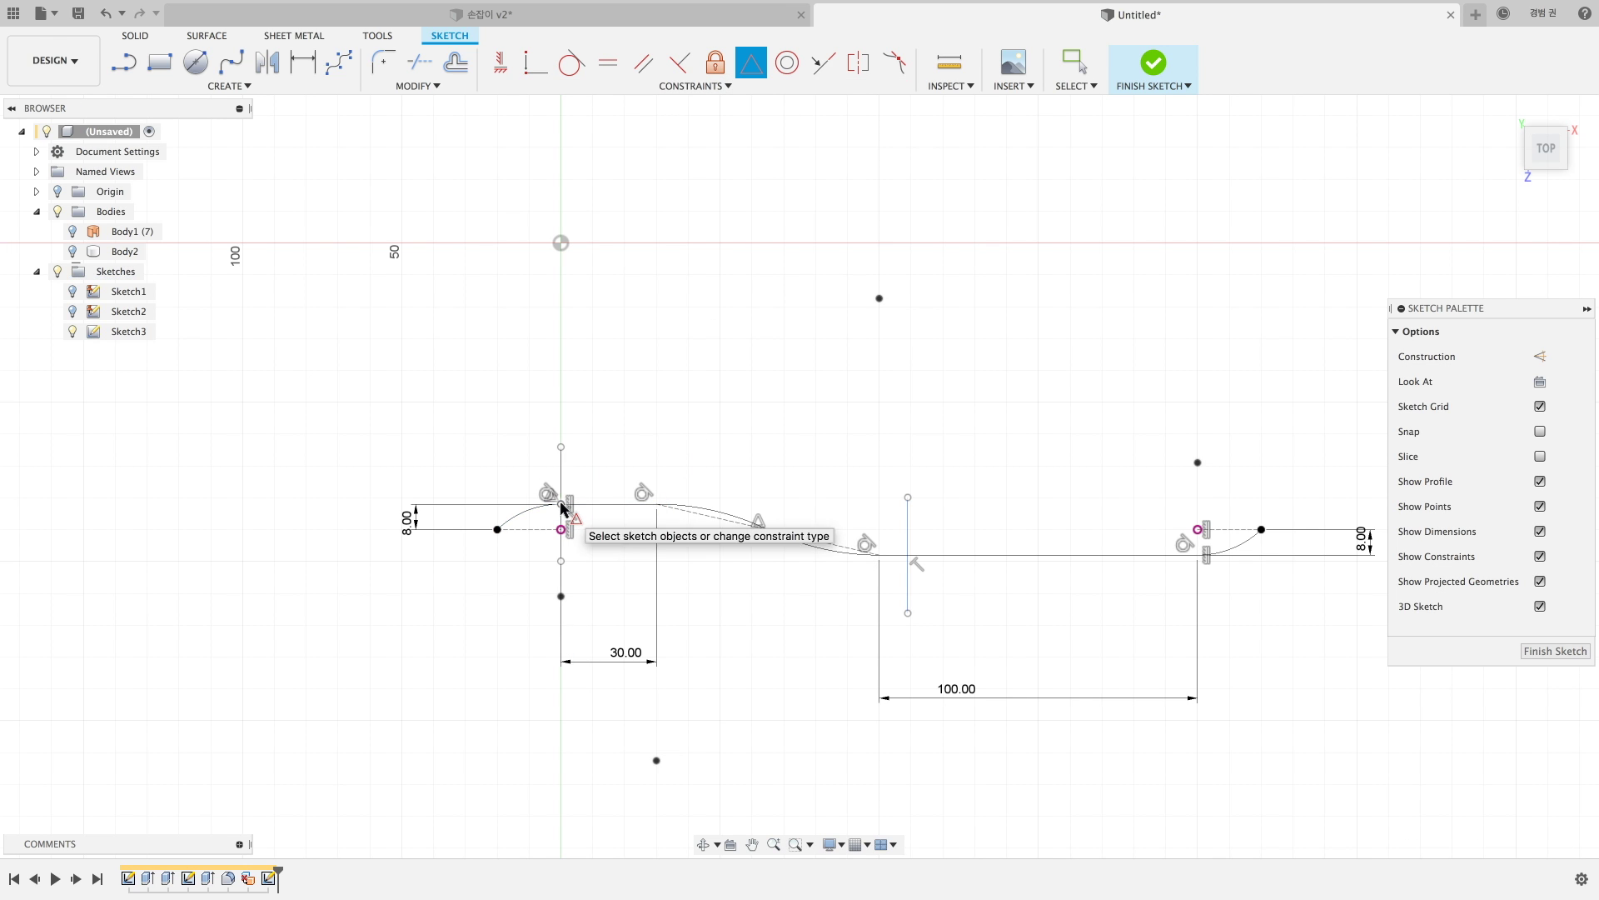
click(907, 566)
click(881, 557)
key(Escape)
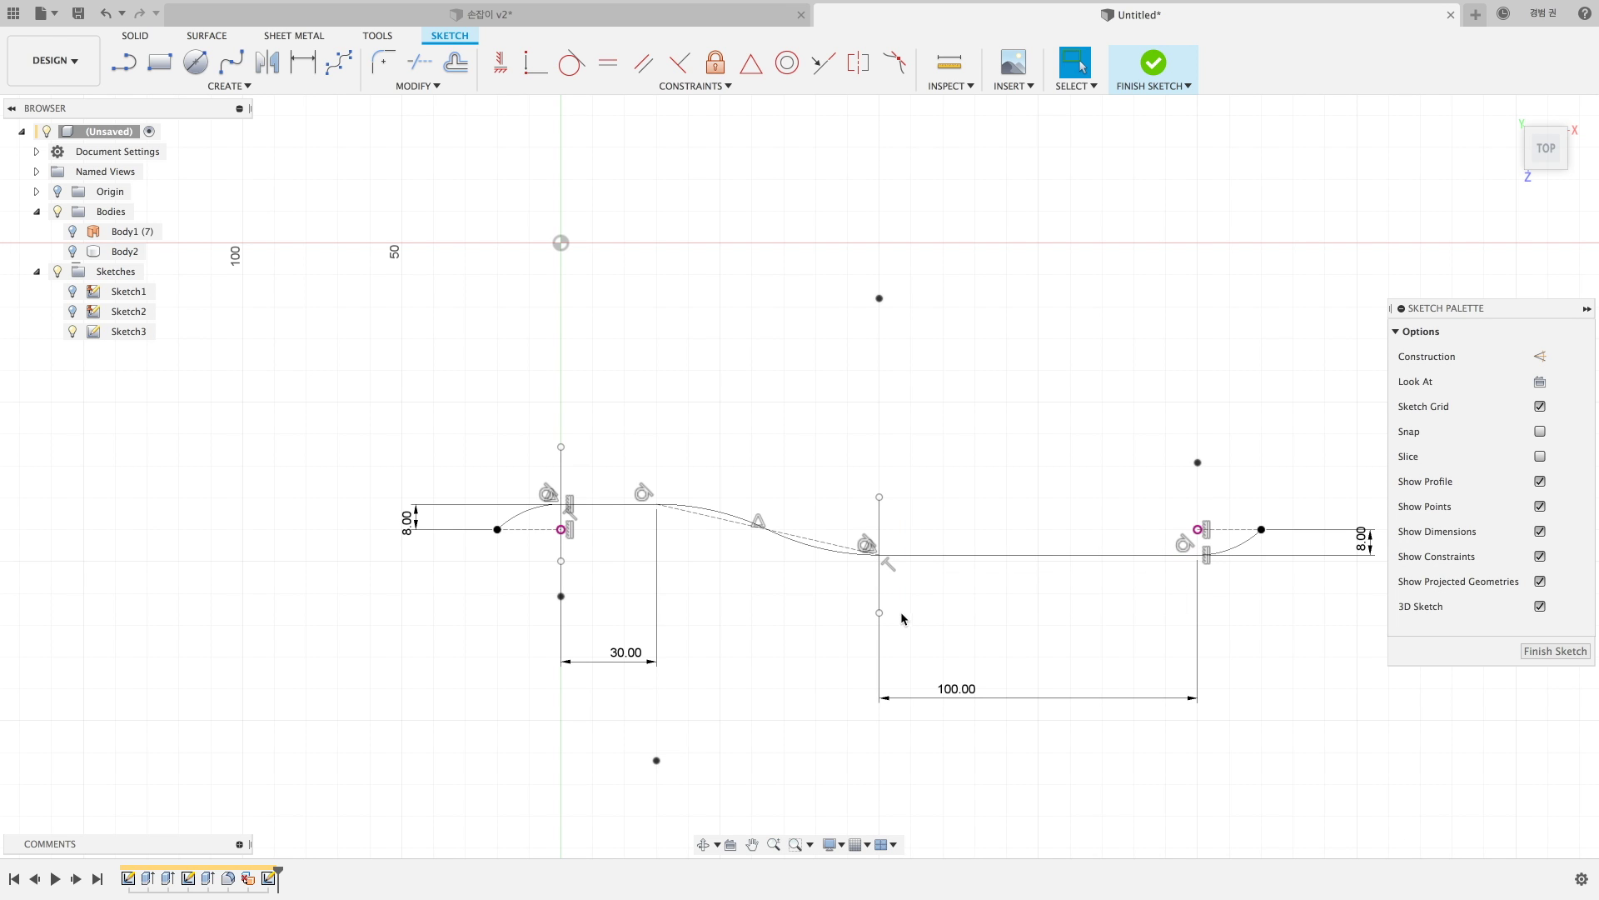
click(880, 521)
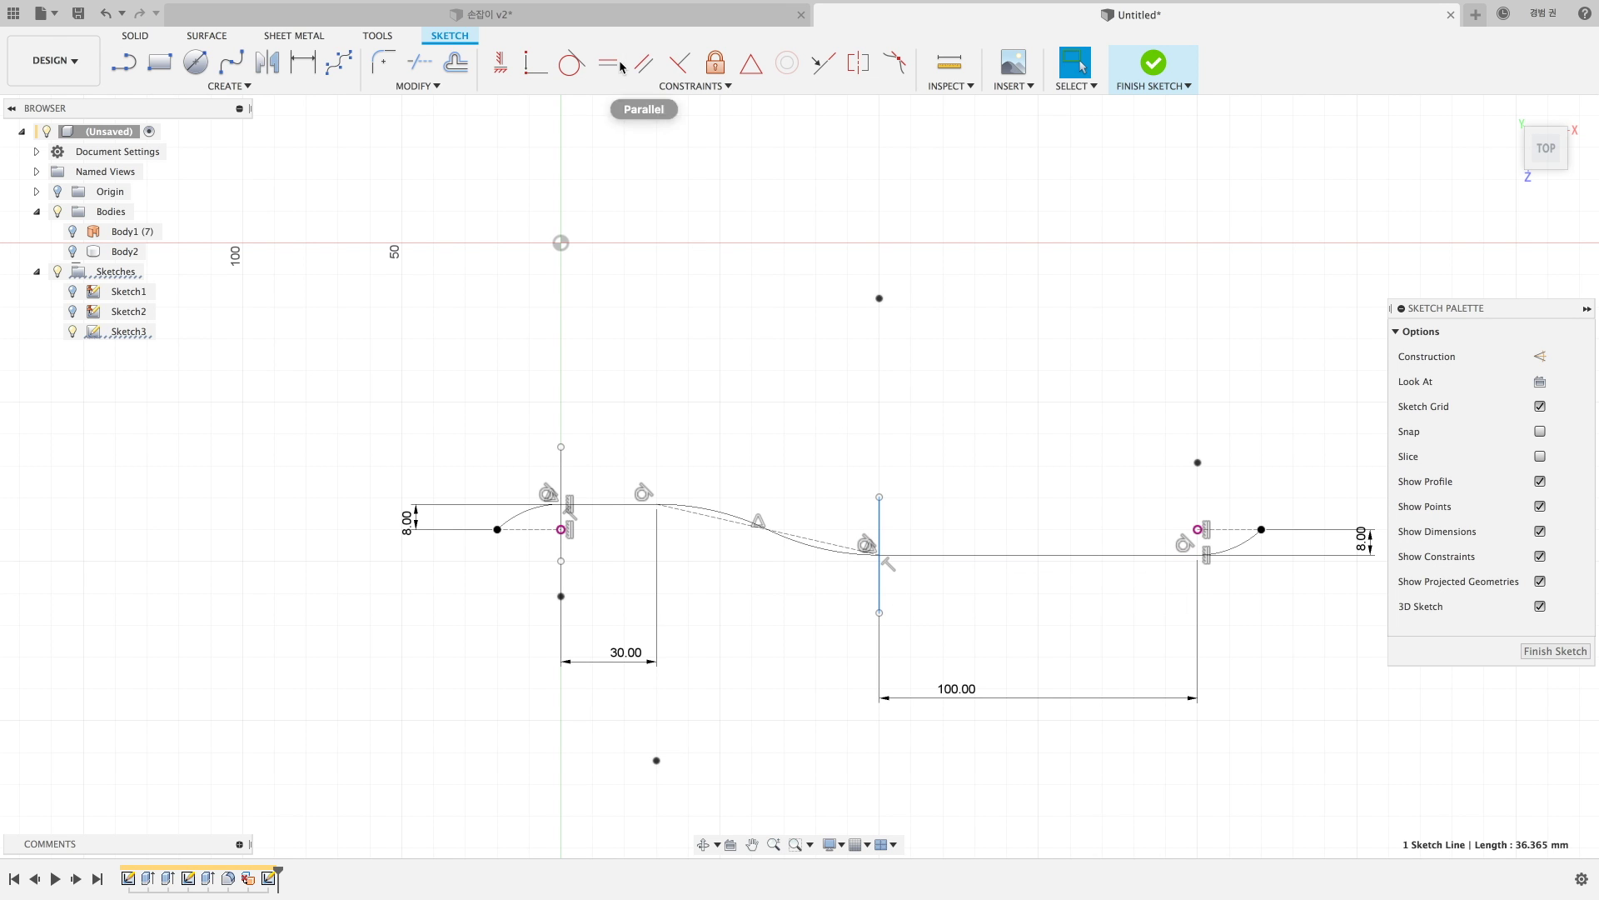
click(608, 62)
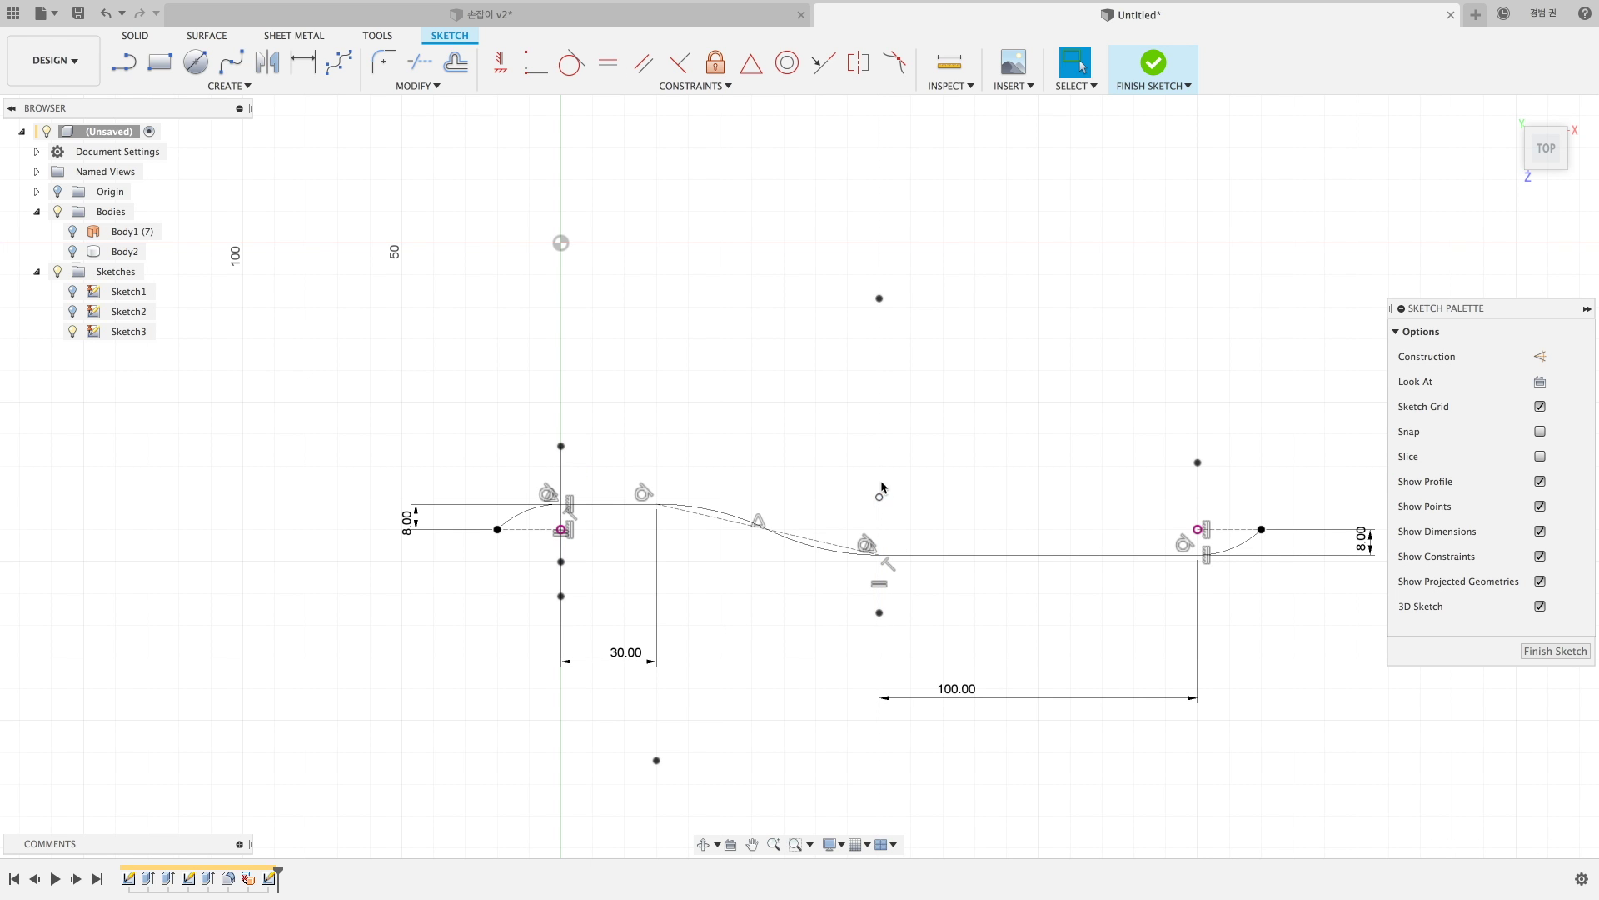
click(1143, 76)
shift+middle_drag(776, 611, 788, 634)
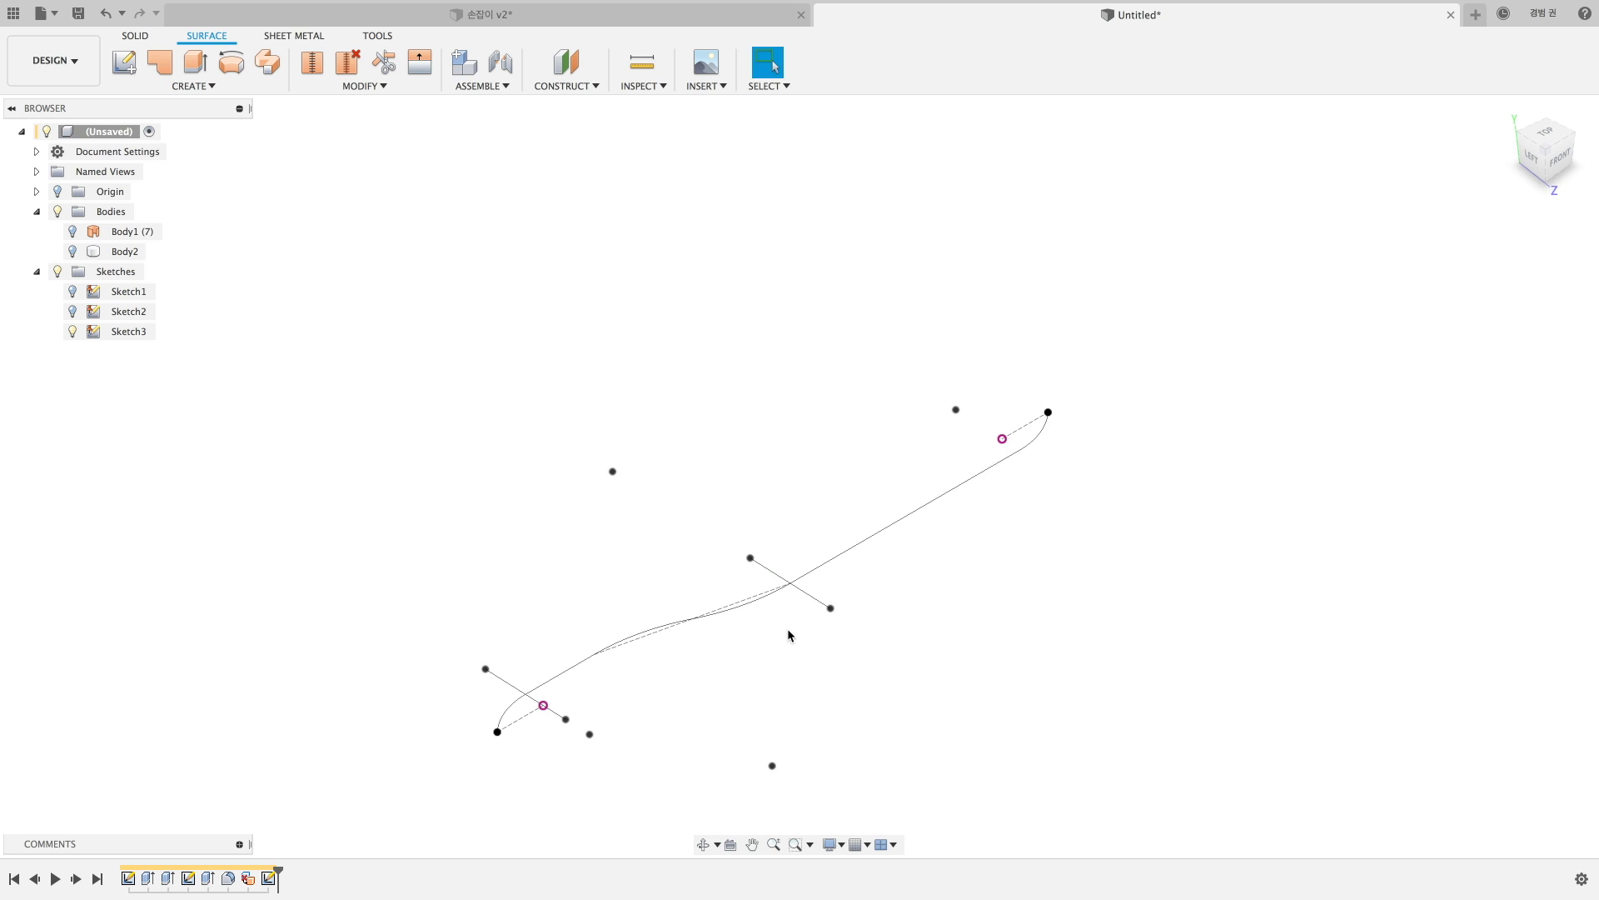
Extrude both cross lines symmetrically 9.187 mm into surface patches.
key(e)
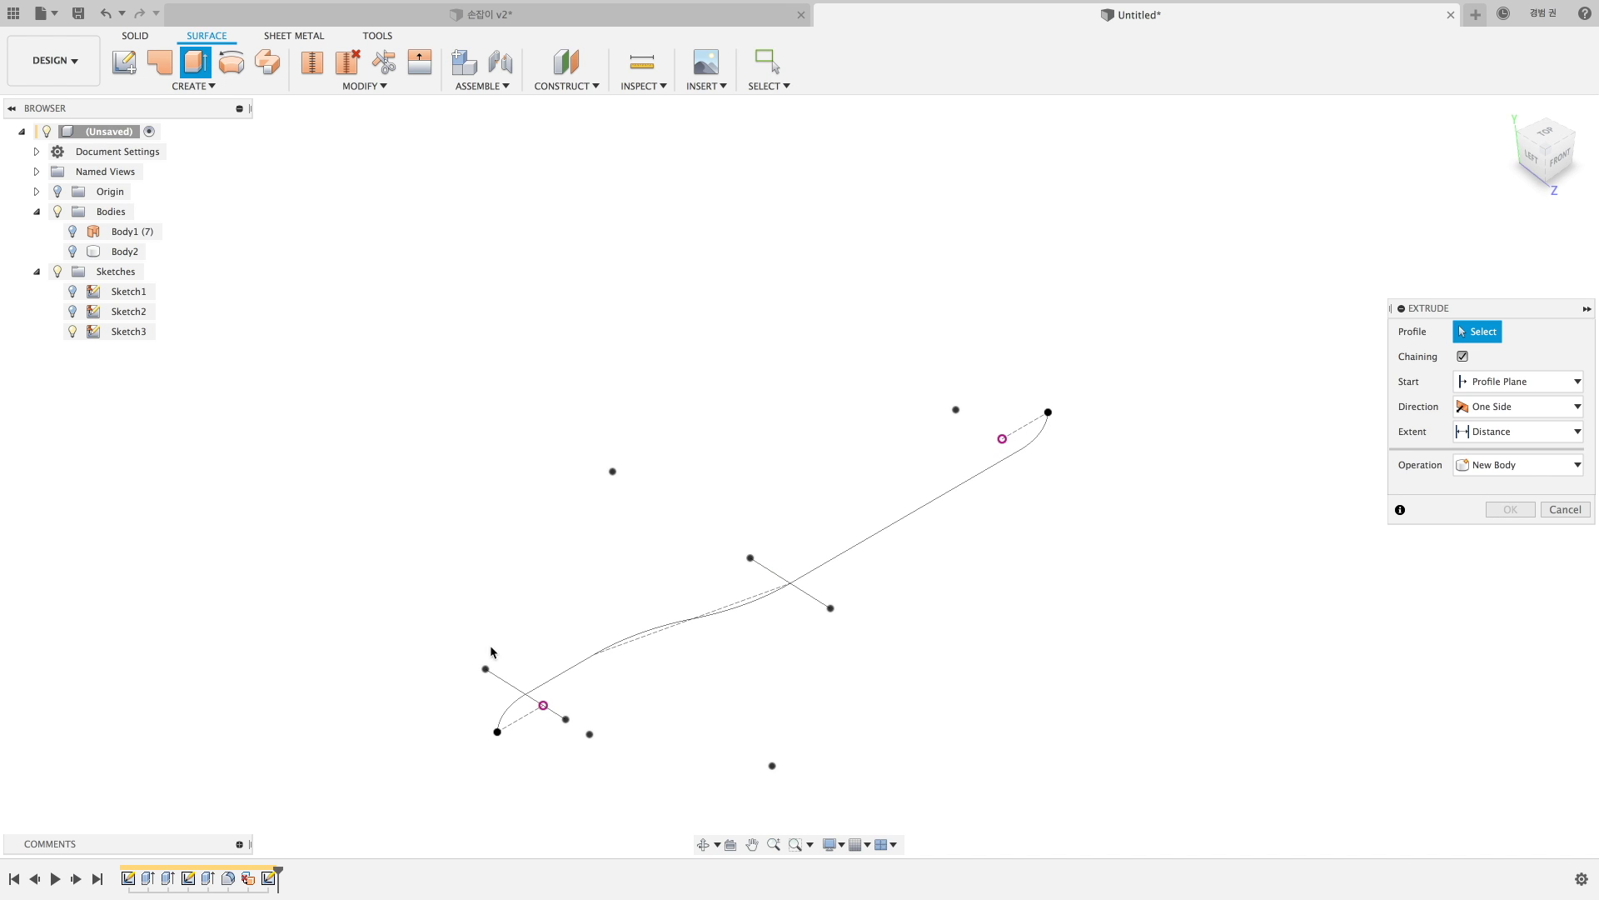
click(500, 681)
click(781, 579)
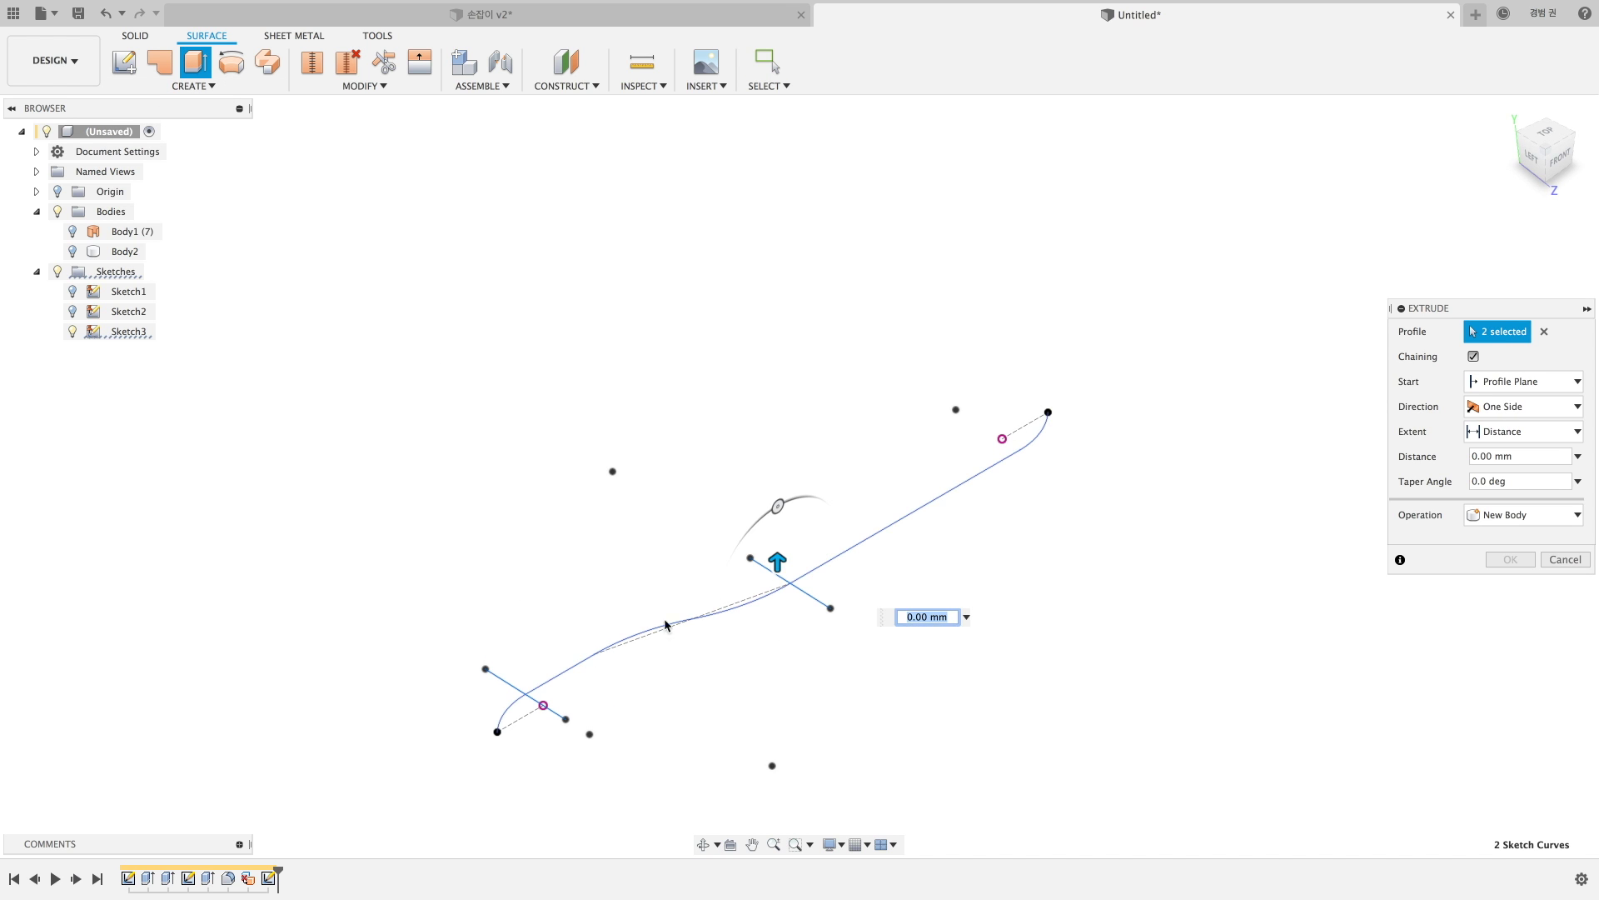
click(1525, 407)
click(1505, 463)
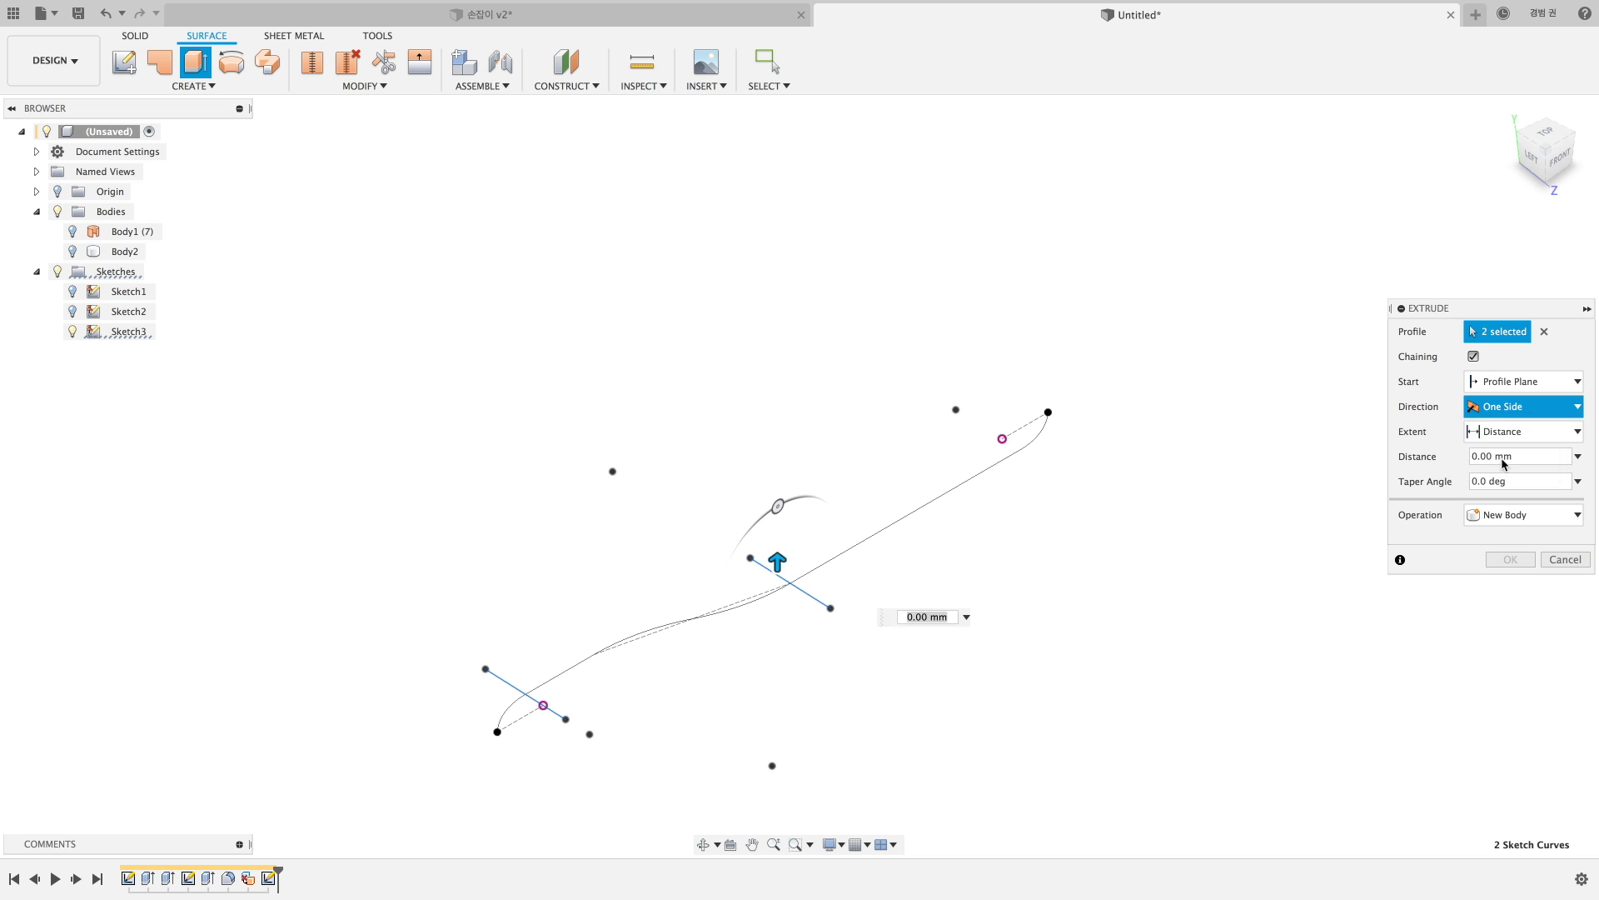
drag(778, 560, 868, 553)
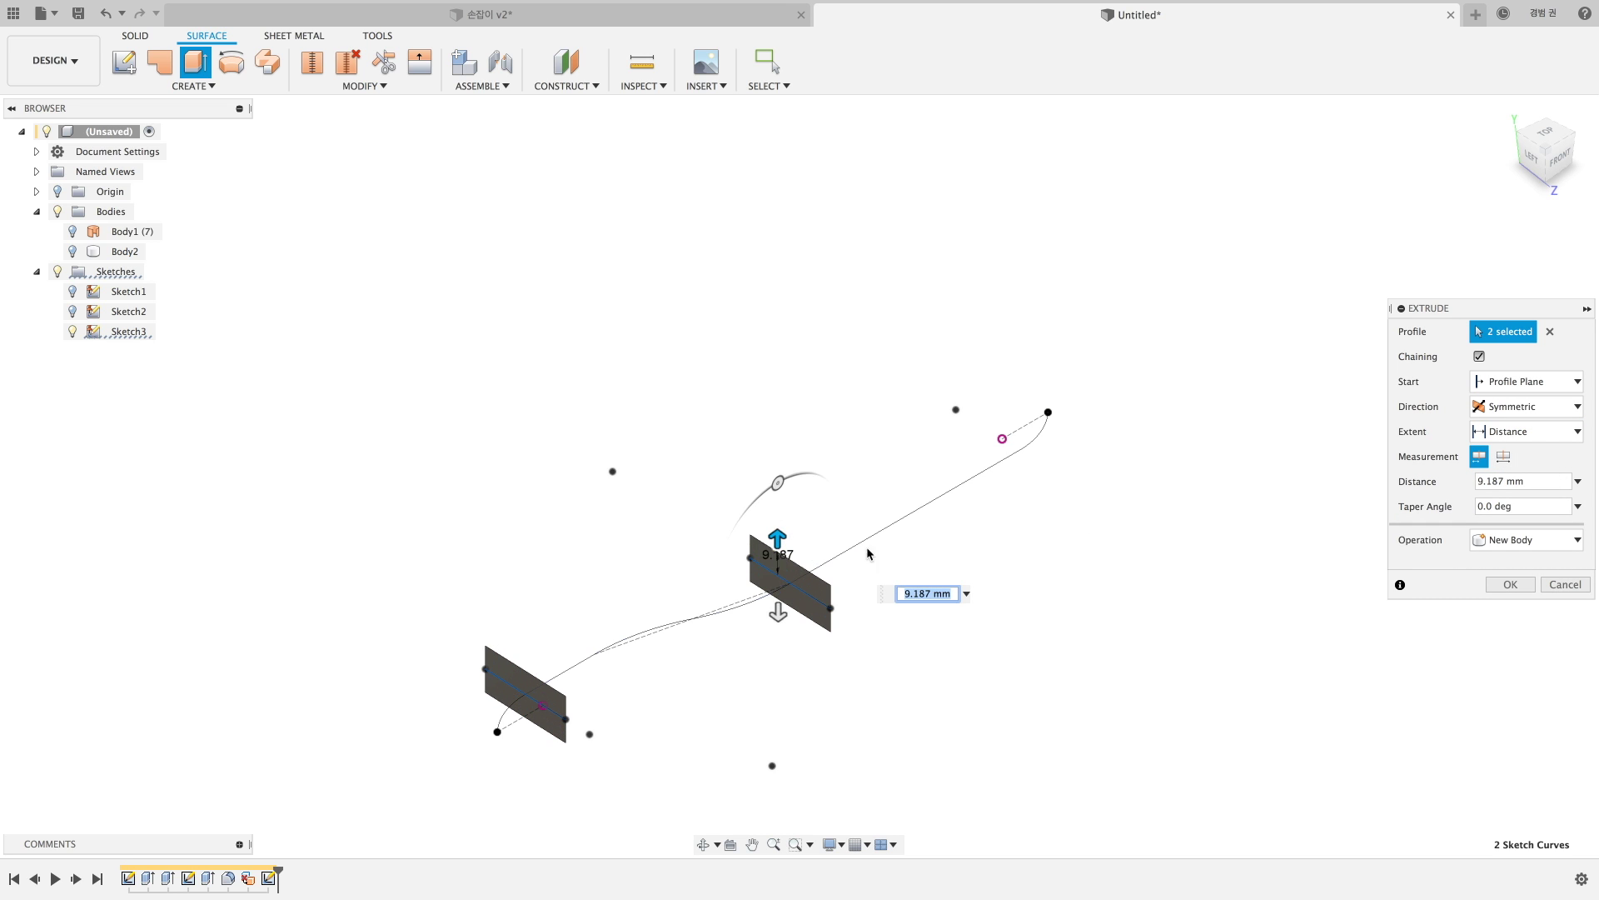
click(1504, 587)
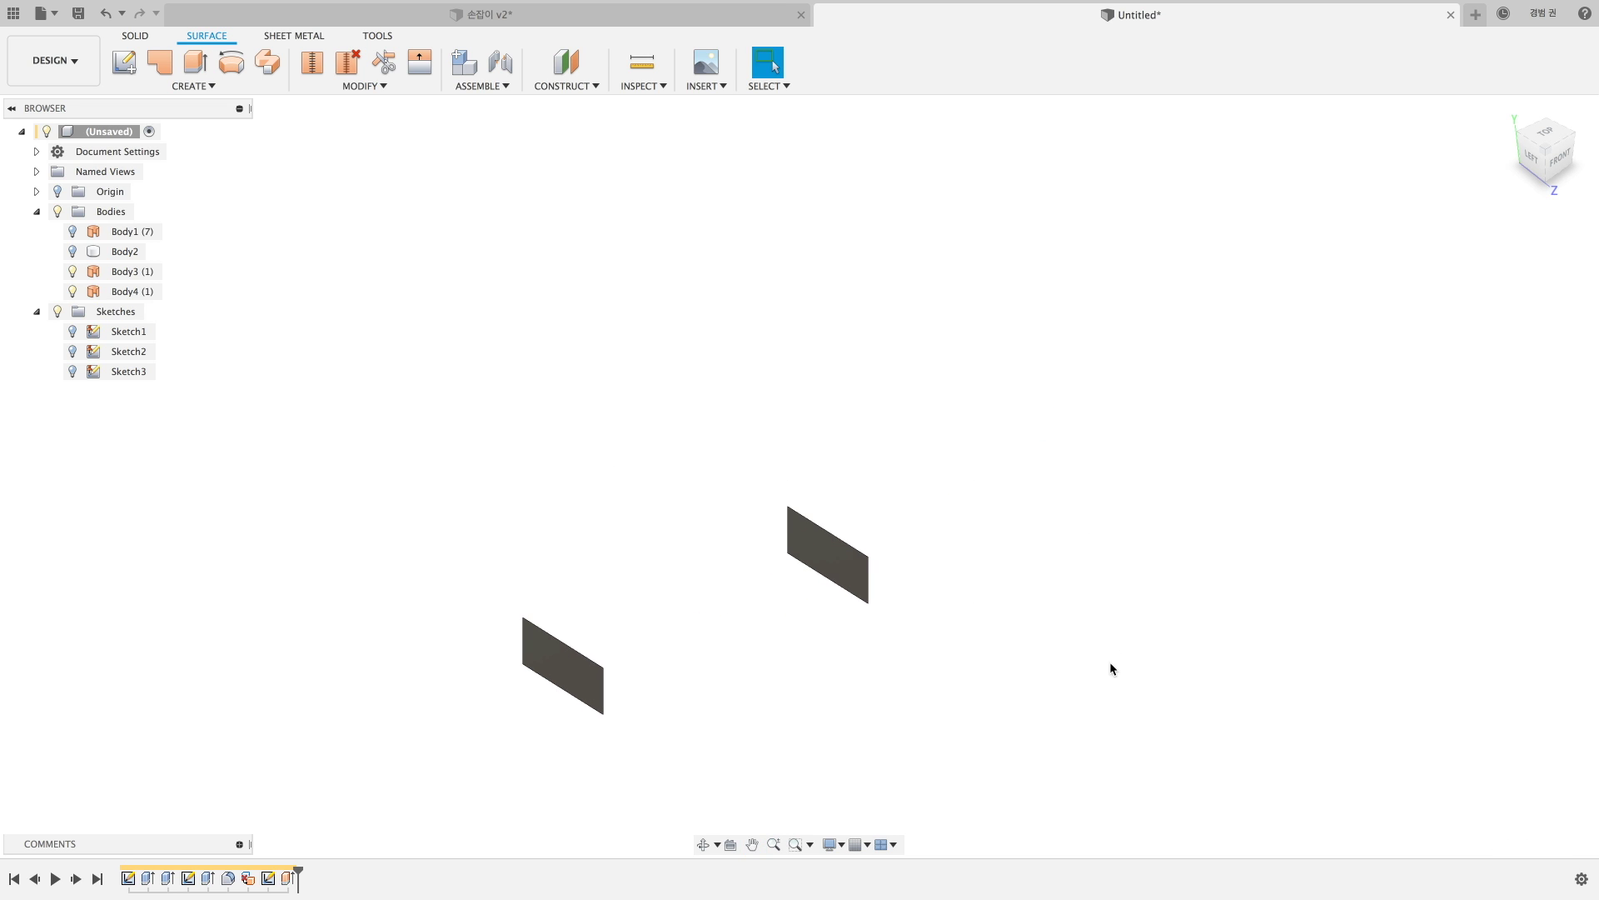
Show Sketch3 again and bring up its options.
click(72, 371)
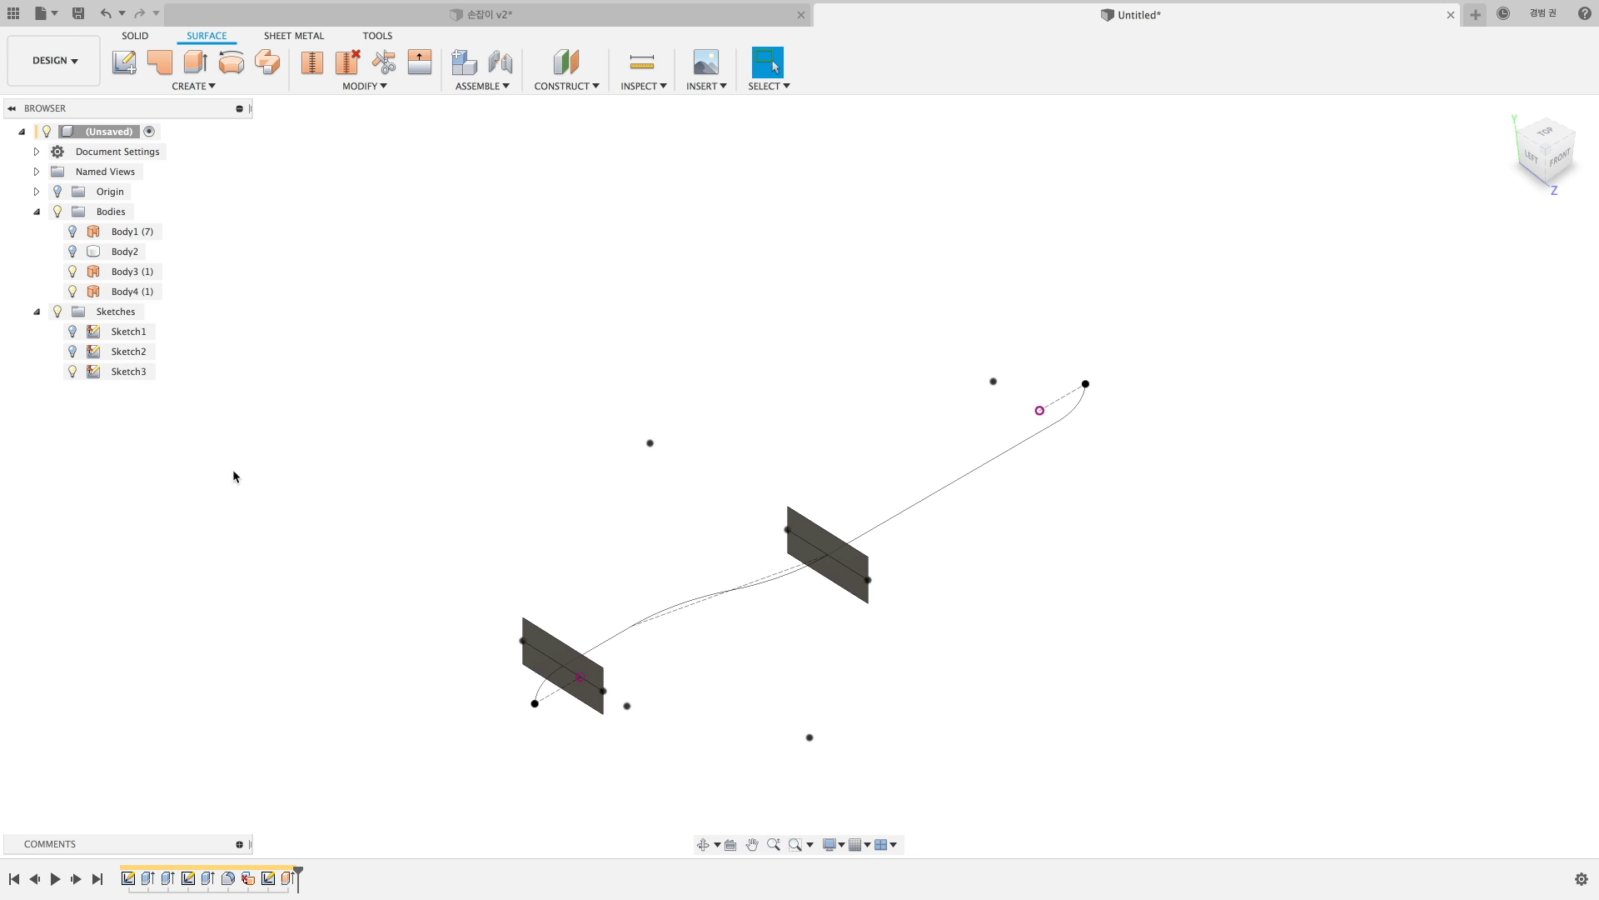
right_click(129, 372)
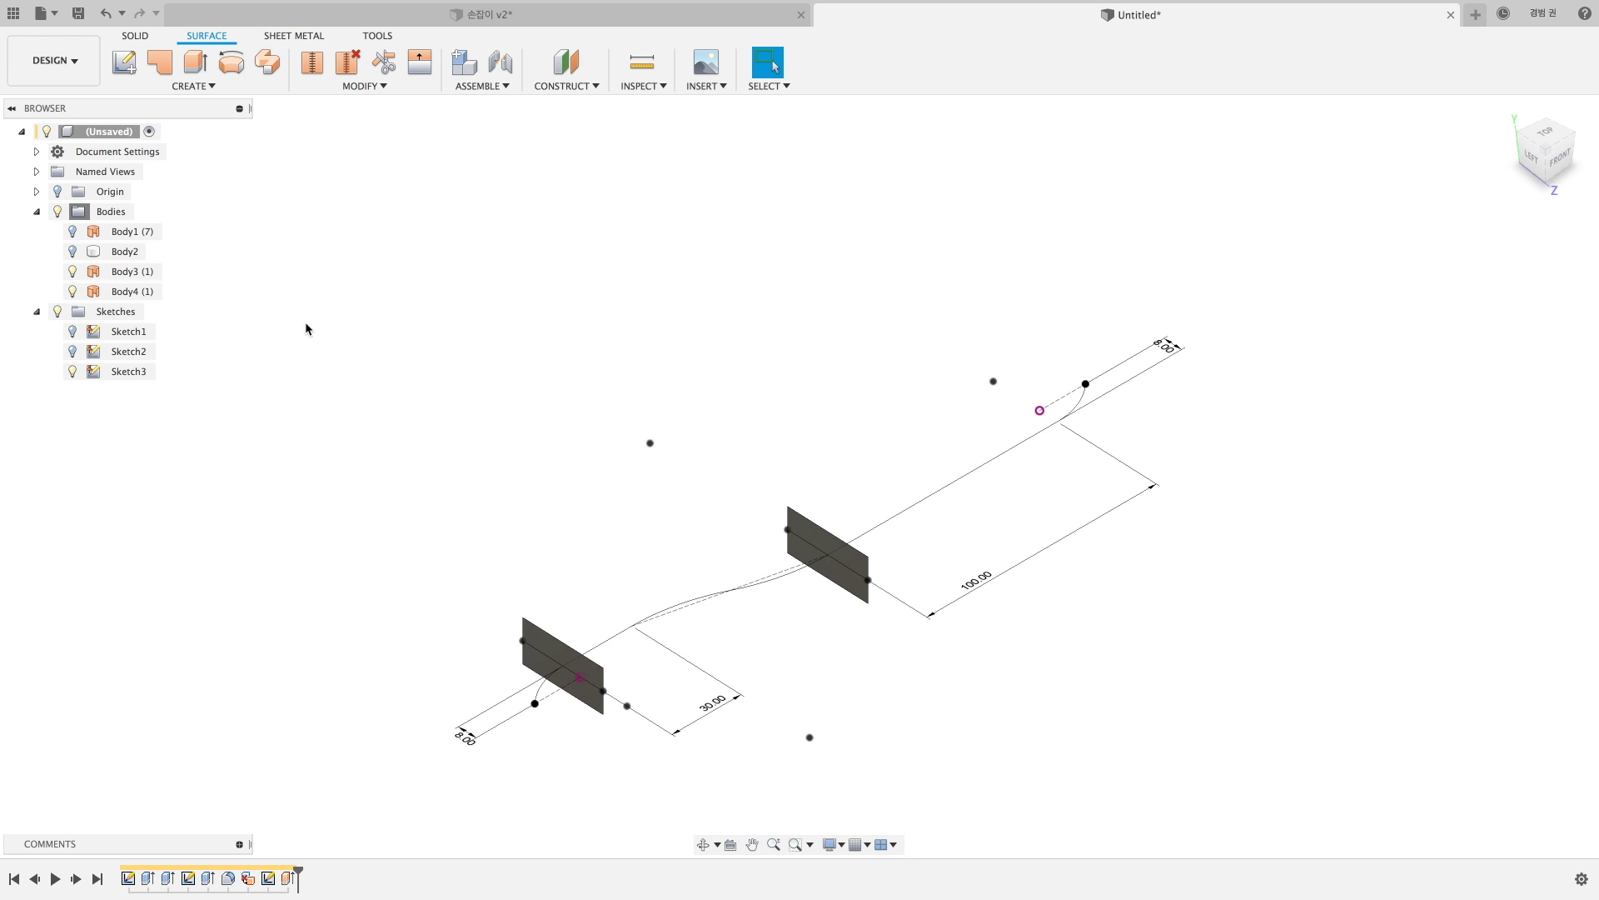
click(566, 61)
Create a 0 mm offset construction plane on each of the two surface patches.
click(562, 649)
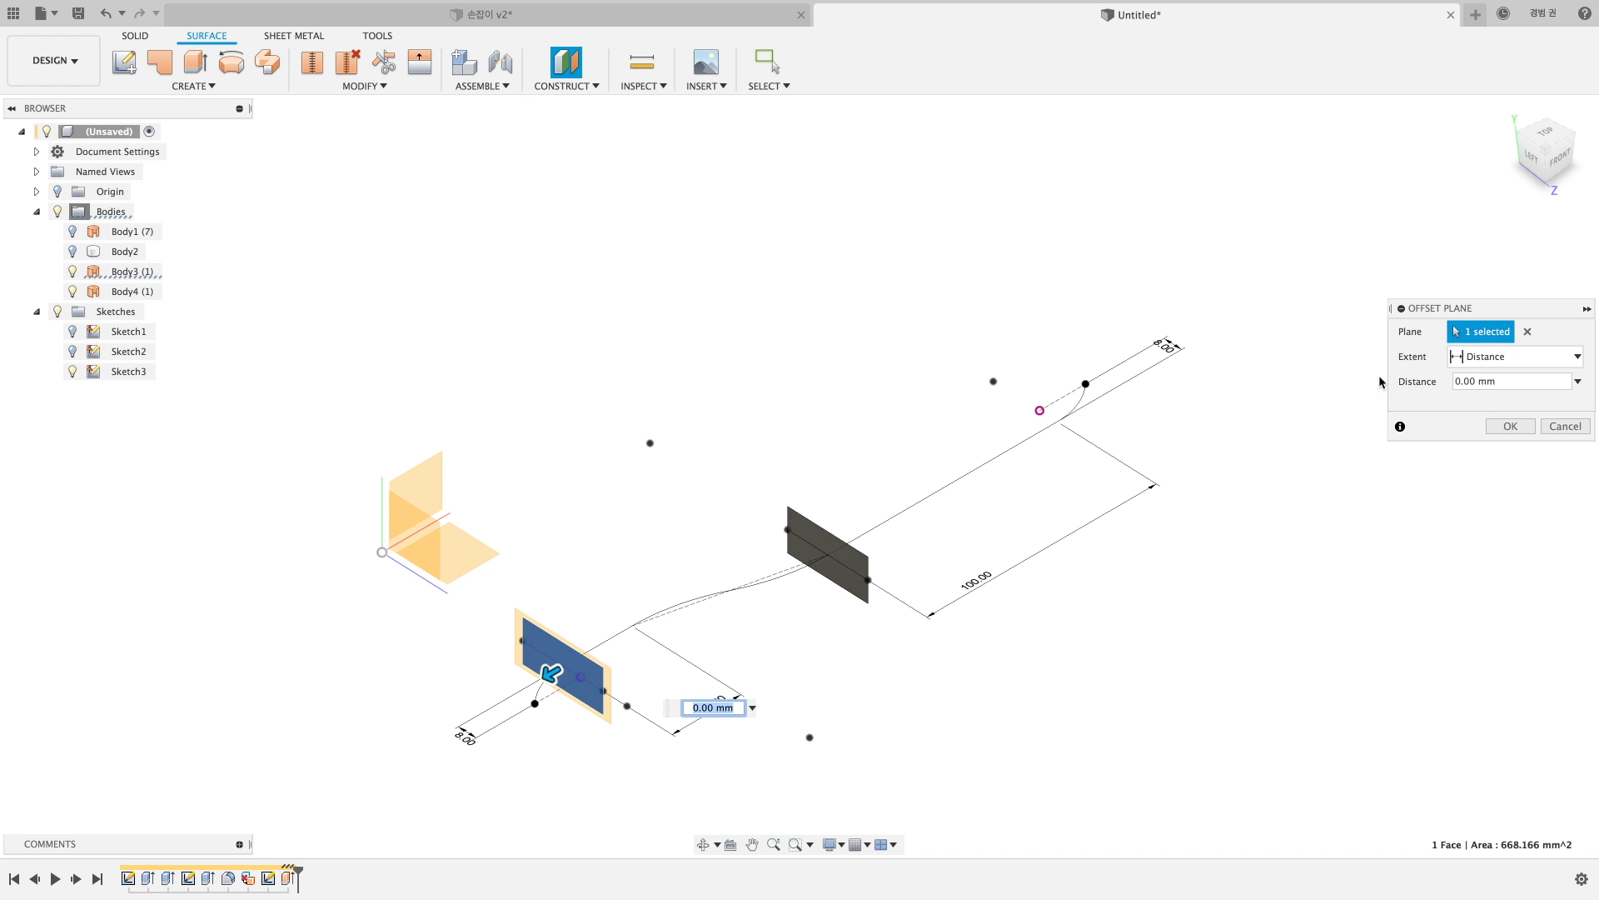
click(1497, 429)
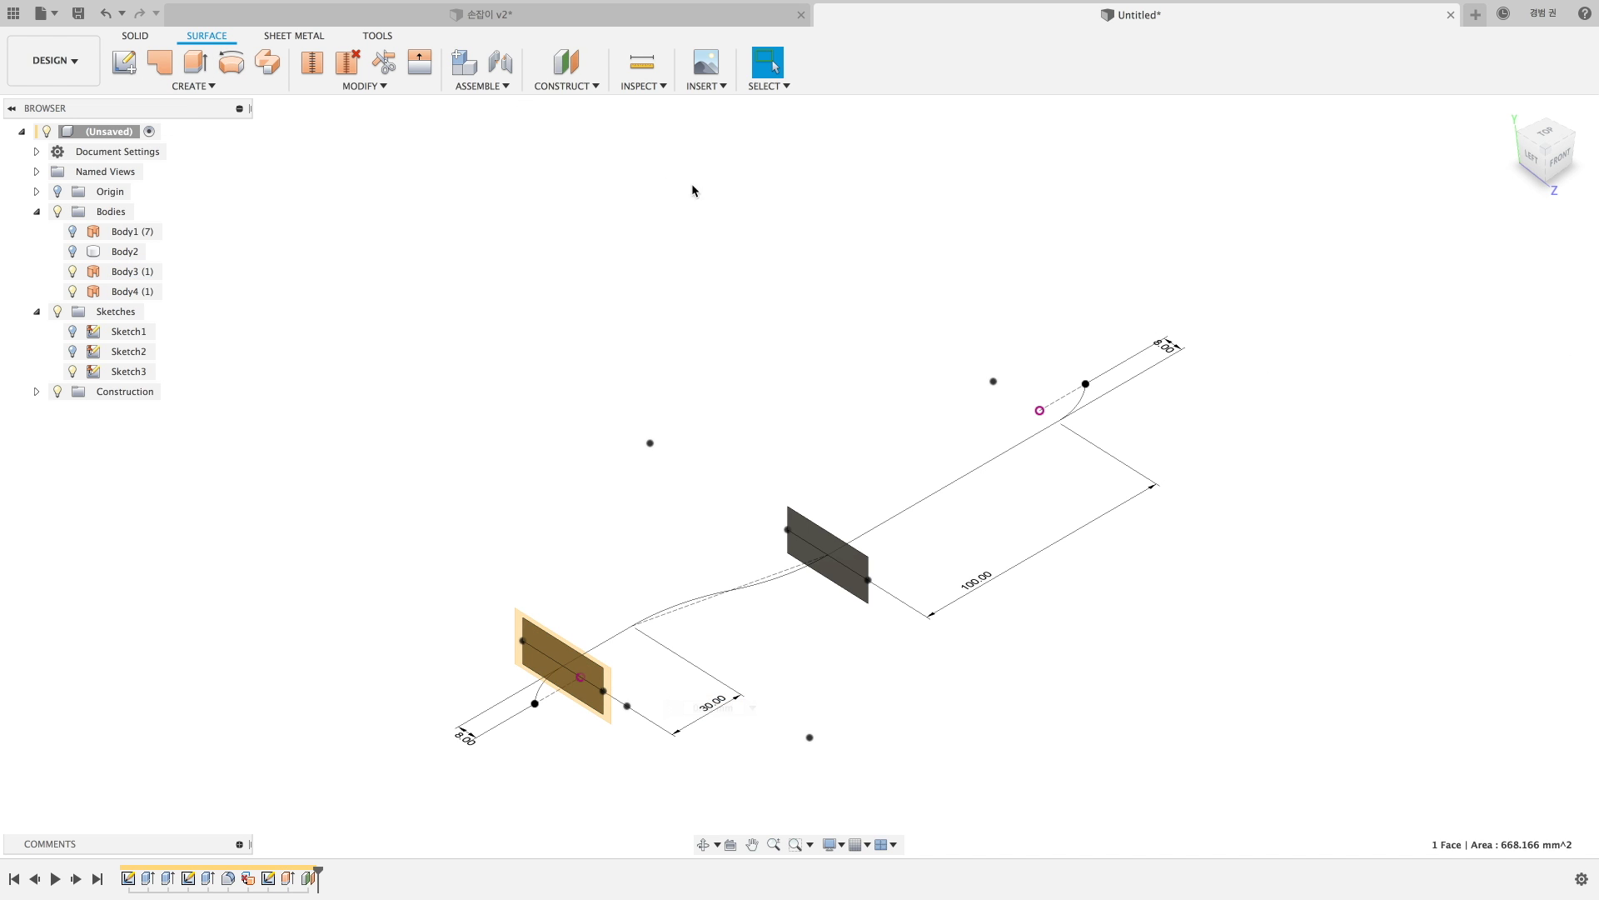
click(565, 61)
click(820, 518)
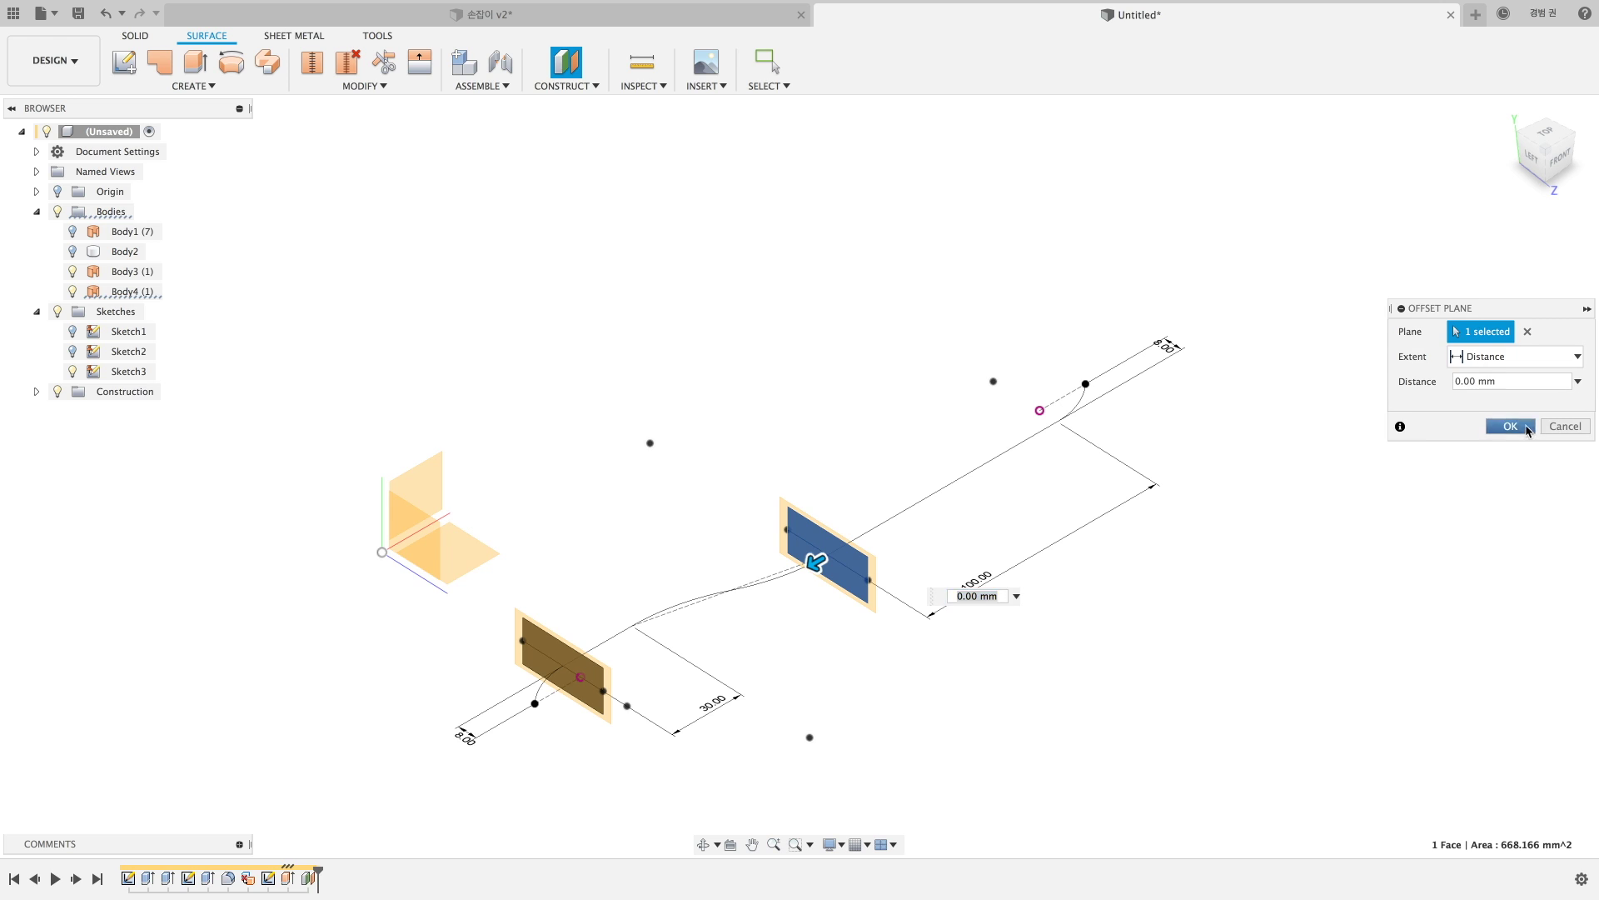
click(1529, 429)
Remove the Body3 and Body4 surface patches, leaving only the planes.
click(125, 290)
shift+click(125, 270)
right_click(130, 291)
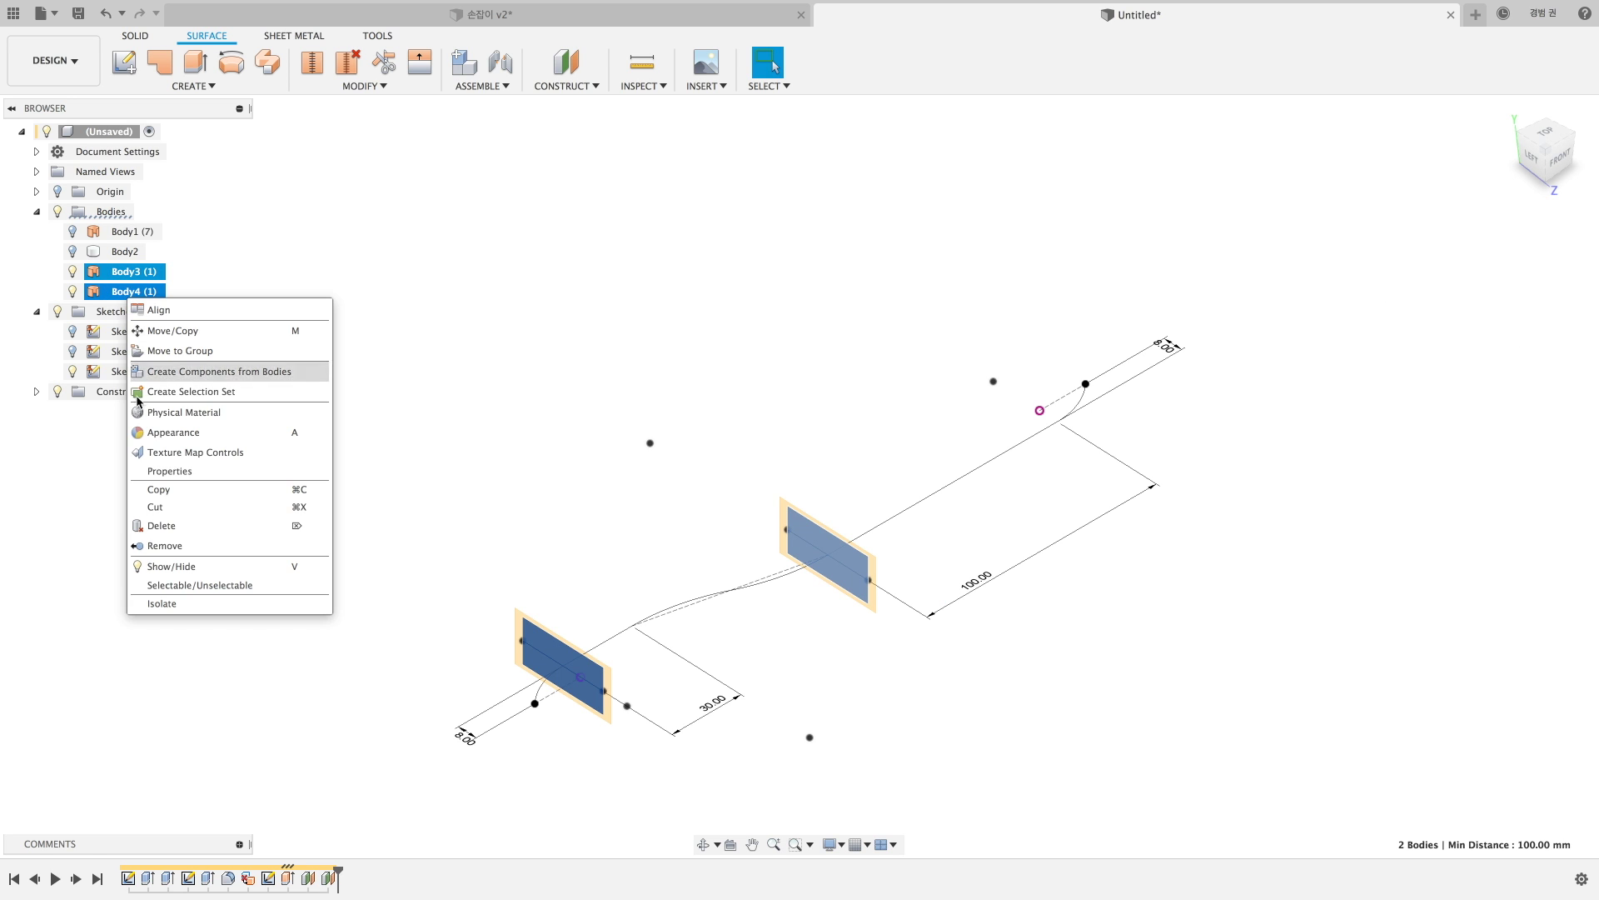
click(158, 546)
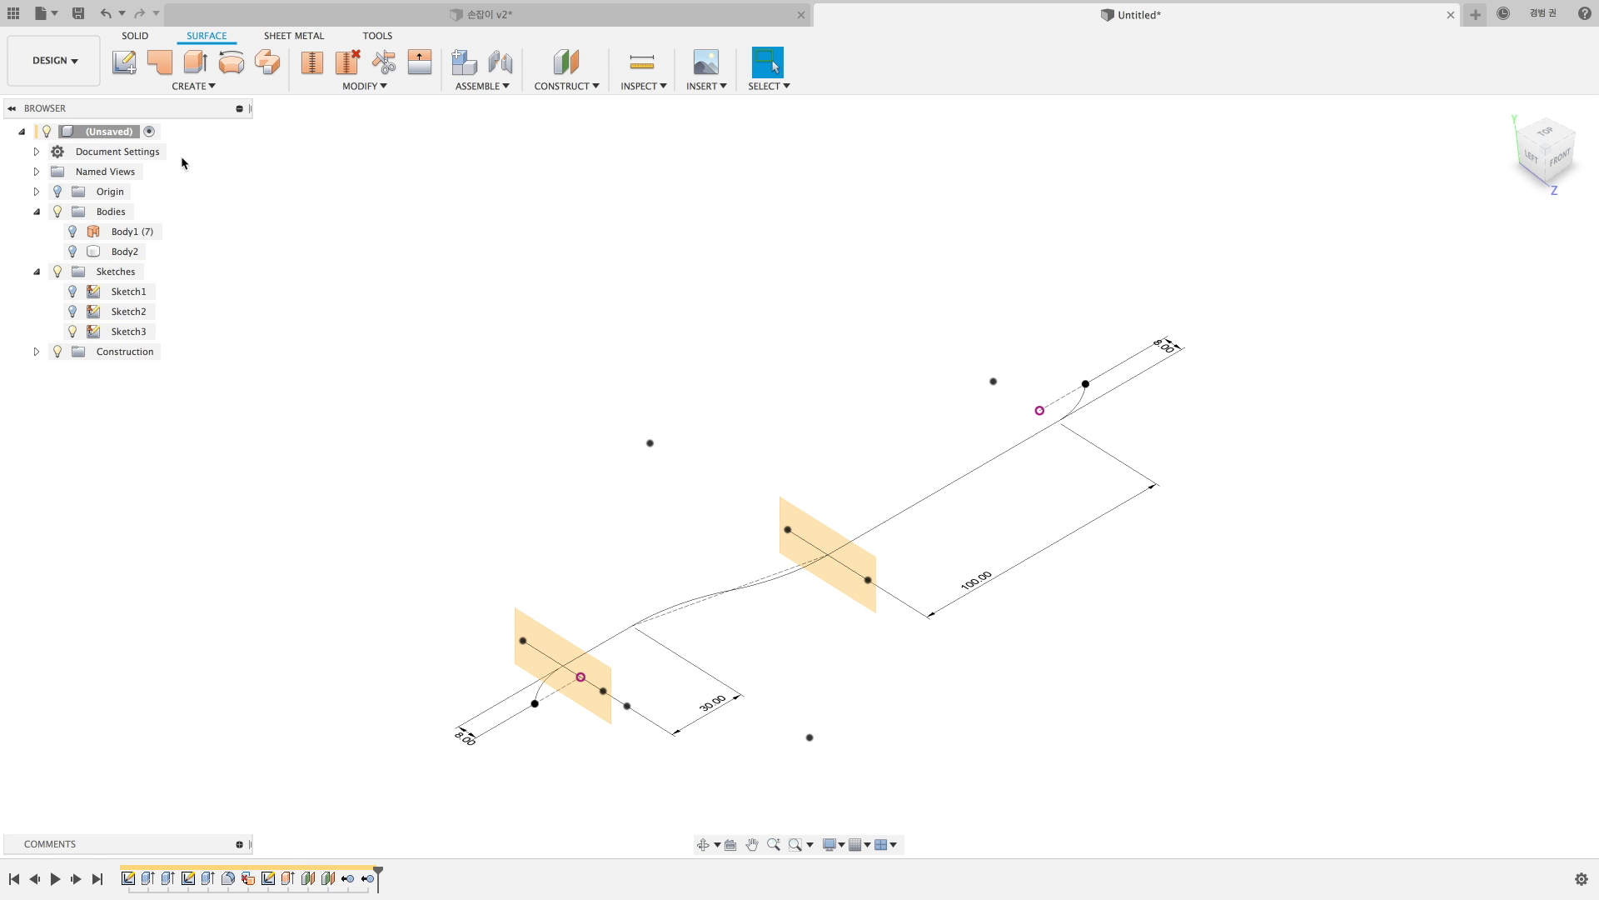
click(114, 72)
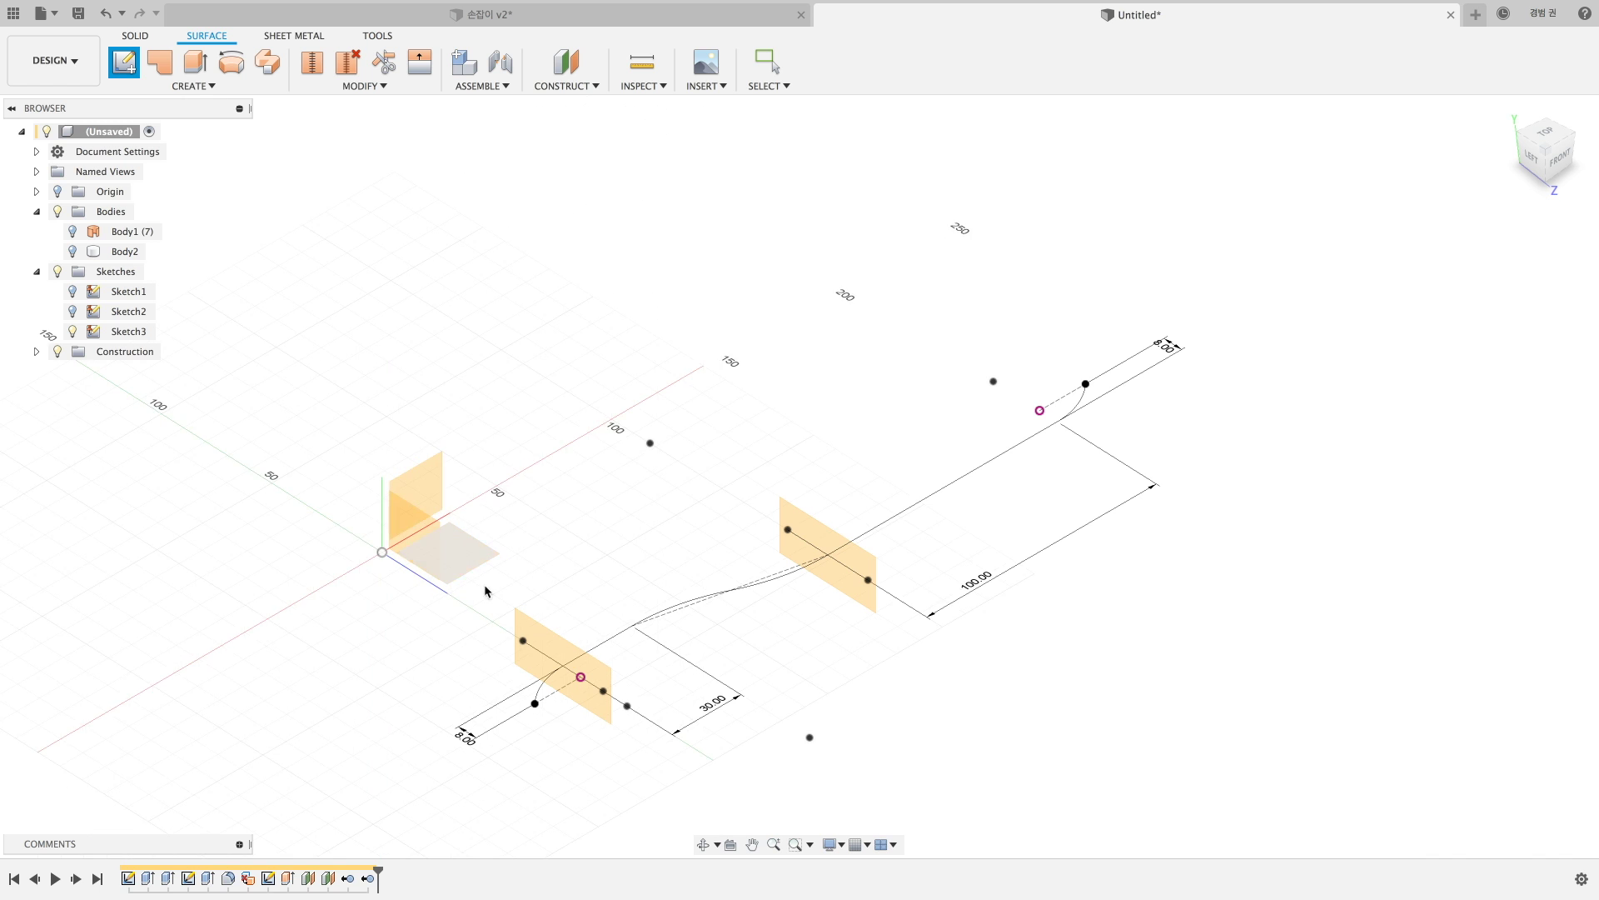
Start a new sketch on the construction plane and show the finished handle Body2.
click(544, 639)
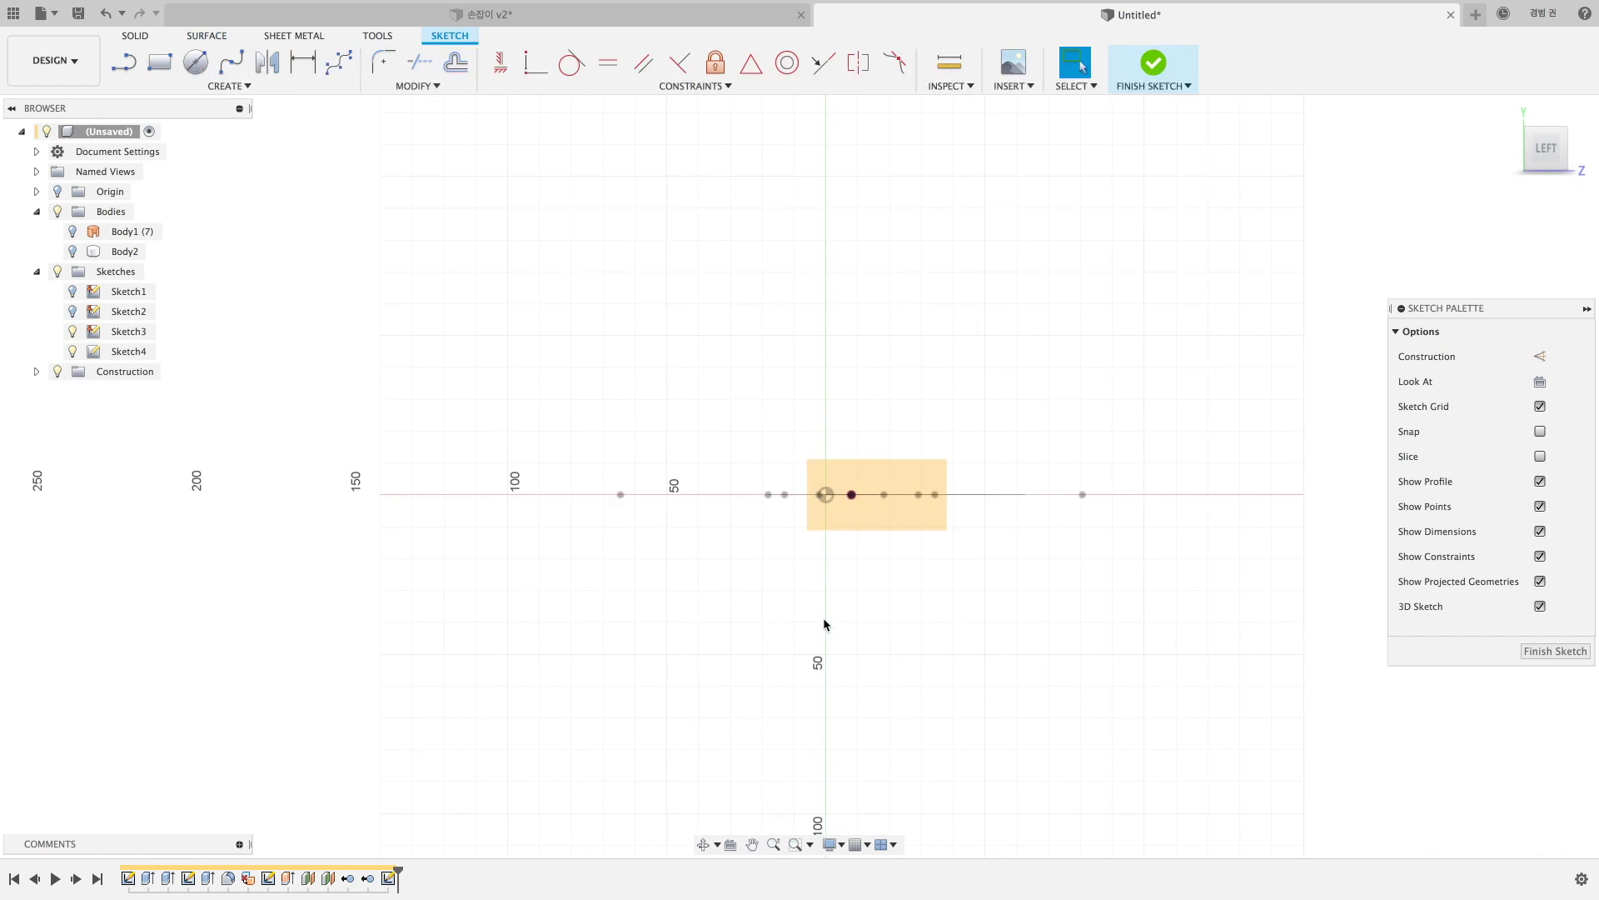
shift+middle_drag(787, 638, 779, 644)
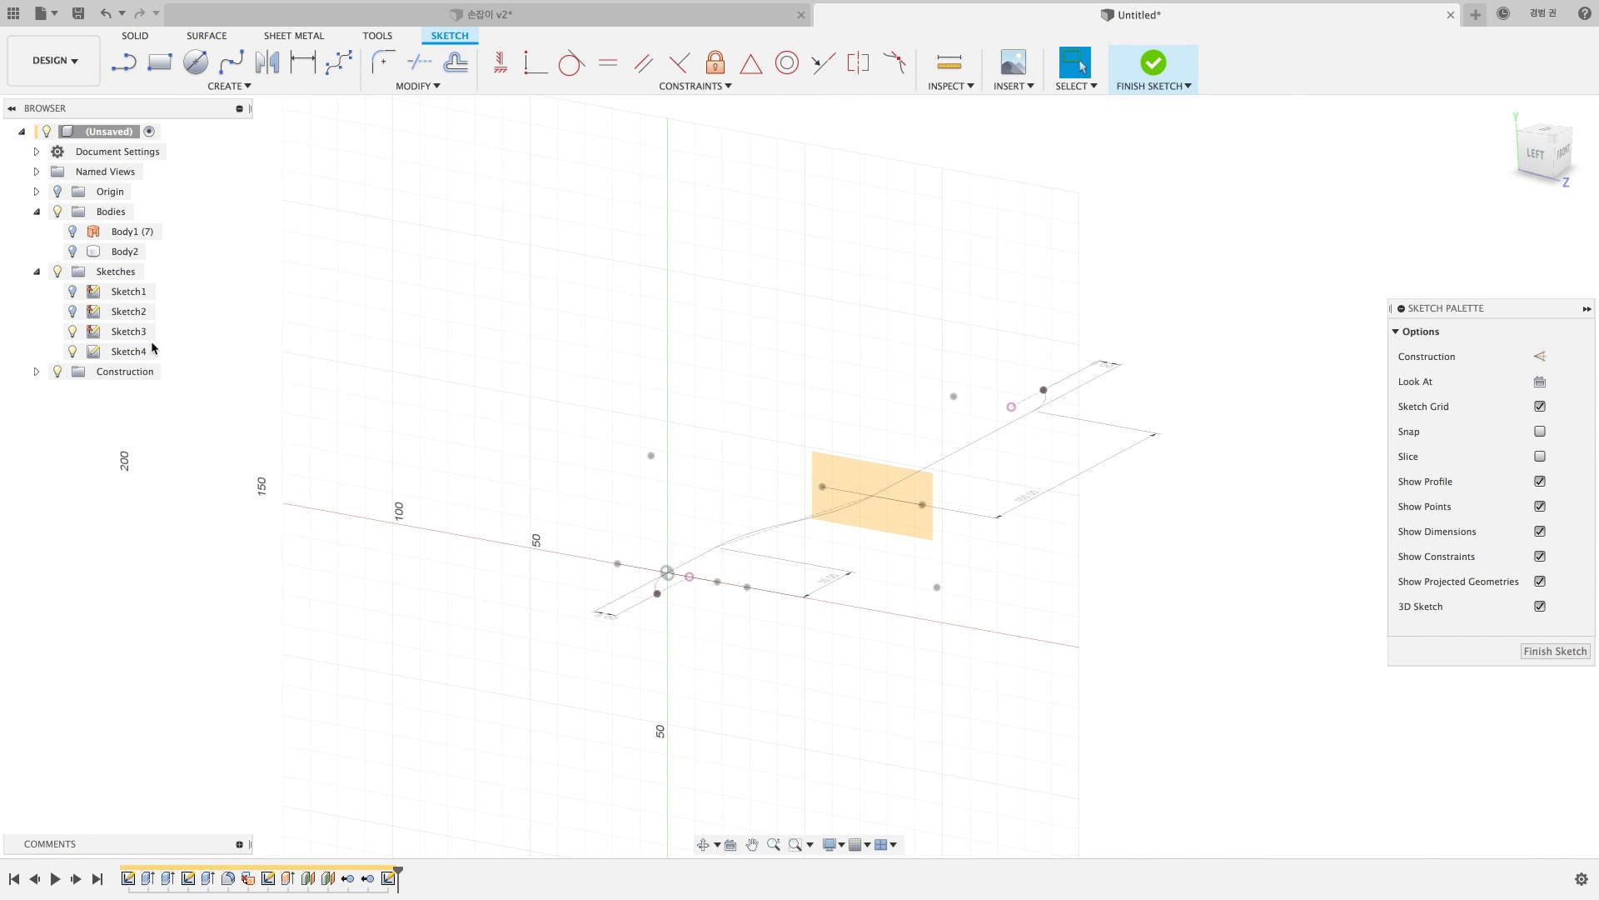
click(71, 252)
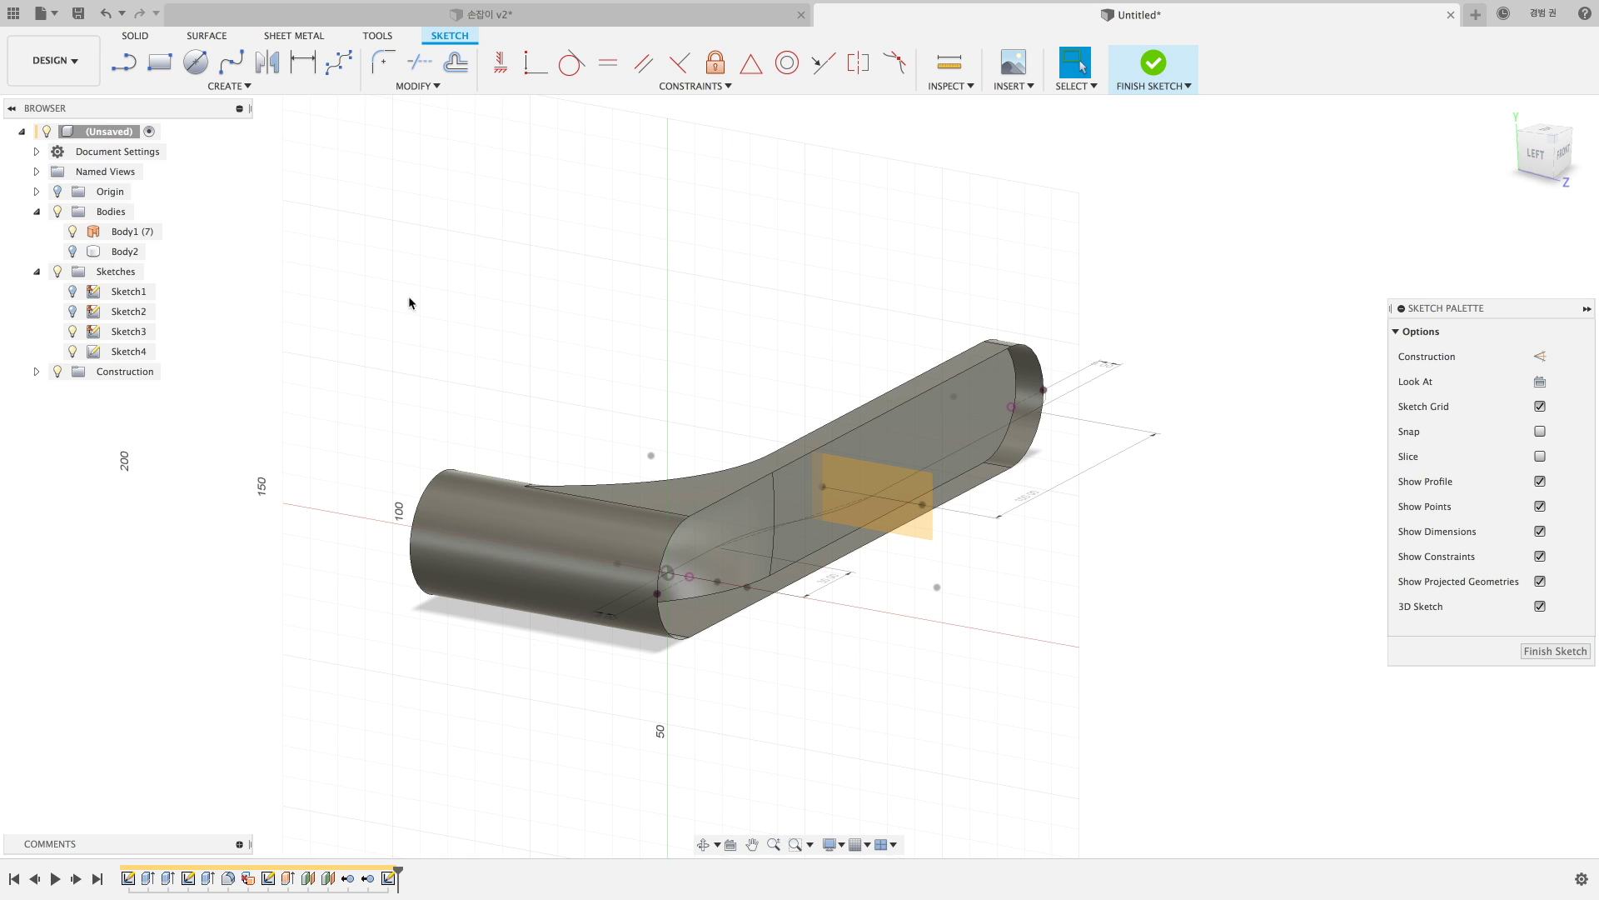
Intersect three of the handle's edges into the sketch as reference points.
click(227, 86)
mouse_move(162, 368)
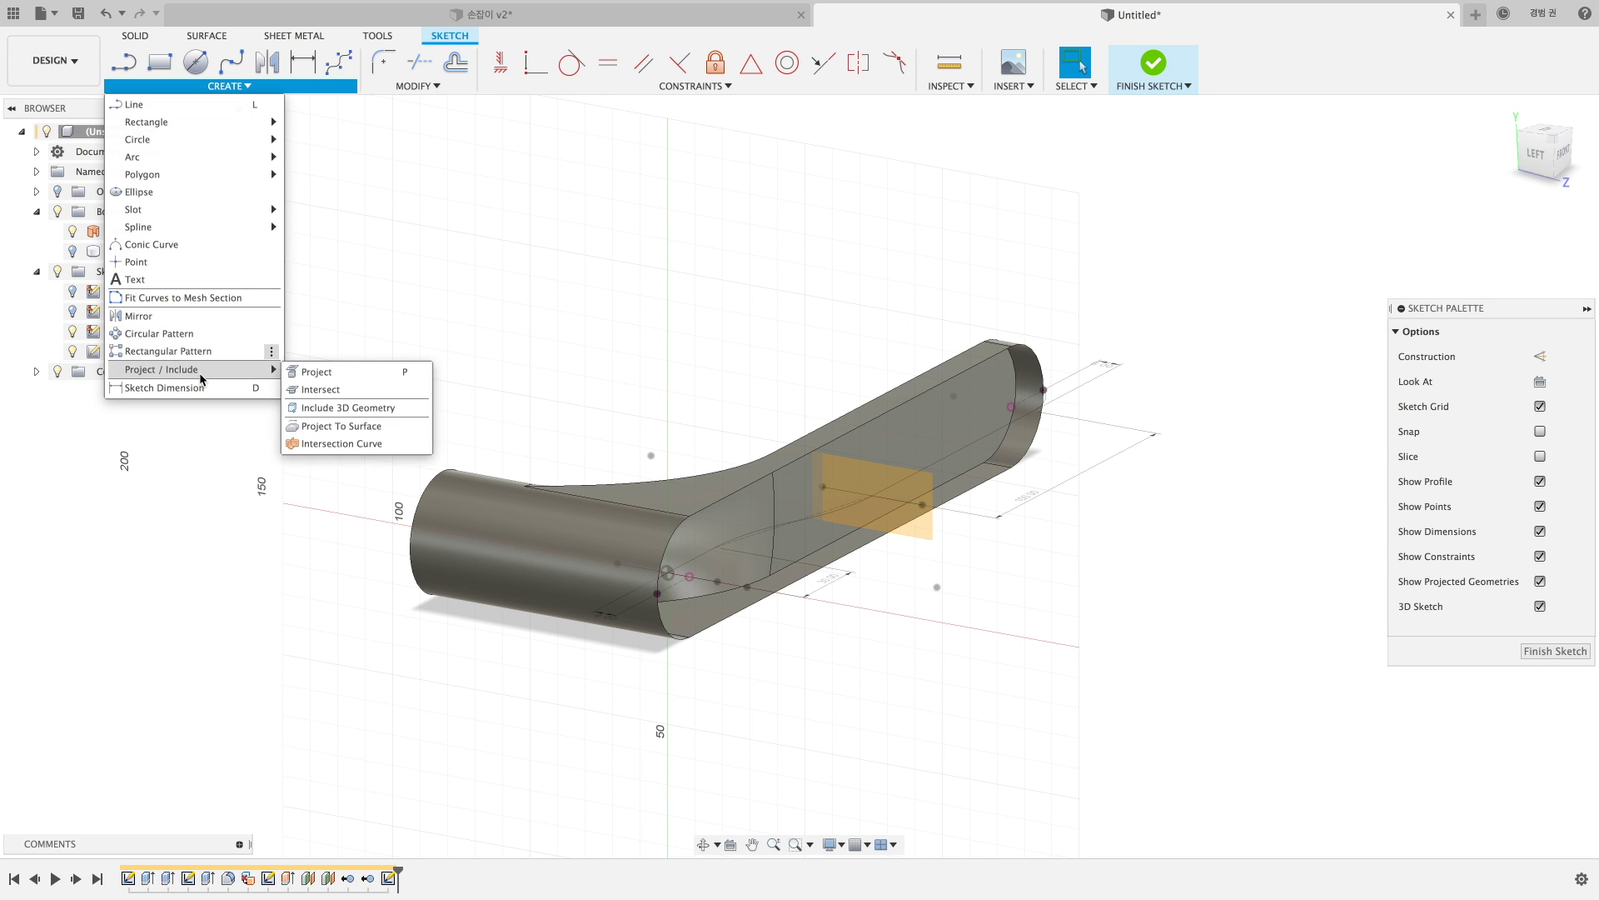
click(320, 389)
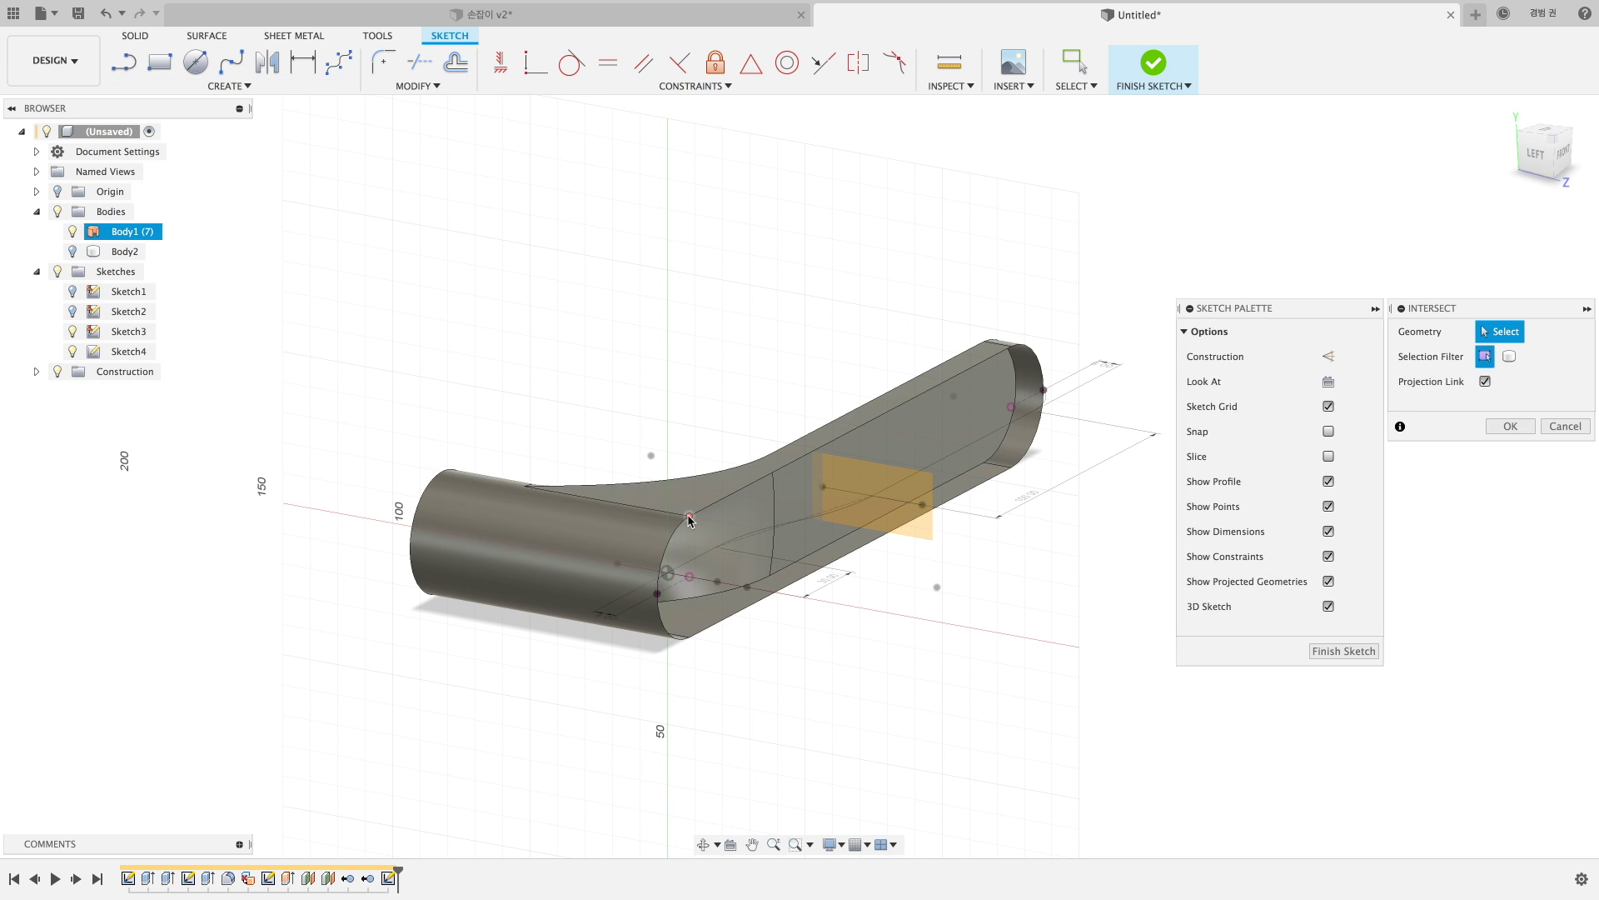
click(689, 517)
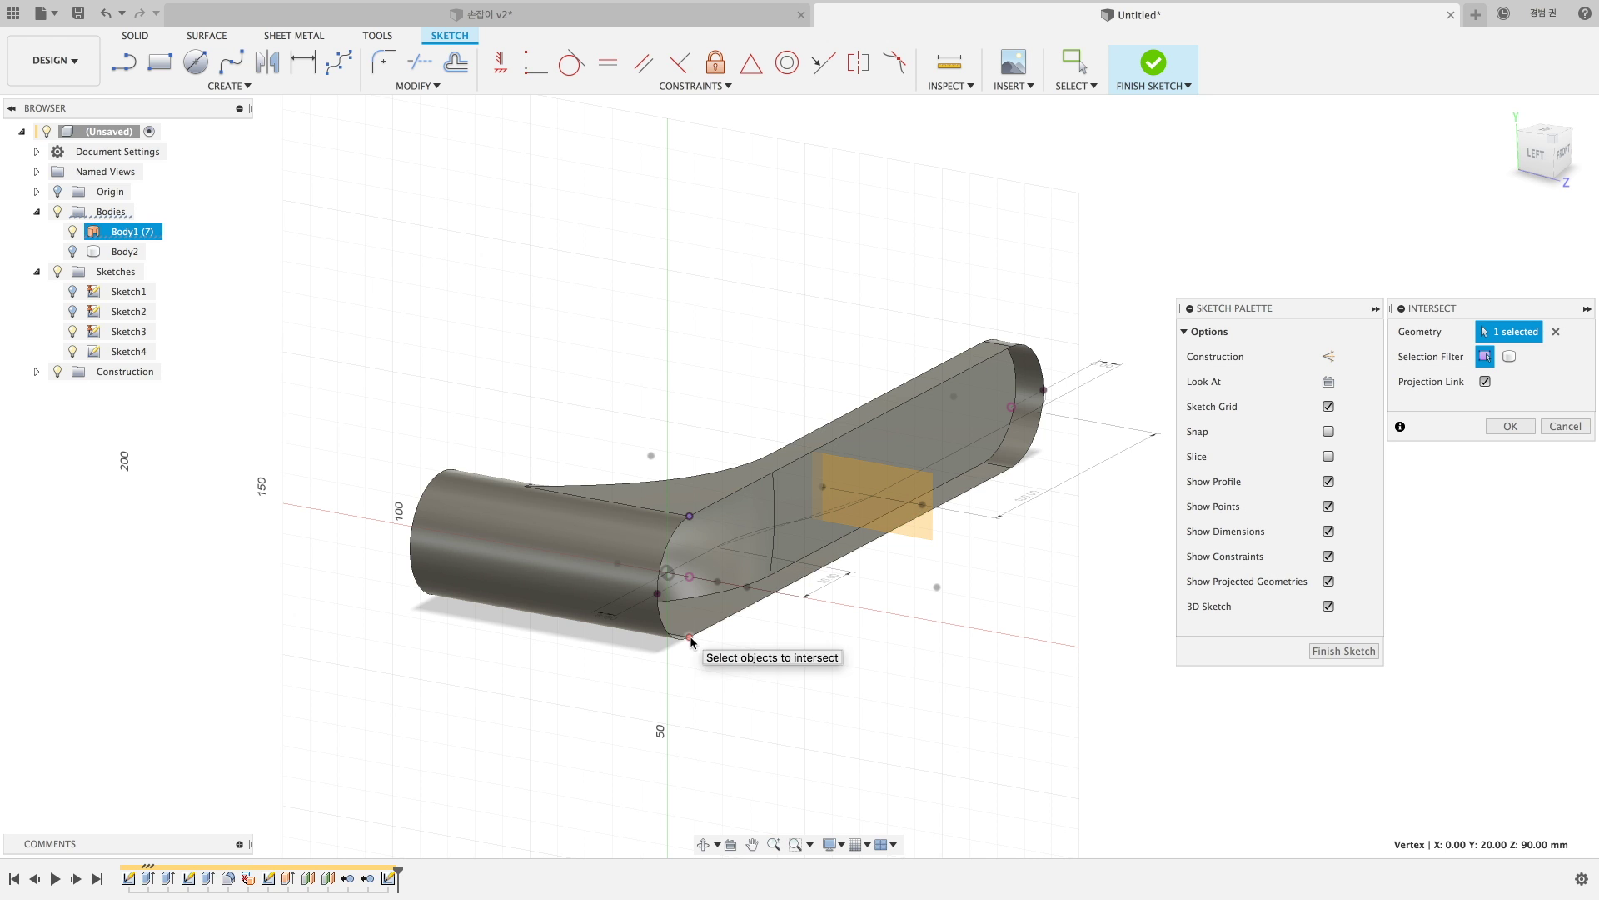
click(690, 639)
shift+middle_drag(756, 650, 727, 666)
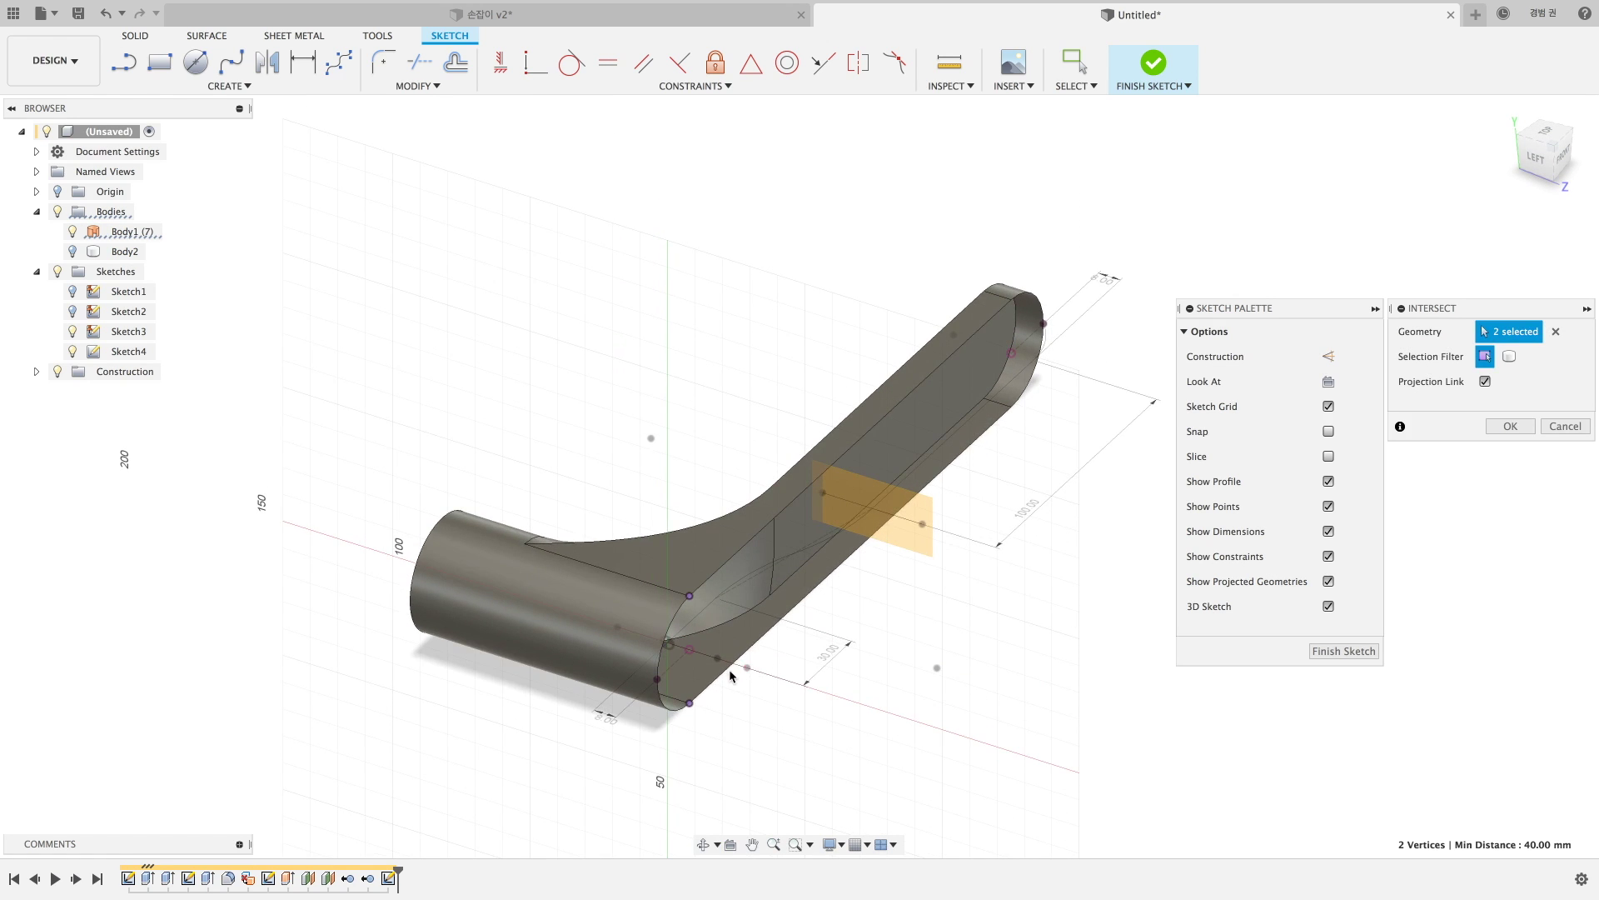
scroll(725, 665, up, 3)
scroll(717, 645, up, 3)
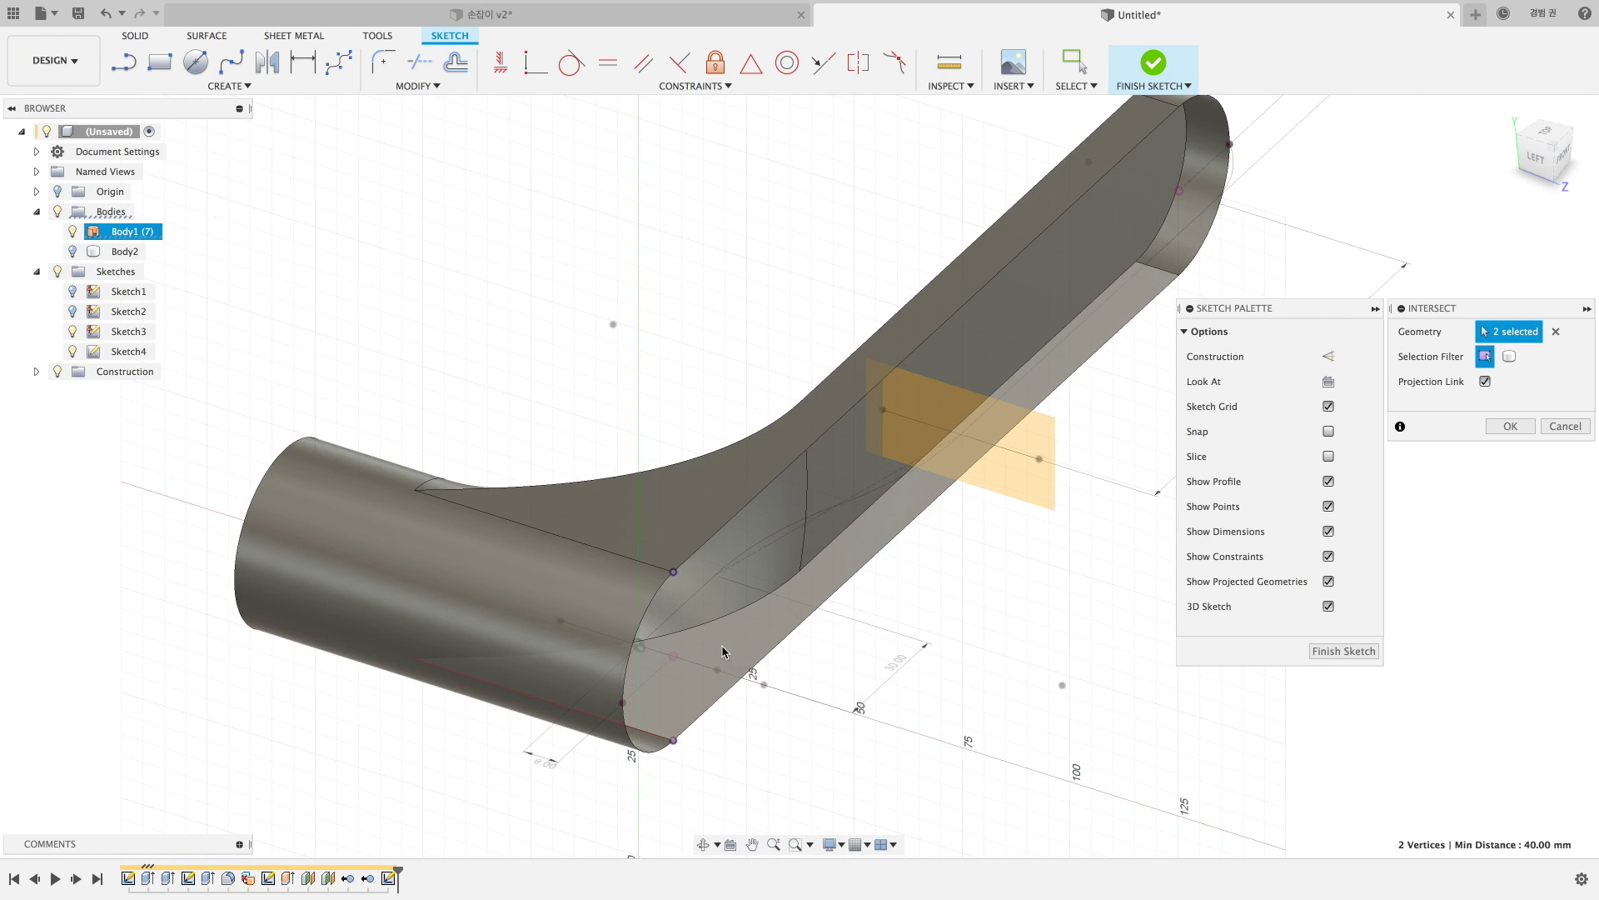
mouse_move(717, 645)
shift+middle_down()
mouse_move(593, 660)
mouse_move(1008, 668)
shift+middle_up()
click(573, 633)
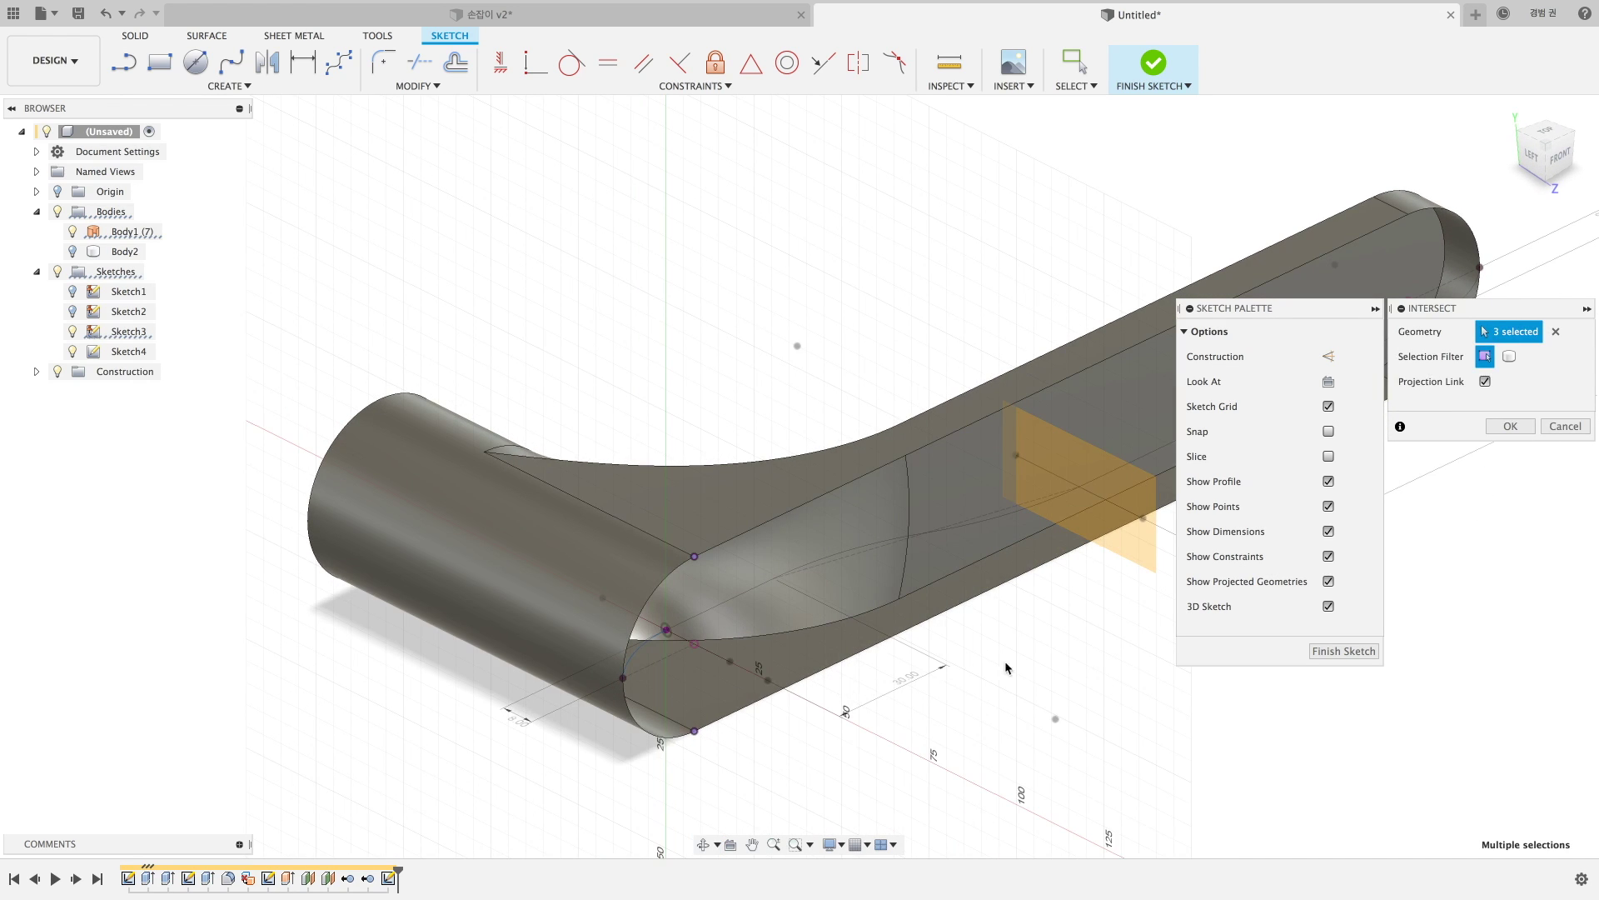
click(1509, 426)
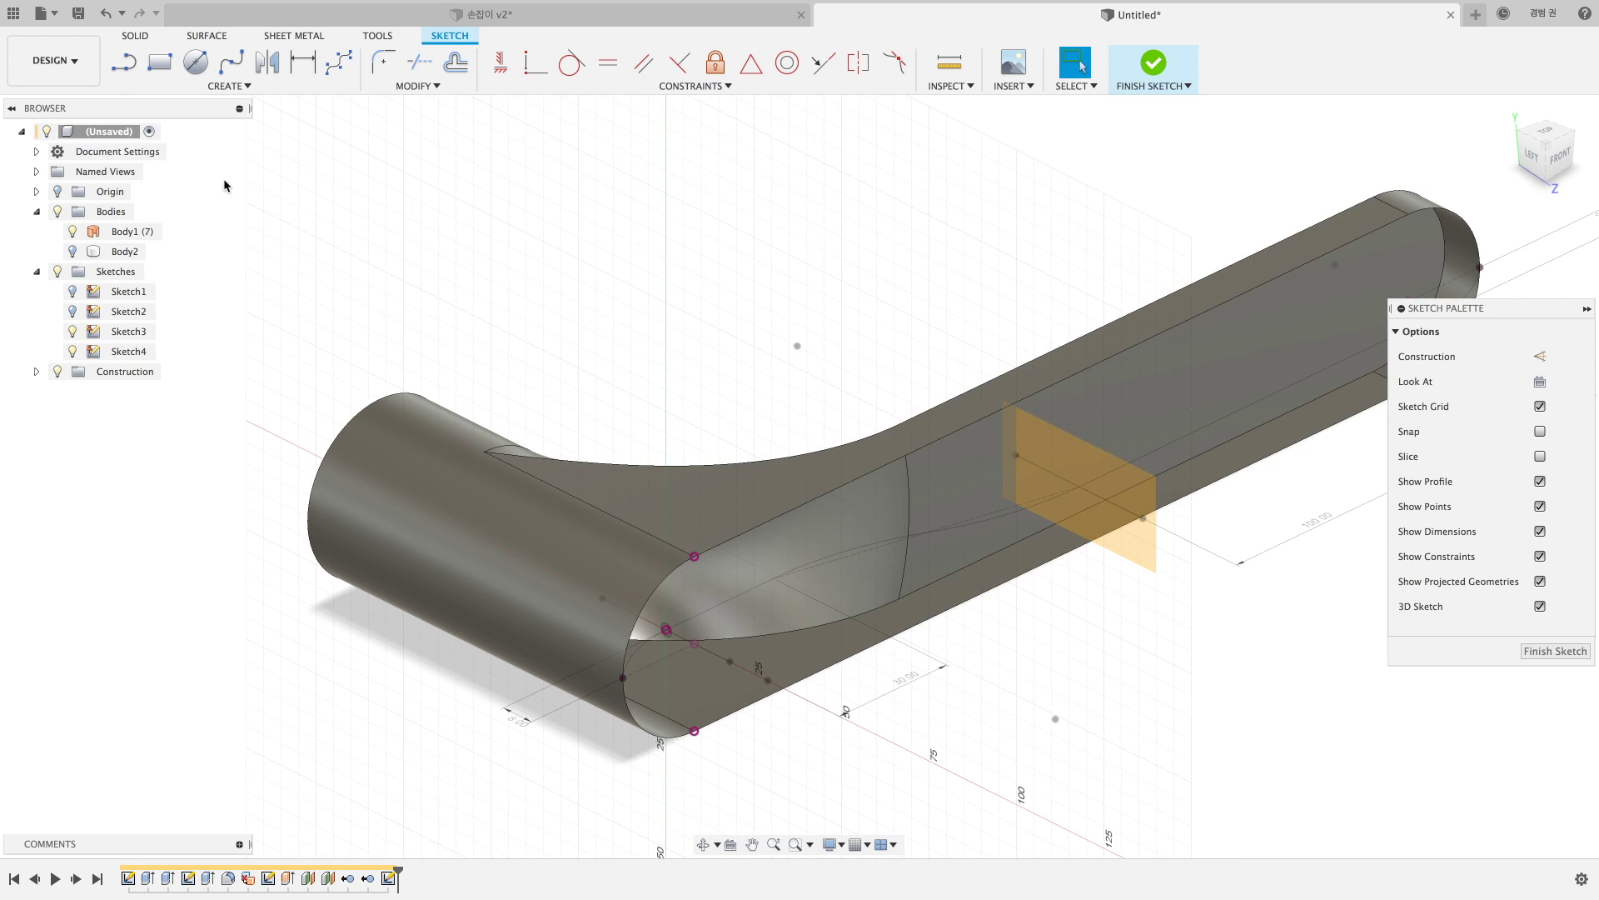
Add a three-point arc through the intersected handle-edge points and finish Sketch4.
click(231, 86)
mouse_move(187, 156)
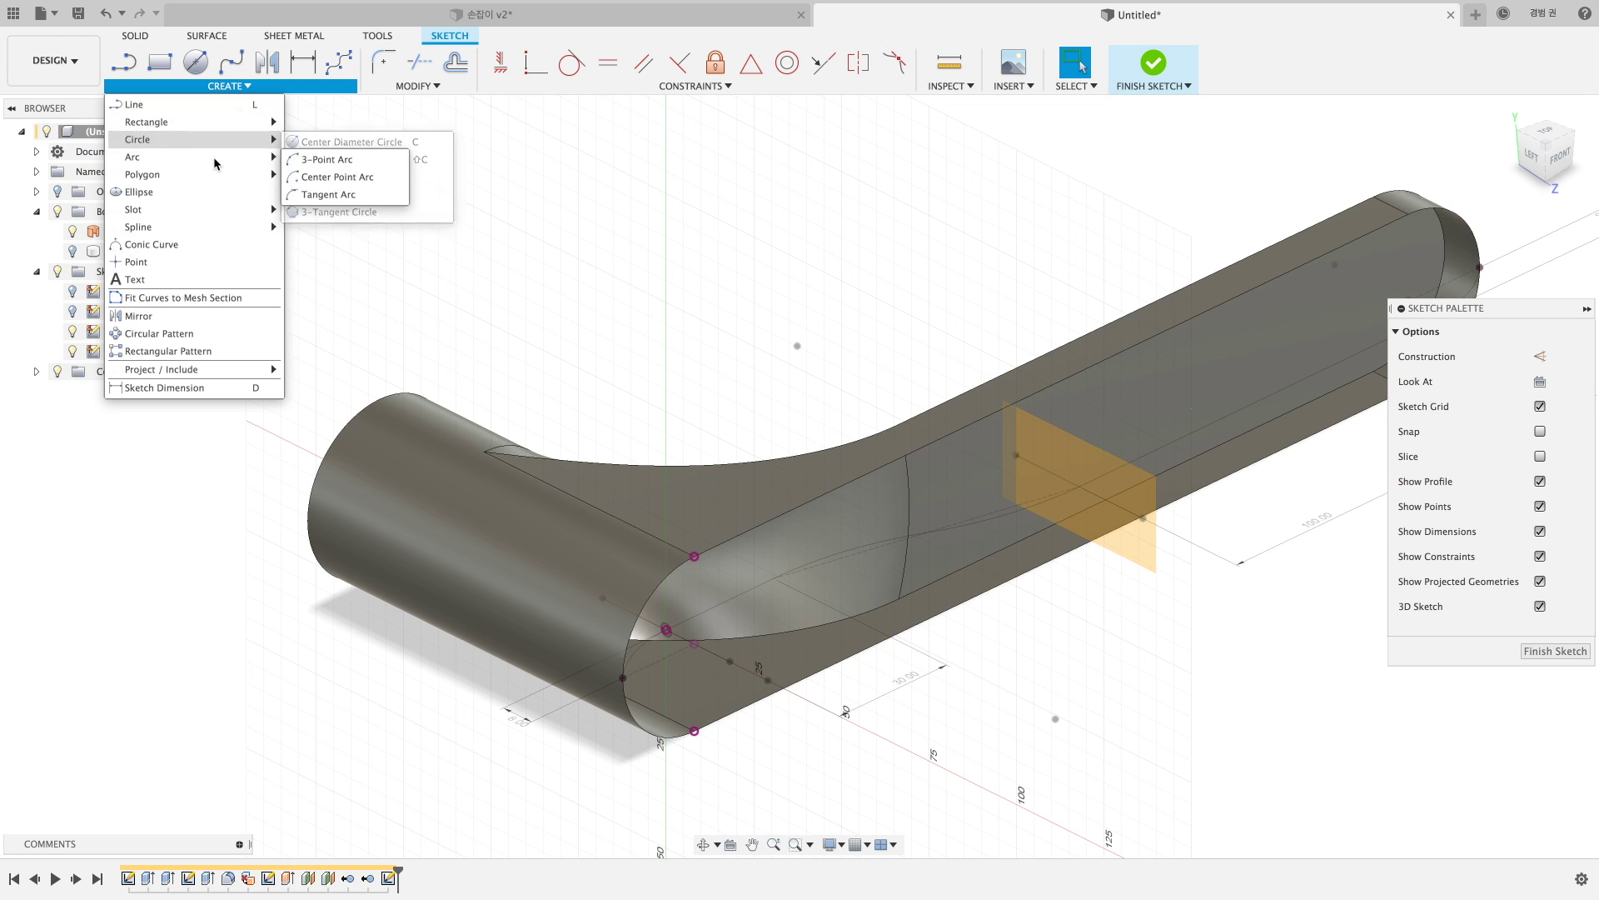
click(329, 159)
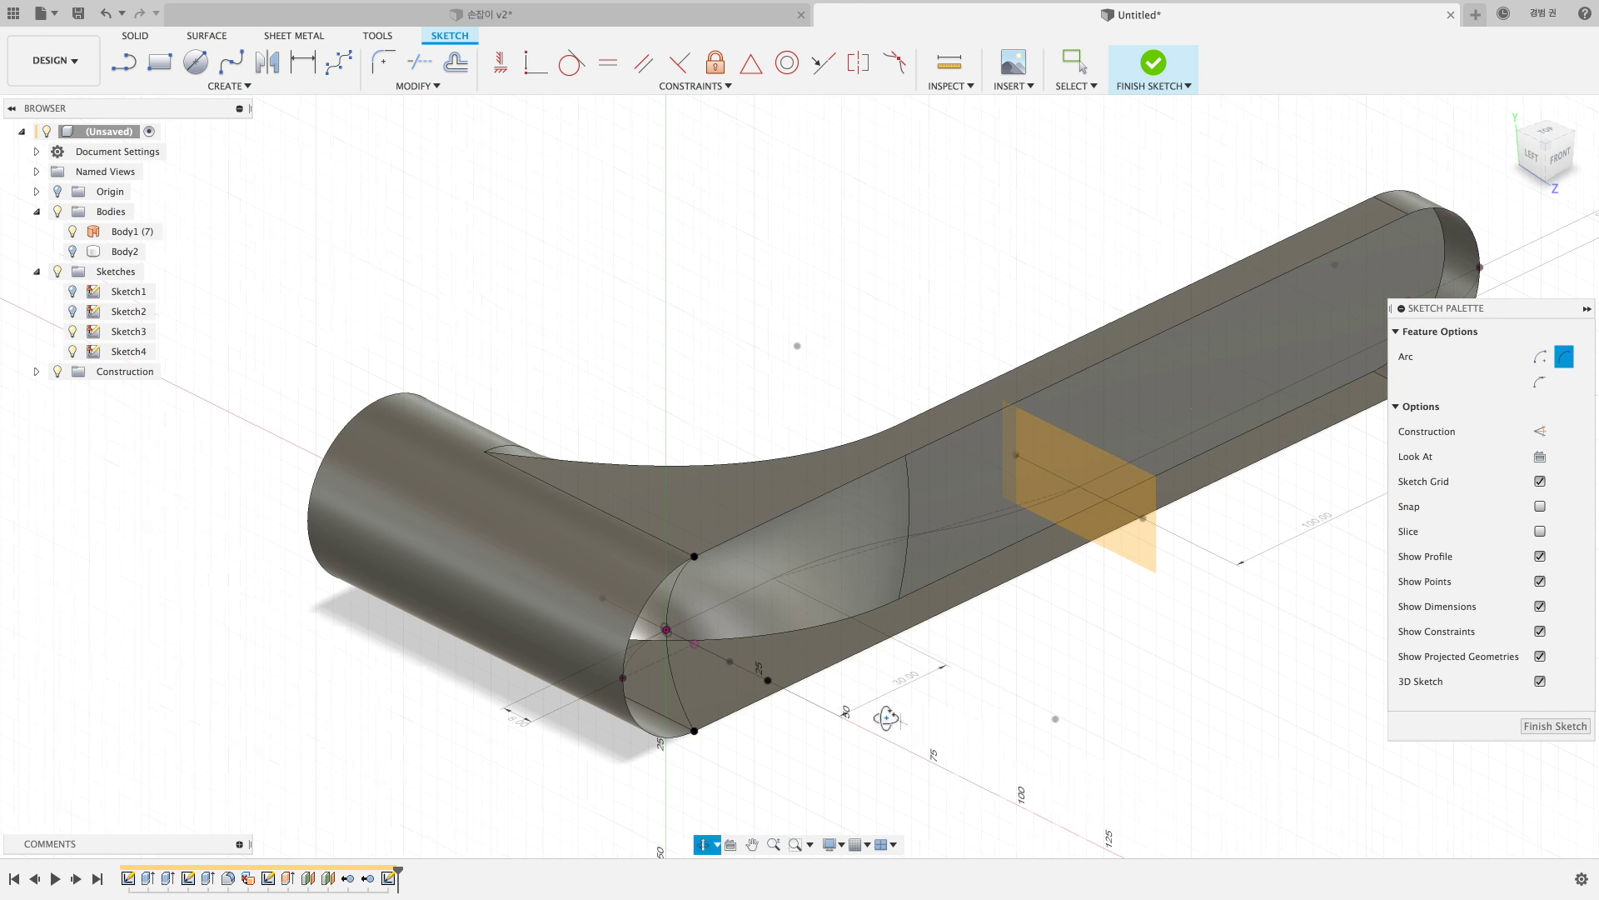
mouse_move(885, 717)
shift+middle_down()
mouse_move(921, 642)
mouse_move(750, 653)
mouse_move(758, 512)
shift+middle_up()
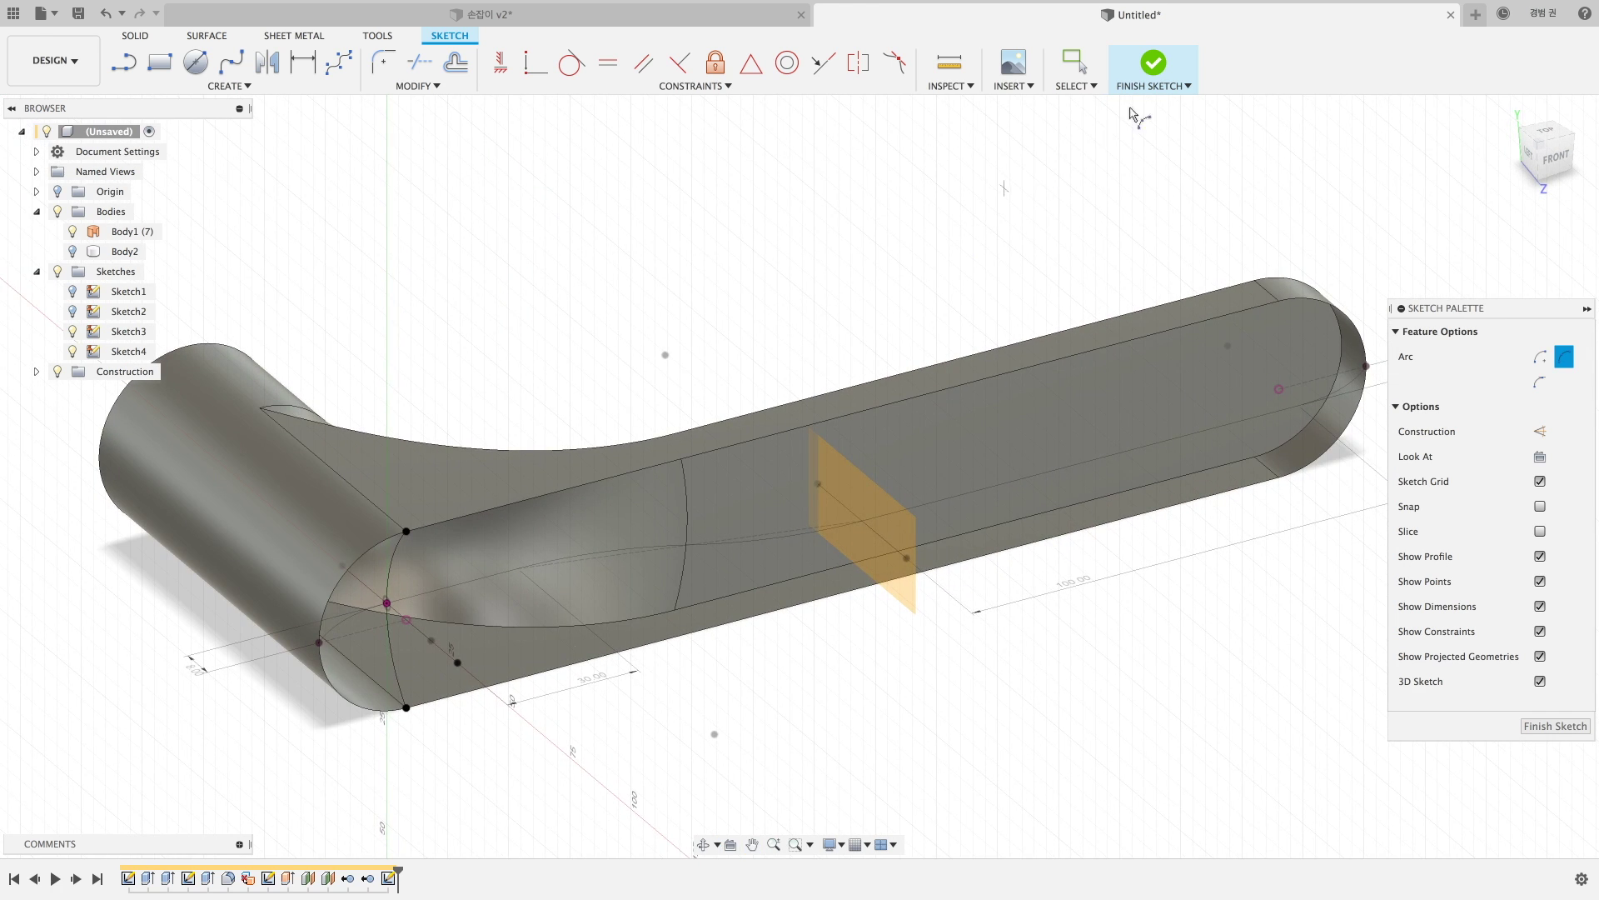
click(1154, 66)
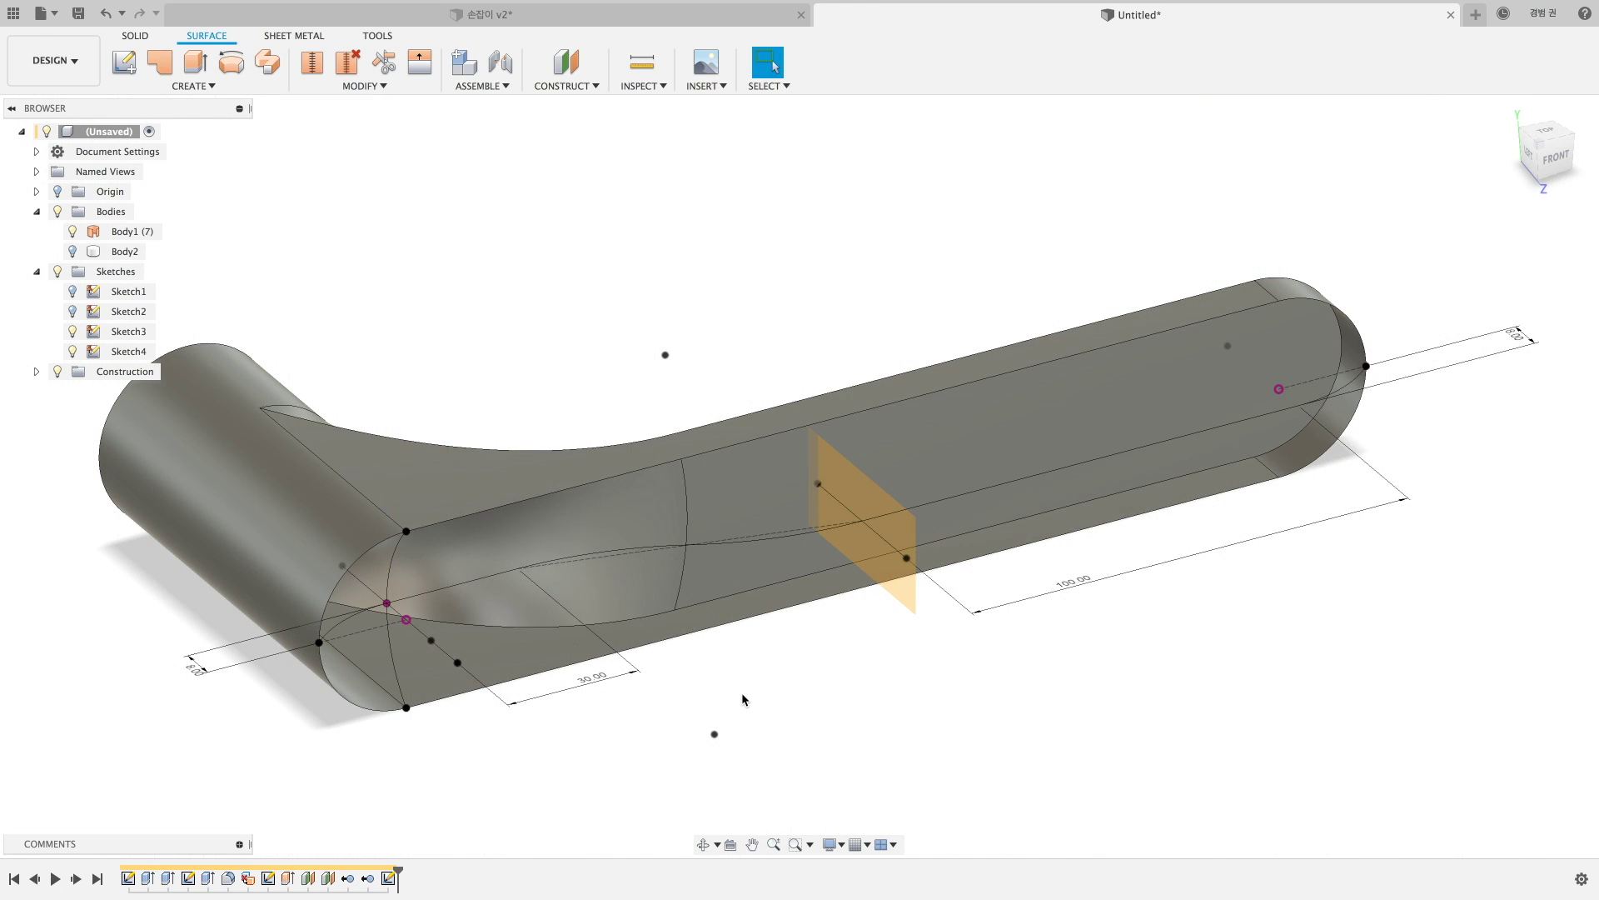
Start Sketch5 on the mid-arm plane and intersect three handle edges into it.
click(862, 497)
shift+middle_drag(851, 549, 688, 536)
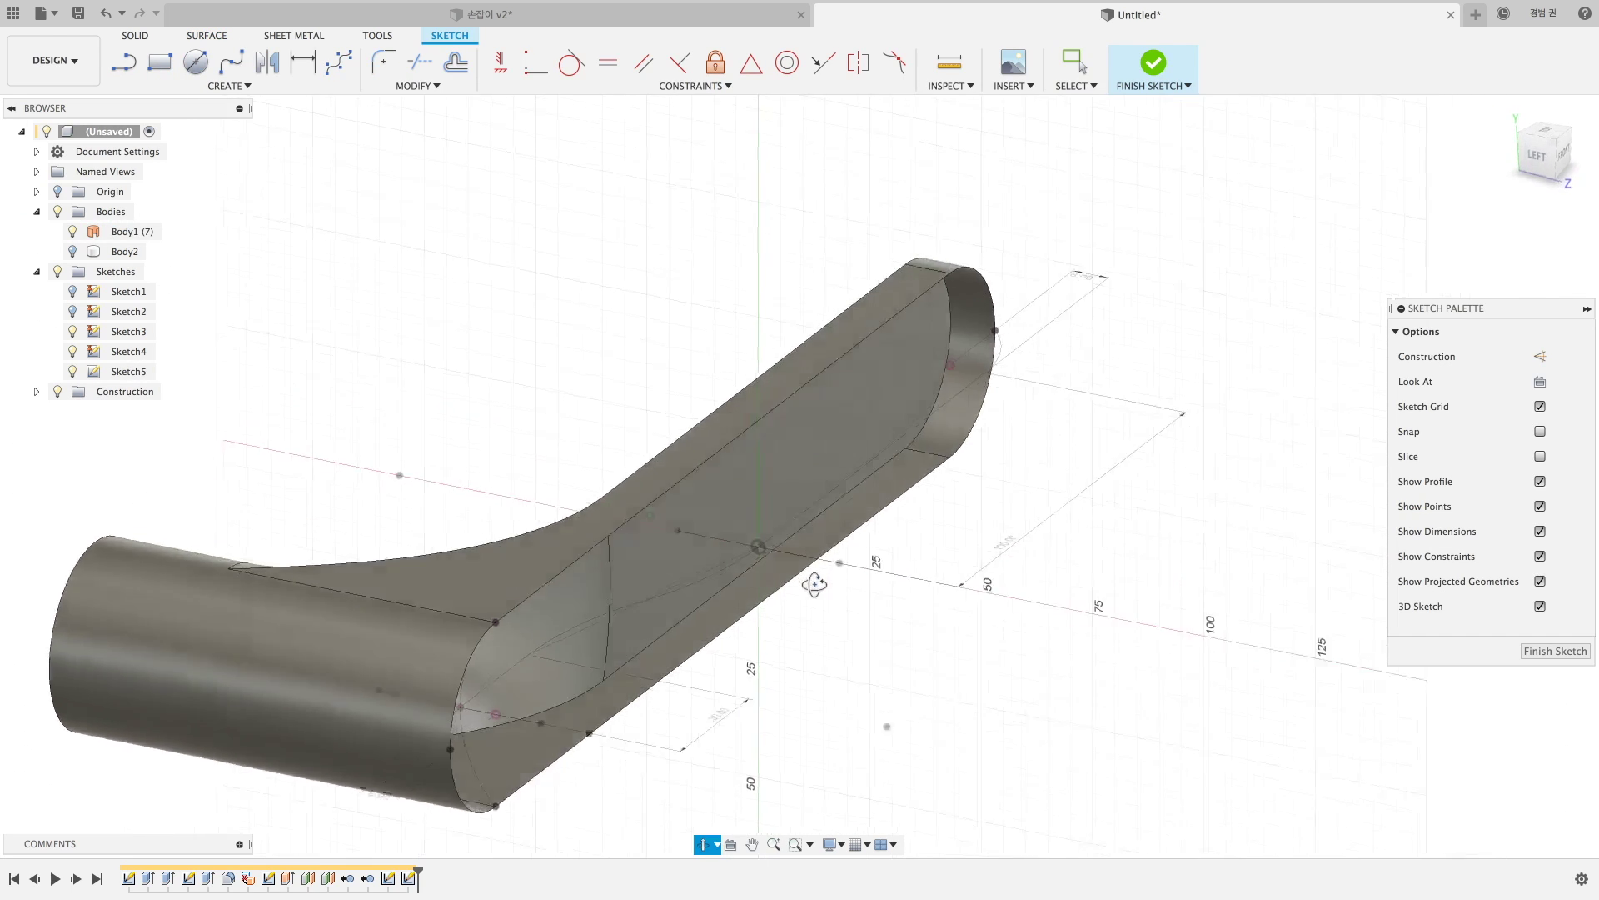
click(223, 86)
mouse_move(161, 368)
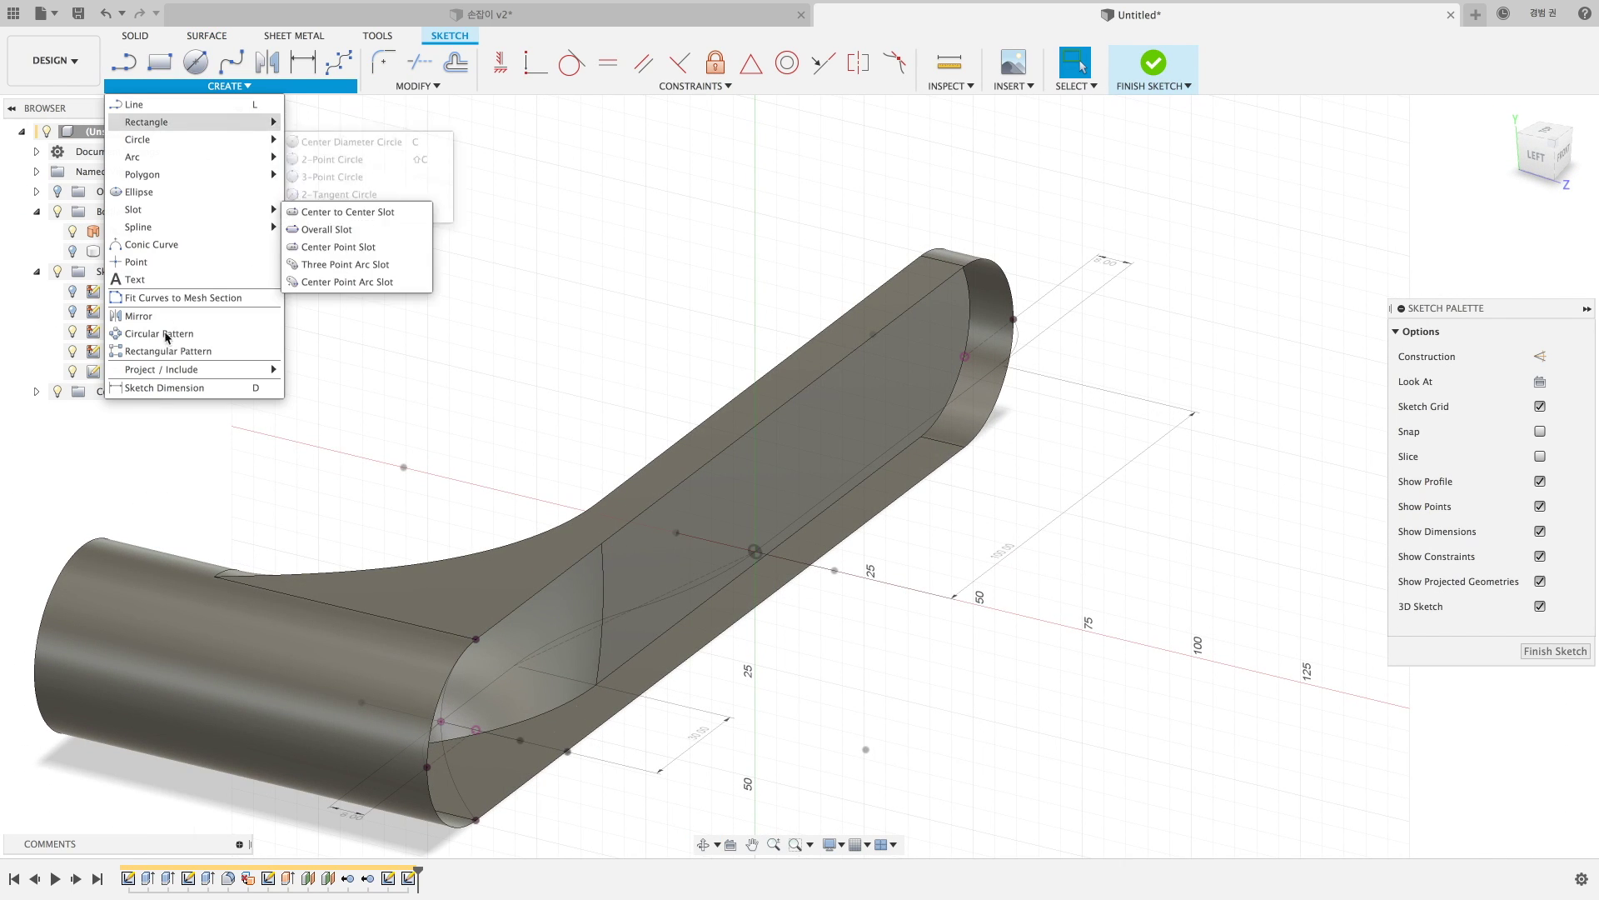
click(314, 389)
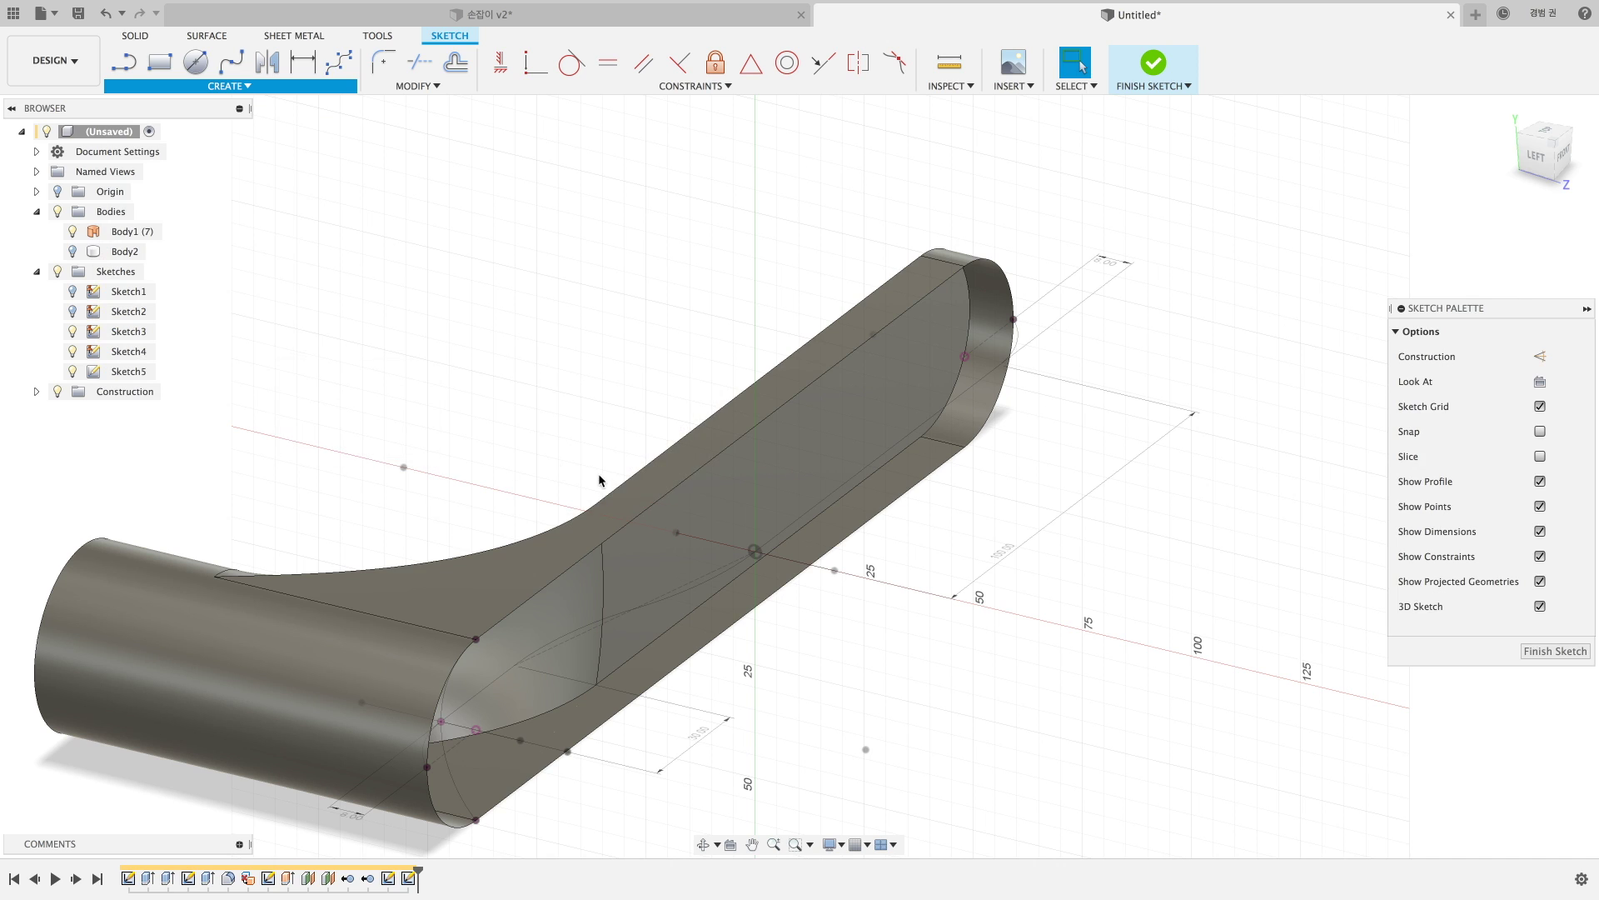
click(714, 467)
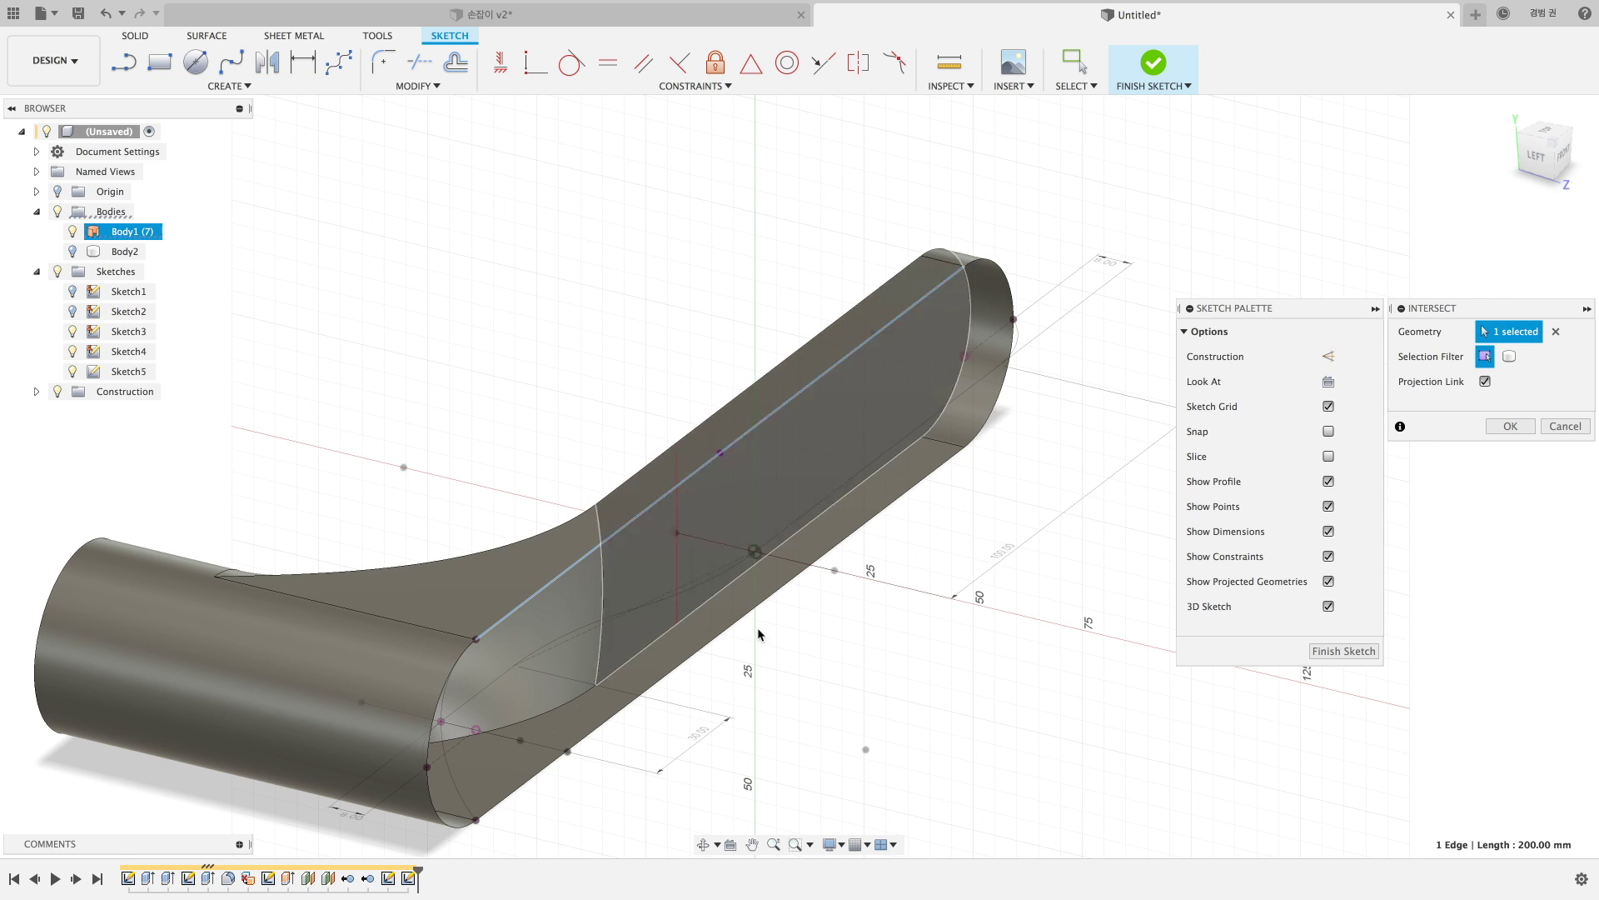
click(732, 633)
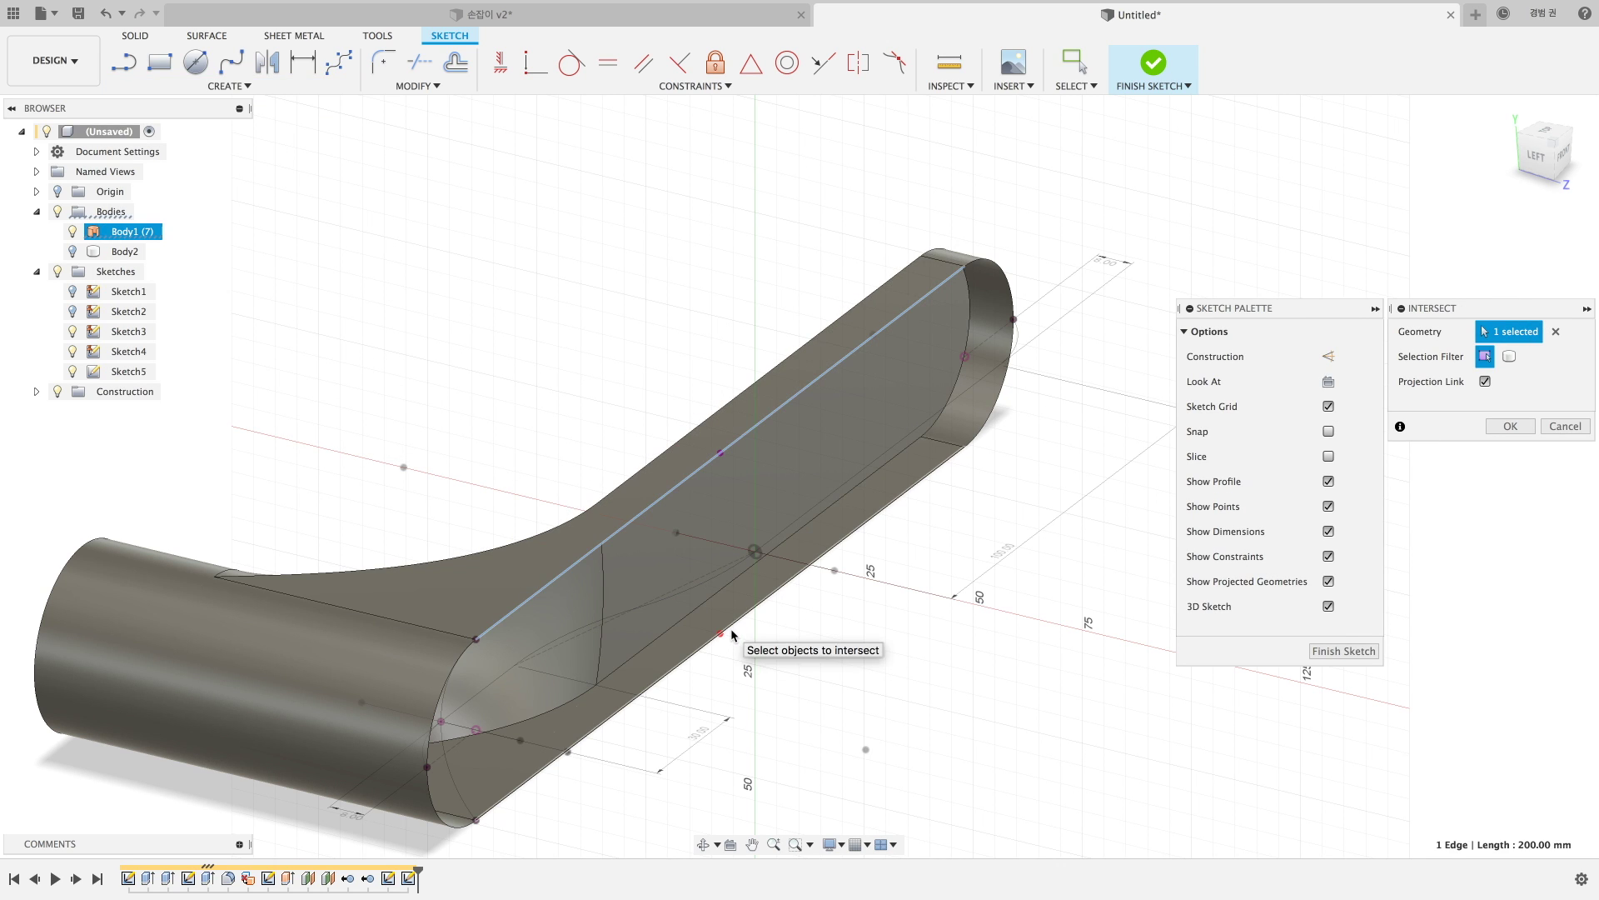
click(753, 551)
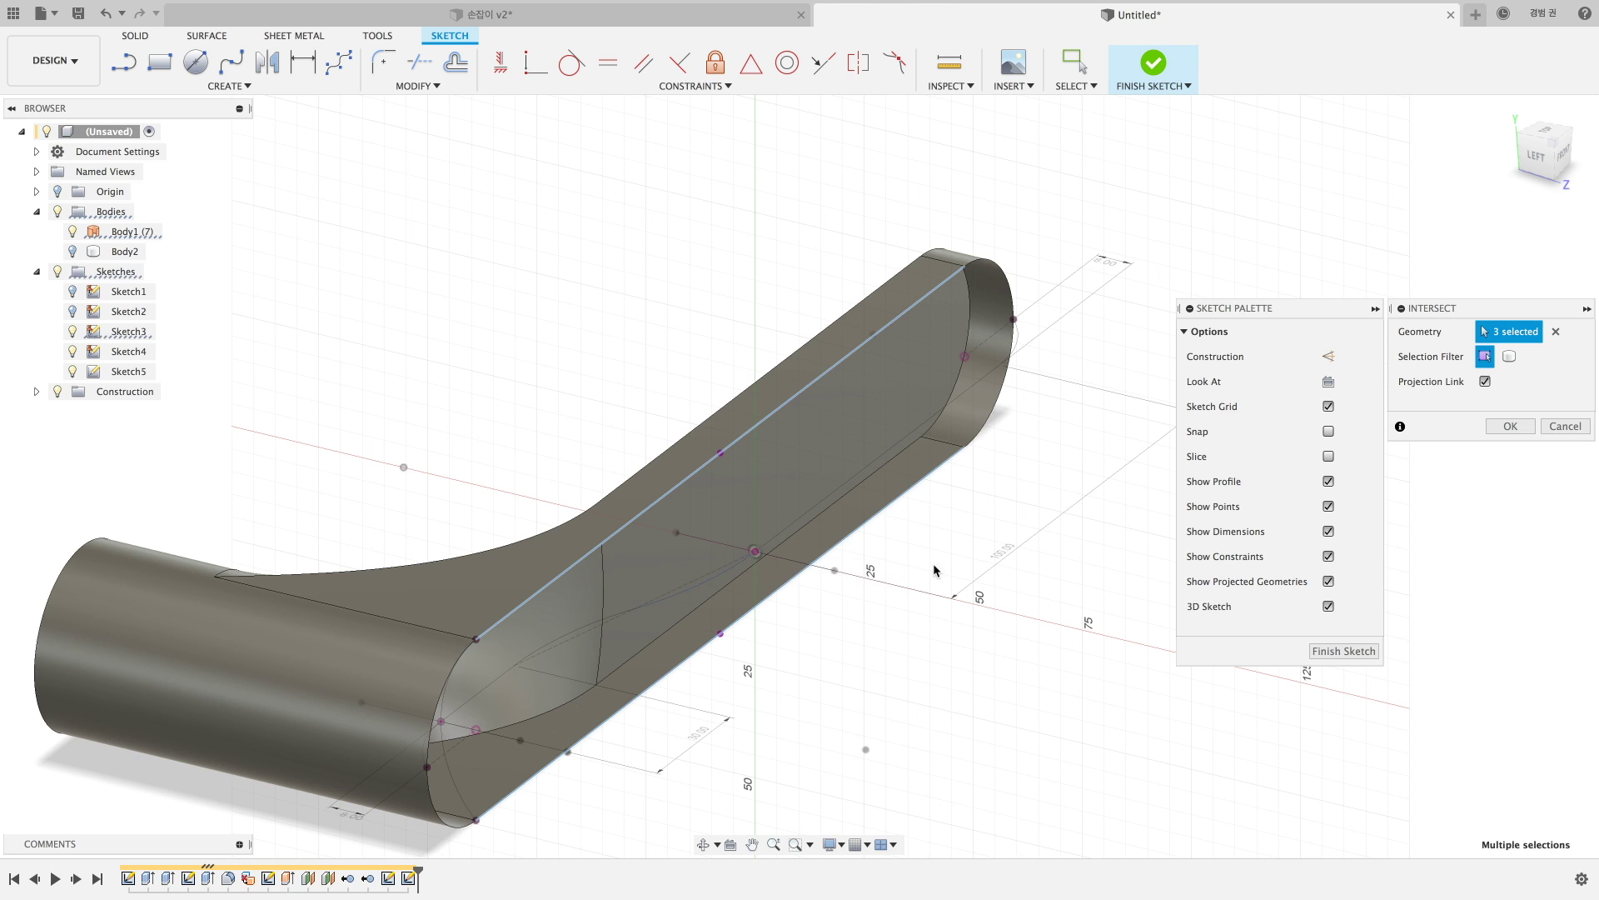
click(1511, 426)
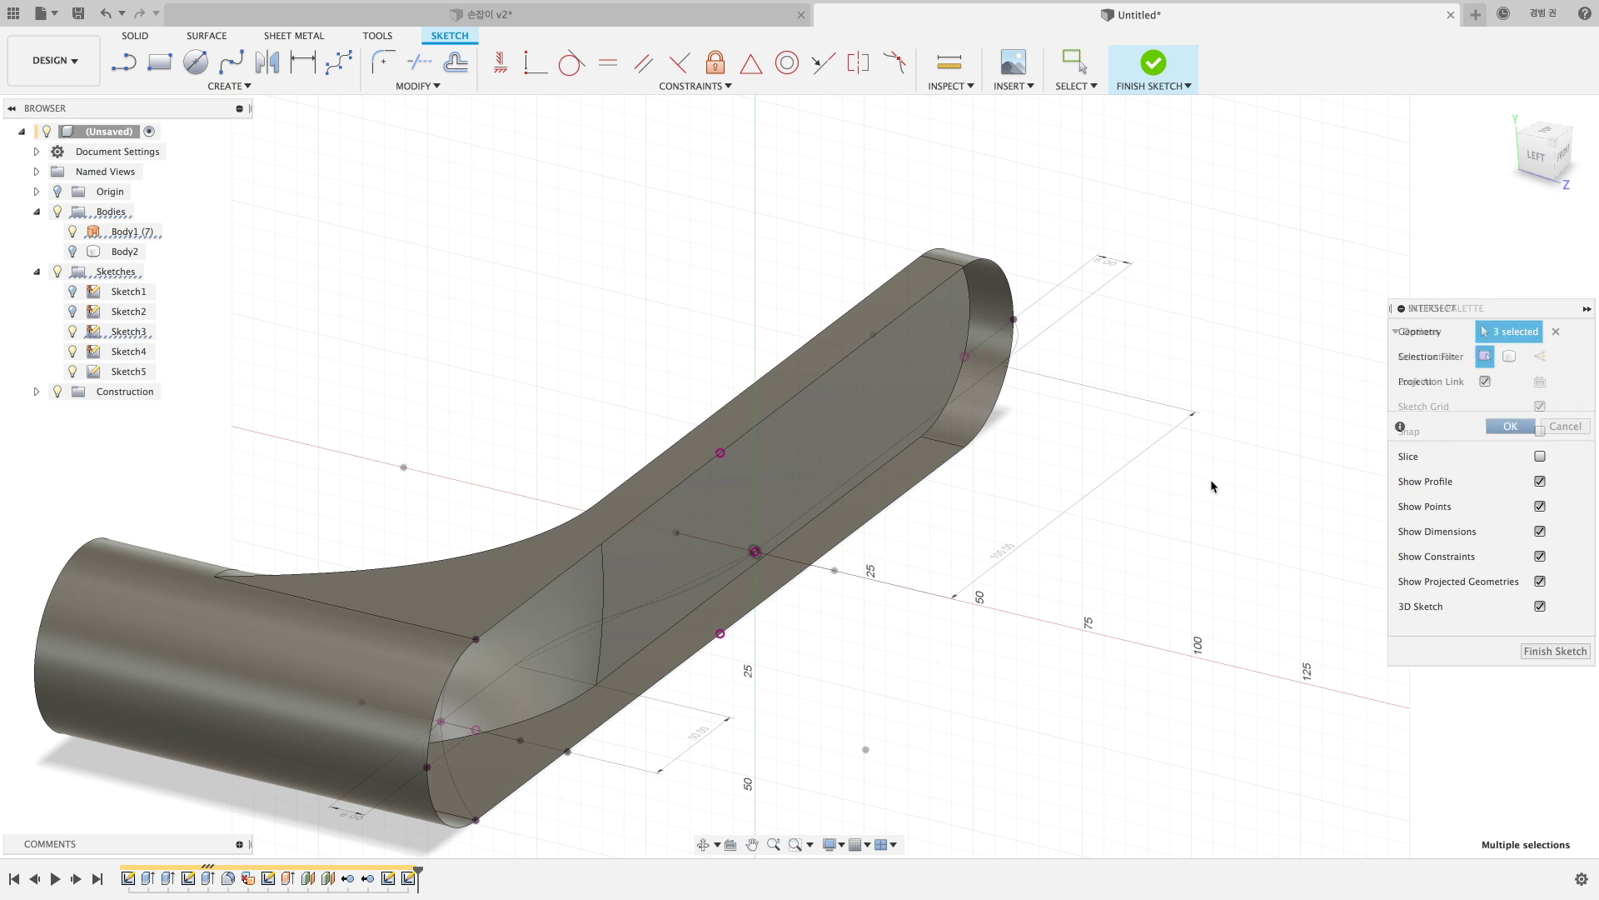
Draw a three-point arc through the intersected points across the arm's cross-section.
click(250, 86)
mouse_move(187, 157)
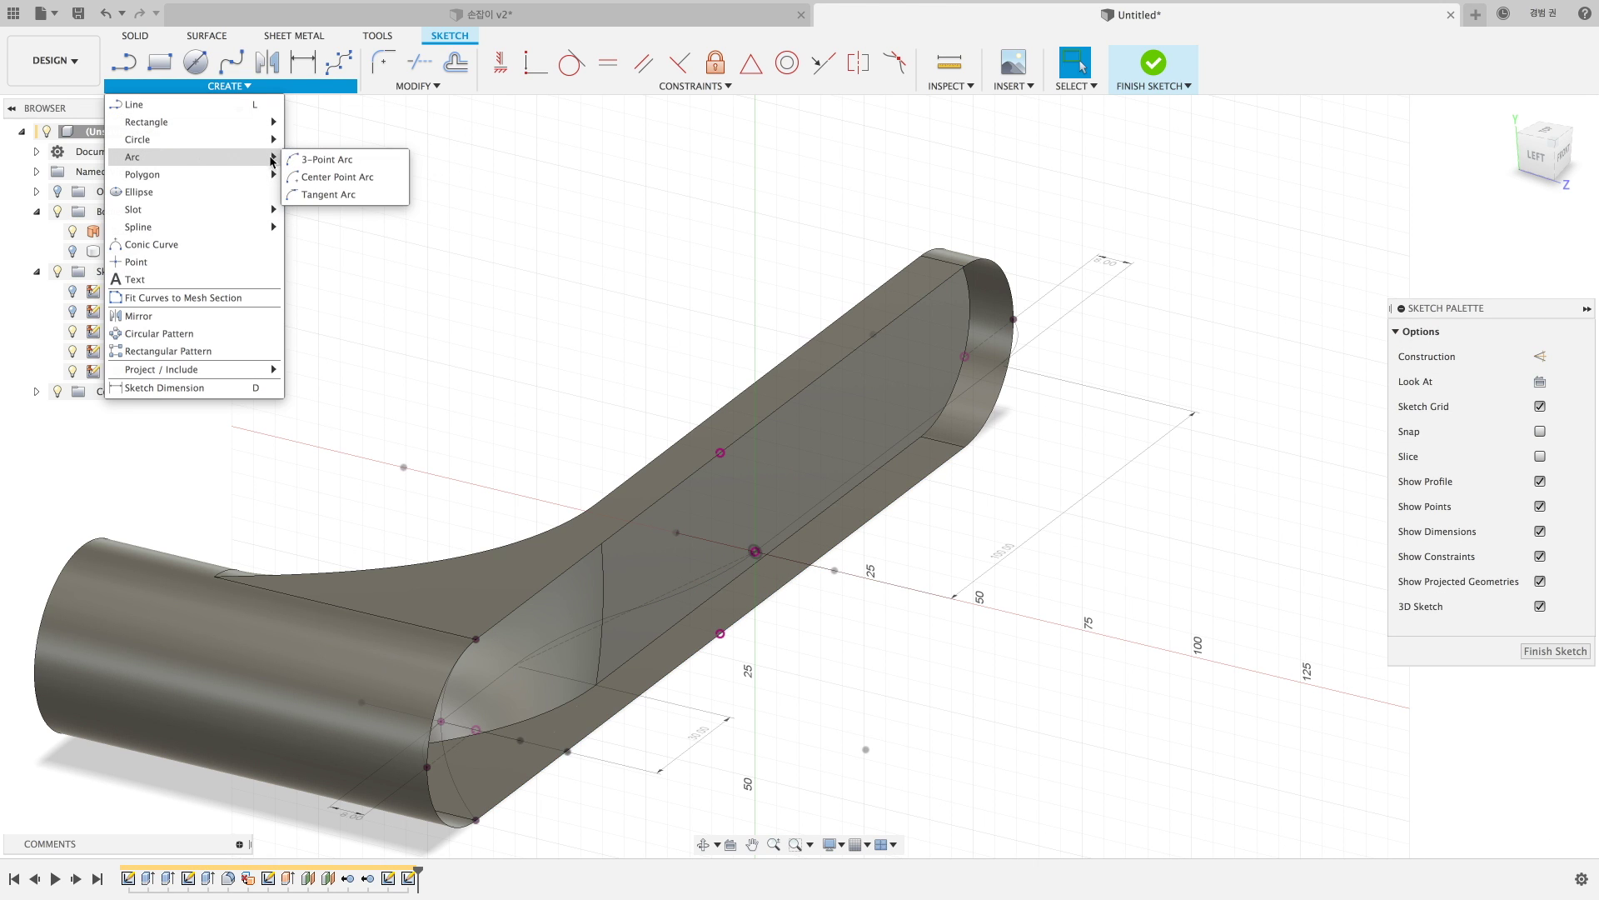
click(292, 161)
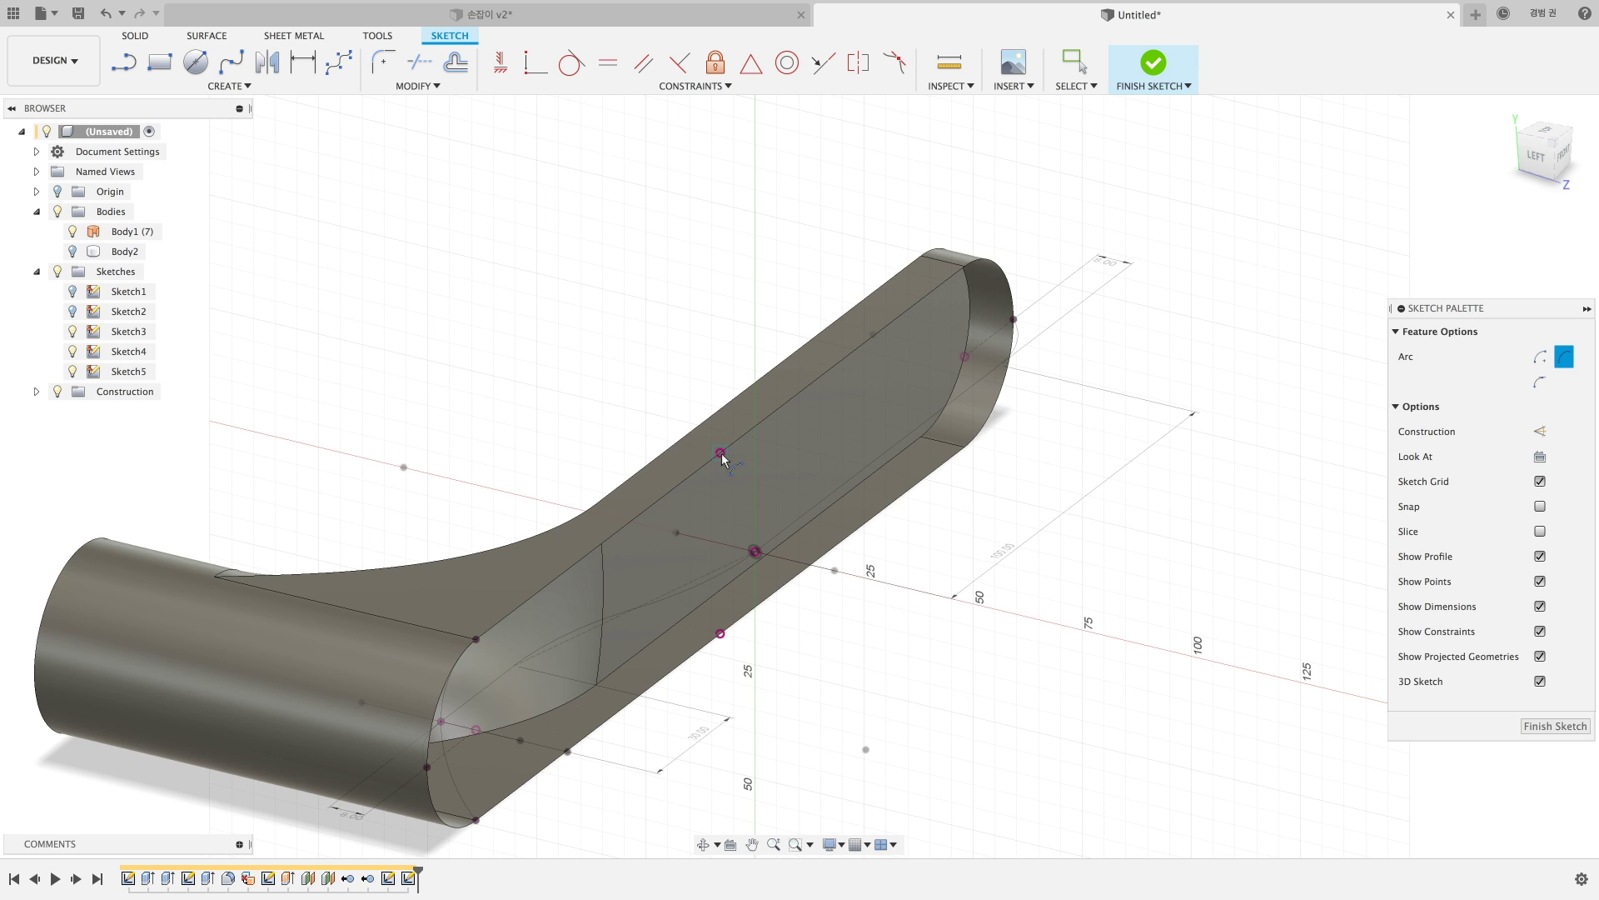
click(720, 634)
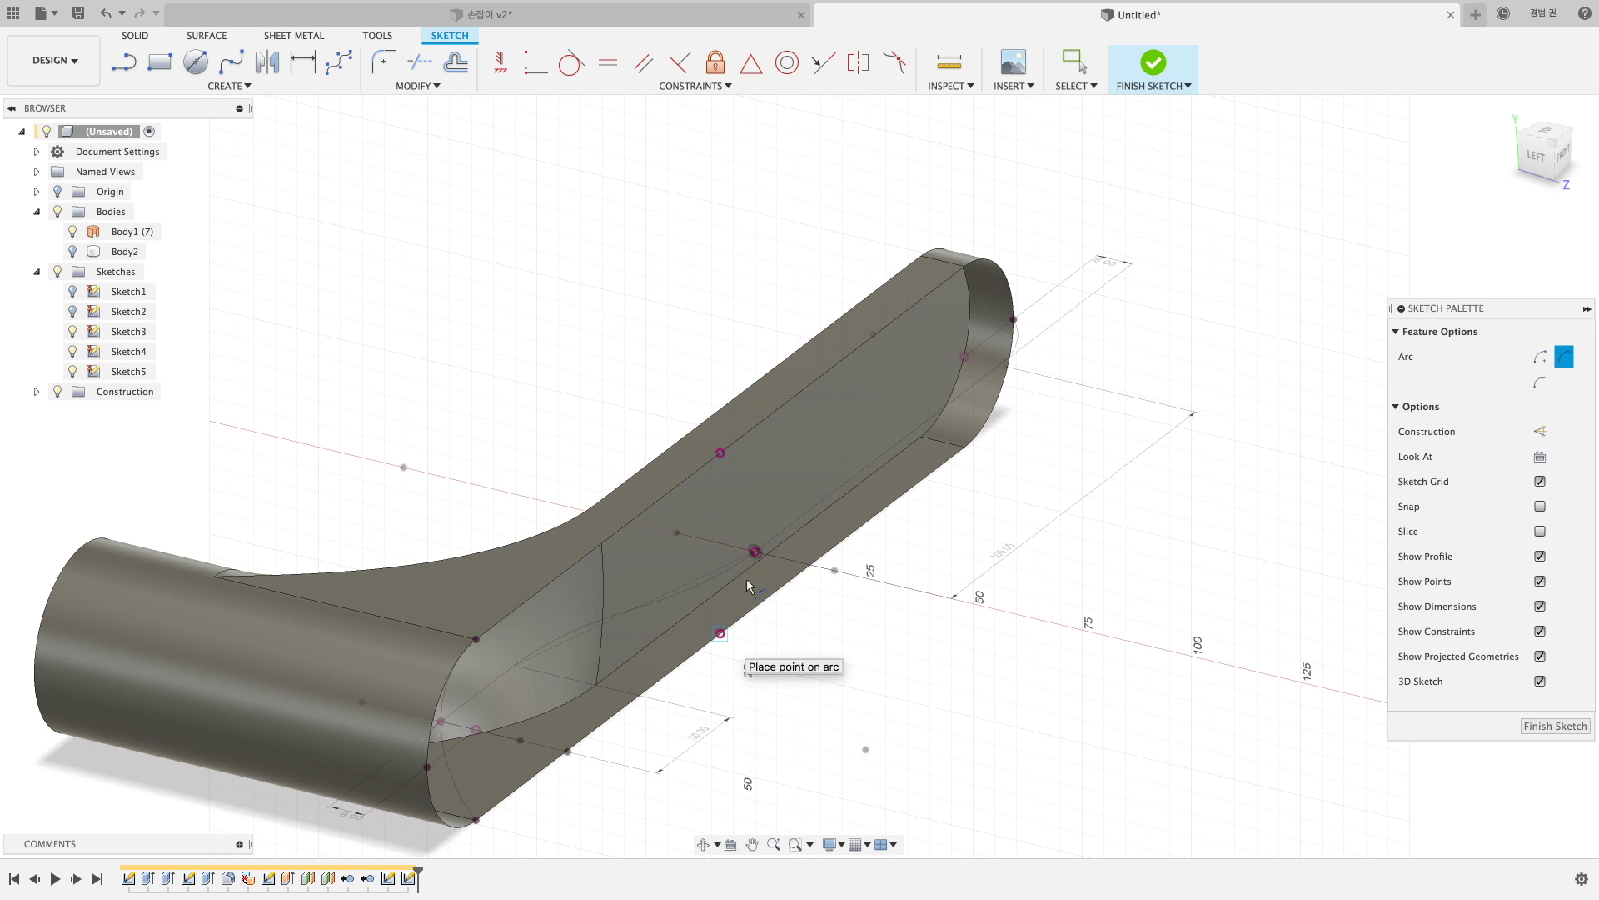
click(756, 551)
shift+middle_drag(841, 693, 784, 690)
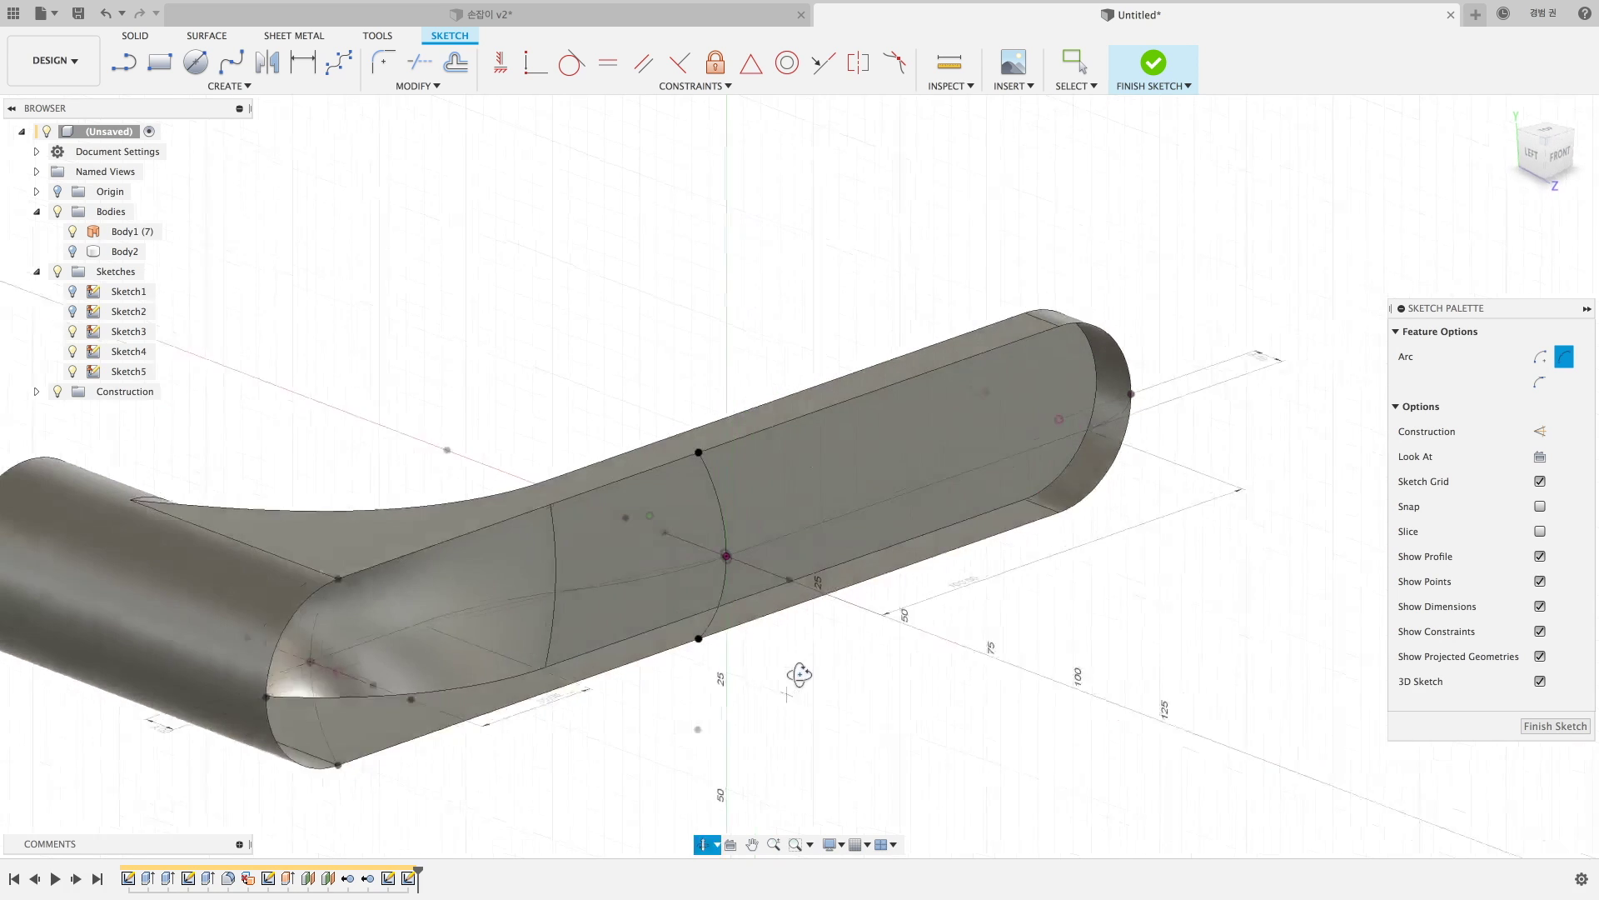
Finish the middle-section sketch and change the 8 mm offset dimension to 6 mm.
click(1162, 63)
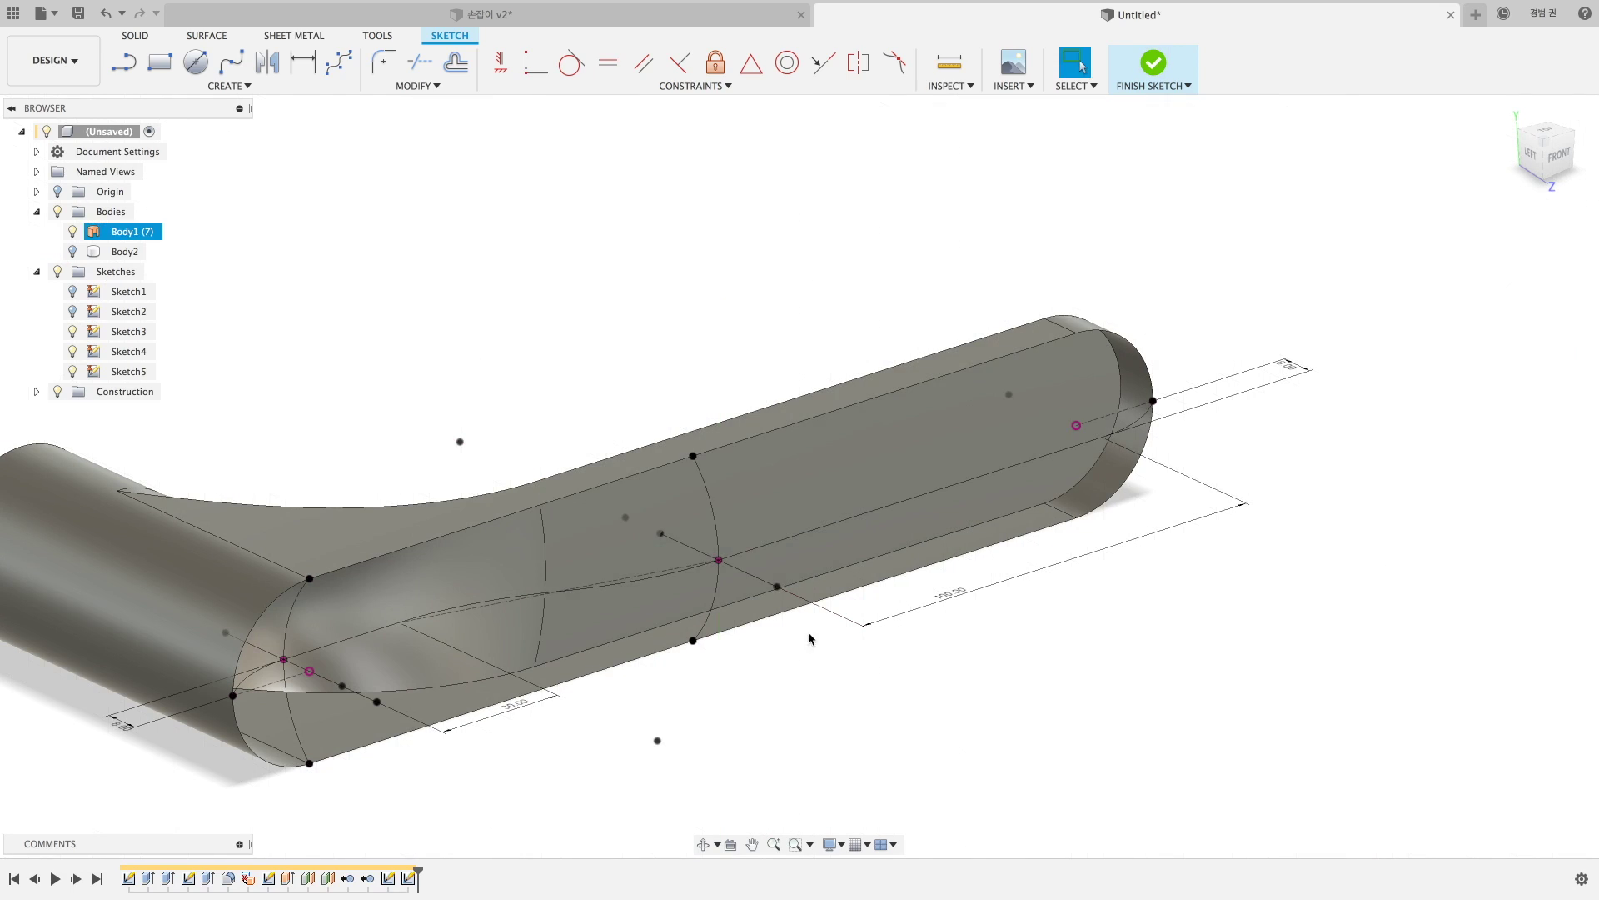
shift+middle_drag(810, 635, 923, 593)
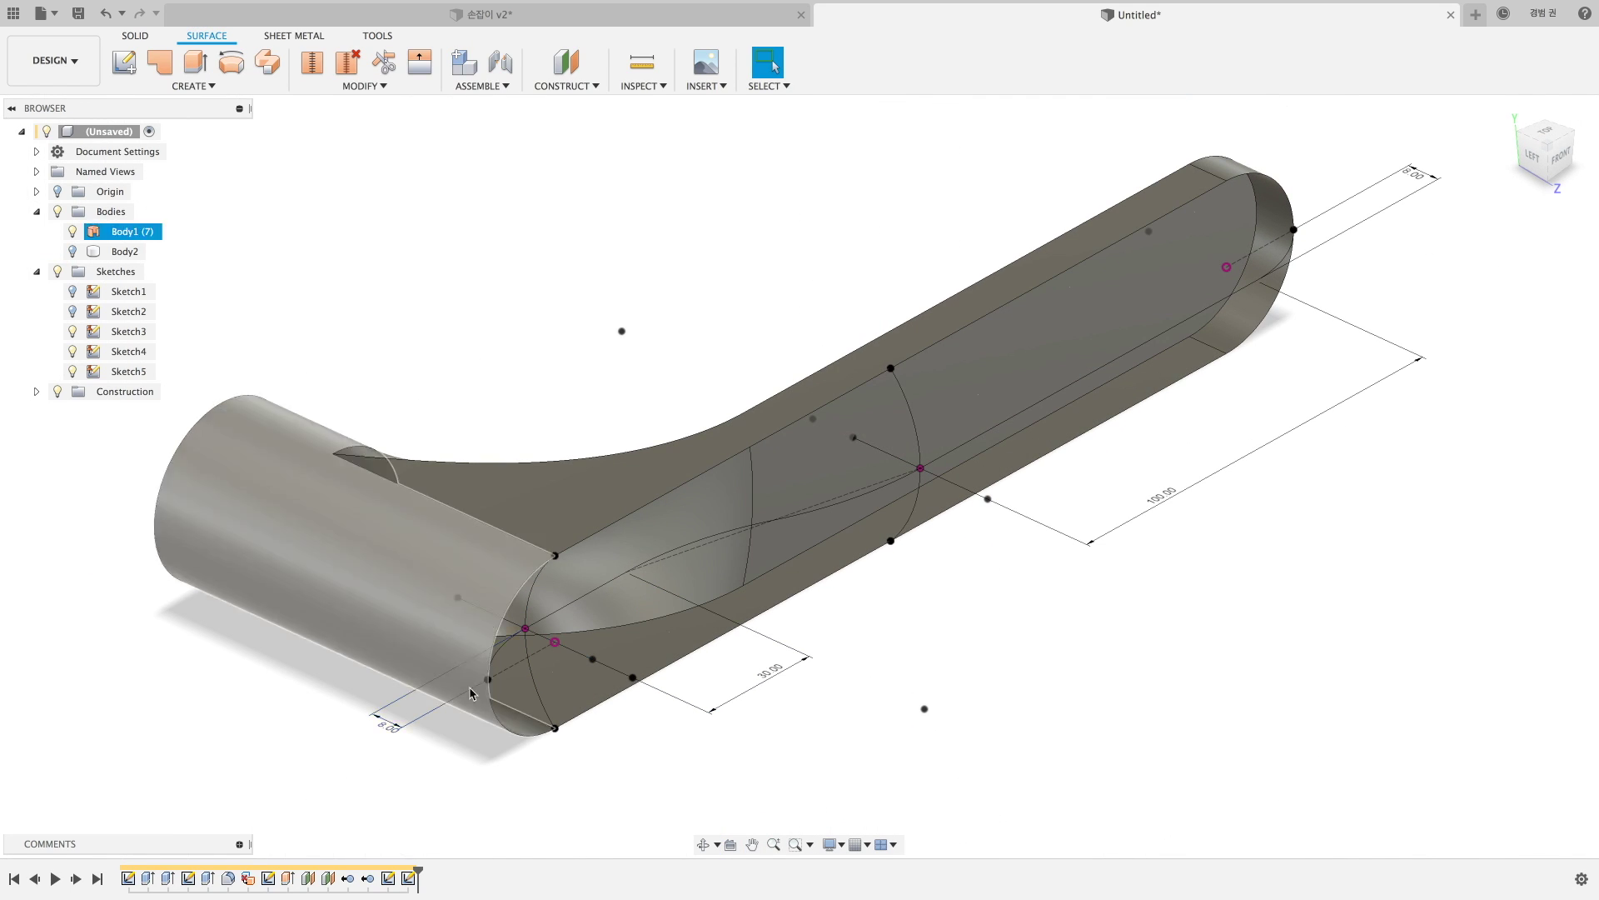
double_click(386, 726)
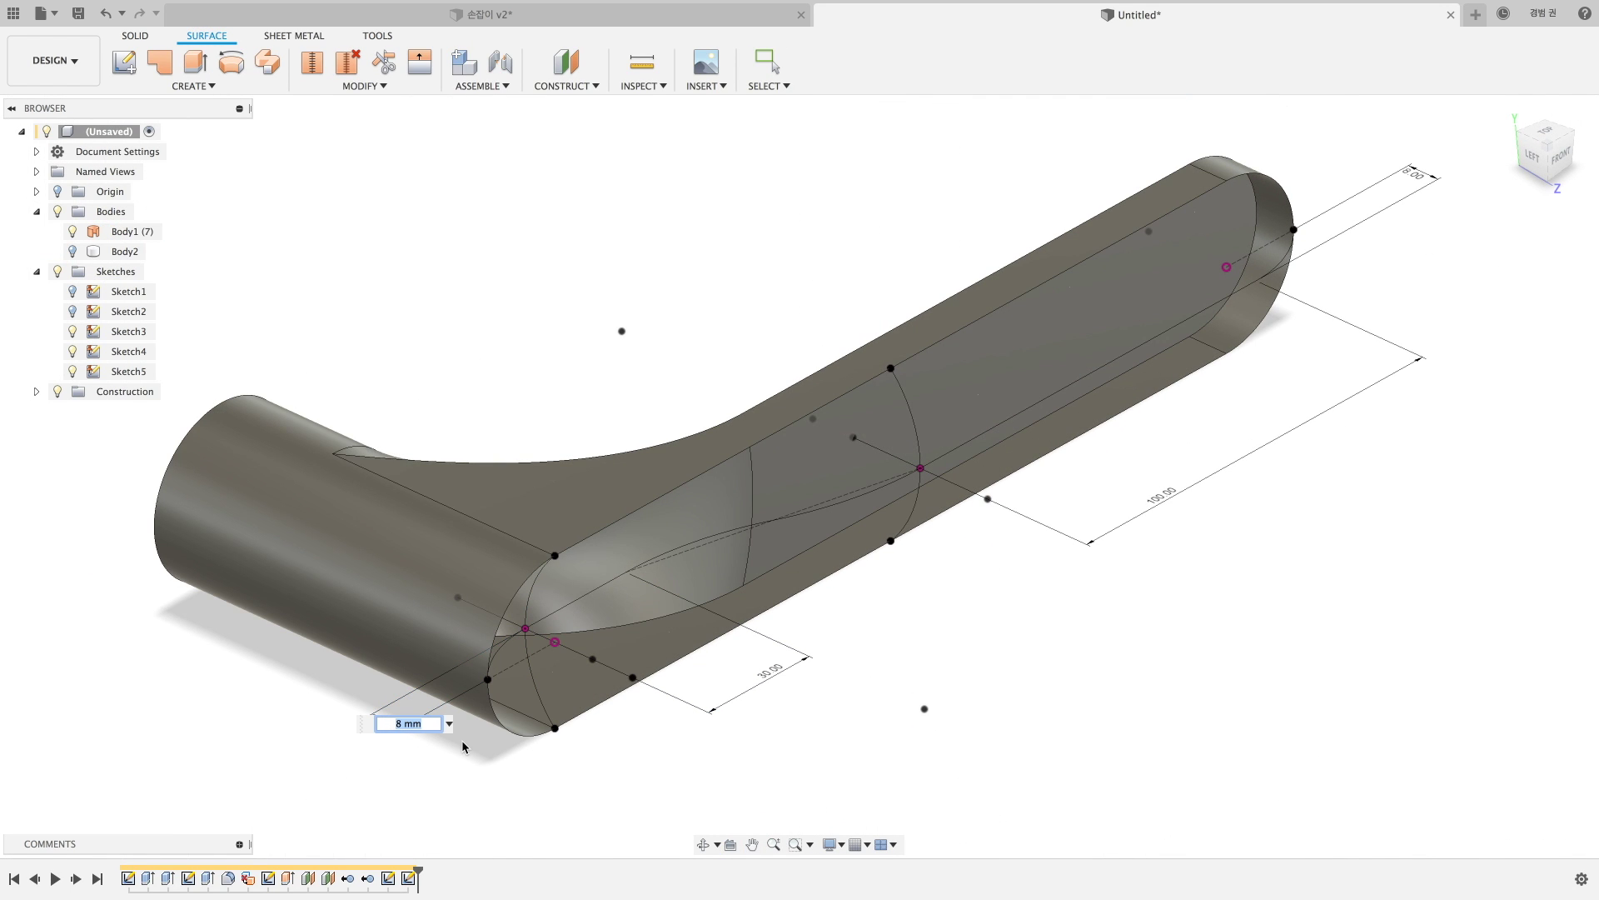
text(6)
key(Return)
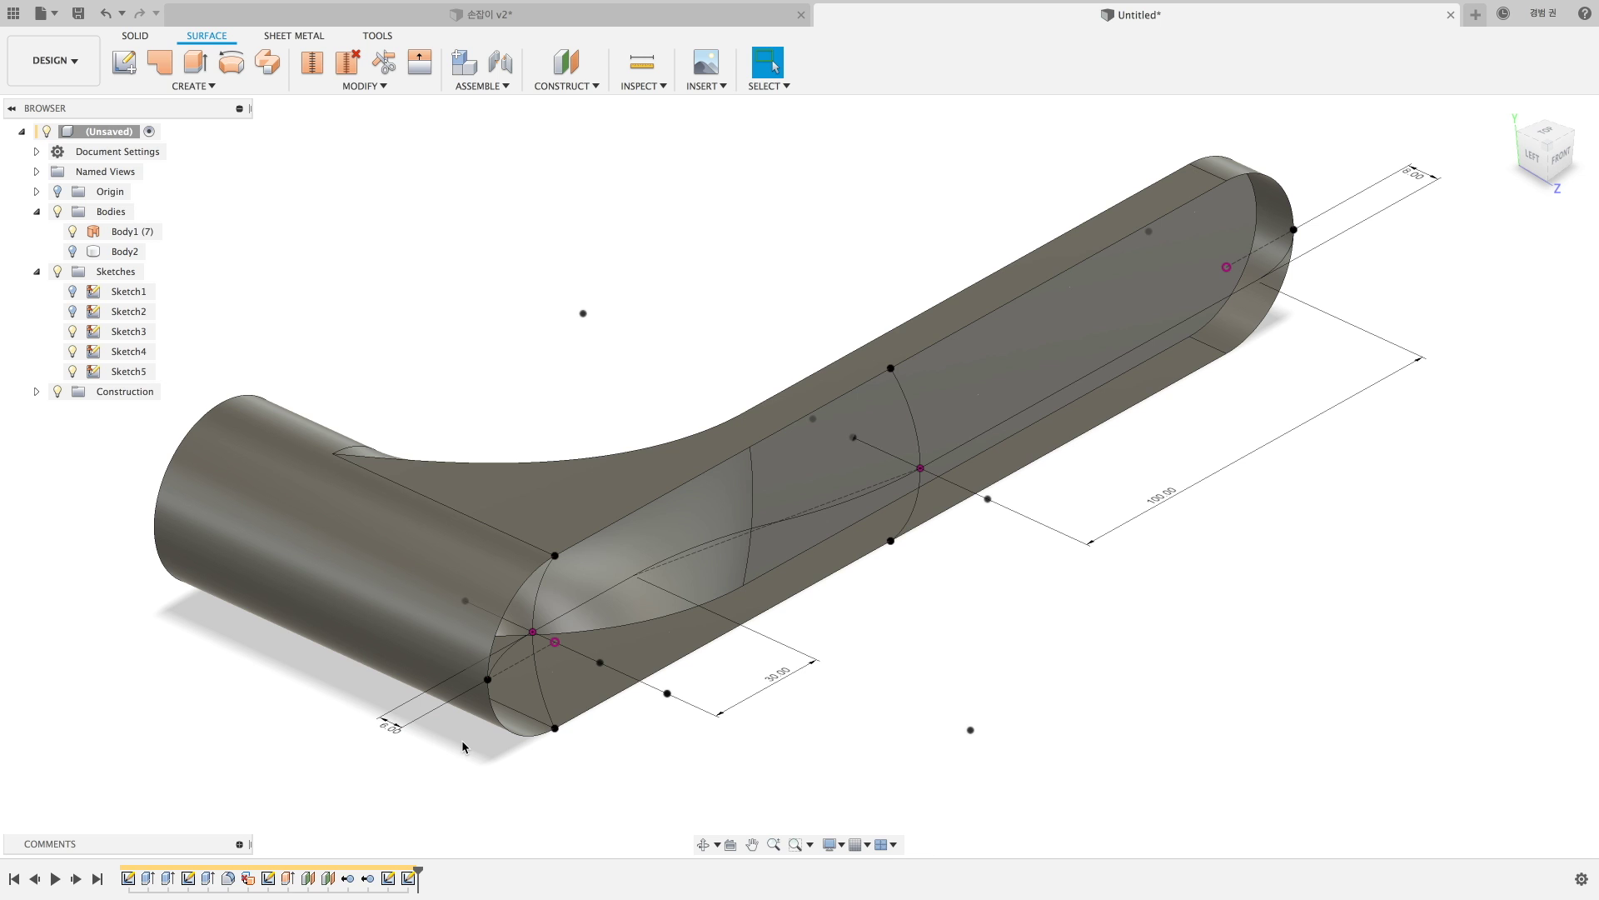
Surface-extrude the end arc -21.968 mm into new surface body Body5.
click(197, 63)
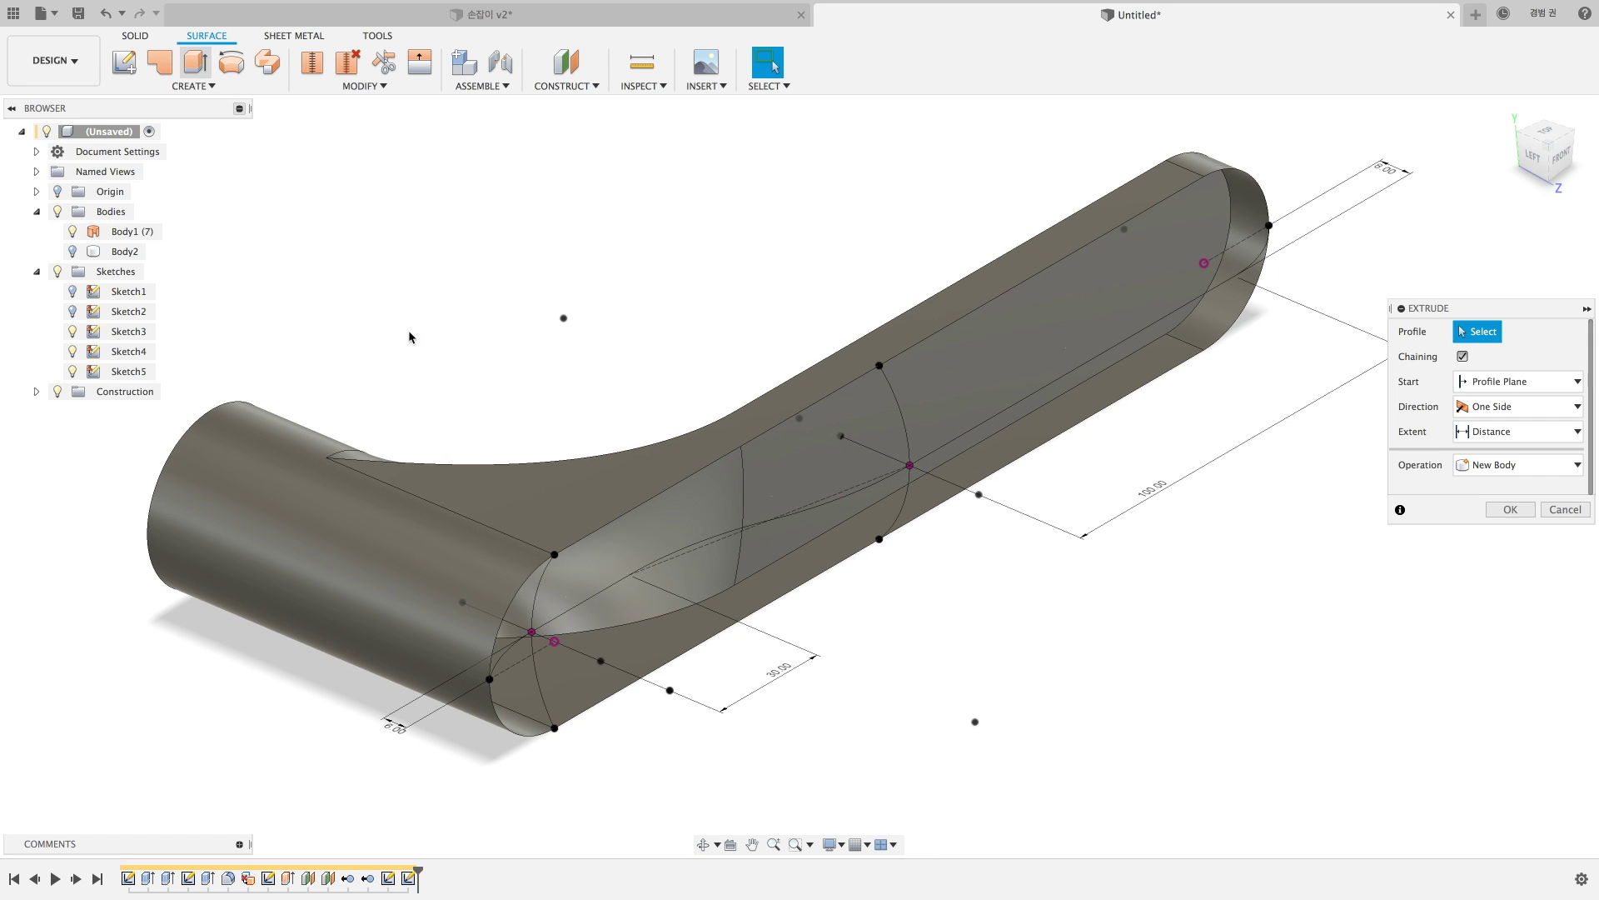
click(538, 687)
drag(527, 696, 679, 669)
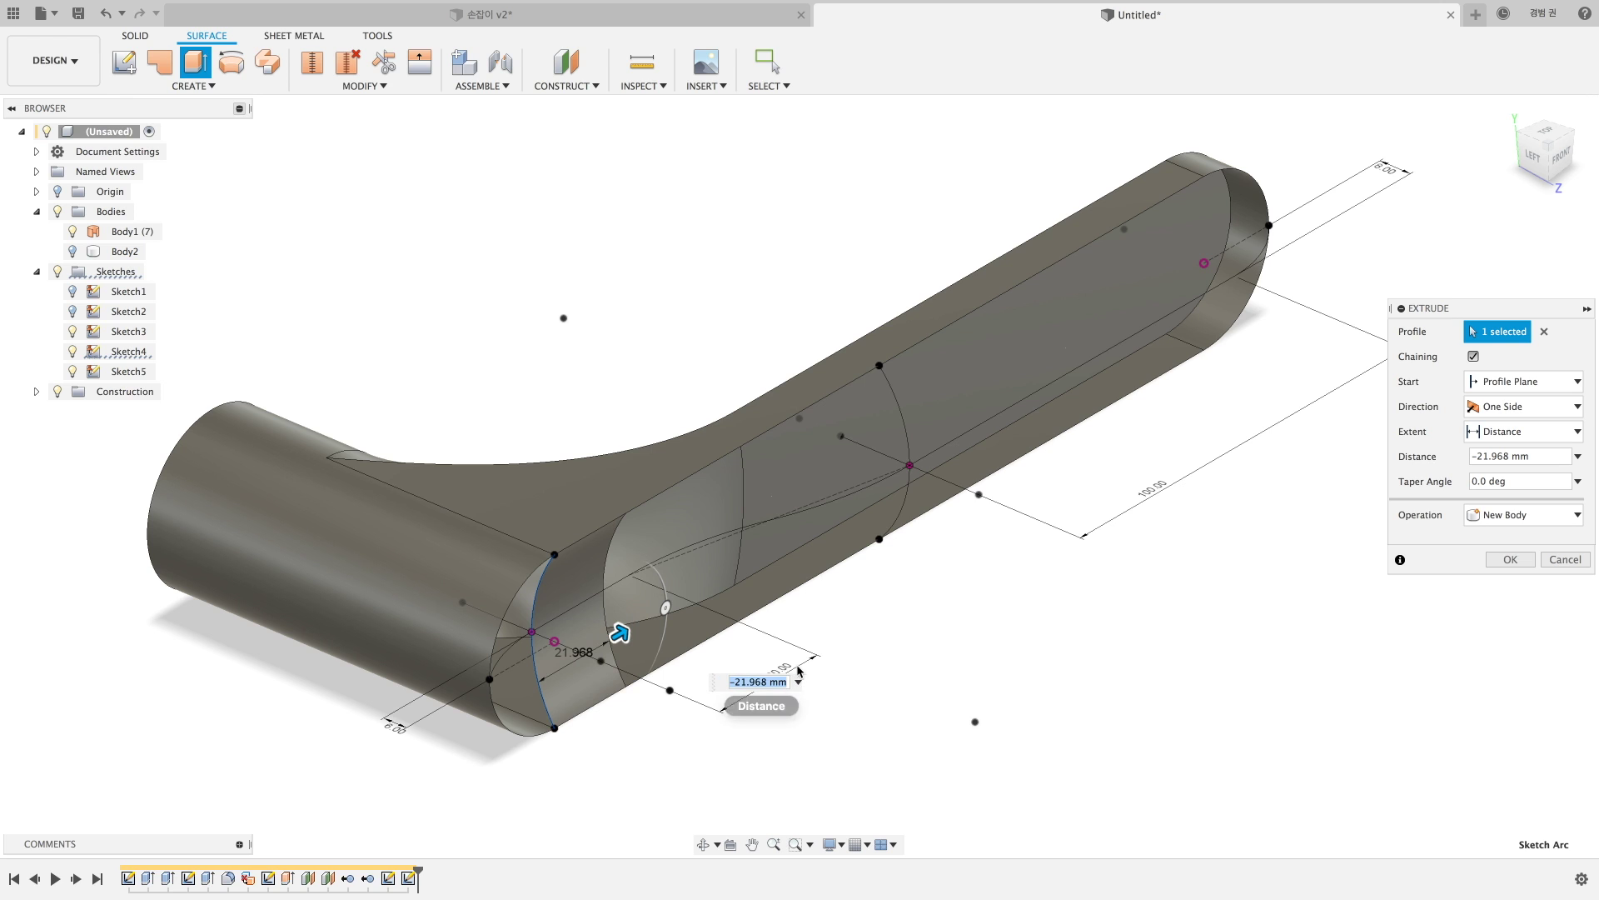
shift+middle_drag(797, 670, 743, 692)
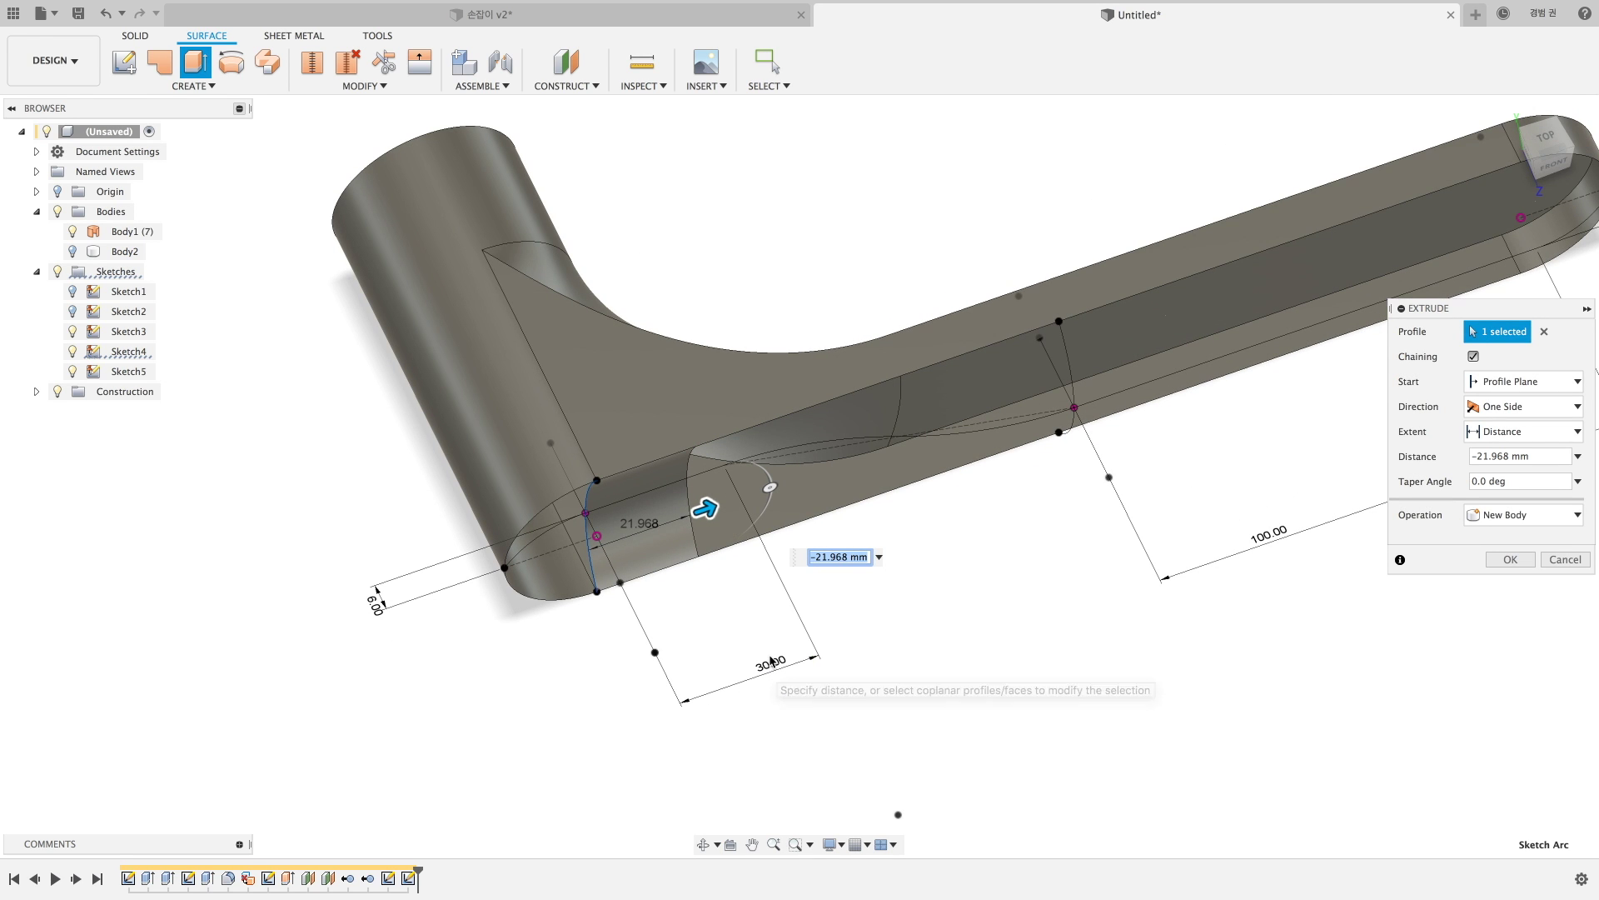
text(-30)
key(Return)
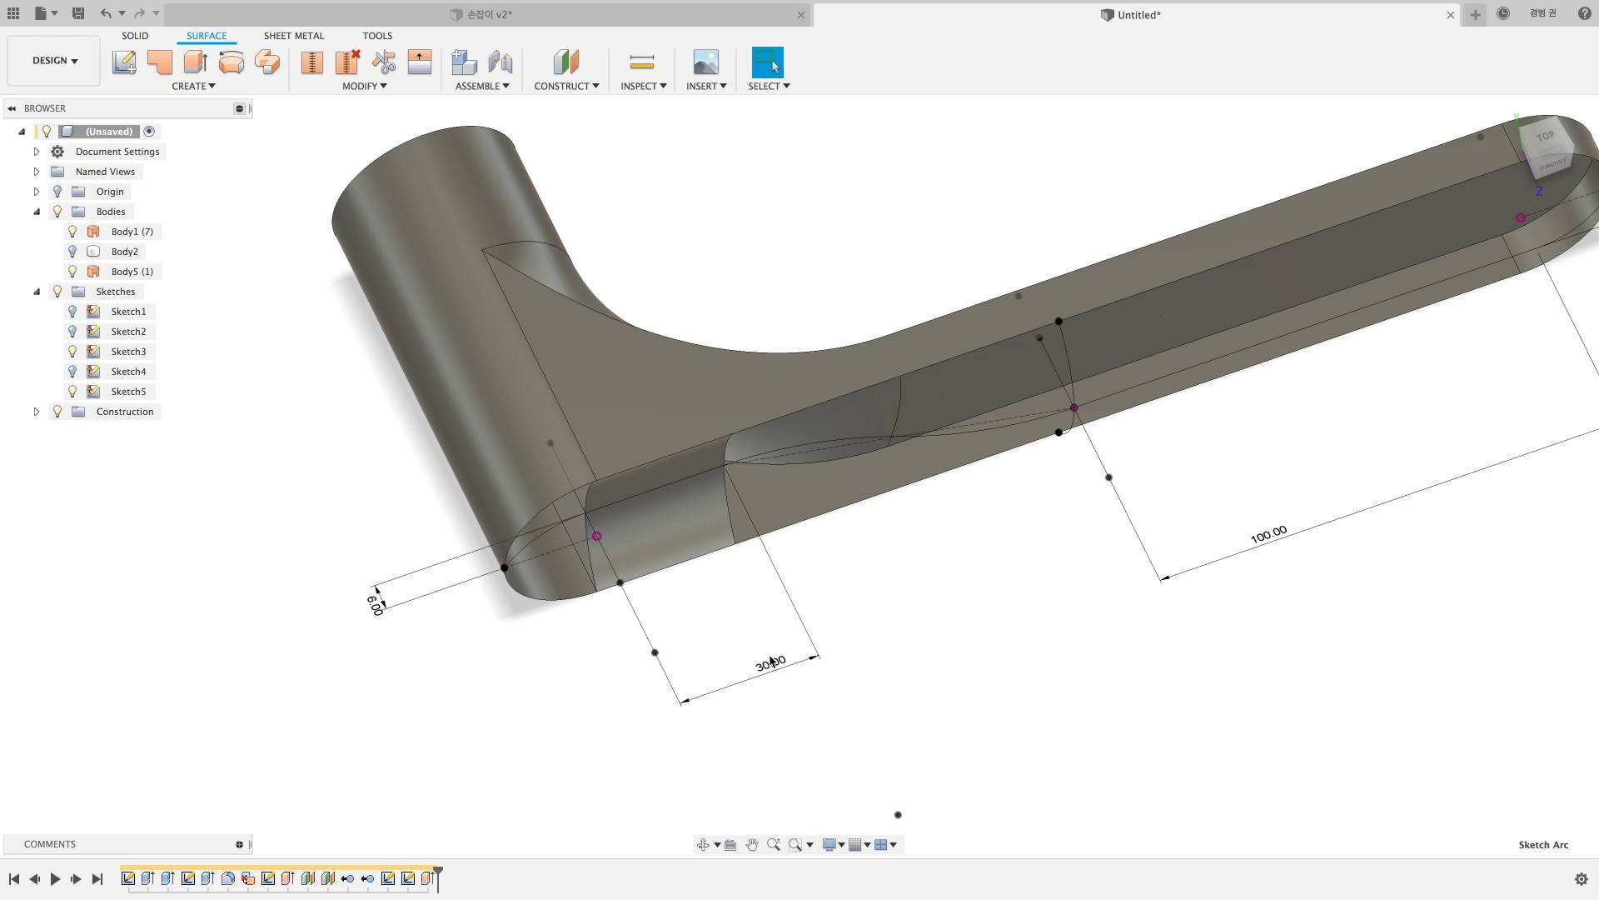
drag(772, 668, 726, 659)
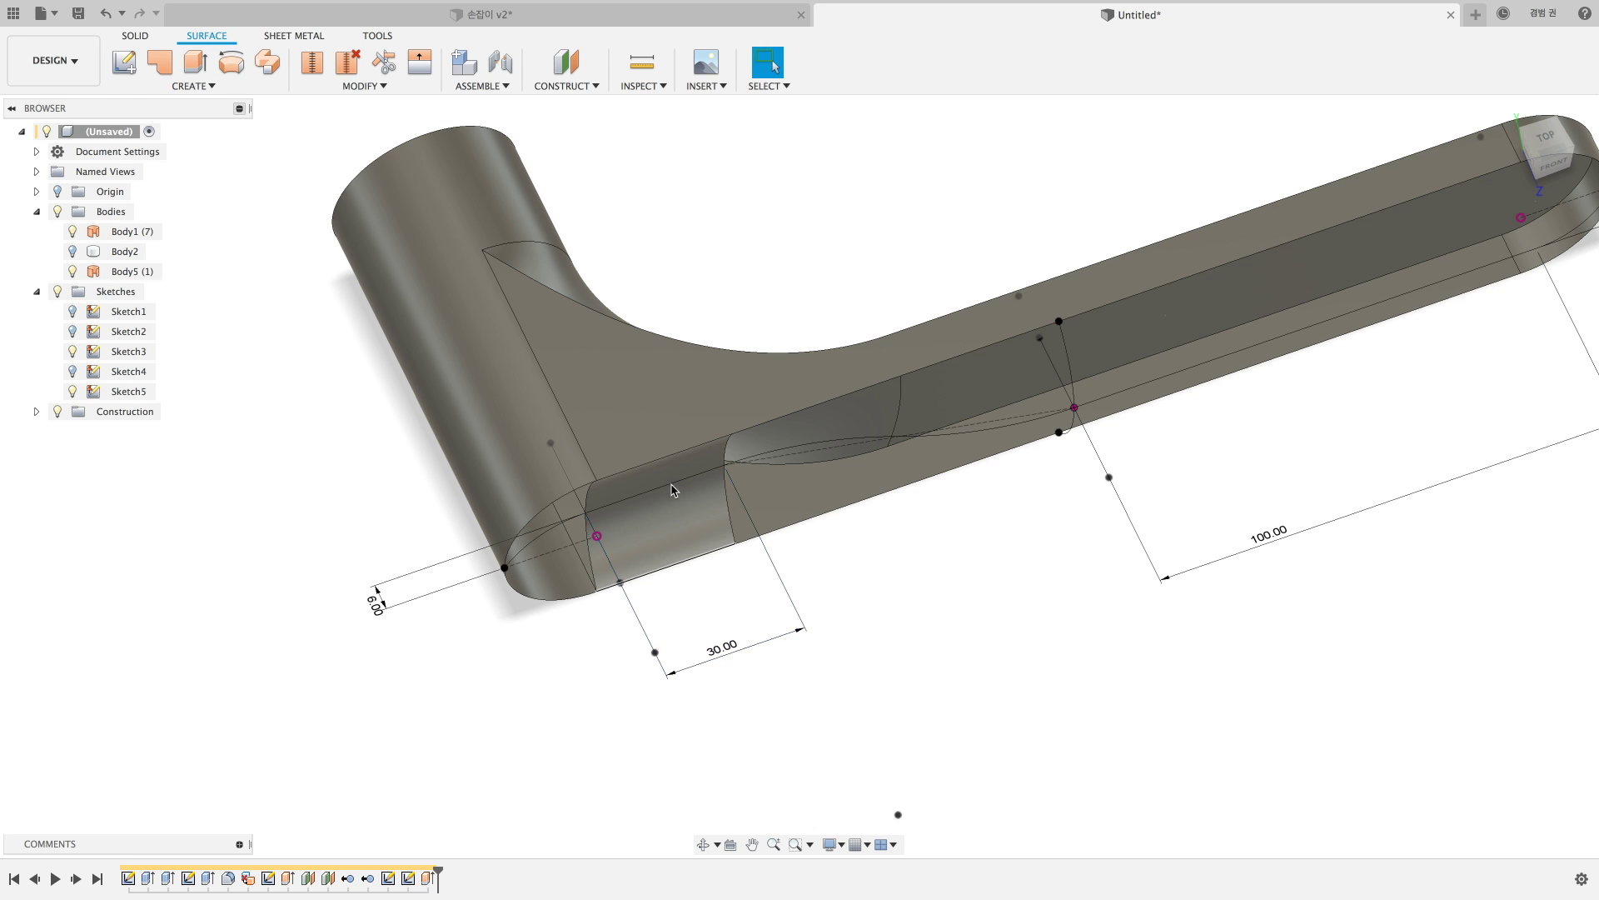
Link Extrude5's distance to the parameter -d14.
double_click(427, 878)
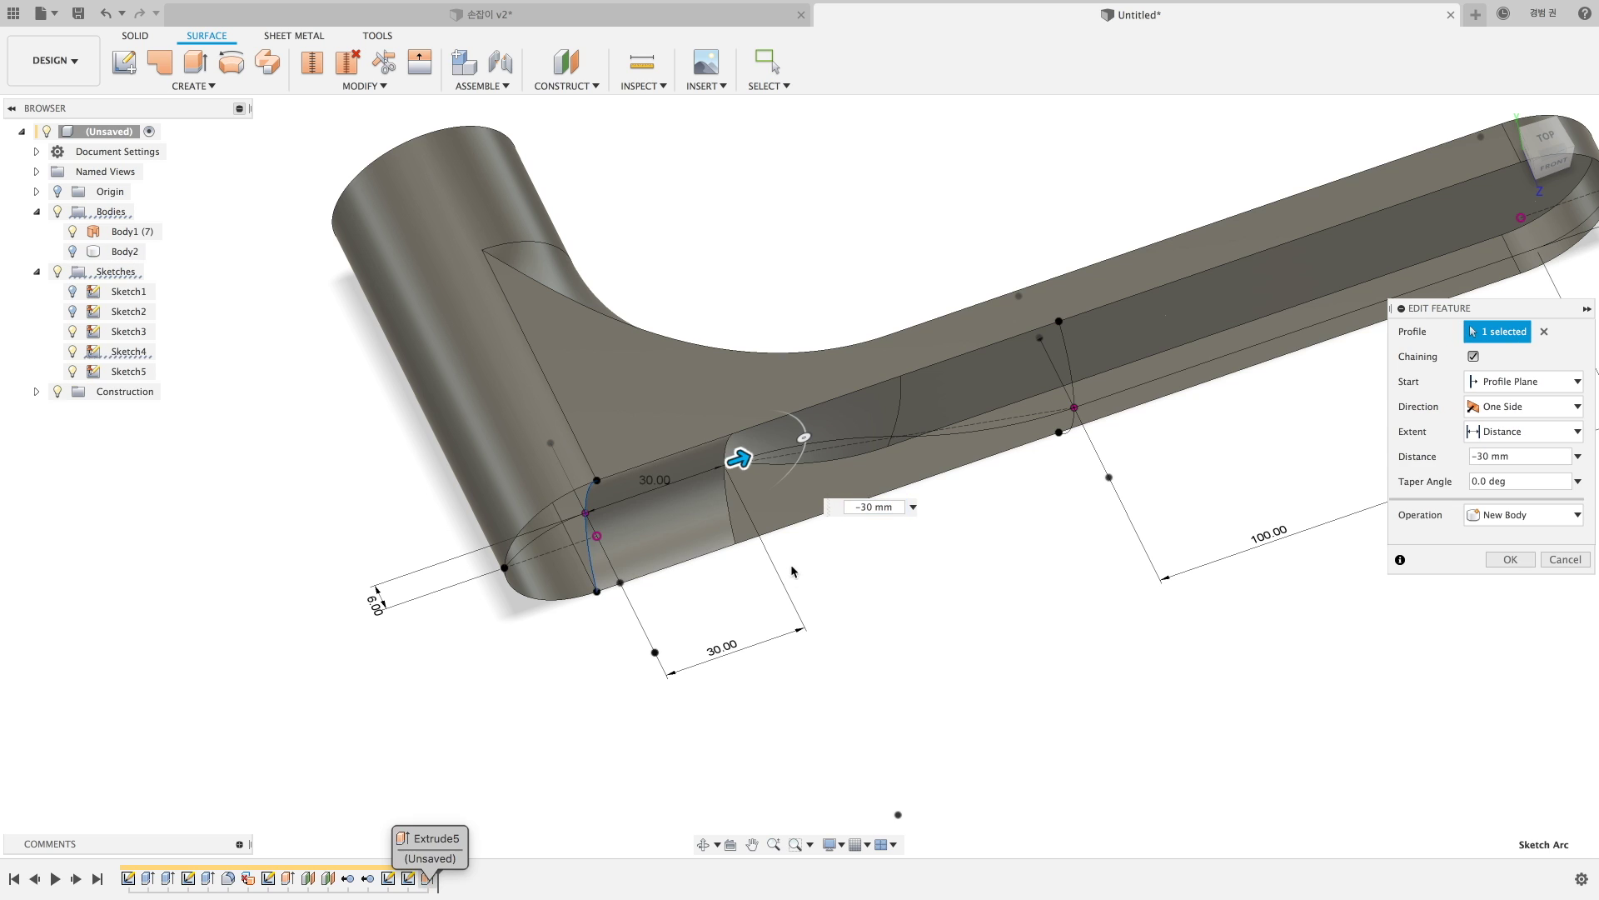
drag(864, 506, 911, 508)
text(-d14)
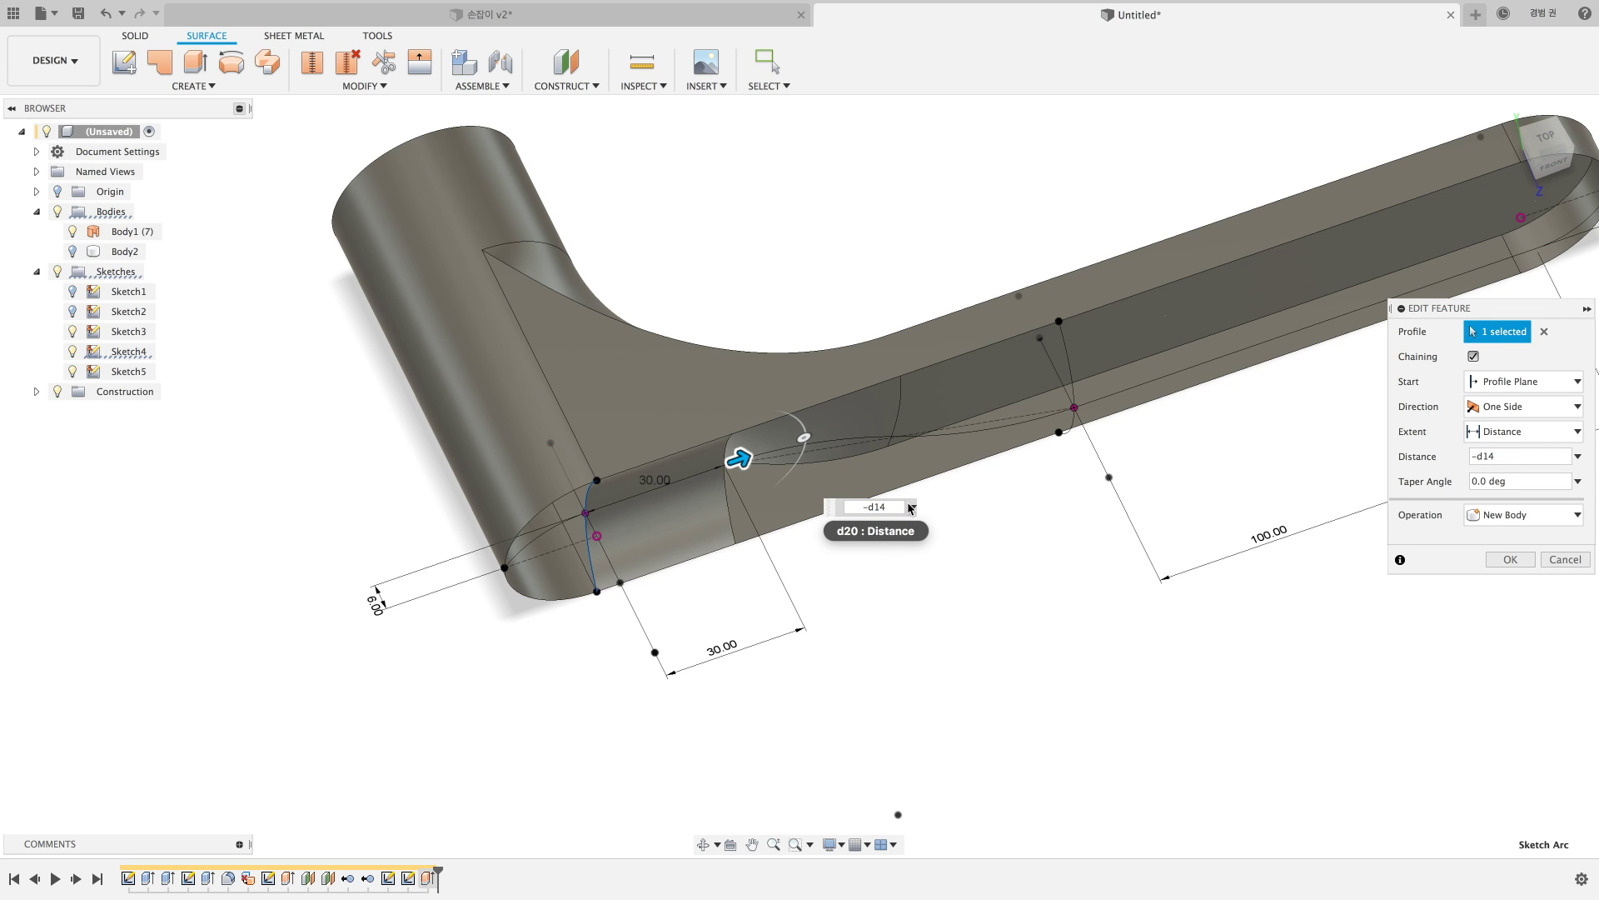
key(Return)
Change the 30 mm dimension to 35 mm and begin a new surface extrusion.
shift+middle_drag(961, 658, 947, 632)
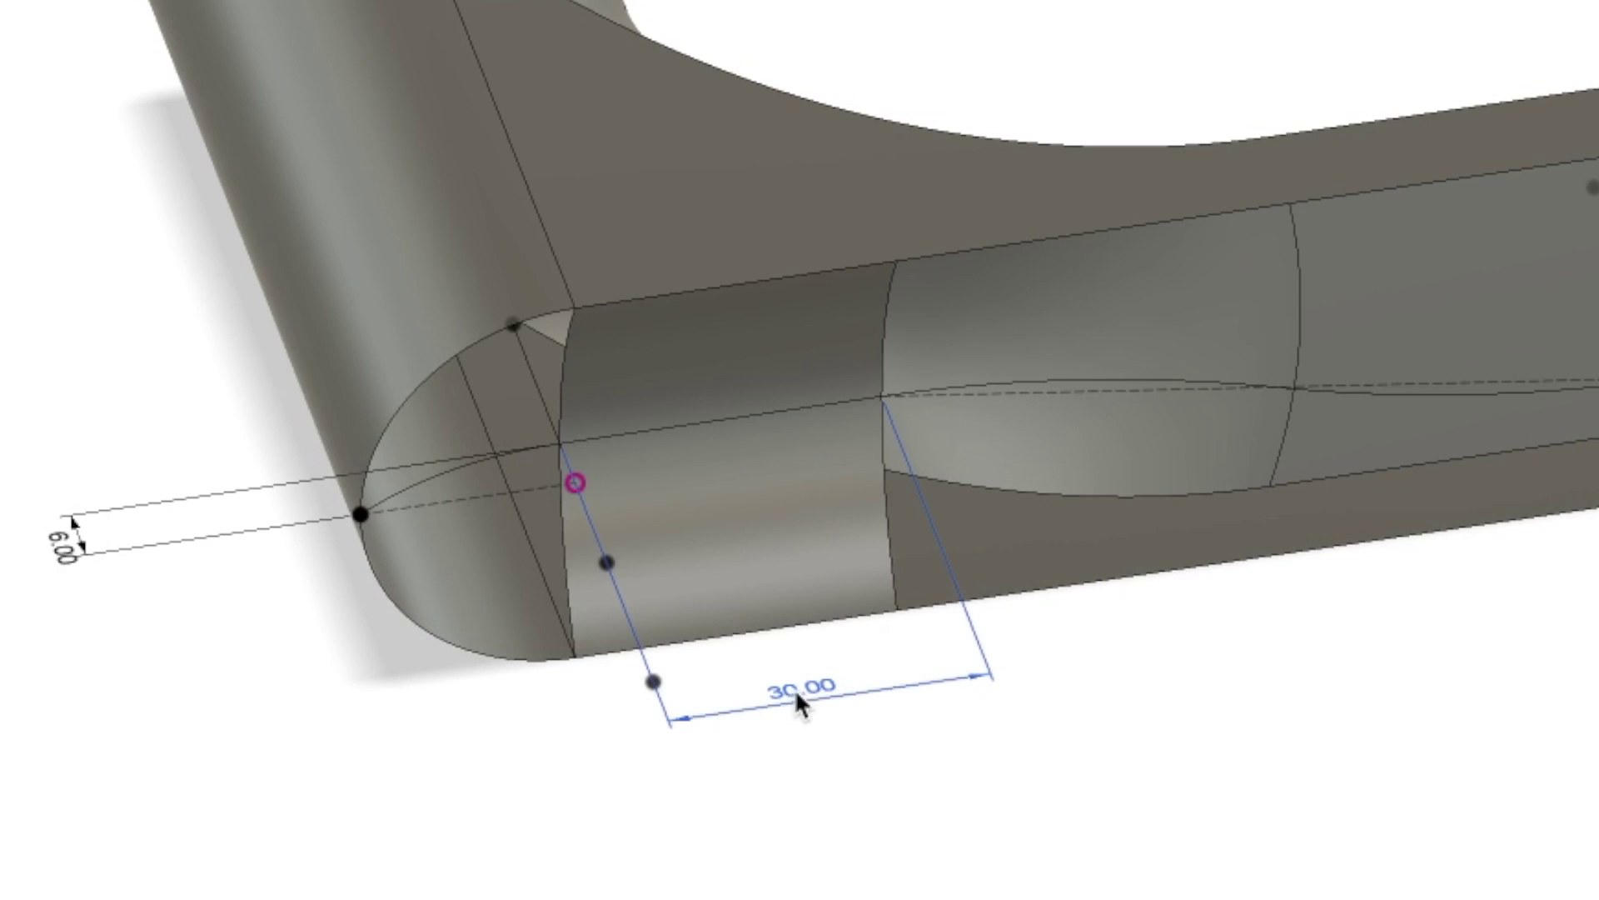
double_click(719, 634)
text(35)
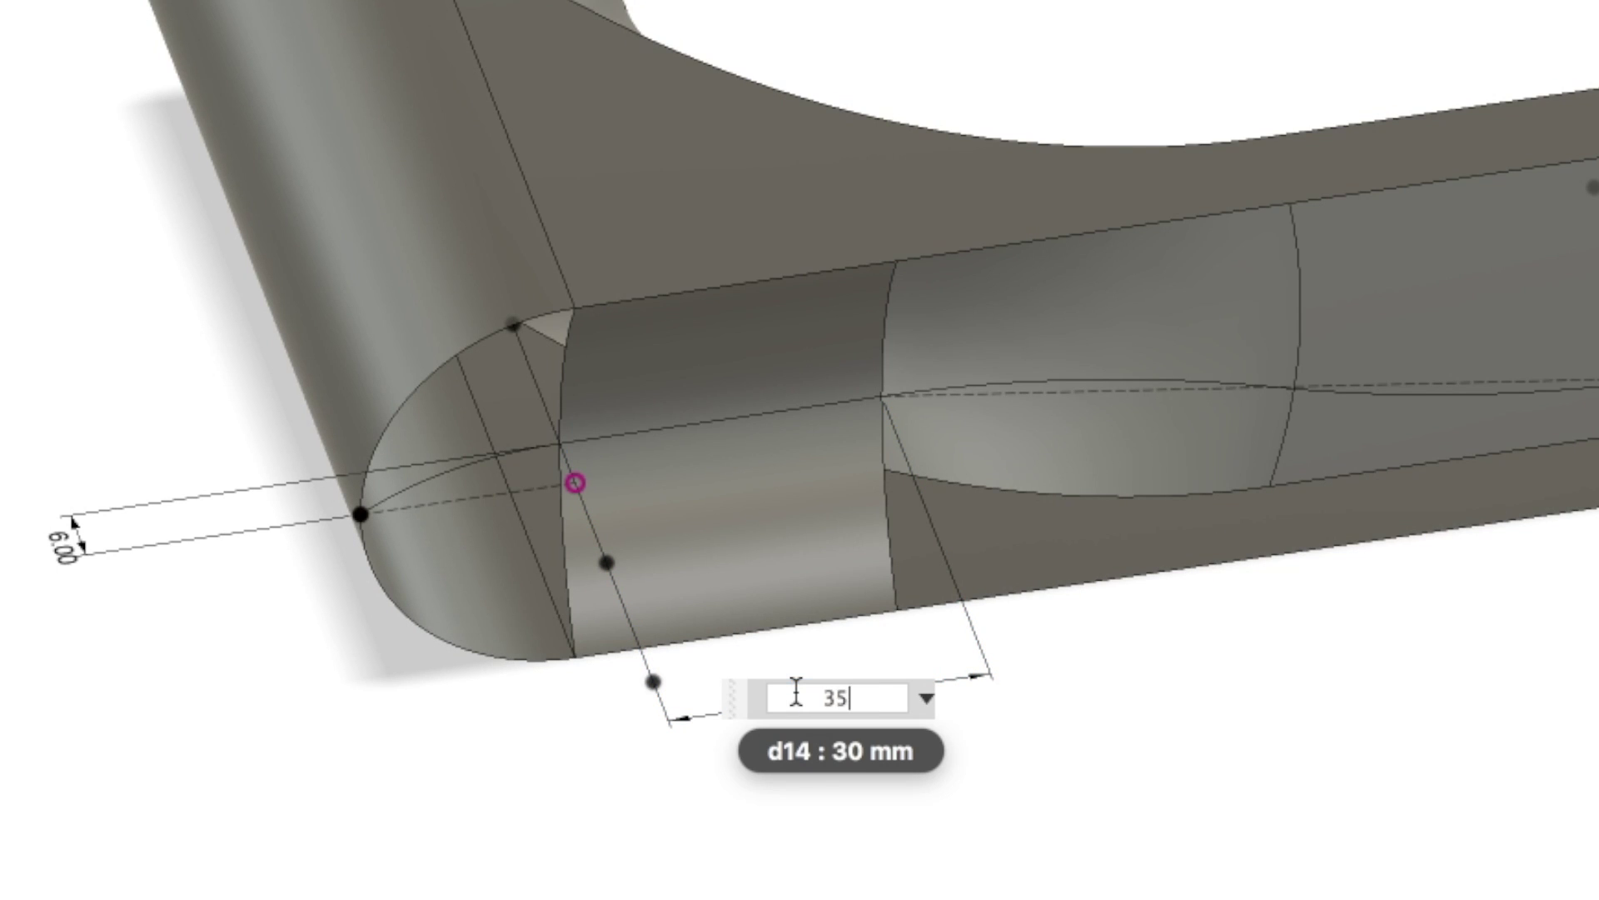
key(Return)
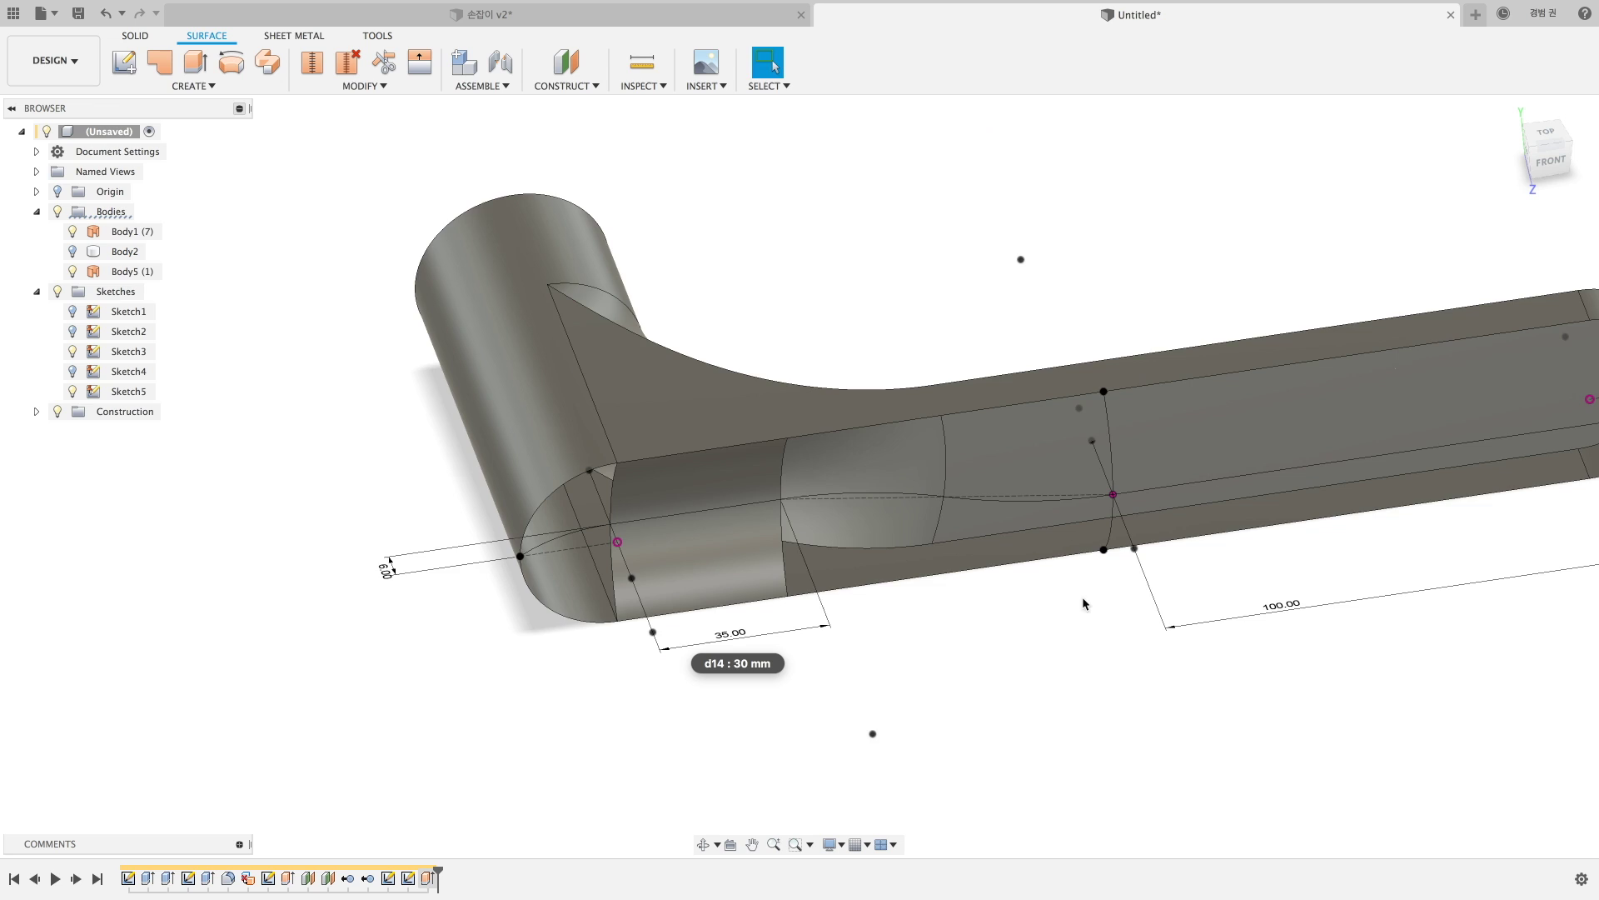
middle_drag(1002, 620, 497, 700)
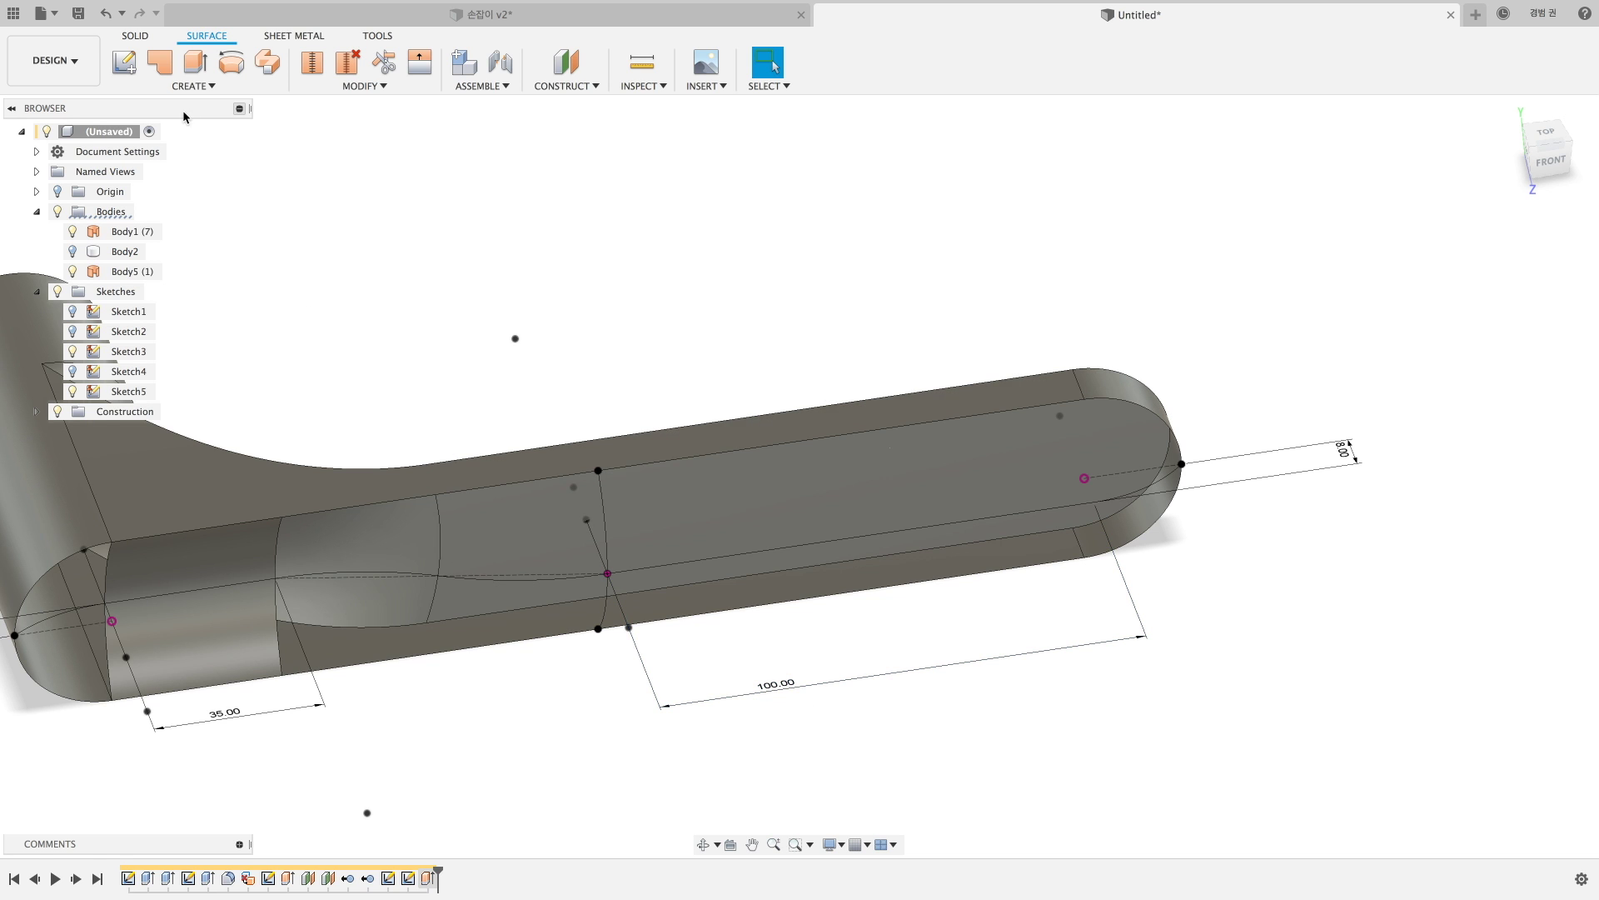
click(194, 61)
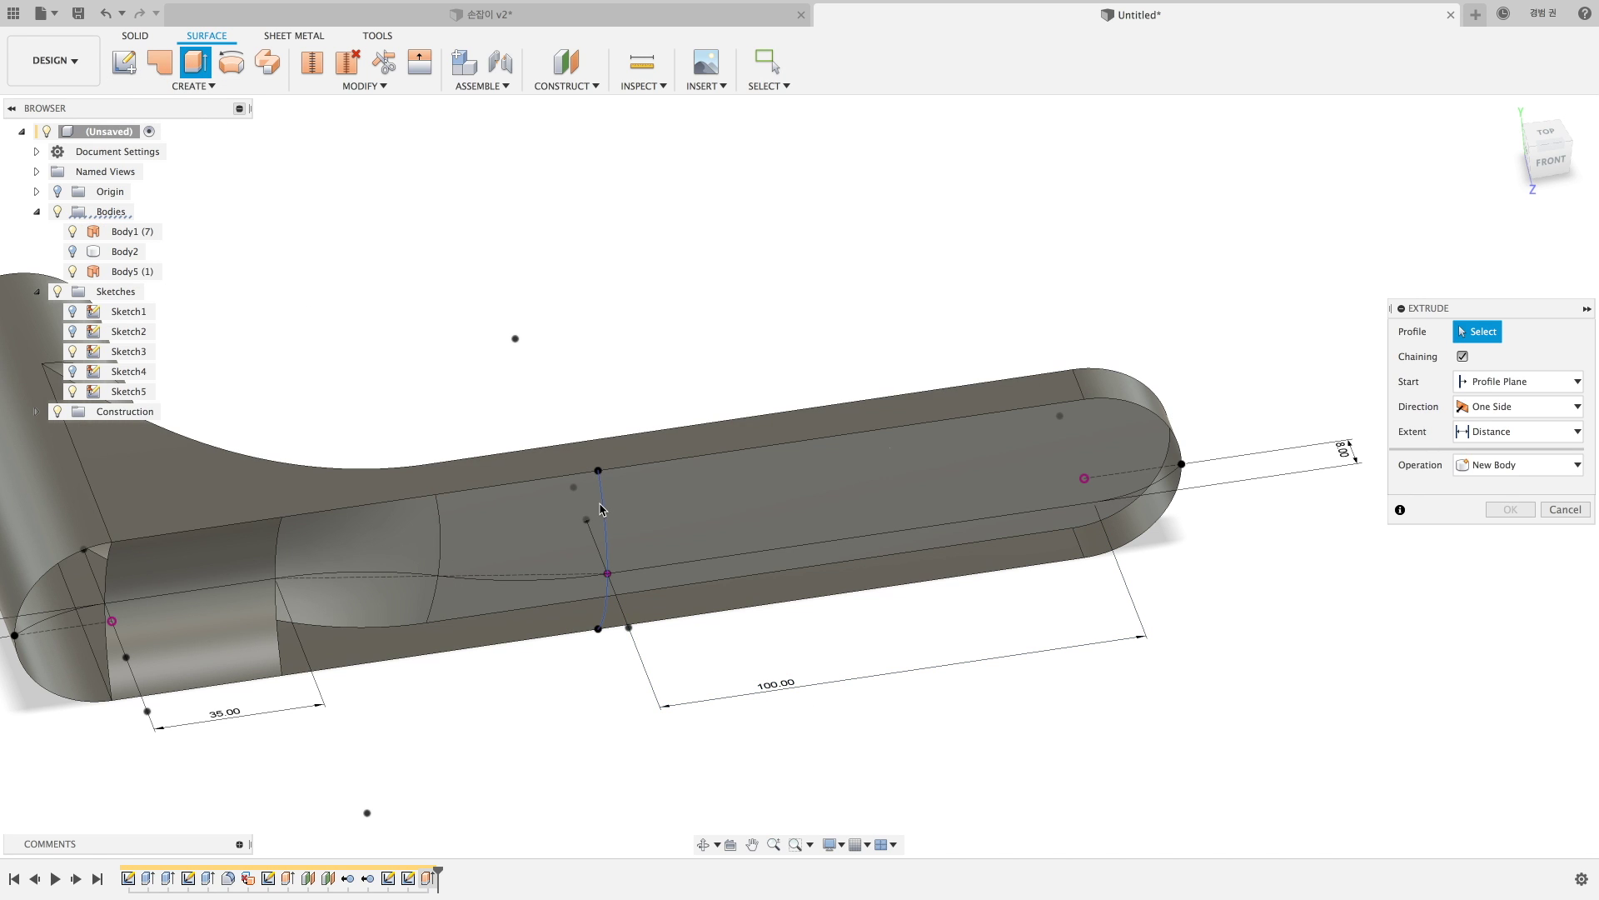
Surface-extrude the middle arc about 70 mm along the arm as Body6.
click(592, 570)
drag(581, 509, 952, 456)
text(-d15)
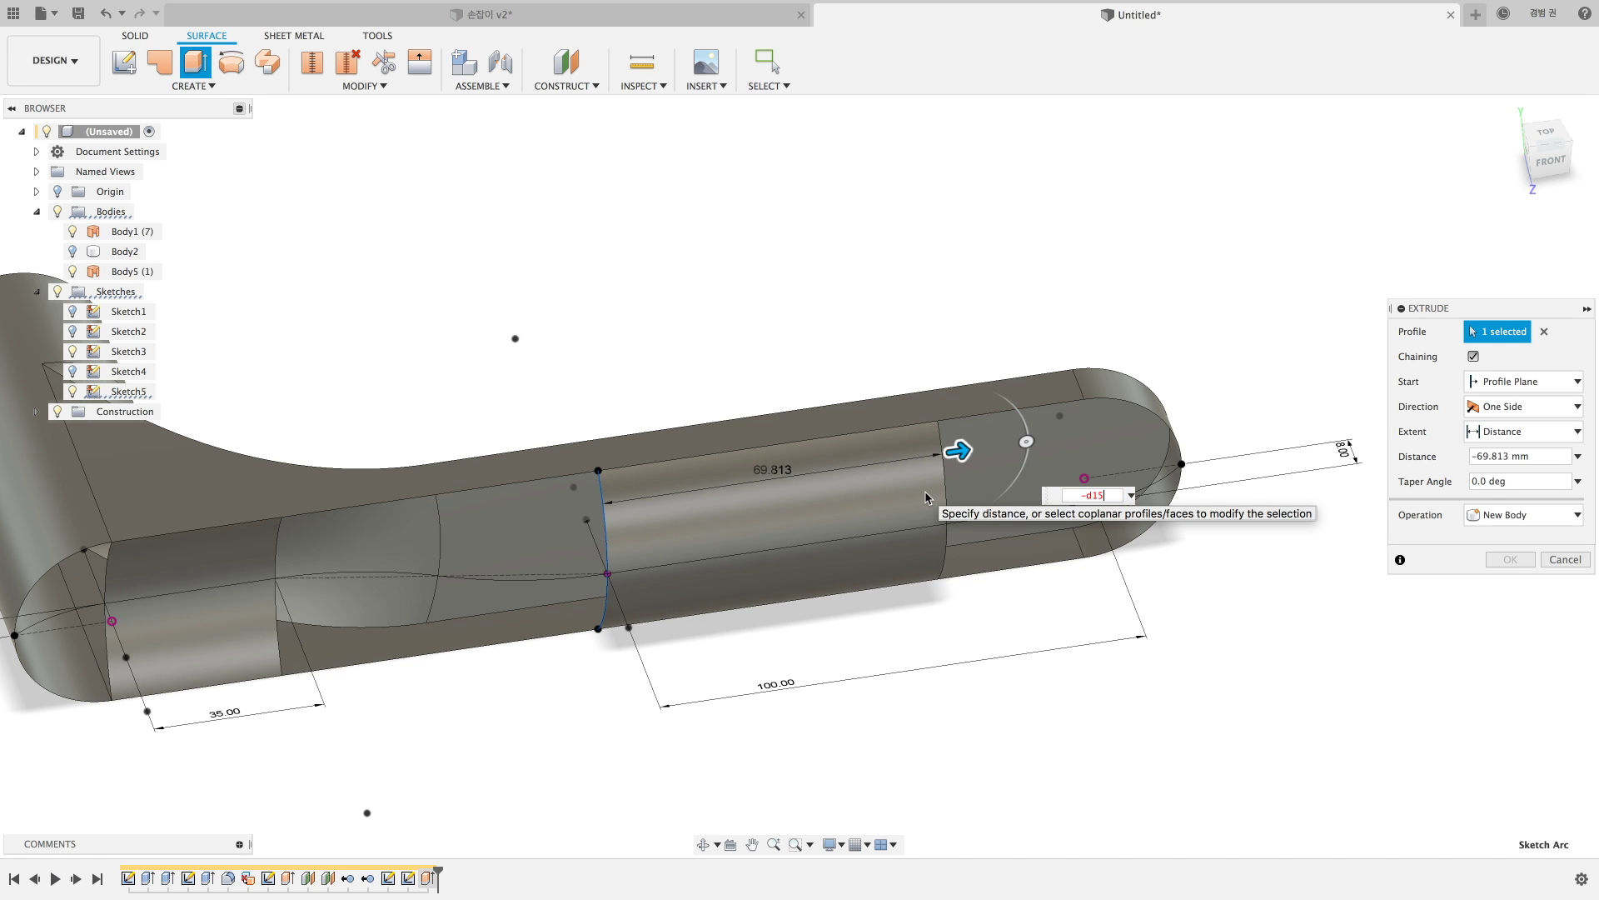
key(Return)
mouse_move(811, 463)
shift+middle_down()
mouse_move(886, 439)
mouse_move(777, 515)
mouse_move(885, 540)
shift+middle_up()
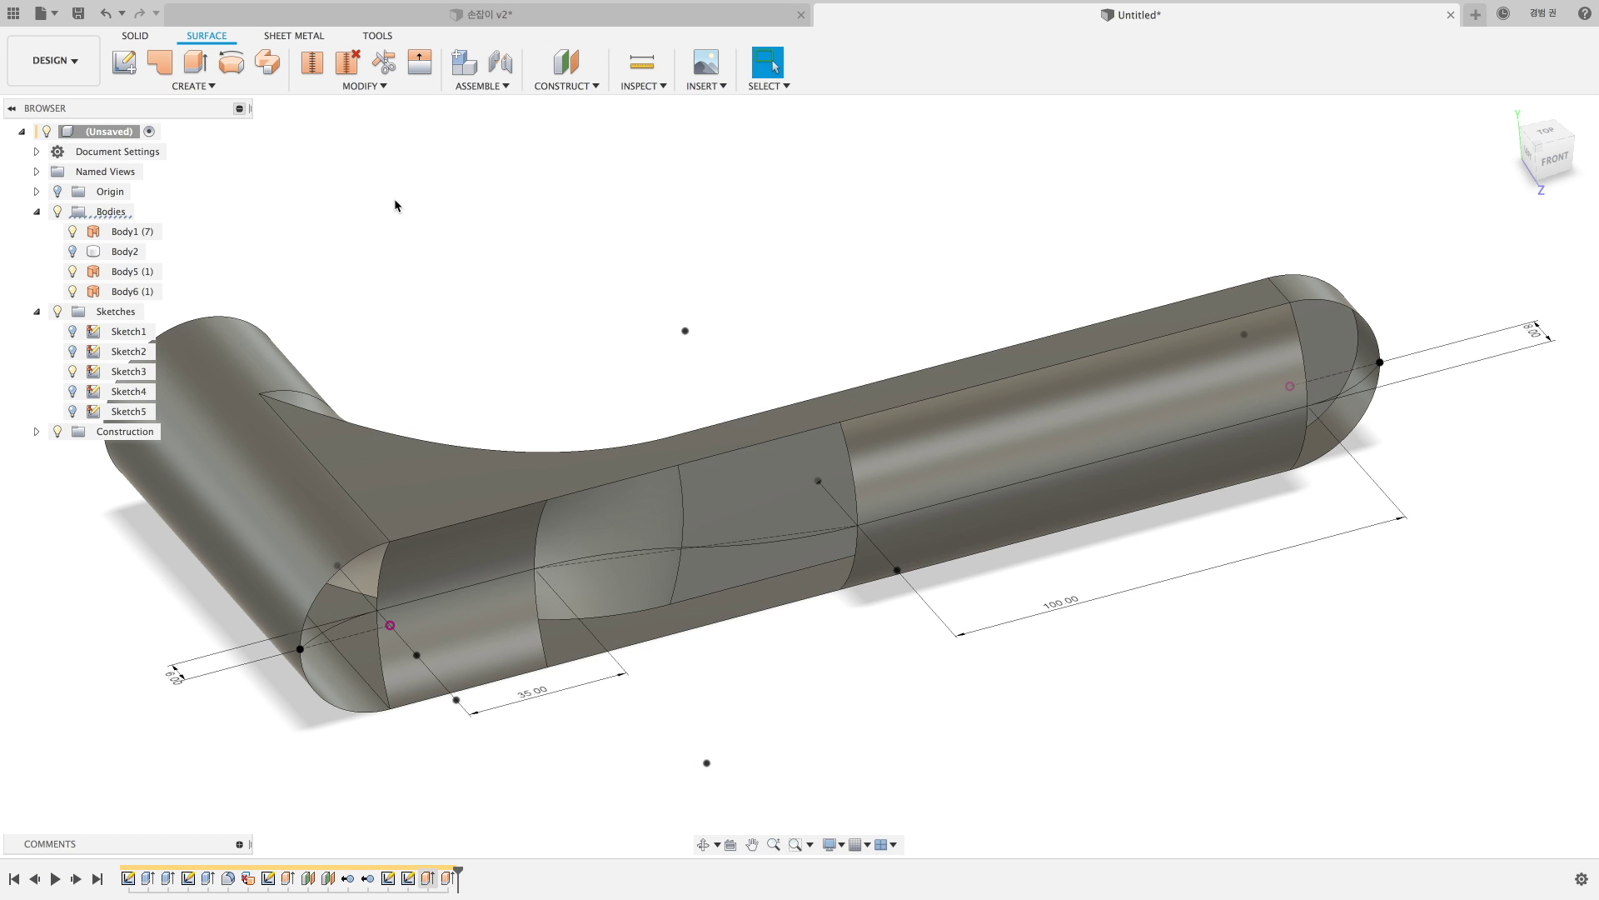
Stitch Body1, Body5 and Body6 into Body7 with 0.10 mm tolerance.
click(312, 63)
click(472, 550)
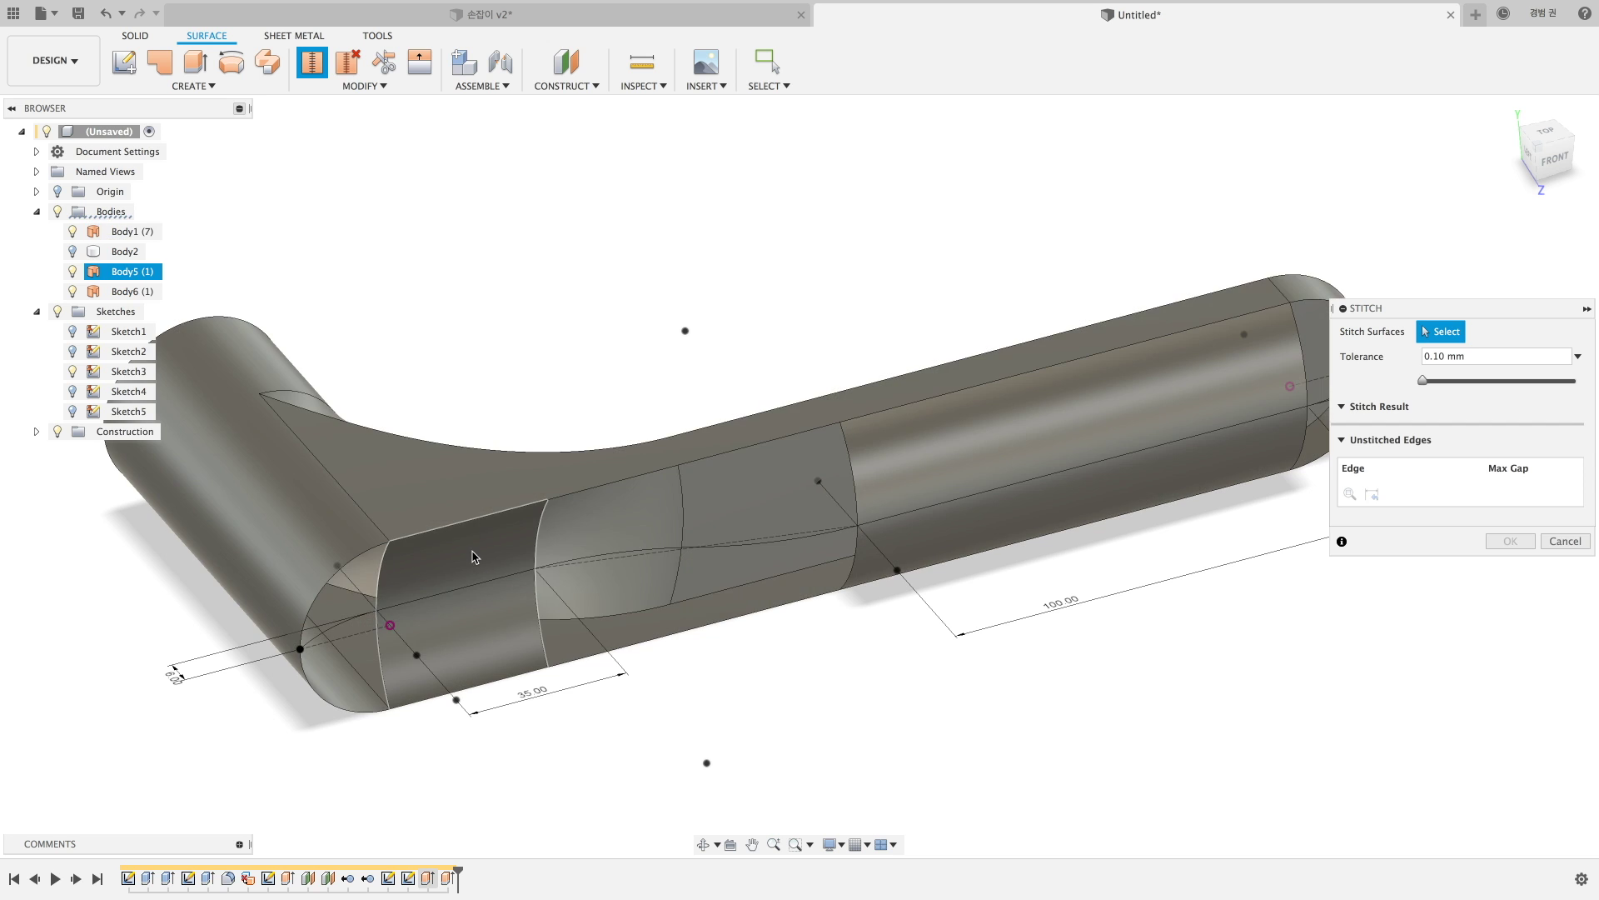
click(452, 487)
click(961, 464)
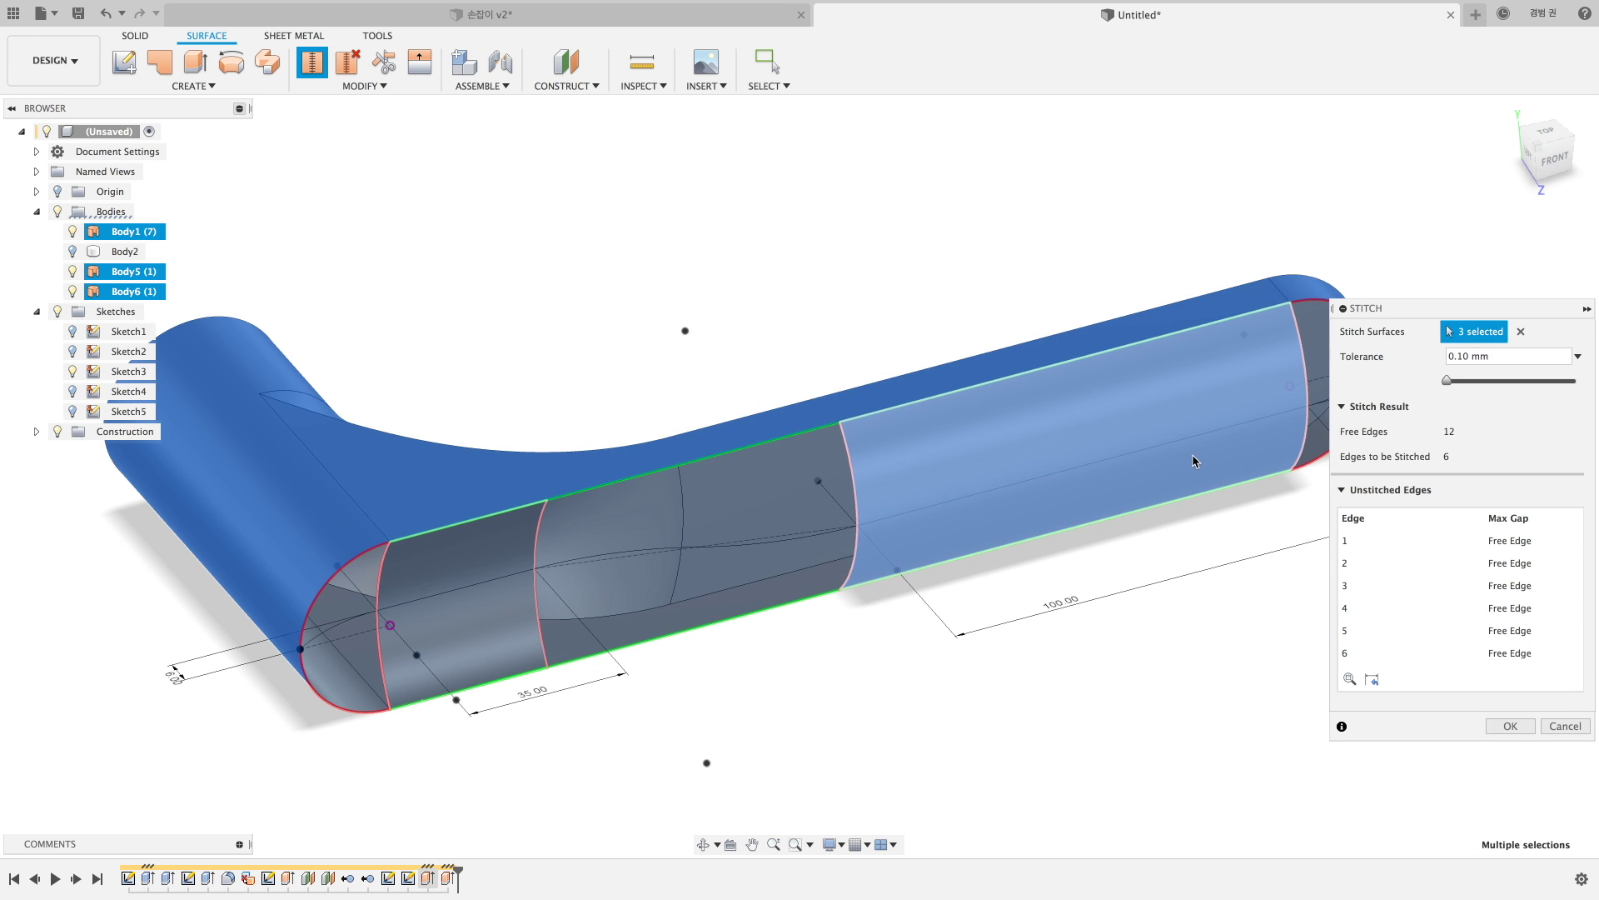
click(1511, 725)
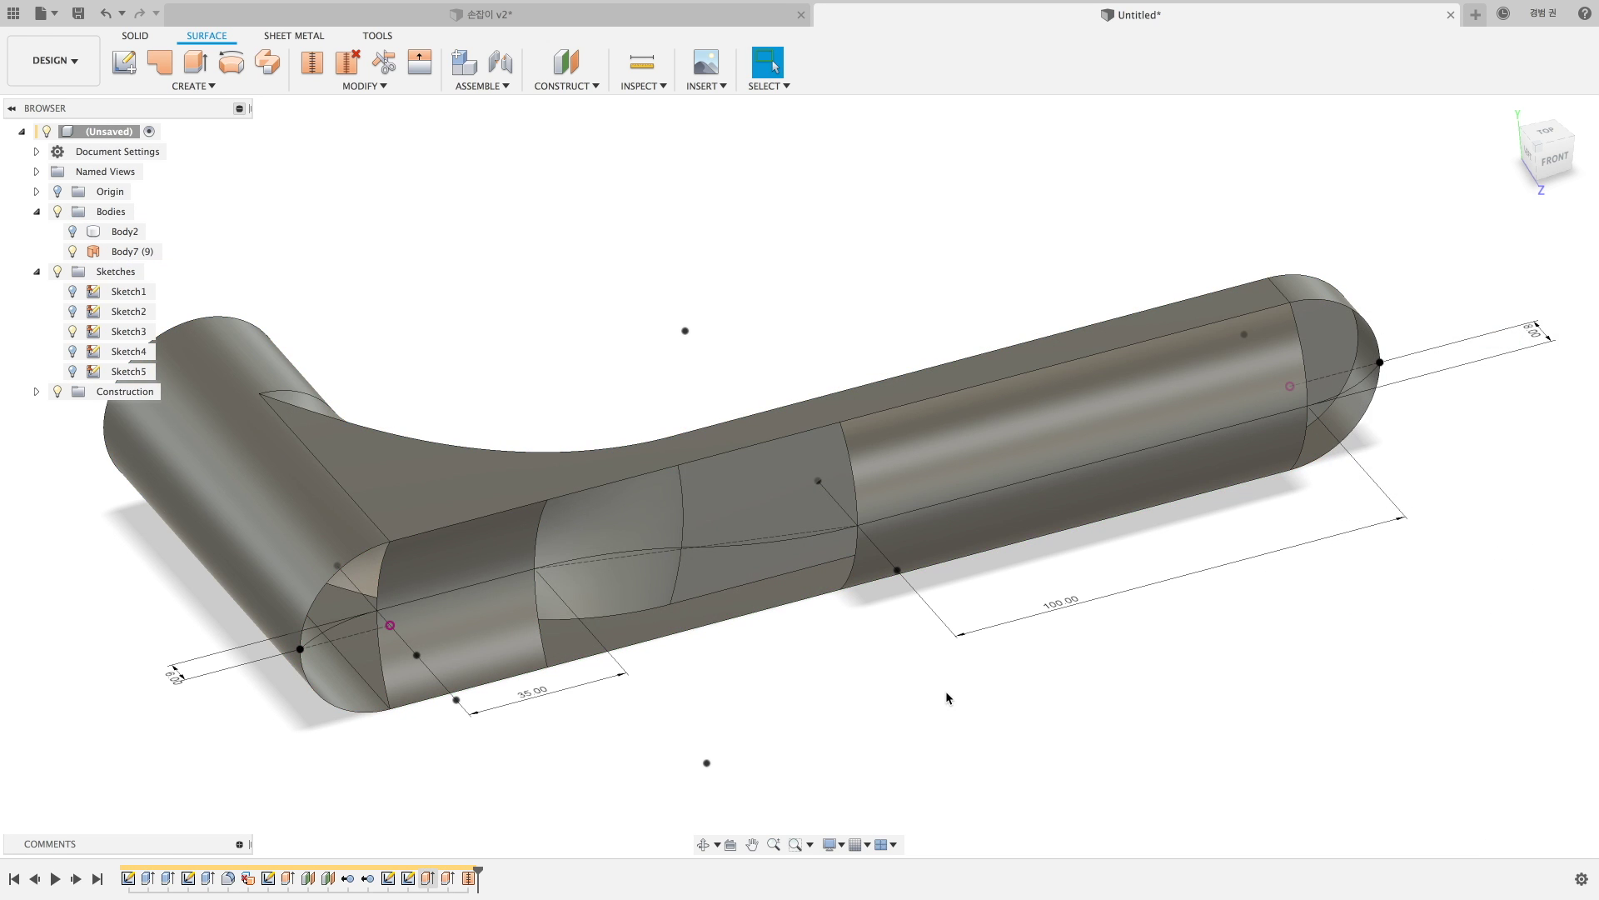
mouse_move(946, 691)
shift+middle_down()
mouse_move(996, 643)
mouse_move(936, 650)
mouse_move(954, 668)
shift+middle_up()
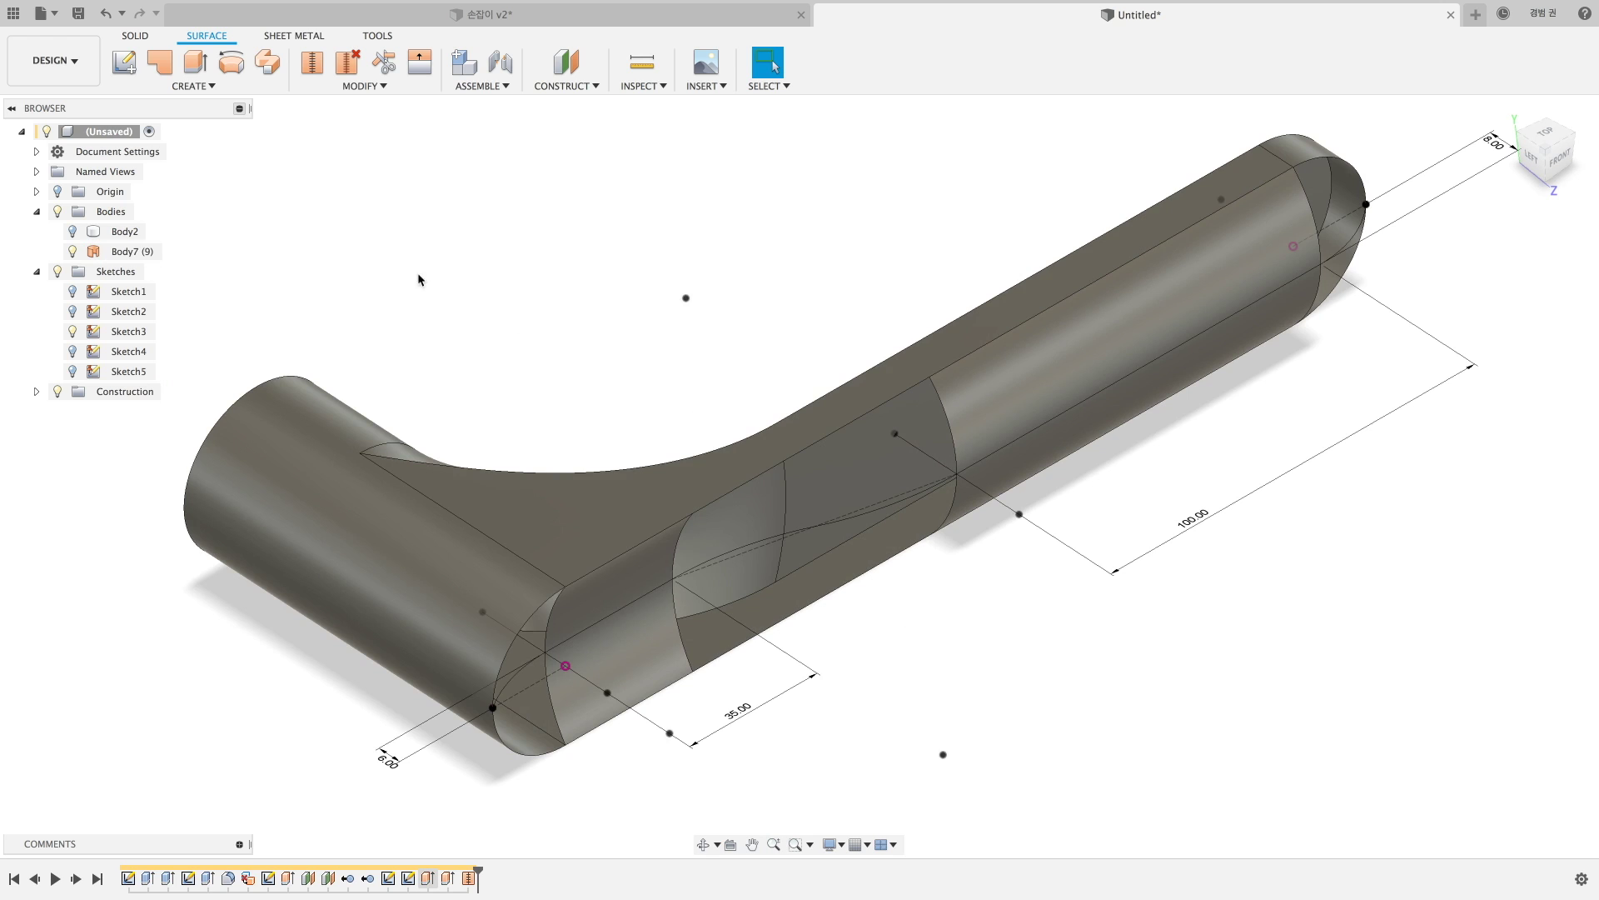
Patch the arm's near open end using the centre curve rail, Edge 1 tangent (G1).
click(159, 62)
scroll(862, 666, up, 3)
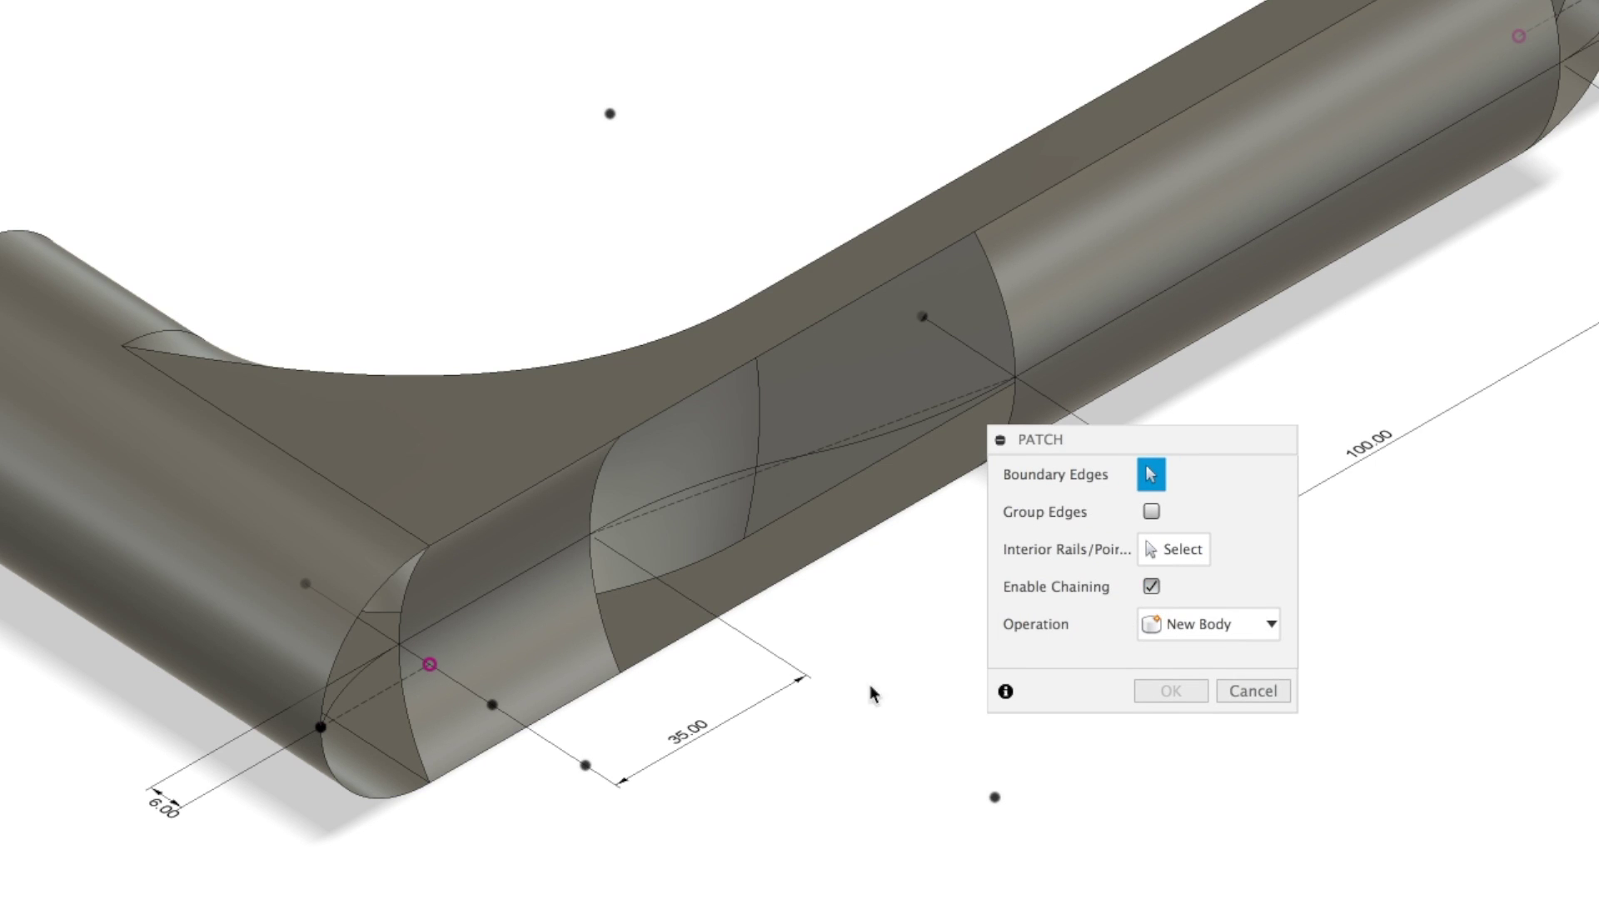
click(339, 630)
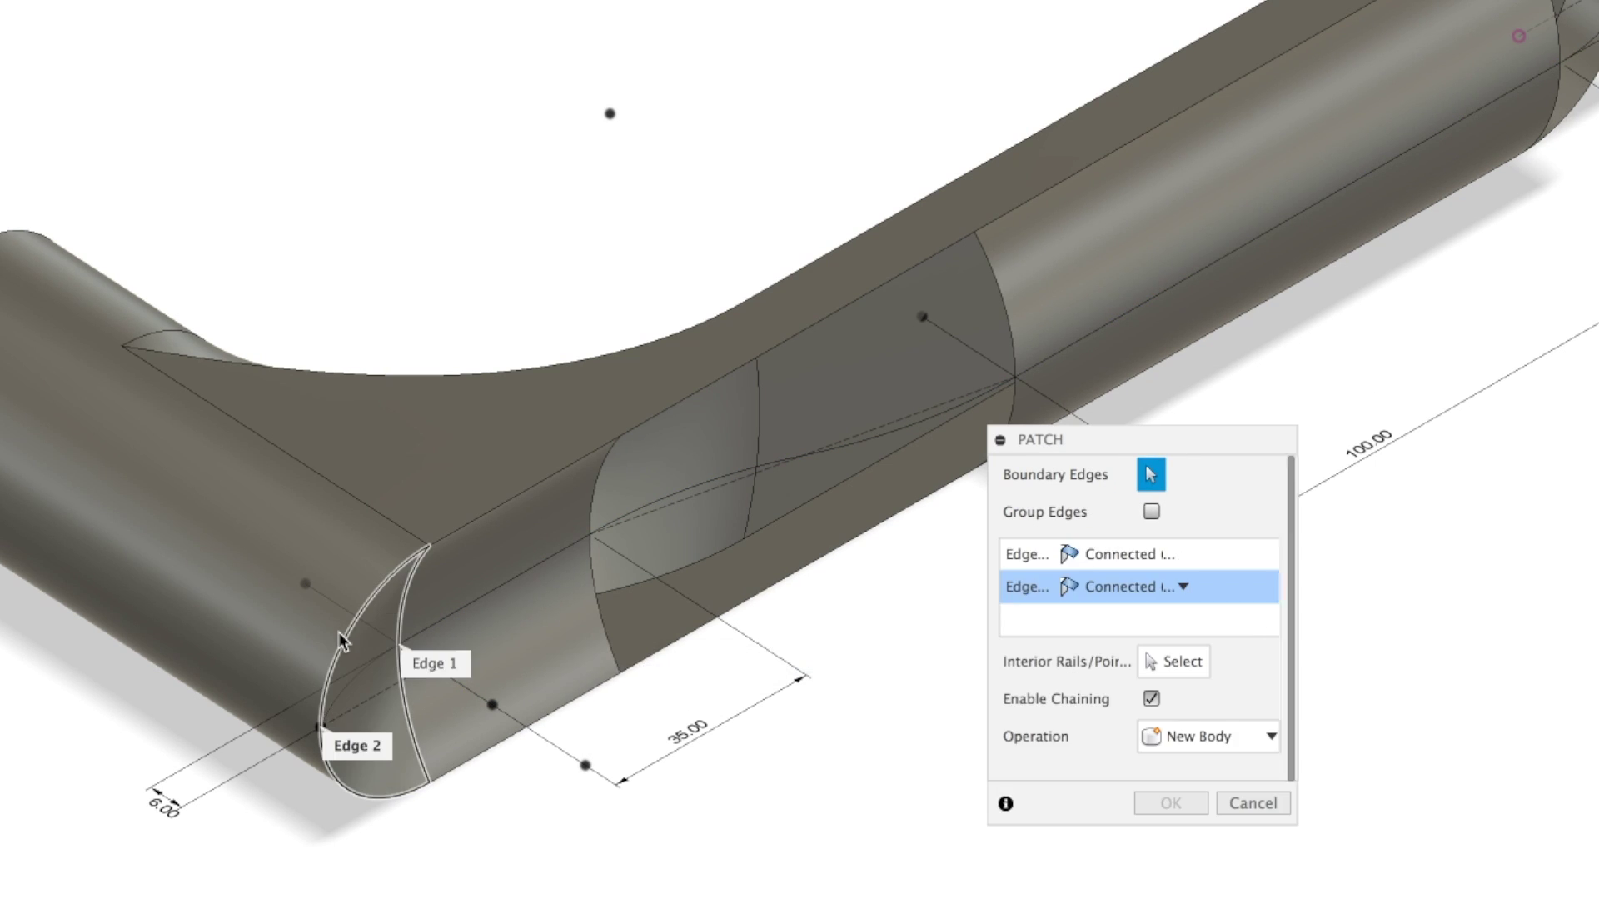
click(1203, 664)
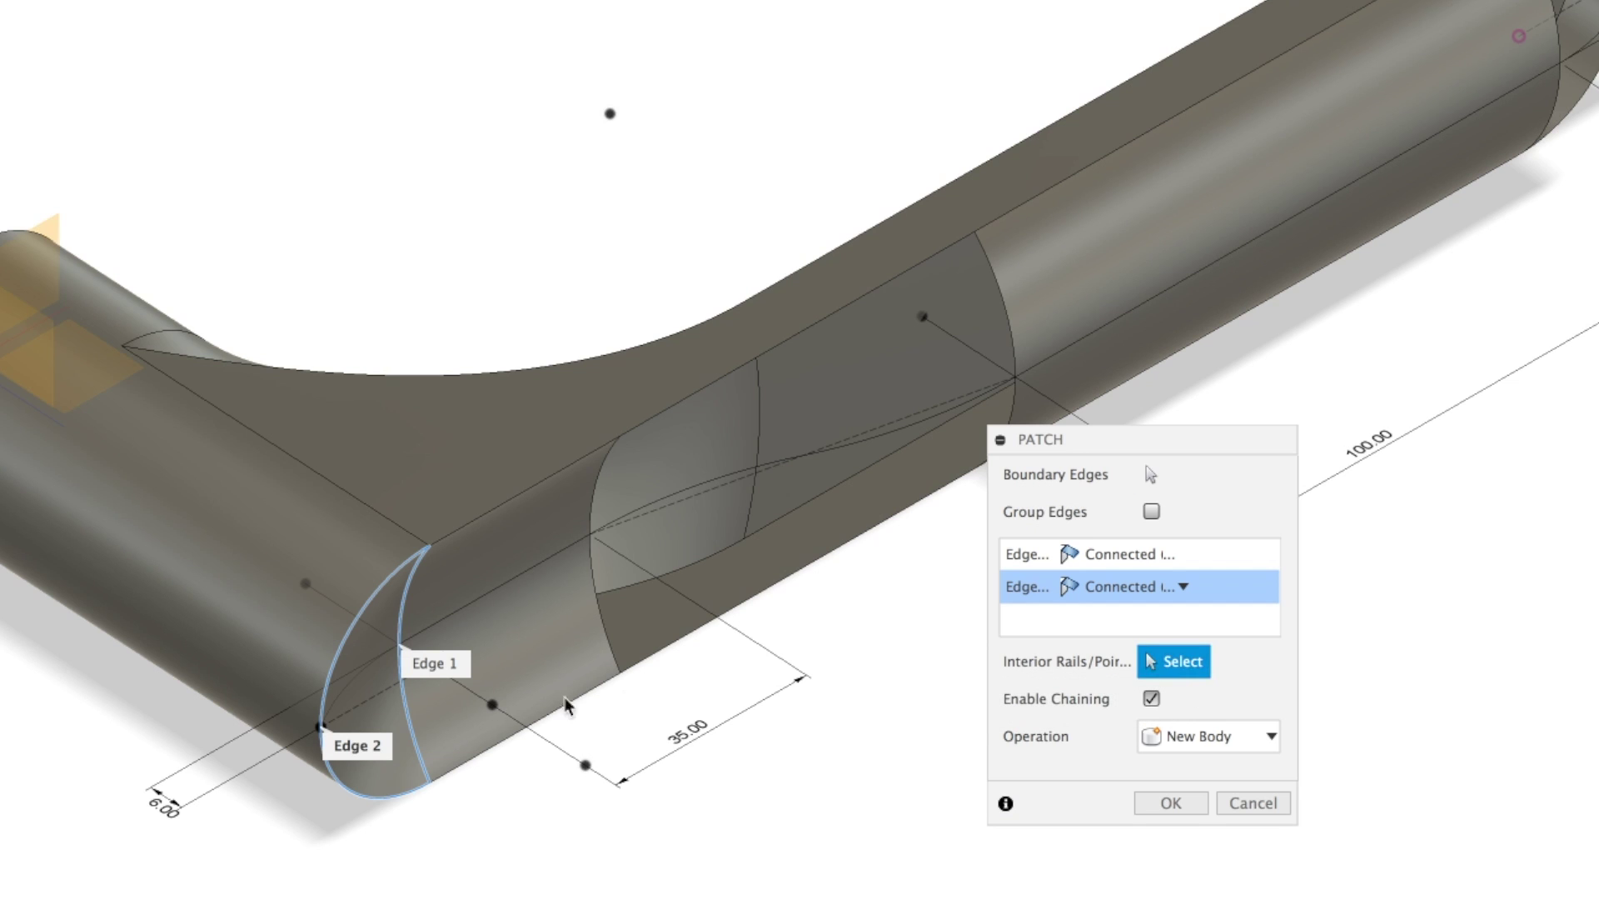
click(350, 702)
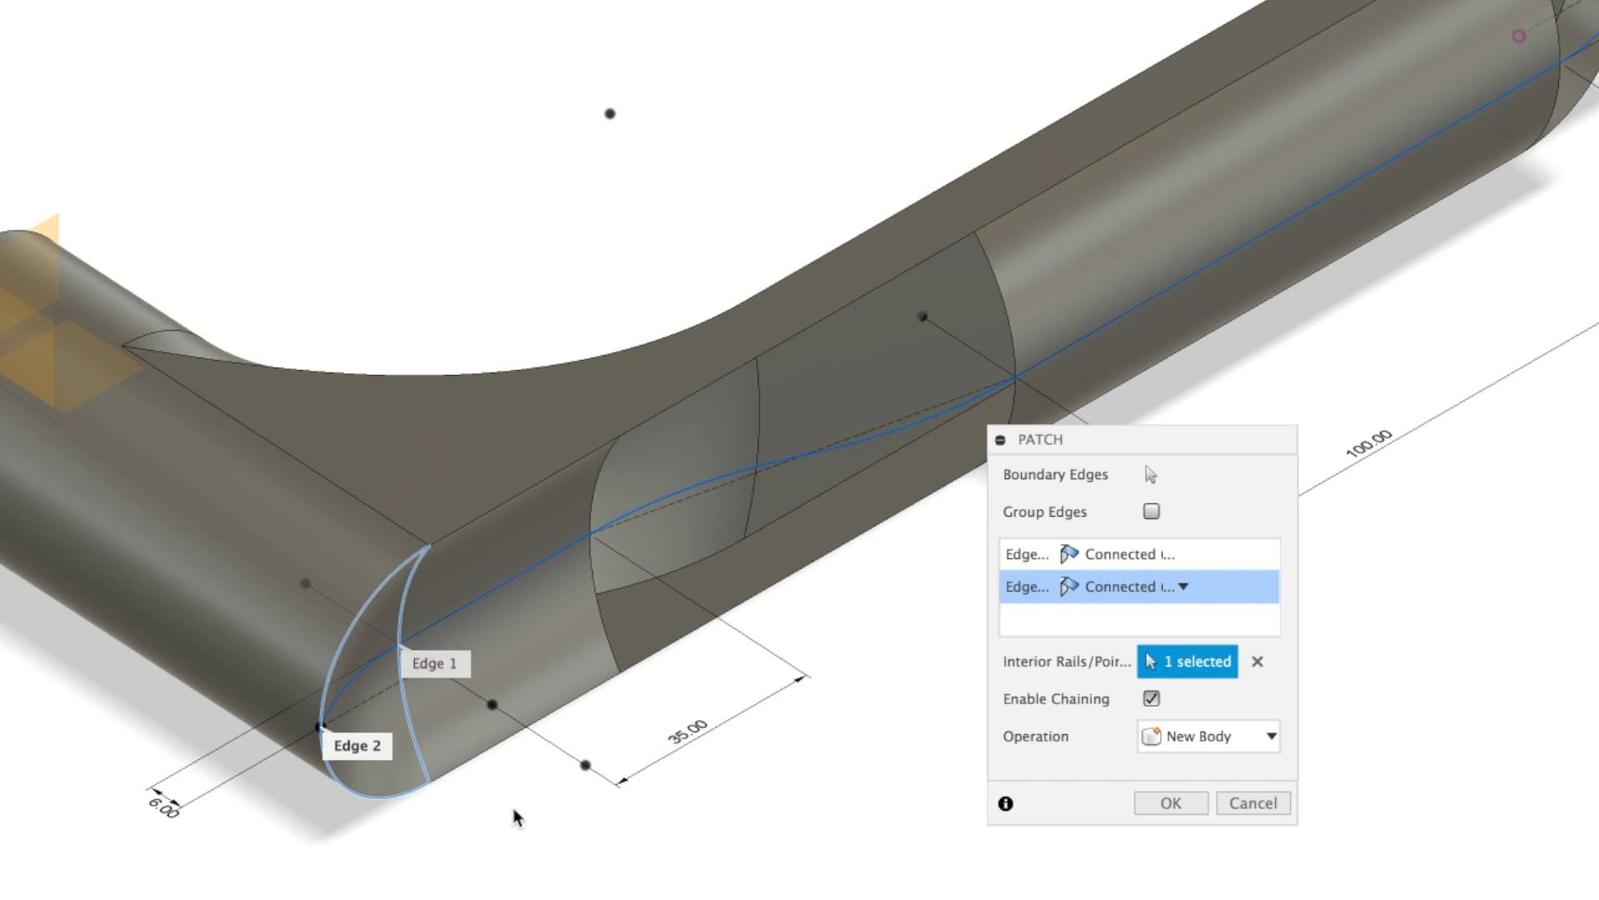
shift+middle_drag(517, 816, 458, 807)
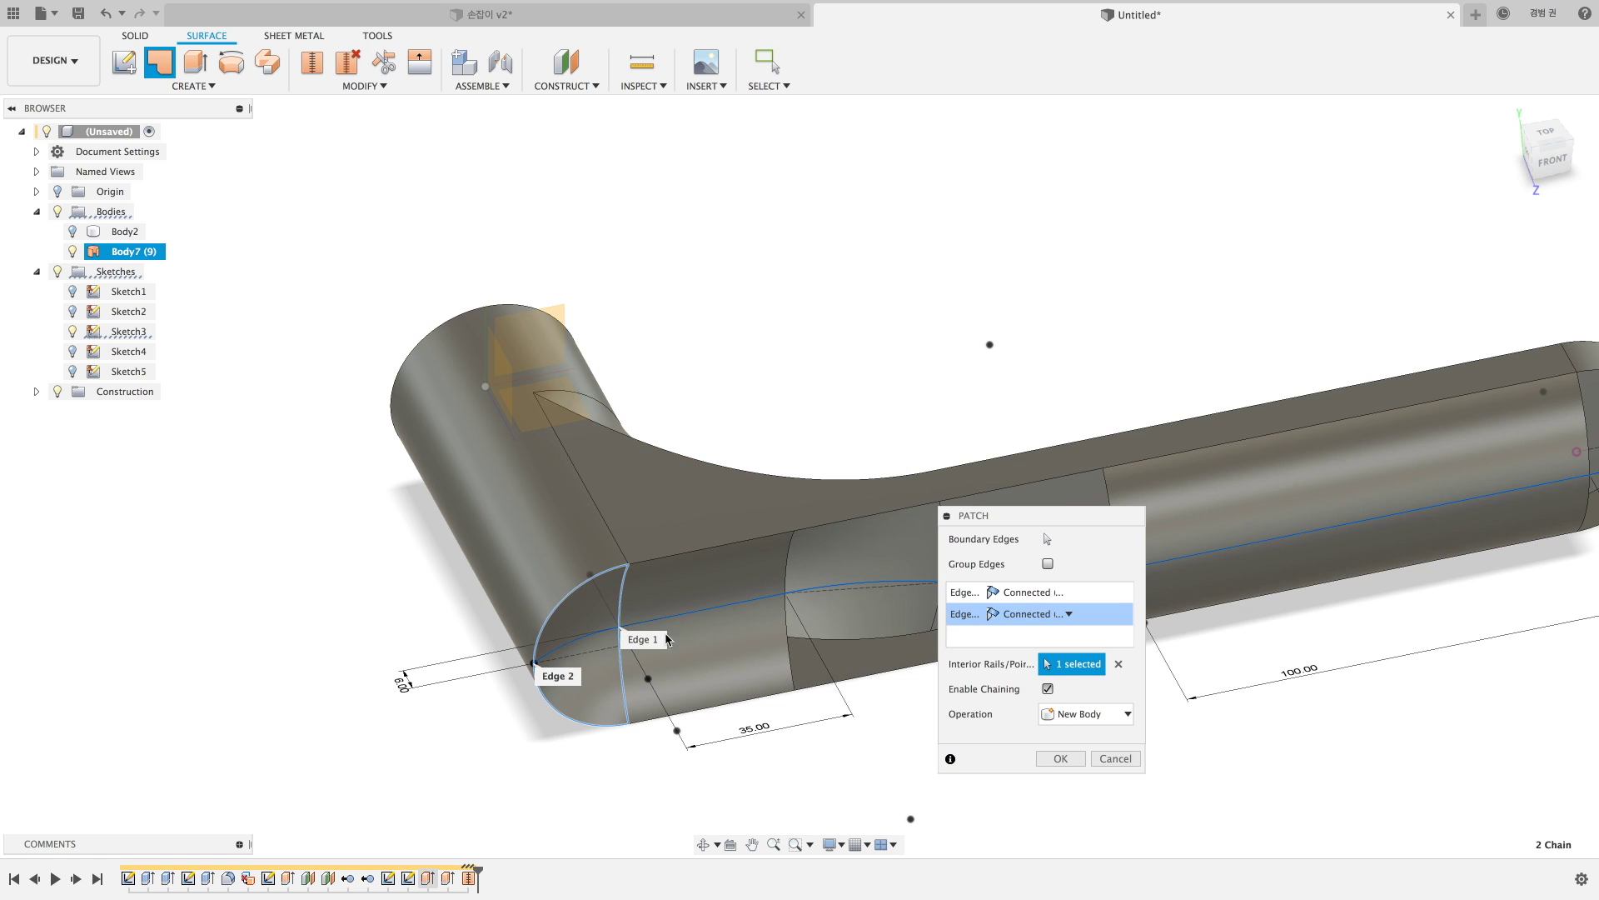
middle_drag(621, 747, 577, 724)
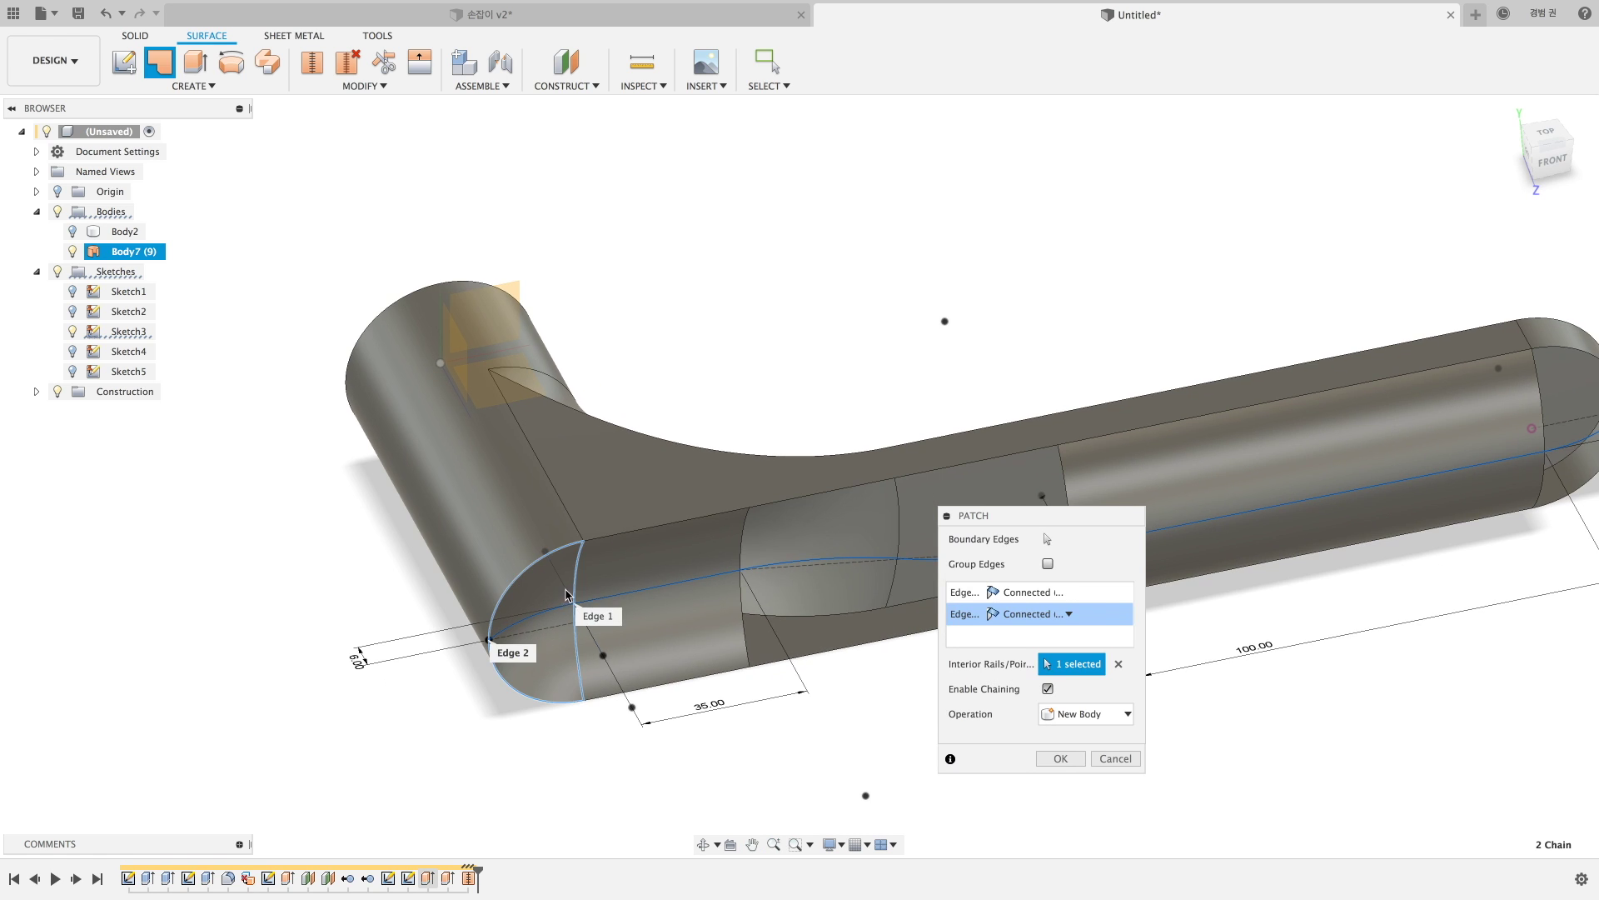
click(1031, 593)
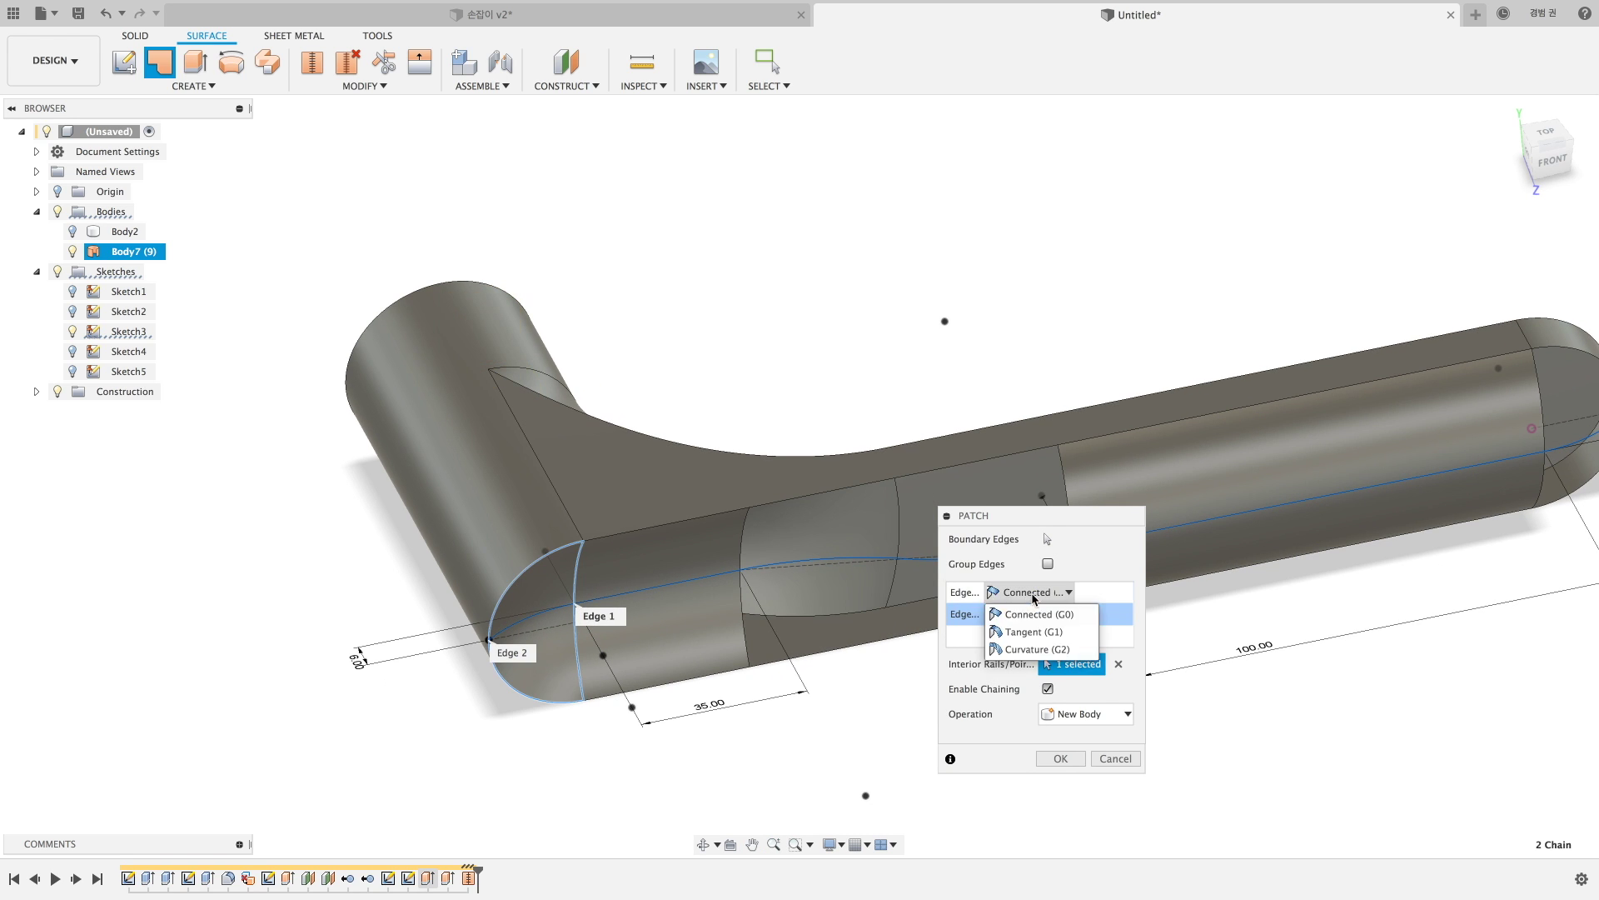
click(1030, 629)
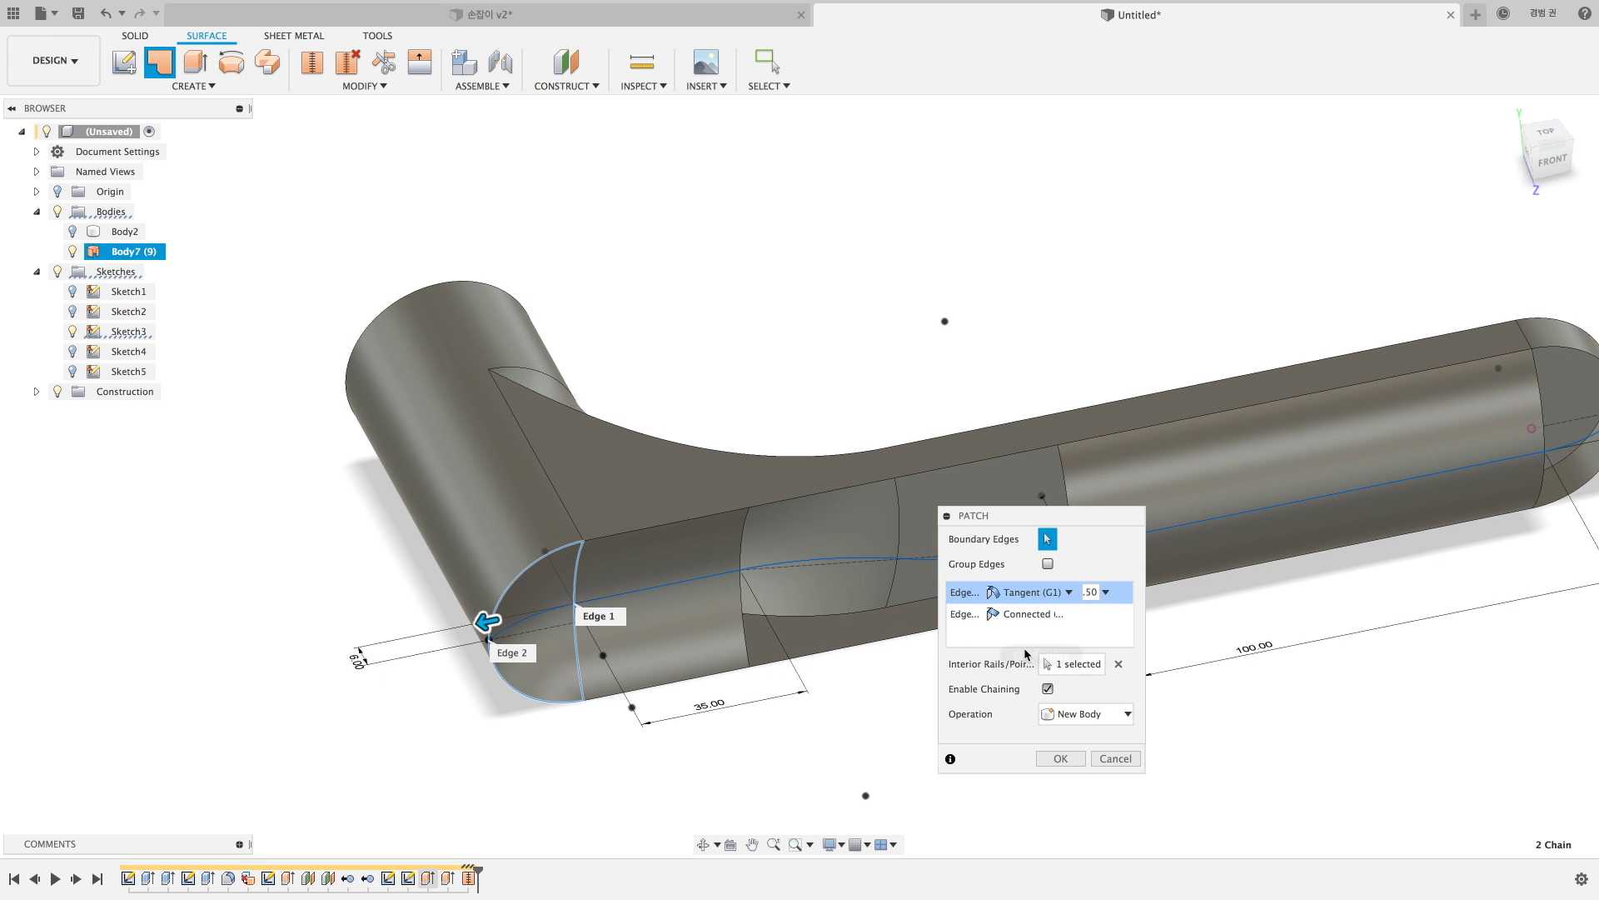
click(1059, 758)
mouse_move(937, 759)
shift+middle_down()
mouse_move(910, 748)
mouse_move(818, 793)
shift+middle_up()
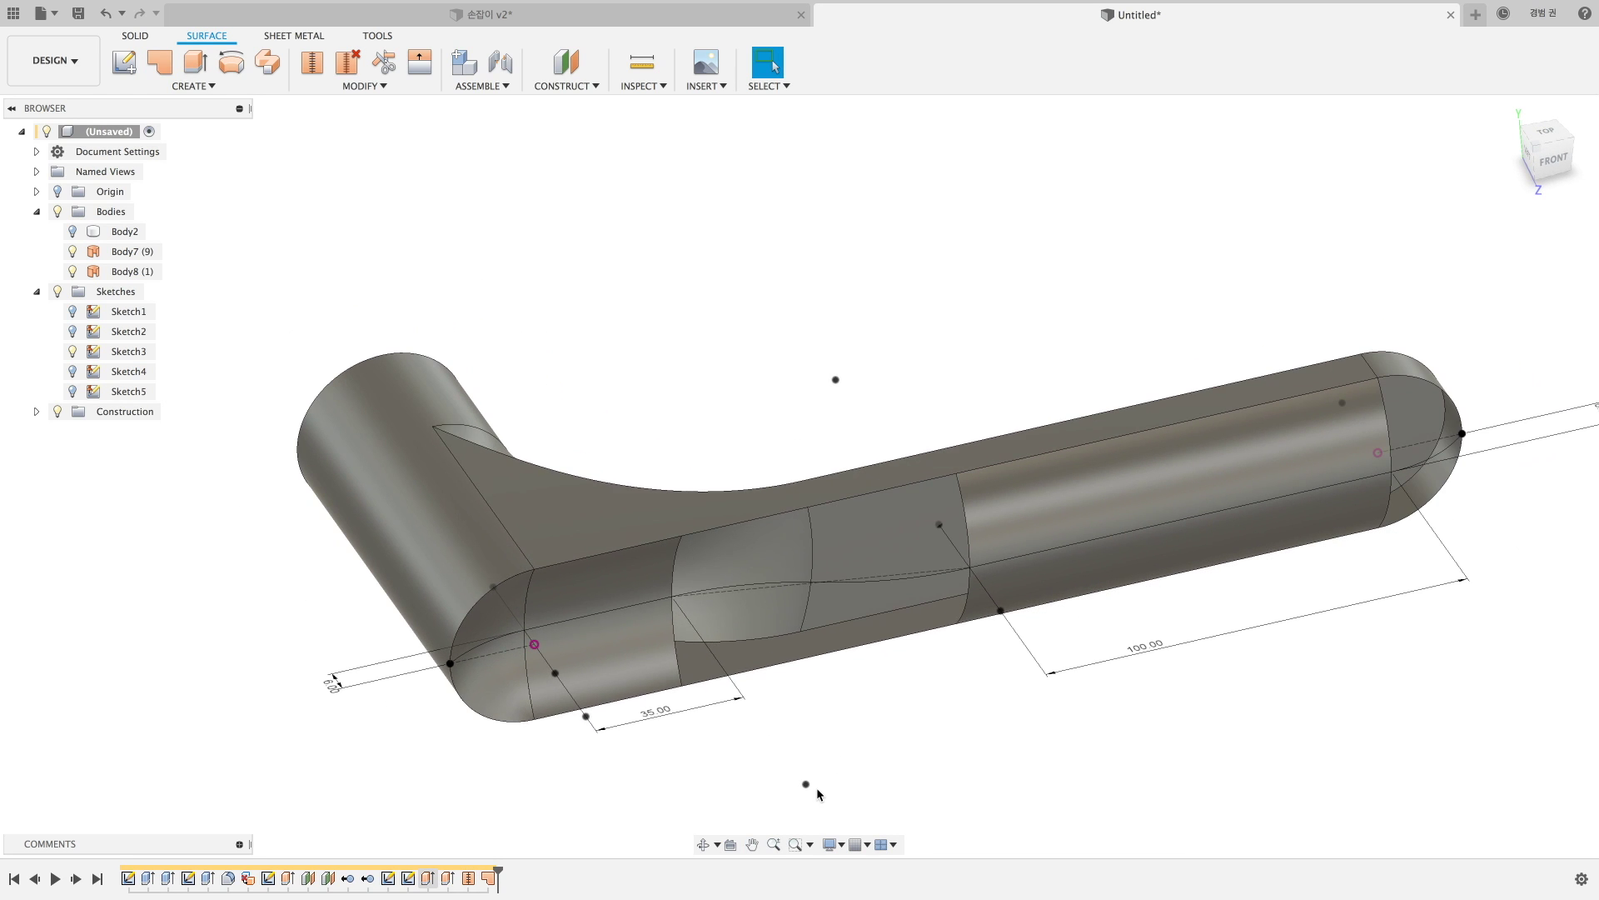
click(158, 70)
Patch the middle gap from four boundary edges and centre rail, edges 1 and 3 tangent.
click(743, 529)
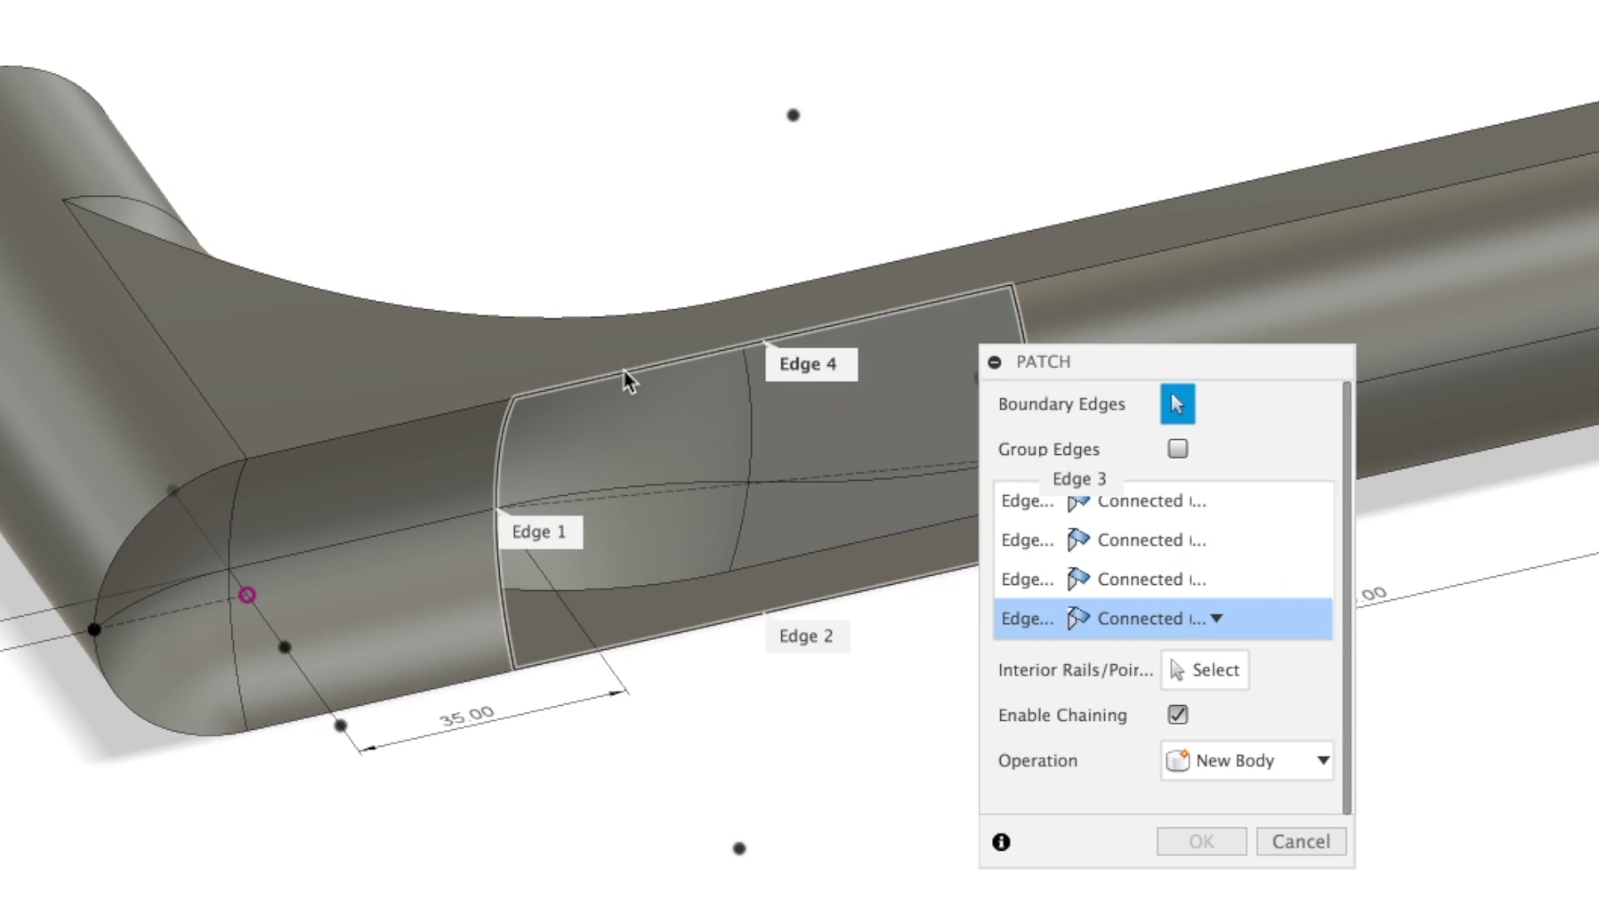
click(1068, 591)
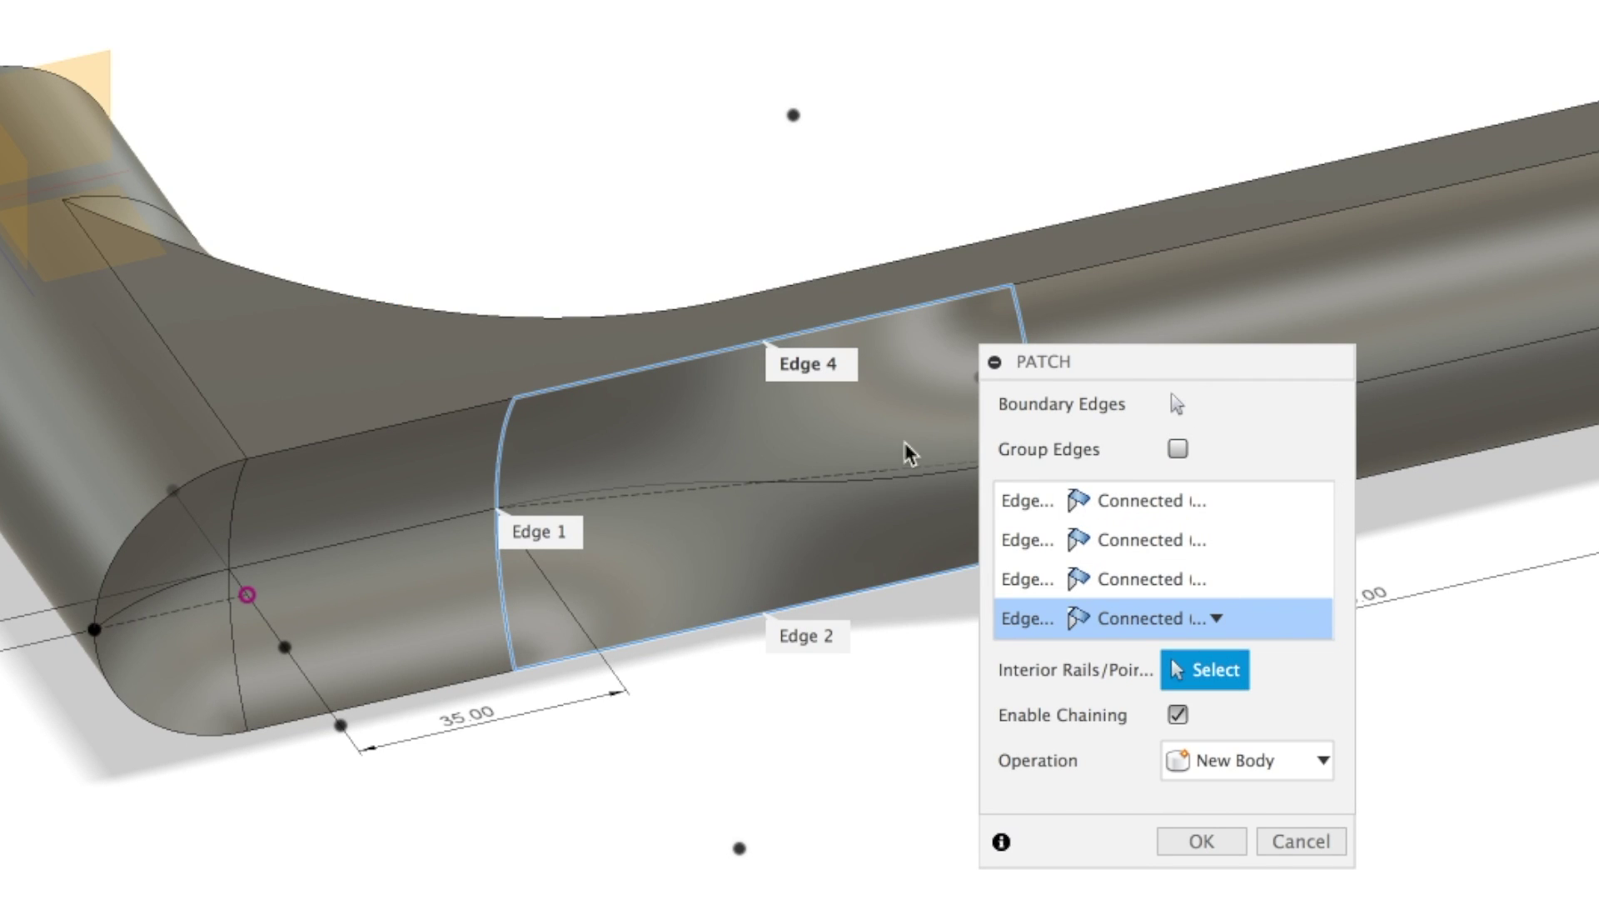
click(865, 487)
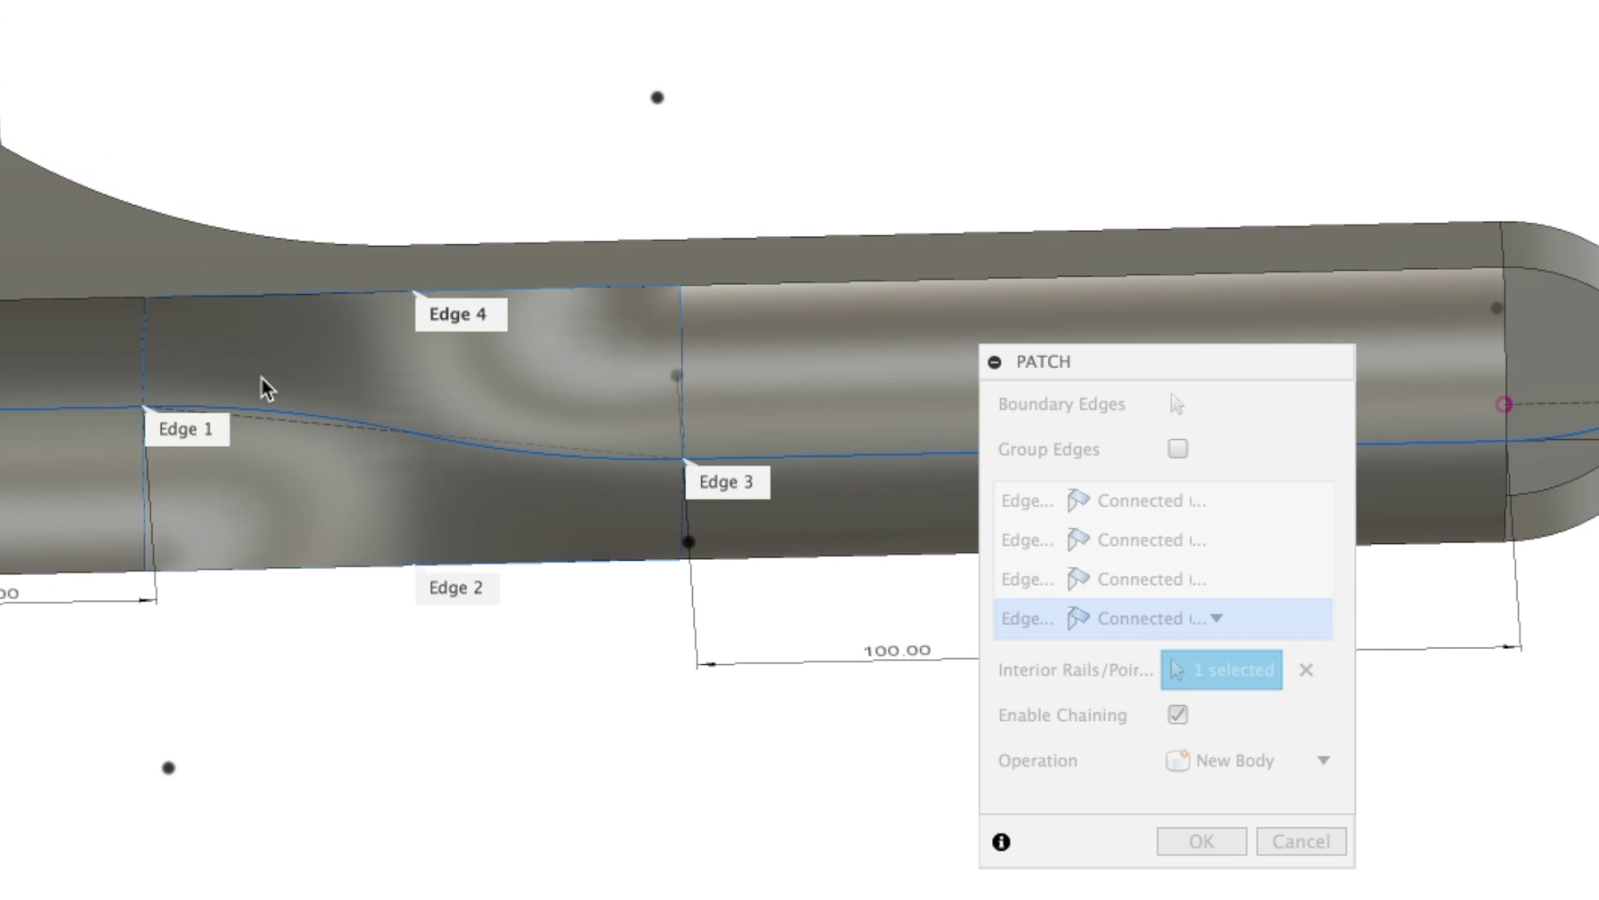
click(1137, 541)
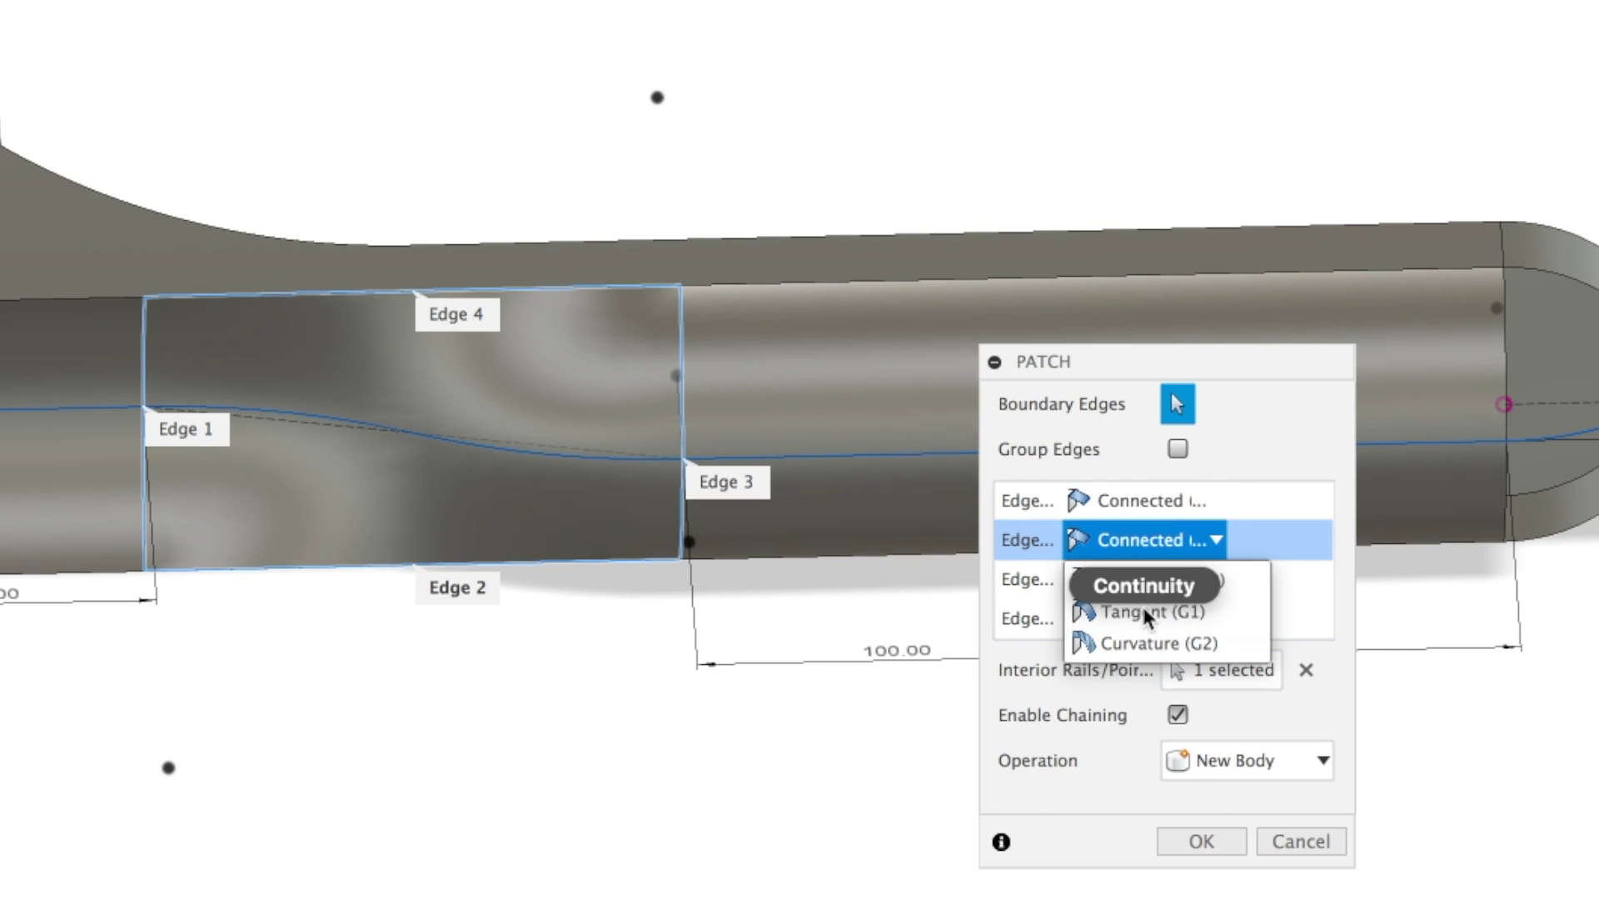
click(1168, 537)
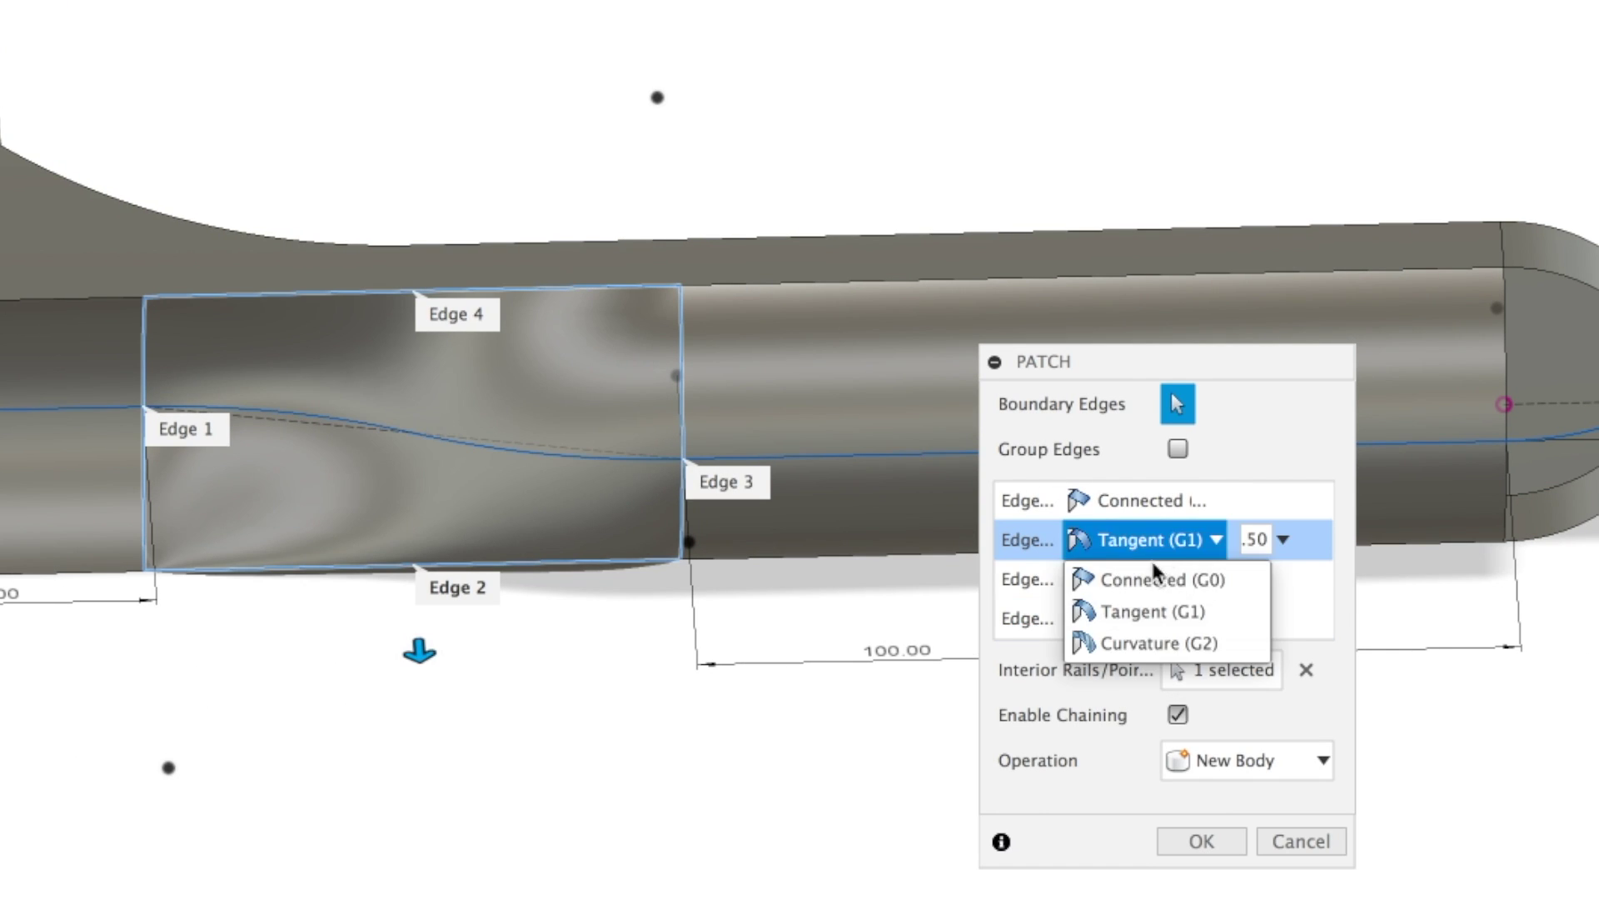
click(1108, 575)
click(1137, 500)
click(1136, 571)
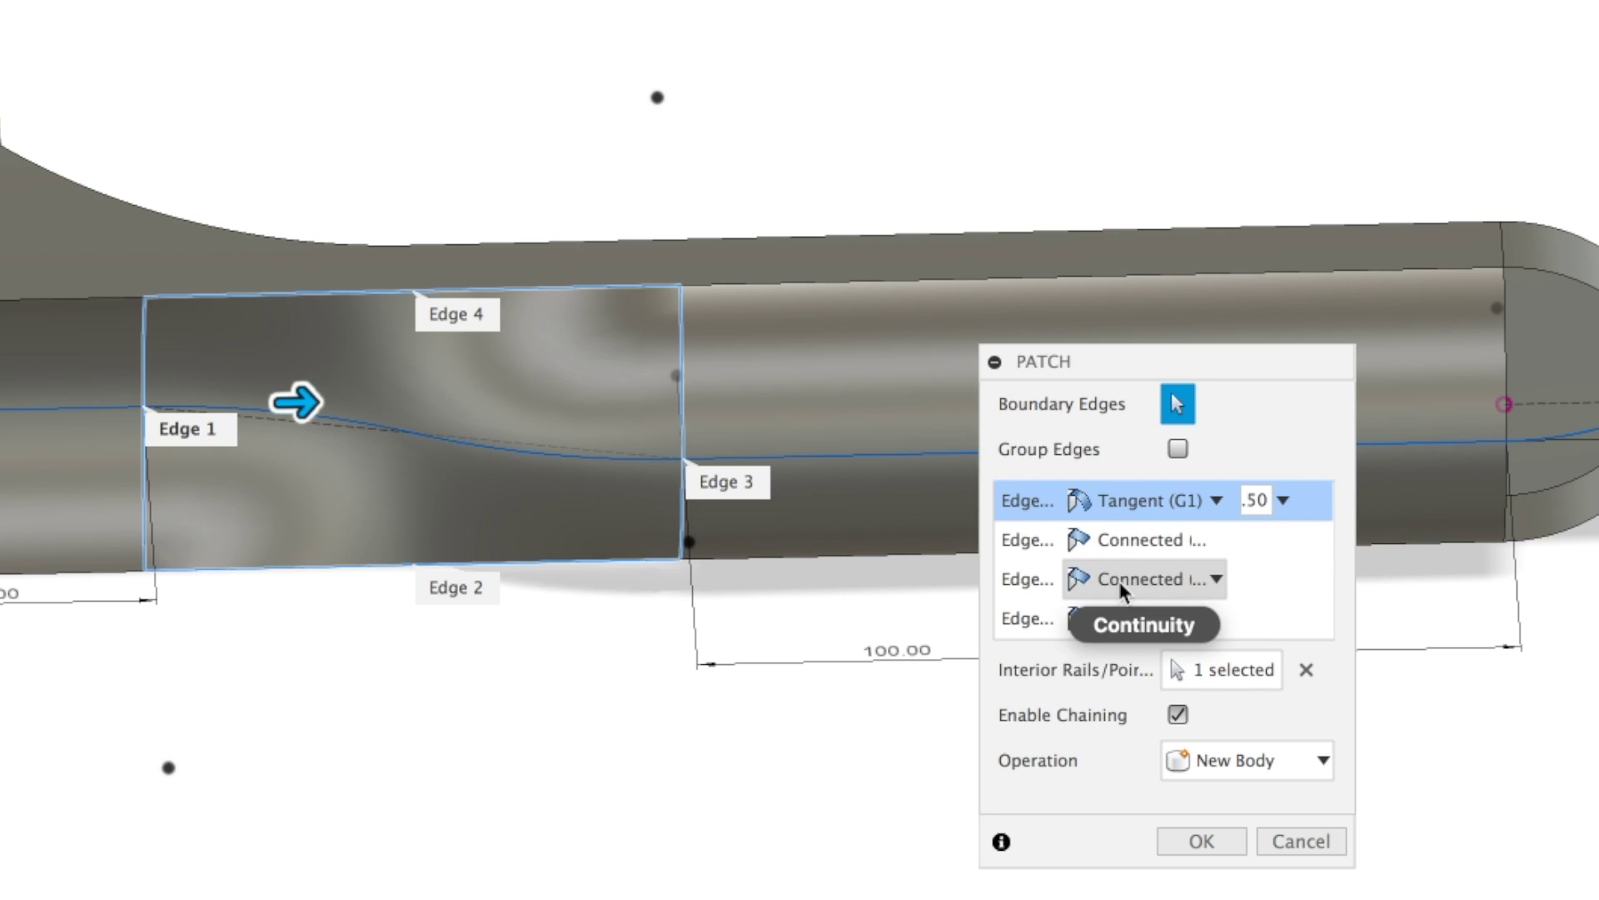
click(1139, 651)
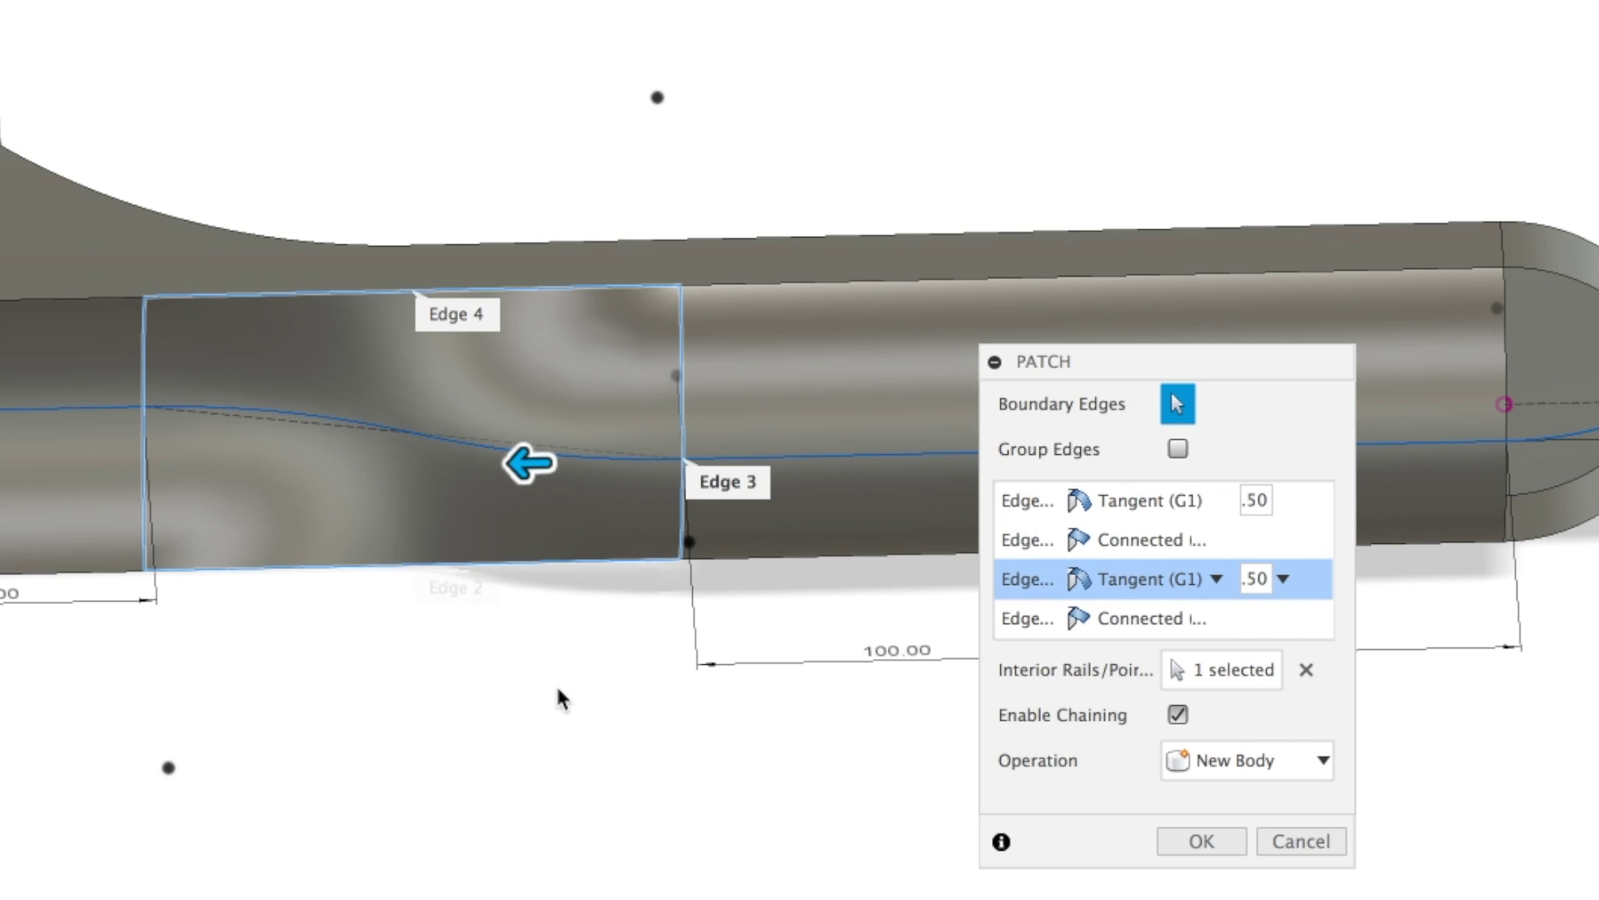
shift+middle_drag(558, 652, 846, 694)
click(1201, 840)
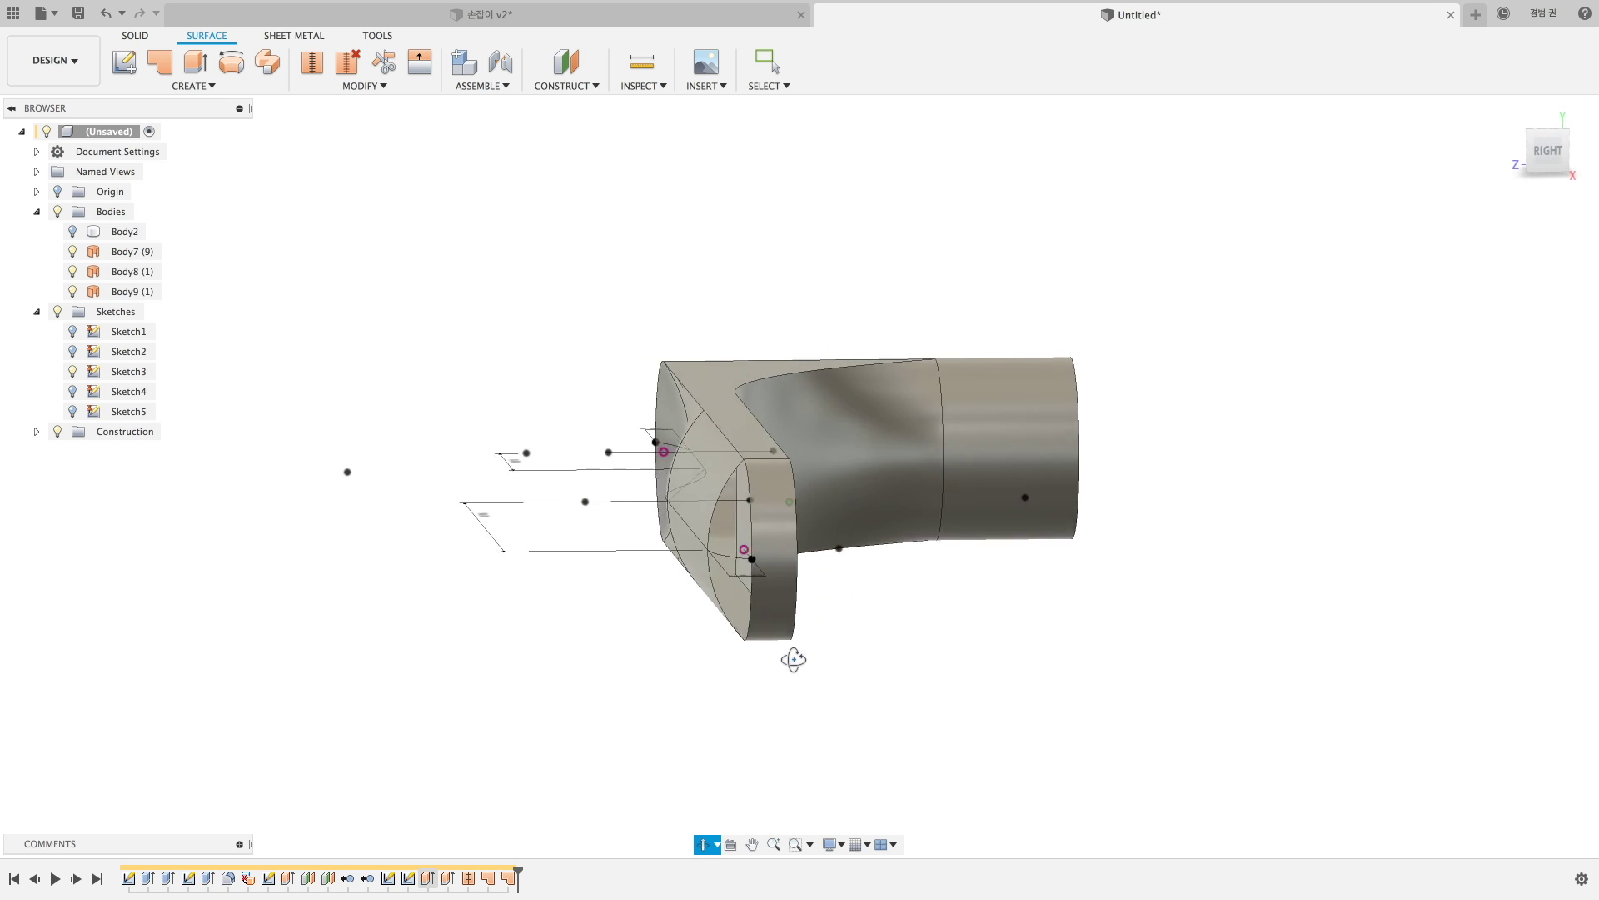
mouse_move(937, 624)
shift+middle_down()
mouse_move(804, 660)
mouse_move(878, 671)
mouse_move(900, 601)
mouse_move(866, 567)
shift+middle_up()
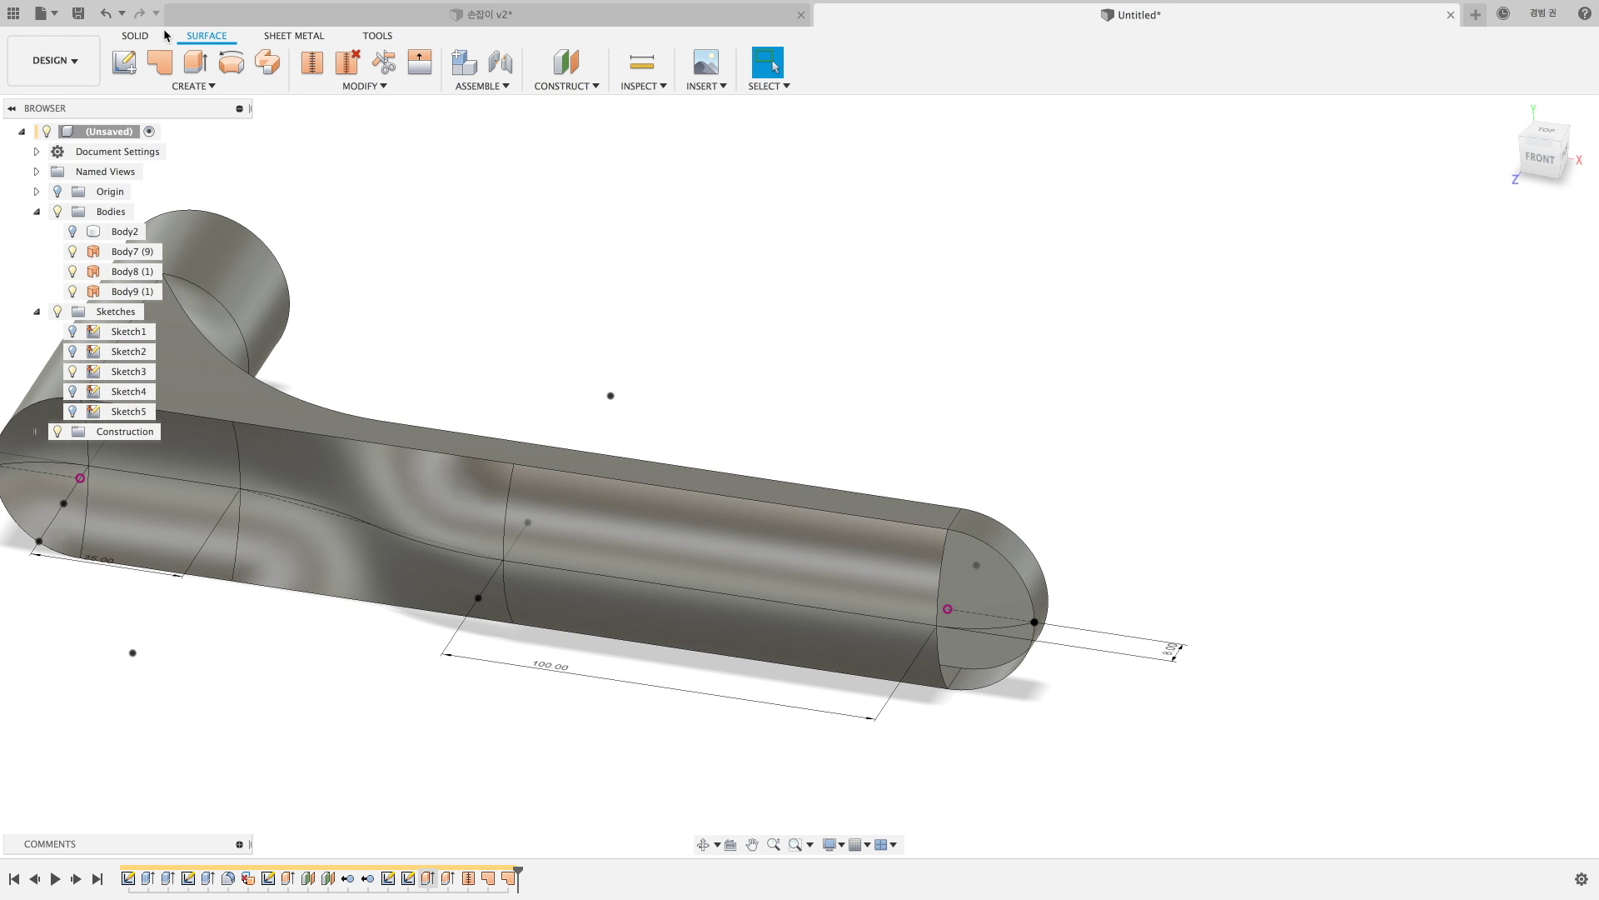
Cap the arm's far end with patch Body10, centre-line rail and tangent second edge.
click(169, 69)
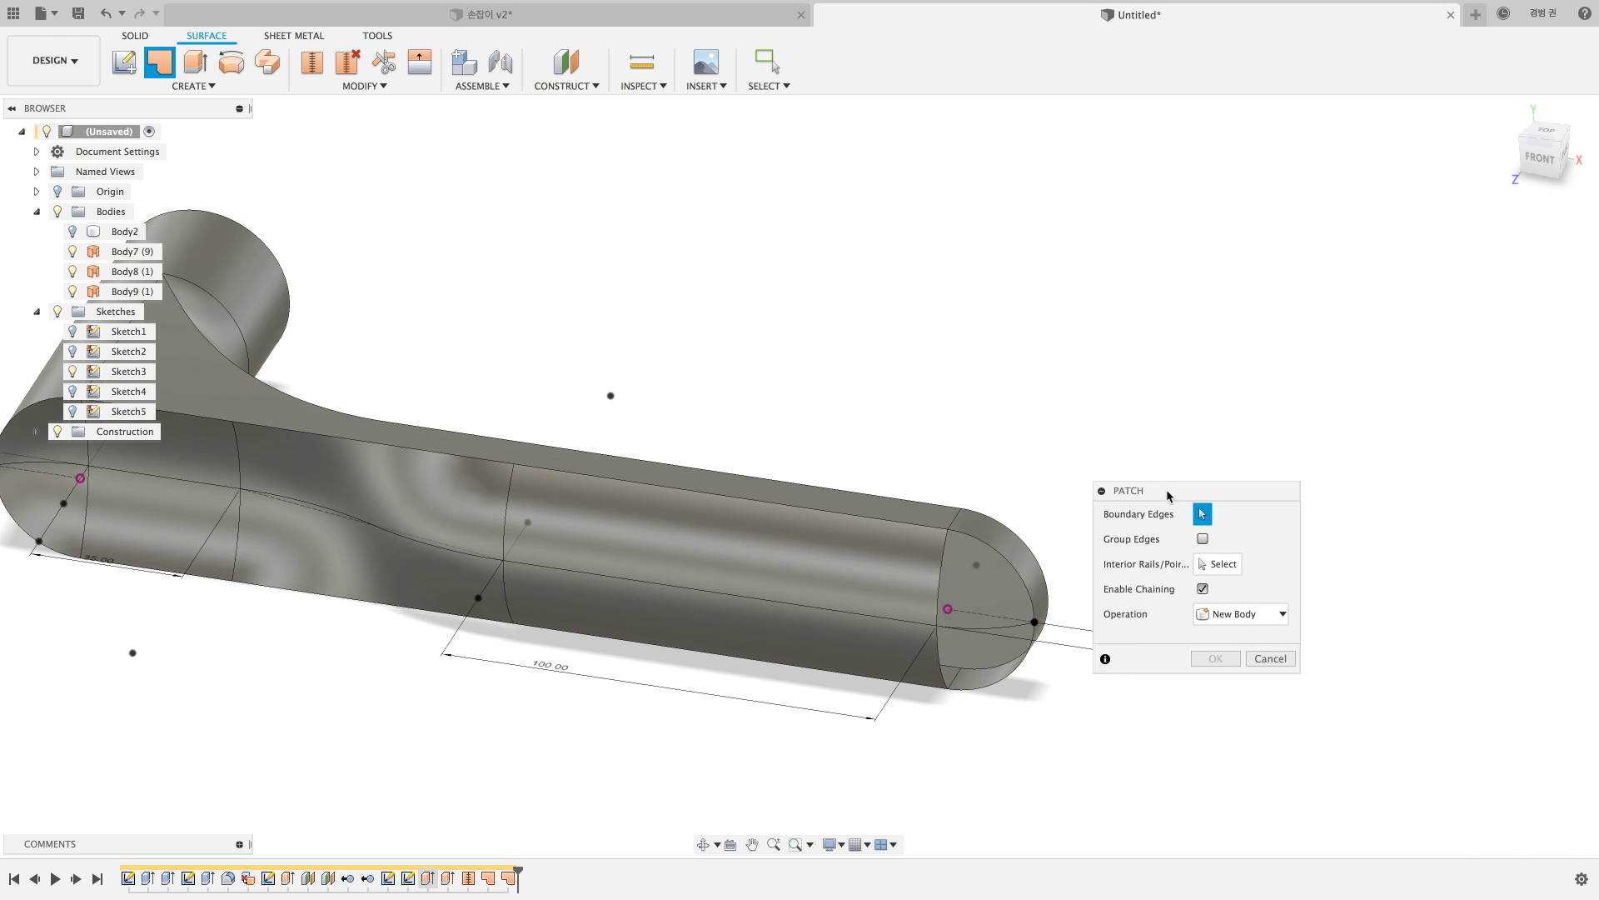
click(1010, 573)
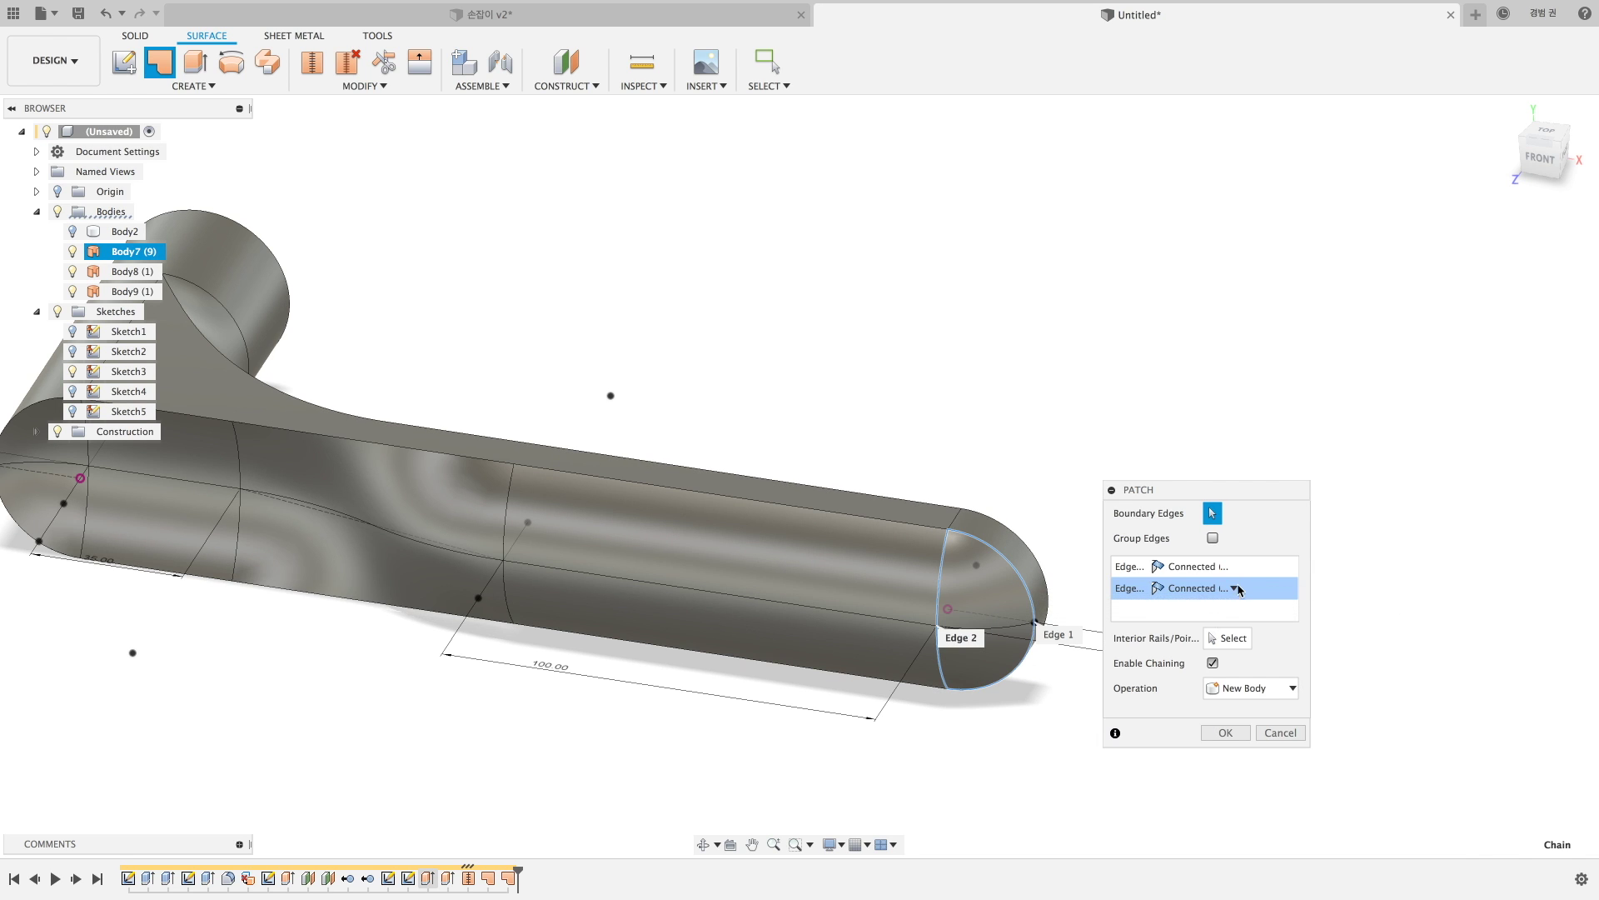
click(1199, 588)
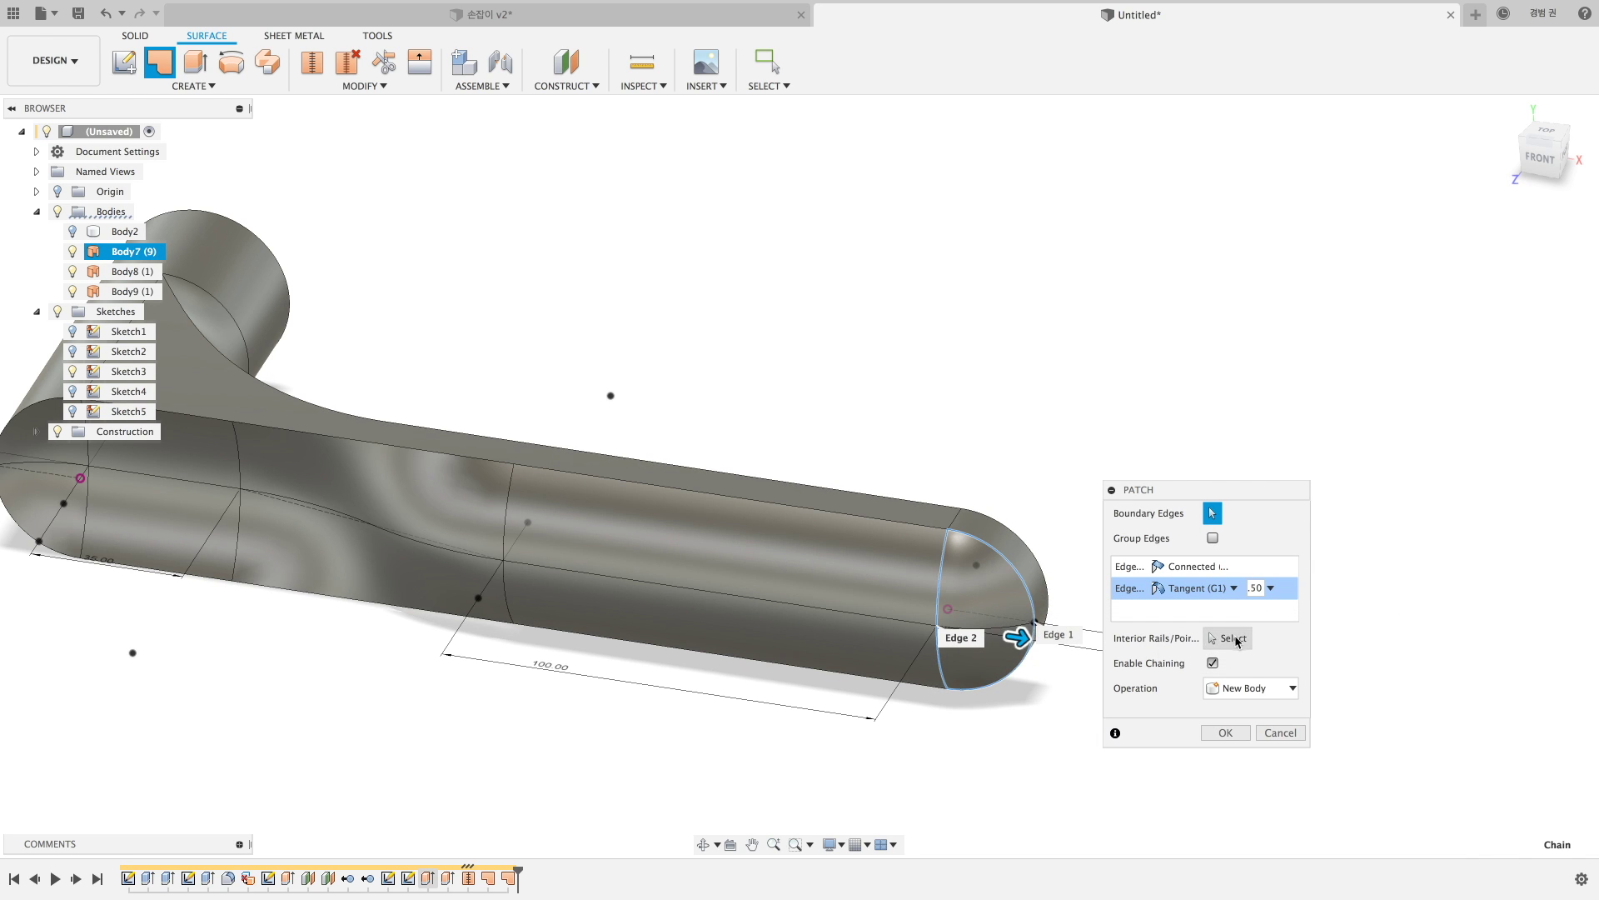
click(1018, 637)
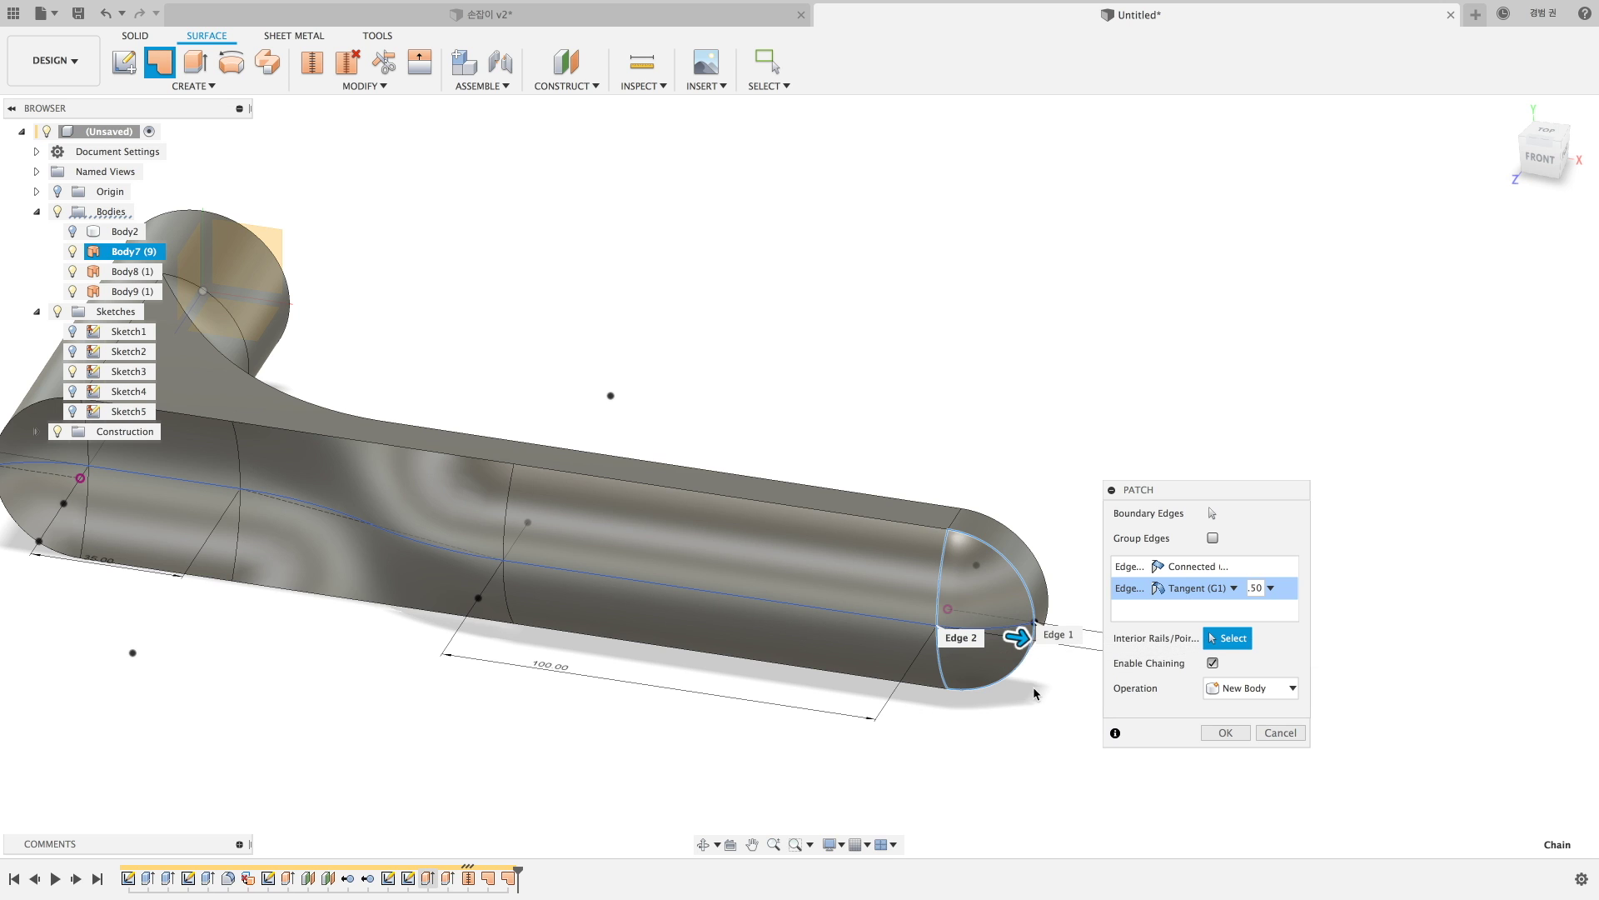
shift+middle_drag(981, 765, 992, 757)
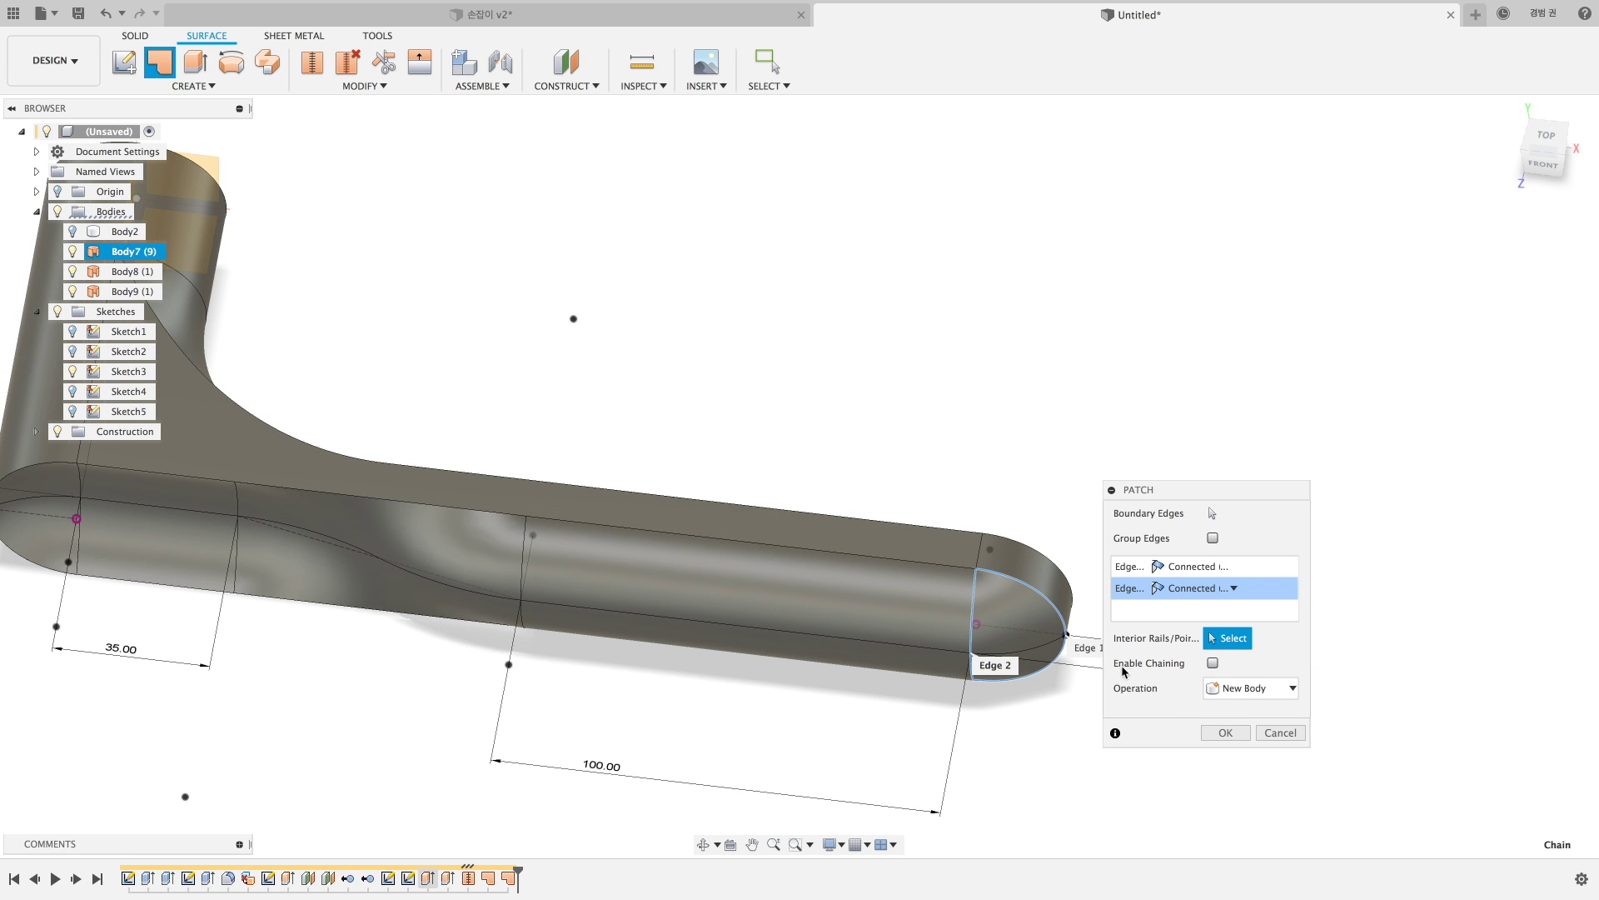
click(1053, 647)
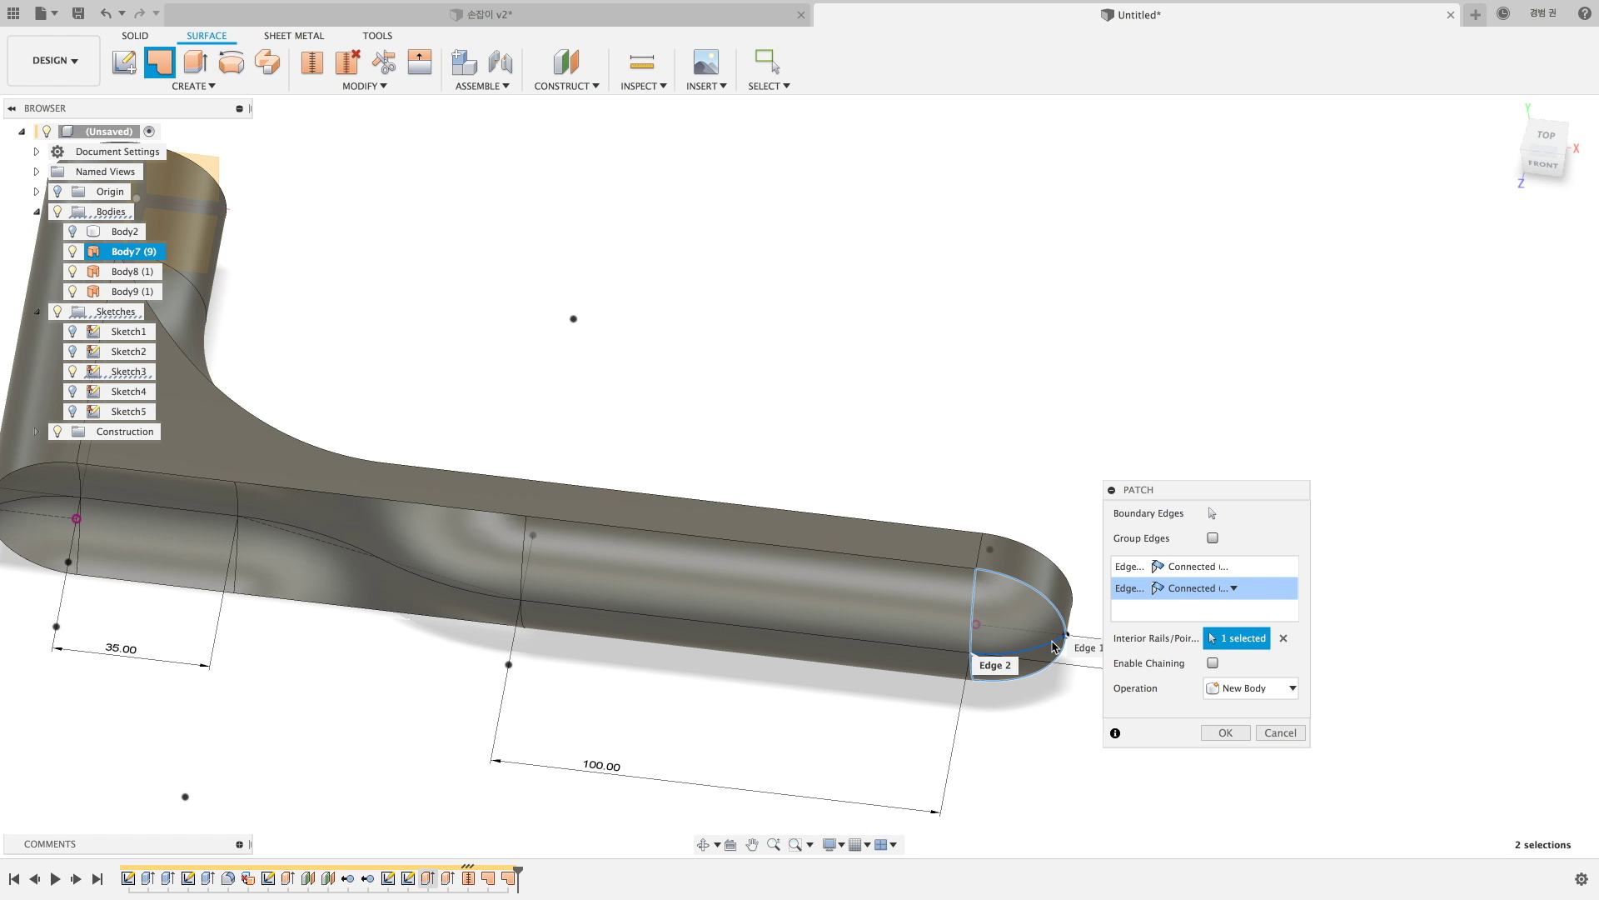
click(1233, 588)
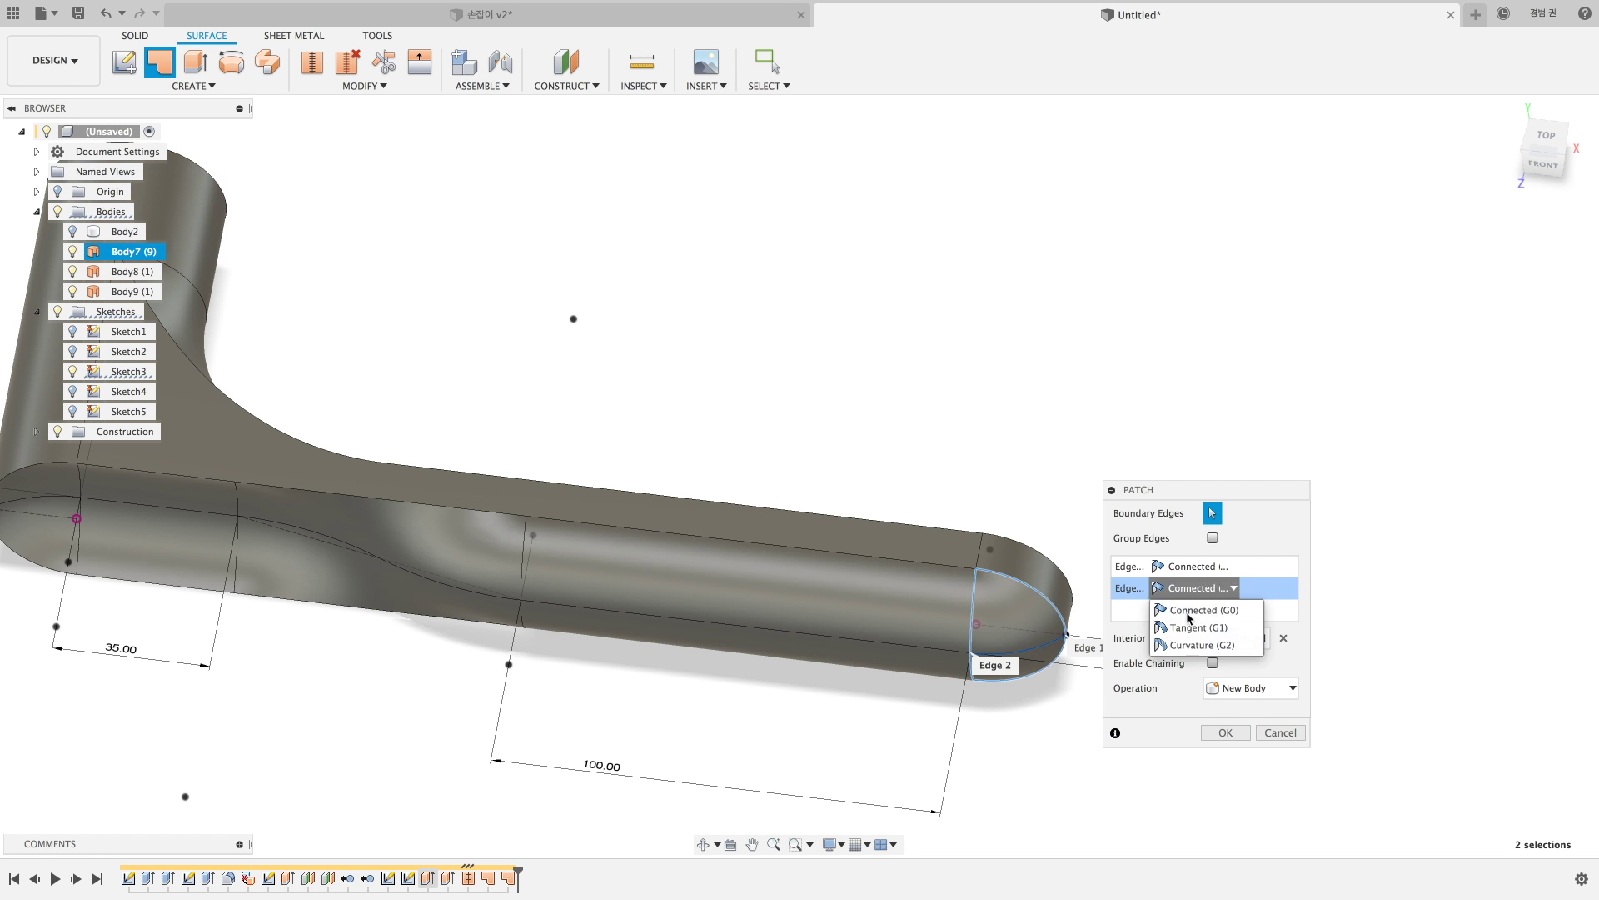
click(1192, 626)
shift+middle_drag(998, 714, 997, 577)
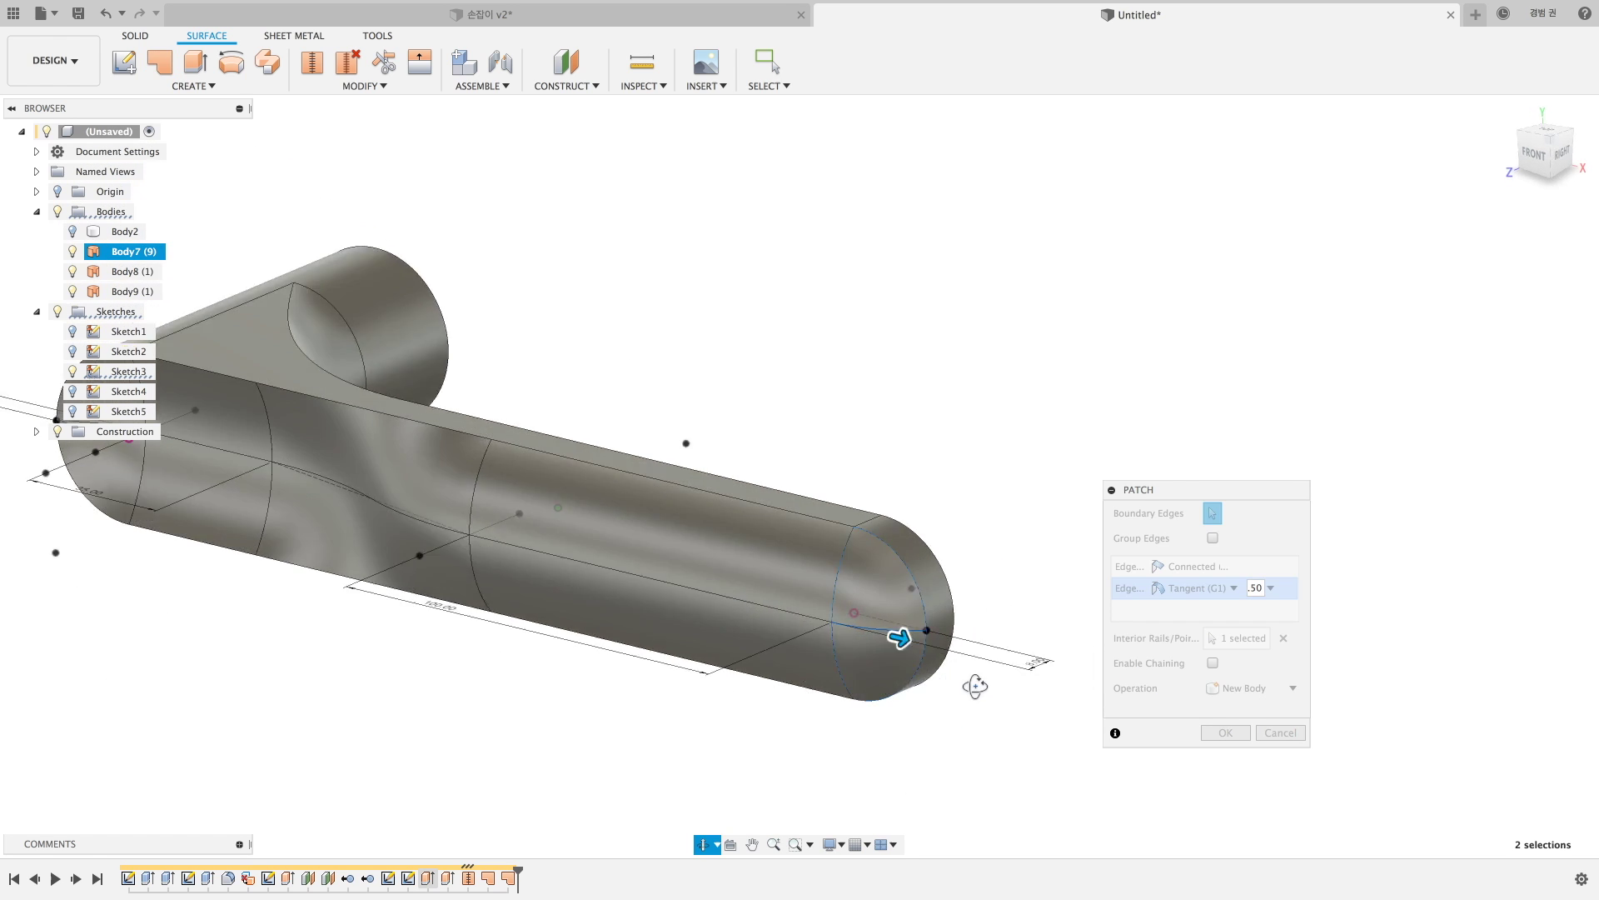
click(1216, 733)
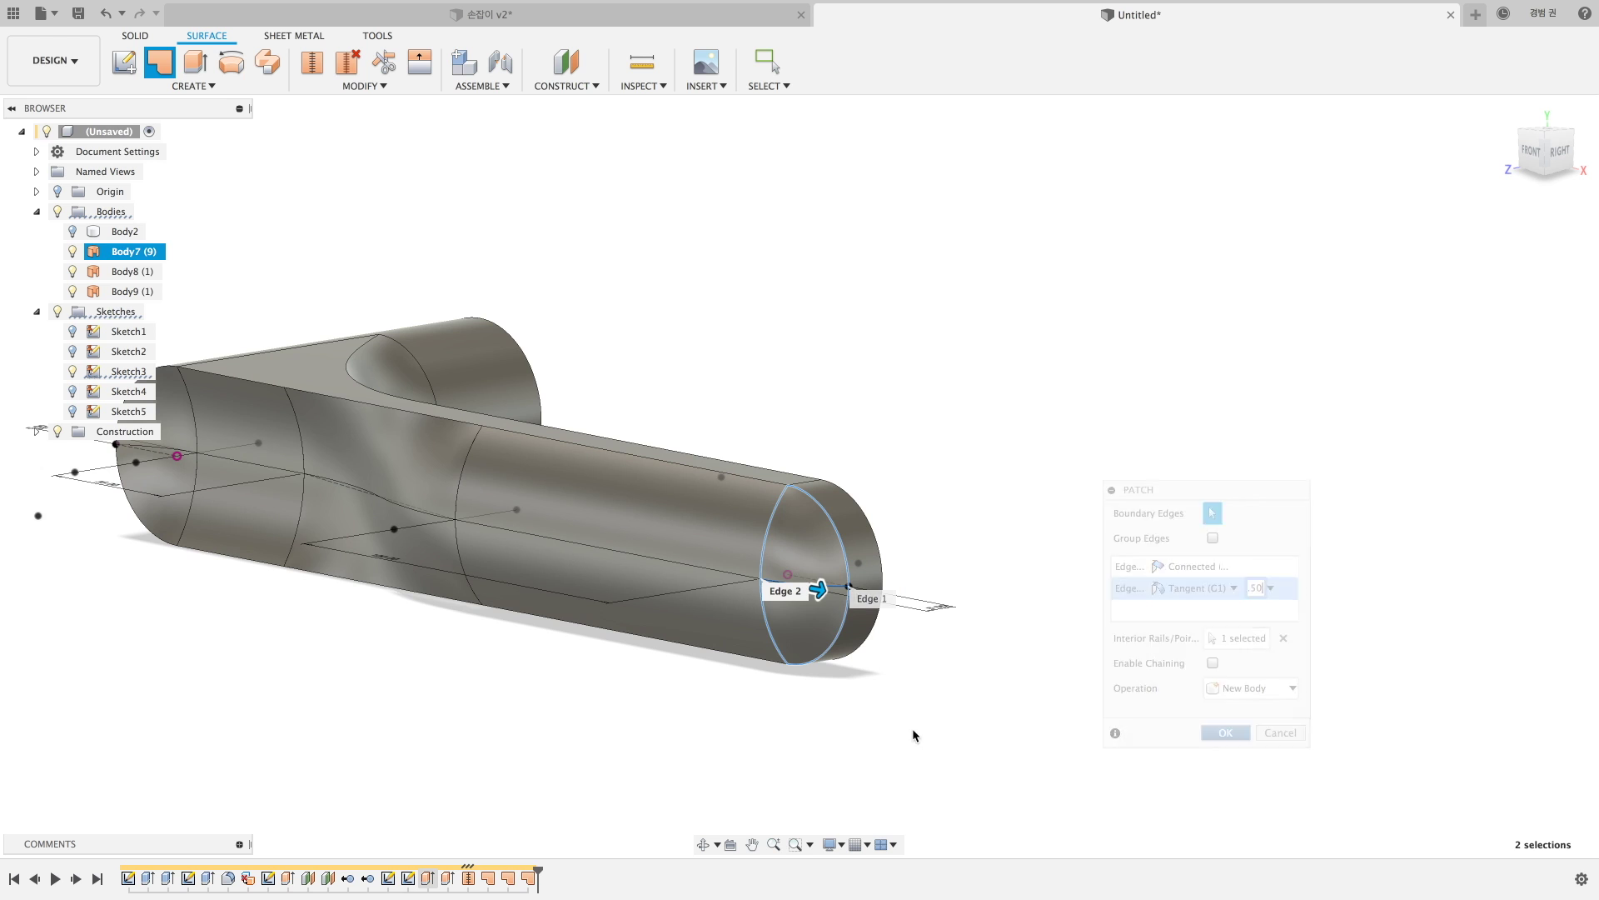
mouse_move(786, 671)
shift+middle_down()
mouse_move(978, 672)
mouse_move(903, 704)
mouse_move(867, 761)
mouse_move(920, 718)
shift+middle_up()
key(Escape)
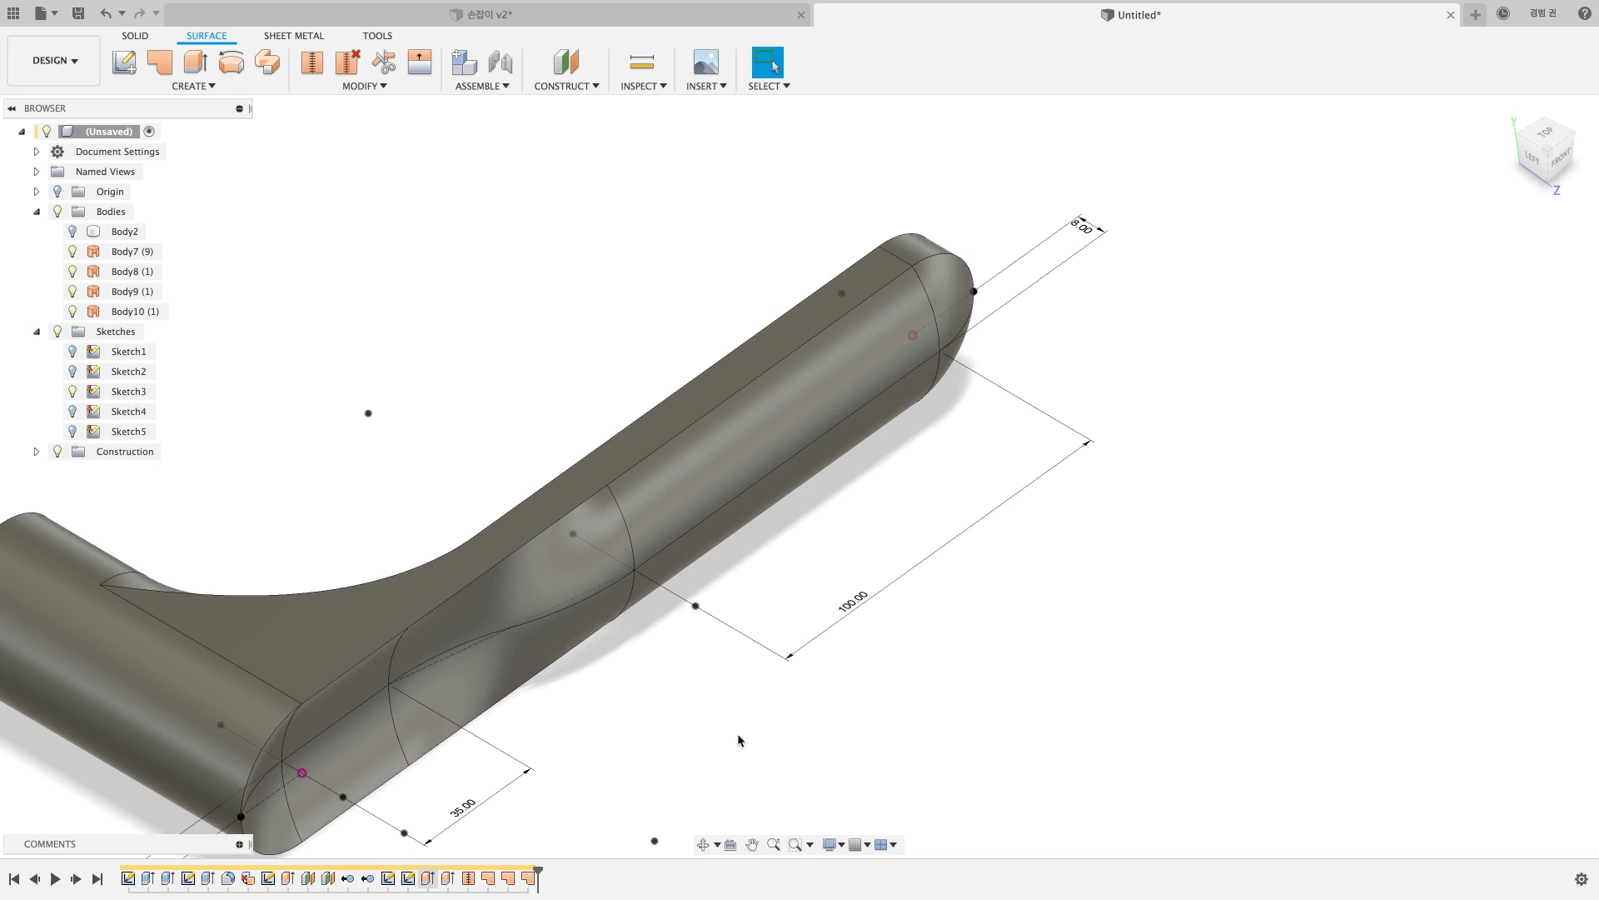
mouse_move(738, 733)
middle_down()
mouse_move(953, 678)
mouse_move(991, 646)
middle_up()
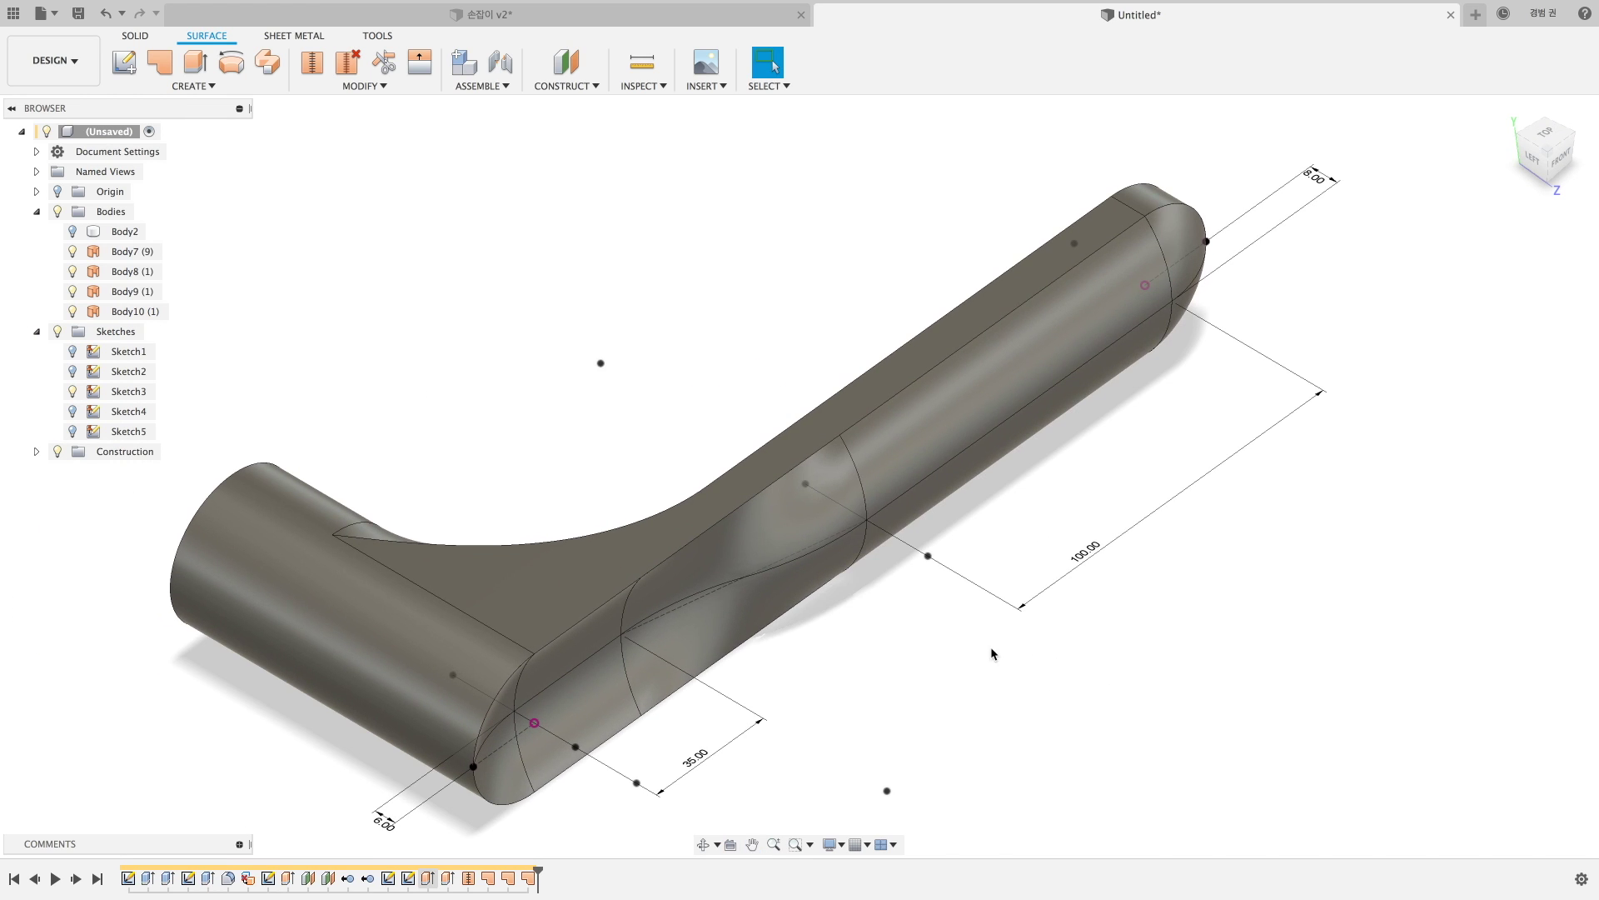
Stitch the four arm surfaces and patches into a single solid body.
click(313, 63)
click(759, 546)
click(921, 463)
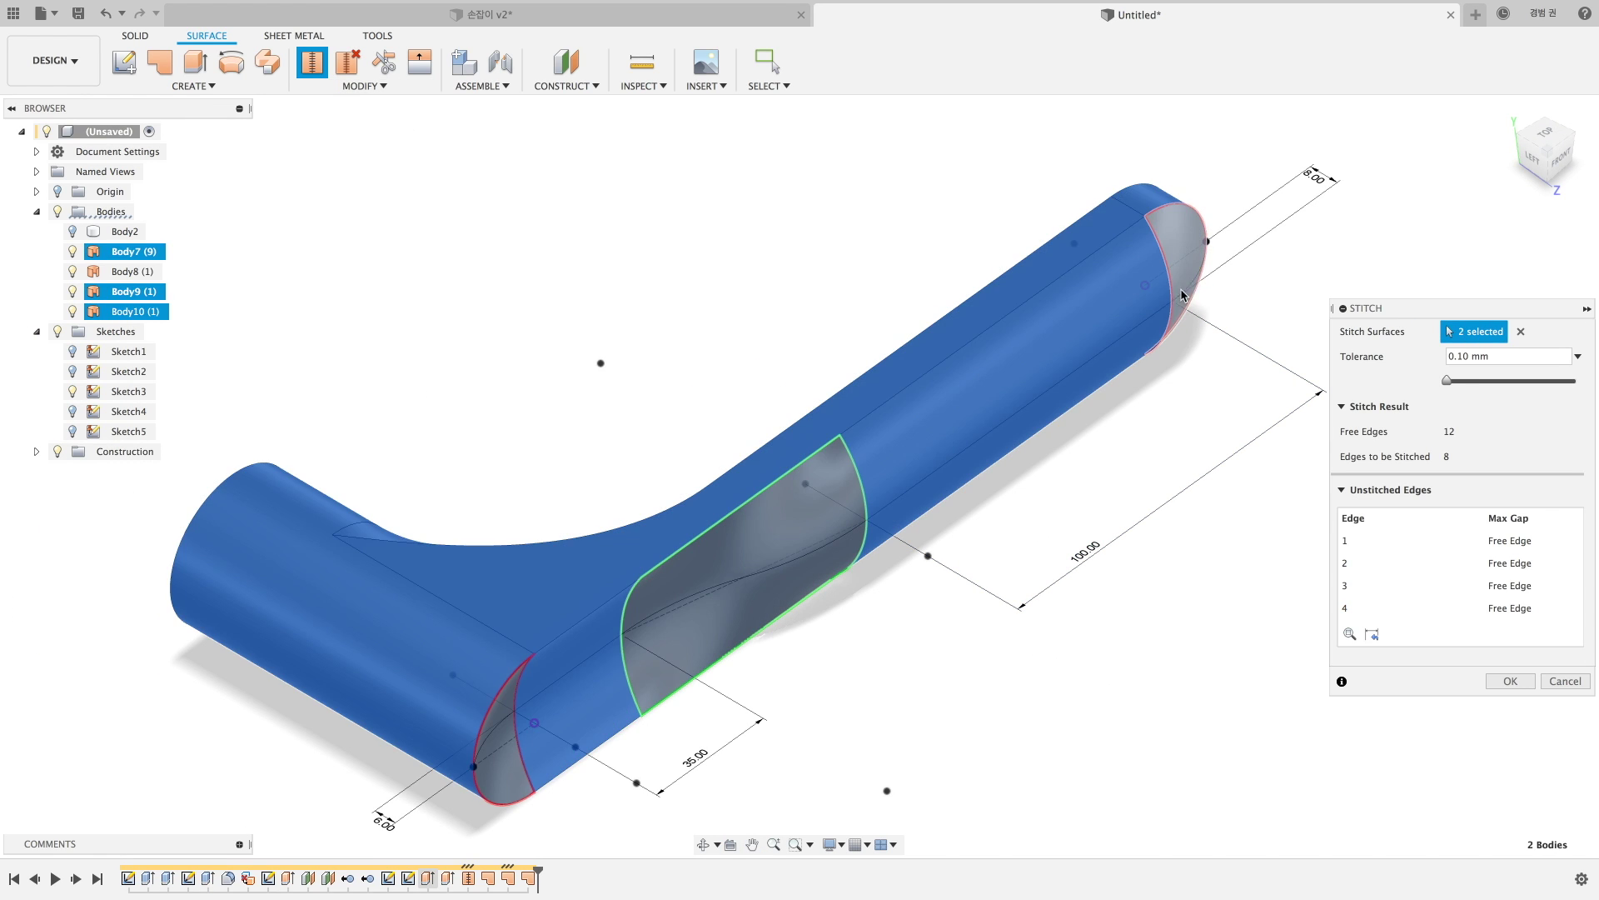
click(1180, 239)
click(490, 782)
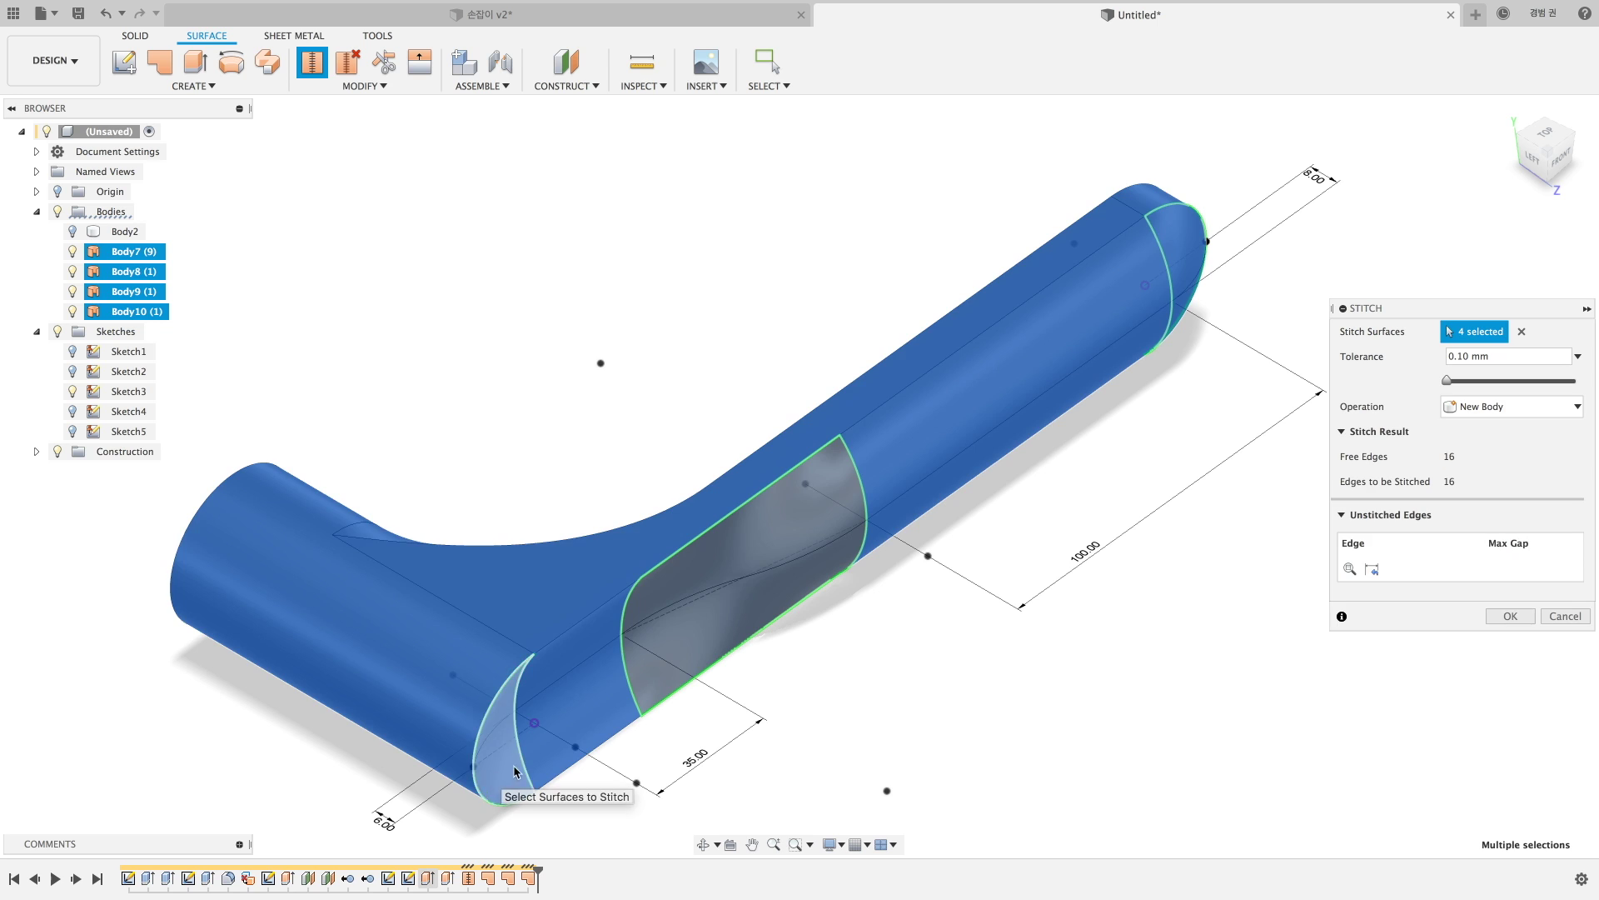
click(1511, 617)
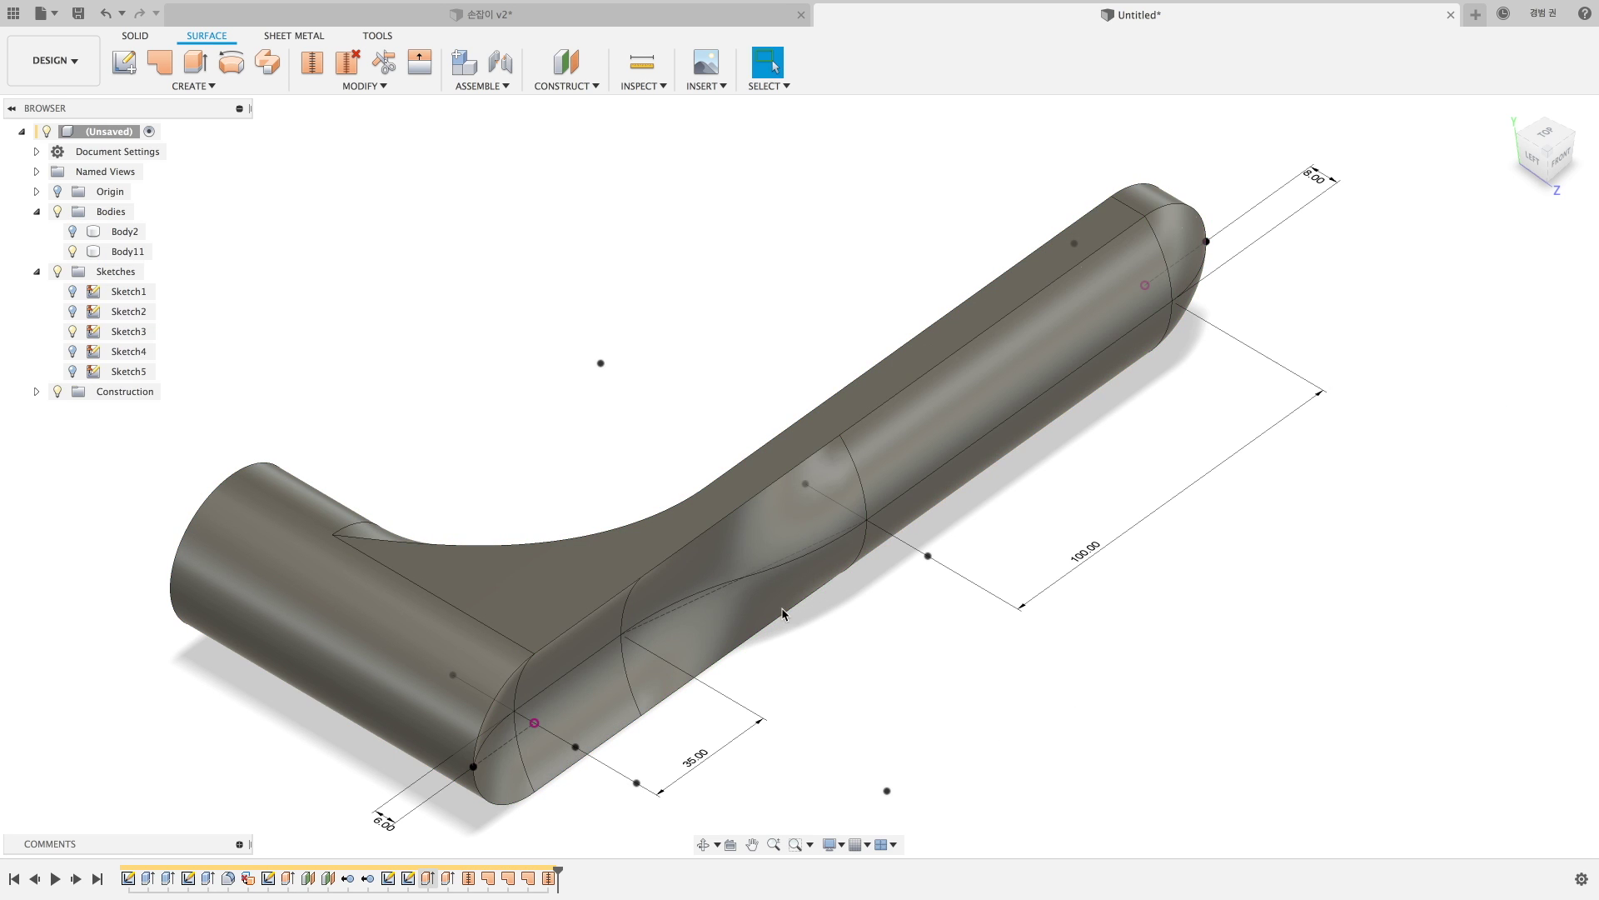
Fillet the handle's long and end edges with a 1 mm radius.
key(f)
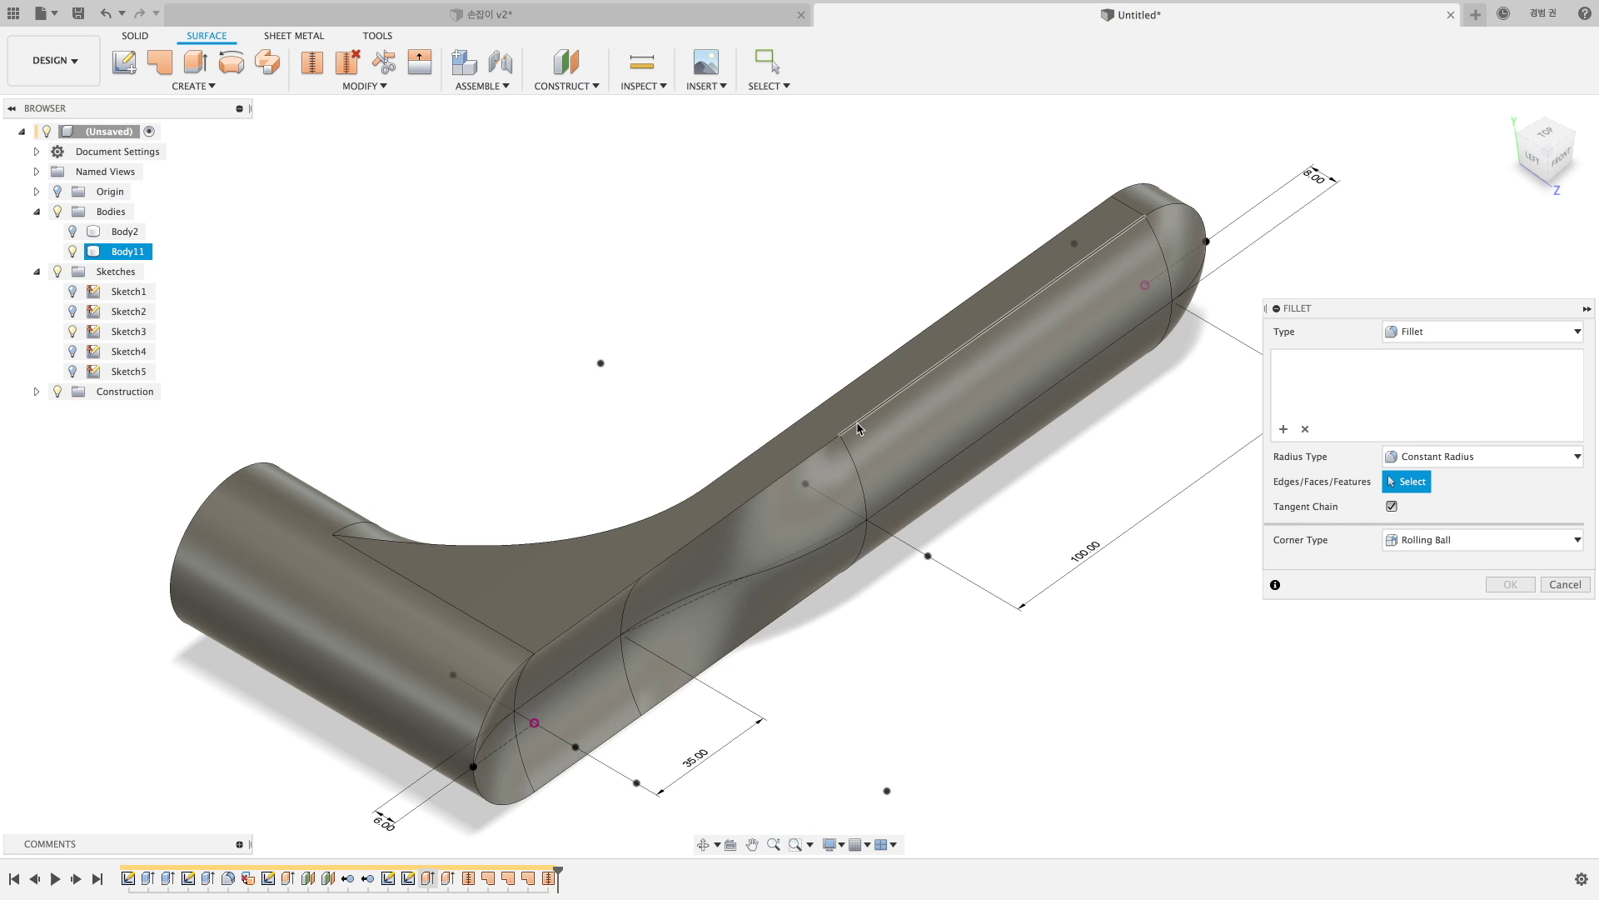
click(833, 441)
click(820, 450)
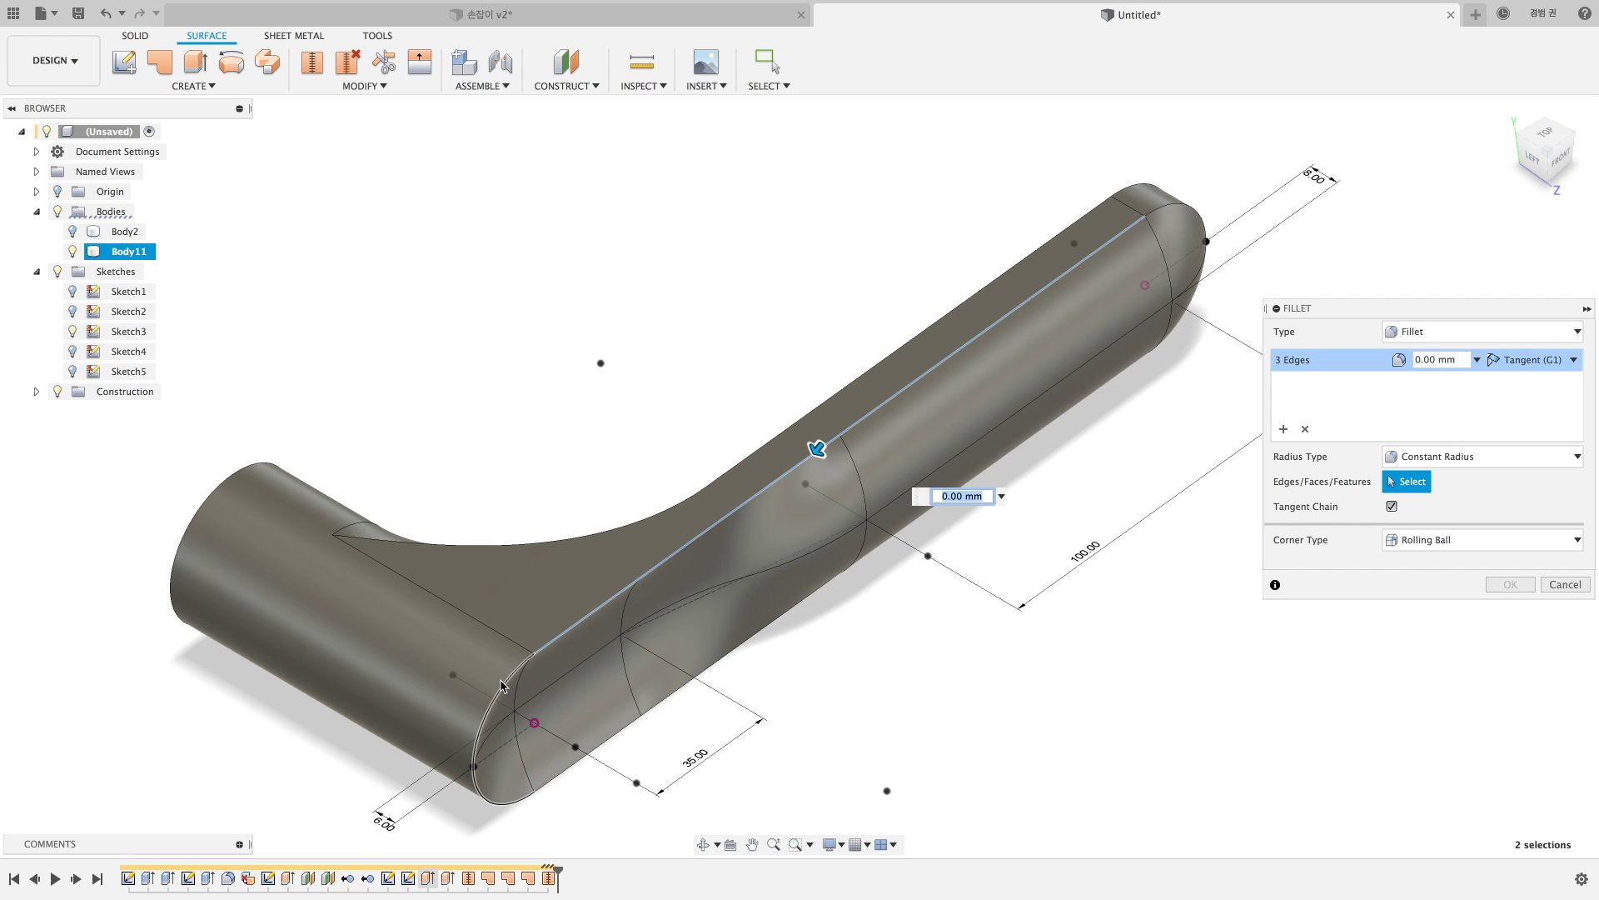
click(518, 735)
click(550, 790)
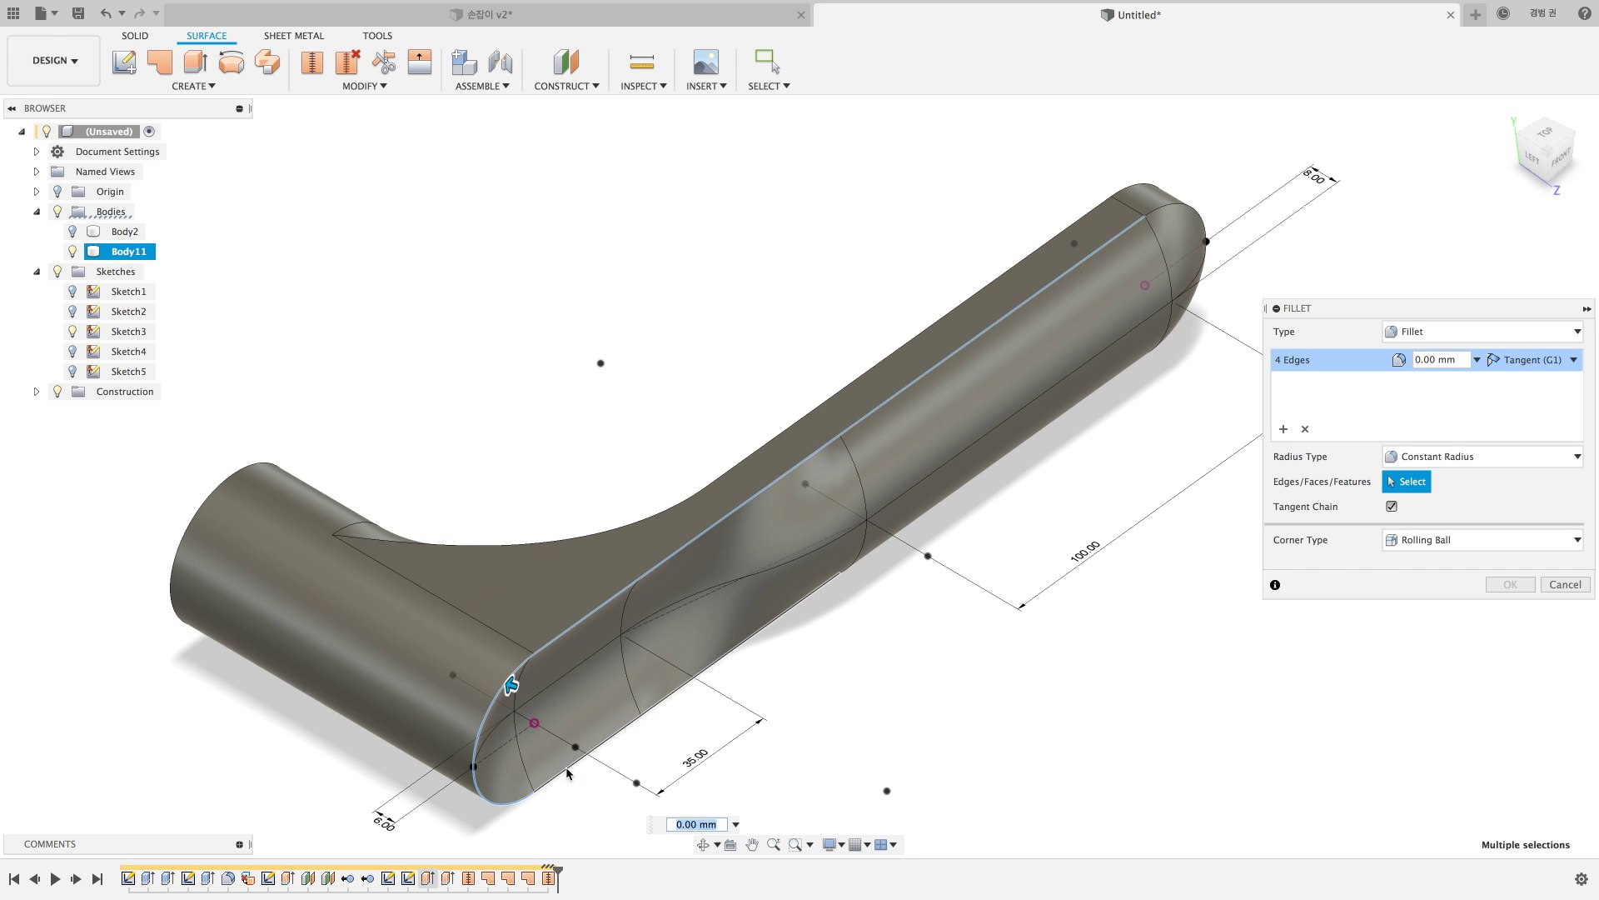
click(884, 551)
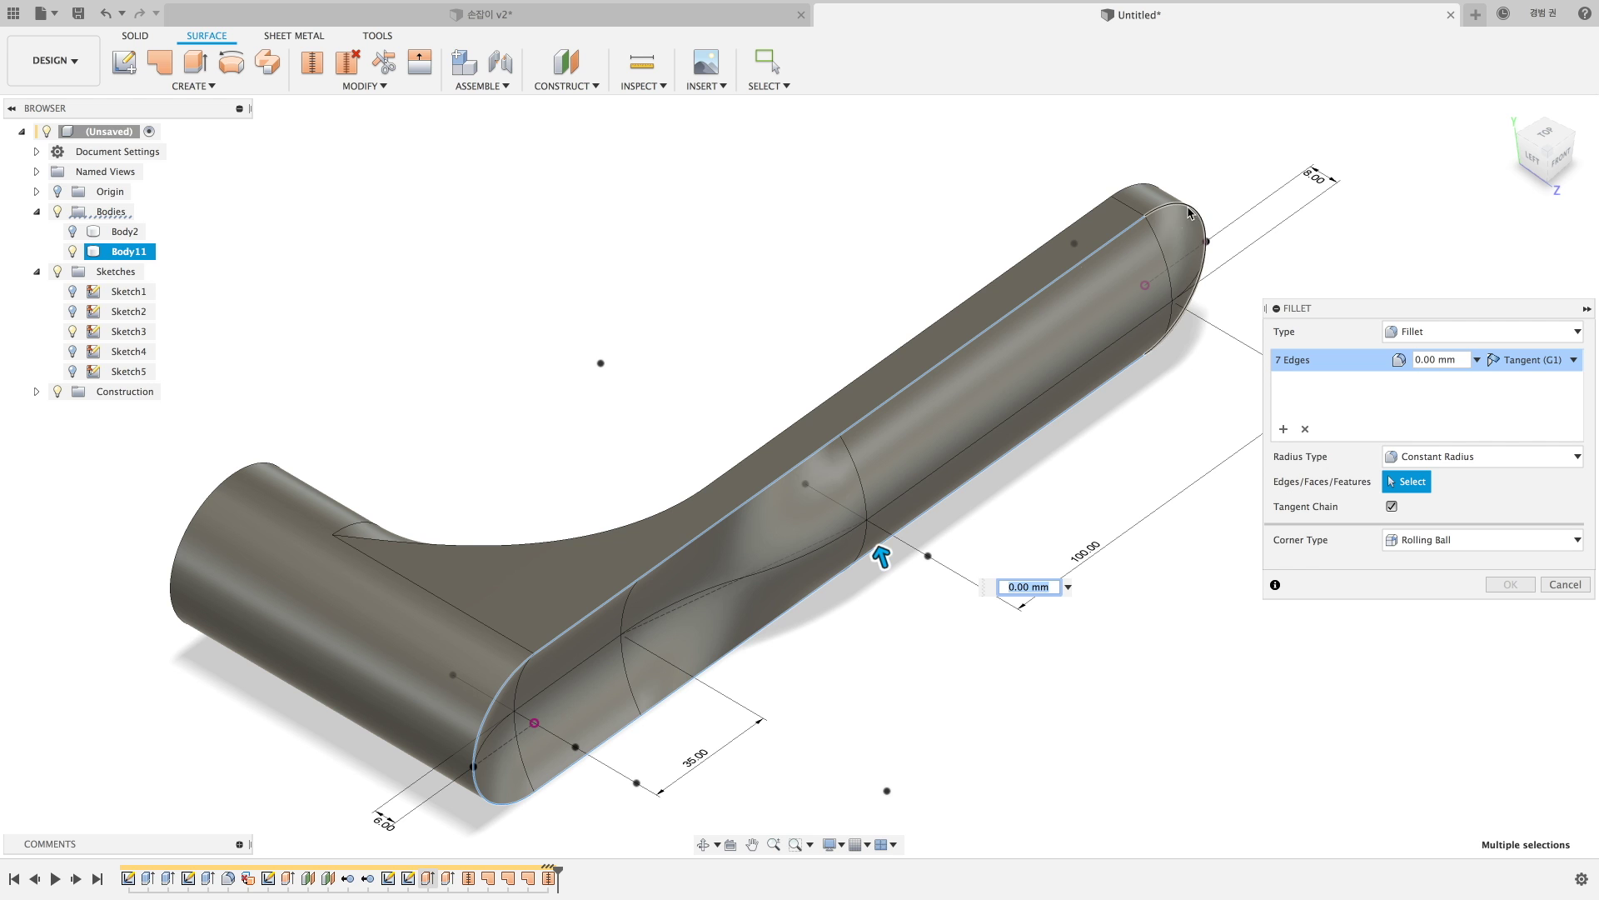
click(1190, 213)
text(1)
key(Return)
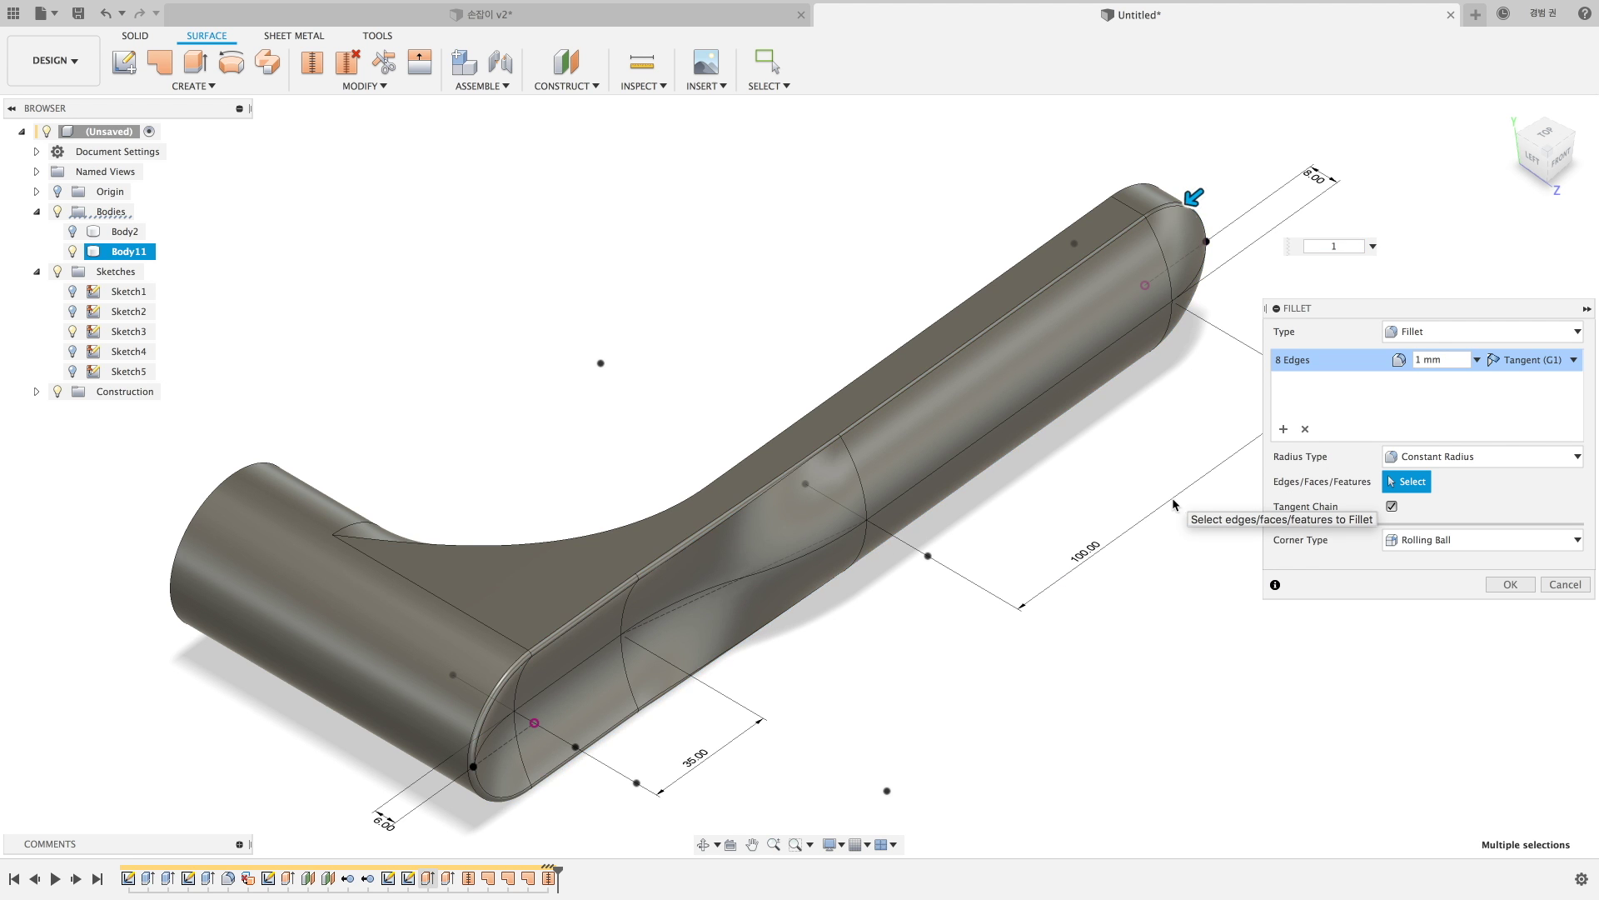
mouse_move(1036, 507)
shift+middle_down()
mouse_move(1015, 473)
mouse_move(1262, 528)
shift+middle_up()
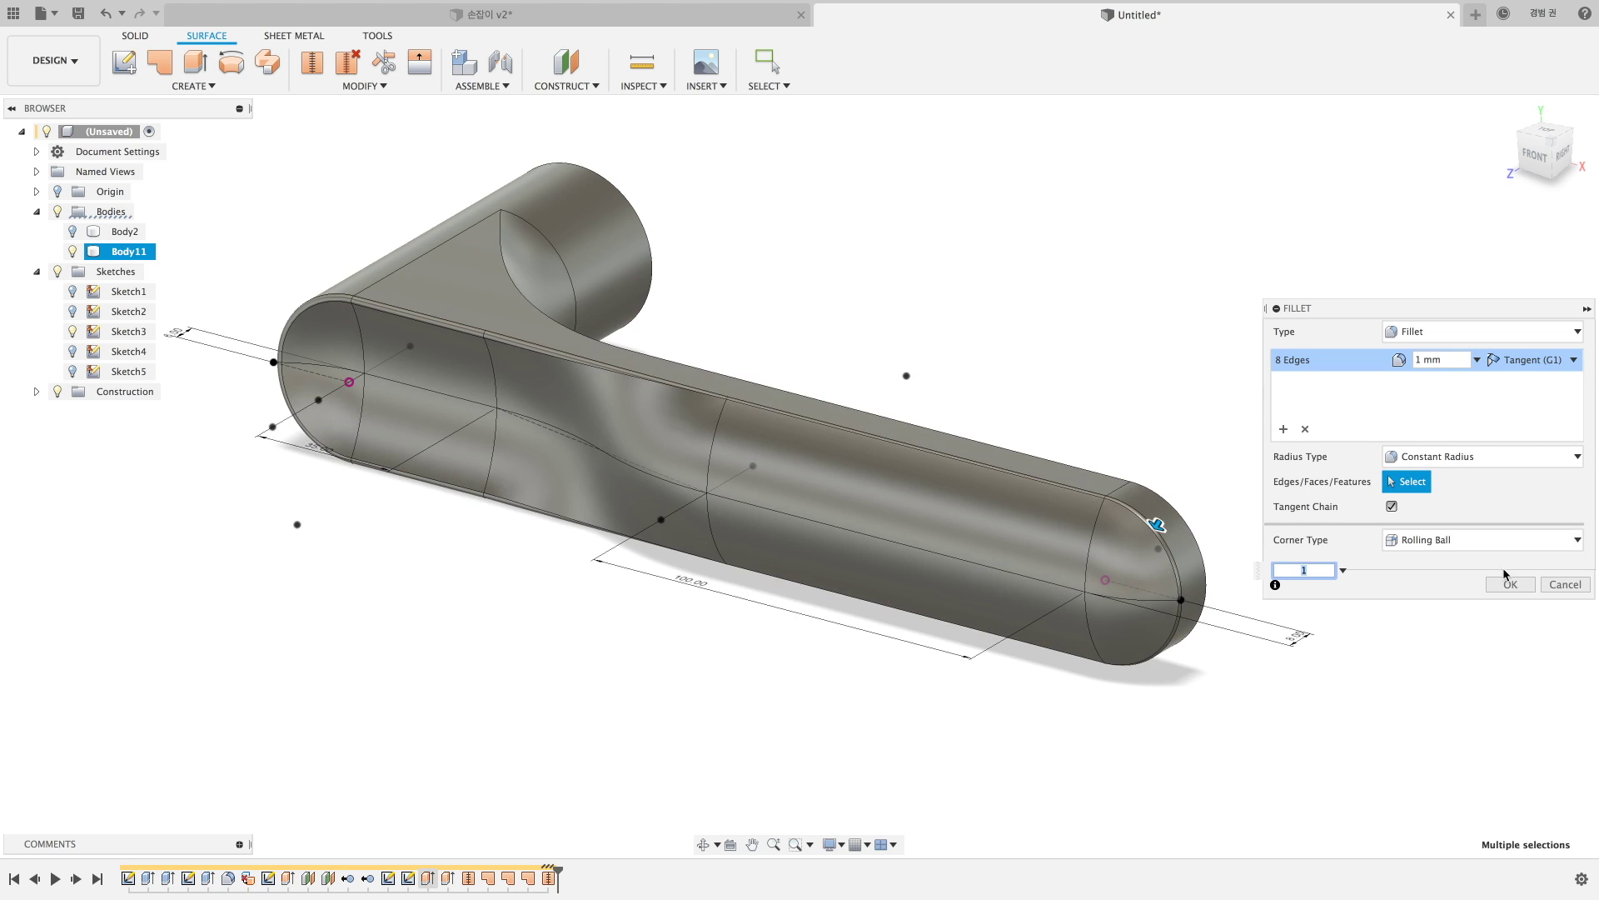
click(1512, 585)
Try a second fillet at 29 mm on the body's faces, then clear the selection.
key(f)
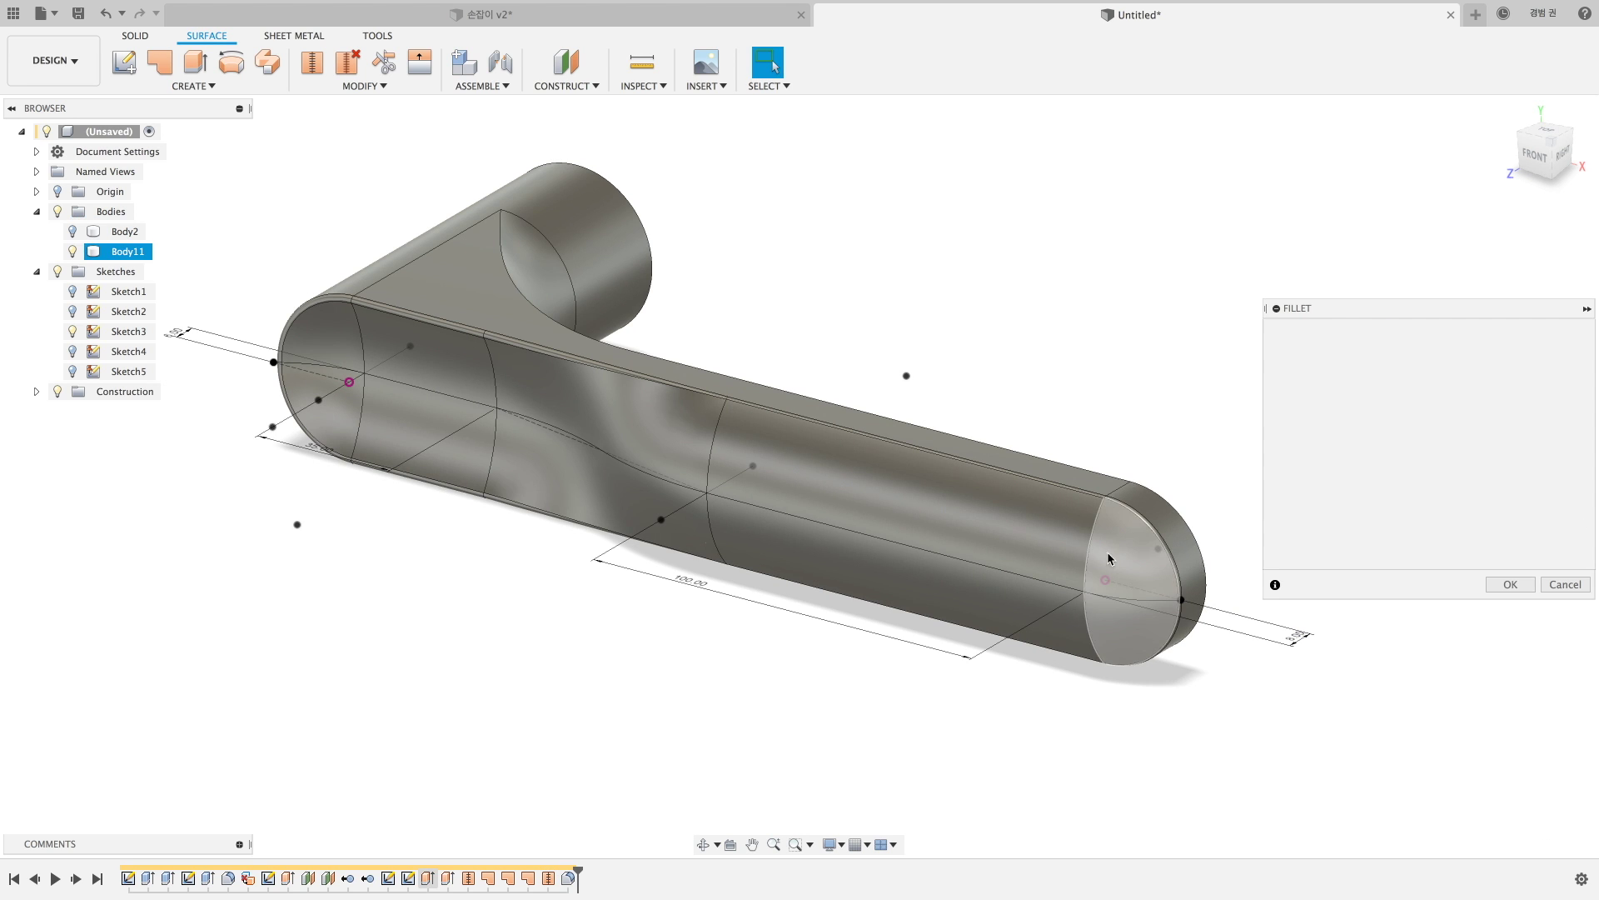
click(1097, 534)
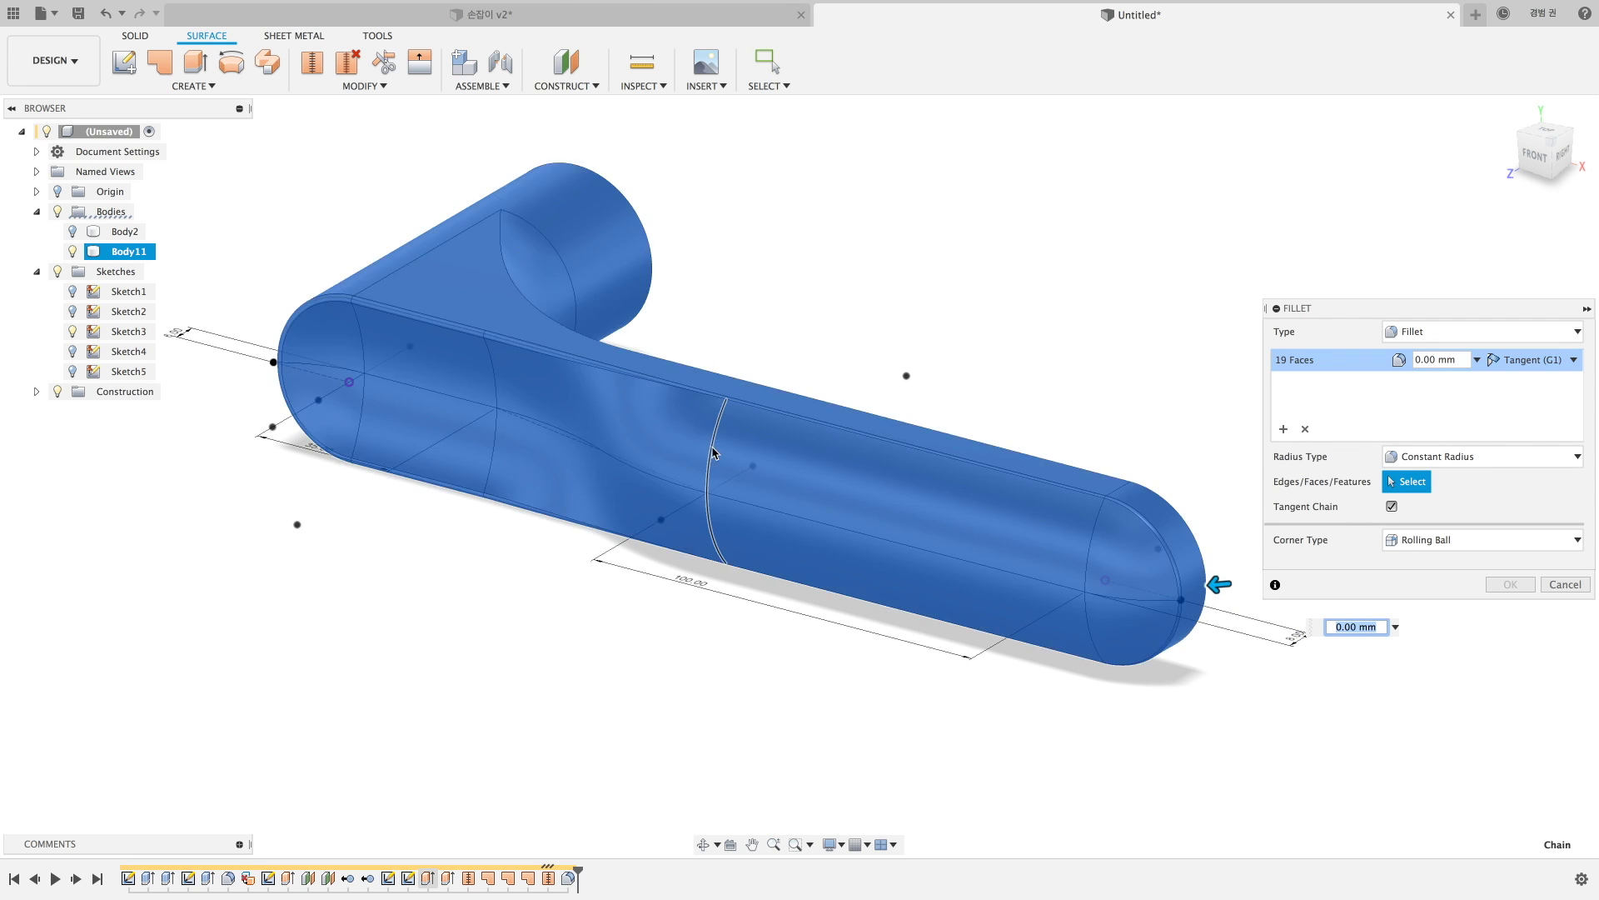
text(29)
key(Return)
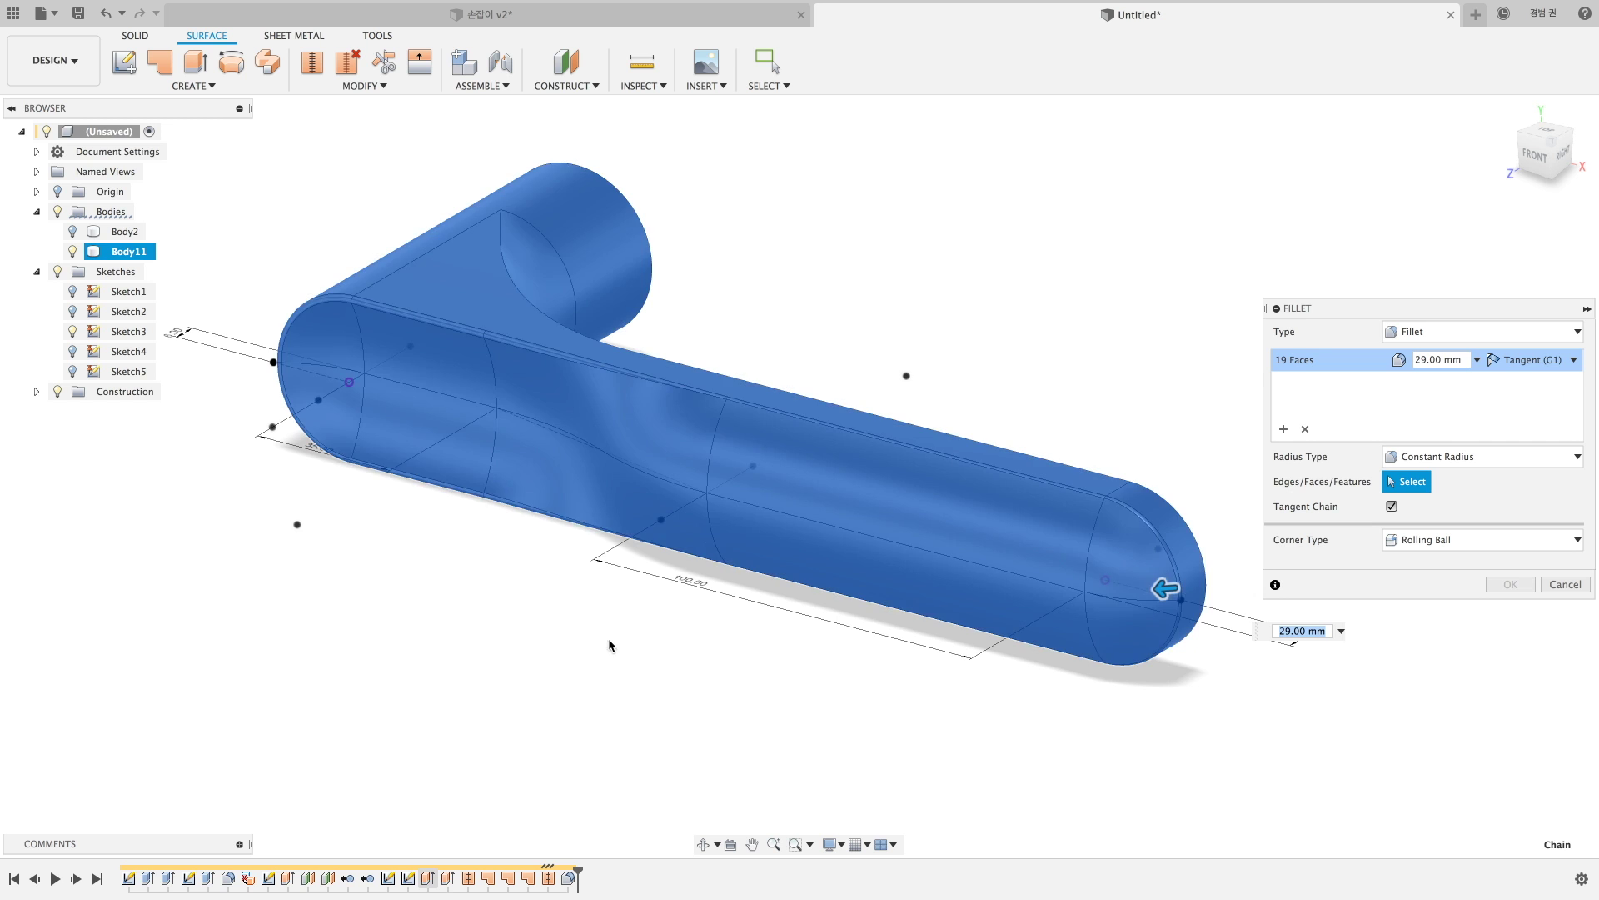
click(1305, 429)
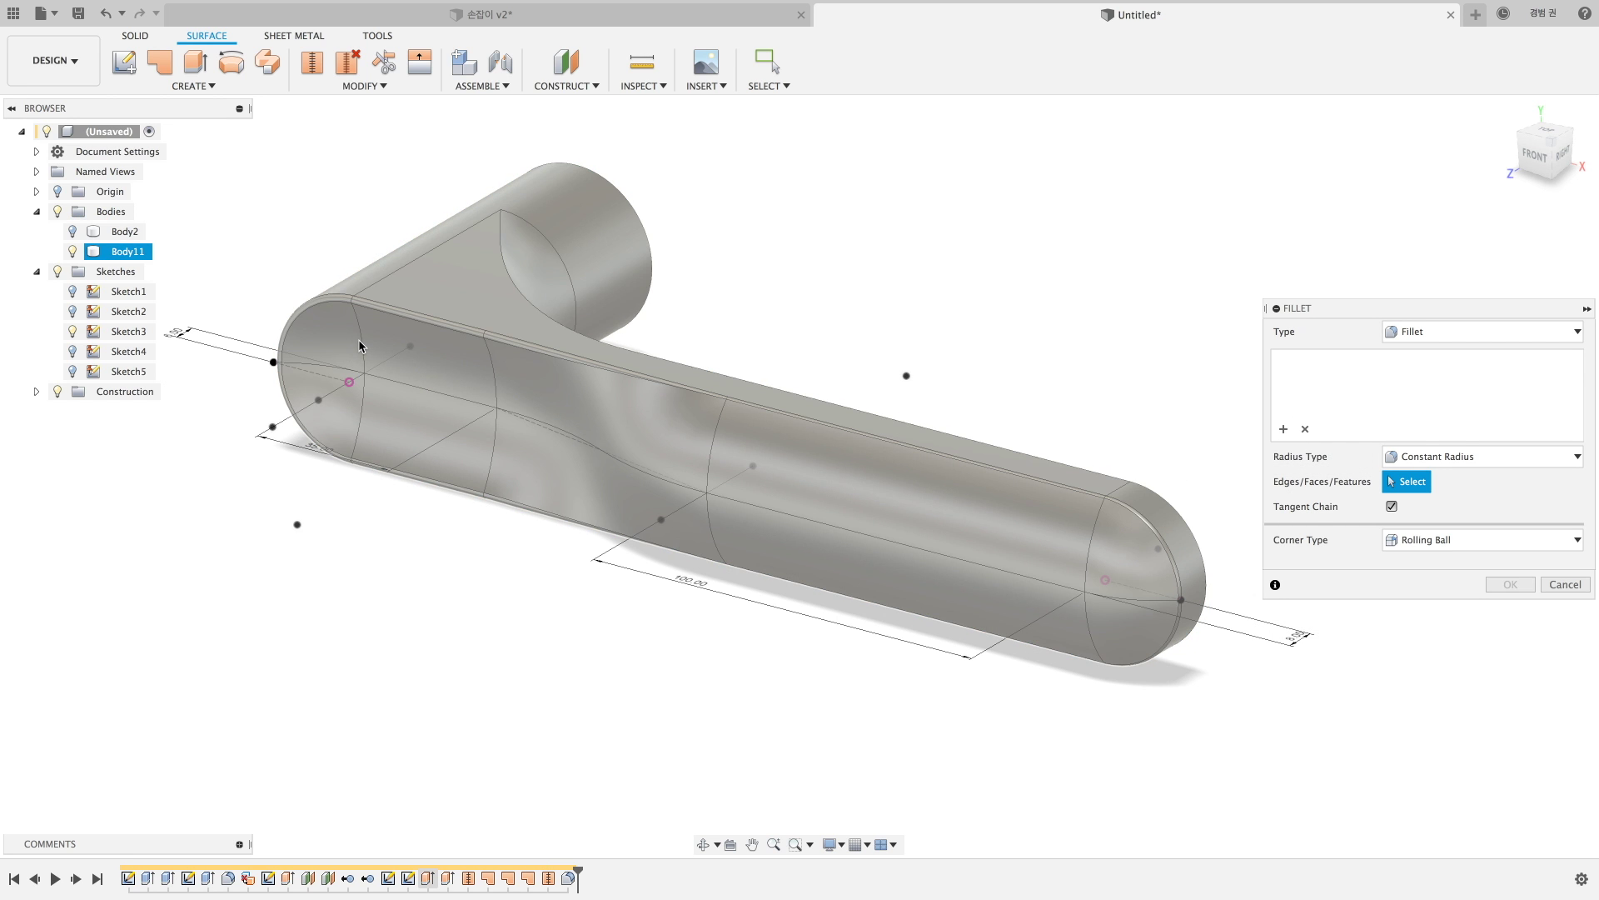
shift+middle_drag(358, 338, 985, 597)
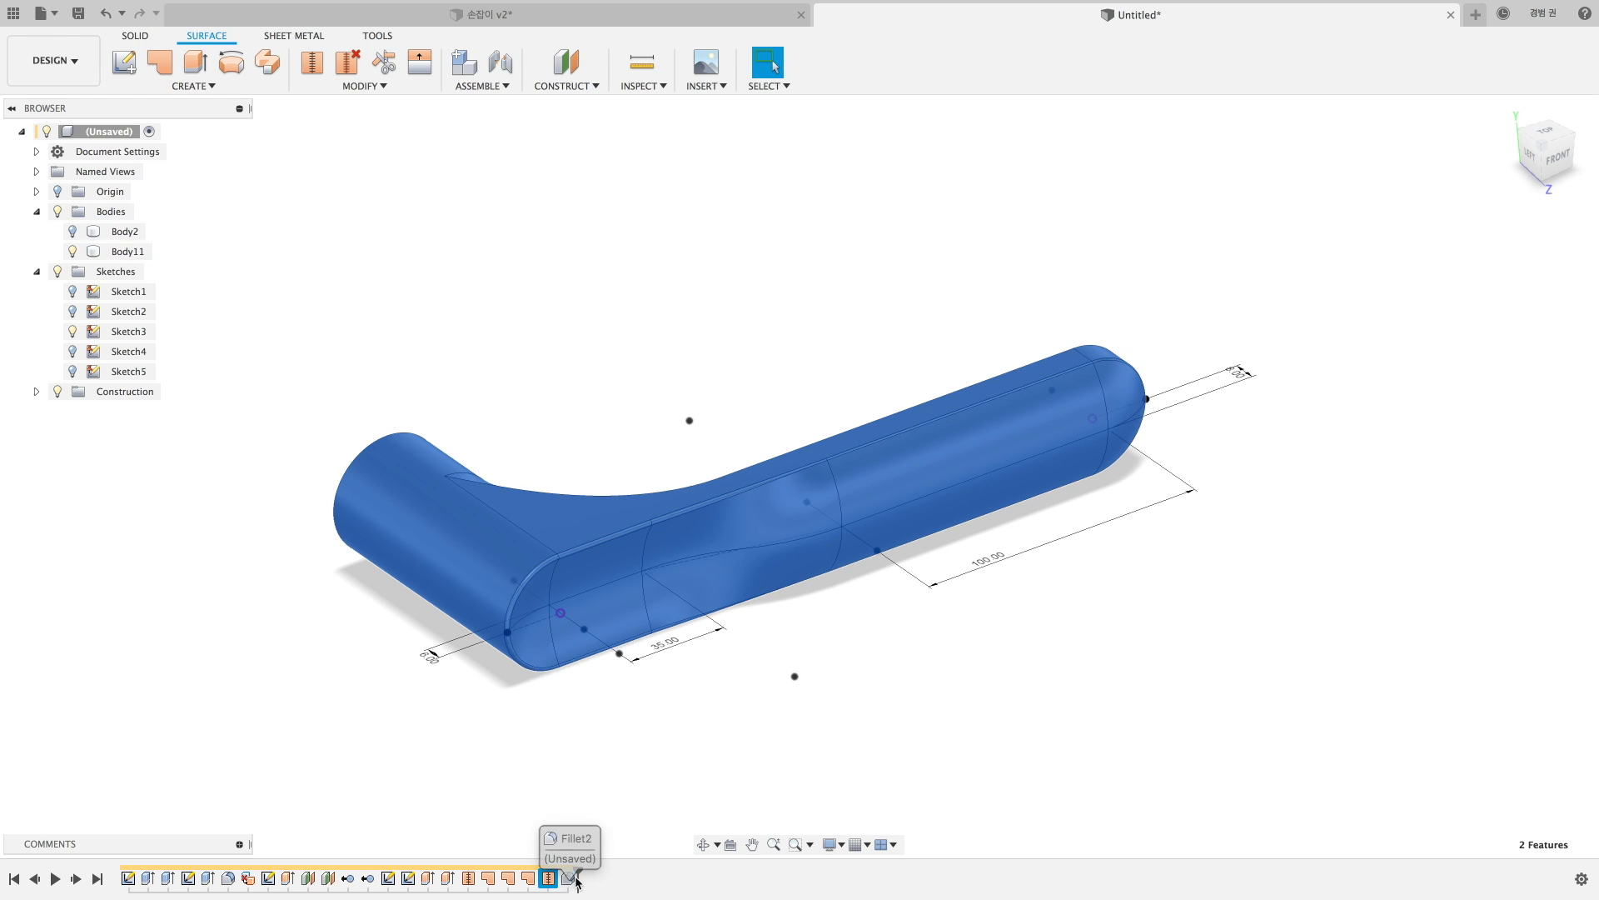
Delete the Fillet2 and SurfacePatch2 features from the timeline.
right_click(576, 880)
click(601, 804)
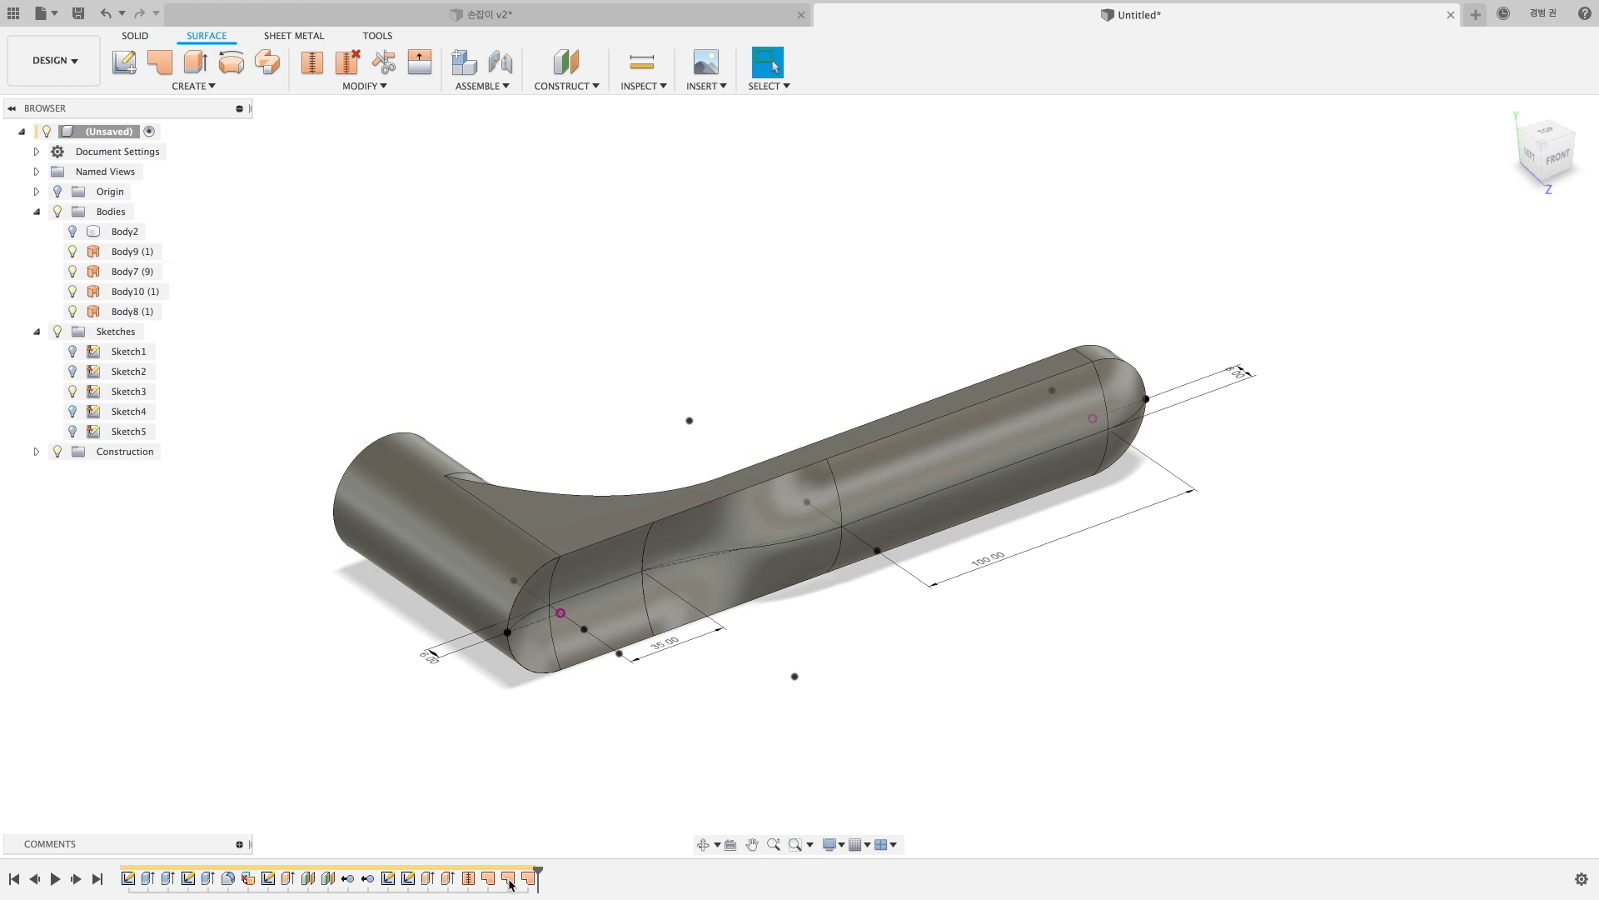
right_click(507, 878)
click(584, 765)
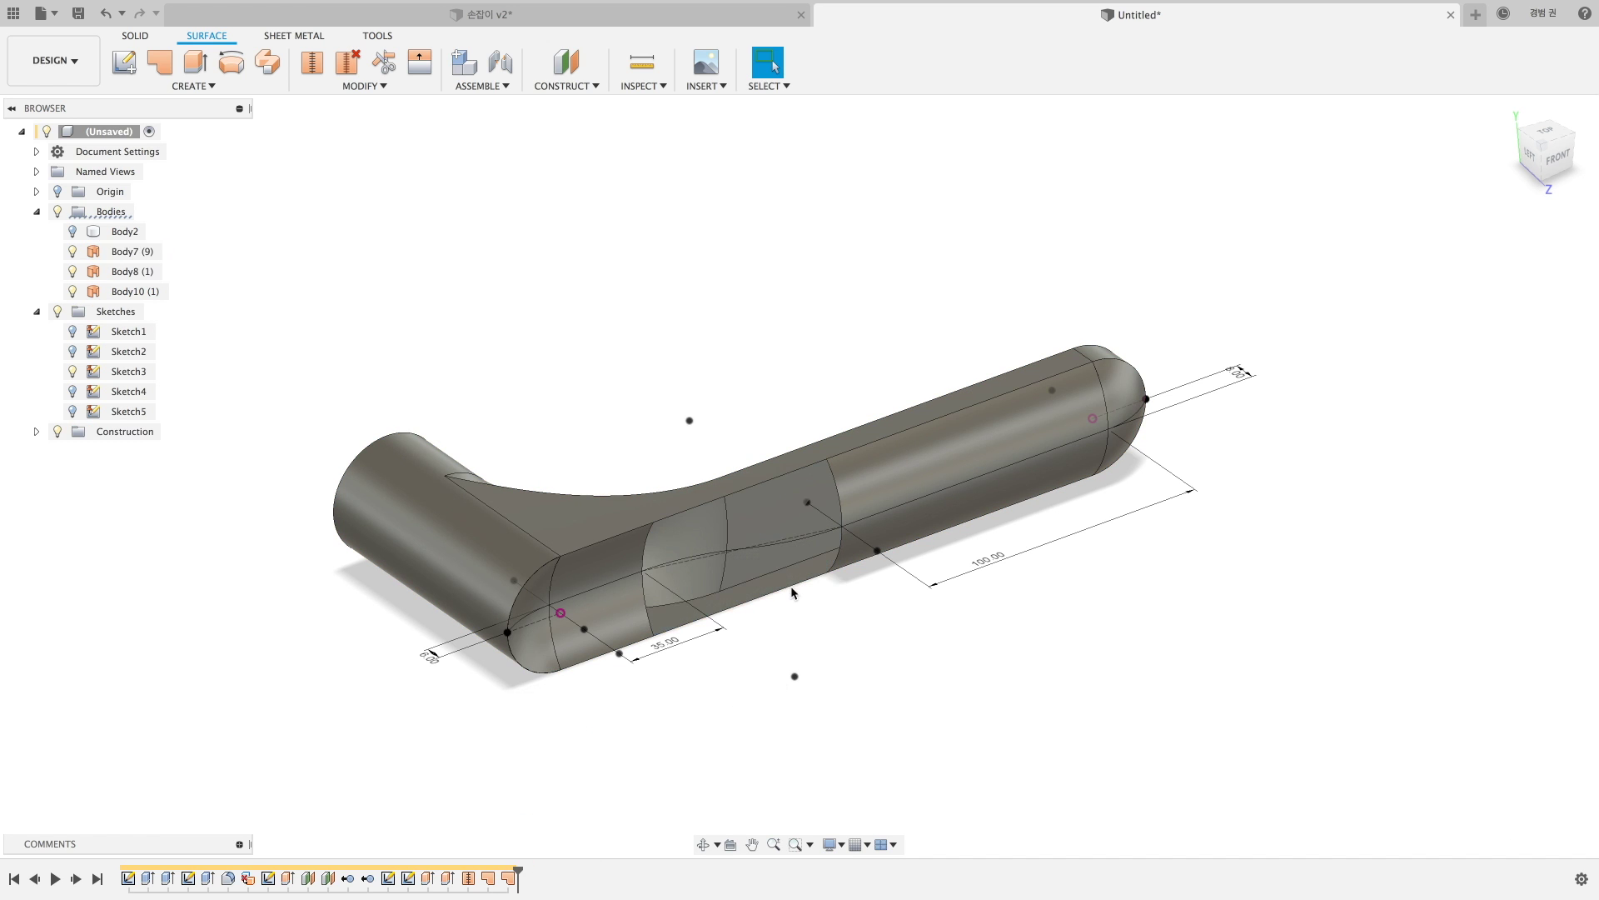
Loft between the two middle edges, guided by top, seam and bottom rails.
click(223, 87)
click(133, 211)
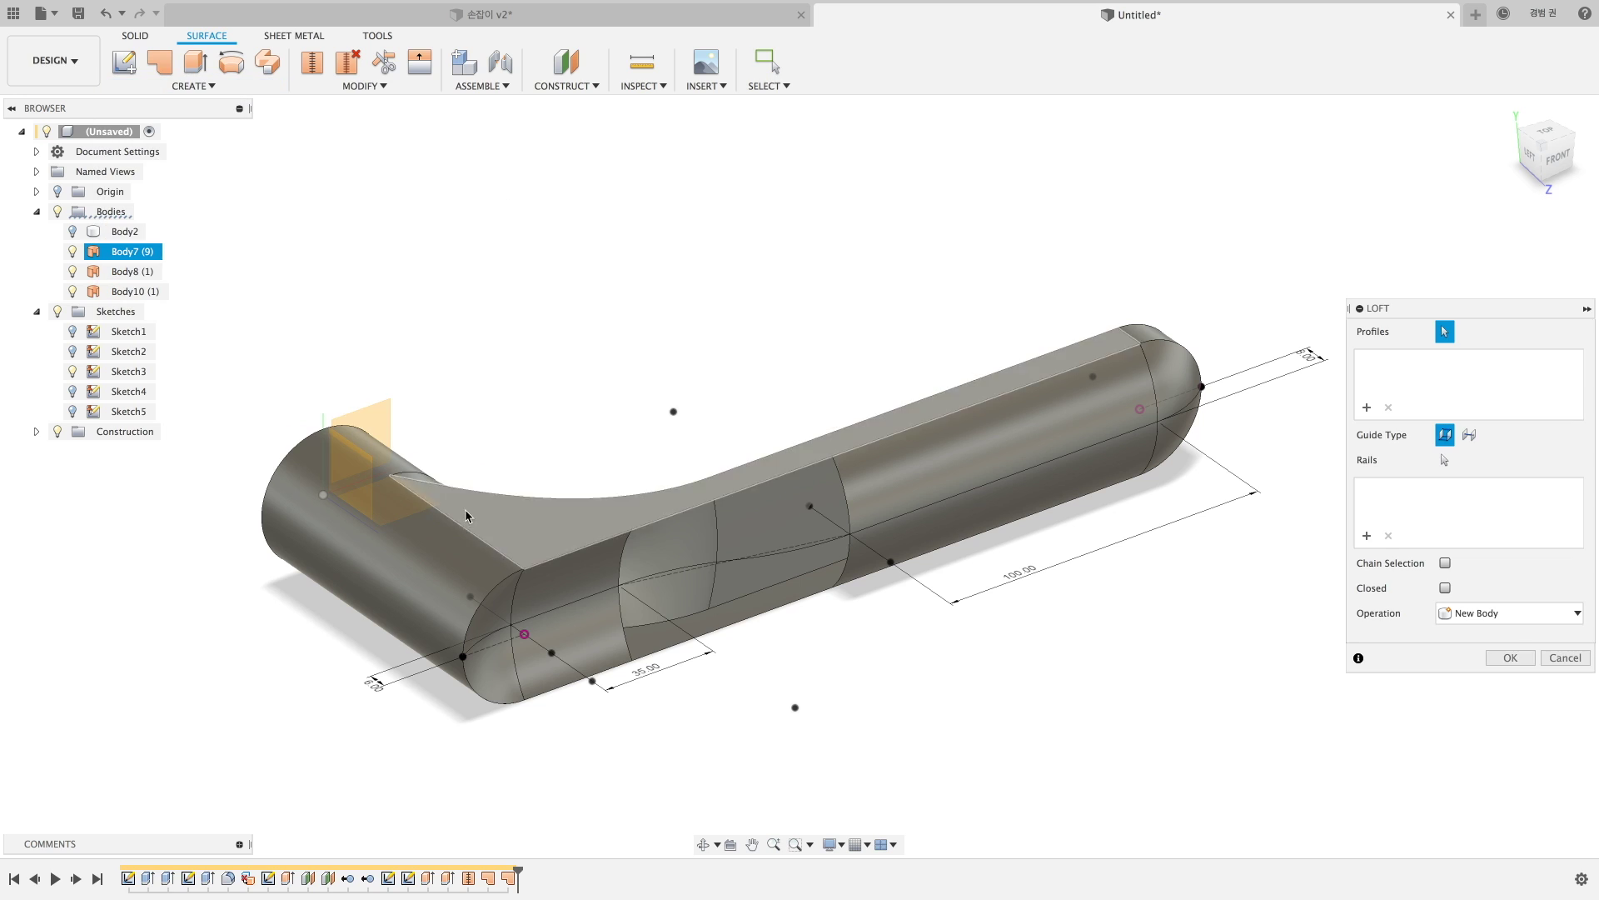
click(620, 573)
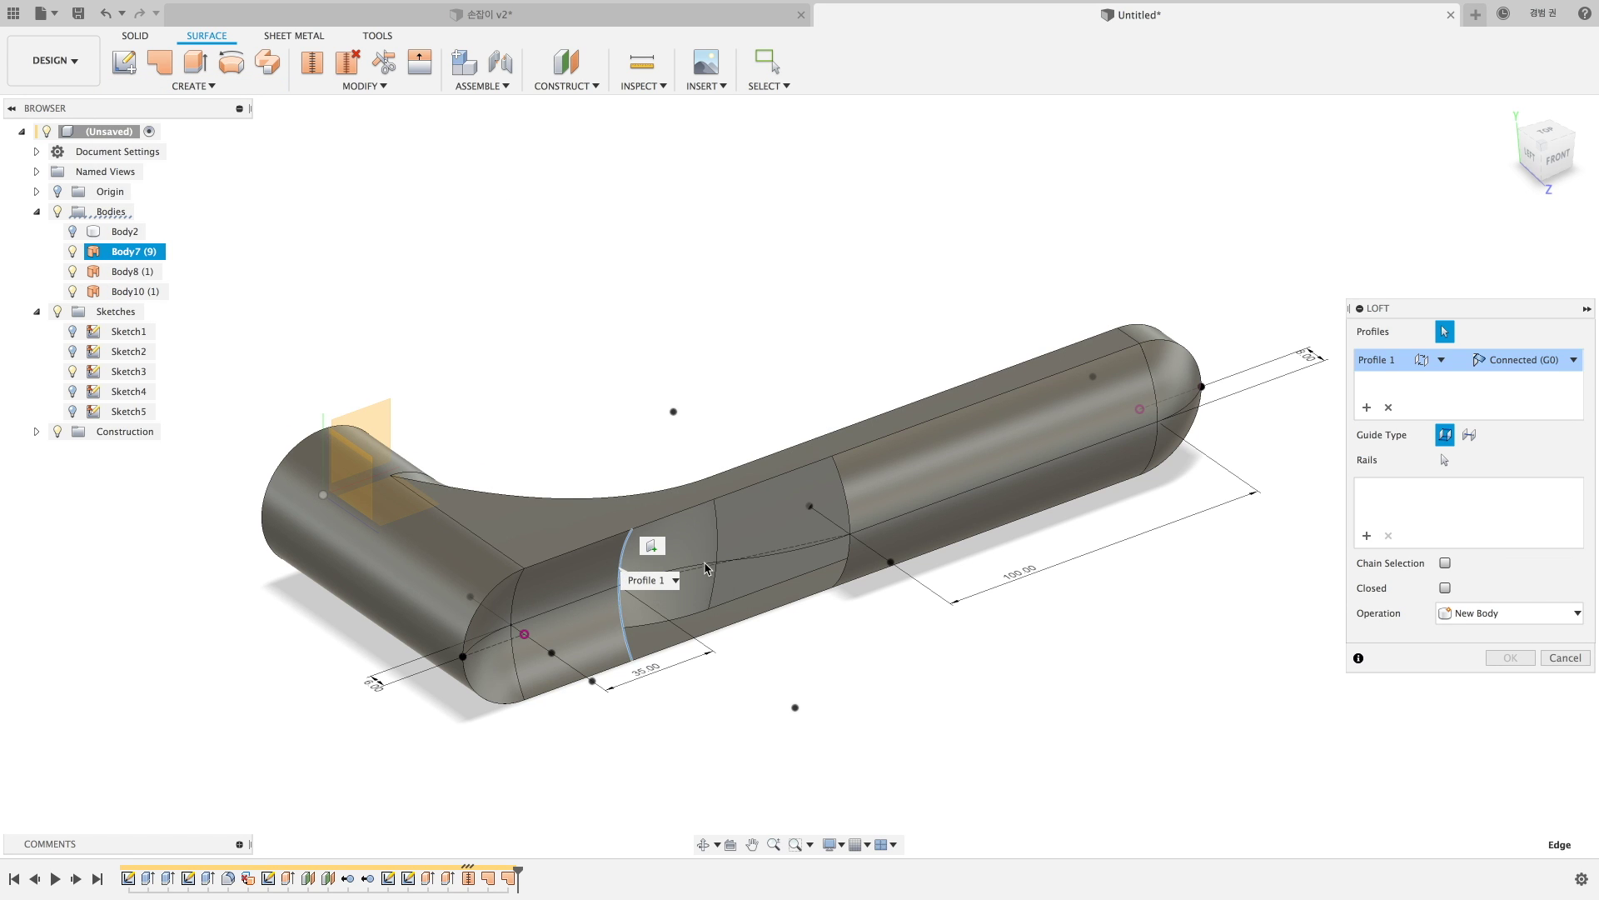
click(847, 512)
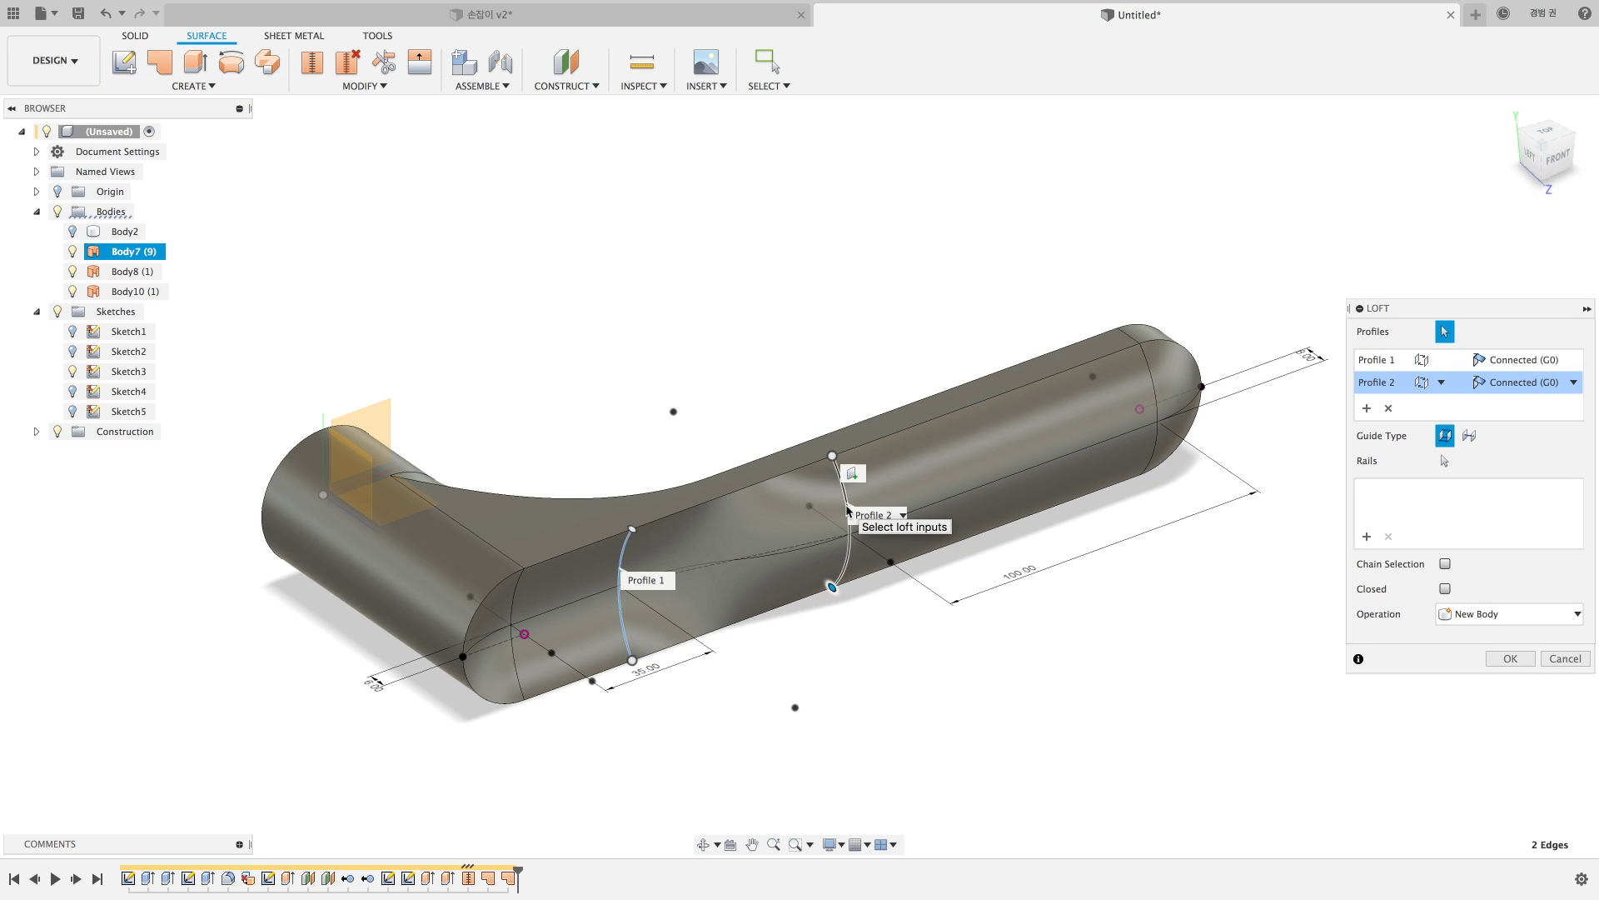
click(1366, 538)
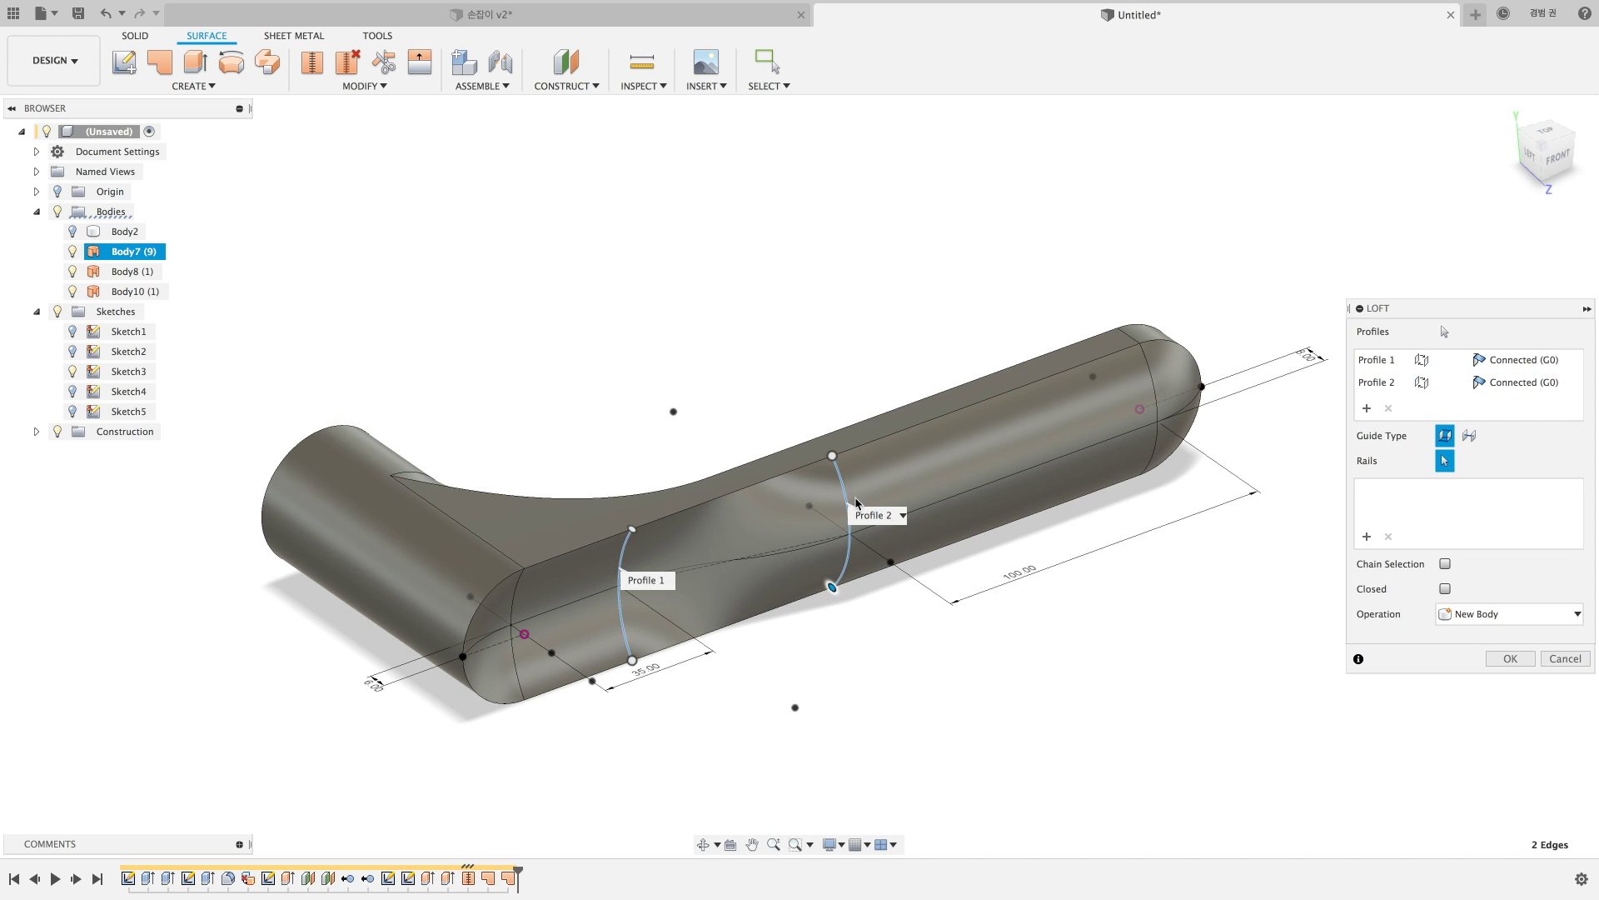
click(765, 484)
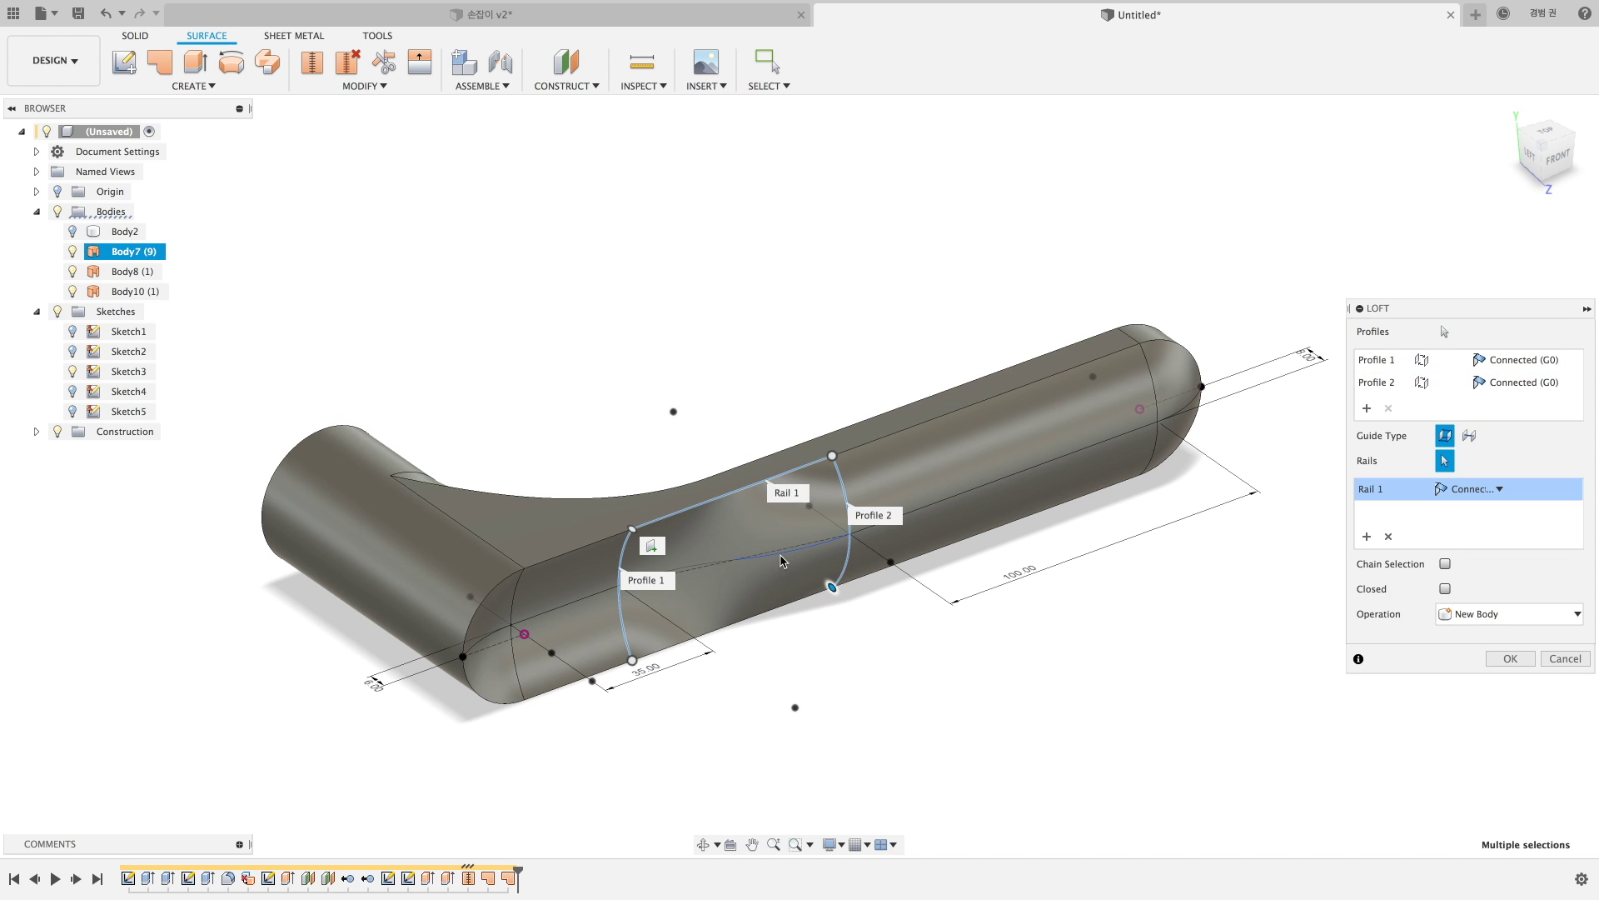
click(783, 559)
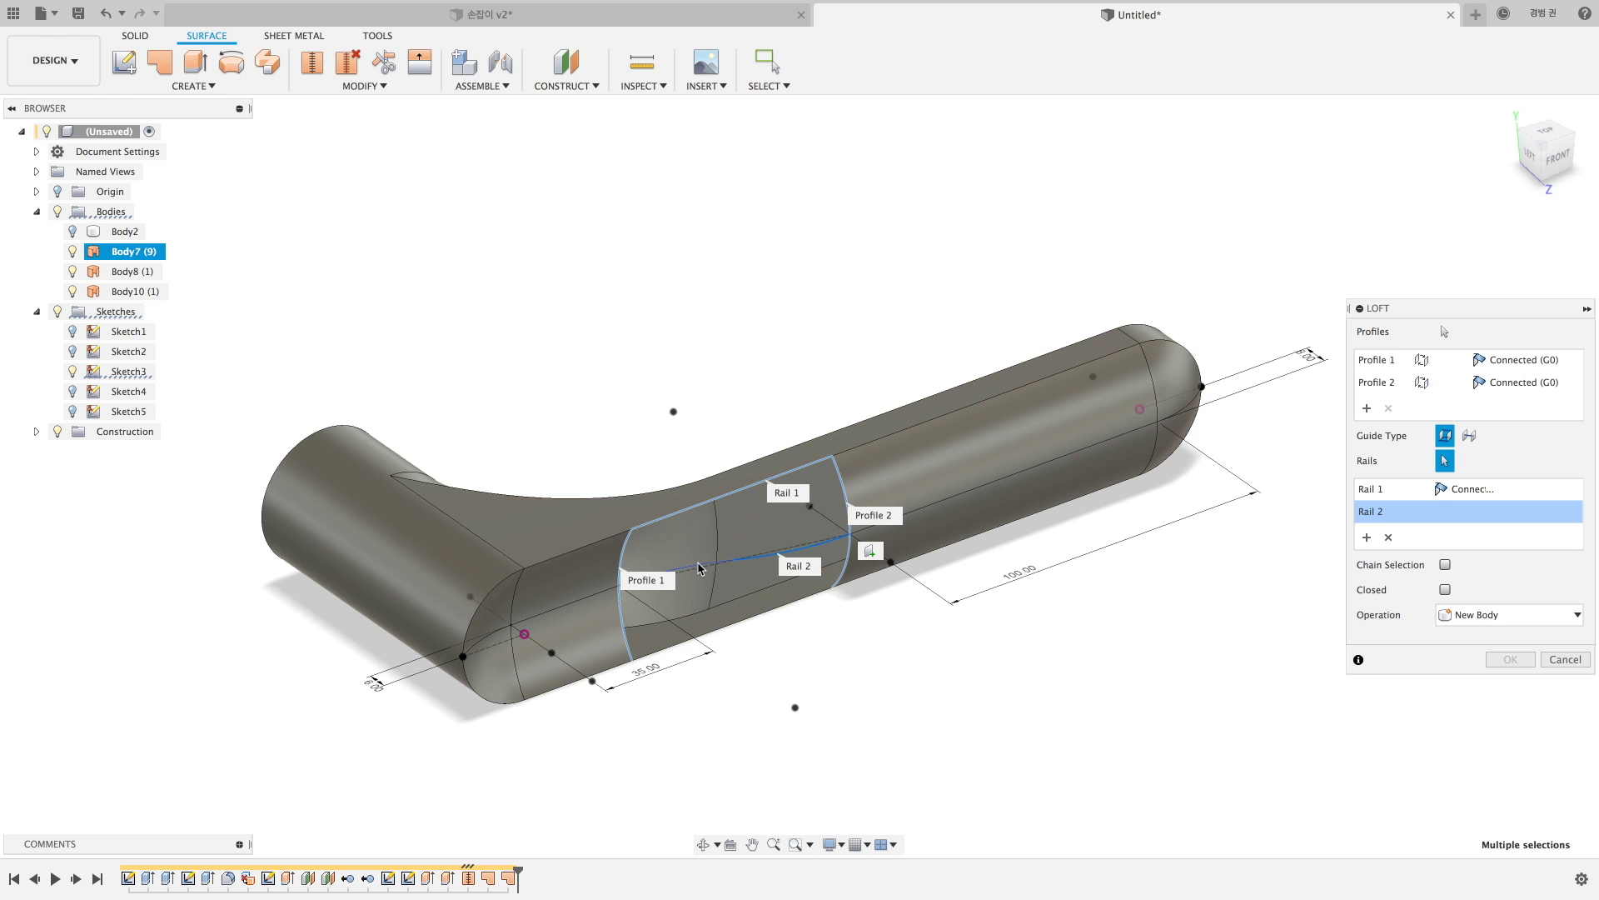
click(726, 631)
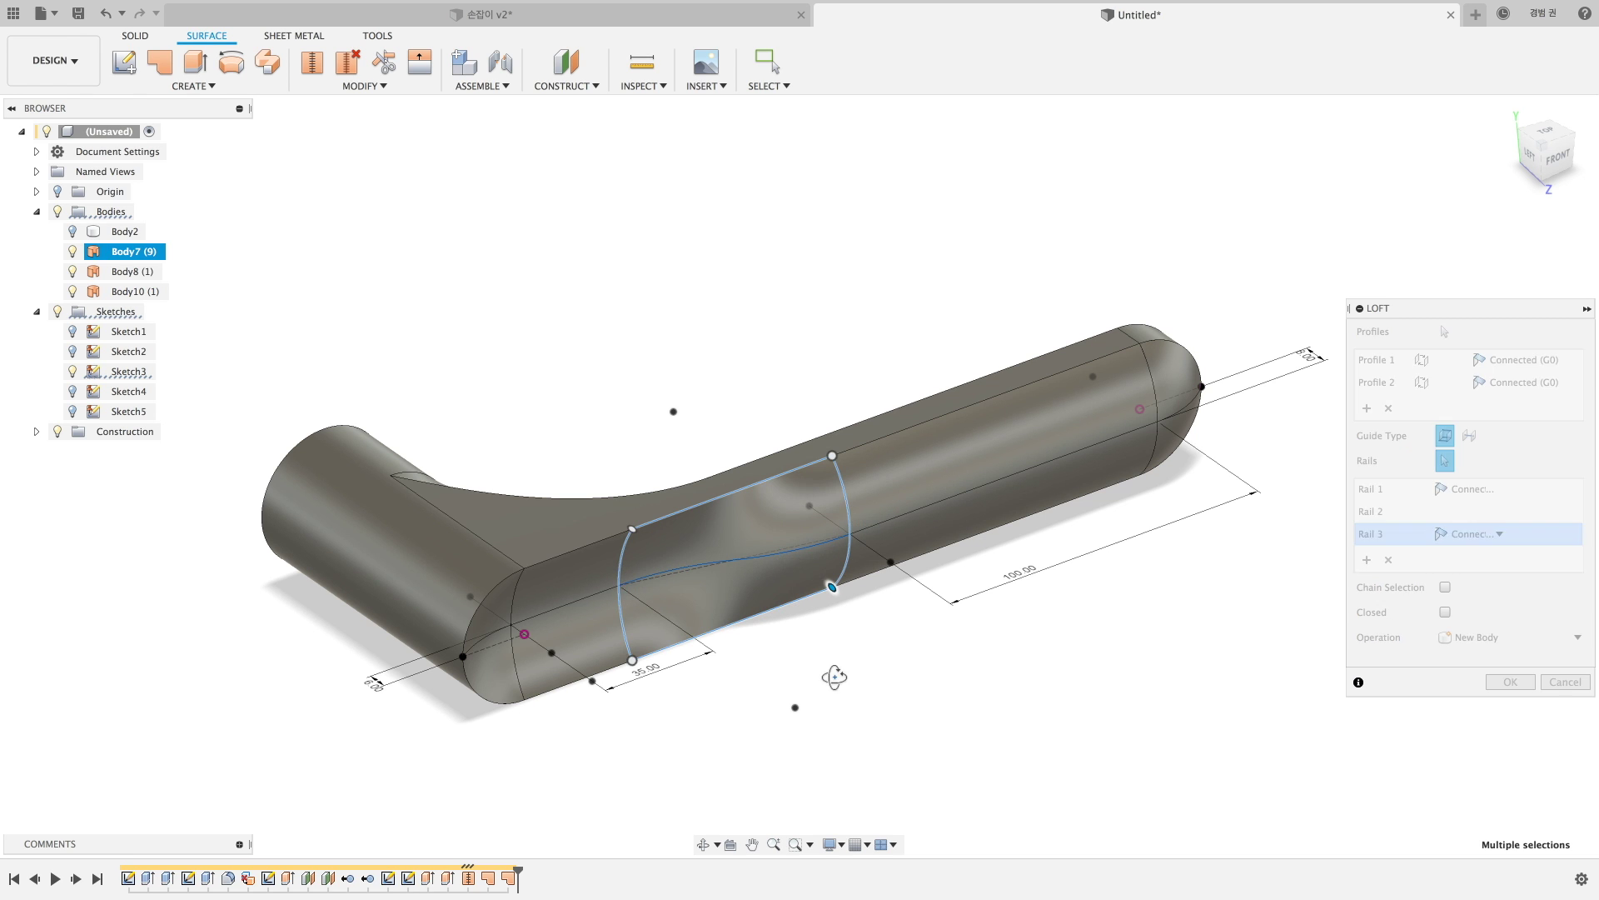
Set both loft profiles to Tangent (G1) and create the middle surface Body12.
shift+middle_drag(827, 673, 916, 633)
click(1510, 364)
click(1509, 399)
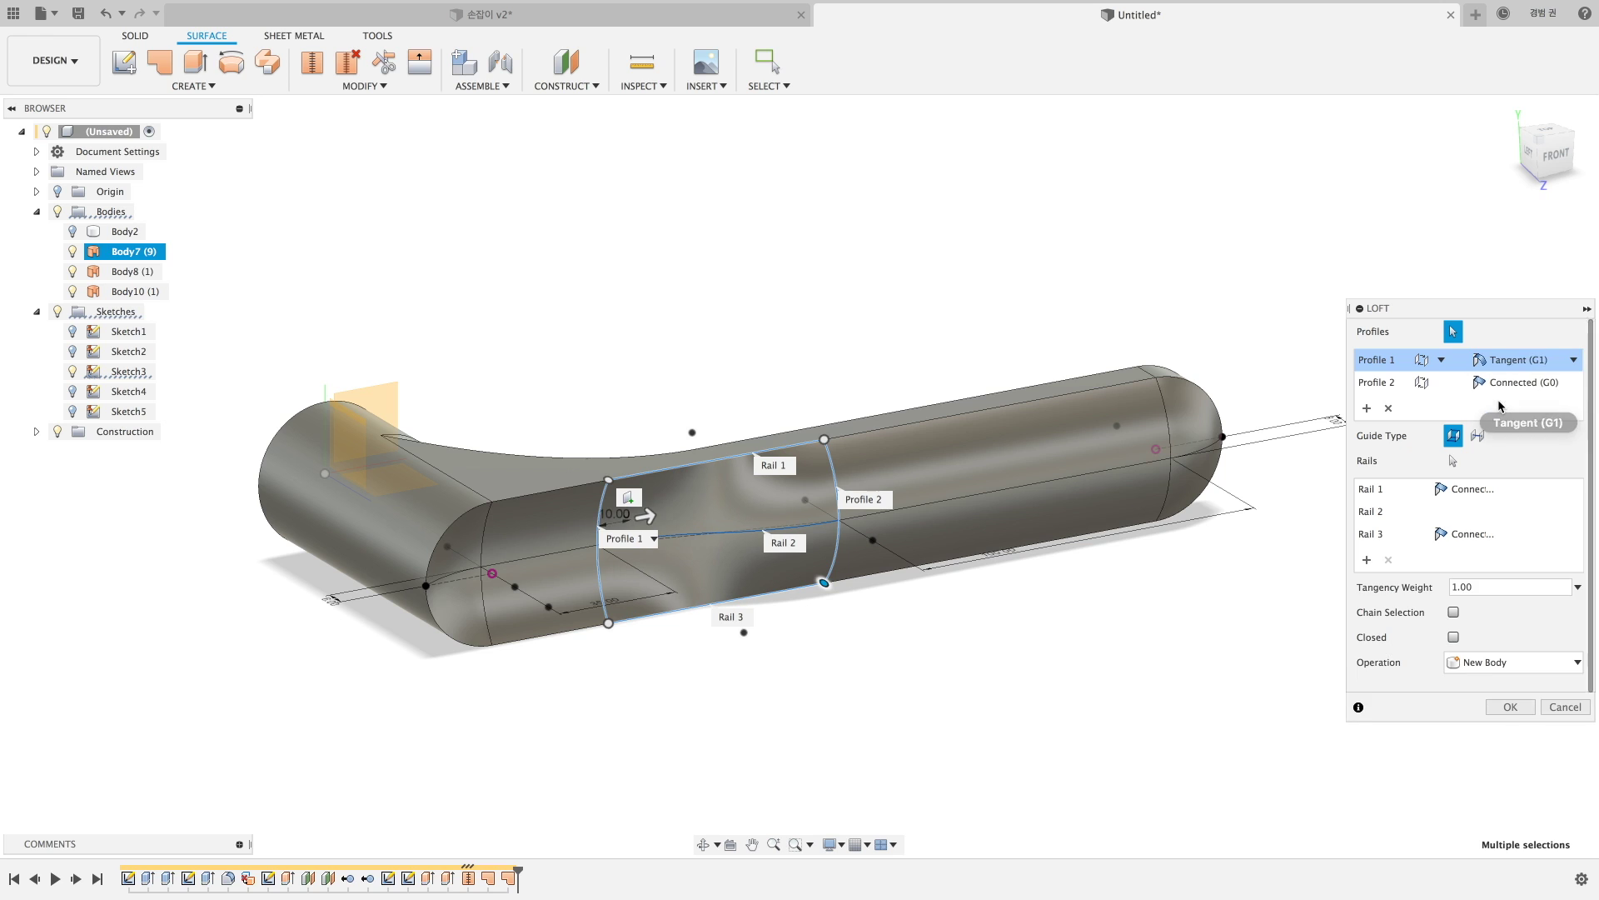
click(1500, 423)
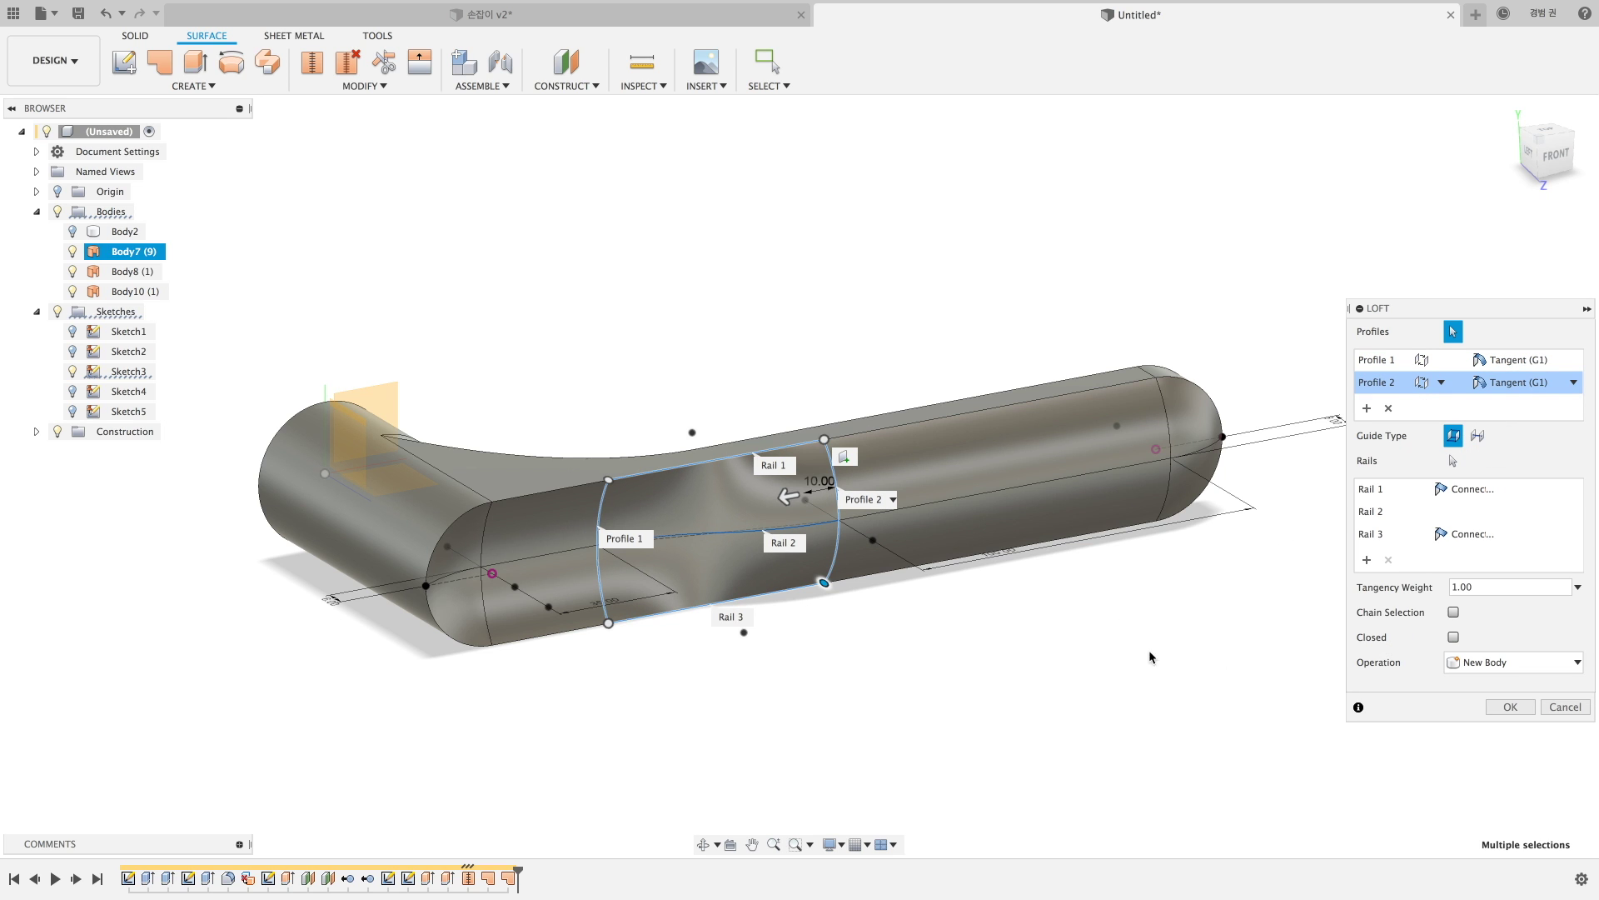
click(1510, 707)
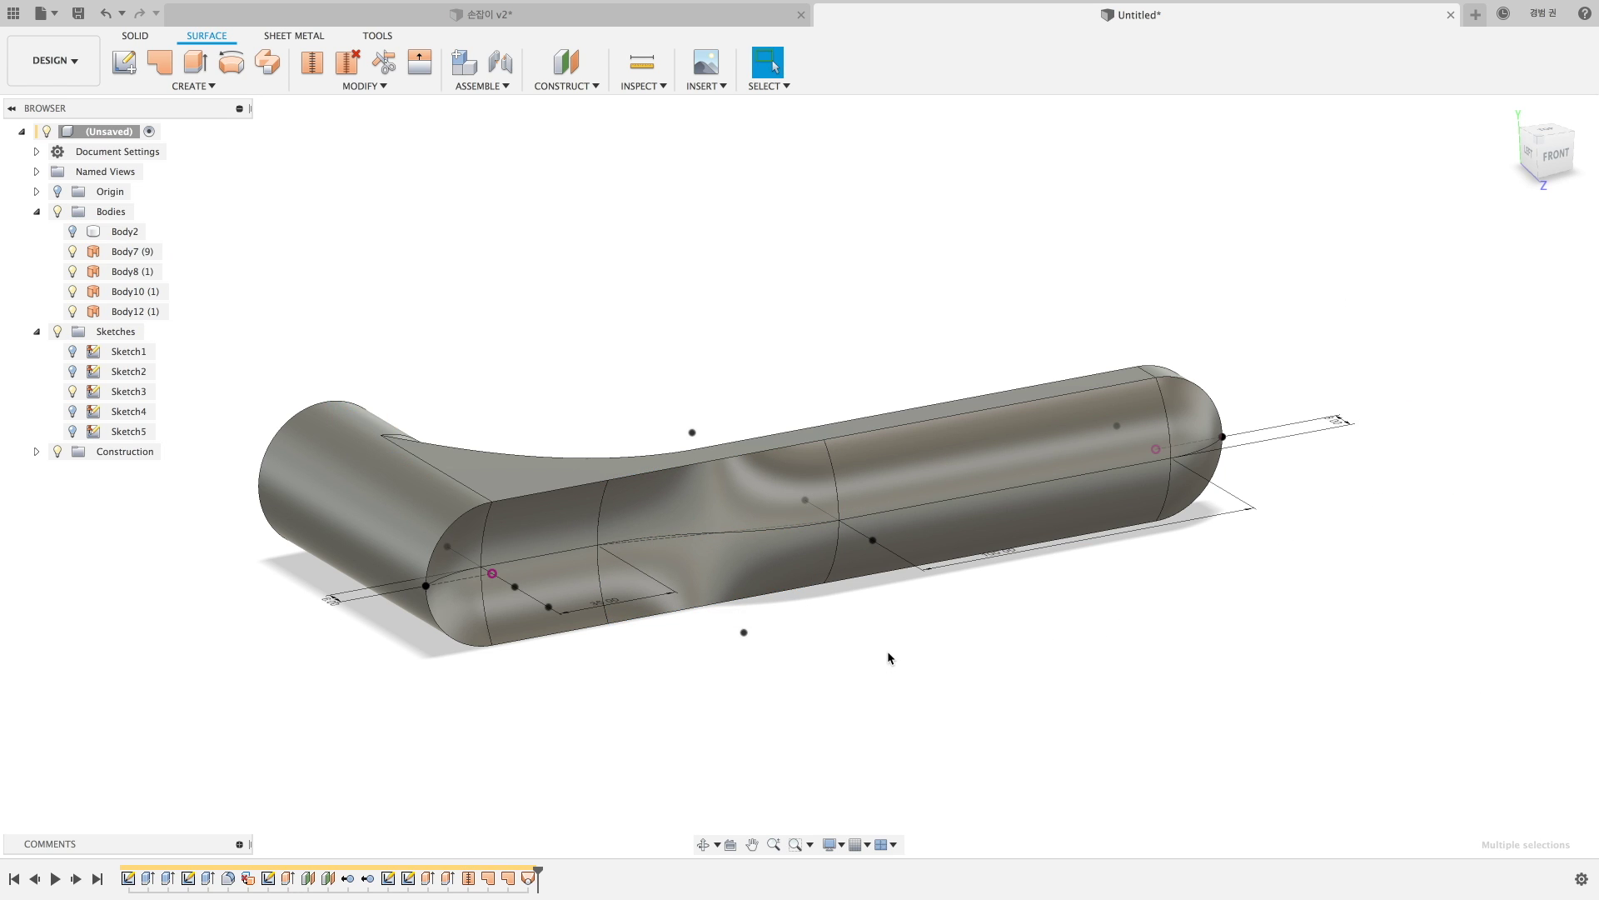
shift+middle_drag(887, 652, 900, 648)
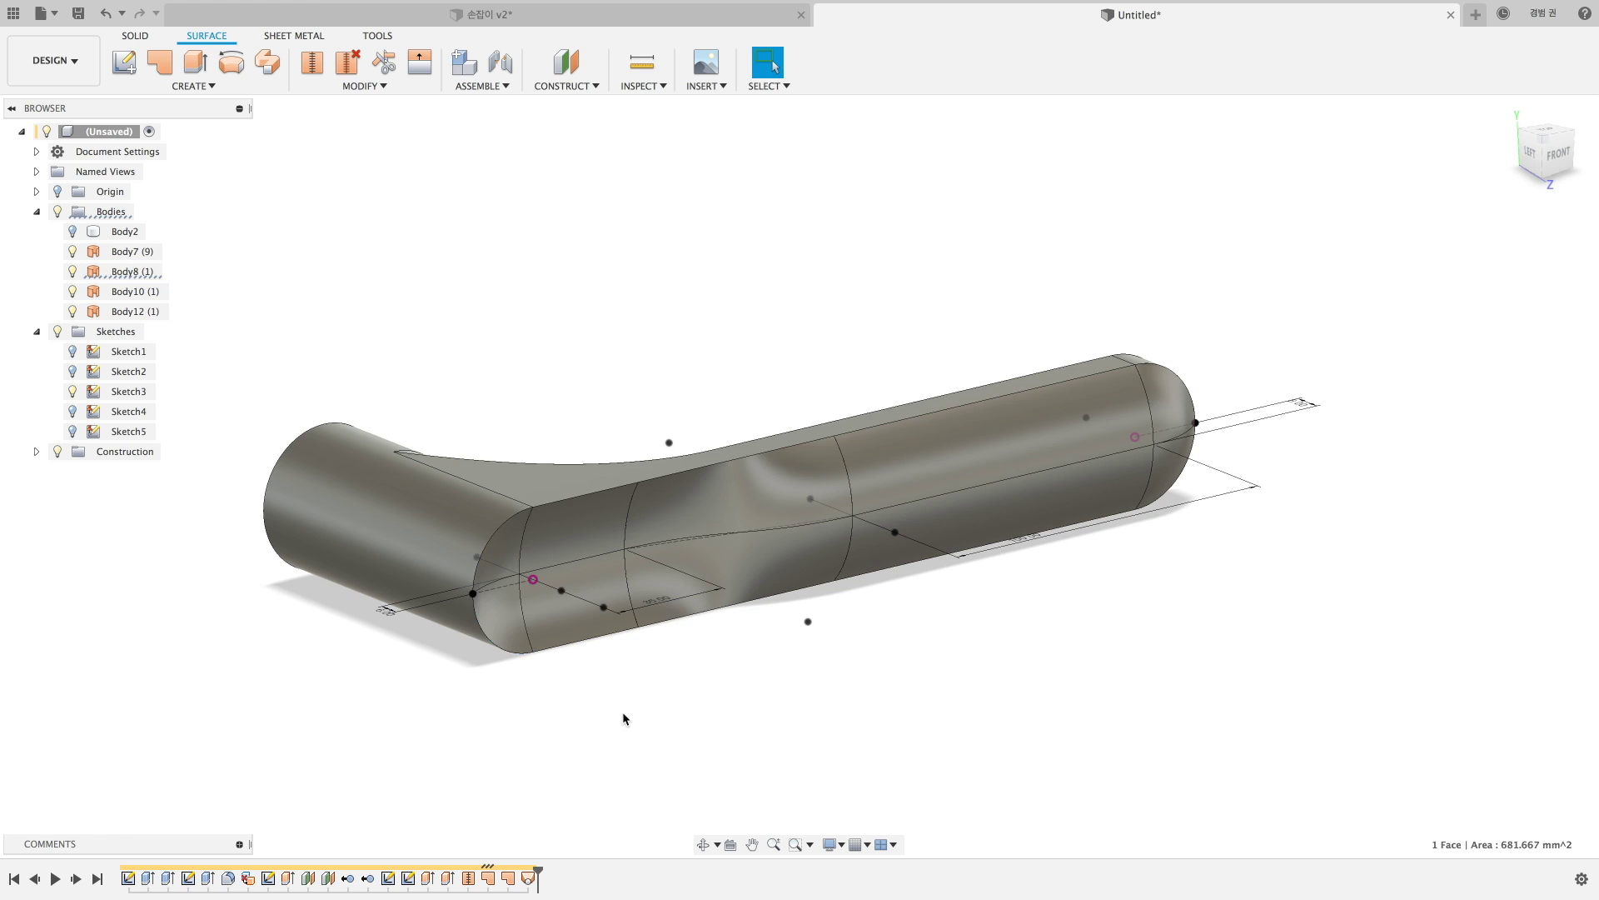
Delete the near end-cap SurfacePatch from the timeline.
shift+middle_drag(623, 712, 590, 696)
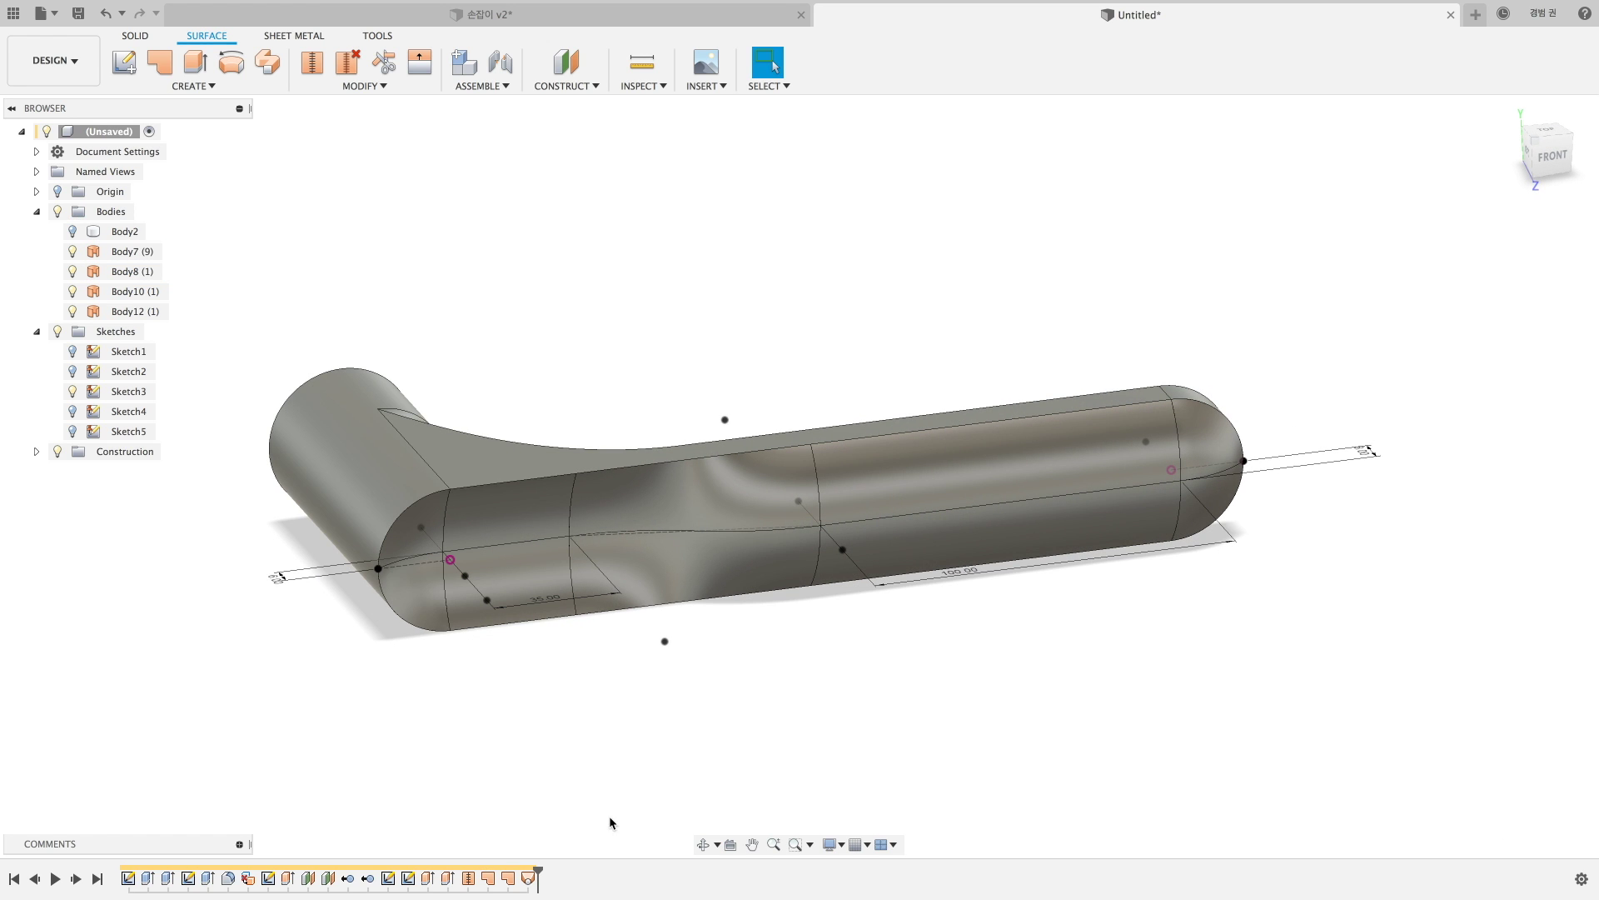
right_click(488, 879)
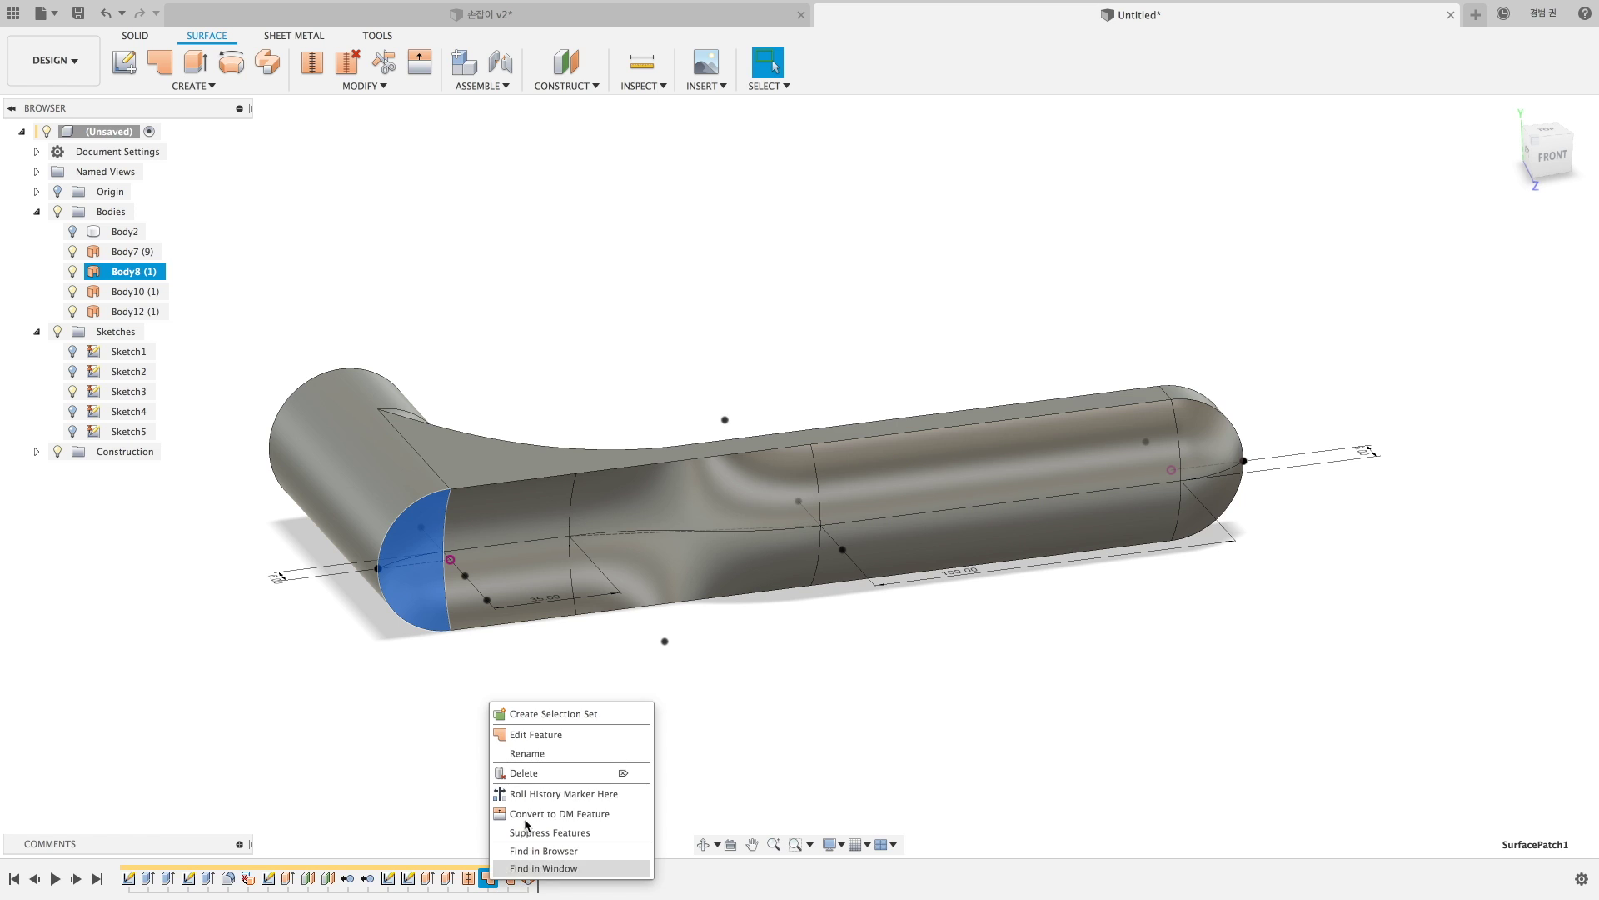
click(546, 773)
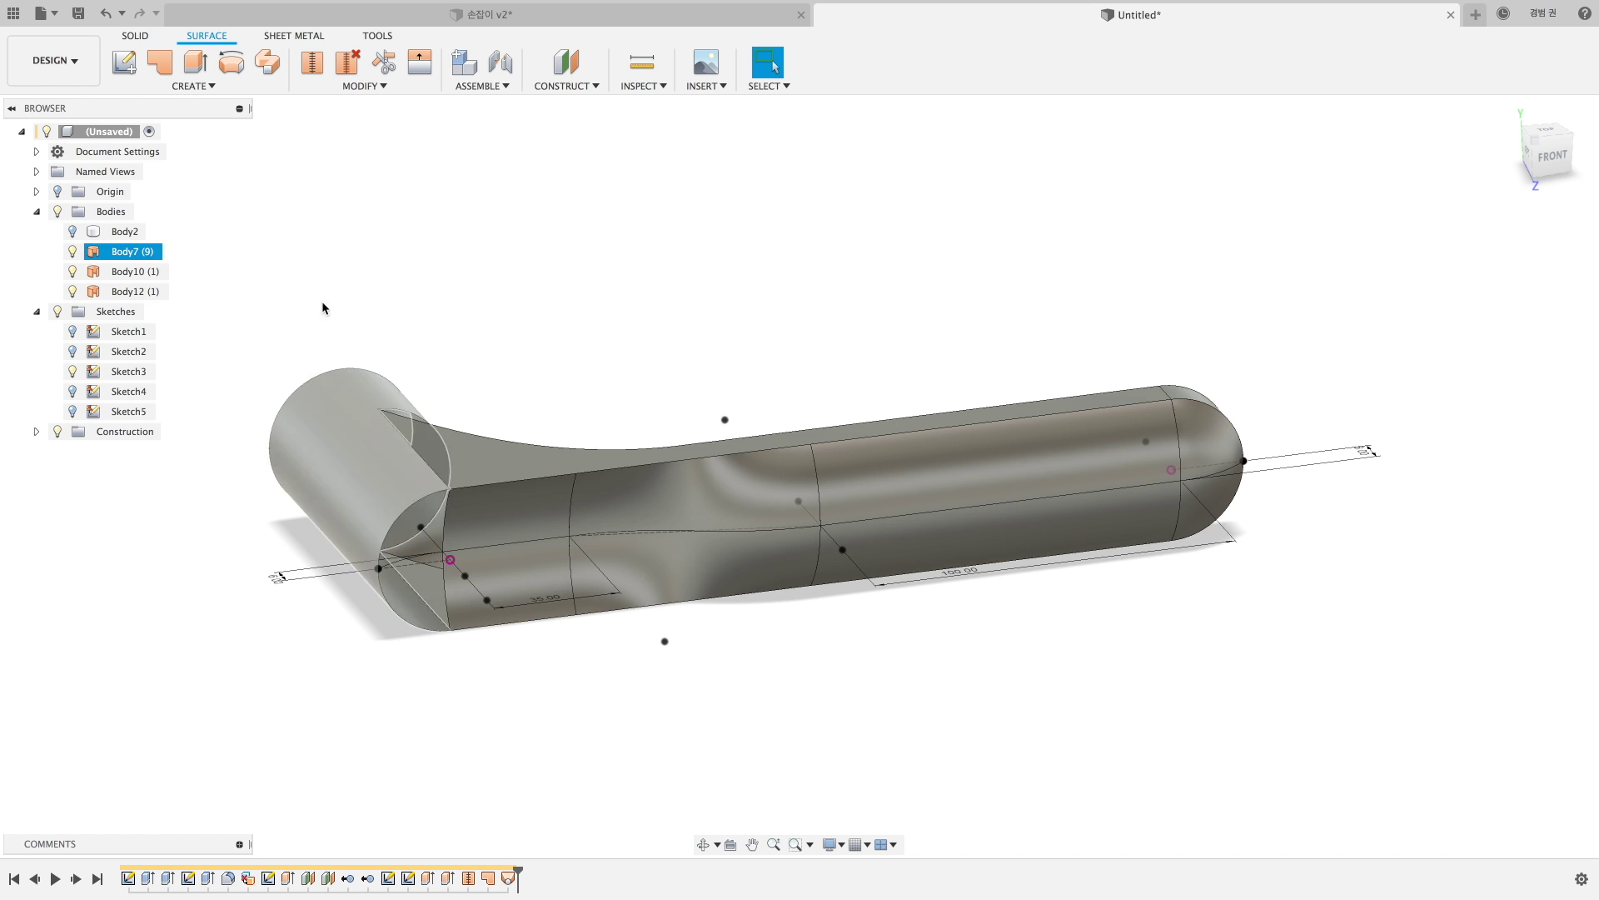
Loft between the two near end-cap edges as Profile 1 and Profile 2.
click(193, 85)
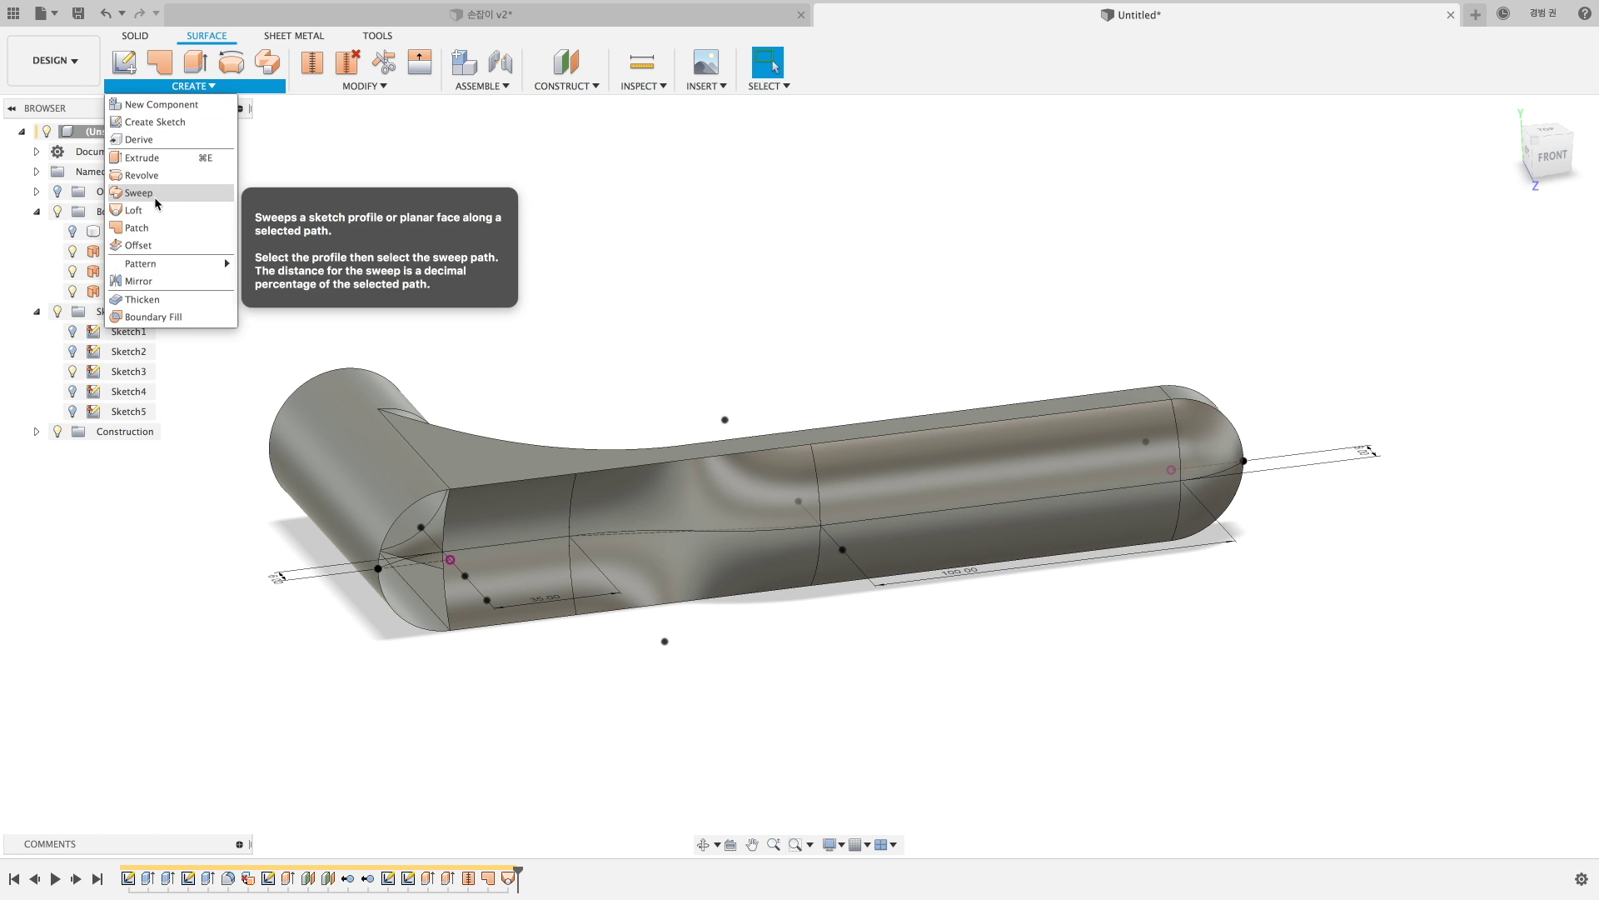
click(154, 209)
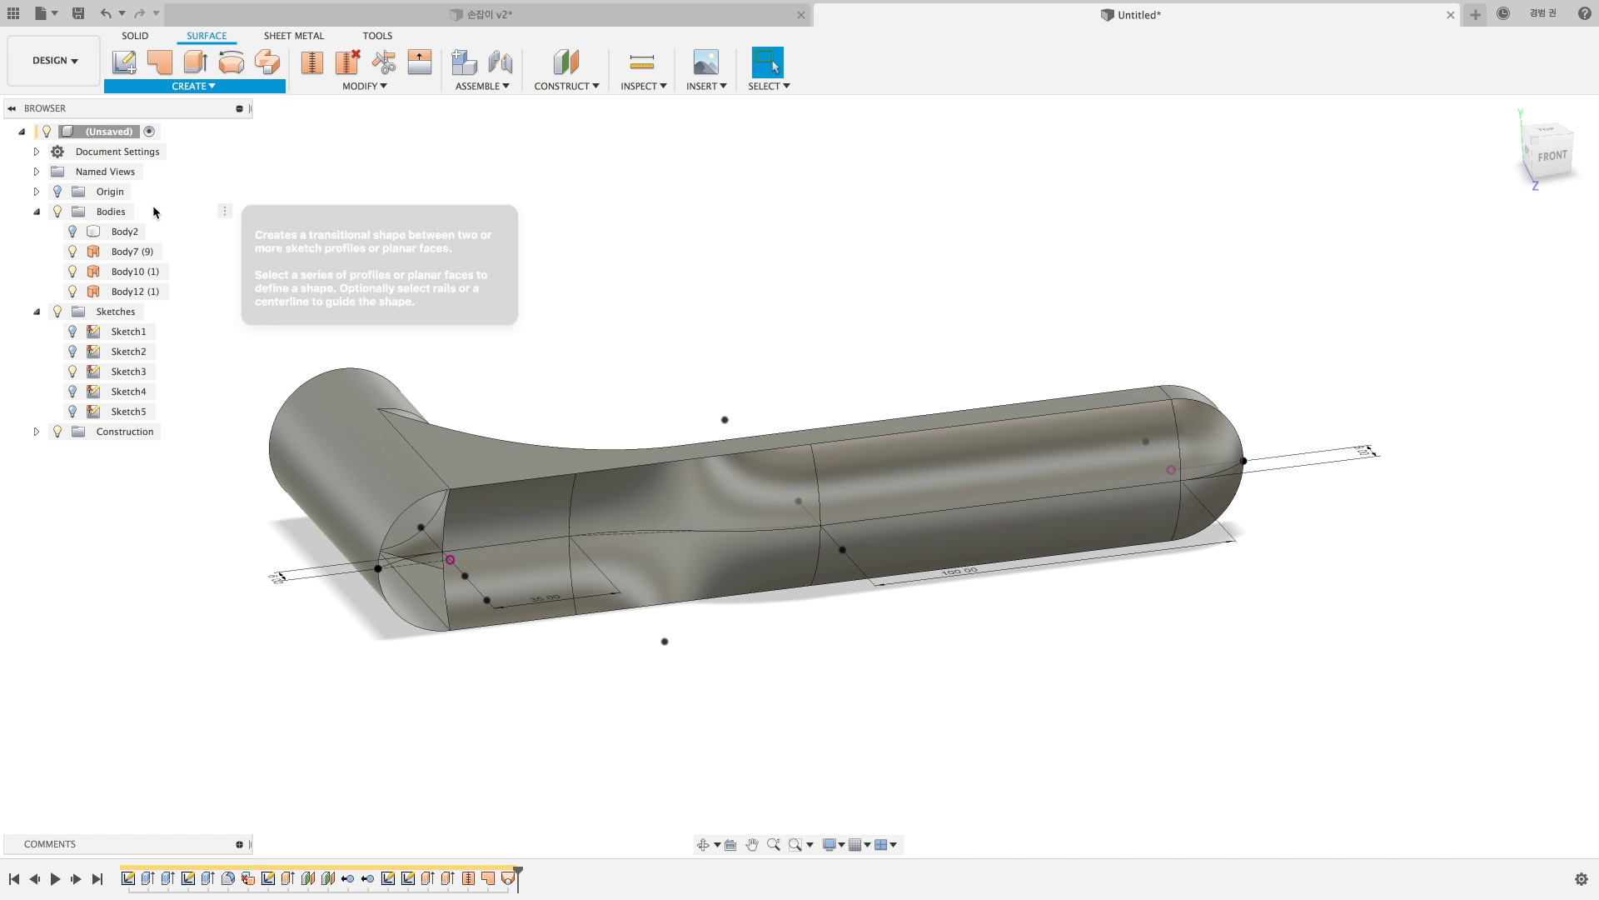
click(446, 526)
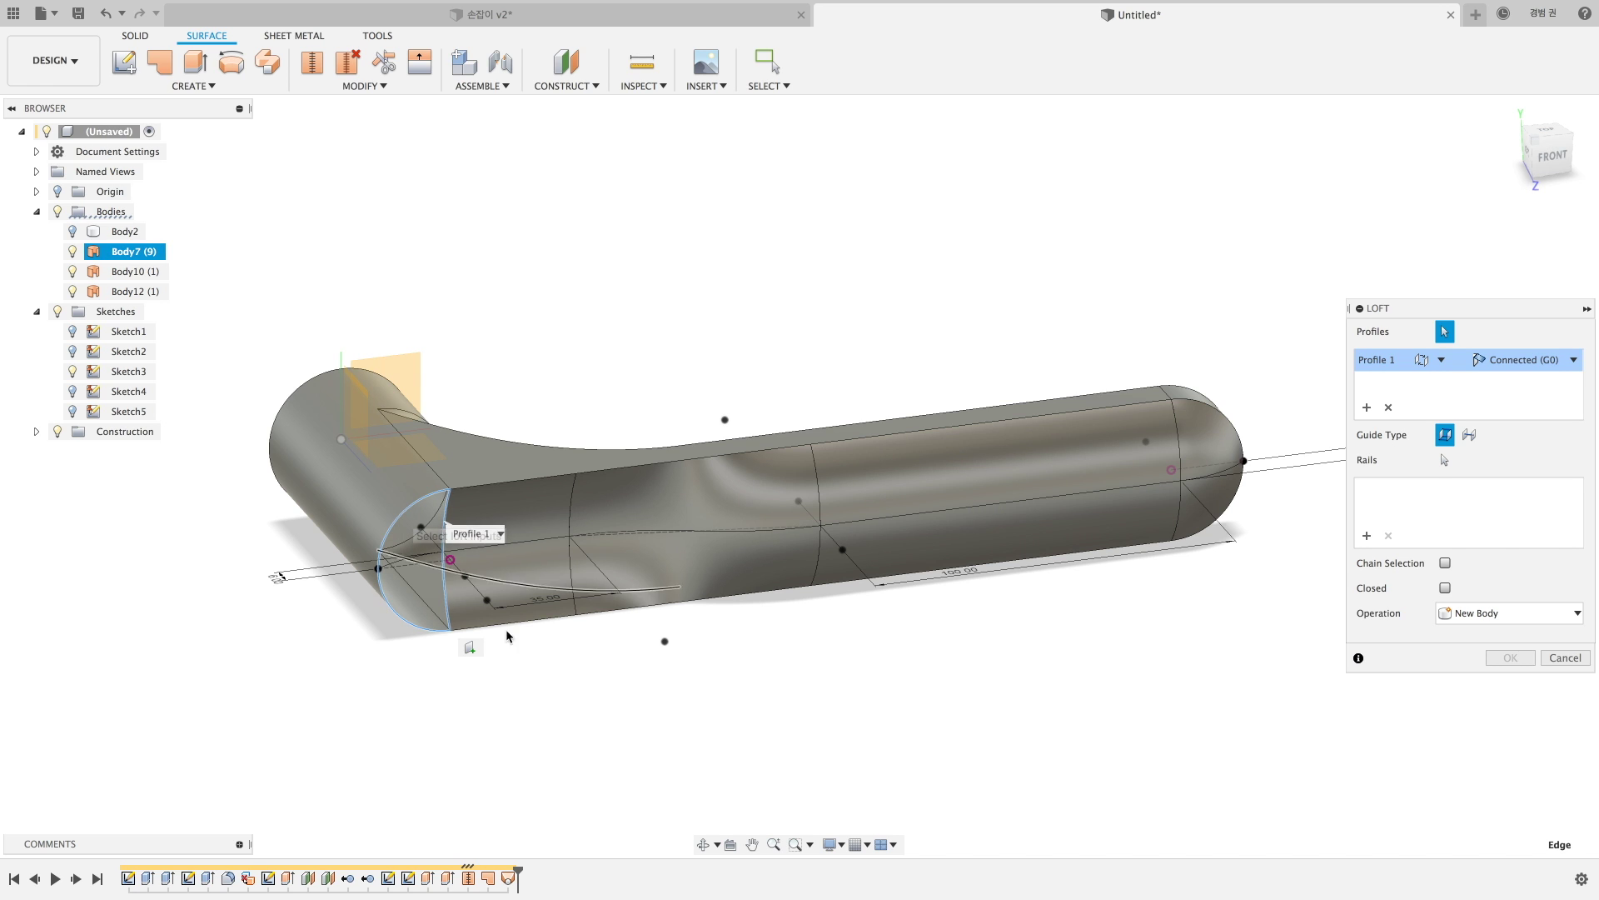
click(1388, 406)
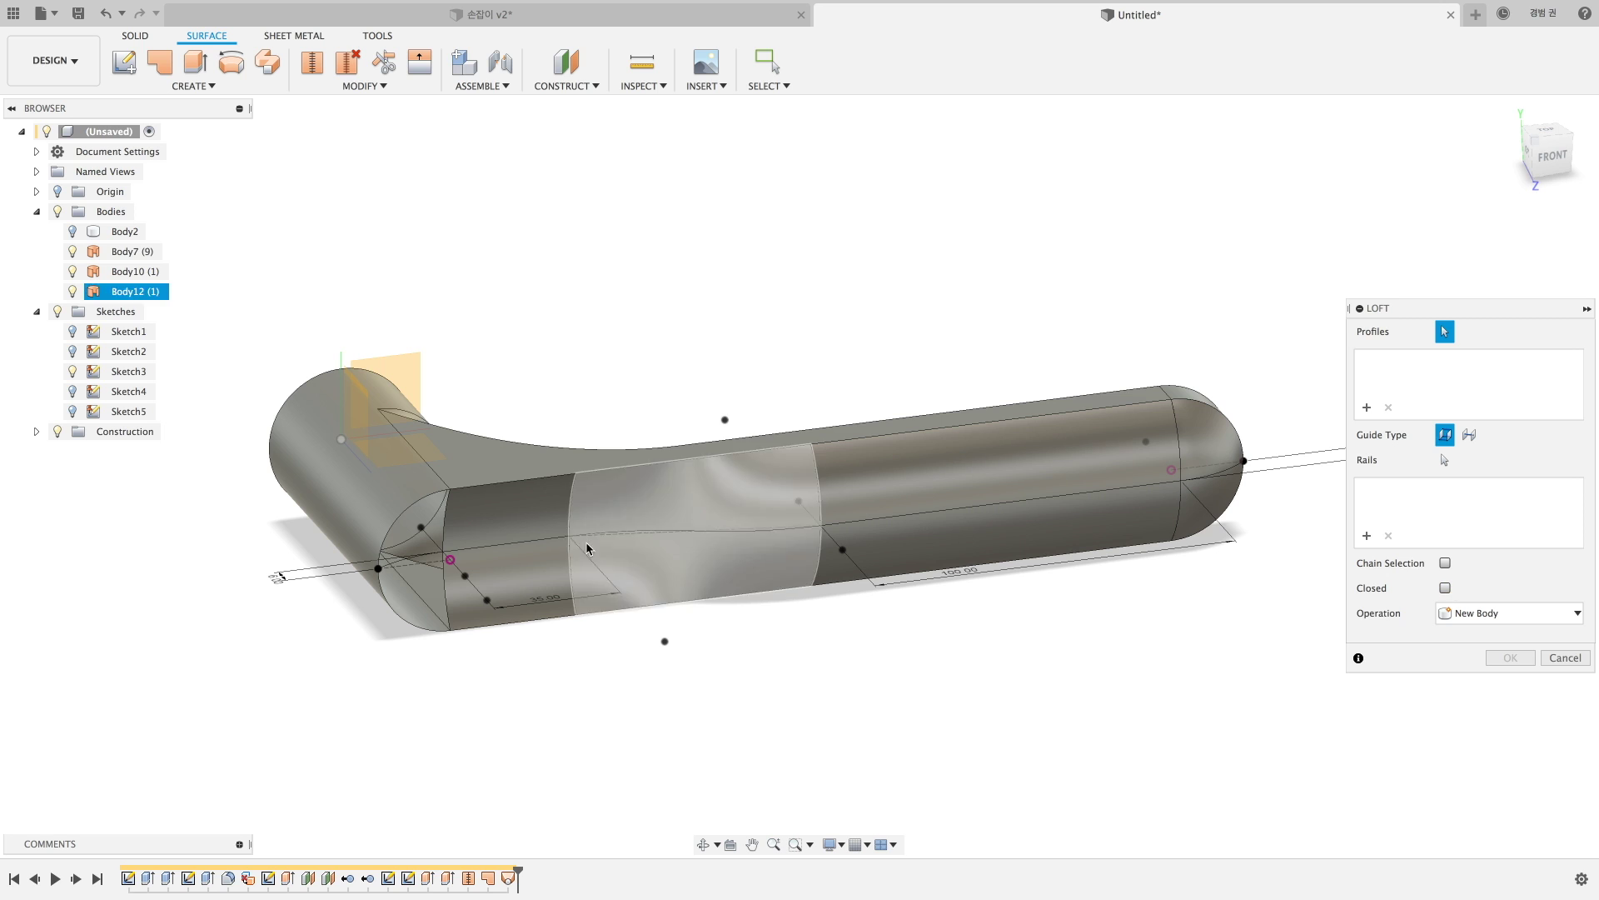
click(446, 527)
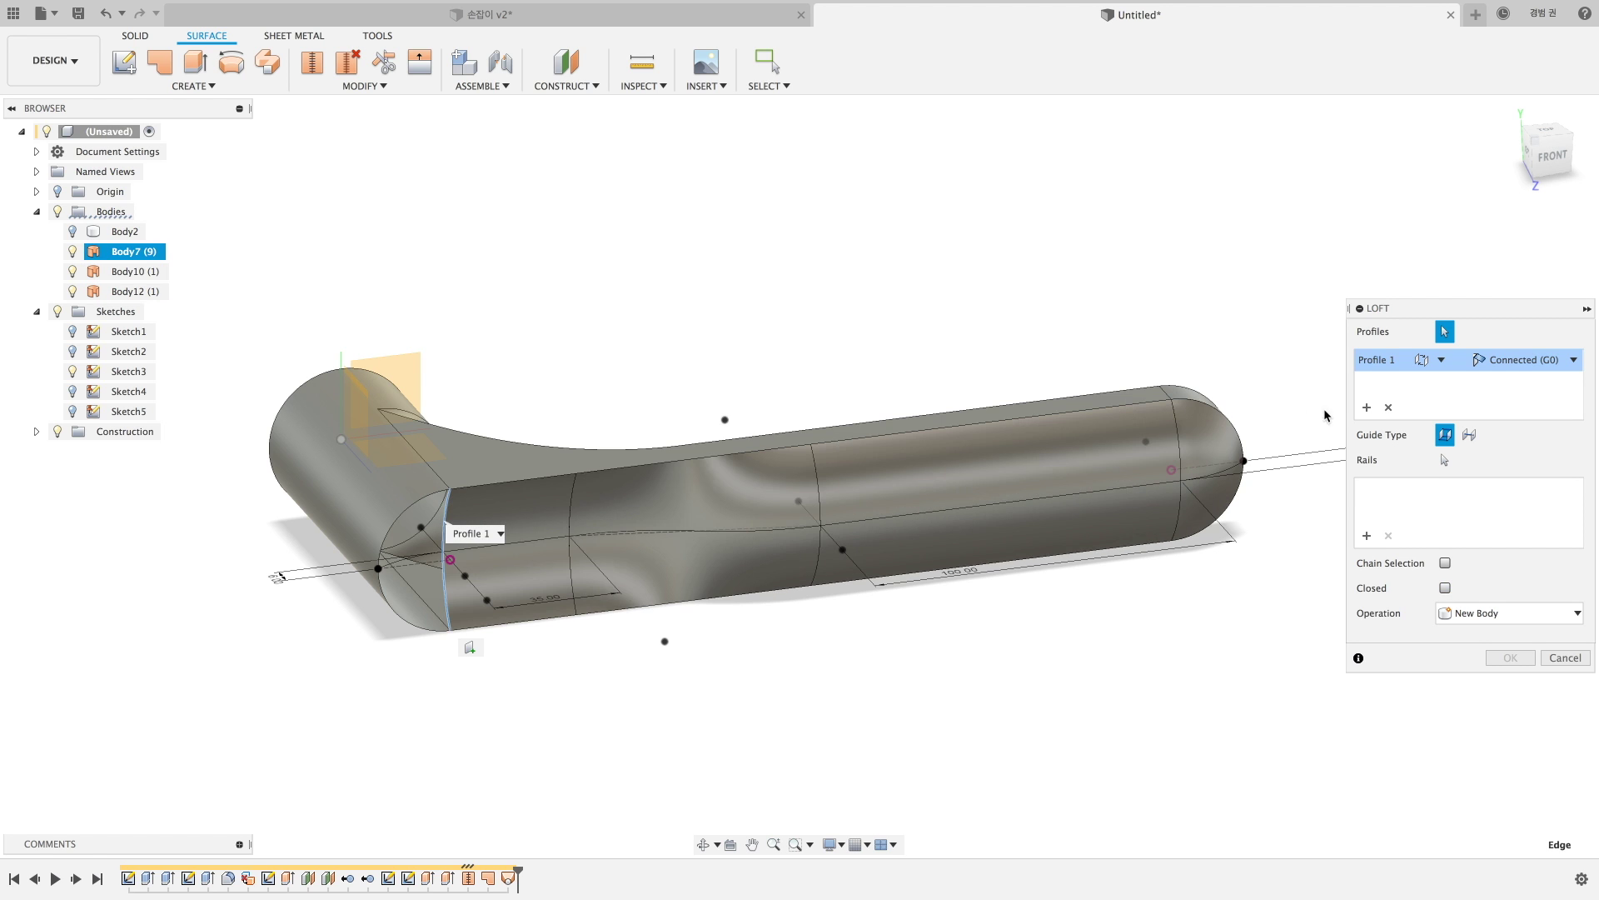
click(389, 598)
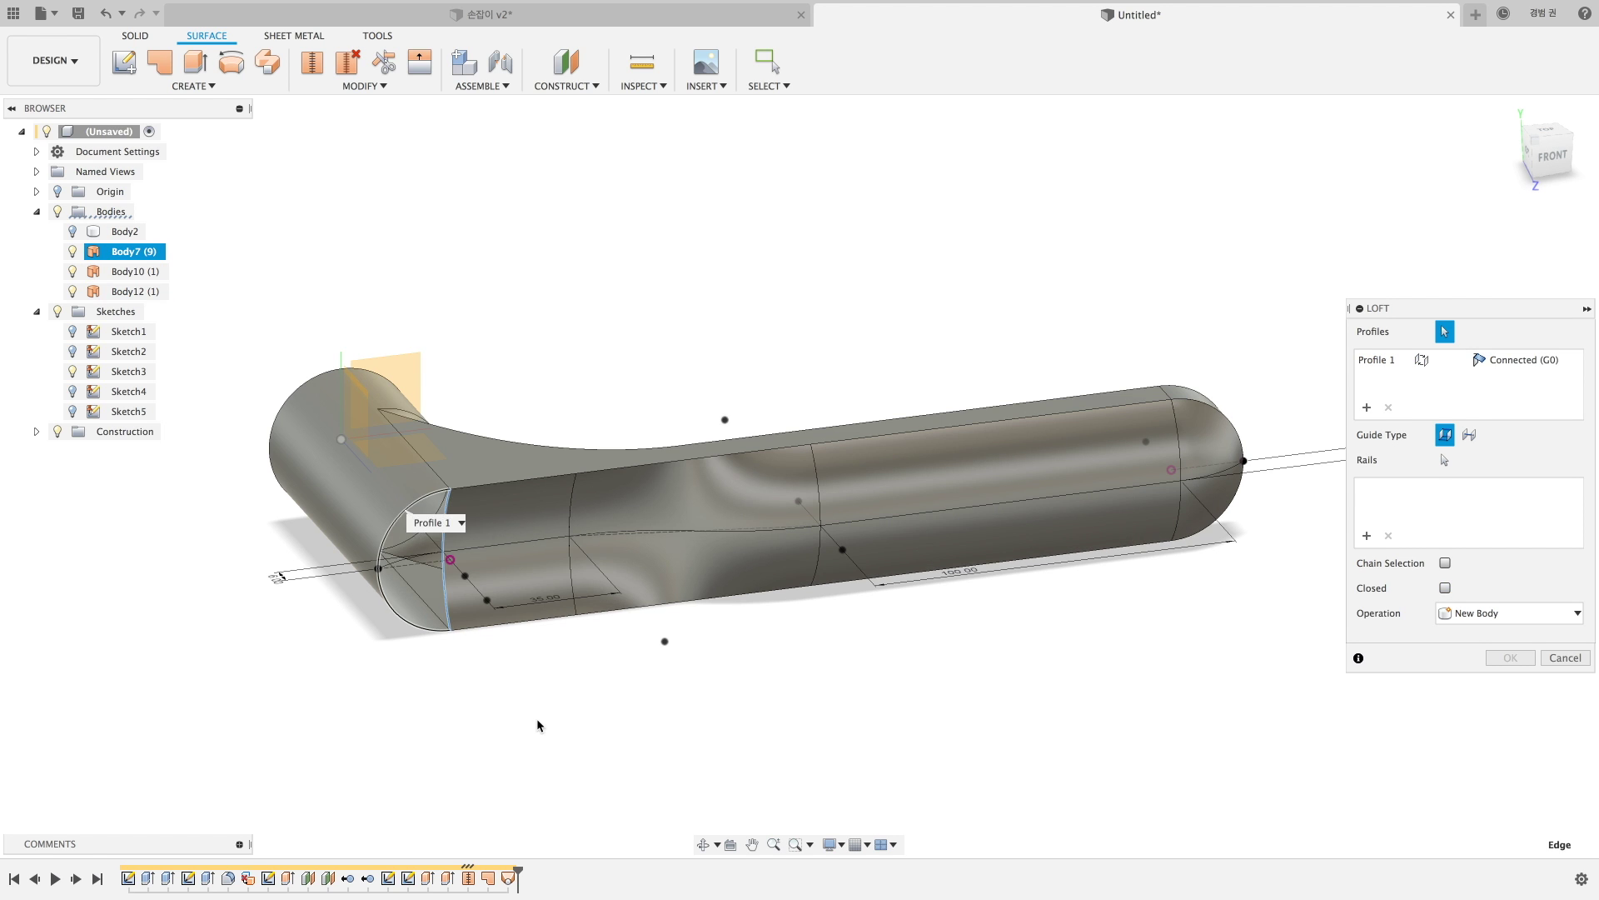
scroll(678, 703, up, 3)
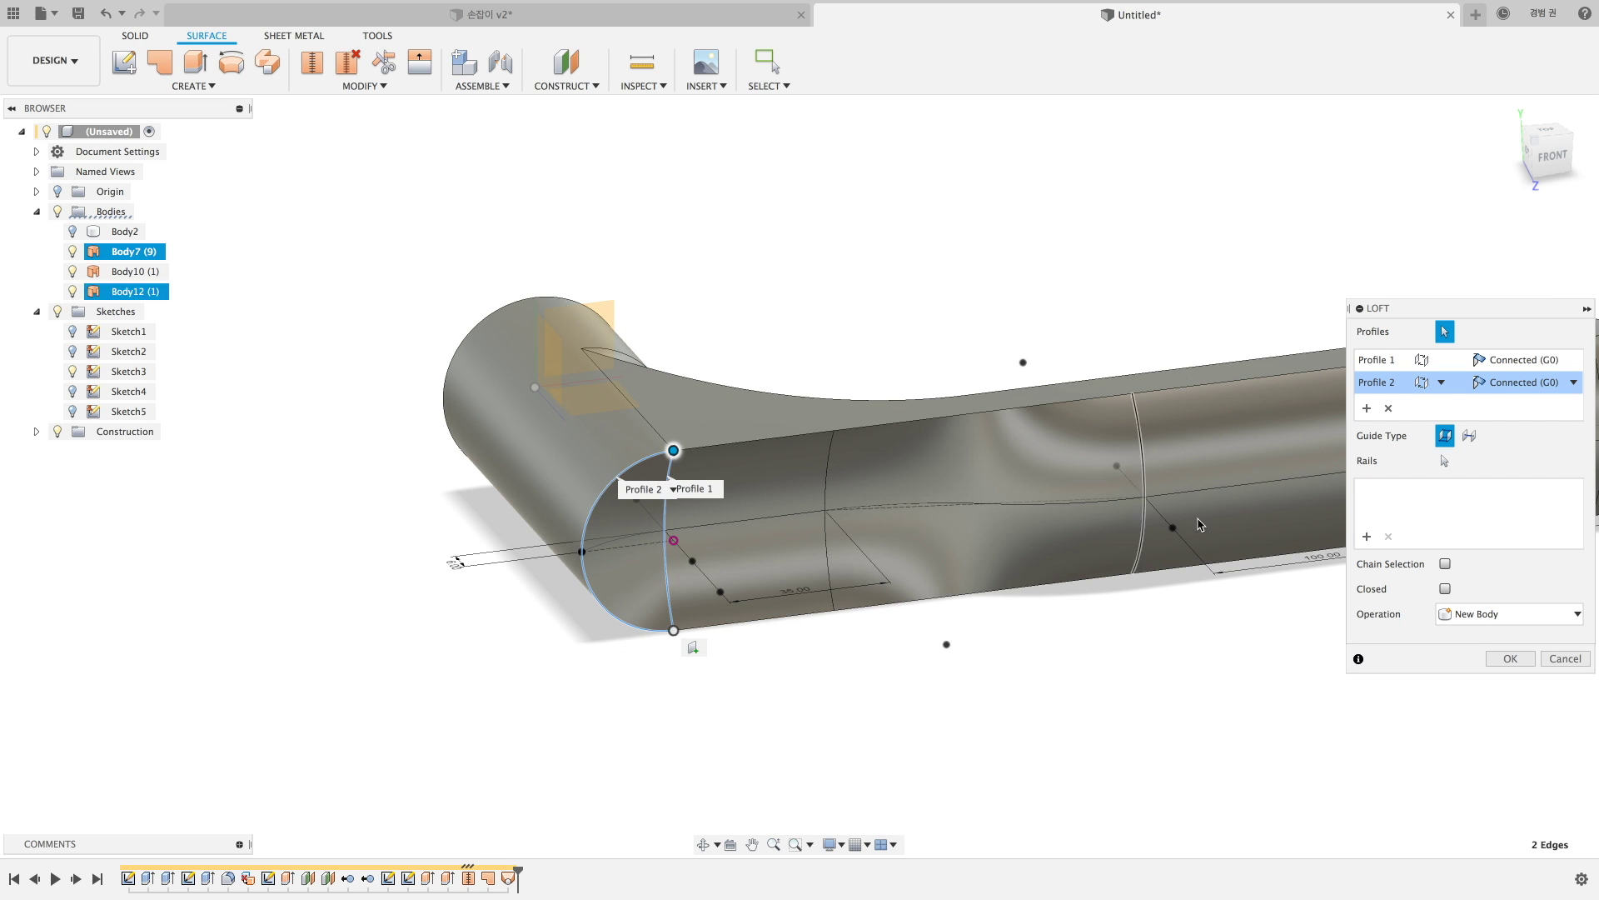
Add the axis line as rail, set Profile 1 to Tangent (G1), and create Body13.
click(1366, 535)
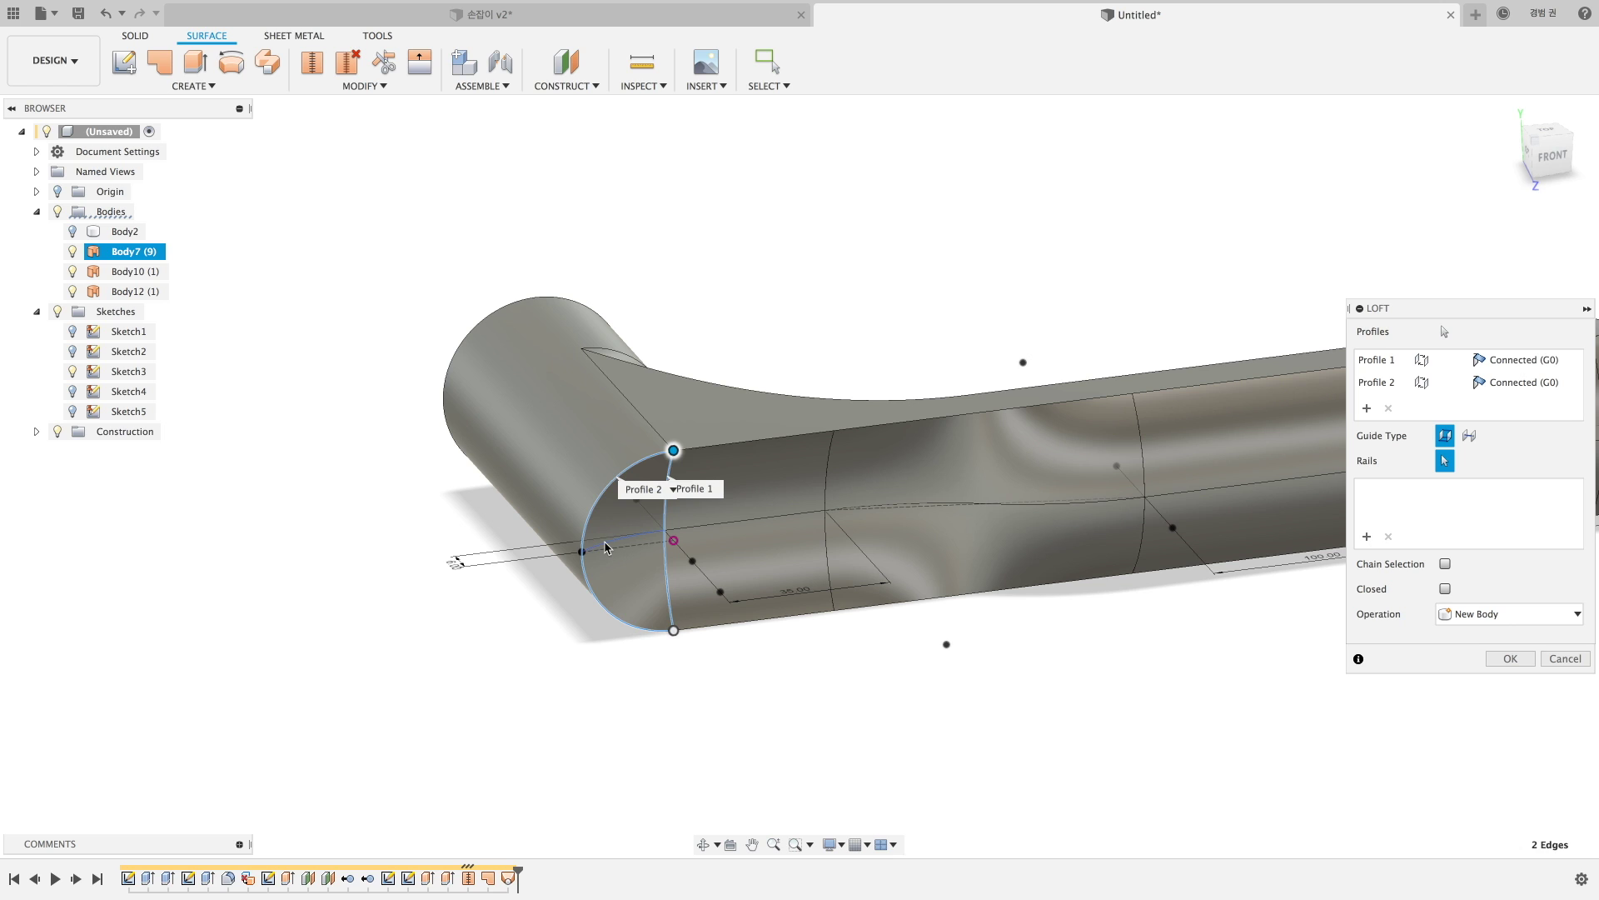
click(606, 548)
click(1524, 359)
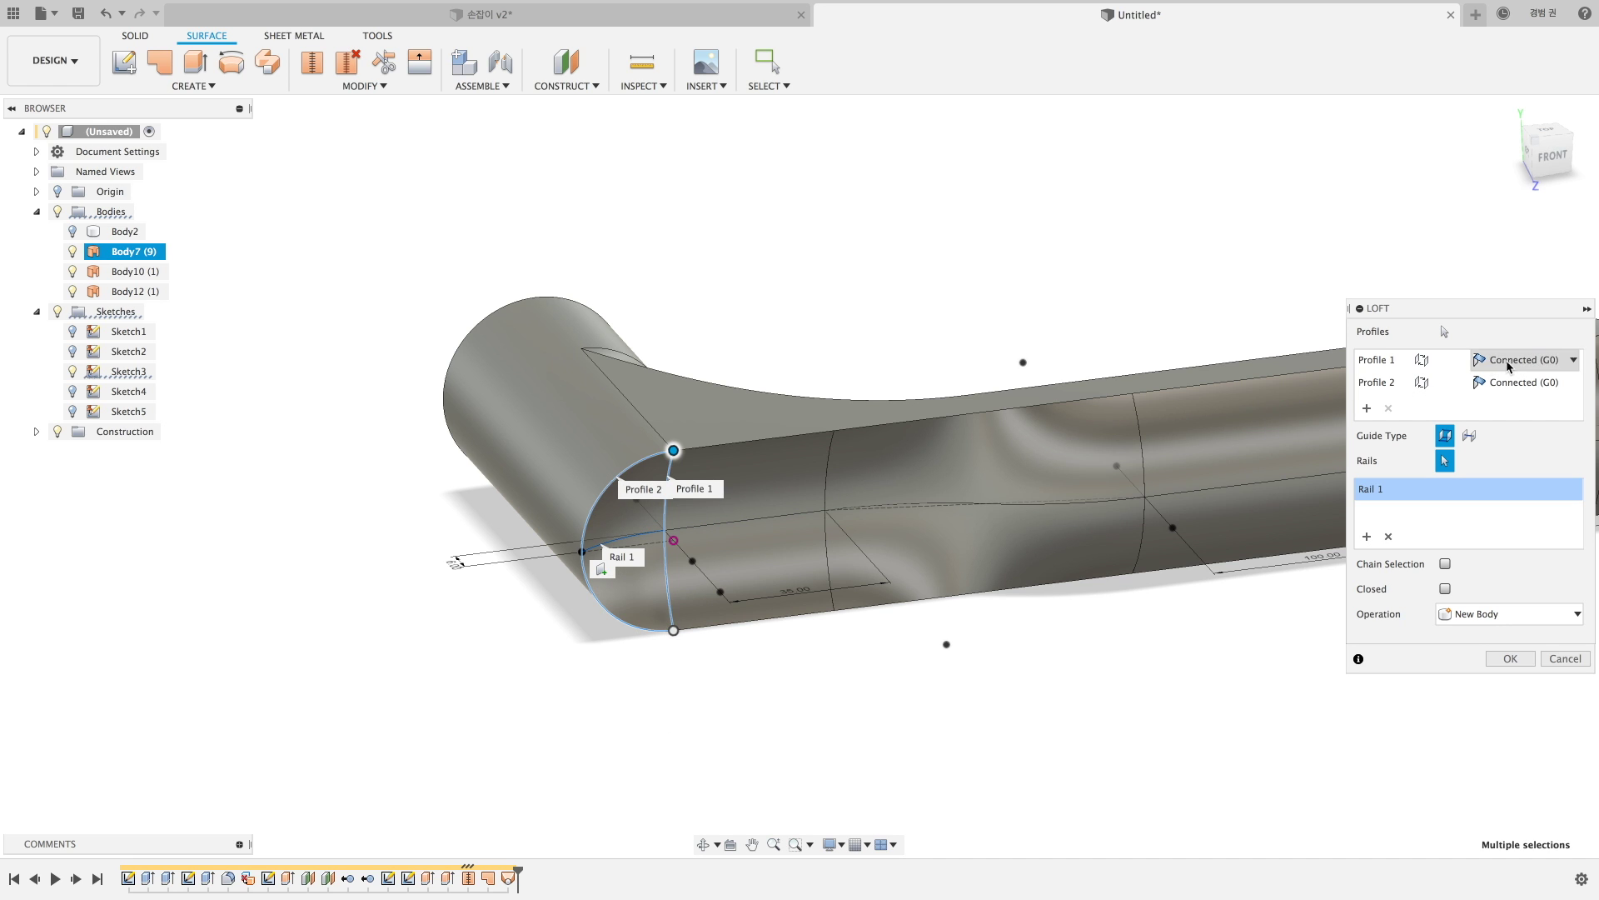
click(1572, 359)
click(1516, 417)
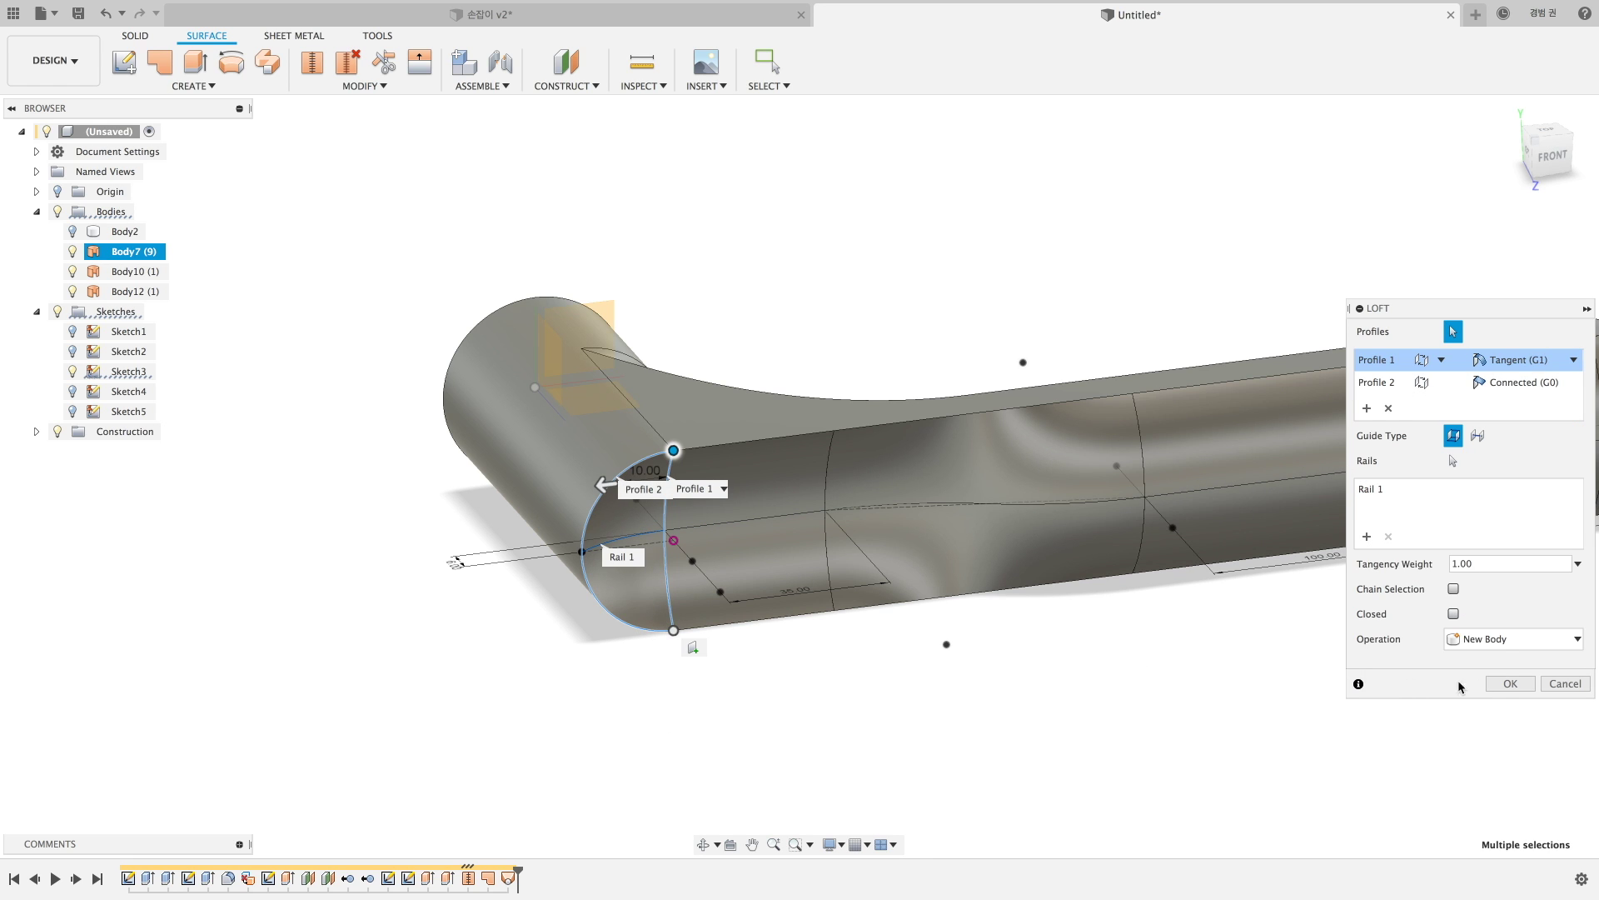
click(1509, 685)
mouse_move(981, 653)
shift+middle_down()
mouse_move(928, 614)
mouse_move(850, 609)
shift+middle_up()
drag(851, 608, 947, 618)
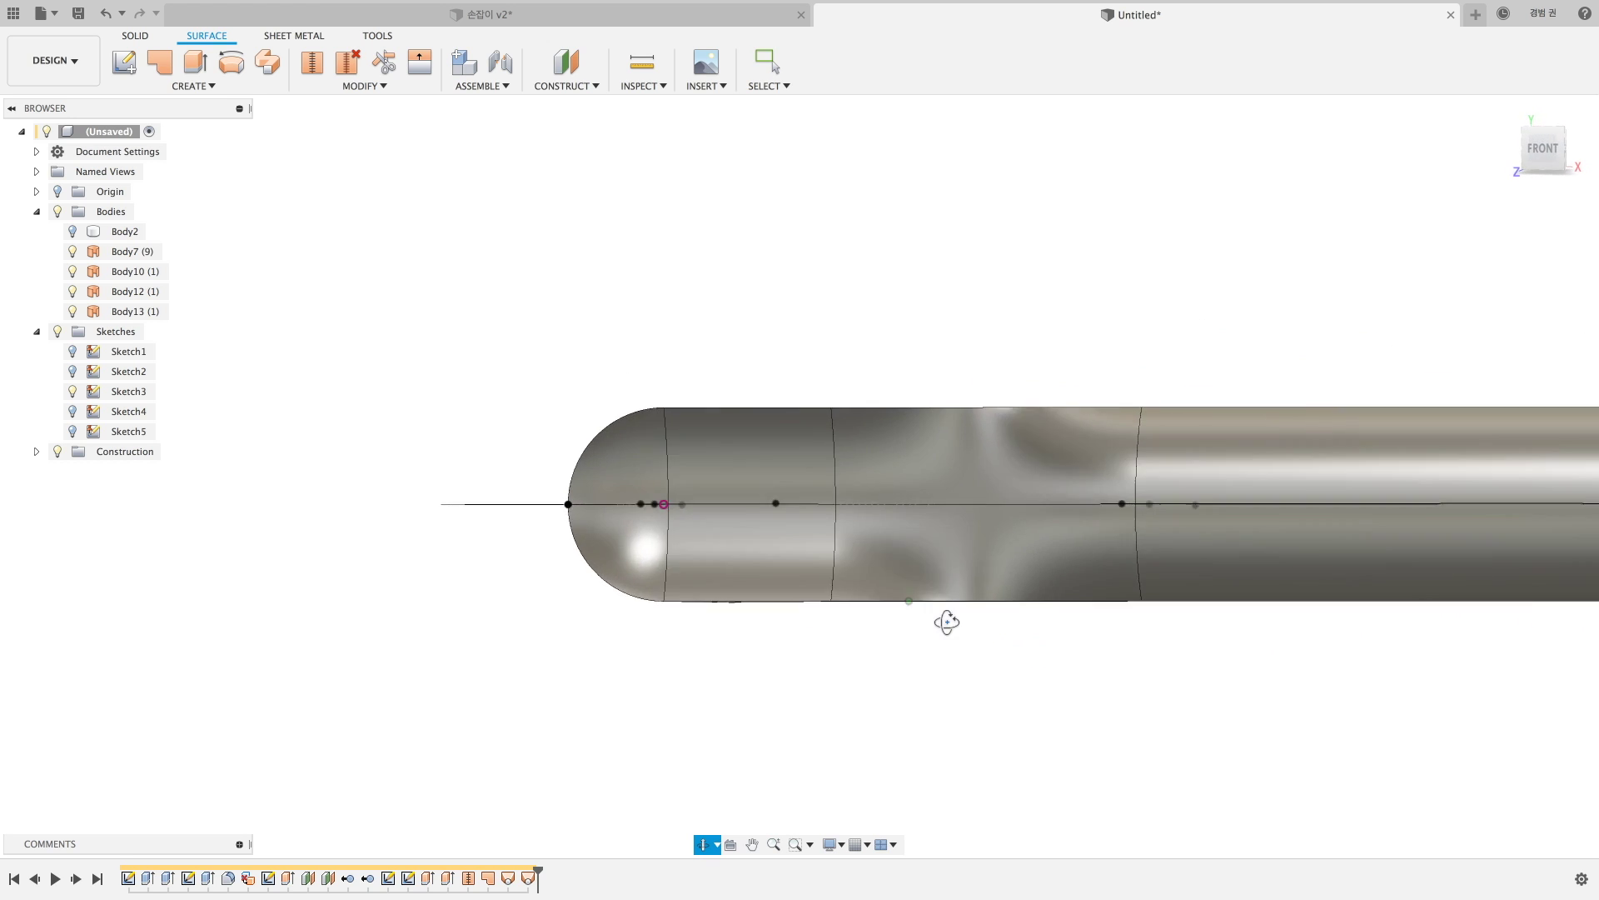
key(Escape)
mouse_move(1224, 648)
middle_down()
mouse_move(803, 657)
mouse_move(746, 632)
mouse_move(689, 683)
mouse_move(839, 718)
middle_up()
Delete SurfacePatch3 and loft from the tip's end circle as first profile.
right_click(488, 878)
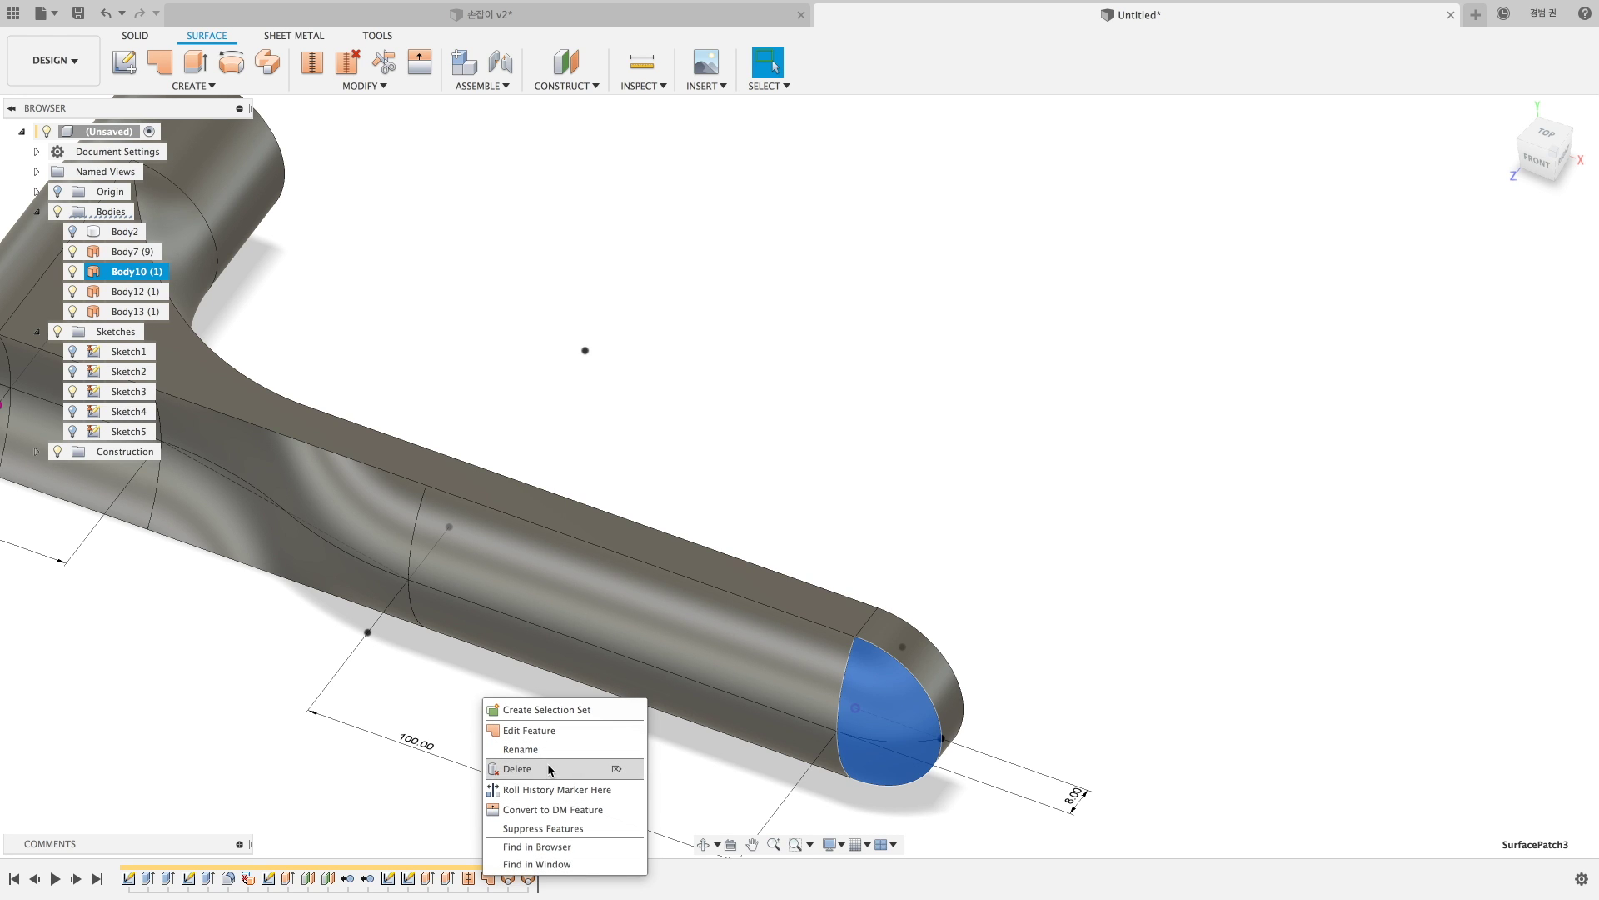
click(547, 765)
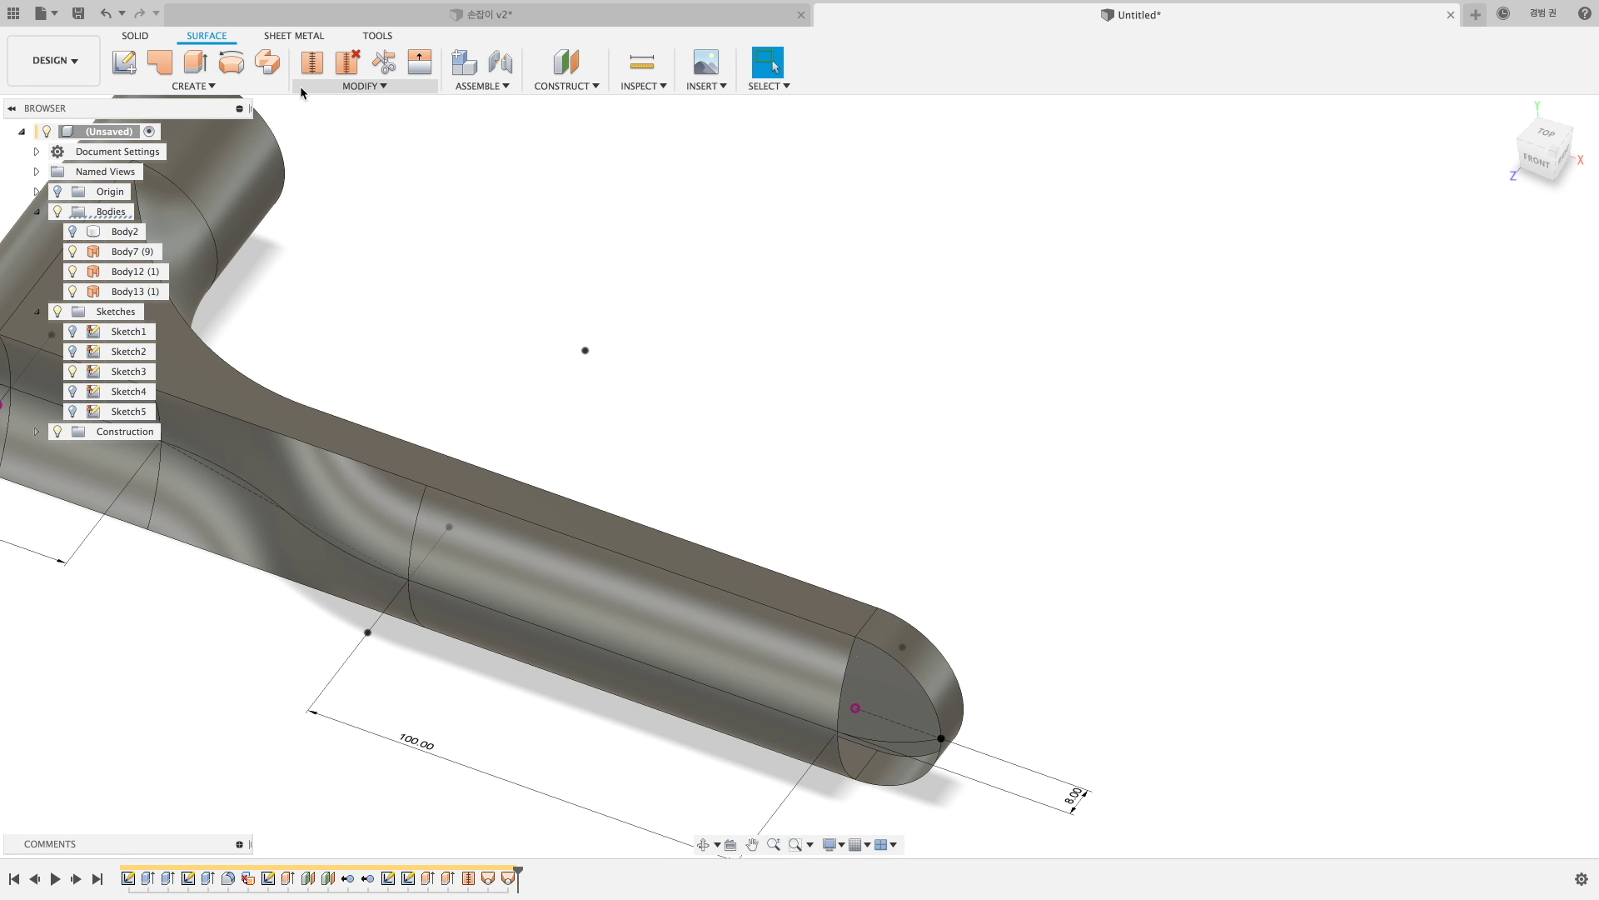
click(200, 85)
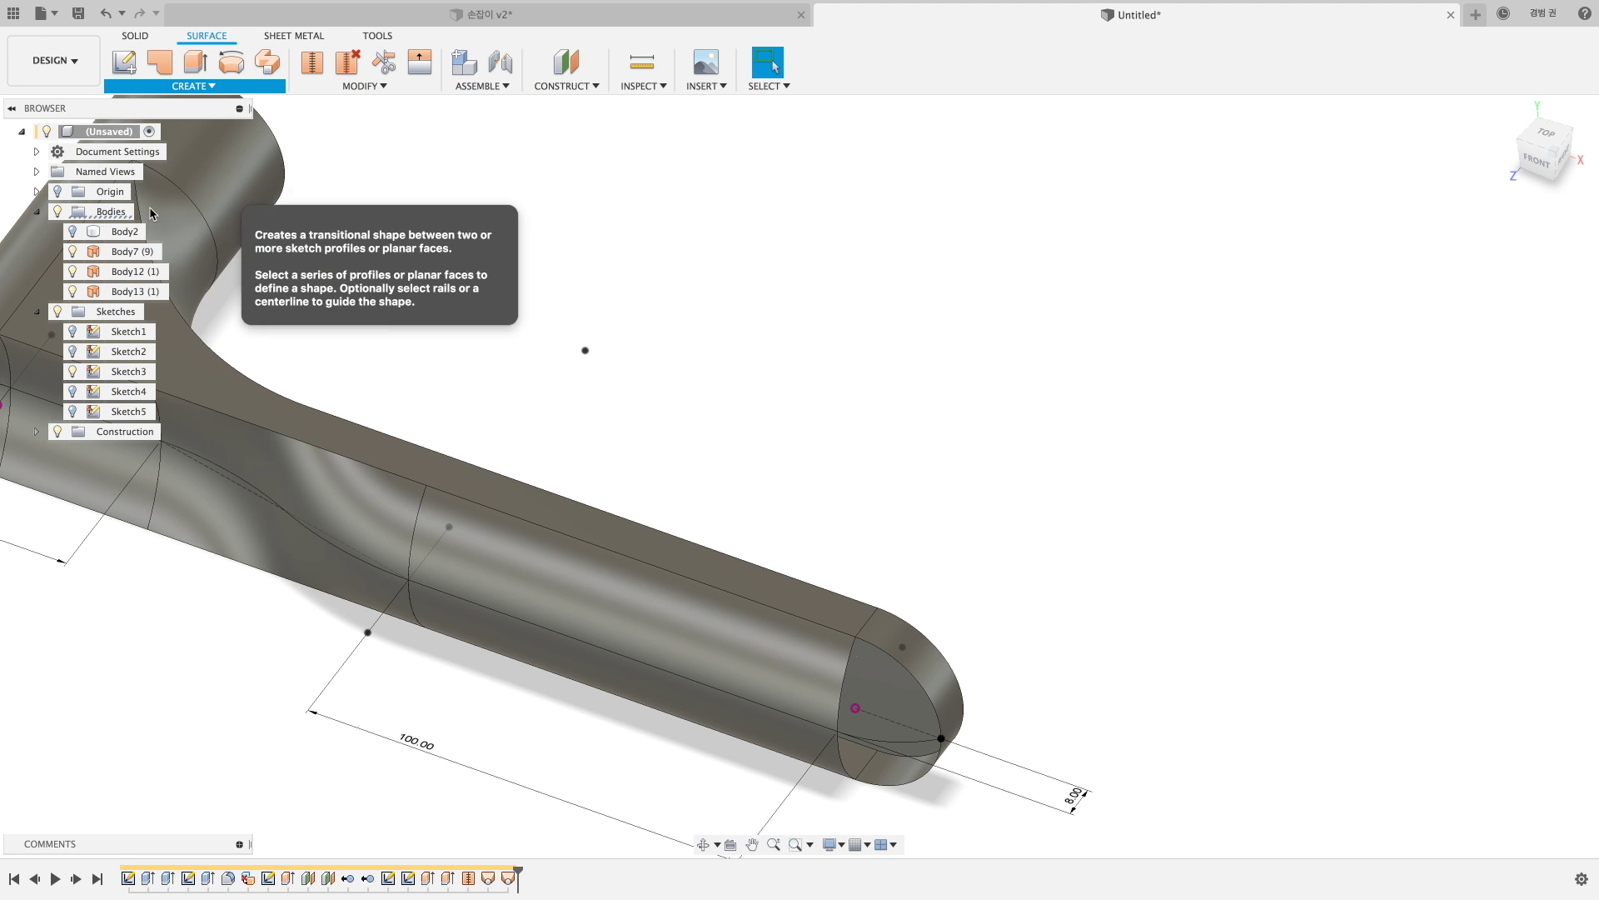
click(153, 211)
click(846, 691)
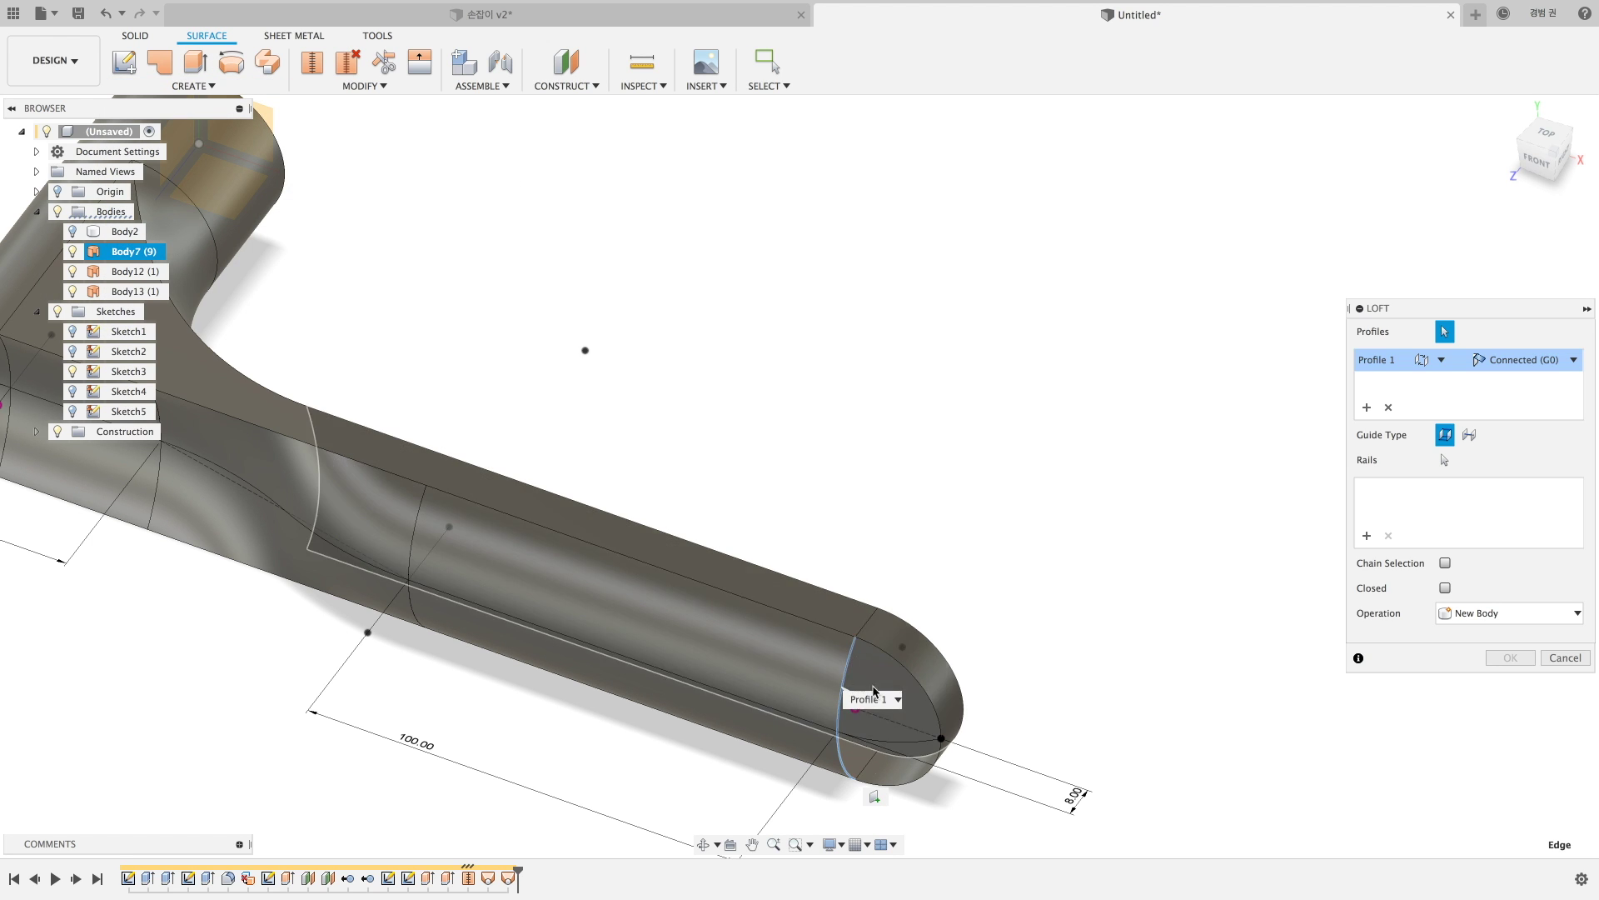
Add the end-cap edges as Profile 2, make Profile 1 Tangent (G1), add the centre-line rail.
click(1241, 511)
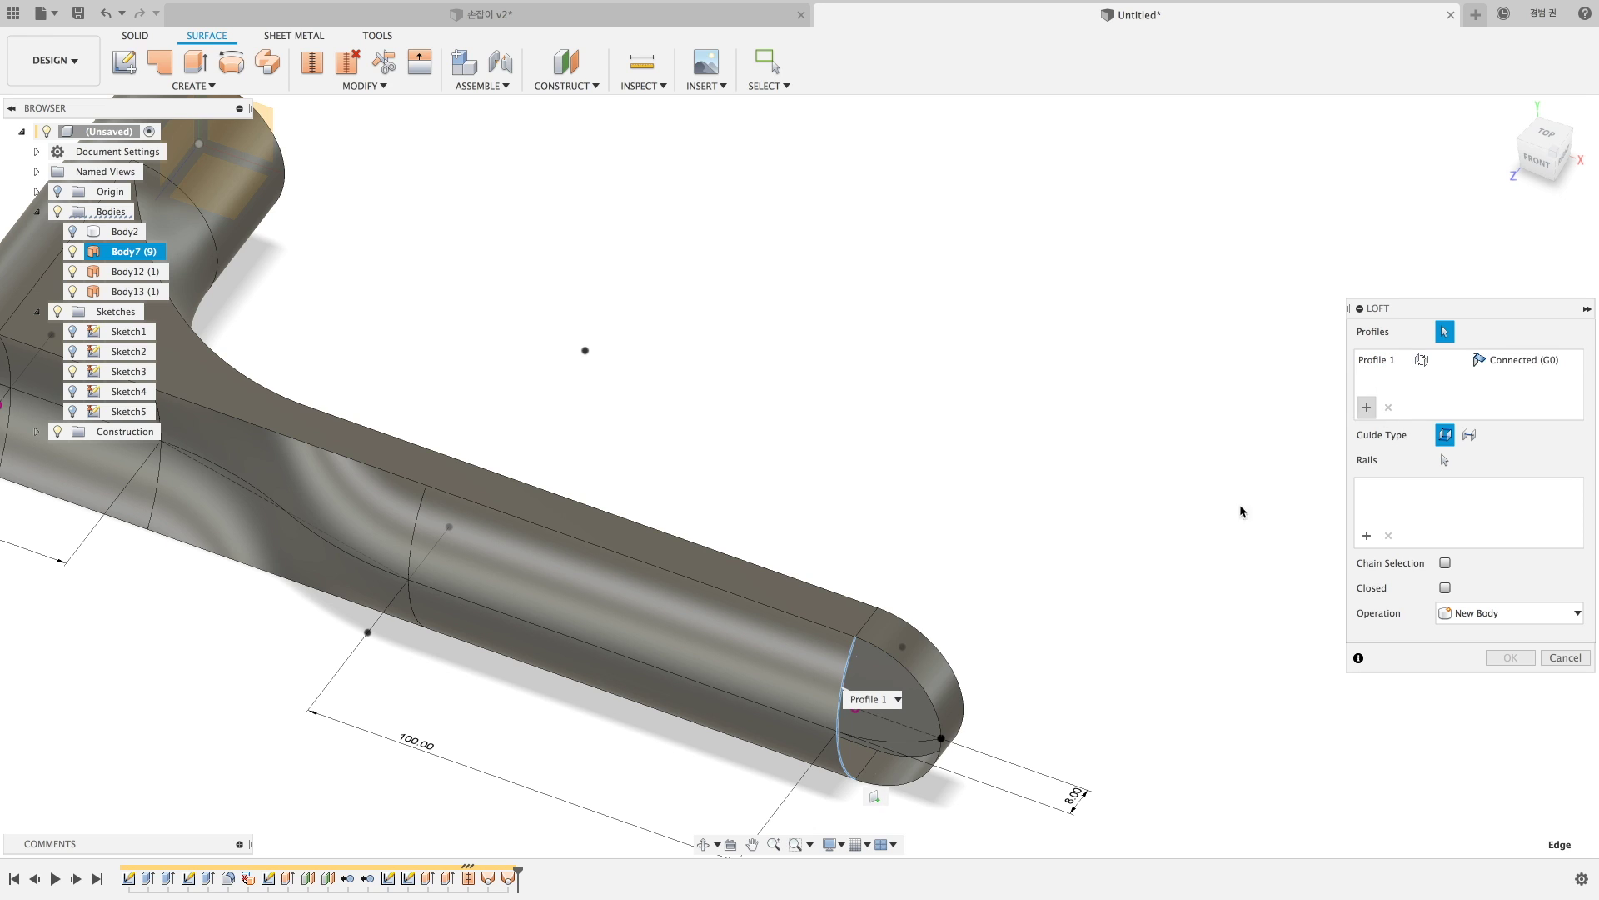
click(946, 704)
middle_drag(1048, 699, 1043, 634)
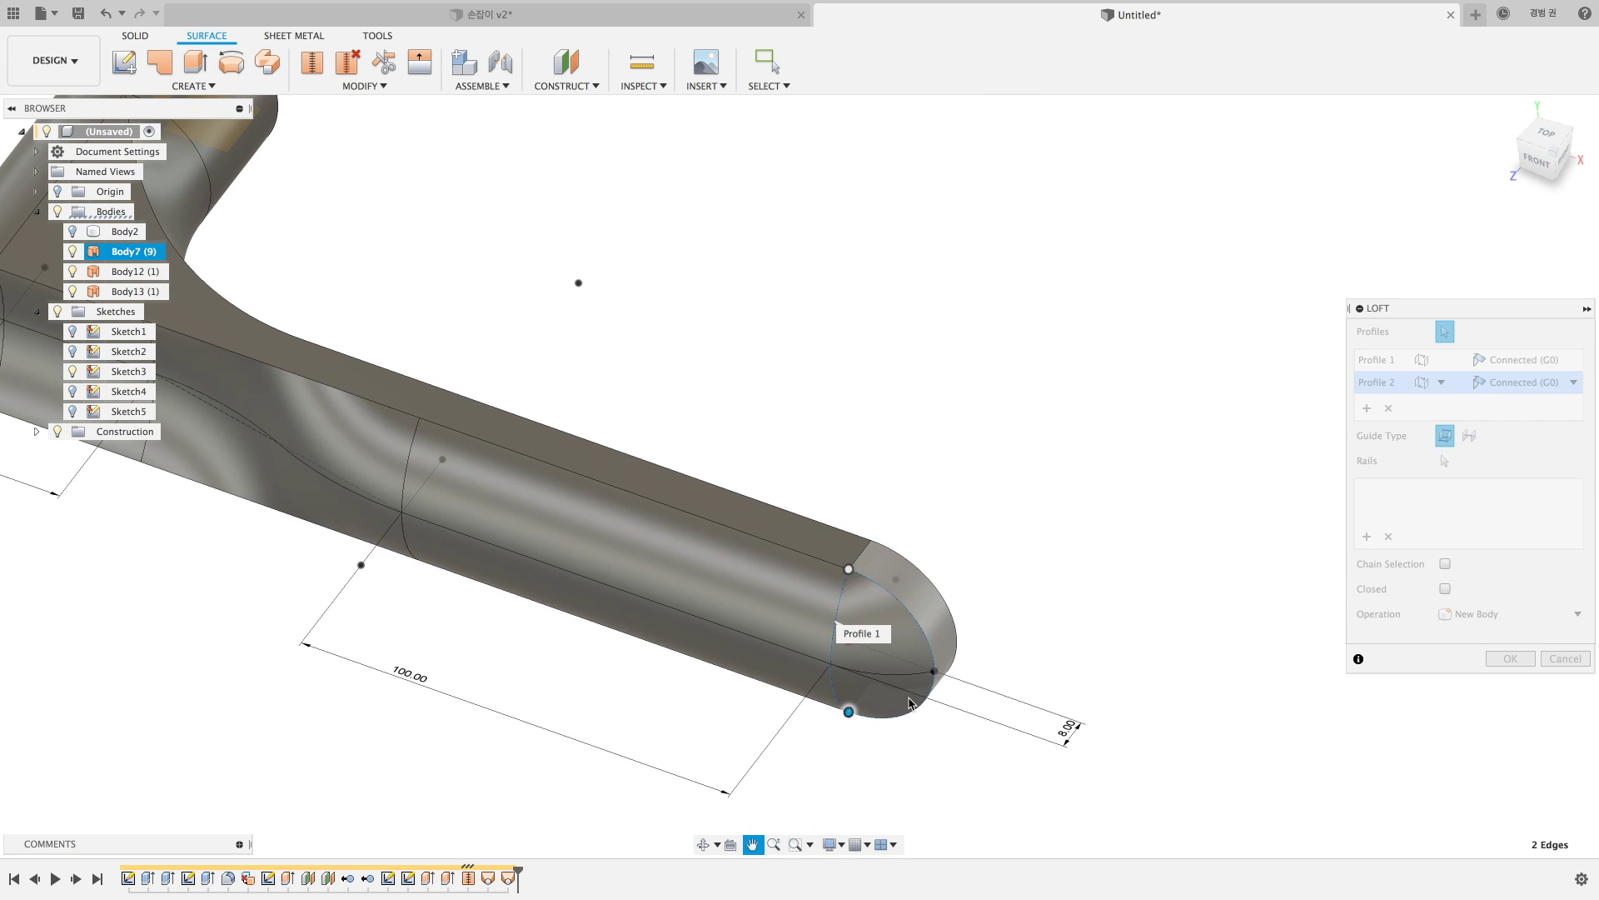
click(1524, 359)
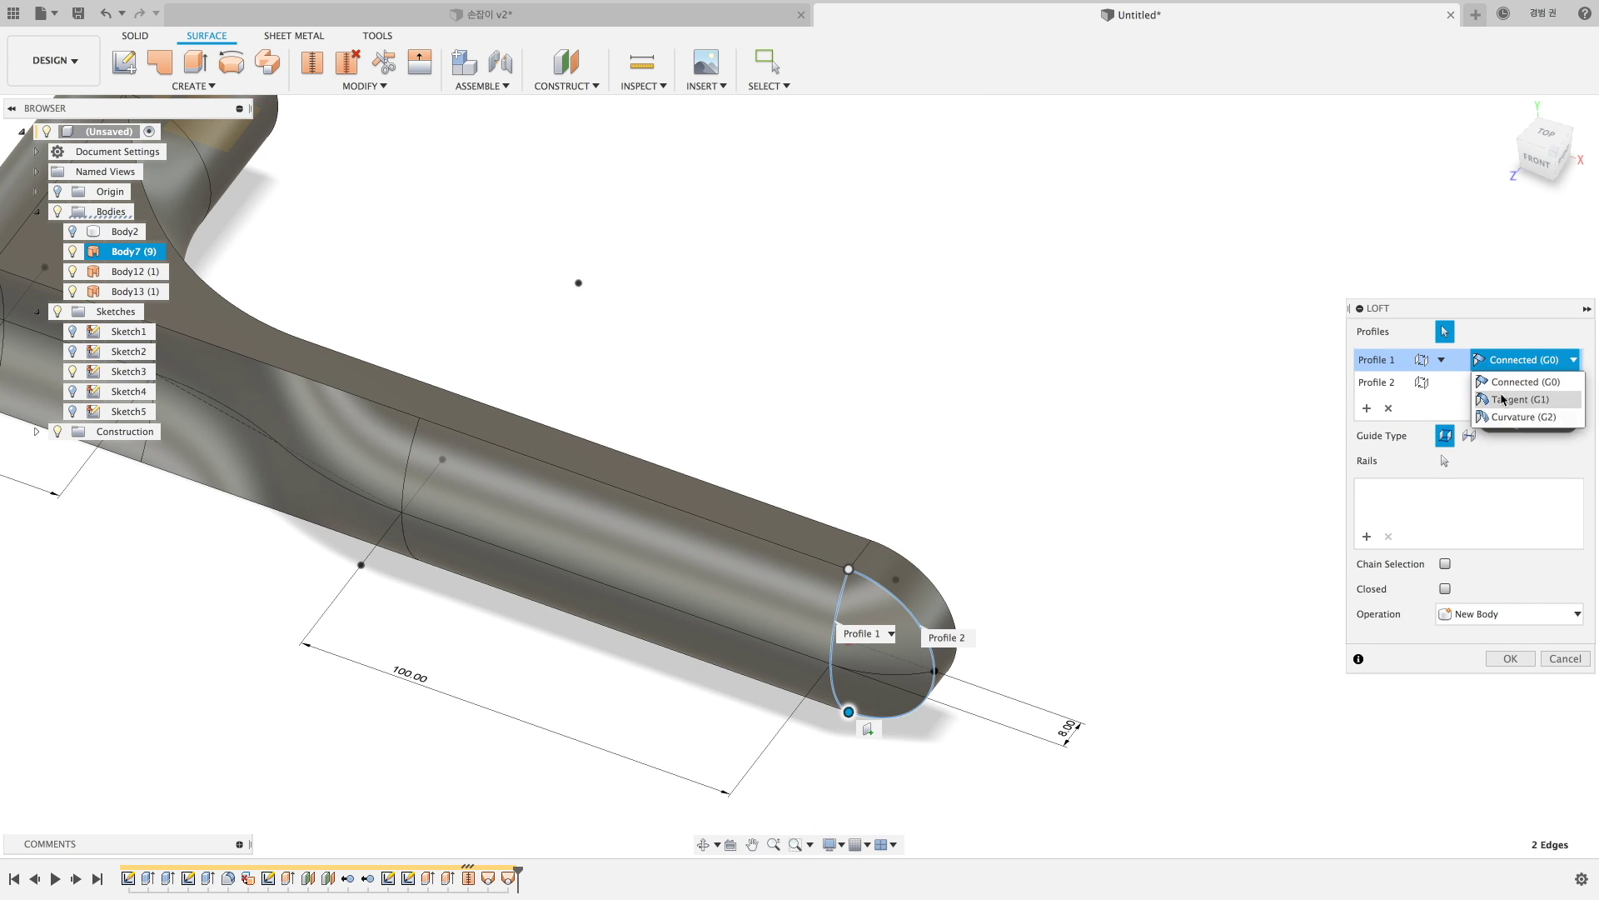
click(1516, 397)
click(1453, 460)
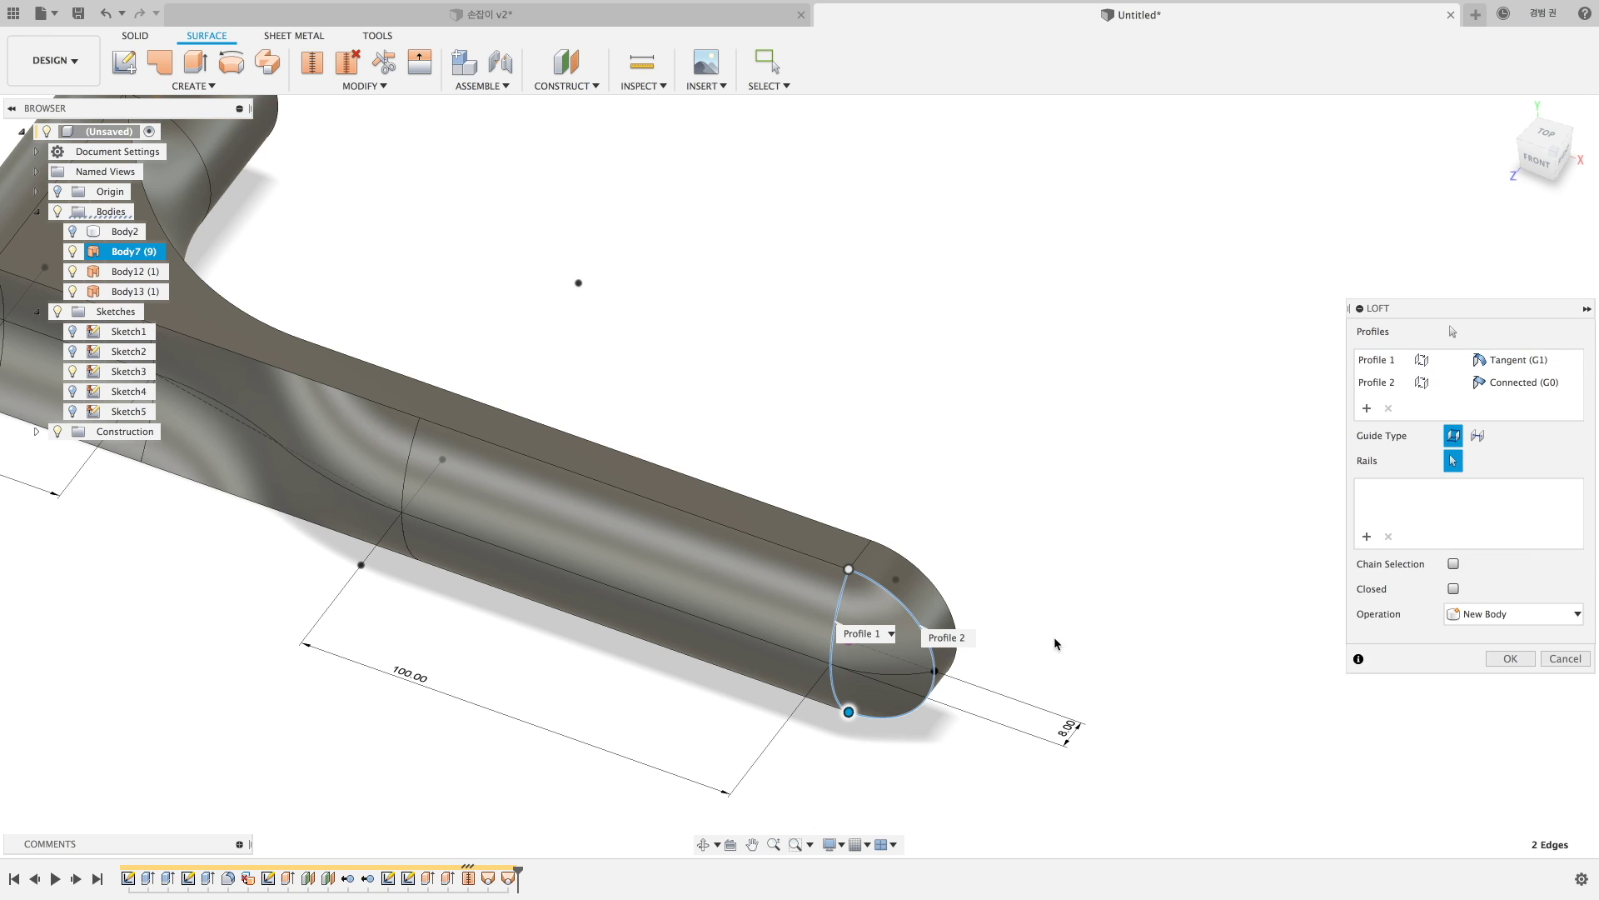
click(914, 678)
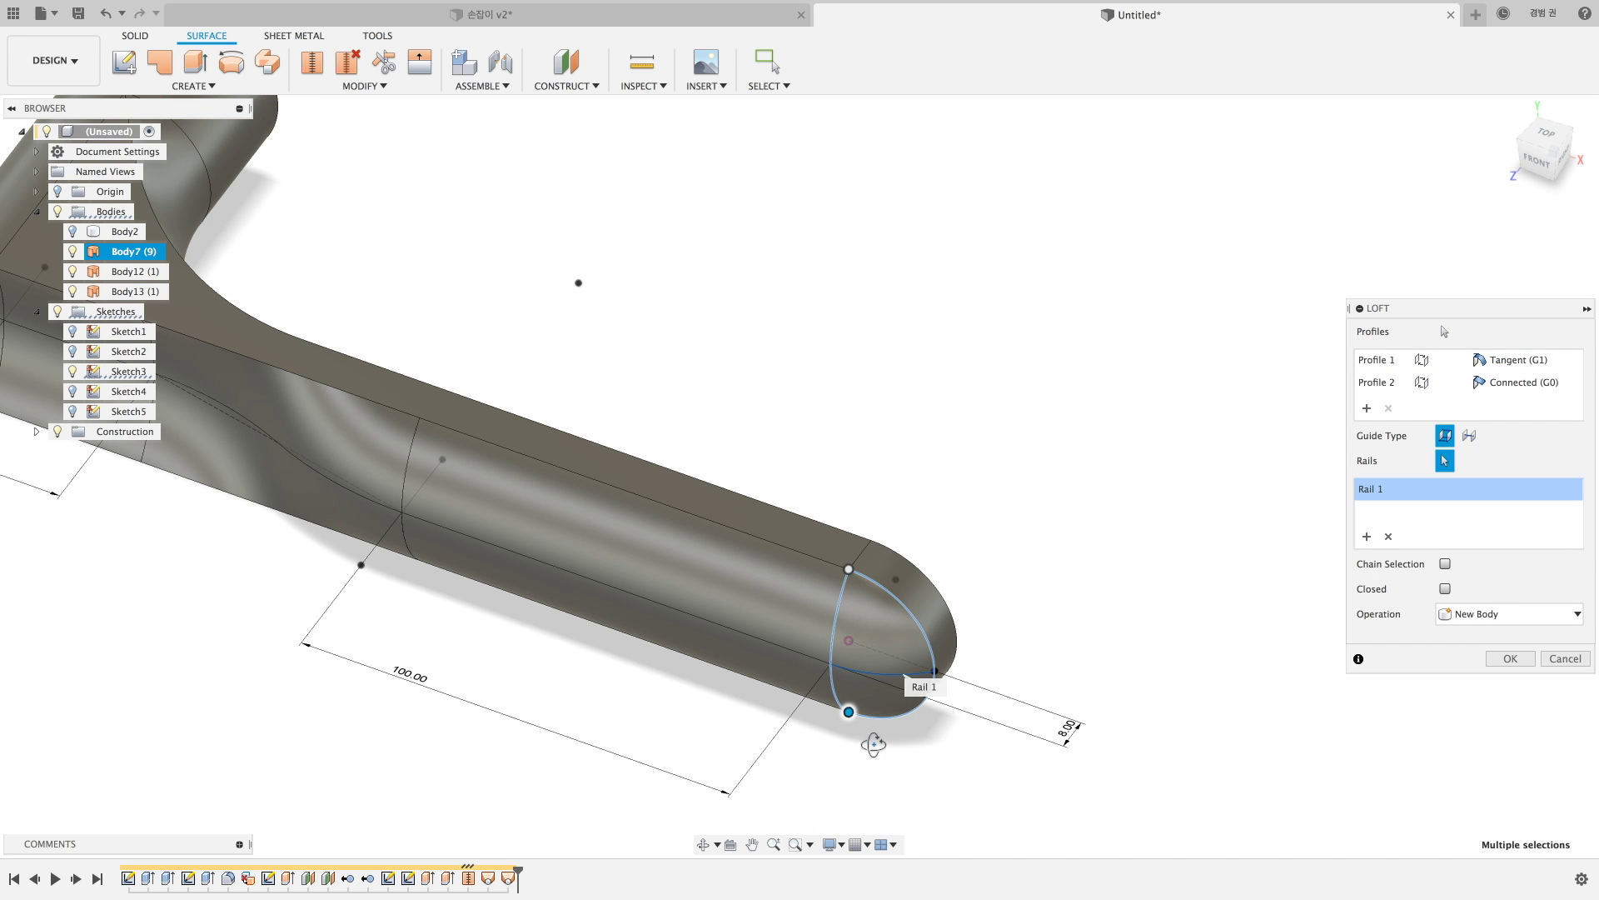
Inspect the finished 손잡이 v2 handle and select its oval body.
mouse_move(889, 777)
shift+middle_down()
mouse_move(848, 723)
mouse_move(1248, 666)
shift+middle_up()
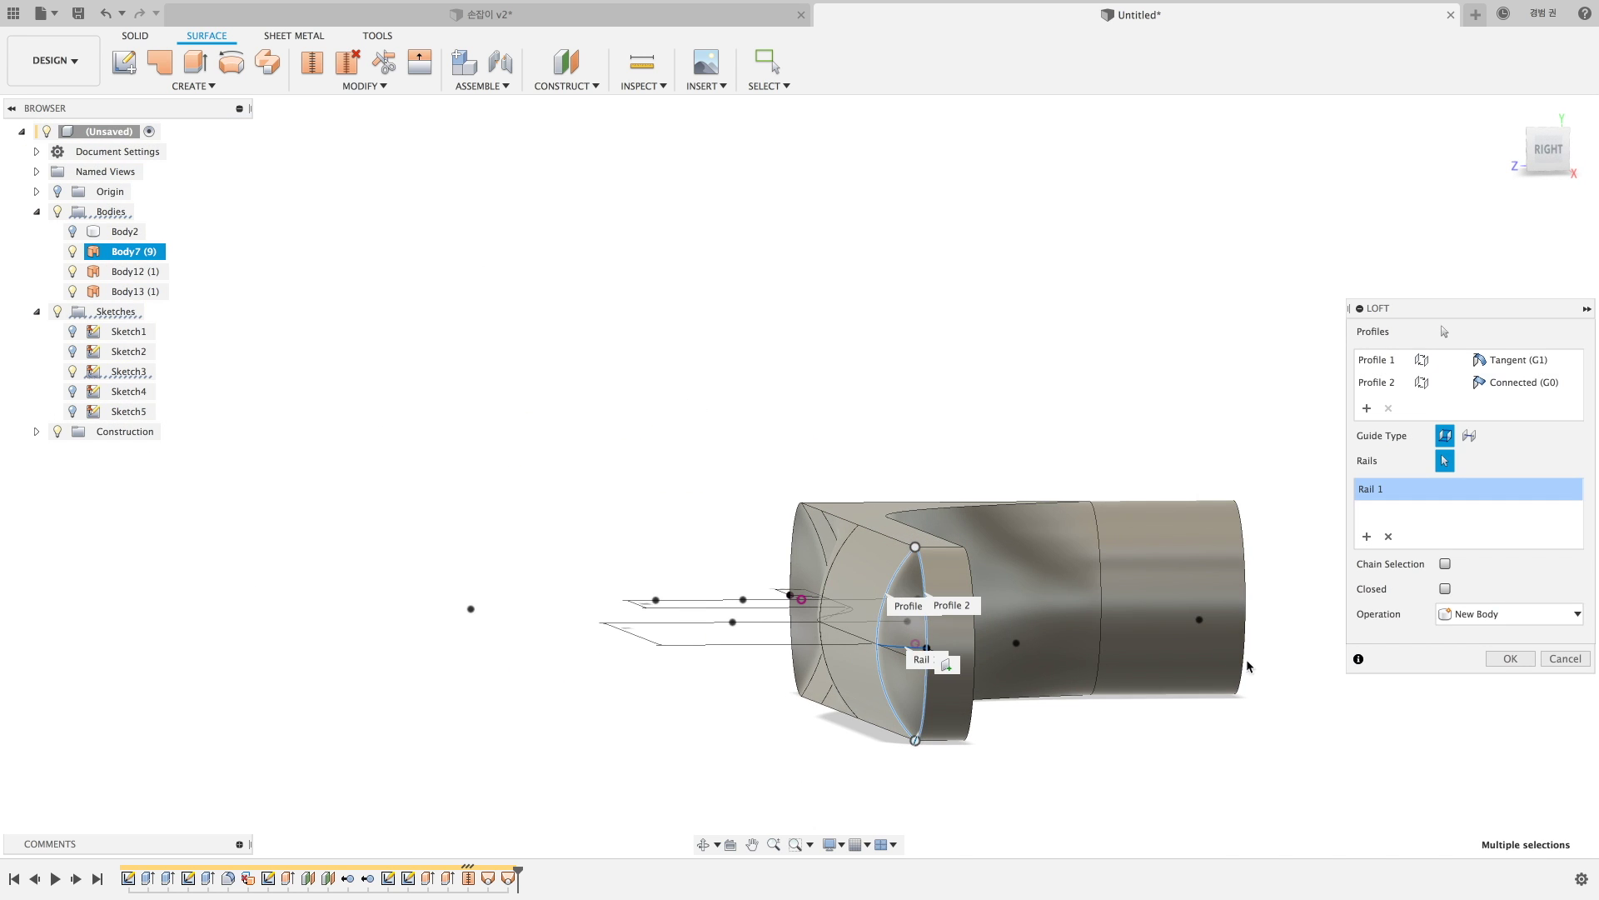
mouse_move(916, 583)
shift+middle_down()
mouse_move(752, 589)
mouse_move(744, 493)
shift+middle_up()
click(731, 590)
Clear the selection and return to the Untitled design, orbiting to a side view.
key(Escape)
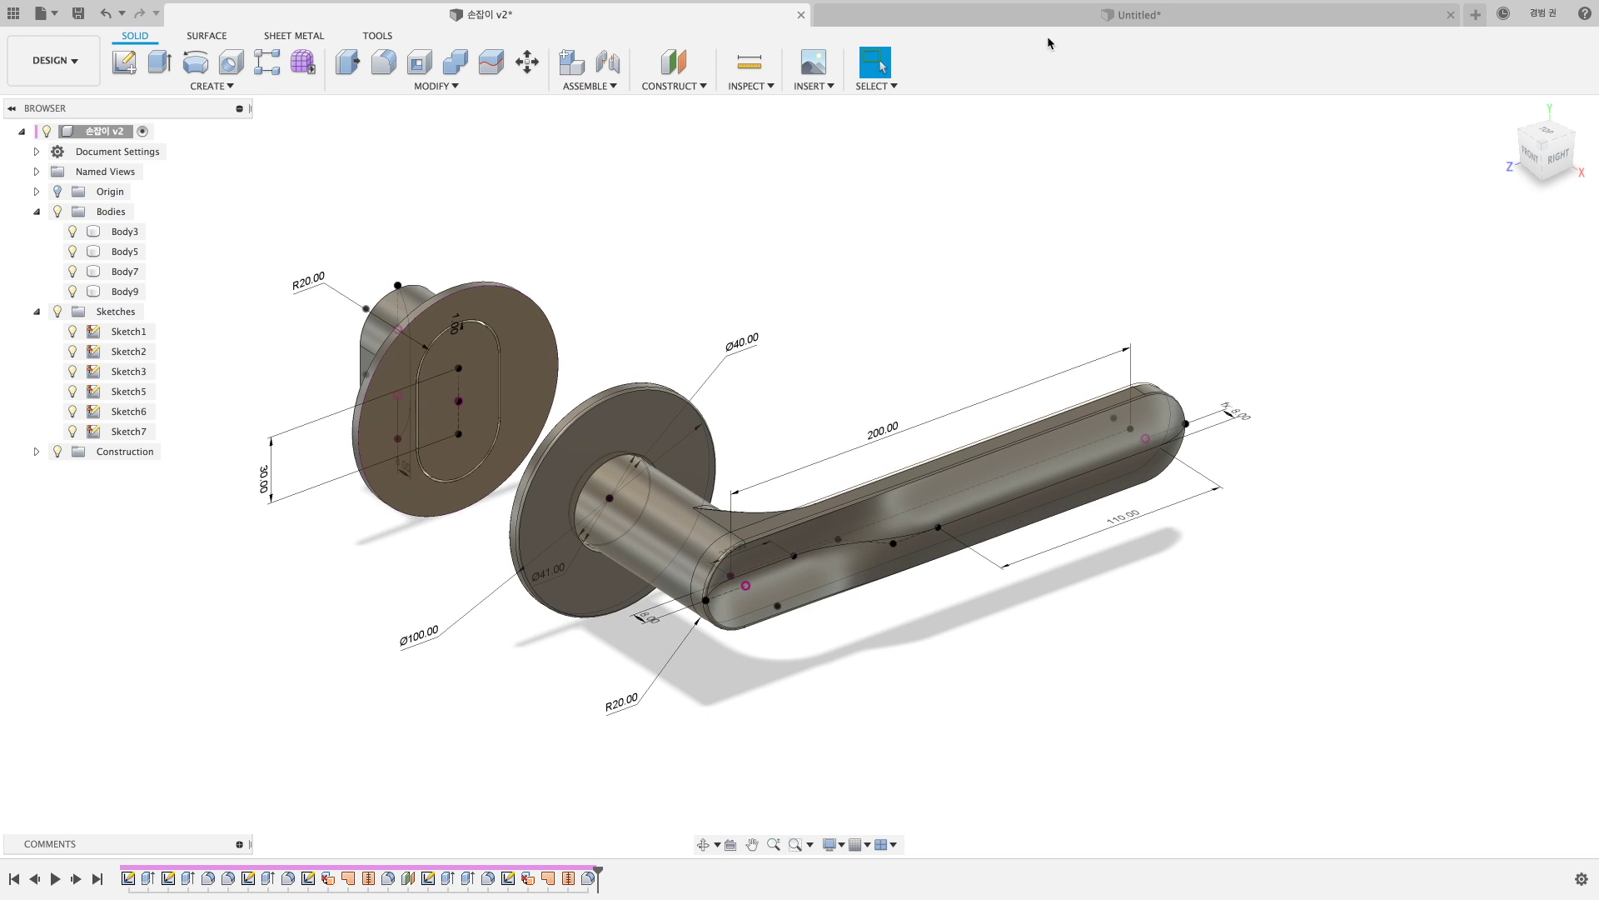
click(1050, 15)
mouse_move(801, 511)
shift+middle_down()
mouse_move(946, 457)
mouse_move(1007, 525)
mouse_move(1067, 509)
mouse_move(814, 511)
shift+middle_up()
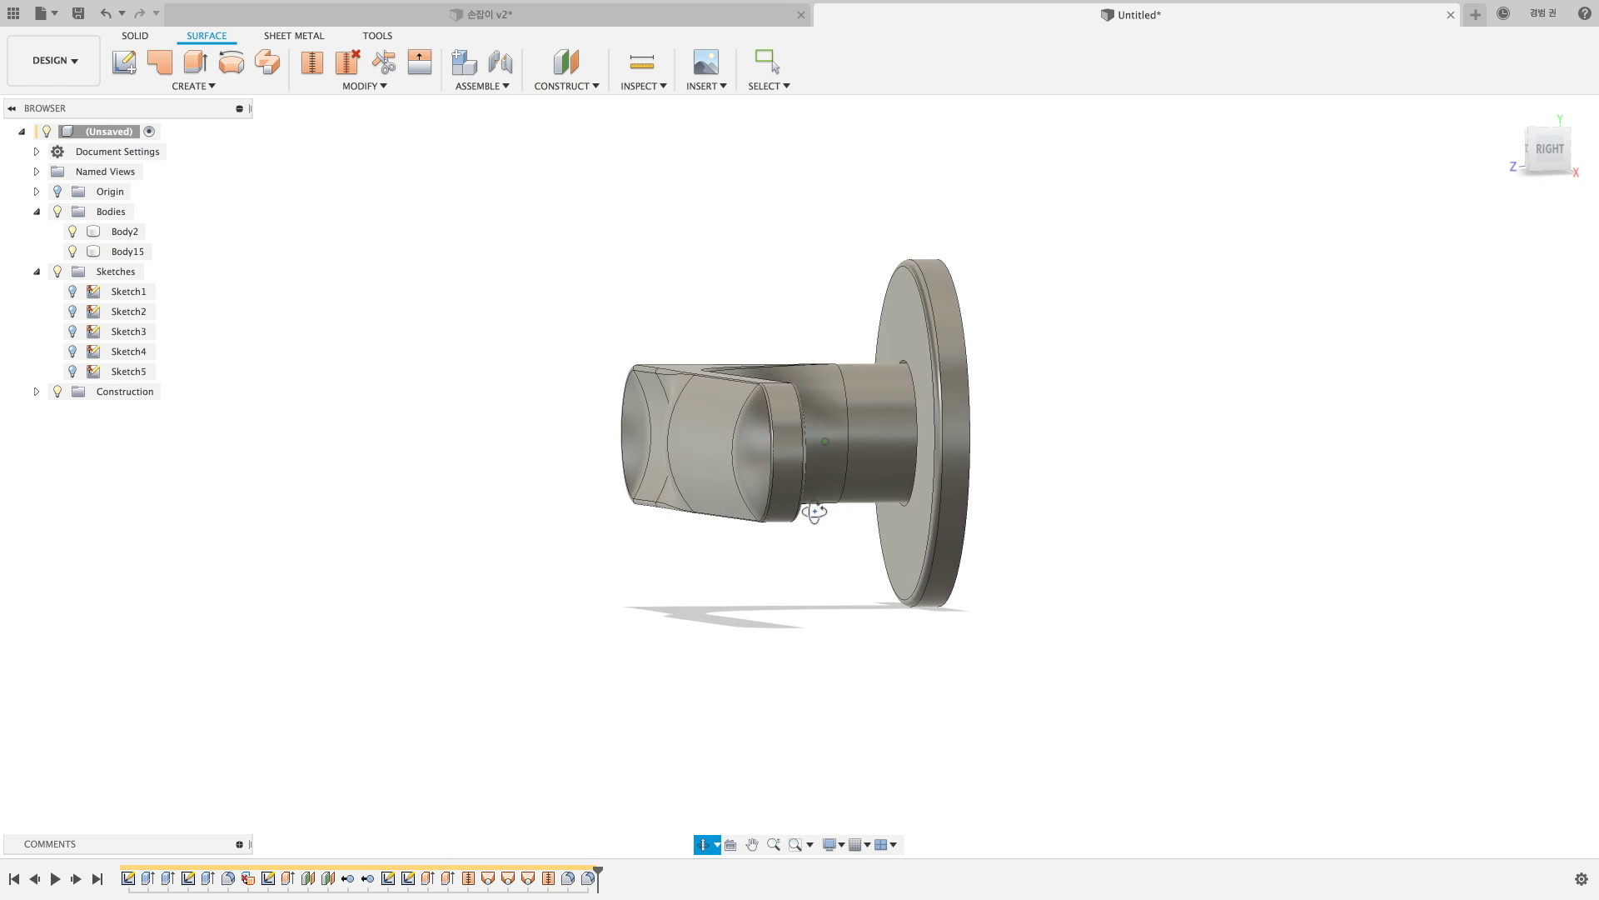